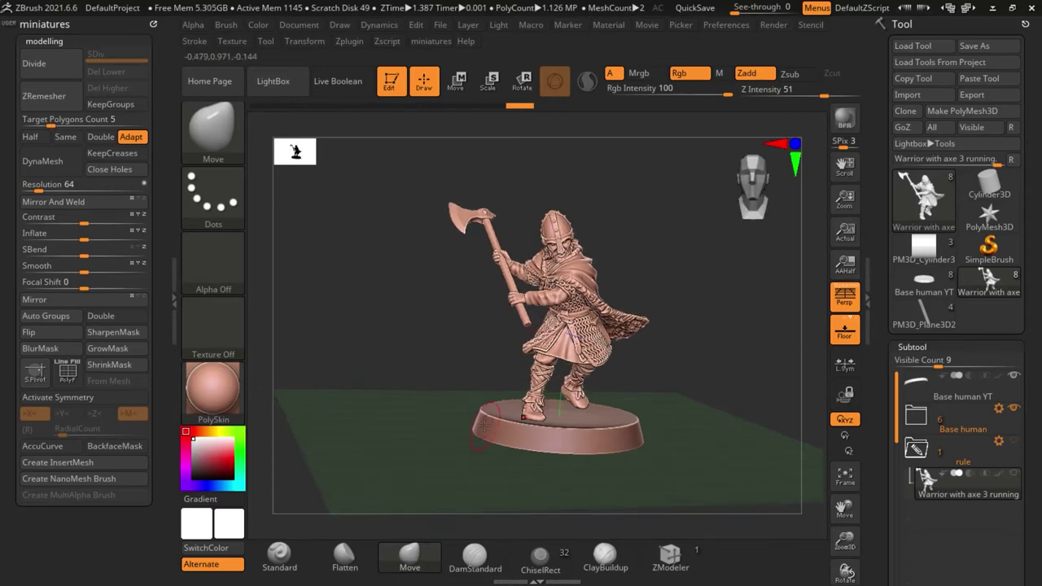
{"action": "left_click_drag", "start_coordinate": [419, 435], "coordinate": [383, 450]}
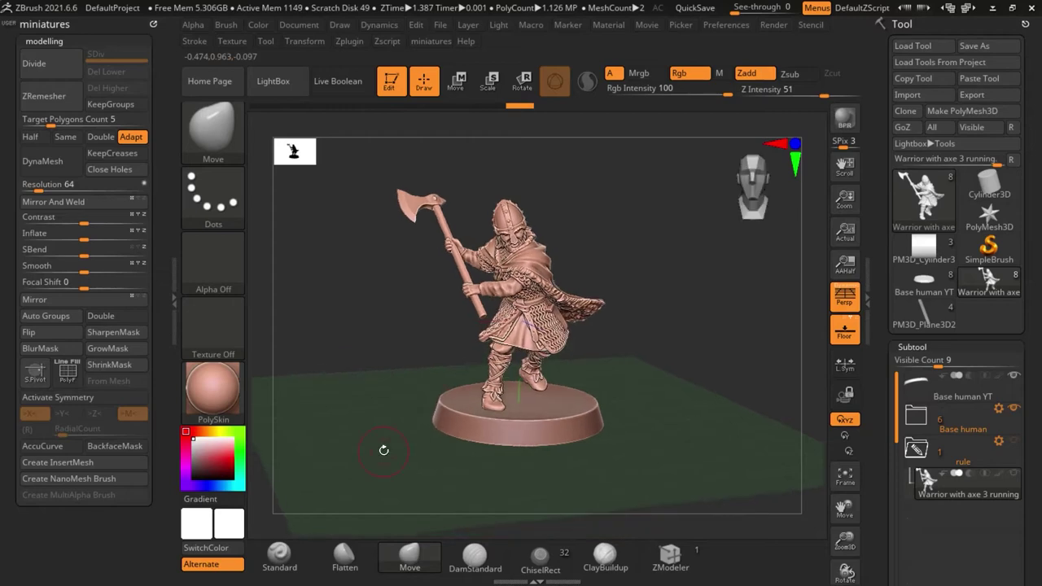
{"action": "left_click_drag", "start_coordinate": [633, 416], "coordinate": [617, 348]}
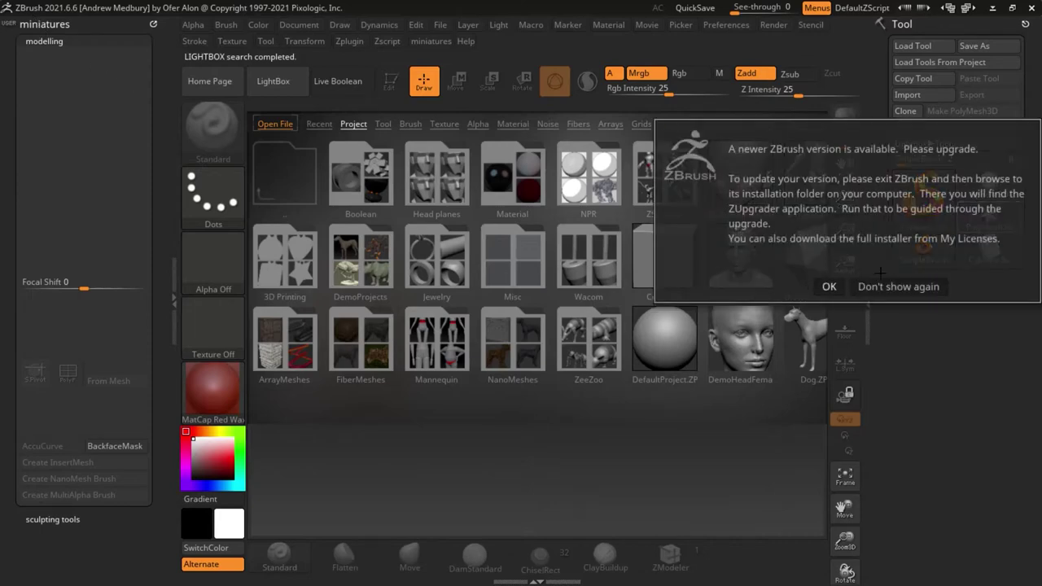
Clear the startup notice and LightBox from the workspace, and restore the standard user interface
{"action": "left_click", "coordinate": [827, 288]}
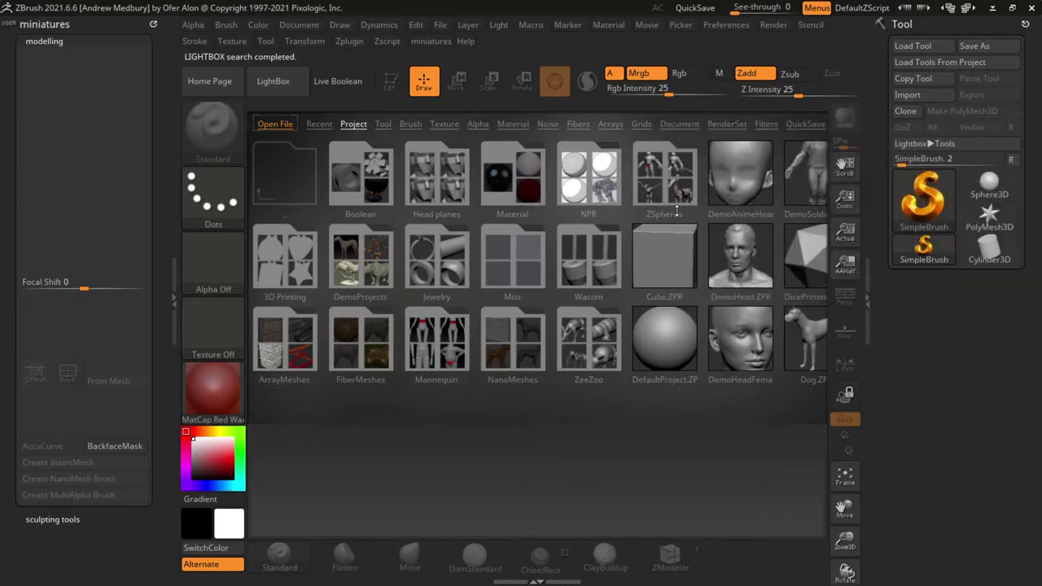
{"action": "left_click", "coordinate": [274, 82]}
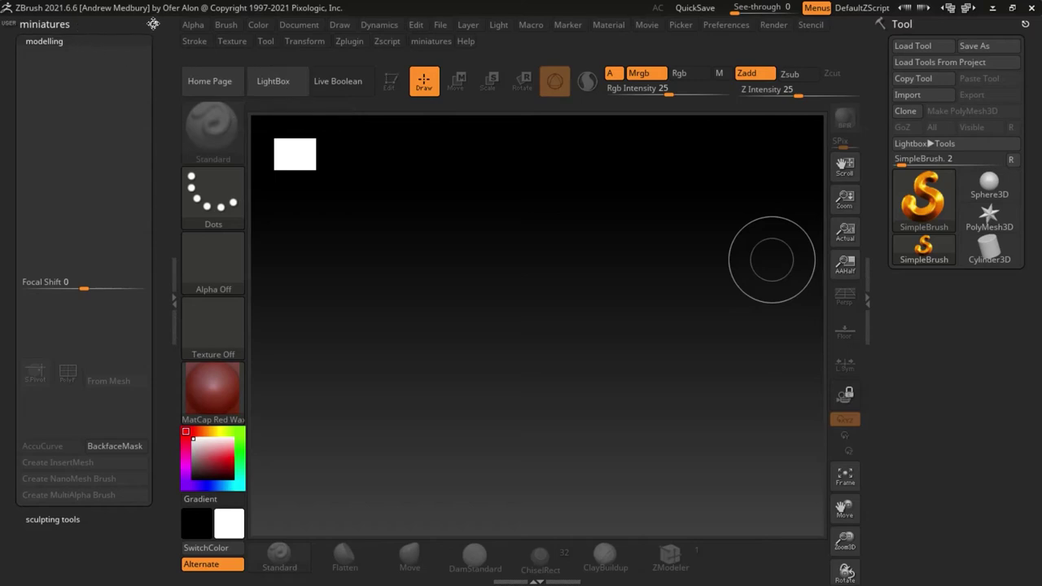
{"action": "left_click", "coordinate": [153, 25]}
{"action": "left_click", "coordinate": [726, 29]}
{"action": "left_click", "coordinate": [753, 75]}
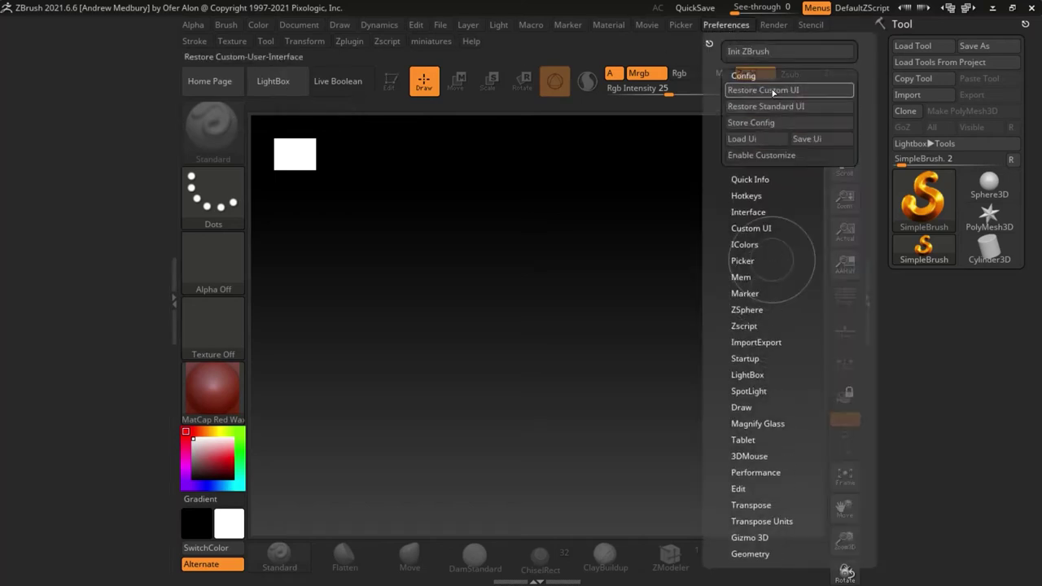
{"action": "left_click", "coordinate": [765, 103]}
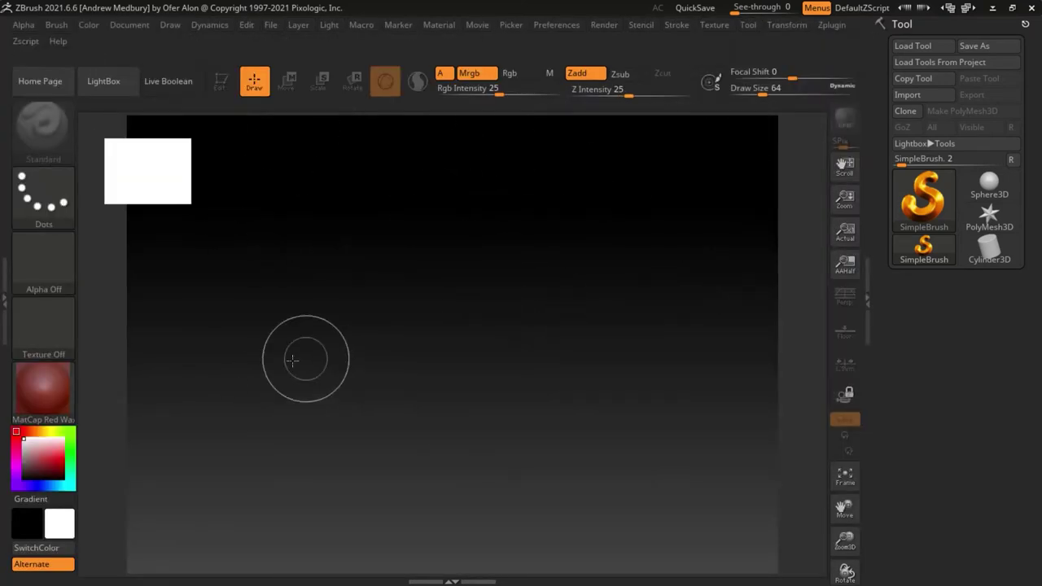
Scribble a test stroke on the blank canvas and clear the canvas
{"action": "mouse_move", "coordinate": [359, 279]}
{"action": "left_mouse_down"}
{"action": "mouse_move", "coordinate": [390, 369]}
{"action": "mouse_move", "coordinate": [419, 399]}
{"action": "mouse_move", "coordinate": [521, 281]}
{"action": "mouse_move", "coordinate": [399, 309]}
{"action": "mouse_move", "coordinate": [435, 345]}
{"action": "left_mouse_up"}
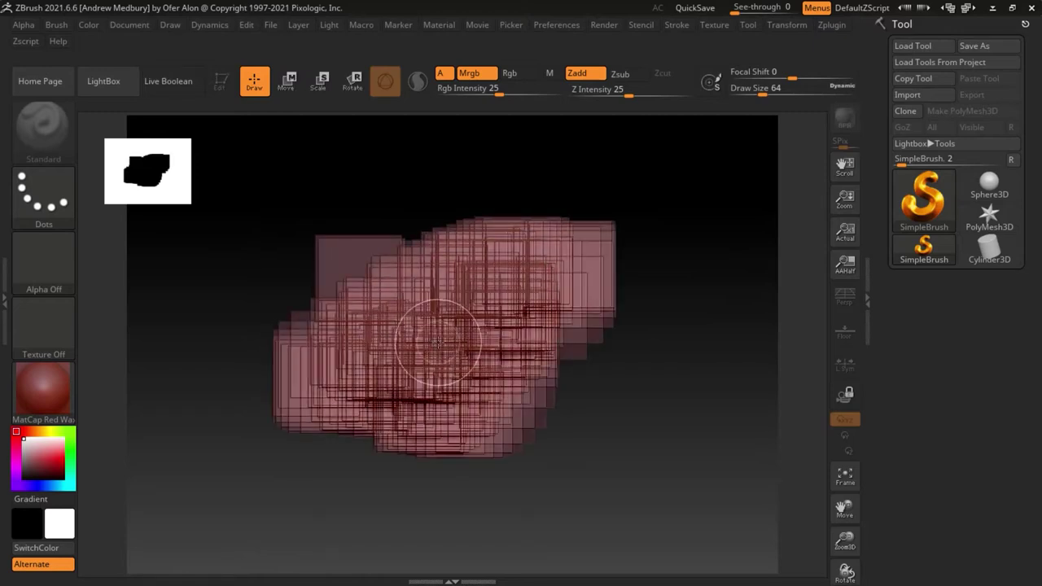
{"action": "key", "text": "ctrl"}
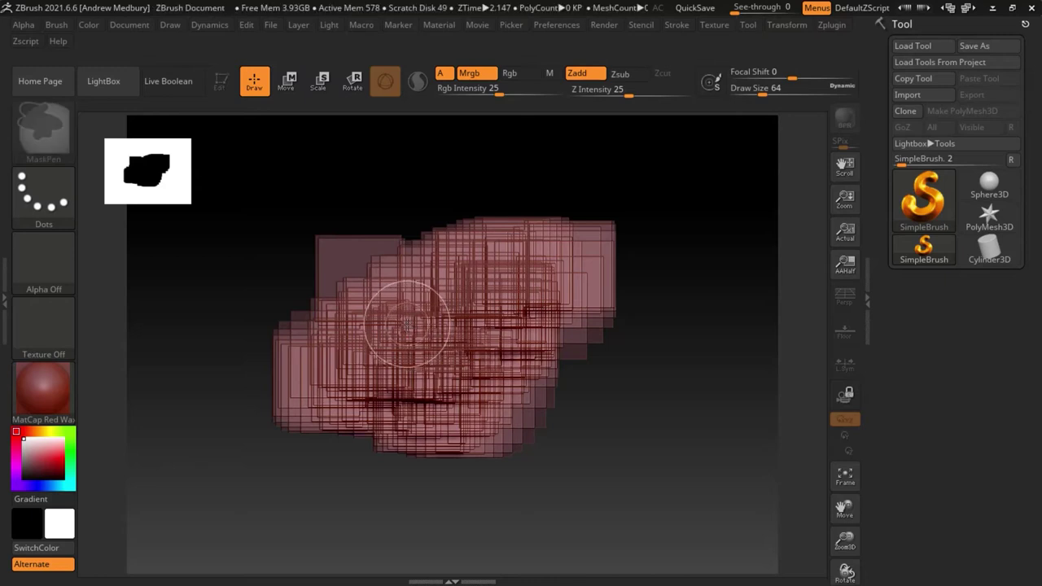
{"action": "key", "text": "ctrl+n"}
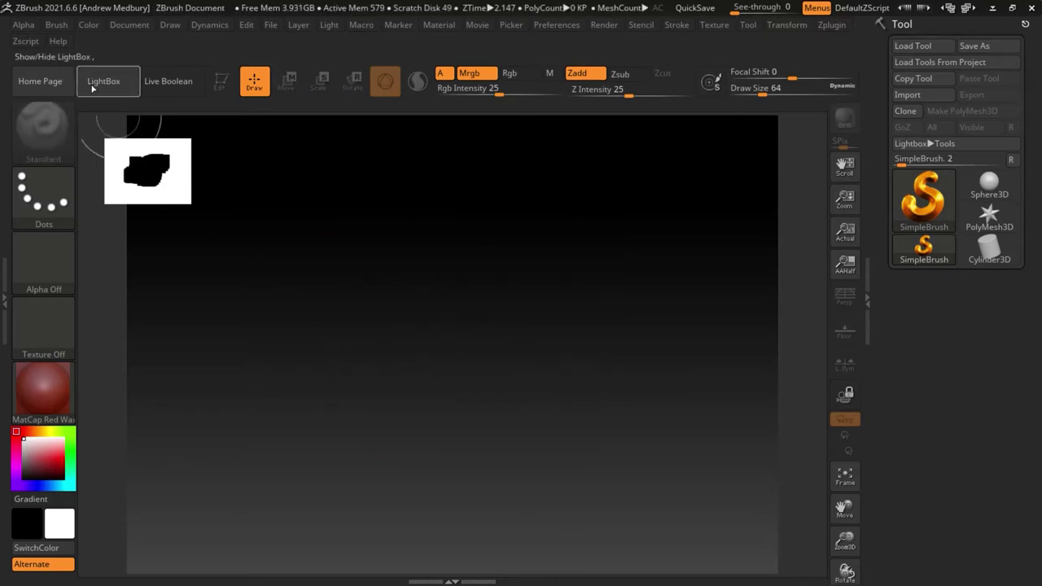
Load the DefaultProject sphere from LightBox and set the brush draw size to about 136
{"action": "left_click", "coordinate": [100, 85]}
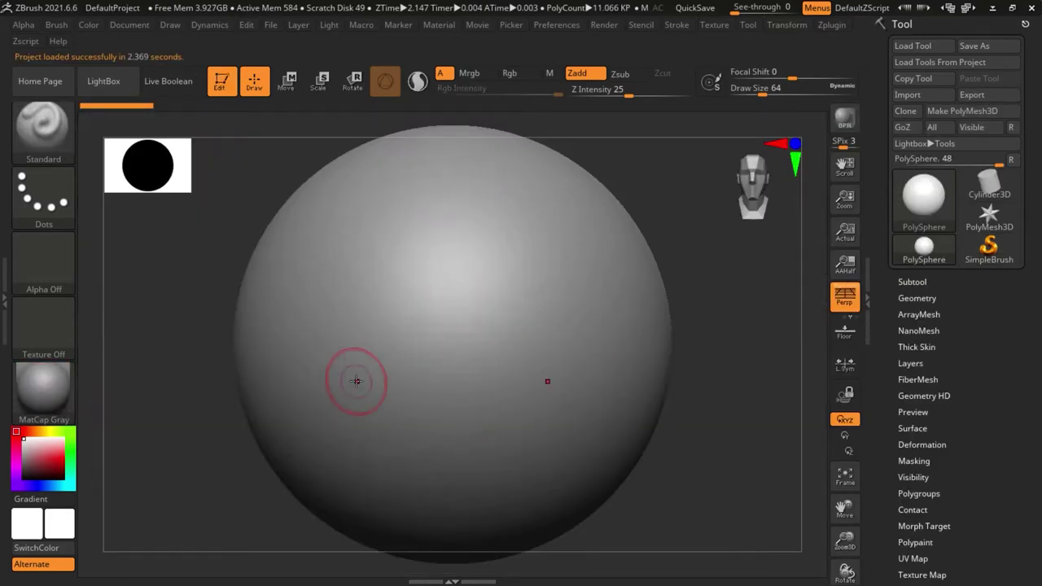
{"action": "key", "text": "s"}
{"action": "left_click_drag", "start_coordinate": [357, 381], "coordinate": [372, 375]}
{"action": "scroll", "coordinate": [377, 370], "scroll_direction": "down", "scroll_amount": 3}
{"action": "scroll", "coordinate": [377, 371], "scroll_direction": "up", "scroll_amount": 2}
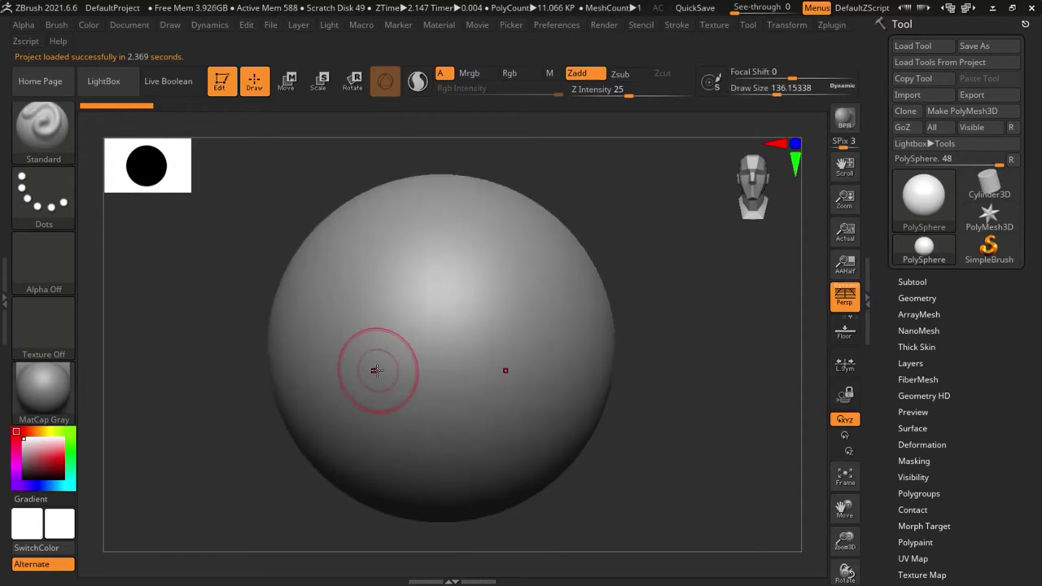
{"action": "scroll", "coordinate": [375, 369], "scroll_direction": "up", "scroll_amount": 3}
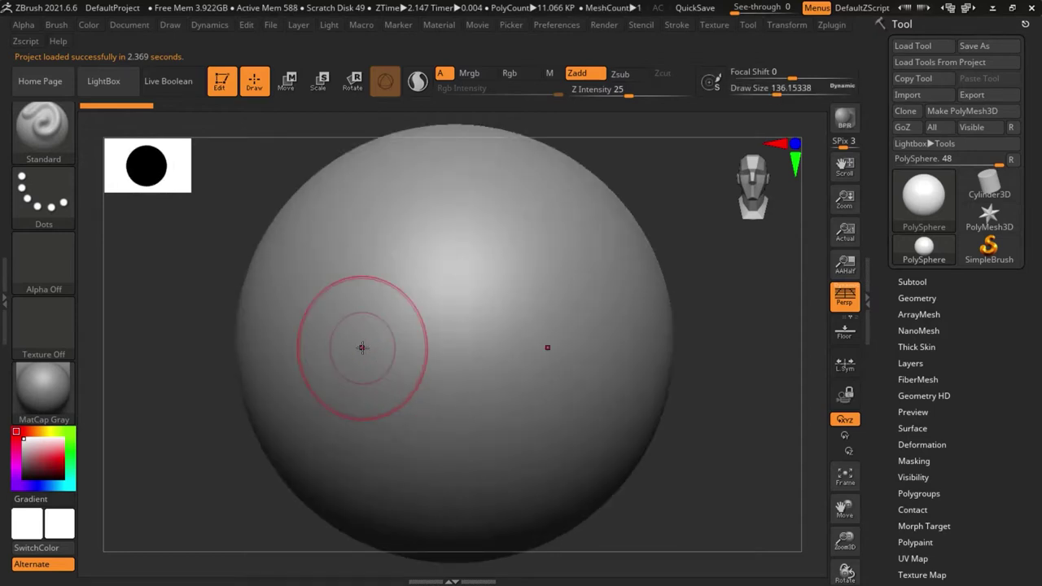
Assign mouse wheel up as the hotkey for the document's zoom-in command
{"action": "left_click", "coordinate": [123, 27]}
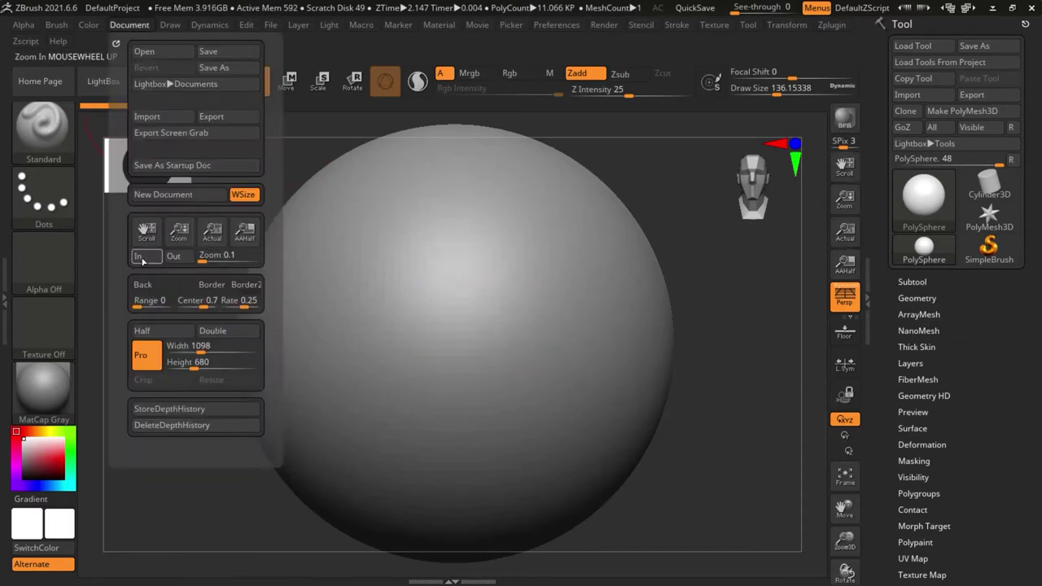
{"action": "key", "text": "ctrl"}
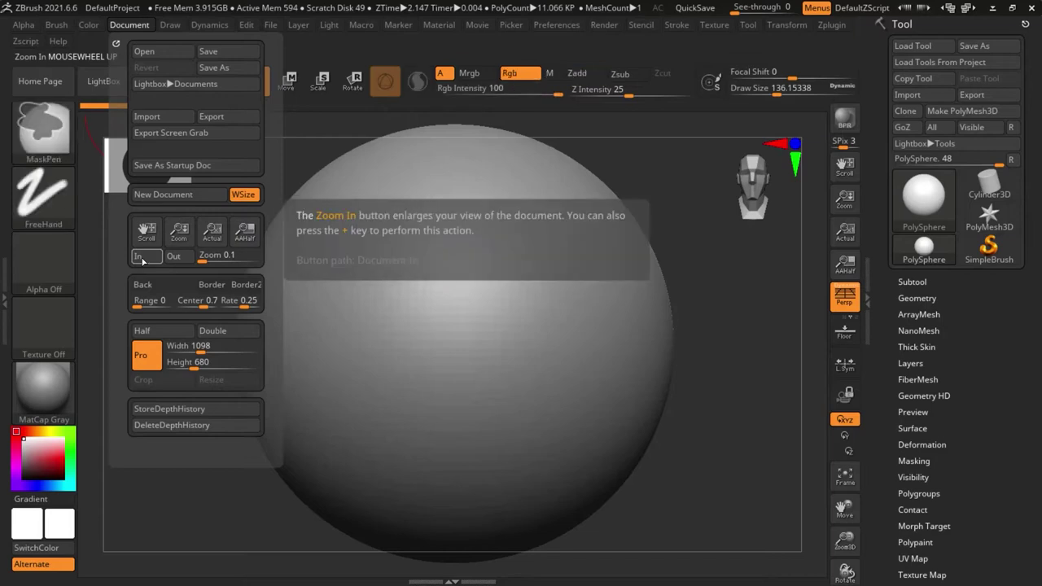
{"action": "key", "text": "ctrl"}
{"action": "left_click", "coordinate": [142, 261], "text": "ctrl+alt"}
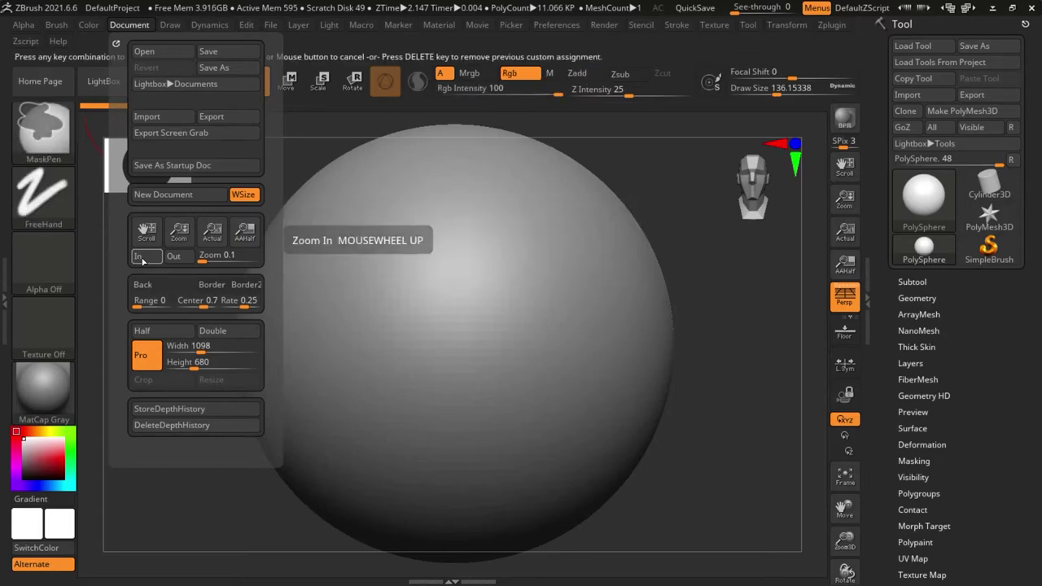
{"action": "scroll", "coordinate": [143, 261], "scroll_direction": "up", "scroll_amount": 1}
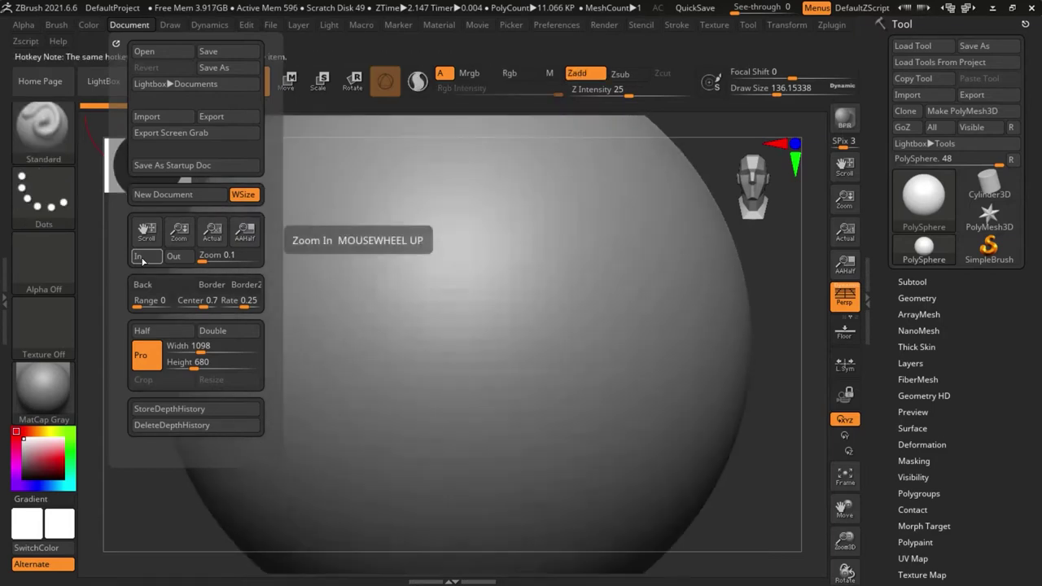
Assign mouse wheel down as the hotkey for the document's zoom-out command and test zooming on the sphere
{"action": "left_click", "coordinate": [171, 259], "text": "ctrl+alt"}
{"action": "scroll", "coordinate": [171, 259], "scroll_direction": "down", "scroll_amount": 1}
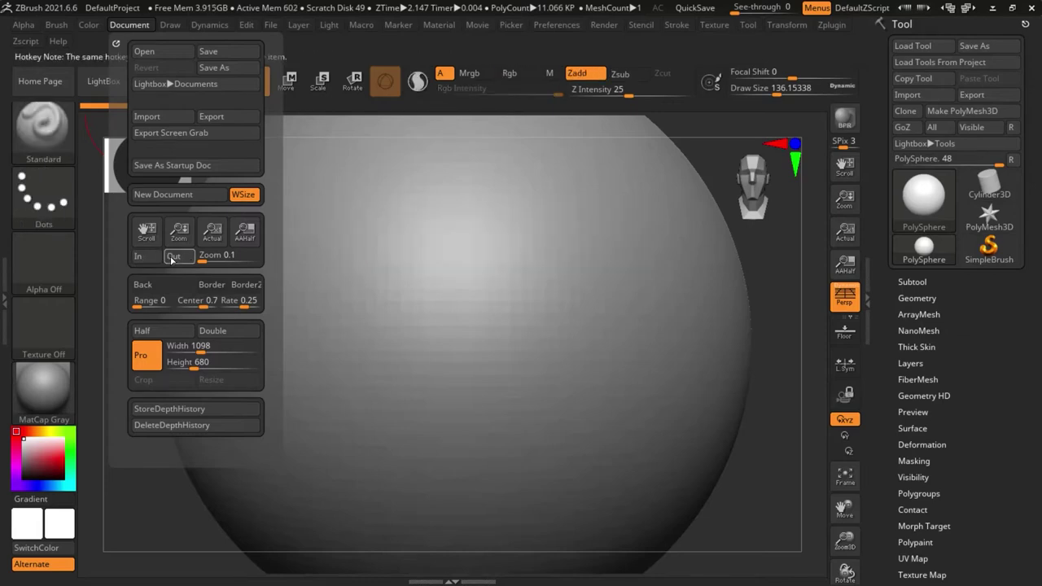
{"action": "scroll", "coordinate": [437, 318], "scroll_direction": "up", "scroll_amount": 3}
{"action": "scroll", "coordinate": [437, 318], "scroll_direction": "down", "scroll_amount": 4}
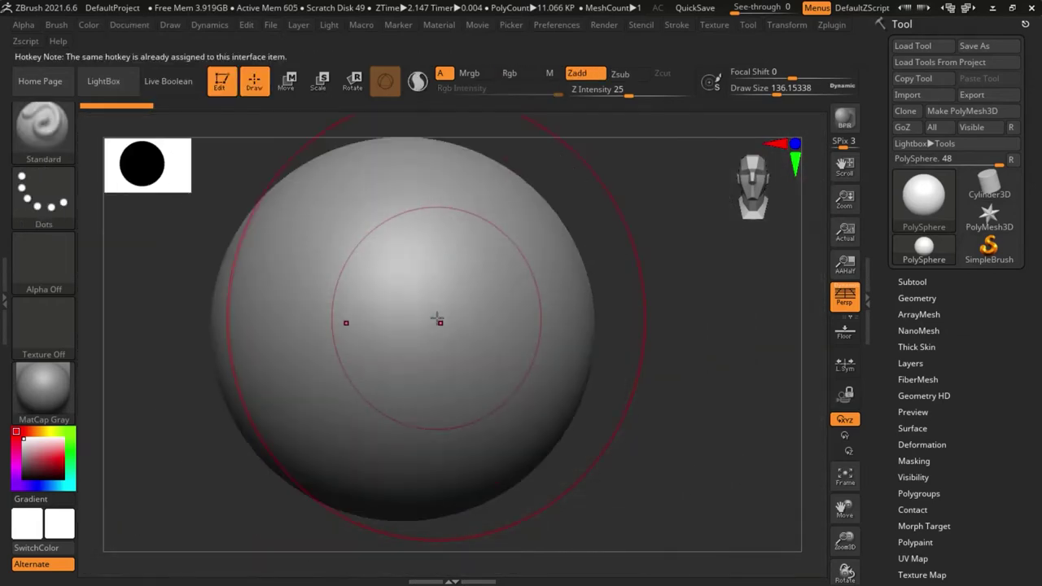
{"action": "scroll", "coordinate": [437, 320], "scroll_direction": "up", "scroll_amount": 2}
{"action": "scroll", "coordinate": [439, 322], "scroll_direction": "down", "scroll_amount": 1}
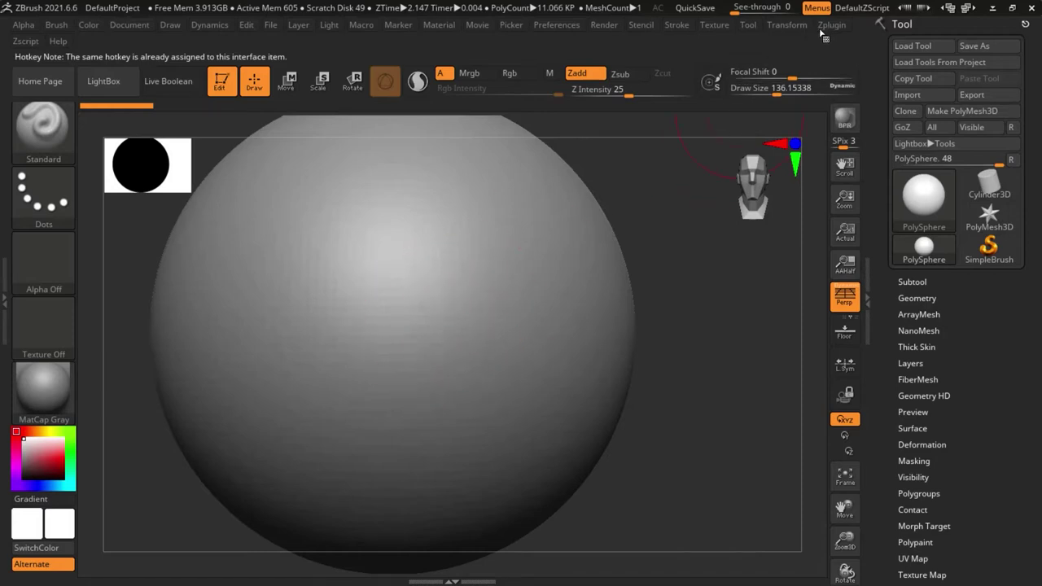
Load the Miniatures UI.cfg interface configuration from the Youtube Zbrush tools folder
{"action": "left_click", "coordinate": [550, 29]}
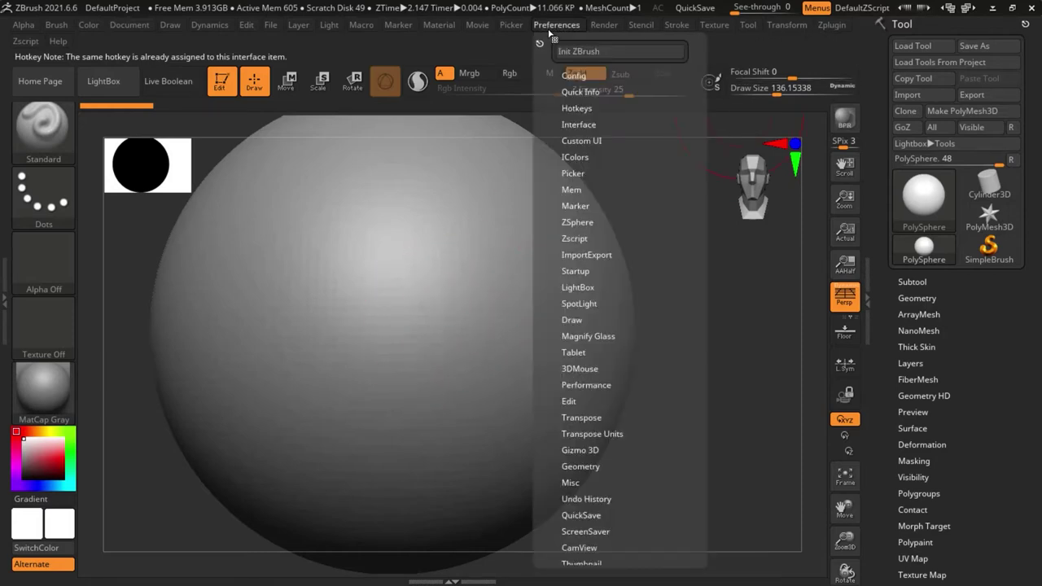
{"action": "left_click", "coordinate": [577, 76]}
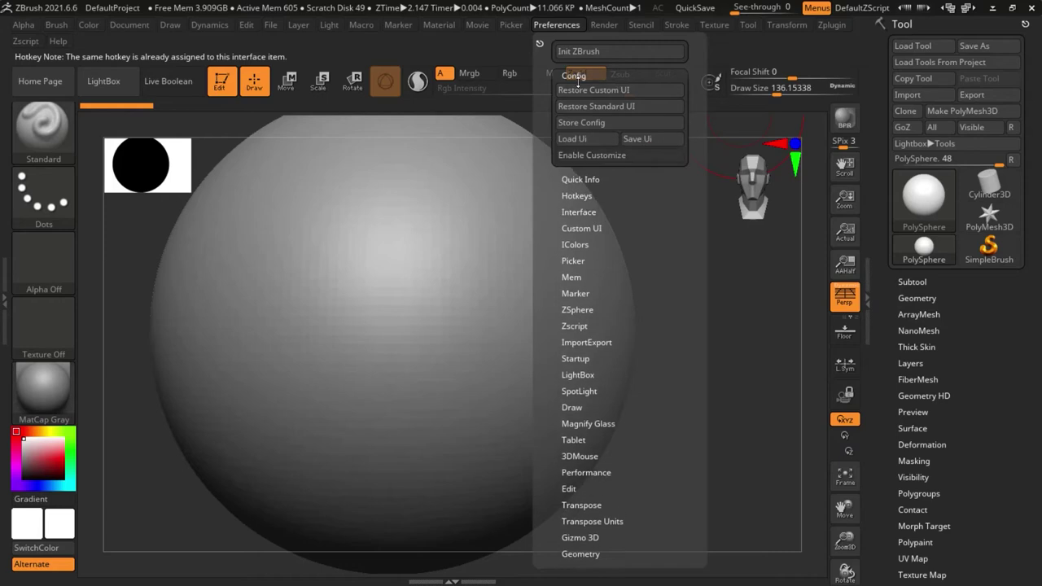
{"action": "left_click", "coordinate": [590, 139]}
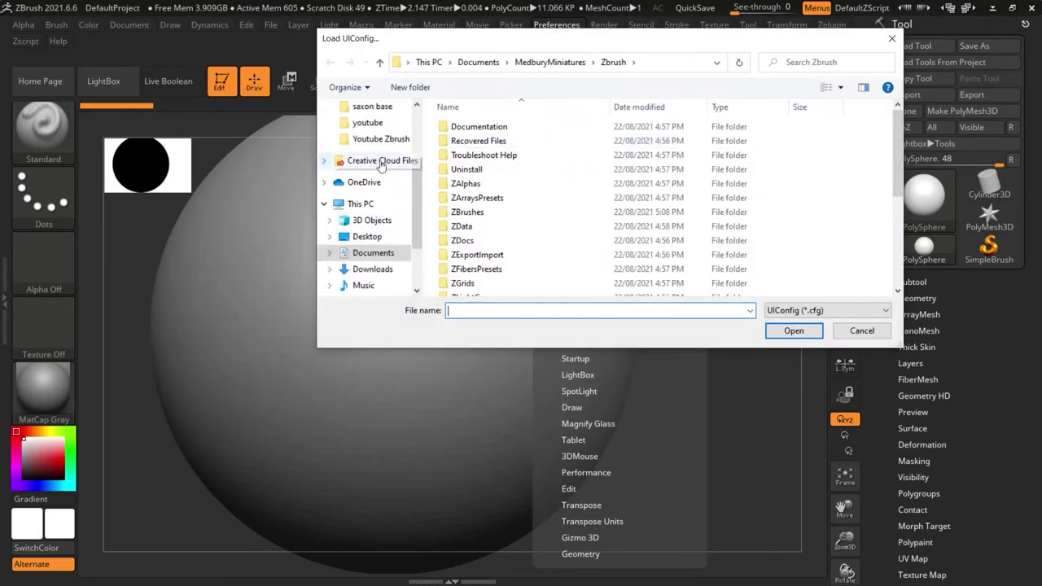
{"action": "left_click", "coordinate": [385, 139]}
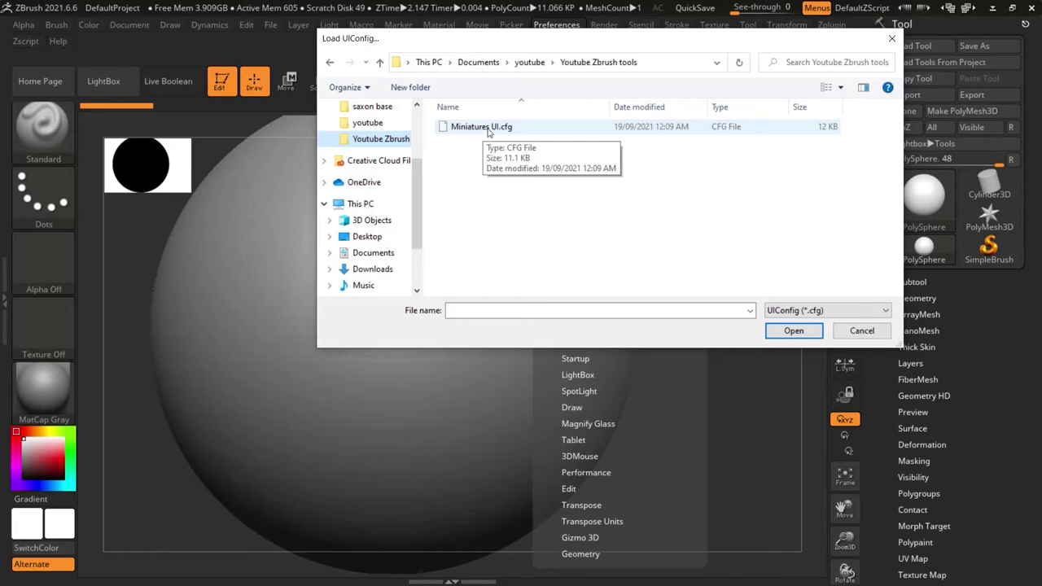
{"action": "double_click", "coordinate": [487, 128]}
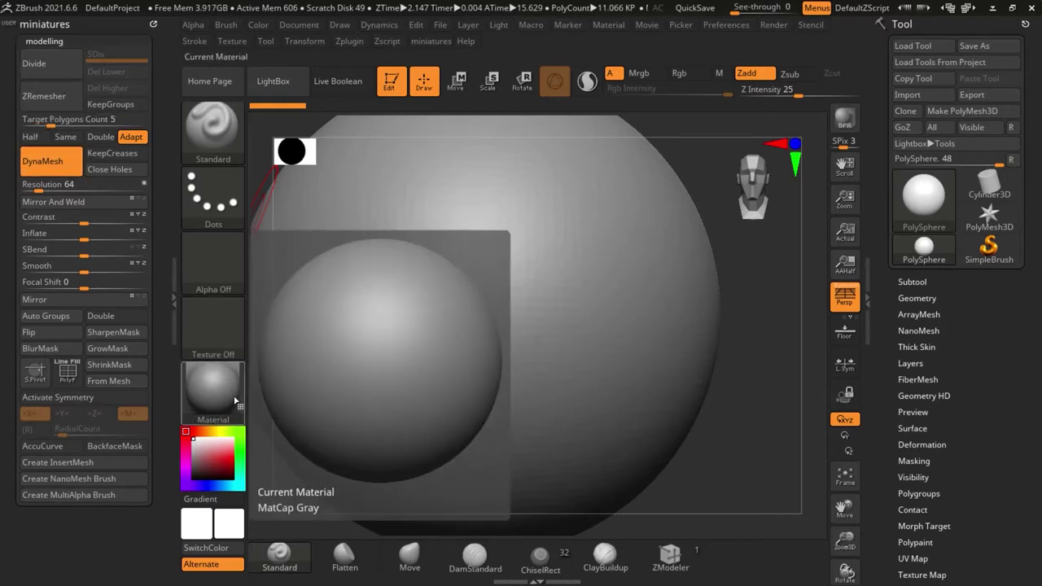
Try the Standard brush on the sphere and undo the stroke
{"action": "mouse_move", "coordinate": [379, 454]}
{"action": "right_mouse_down", "text": "ctrl"}
{"action": "mouse_move", "coordinate": [379, 431]}
{"action": "mouse_move", "coordinate": [380, 449]}
{"action": "right_mouse_up", "text": "ctrl"}
{"action": "right_click_drag", "start_coordinate": [294, 485], "coordinate": [392, 458], "text": "alt"}
{"action": "right_click_drag", "start_coordinate": [519, 306], "coordinate": [516, 294], "text": "ctrl"}
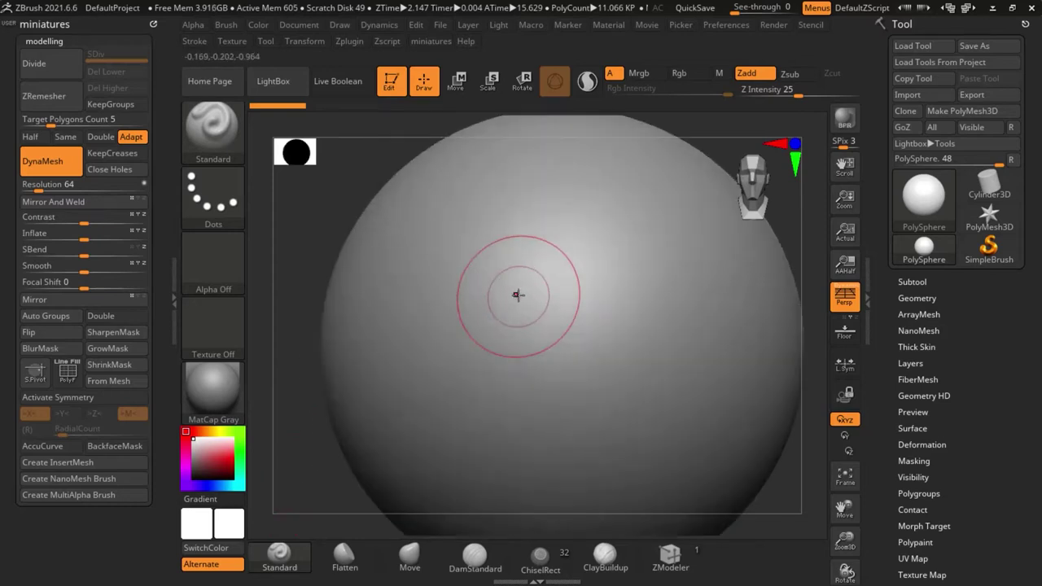
{"action": "mouse_move", "coordinate": [474, 232]}
{"action": "left_mouse_down"}
{"action": "mouse_move", "coordinate": [627, 295]}
{"action": "mouse_move", "coordinate": [613, 385]}
{"action": "mouse_move", "coordinate": [500, 374]}
{"action": "left_mouse_up"}
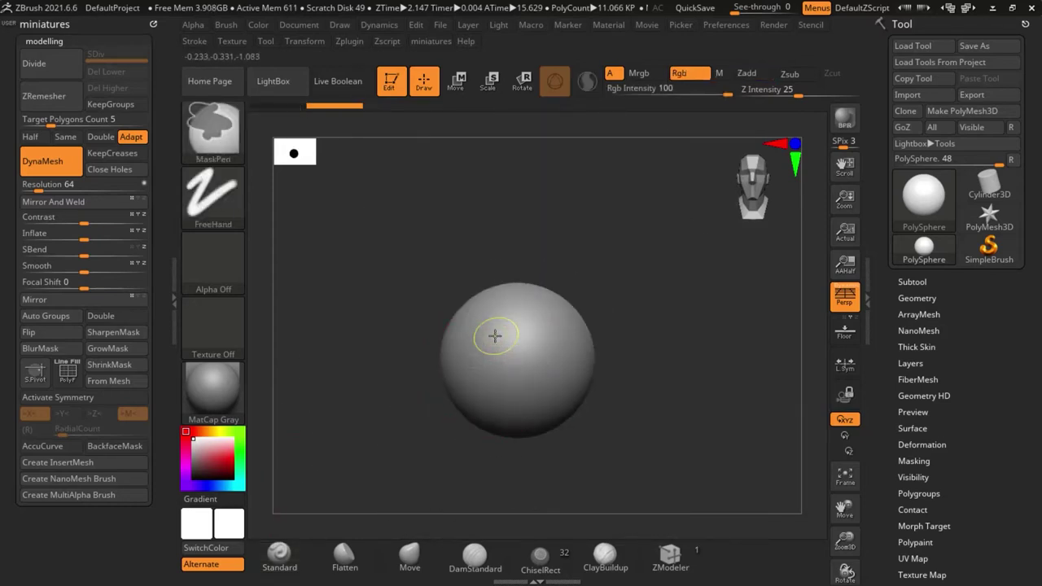
{"action": "scroll", "coordinate": [495, 333], "scroll_direction": "up", "scroll_amount": 2}
{"action": "mouse_move", "coordinate": [529, 333]}
{"action": "left_mouse_down"}
{"action": "mouse_move", "coordinate": [530, 359]}
{"action": "mouse_move", "coordinate": [581, 321]}
{"action": "mouse_move", "coordinate": [570, 307]}
{"action": "mouse_move", "coordinate": [498, 397]}
{"action": "left_mouse_up"}
{"action": "scroll", "coordinate": [457, 364], "scroll_direction": "down", "scroll_amount": 2}
{"action": "key", "text": "ctrl+z"}
{"action": "scroll", "coordinate": [460, 358], "scroll_direction": "up", "scroll_amount": 2}
Adjust the brush size, sculpt Standard strokes across the sphere's front and smooth them out
{"action": "key", "text": "s"}
{"action": "left_click_drag", "start_coordinate": [448, 364], "coordinate": [626, 424]}
{"action": "key", "text": "shift"}
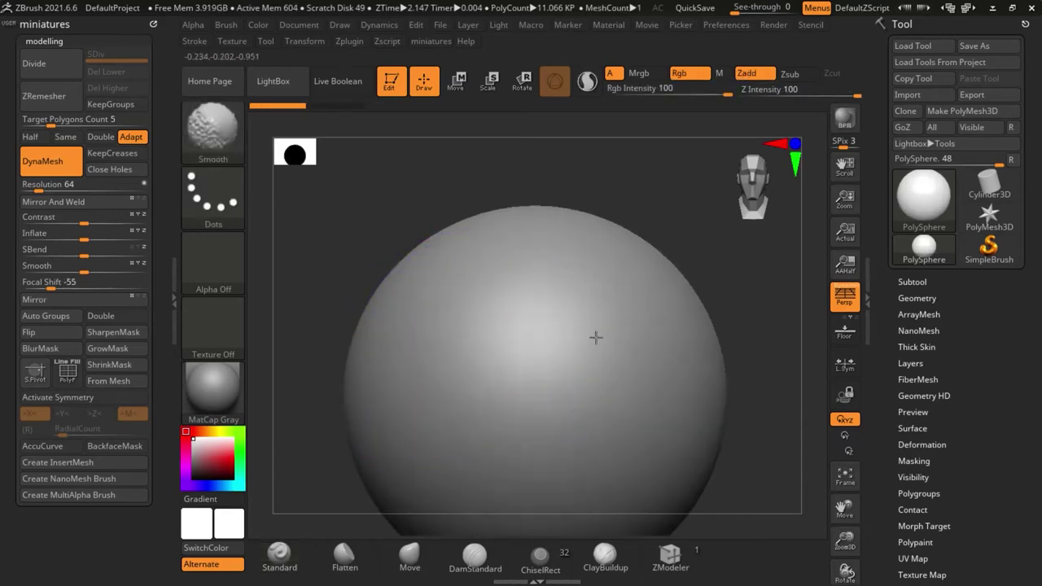
{"action": "key", "text": "ctrl"}
{"action": "mouse_move", "coordinate": [596, 337]}
{"action": "left_mouse_down", "text": "shift"}
{"action": "mouse_move", "coordinate": [480, 360]}
{"action": "mouse_move", "coordinate": [561, 367]}
{"action": "left_mouse_up", "text": "shift"}
{"action": "mouse_move", "coordinate": [435, 306]}
{"action": "left_mouse_down"}
{"action": "mouse_move", "coordinate": [560, 313]}
{"action": "mouse_move", "coordinate": [565, 330]}
{"action": "mouse_move", "coordinate": [476, 343]}
{"action": "left_mouse_up"}
{"action": "key", "text": "s"}
Try the Flatten brush on the front of the sphere and undo the stroke
{"action": "left_click", "coordinate": [344, 557]}
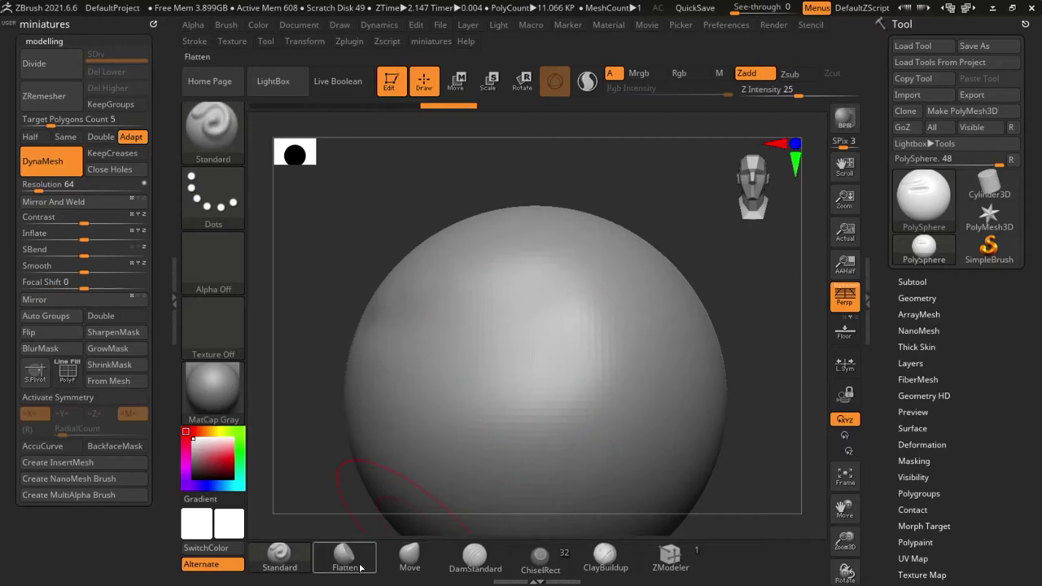
{"action": "mouse_move", "coordinate": [515, 374]}
{"action": "left_mouse_down"}
{"action": "mouse_move", "coordinate": [494, 407]}
{"action": "mouse_move", "coordinate": [523, 380]}
{"action": "mouse_move", "coordinate": [509, 403]}
{"action": "left_mouse_up"}
{"action": "key", "text": "ctrl+z"}
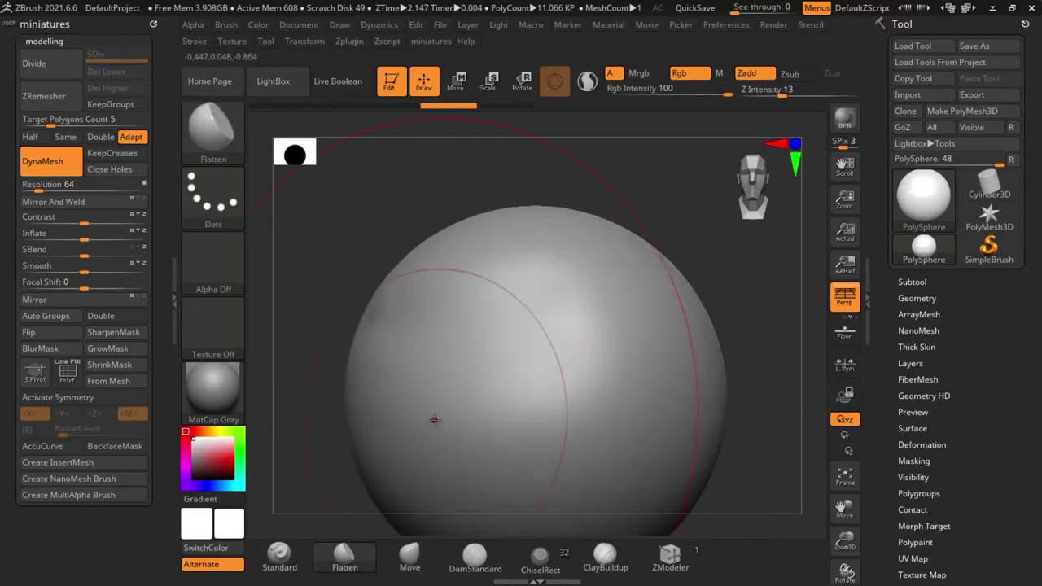
Try the Move brush by pulling a spike out of the sphere and pushing its surface sideways, undoing each stroke
{"action": "left_click", "coordinate": [410, 557]}
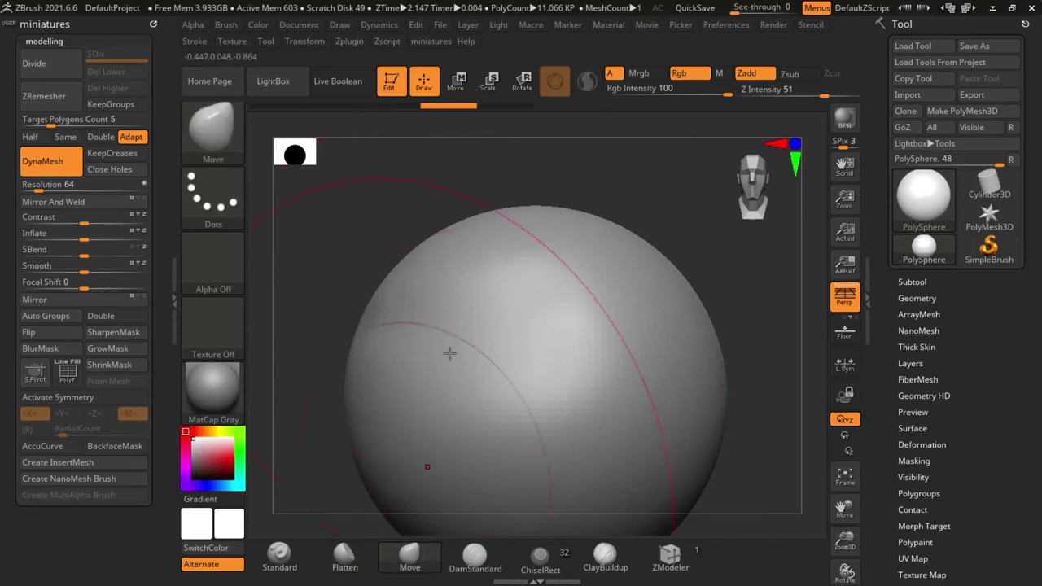
{"action": "key", "text": "s"}
{"action": "mouse_move", "coordinate": [436, 312]}
{"action": "left_mouse_down"}
{"action": "mouse_move", "coordinate": [424, 312]}
{"action": "mouse_move", "coordinate": [494, 277]}
{"action": "mouse_move", "coordinate": [220, 279]}
{"action": "mouse_move", "coordinate": [220, 249]}
{"action": "left_mouse_up"}
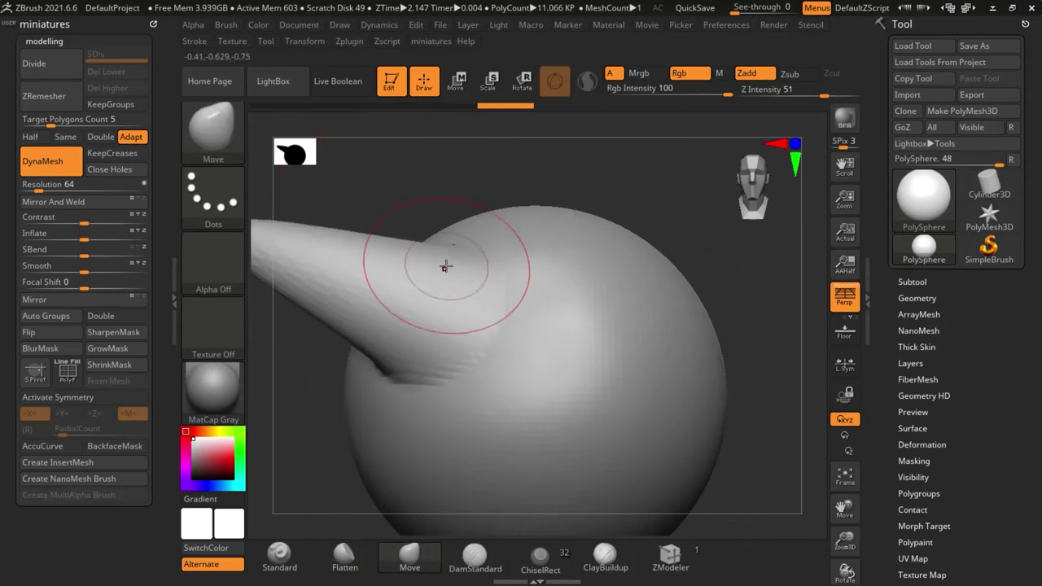
{"action": "key", "text": "ctrl+z"}
{"action": "left_click_drag", "start_coordinate": [496, 348], "coordinate": [39, 308]}
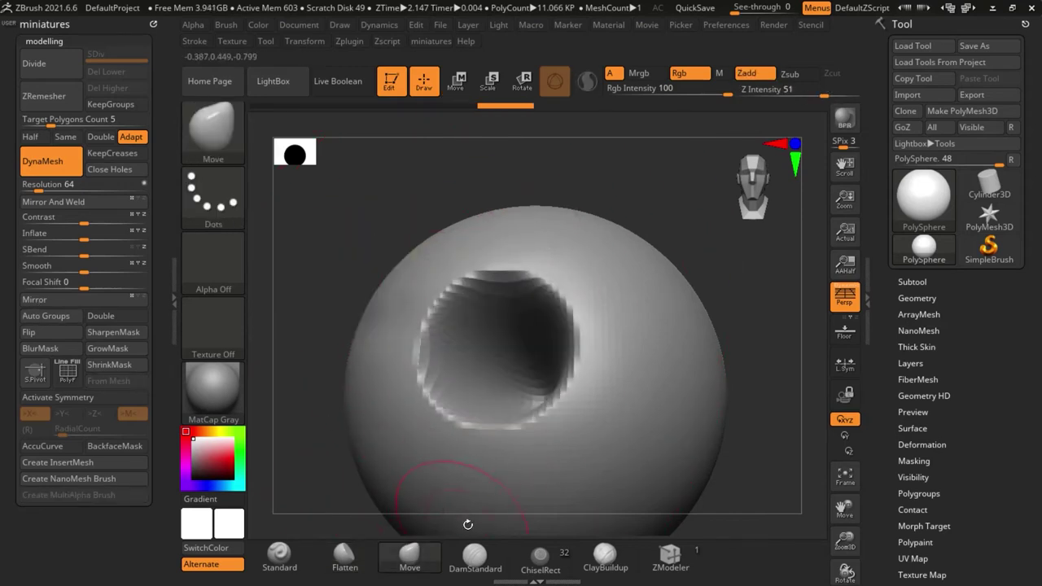
{"action": "key", "text": "ctrl+z"}
Carve a diagonal DamStandard groove across the sphere, compare test strokes in Zadd and Zsub modes, and undo them all
{"action": "left_click", "coordinate": [475, 556]}
{"action": "mouse_move", "coordinate": [416, 343]}
{"action": "left_mouse_down"}
{"action": "mouse_move", "coordinate": [539, 407]}
{"action": "mouse_move", "coordinate": [553, 428]}
{"action": "mouse_move", "coordinate": [504, 400]}
{"action": "mouse_move", "coordinate": [657, 445]}
{"action": "left_mouse_up"}
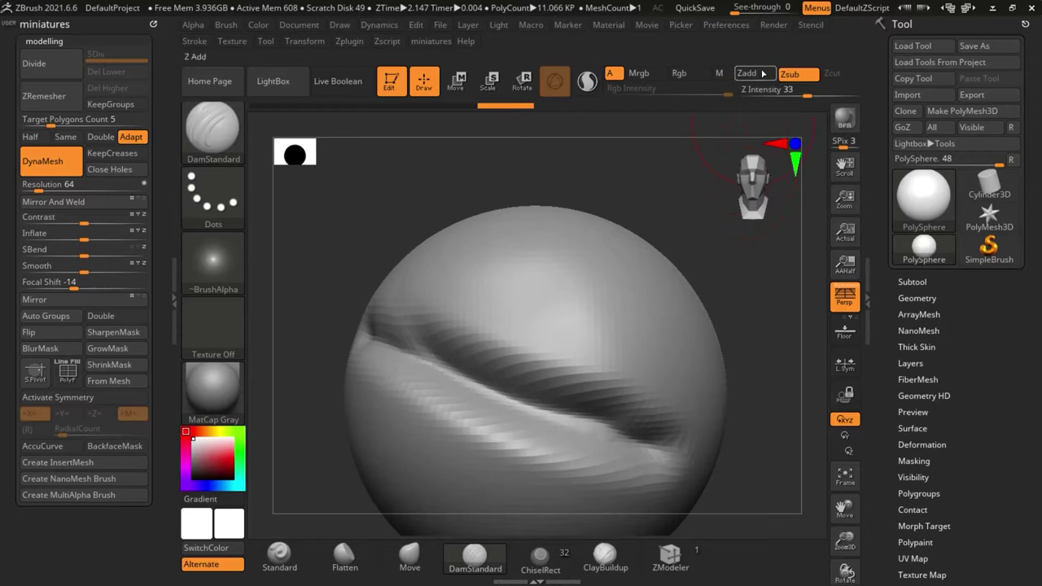
{"action": "left_click", "coordinate": [763, 74]}
{"action": "mouse_move", "coordinate": [662, 365]}
{"action": "left_mouse_down"}
{"action": "mouse_move", "coordinate": [521, 311]}
{"action": "mouse_move", "coordinate": [633, 335]}
{"action": "left_mouse_up"}
{"action": "key", "text": "ctrl+z"}
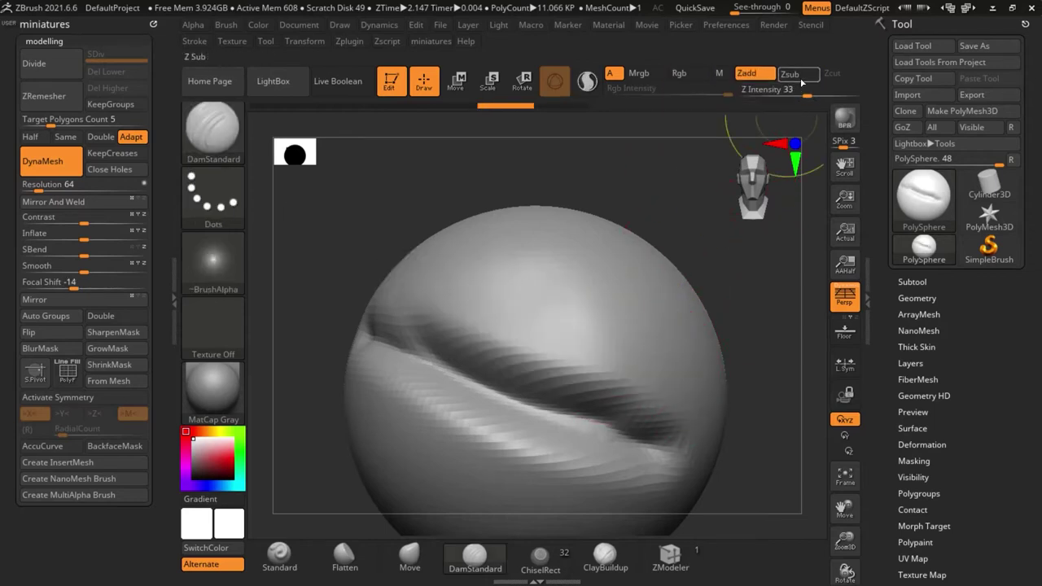
{"action": "left_click", "coordinate": [801, 79]}
{"action": "left_click_drag", "start_coordinate": [679, 312], "coordinate": [651, 332]}
{"action": "key", "text": "ctrl+z"}
{"action": "key", "text": "ctrl+z"}
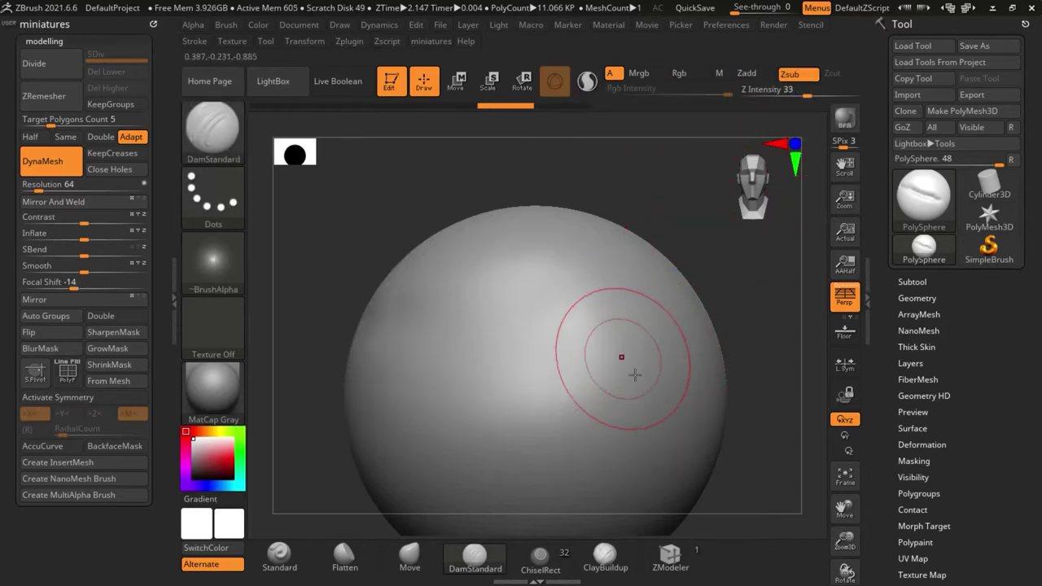
Try deep DamStandard grooves in Zsub mode on the sphere's lower front and undo the strokes
{"action": "mouse_move", "coordinate": [672, 407]}
{"action": "left_mouse_down"}
{"action": "mouse_move", "coordinate": [389, 254]}
{"action": "mouse_move", "coordinate": [672, 431]}
{"action": "left_mouse_up"}
{"action": "mouse_move", "coordinate": [607, 464]}
{"action": "left_mouse_down"}
{"action": "mouse_move", "coordinate": [326, 305]}
{"action": "mouse_move", "coordinate": [645, 478]}
{"action": "left_mouse_up"}
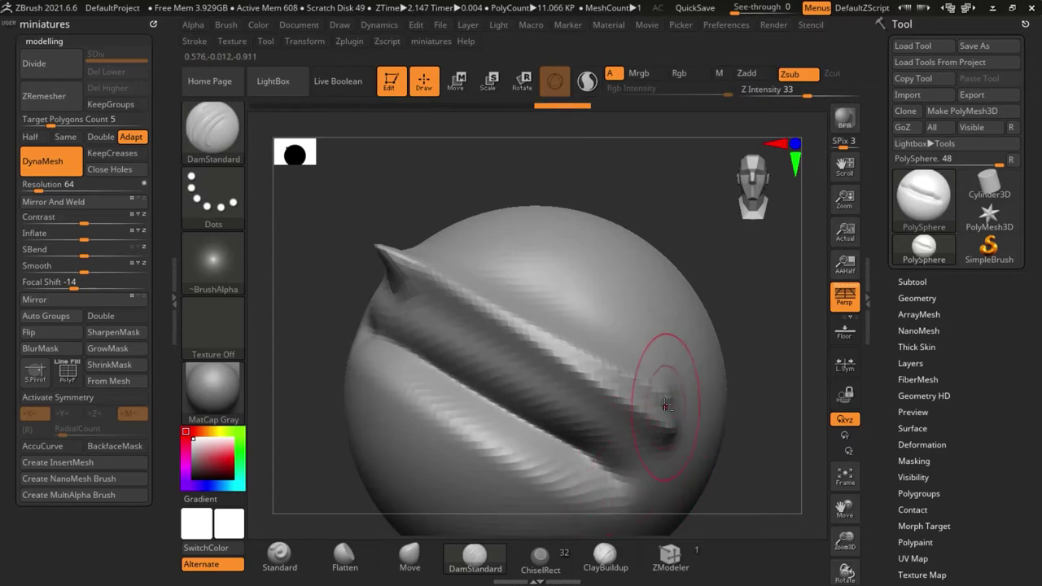
{"action": "key", "text": "ctrl+z"}
{"action": "key", "text": "ctrl+z"}
{"action": "key", "text": "ctrl+z"}
{"action": "key", "text": "ctrl+z"}
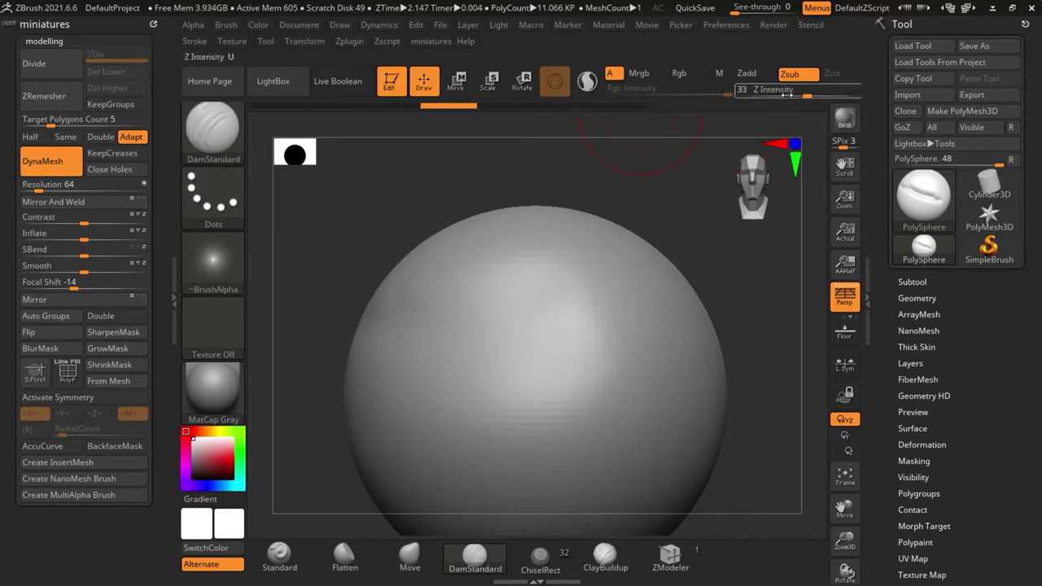
Set the DamStandard Z Intensity to 10 and carve a light diagonal groove across the sphere's front
{"action": "type", "text": "10"}
{"action": "key", "text": "Return"}
{"action": "left_click_drag", "start_coordinate": [446, 396], "coordinate": [586, 275]}
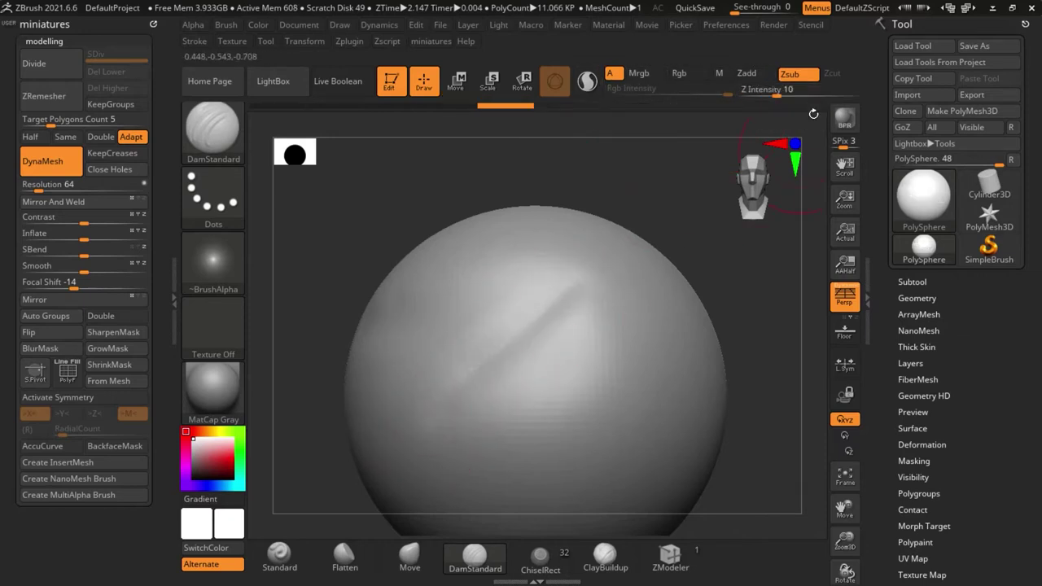
Set the Z Intensity to 25 and adjust the DamStandard brush size
{"action": "left_click", "coordinate": [798, 94]}
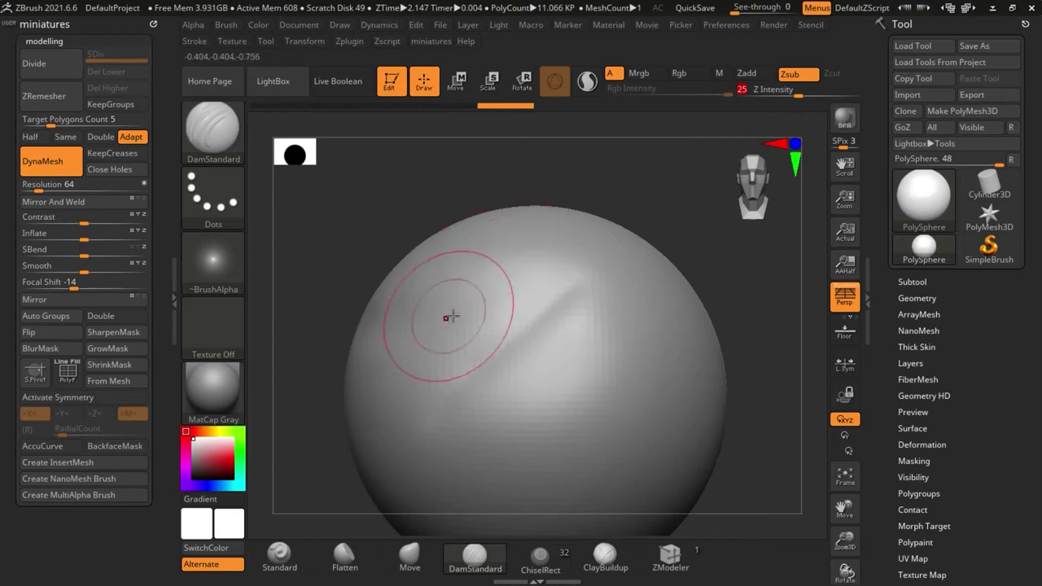
{"action": "key", "text": "Return"}
{"action": "key", "text": "s"}
{"action": "left_click", "coordinate": [513, 302]}
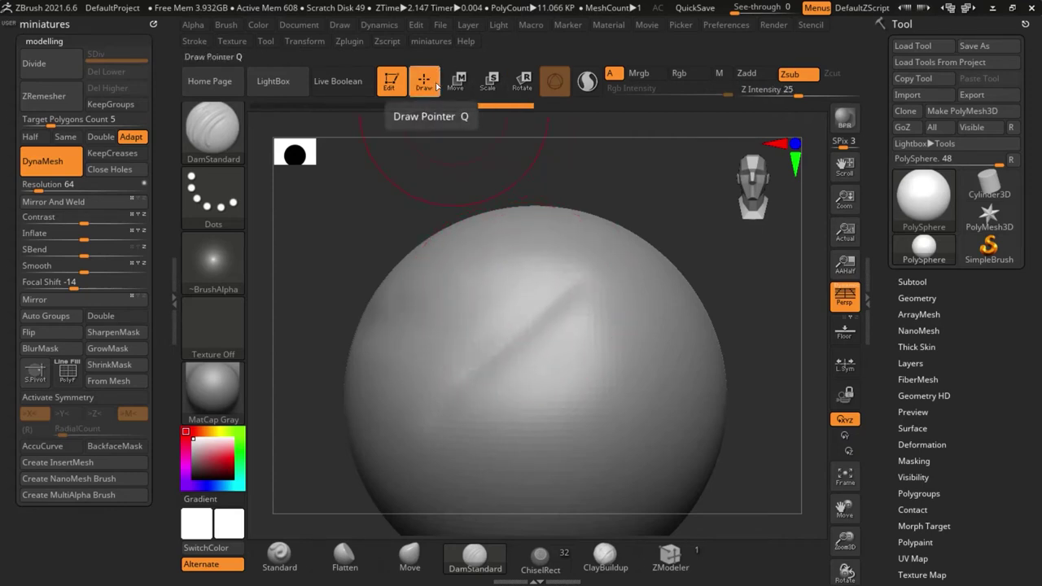
Activate the Move gizmo and shift the sphere along its vertical and horizontal axes
{"action": "right_click_drag", "start_coordinate": [427, 147], "coordinate": [478, 240], "text": "ctrl"}
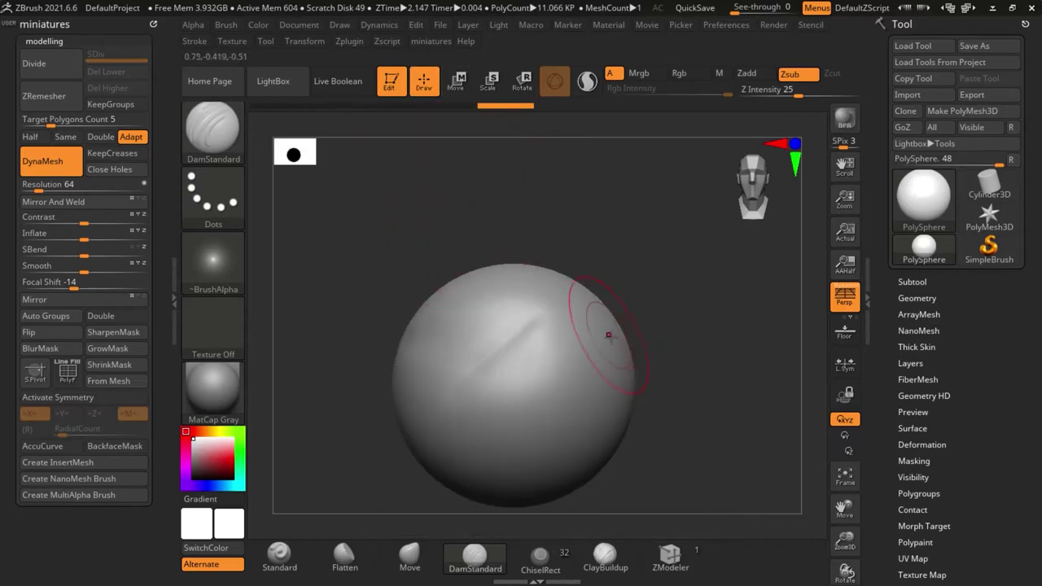
{"action": "key", "text": "w"}
{"action": "left_click_drag", "start_coordinate": [665, 410], "coordinate": [693, 434]}
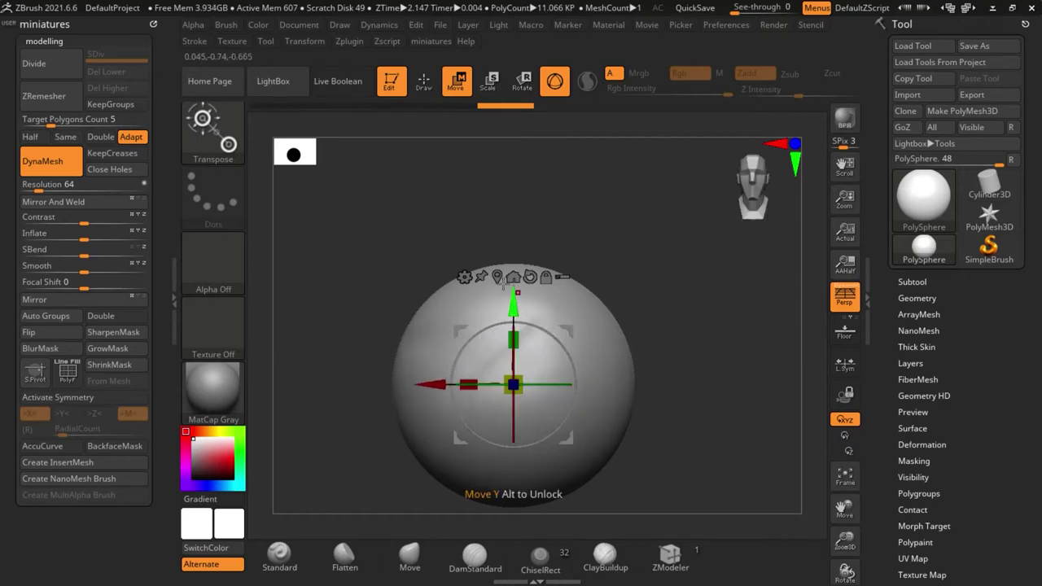
{"action": "left_click_drag", "start_coordinate": [505, 306], "coordinate": [505, 334]}
{"action": "left_click_drag", "start_coordinate": [434, 402], "coordinate": [471, 402]}
Turn on the floor grid and try the gizmo's handles on the sphere, undoing a transformation
{"action": "left_click", "coordinate": [835, 334]}
{"action": "left_click_drag", "start_coordinate": [435, 362], "coordinate": [407, 375], "text": "alt"}
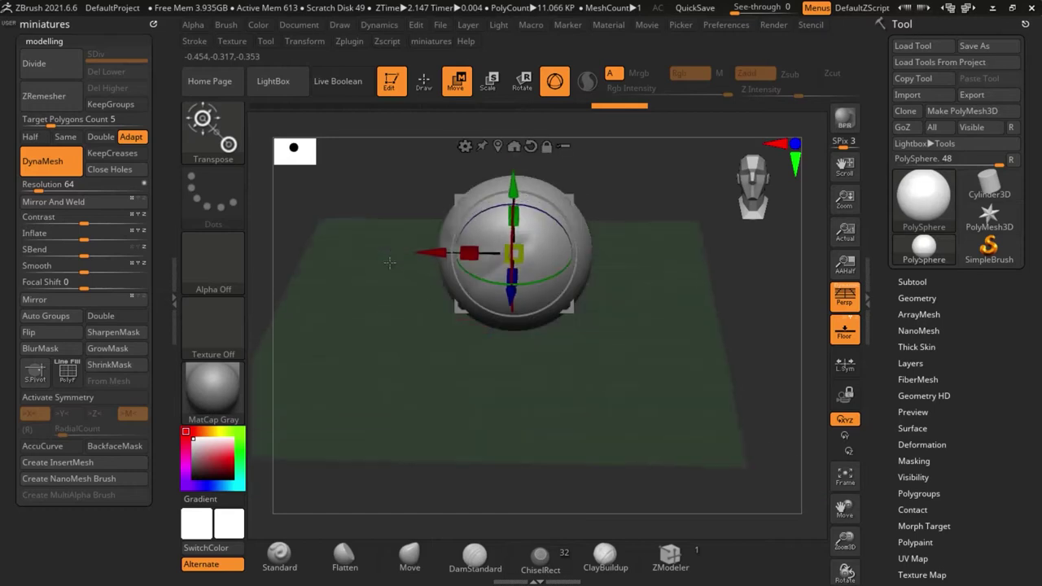
{"action": "left_click_drag", "start_coordinate": [651, 333], "coordinate": [661, 309]}
{"action": "left_click_drag", "start_coordinate": [502, 317], "coordinate": [474, 318]}
{"action": "key", "text": "ctrl+z"}
{"action": "left_click_drag", "start_coordinate": [546, 318], "coordinate": [508, 289]}
{"action": "left_click_drag", "start_coordinate": [597, 267], "coordinate": [557, 235]}
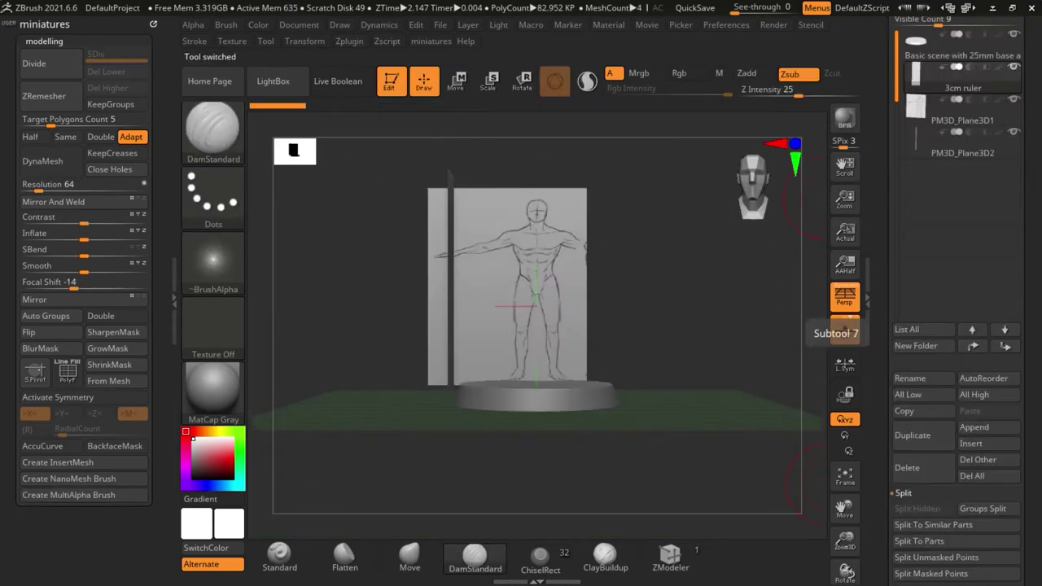
Locate the Load Tool command, examine the reference scene from the front and side, and turn off X symmetry
{"action": "left_click_drag", "start_coordinate": [879, 197], "coordinate": [881, 505]}
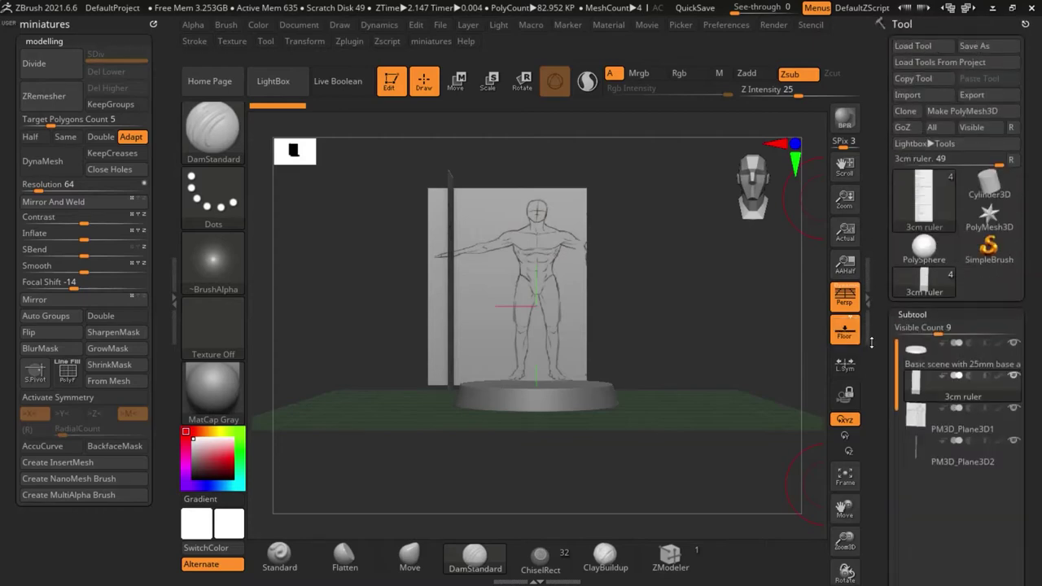
{"action": "left_click", "coordinate": [922, 48]}
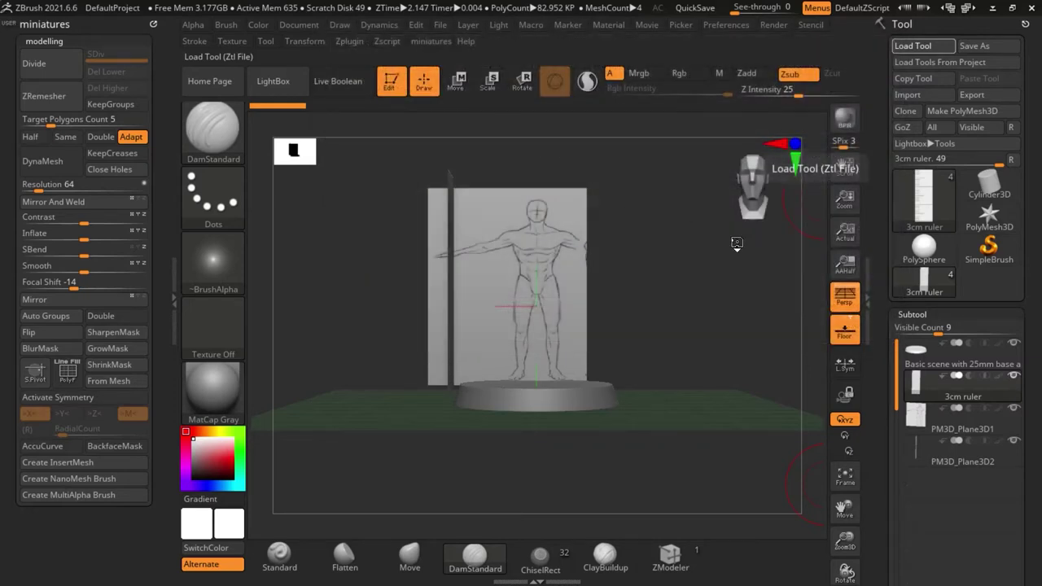
{"action": "left_click_drag", "start_coordinate": [621, 354], "coordinate": [651, 370]}
{"action": "left_click_drag", "start_coordinate": [749, 396], "coordinate": [543, 277]}
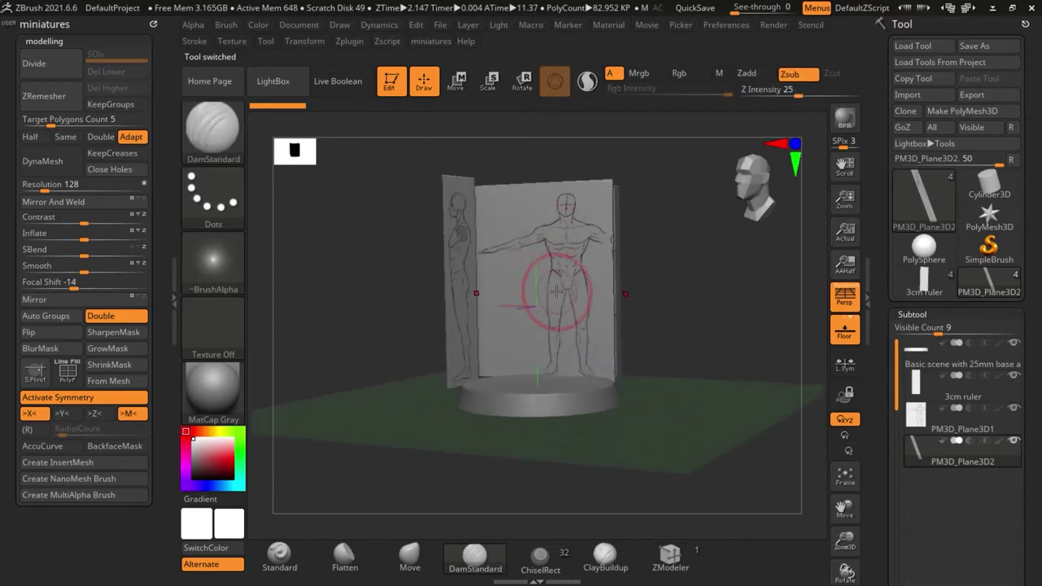
{"action": "key", "text": "x"}
{"action": "left_click_drag", "start_coordinate": [736, 294], "coordinate": [629, 284]}
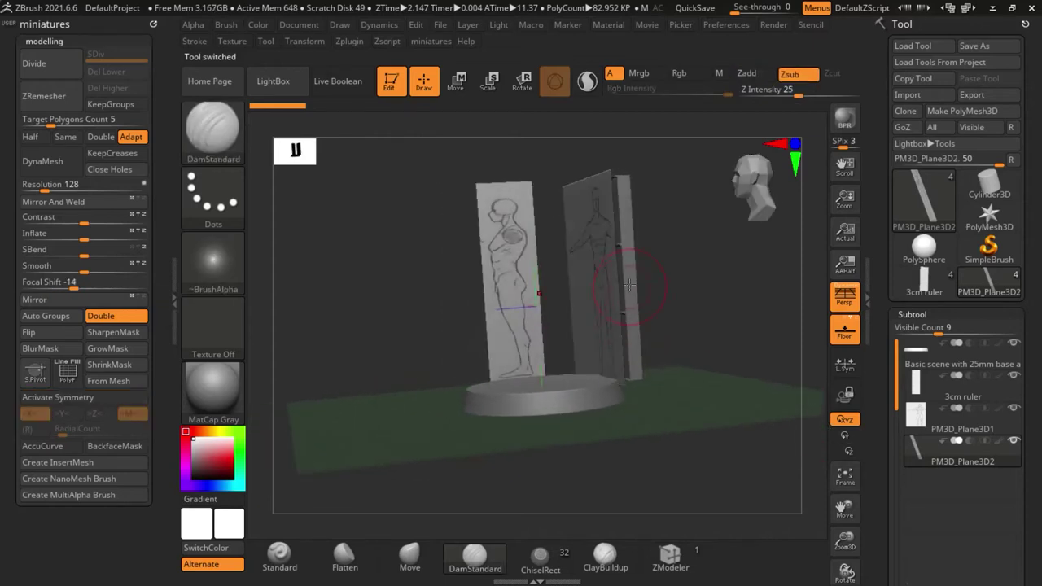
Select the 25mm base subtool, return to the front view and insert a Sphere3D as a new subtool
{"action": "left_click", "coordinate": [629, 280], "text": "alt"}
{"action": "left_click", "coordinate": [590, 401], "text": "alt"}
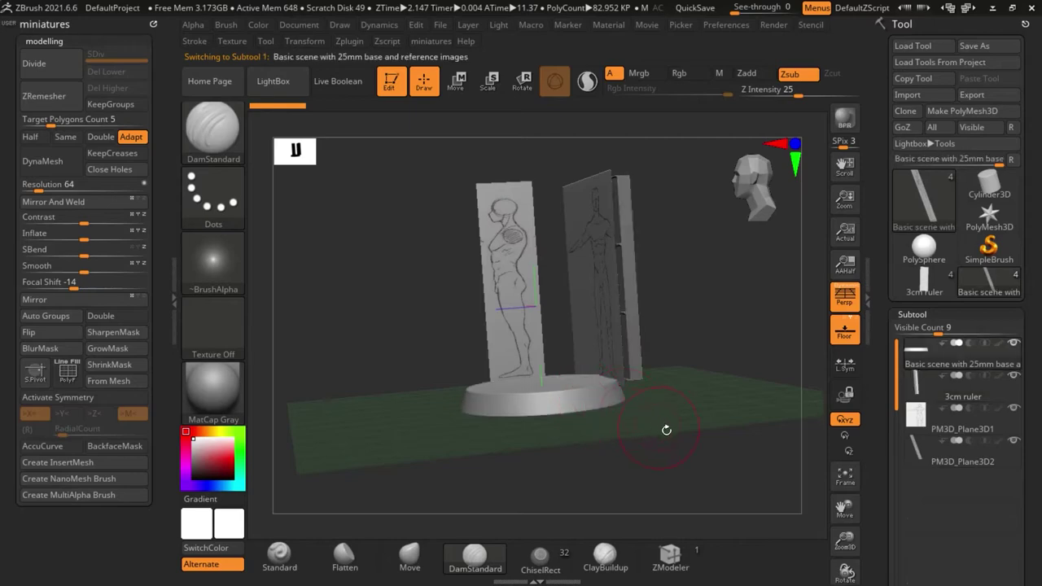
{"action": "left_click_drag", "start_coordinate": [665, 429], "coordinate": [880, 123], "text": "shift"}
{"action": "left_click_drag", "start_coordinate": [773, 372], "coordinate": [663, 407], "text": "alt"}
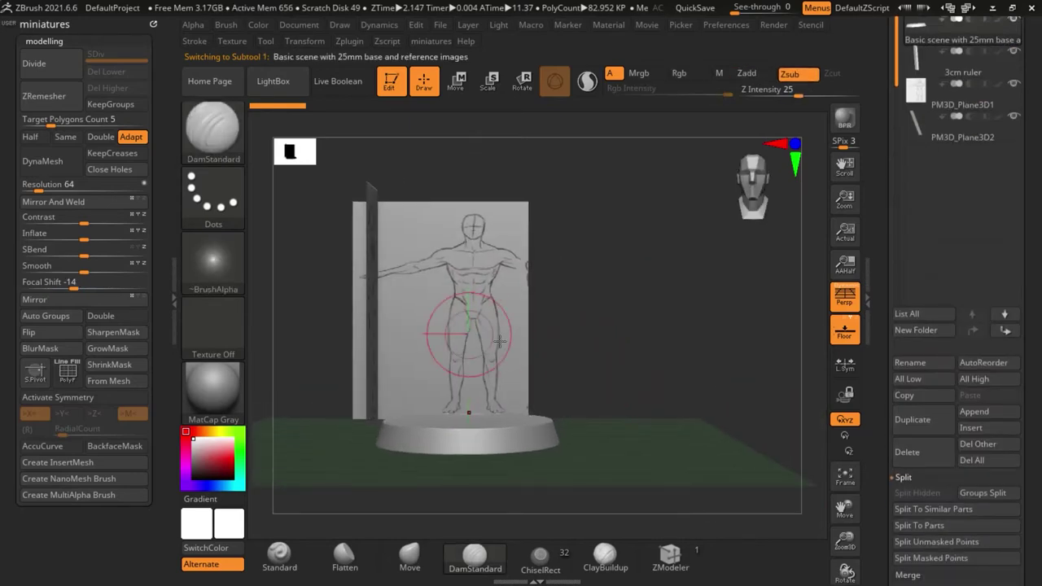
{"action": "left_click", "coordinate": [976, 437]}
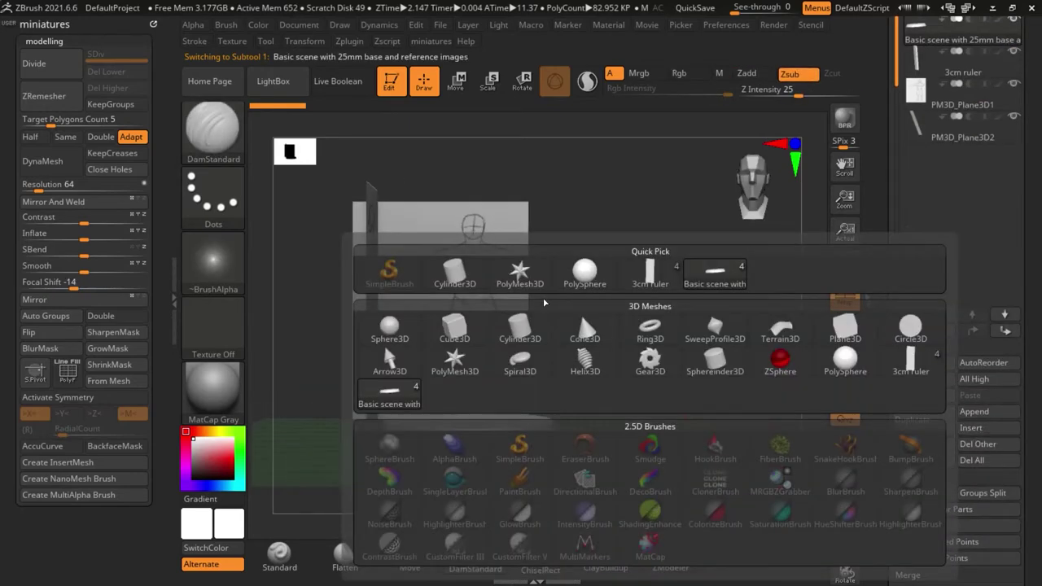
{"action": "left_click", "coordinate": [390, 327]}
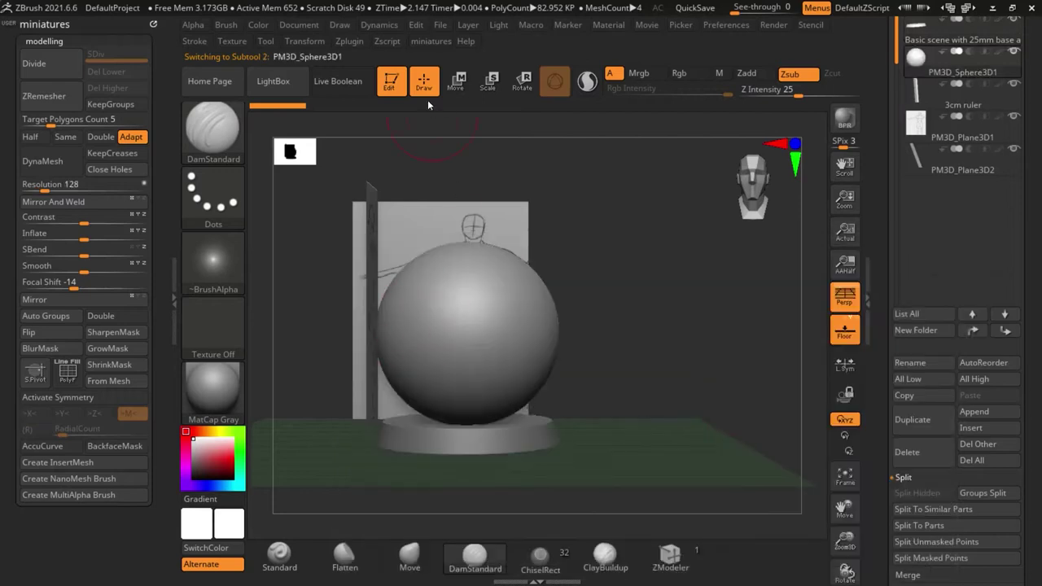
Raise the sphere to the reference figure's chest with the gizmo and scale it down uniformly to torso width
{"action": "left_click", "coordinate": [453, 83]}
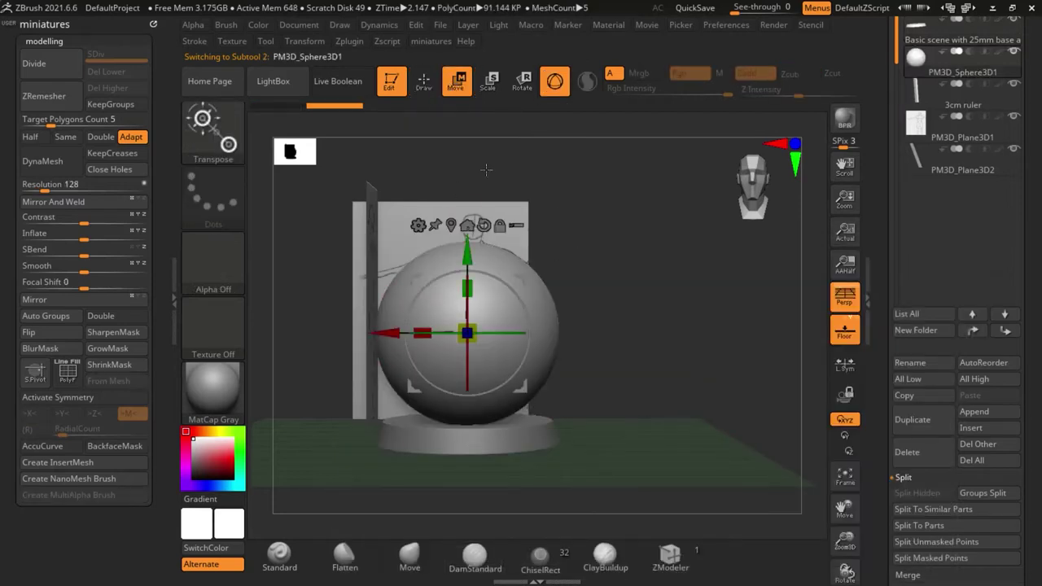
{"action": "left_click_drag", "start_coordinate": [469, 259], "coordinate": [543, 236]}
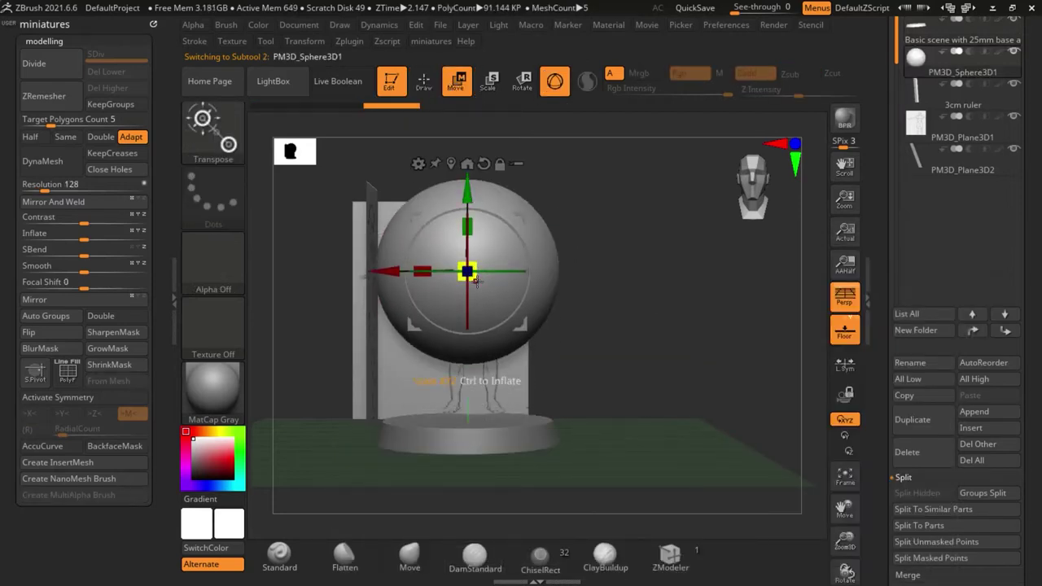
{"action": "left_click_drag", "start_coordinate": [470, 277], "coordinate": [404, 255]}
{"action": "scroll", "coordinate": [506, 261], "scroll_direction": "up", "scroll_amount": 5}
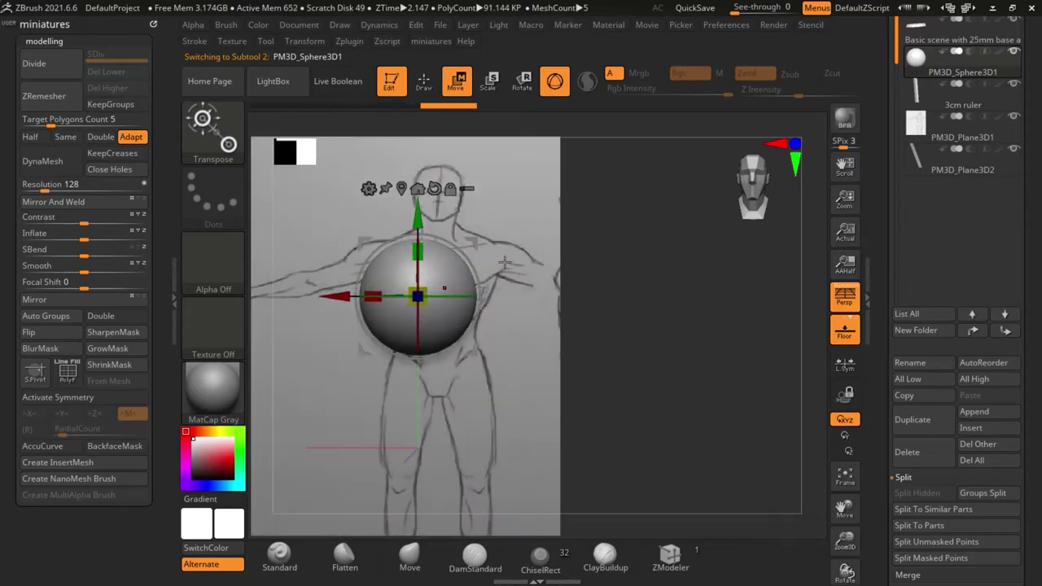
Turn off perspective and frame the sphere against the torso of the front reference drawing
{"action": "left_click_drag", "start_coordinate": [648, 372], "coordinate": [749, 384], "text": "alt"}
{"action": "left_click", "coordinate": [843, 303]}
{"action": "scroll", "coordinate": [525, 266], "scroll_direction": "down", "scroll_amount": 5}
{"action": "scroll", "coordinate": [527, 253], "scroll_direction": "up", "scroll_amount": 8}
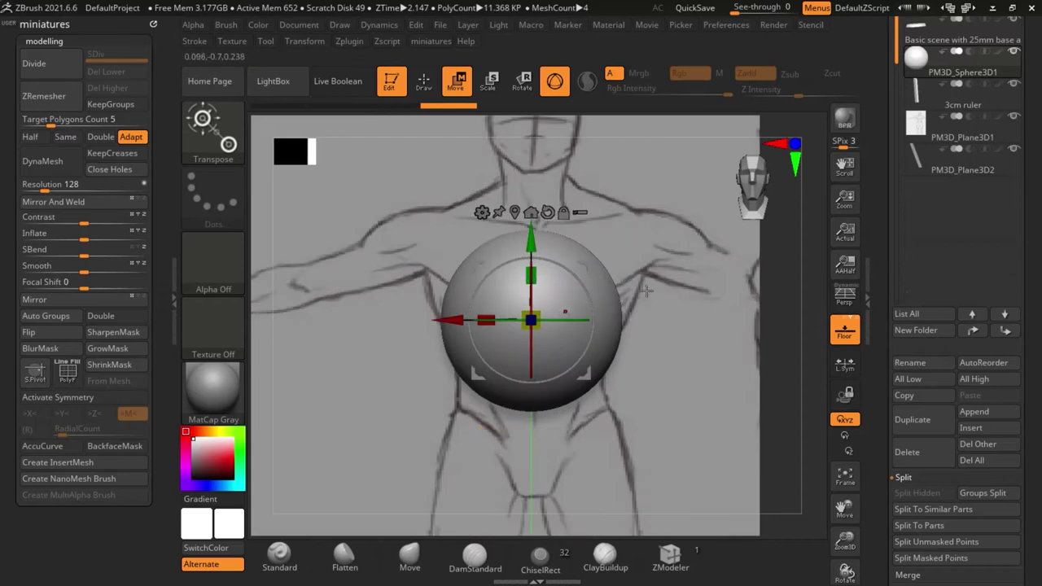
With the Move brush and X symmetry on, pull the sphere out to the shoulders, up to the neck and down to the crotch
{"action": "left_click", "coordinate": [409, 557]}
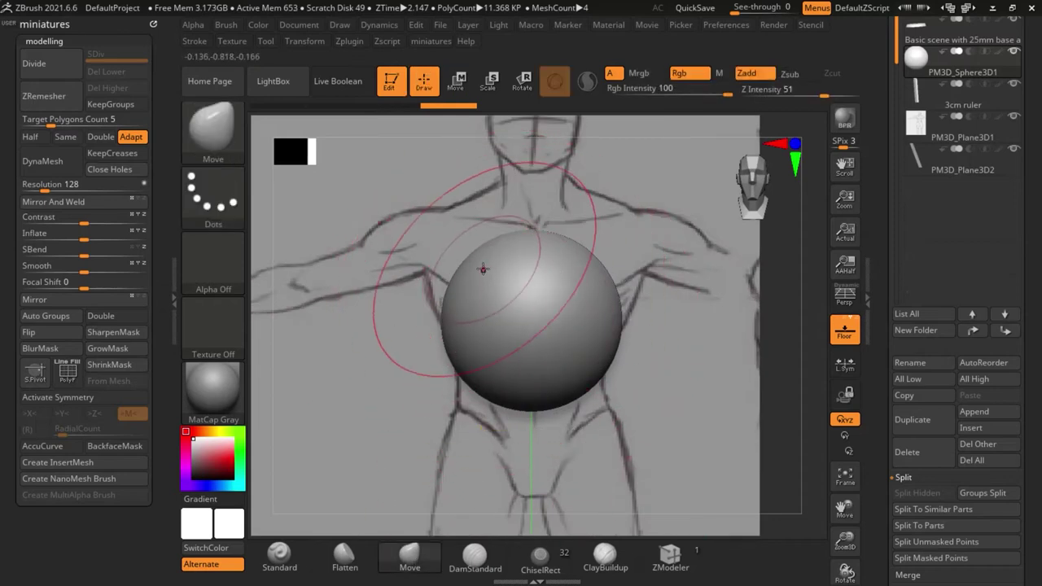
{"action": "key", "text": "x"}
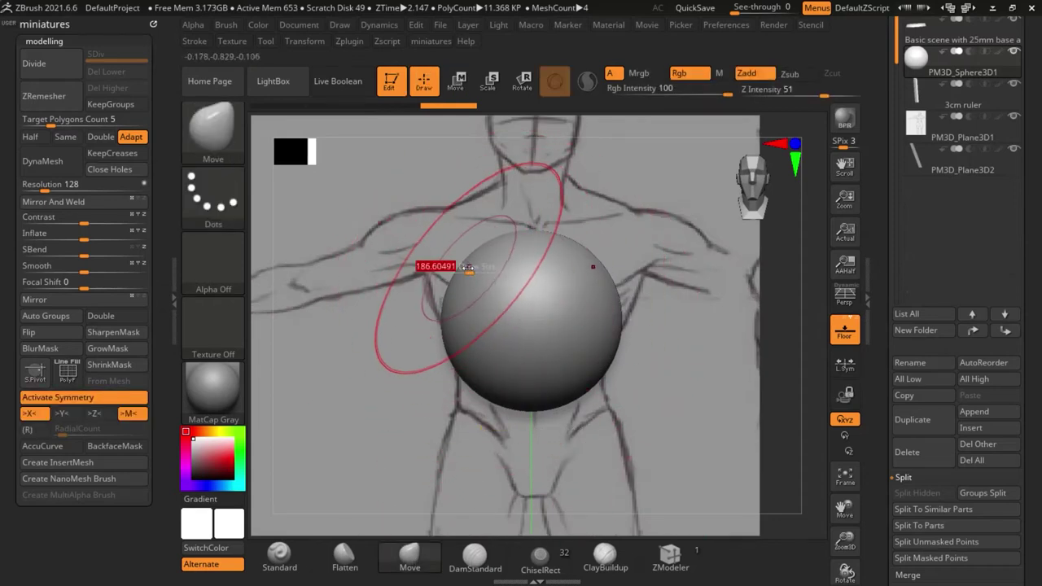
{"action": "left_click_drag", "start_coordinate": [468, 268], "coordinate": [385, 185]}
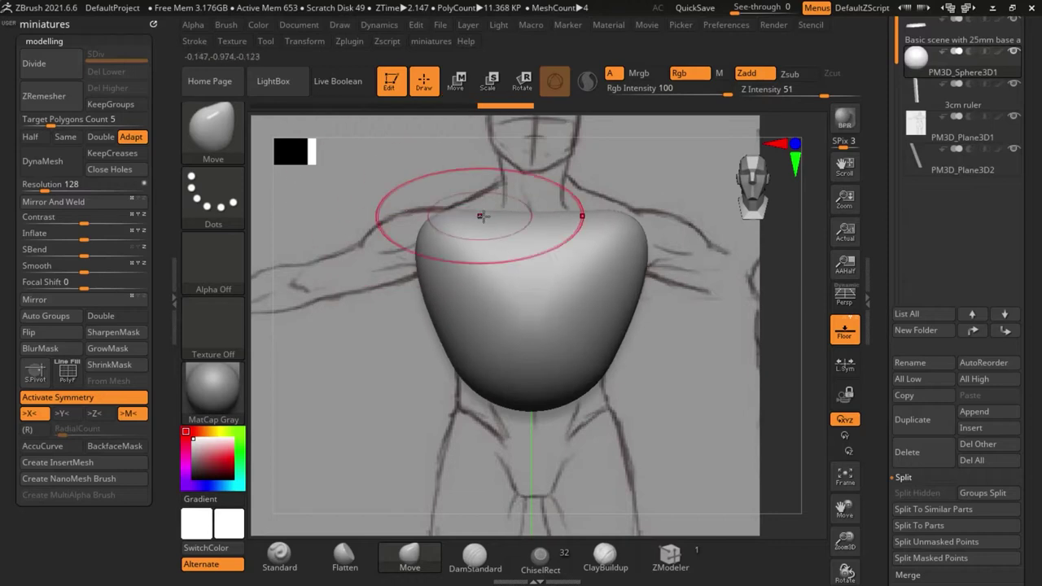
{"action": "left_click_drag", "start_coordinate": [519, 222], "coordinate": [519, 186]}
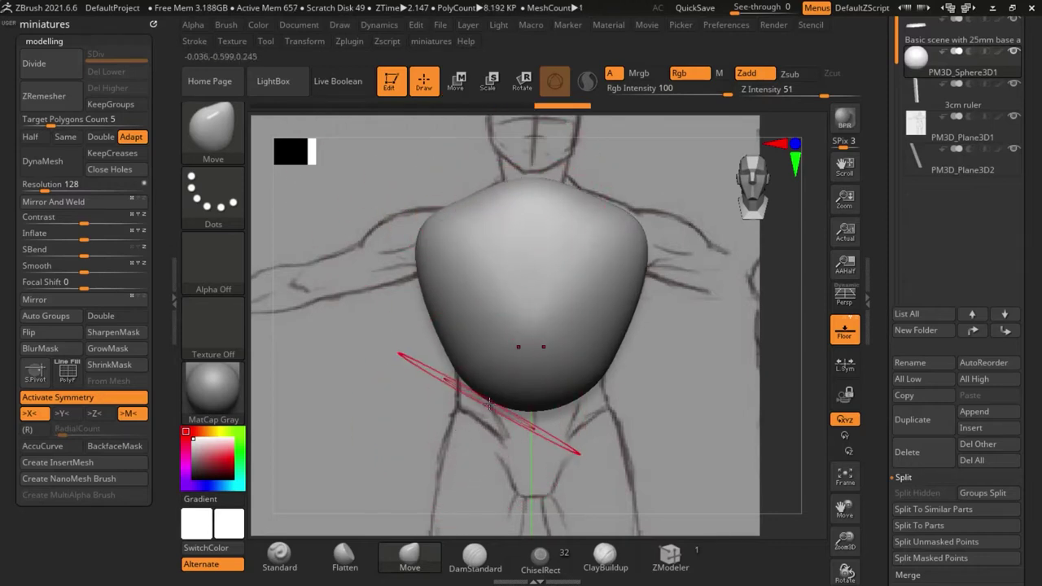
{"action": "left_click_drag", "start_coordinate": [524, 404], "coordinate": [529, 492]}
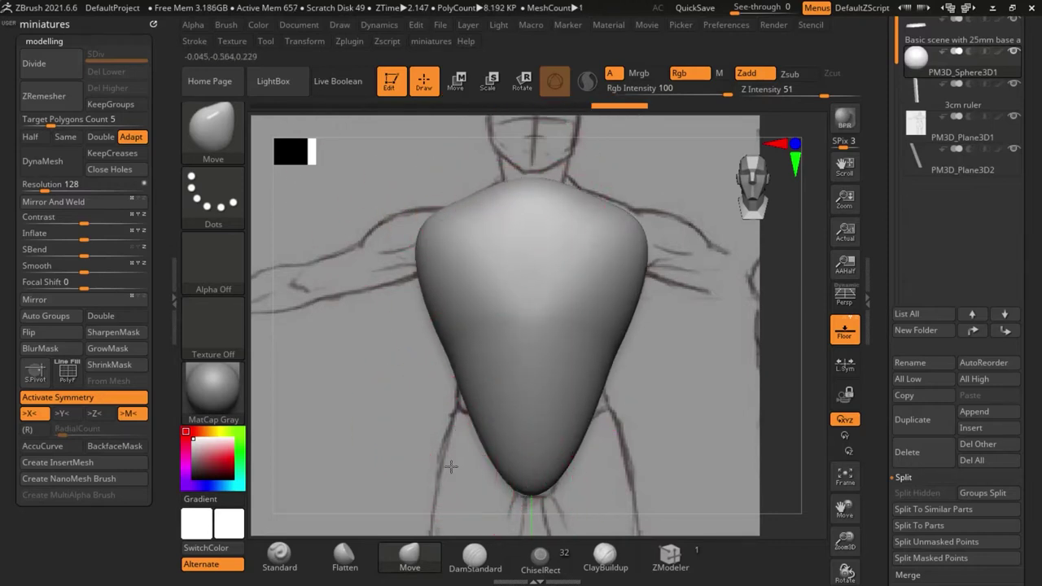
Widen the hips, shape the waist and adjust the shoulder line to match the front reference drawing
{"action": "left_click_drag", "start_coordinate": [490, 449], "coordinate": [443, 478]}
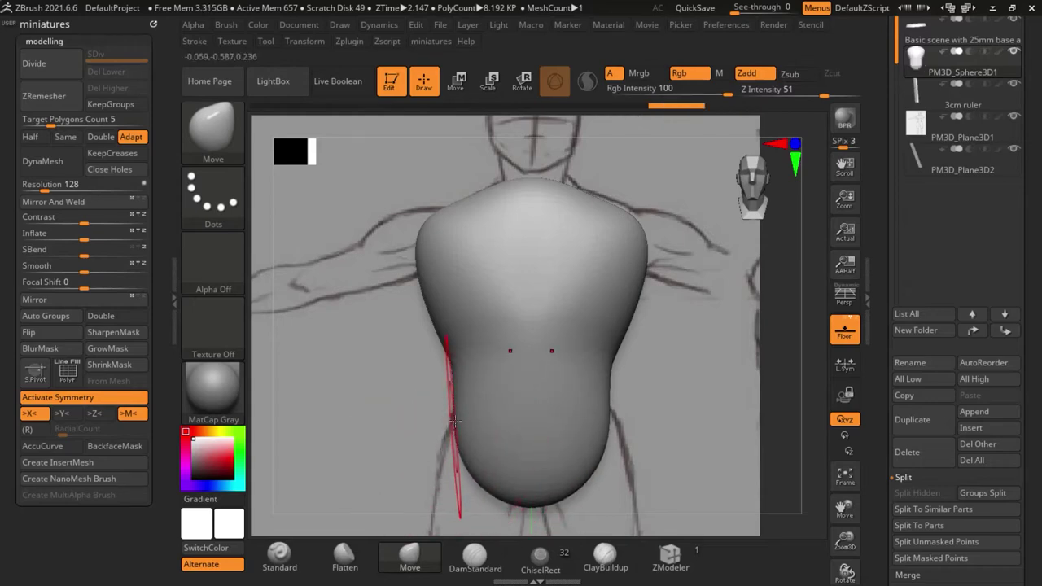
{"action": "left_click_drag", "start_coordinate": [451, 431], "coordinate": [461, 428]}
{"action": "mouse_move", "coordinate": [466, 466]}
{"action": "left_mouse_down"}
{"action": "mouse_move", "coordinate": [455, 478]}
{"action": "mouse_move", "coordinate": [455, 469]}
{"action": "left_mouse_up"}
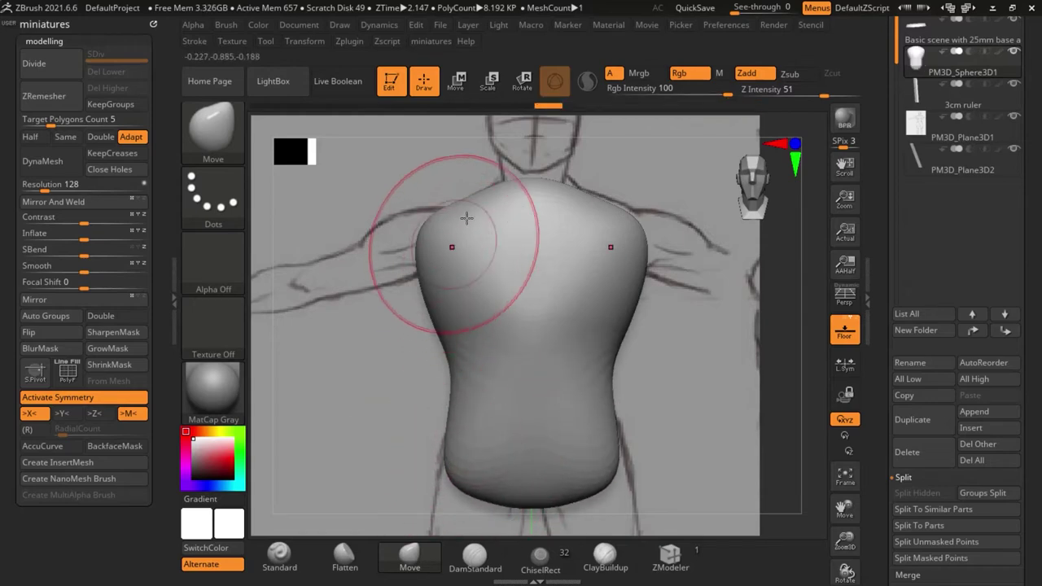
{"action": "left_click_drag", "start_coordinate": [487, 199], "coordinate": [488, 206]}
From the side view, pull the chest and belly forward and the buttocks back to follow the reference profile
{"action": "mouse_move", "coordinate": [674, 350]}
{"action": "left_mouse_down", "text": "alt"}
{"action": "mouse_move", "coordinate": [681, 307]}
{"action": "mouse_move", "coordinate": [342, 372]}
{"action": "left_mouse_up", "text": "alt"}
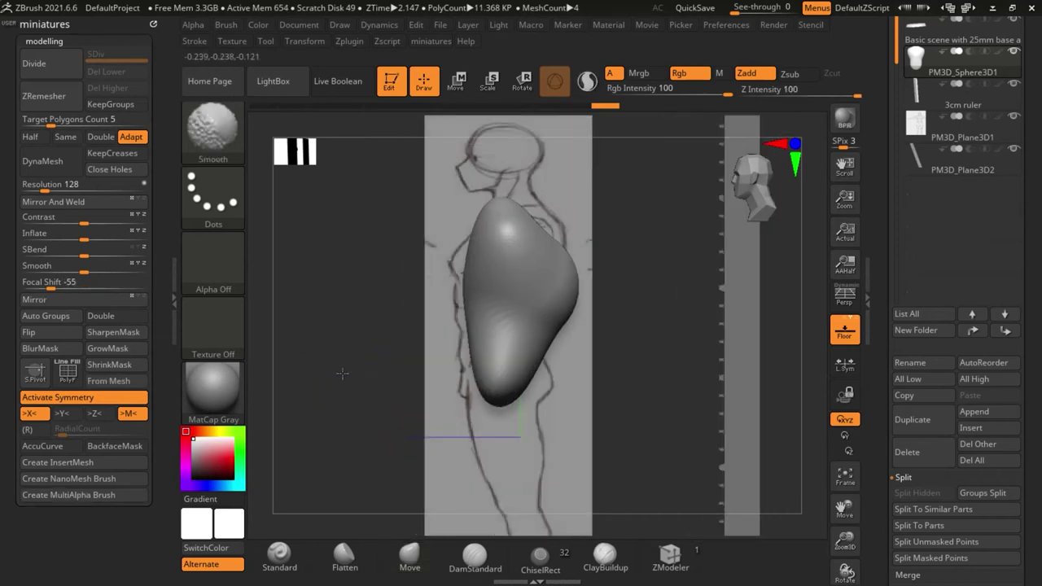
{"action": "left_click_drag", "start_coordinate": [472, 260], "coordinate": [454, 265]}
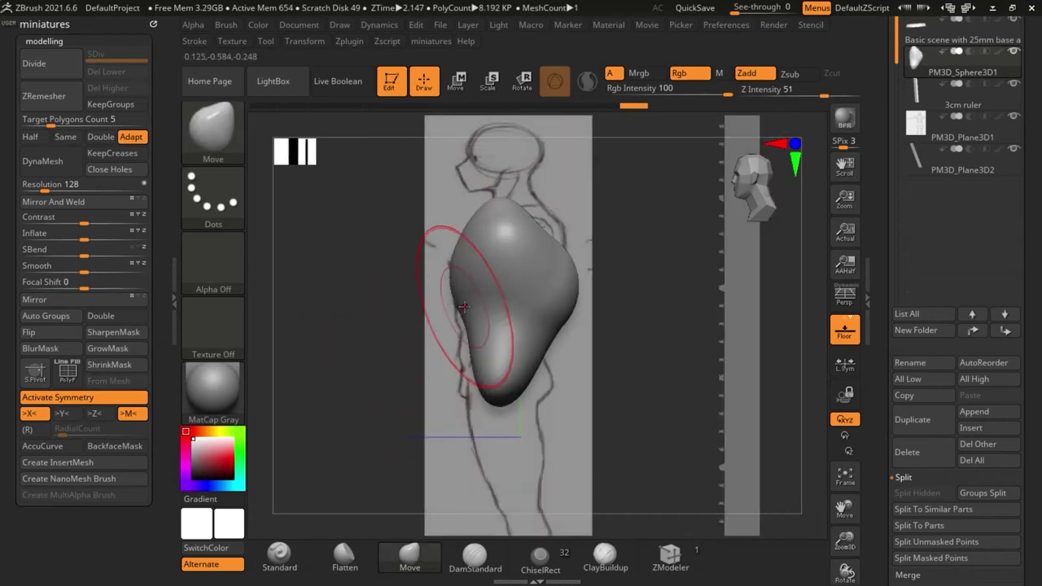
{"action": "left_click_drag", "start_coordinate": [482, 378], "coordinate": [466, 391]}
{"action": "scroll", "coordinate": [532, 374], "scroll_direction": "up", "scroll_amount": 2}
{"action": "mouse_move", "coordinate": [528, 371]}
{"action": "left_mouse_down"}
{"action": "mouse_move", "coordinate": [557, 407]}
{"action": "mouse_move", "coordinate": [549, 392]}
{"action": "left_mouse_up"}
Adjust the Move brush size, shape the torso's upper back and push in the lower back along the side reference
{"action": "left_click_drag", "start_coordinate": [639, 330], "coordinate": [632, 388], "text": "alt"}
{"action": "key", "text": "s"}
{"action": "left_click_drag", "start_coordinate": [582, 300], "coordinate": [596, 299]}
{"action": "left_click_drag", "start_coordinate": [572, 267], "coordinate": [552, 210]}
{"action": "left_click_drag", "start_coordinate": [560, 338], "coordinate": [527, 358]}
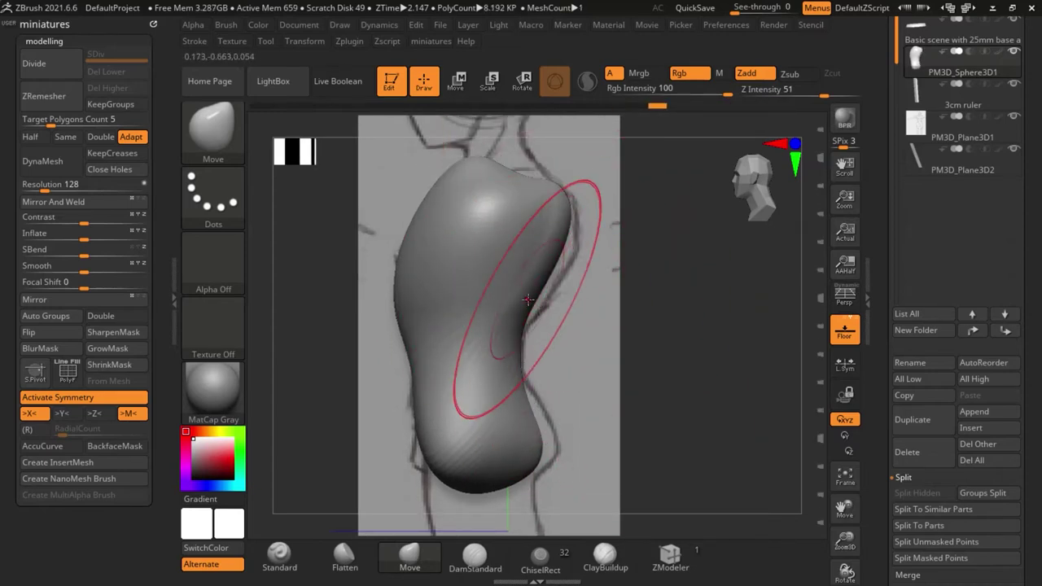
{"action": "mouse_move", "coordinate": [530, 302]}
{"action": "left_mouse_down"}
{"action": "mouse_move", "coordinate": [543, 307]}
{"action": "mouse_move", "coordinate": [482, 321]}
{"action": "mouse_move", "coordinate": [493, 363]}
{"action": "left_mouse_up"}
Refine the torso's shoulders against the reference and remesh the torso with DynaMesh at resolution 128
{"action": "left_click_drag", "start_coordinate": [660, 331], "coordinate": [666, 389], "text": "alt"}
{"action": "key", "text": "s"}
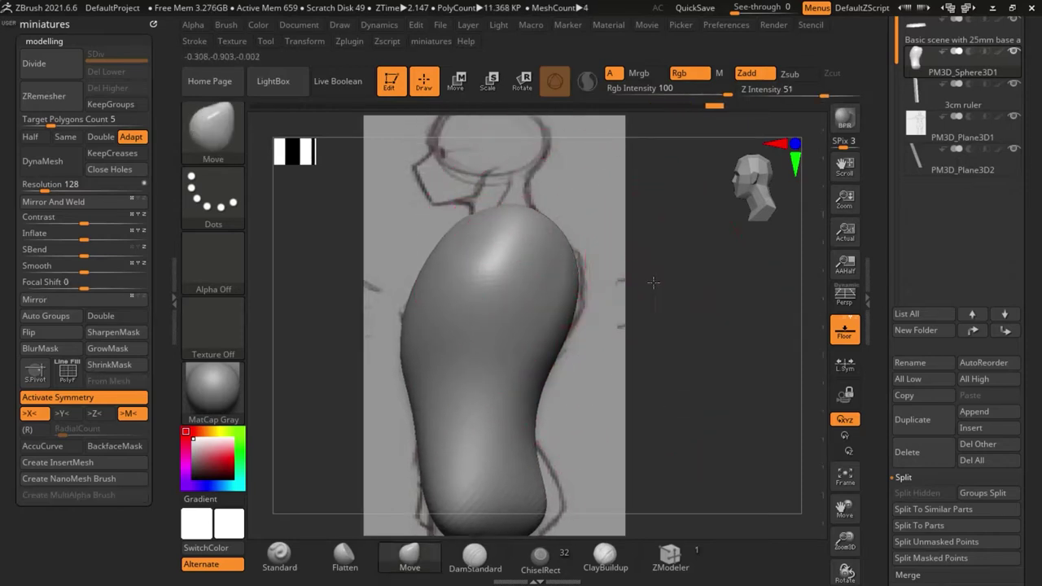
{"action": "left_click_drag", "start_coordinate": [653, 281], "coordinate": [577, 218]}
{"action": "left_click_drag", "start_coordinate": [450, 211], "coordinate": [624, 247]}
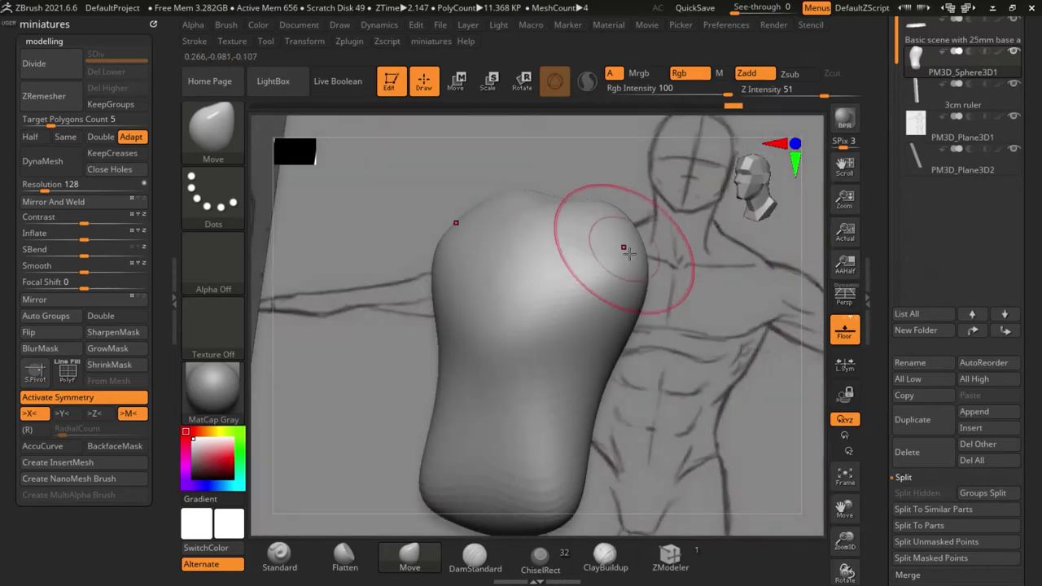
{"action": "mouse_move", "coordinate": [692, 358]}
{"action": "left_mouse_down", "text": "alt"}
{"action": "mouse_move", "coordinate": [624, 340]}
{"action": "mouse_move", "coordinate": [668, 325]}
{"action": "mouse_move", "coordinate": [677, 383]}
{"action": "left_mouse_up", "text": "alt"}
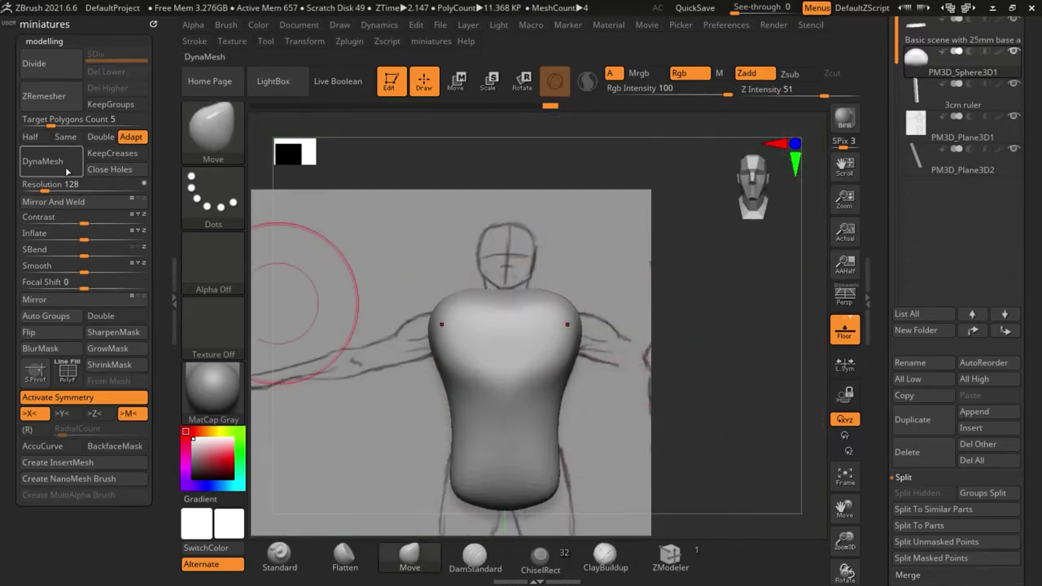
{"action": "left_click", "coordinate": [66, 171]}
{"action": "right_click_drag", "start_coordinate": [571, 344], "coordinate": [455, 326], "text": "ctrl"}
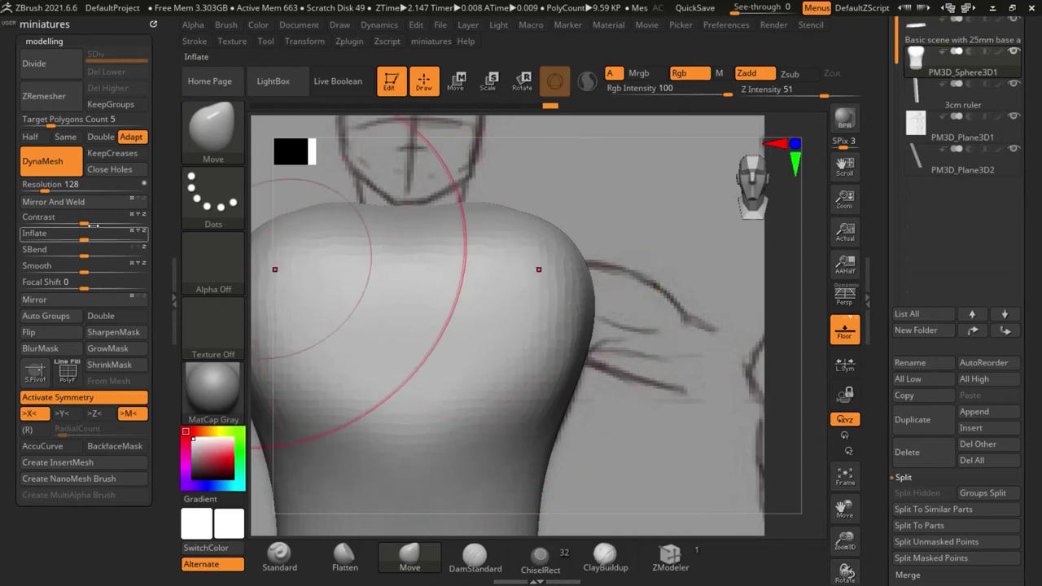
Remesh the torso with DynaMesh at resolution 128 and smooth the surface of the chest and shoulder
{"action": "left_click", "coordinate": [61, 167]}
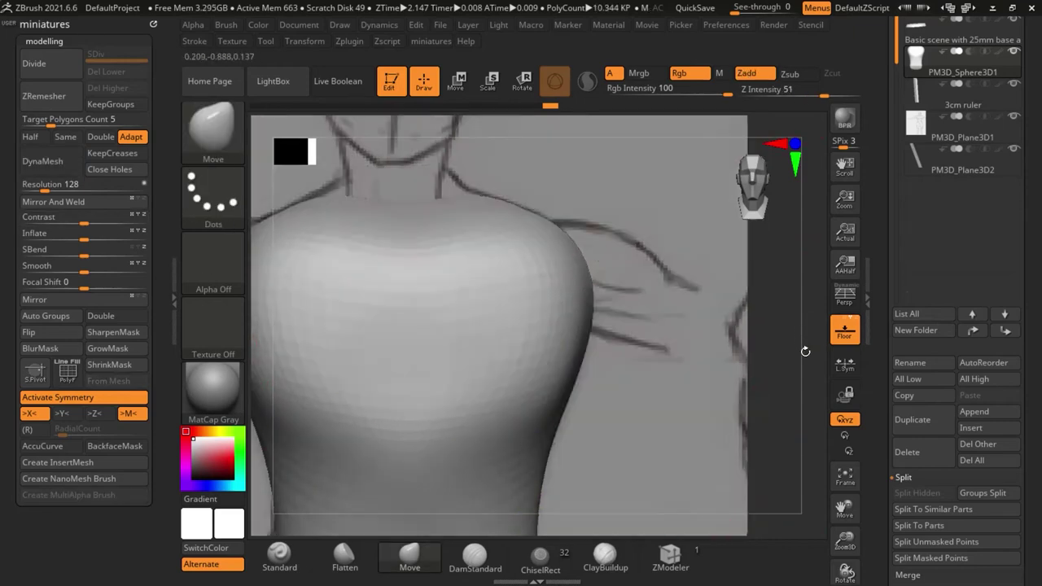
{"action": "mouse_move", "coordinate": [773, 325]}
{"action": "left_mouse_down"}
{"action": "mouse_move", "coordinate": [778, 298]}
{"action": "mouse_move", "coordinate": [774, 373]}
{"action": "mouse_move", "coordinate": [739, 376]}
{"action": "left_mouse_up"}
{"action": "right_click_drag", "start_coordinate": [739, 376], "coordinate": [724, 391], "text": "ctrl"}
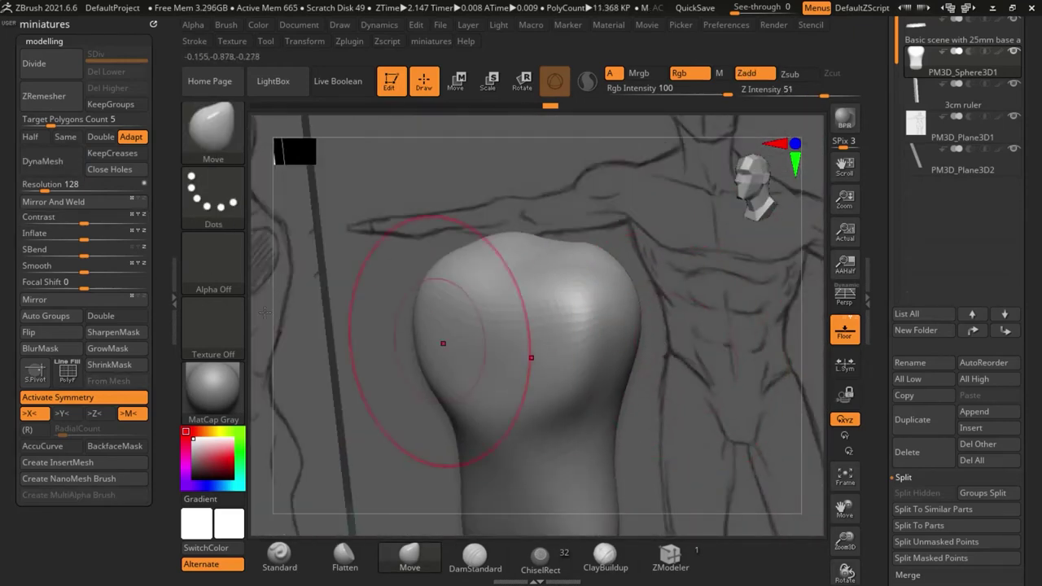
{"action": "left_click", "coordinate": [50, 164]}
{"action": "left_click_drag", "start_coordinate": [583, 367], "coordinate": [561, 325], "text": "shift"}
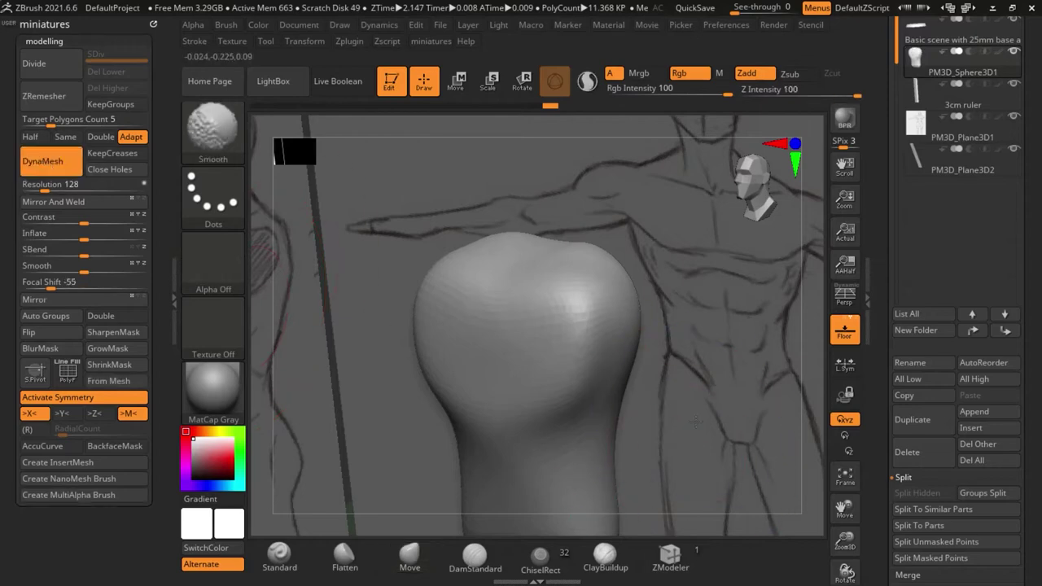
Slope the tops of the torso's shoulders toward the neck along the front reference drawing with the Move brush
{"action": "right_click_drag", "start_coordinate": [744, 464], "coordinate": [436, 395], "text": "ctrl"}
{"action": "mouse_move", "coordinate": [436, 395]}
{"action": "left_mouse_down"}
{"action": "mouse_move", "coordinate": [770, 359]}
{"action": "mouse_move", "coordinate": [788, 326]}
{"action": "left_mouse_up"}
{"action": "right_click_drag", "start_coordinate": [788, 325], "coordinate": [734, 335], "text": "ctrl"}
{"action": "mouse_move", "coordinate": [562, 241]}
{"action": "right_mouse_down", "text": "ctrl"}
{"action": "mouse_move", "coordinate": [526, 230]}
{"action": "mouse_move", "coordinate": [493, 237]}
{"action": "right_mouse_up", "text": "ctrl"}
{"action": "left_click_drag", "start_coordinate": [493, 237], "coordinate": [503, 255]}
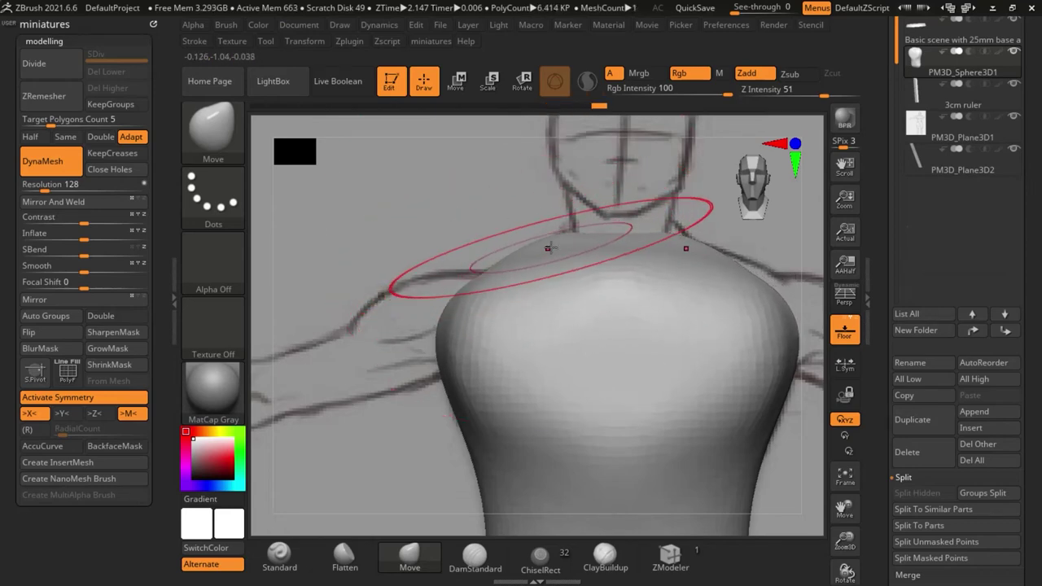
Adjust the Move brush size and shape the rim around the torso's neck hollow from above
{"action": "mouse_move", "coordinate": [551, 248]}
{"action": "right_mouse_down", "text": "ctrl"}
{"action": "mouse_move", "coordinate": [529, 247]}
{"action": "mouse_move", "coordinate": [698, 432]}
{"action": "mouse_move", "coordinate": [698, 455]}
{"action": "mouse_move", "coordinate": [541, 244]}
{"action": "mouse_move", "coordinate": [537, 221]}
{"action": "right_mouse_up", "text": "ctrl"}
{"action": "key", "text": "s"}
{"action": "left_click_drag", "start_coordinate": [523, 247], "coordinate": [503, 246], "text": "alt"}
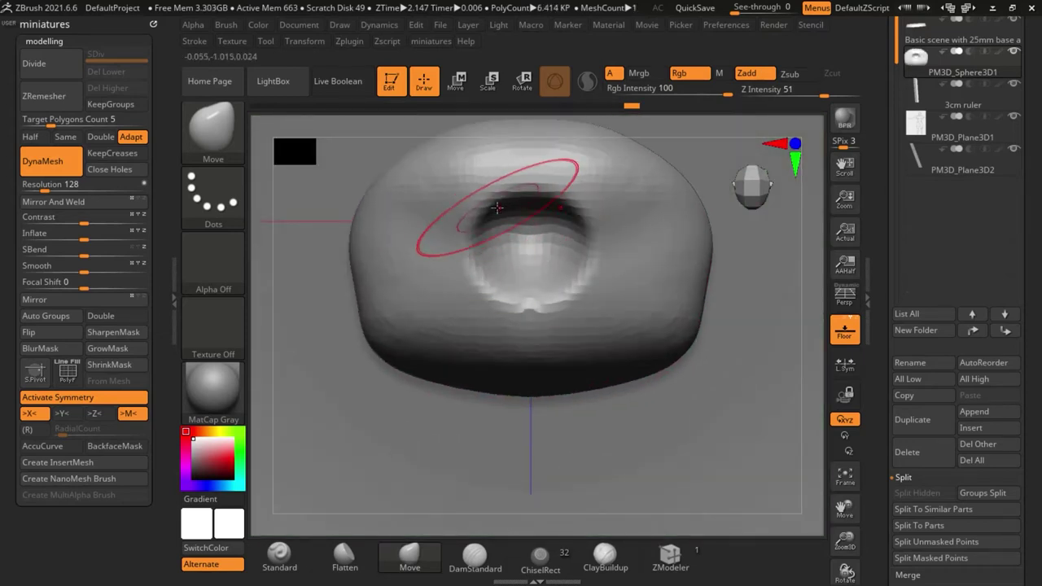
{"action": "left_click_drag", "start_coordinate": [486, 204], "coordinate": [491, 288]}
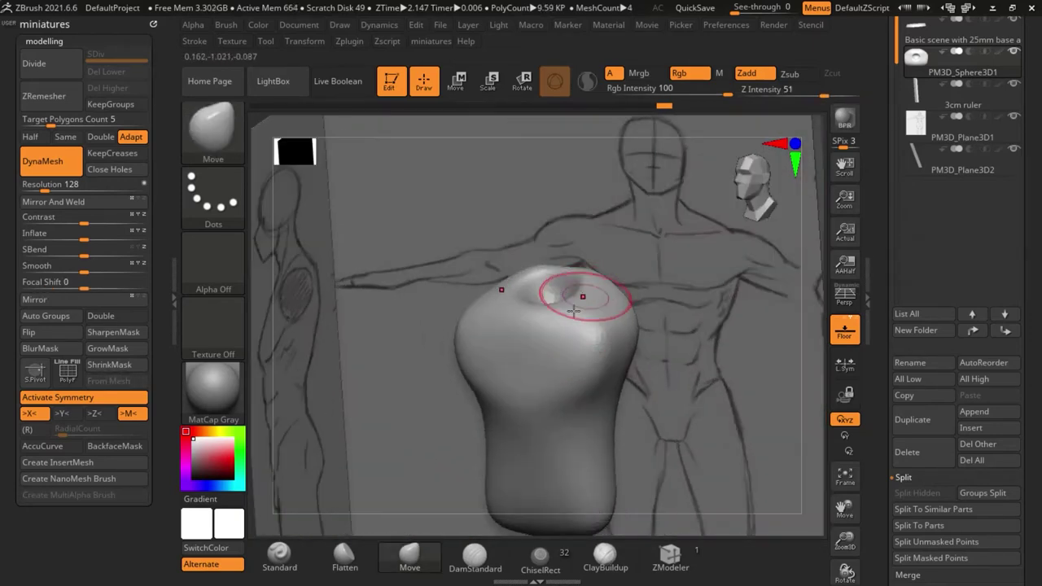
Shape the neck base and upper chest along the side reference profile, and adjust the chest from the front
{"action": "left_click_drag", "start_coordinate": [698, 391], "coordinate": [220, 371], "text": "alt"}
{"action": "left_click_drag", "start_coordinate": [455, 381], "coordinate": [240, 379]}
{"action": "left_click_drag", "start_coordinate": [396, 354], "coordinate": [452, 348], "text": "shift"}
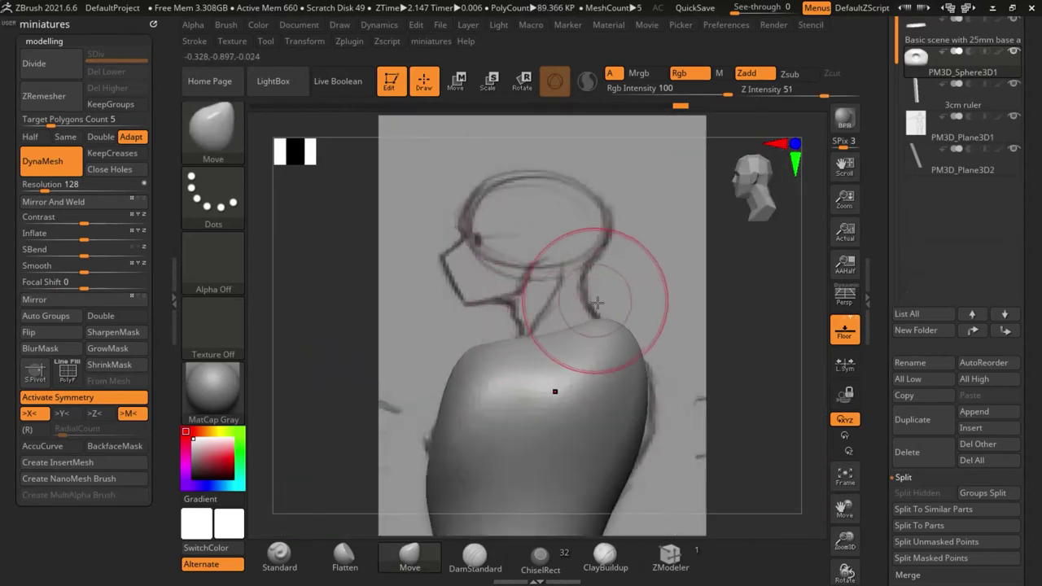
{"action": "mouse_move", "coordinate": [489, 325]}
{"action": "left_mouse_down"}
{"action": "mouse_move", "coordinate": [586, 354]}
{"action": "mouse_move", "coordinate": [551, 301]}
{"action": "left_mouse_up"}
{"action": "left_click_drag", "start_coordinate": [437, 366], "coordinate": [460, 390]}
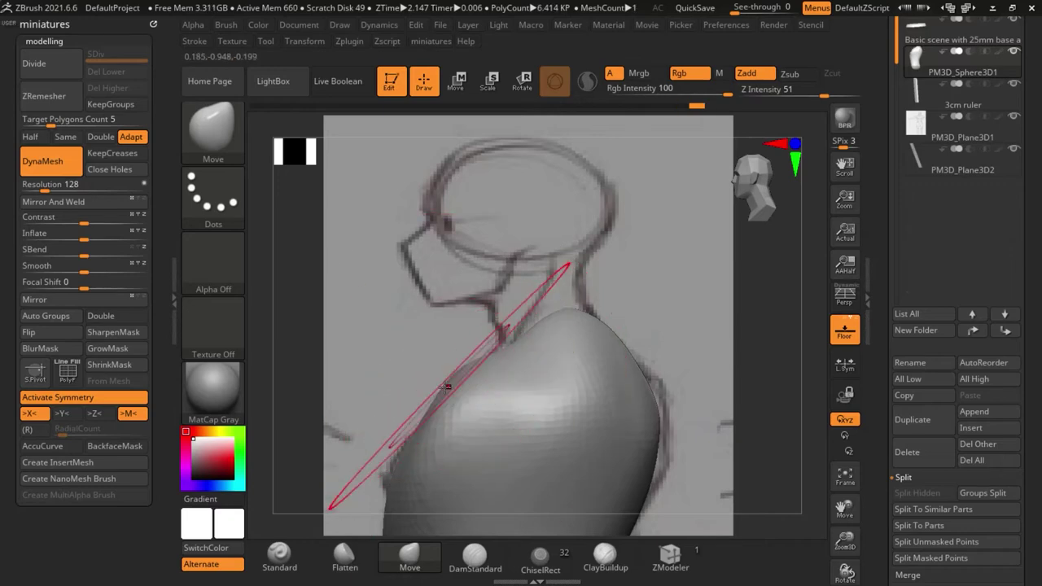
{"action": "mouse_move", "coordinate": [411, 413]}
{"action": "left_mouse_down", "text": "alt"}
{"action": "mouse_move", "coordinate": [379, 442]}
{"action": "mouse_move", "coordinate": [605, 412]}
{"action": "mouse_move", "coordinate": [699, 322]}
{"action": "mouse_move", "coordinate": [692, 415]}
{"action": "left_mouse_up", "text": "alt"}
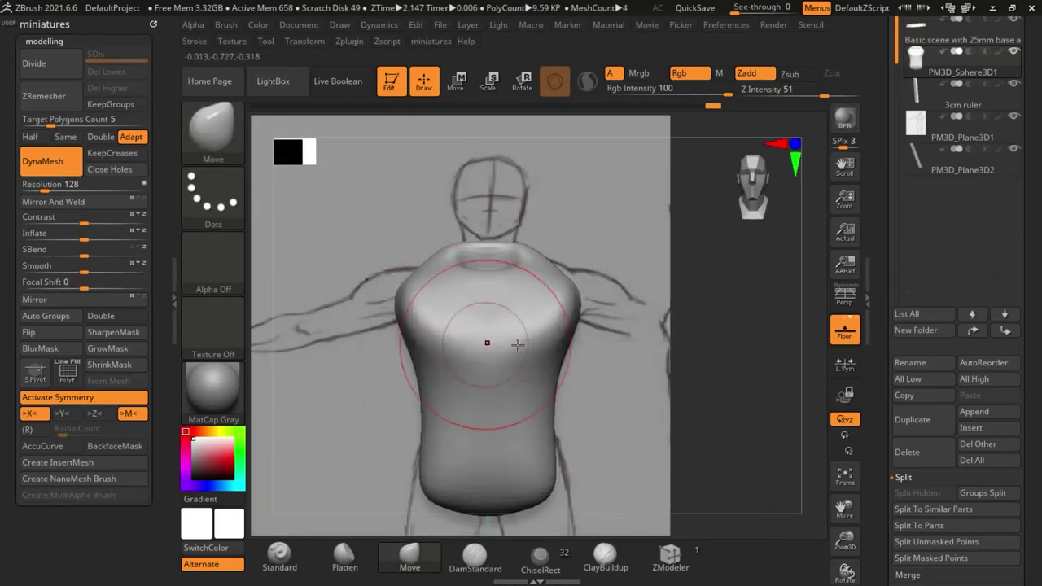
{"action": "left_click_drag", "start_coordinate": [516, 344], "coordinate": [529, 346]}
Insert a Cylinder3D as a new subtool beneath the torso and make it the active subtool
{"action": "mouse_move", "coordinate": [692, 342]}
{"action": "left_mouse_down", "text": "alt"}
{"action": "mouse_move", "coordinate": [714, 401]}
{"action": "mouse_move", "coordinate": [770, 290]}
{"action": "left_mouse_up", "text": "alt"}
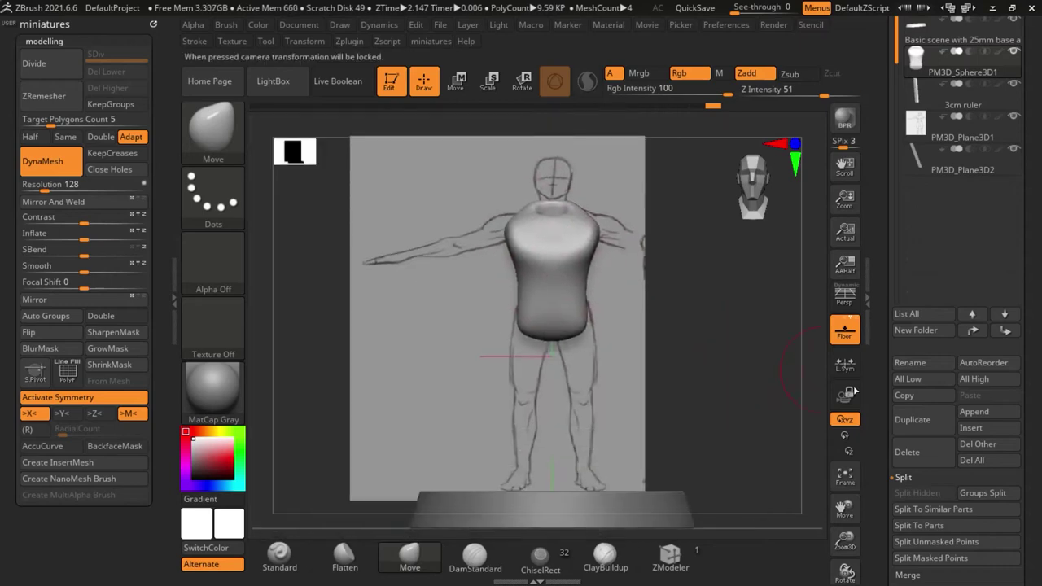
{"action": "left_click", "coordinate": [971, 429]}
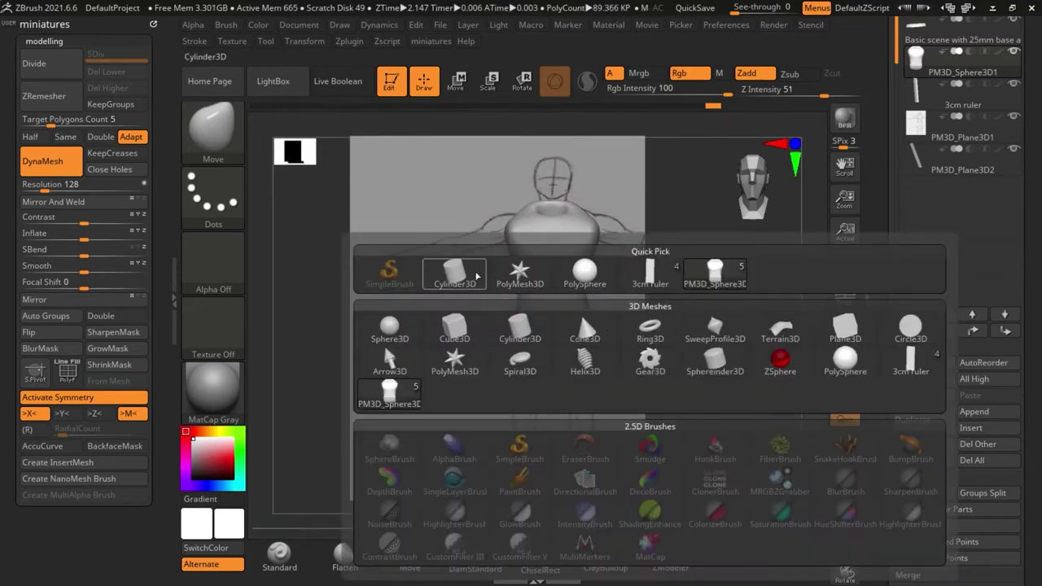
{"action": "left_click", "coordinate": [477, 277]}
{"action": "left_click", "coordinate": [473, 225], "text": "alt"}
Rotate the cylinder to the slope of the reference arm and scale it down toward the arm's size
{"action": "key", "text": "w"}
{"action": "left_click_drag", "start_coordinate": [581, 312], "coordinate": [610, 368]}
{"action": "left_click_drag", "start_coordinate": [604, 416], "coordinate": [559, 327]}
{"action": "left_click_drag", "start_coordinate": [548, 253], "coordinate": [766, 197]}
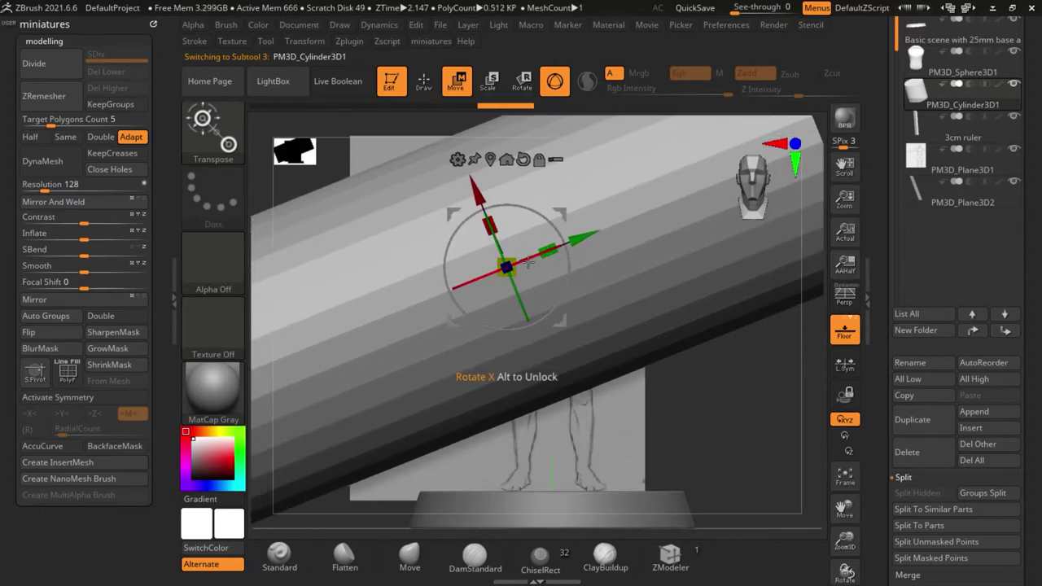
{"action": "left_click_drag", "start_coordinate": [514, 261], "coordinate": [366, 414]}
Position and tilt the cylinder over the front reference arm, and lengthen it to reach from forearm to shoulder
{"action": "right_click_drag", "start_coordinate": [400, 313], "coordinate": [432, 312], "text": "ctrl"}
{"action": "left_click_drag", "start_coordinate": [614, 297], "coordinate": [529, 258]}
{"action": "left_click_drag", "start_coordinate": [539, 218], "coordinate": [541, 224]}
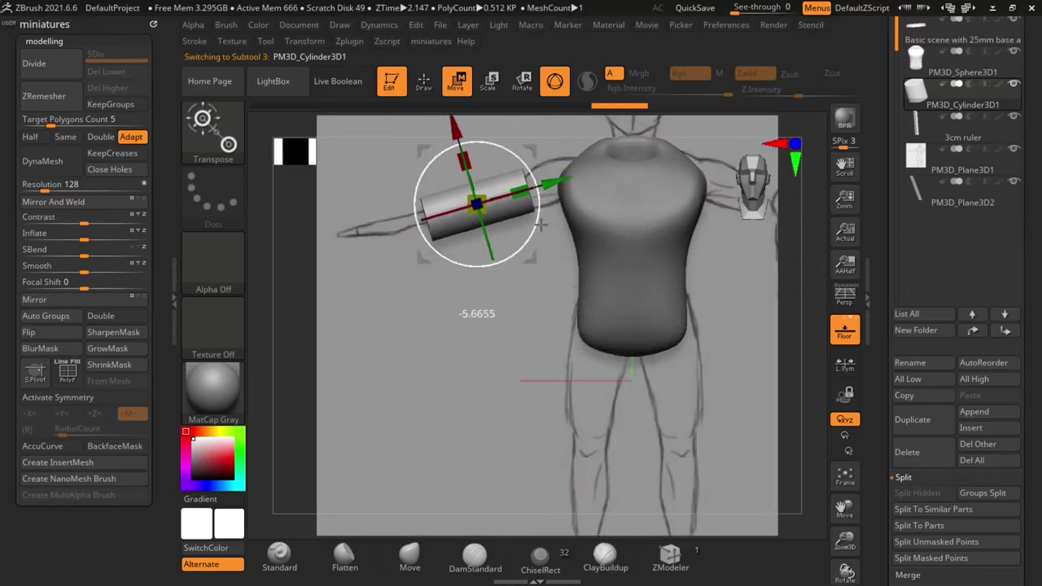
{"action": "left_click_drag", "start_coordinate": [271, 329], "coordinate": [248, 388], "text": "alt"}
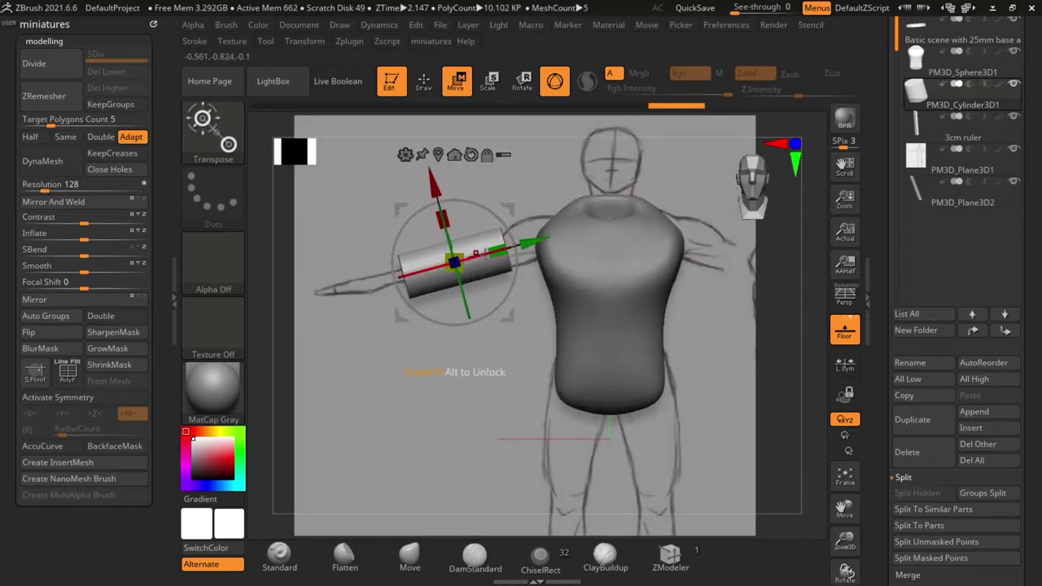
{"action": "left_click_drag", "start_coordinate": [530, 255], "coordinate": [556, 250]}
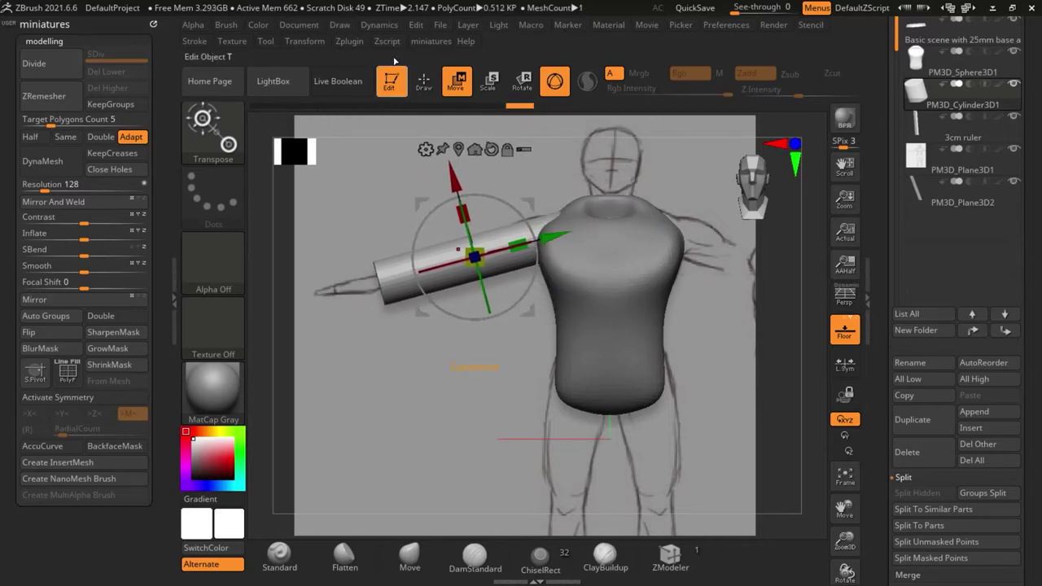
Display the arm cylinder's polyframe and remesh the cylinder with DynaMesh at resolution 128
{"action": "left_click", "coordinate": [45, 162]}
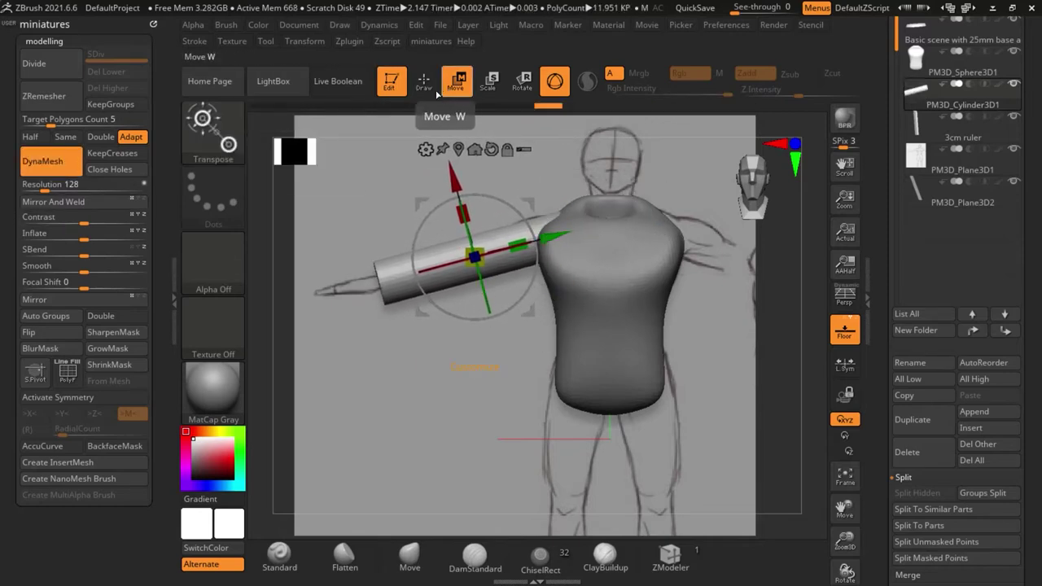
{"action": "right_click", "coordinate": [421, 429]}
{"action": "left_click", "coordinate": [427, 484]}
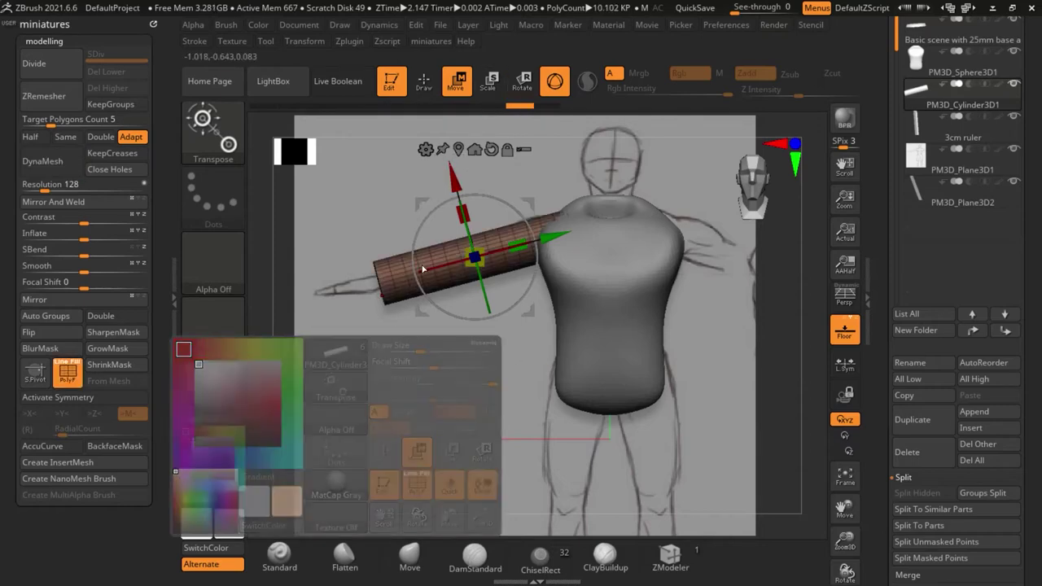
{"action": "scroll", "coordinate": [436, 274], "scroll_direction": "up", "scroll_amount": 5}
{"action": "scroll", "coordinate": [434, 273], "scroll_direction": "down", "scroll_amount": 5}
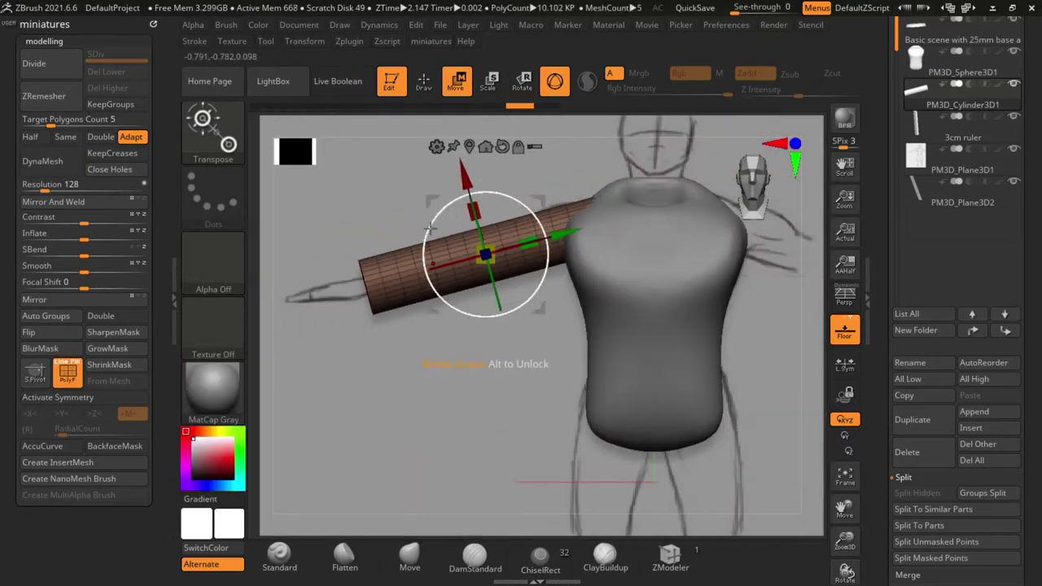
{"action": "key", "text": "q"}
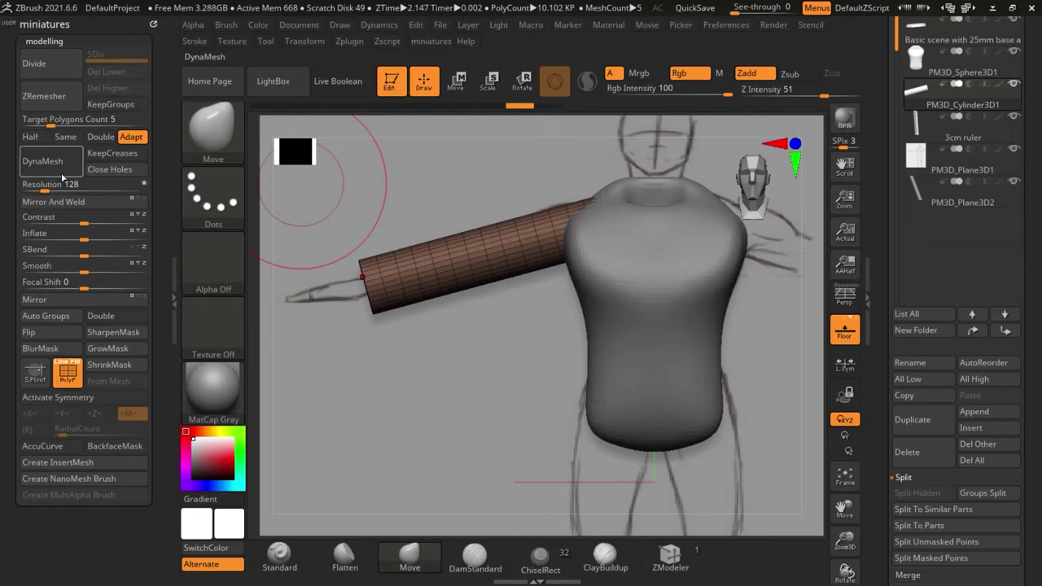
{"action": "left_click", "coordinate": [61, 171]}
Smooth the arm cylinder along its length so it tapers toward the wrist like the reference arm
{"action": "left_click_drag", "start_coordinate": [442, 256], "coordinate": [381, 301], "text": "shift"}
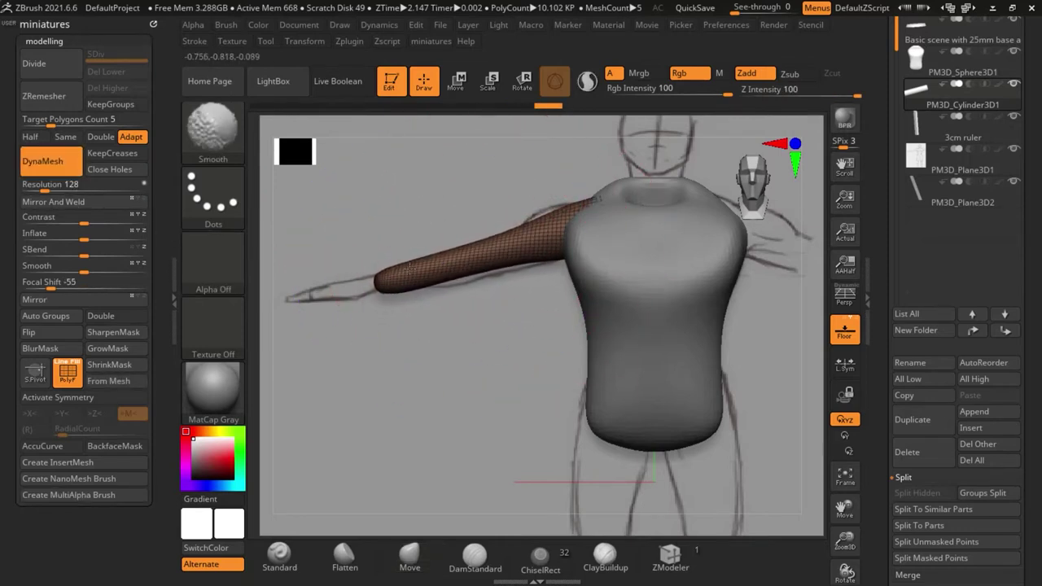
{"action": "mouse_move", "coordinate": [461, 235]}
{"action": "left_mouse_down", "text": "shift"}
{"action": "mouse_move", "coordinate": [582, 211]}
{"action": "mouse_move", "coordinate": [551, 195]}
{"action": "left_mouse_up", "text": "shift"}
Resize the Move brush and shape the upper arm and elbow area along the front reference outline
{"action": "scroll", "coordinate": [507, 233], "scroll_direction": "up", "scroll_amount": 3}
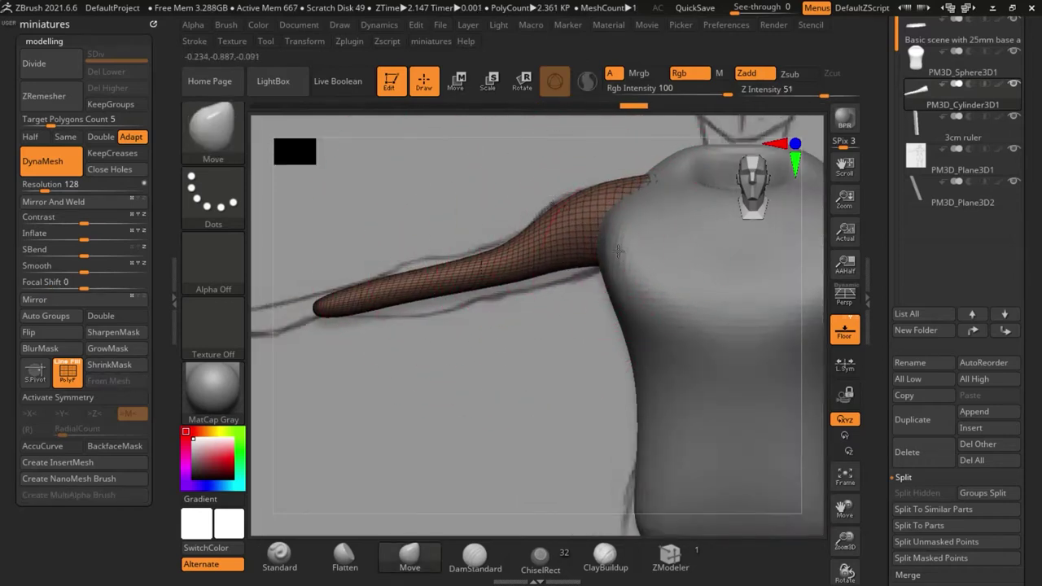
{"action": "key", "text": "s"}
{"action": "left_click_drag", "start_coordinate": [543, 284], "coordinate": [537, 284]}
{"action": "mouse_move", "coordinate": [537, 260]}
{"action": "left_mouse_down"}
{"action": "mouse_move", "coordinate": [538, 277]}
{"action": "mouse_move", "coordinate": [499, 239]}
{"action": "left_mouse_up"}
Pull the forearm's lower and upper edges out to the reference outline using BackfaceMask, turning it off to refine the top edge
{"action": "key", "text": "s"}
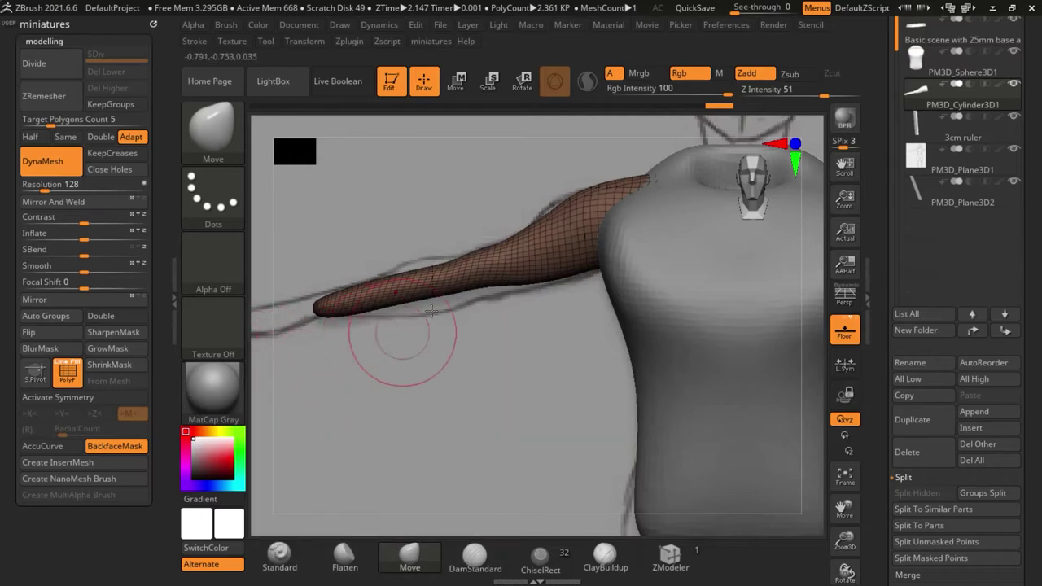
{"action": "left_click_drag", "start_coordinate": [440, 295], "coordinate": [447, 323]}
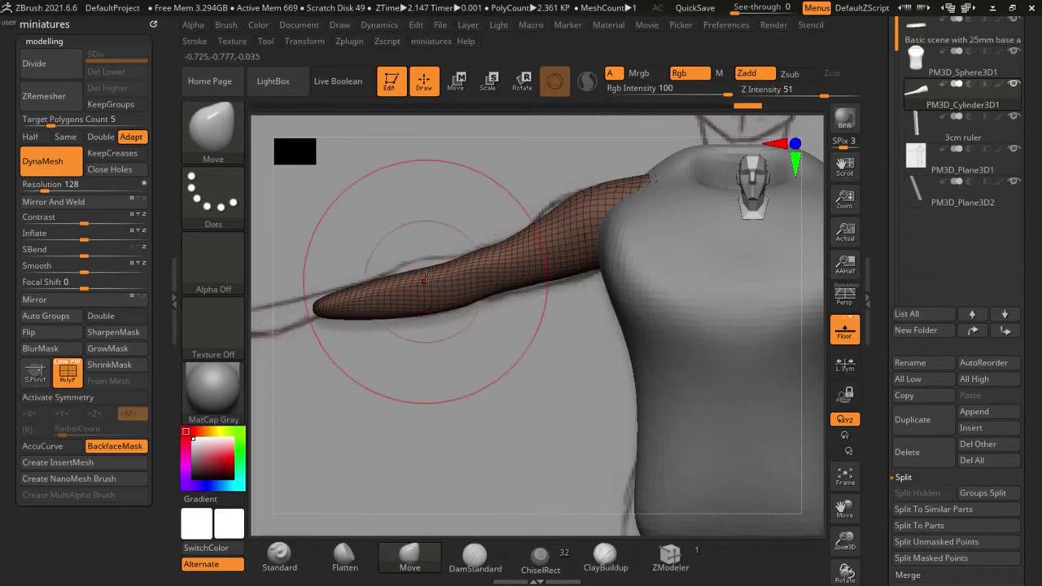
{"action": "left_click_drag", "start_coordinate": [423, 271], "coordinate": [420, 249]}
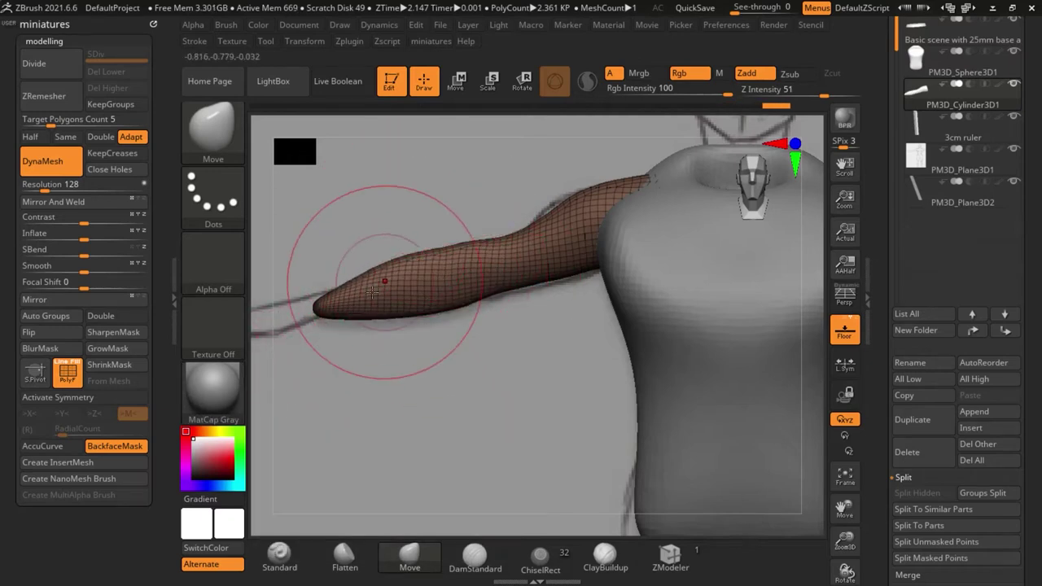
{"action": "left_click", "coordinate": [116, 445]}
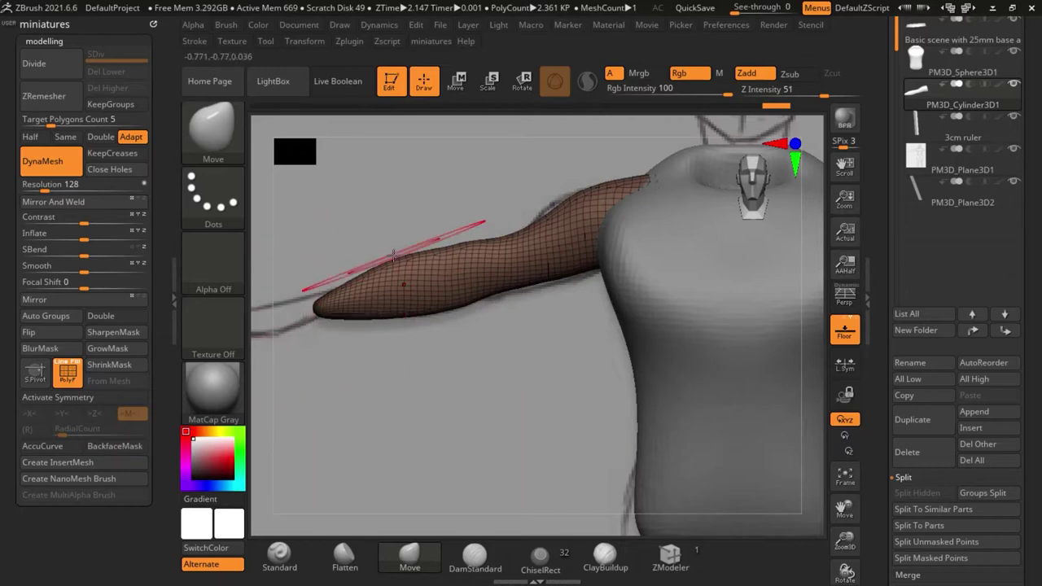
{"action": "left_click_drag", "start_coordinate": [389, 270], "coordinate": [390, 284]}
Pull the outer shoulder contour of the arm out to the reference line and turn off the polyframe display
{"action": "scroll", "coordinate": [398, 285], "scroll_direction": "down", "scroll_amount": 3}
{"action": "scroll", "coordinate": [484, 251], "scroll_direction": "up", "scroll_amount": 4}
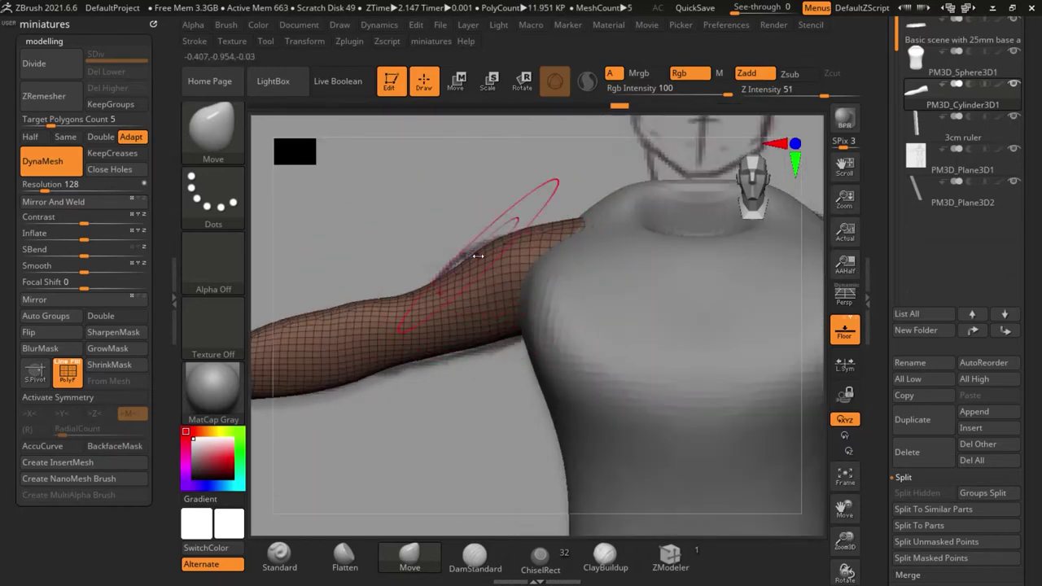
{"action": "left_click_drag", "start_coordinate": [477, 256], "coordinate": [458, 249]}
{"action": "key", "text": "space"}
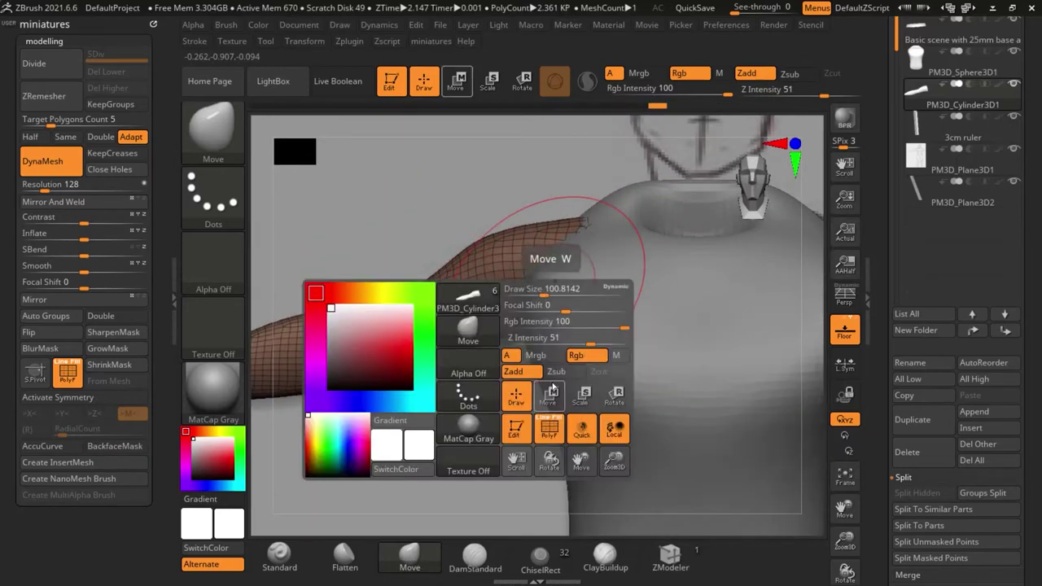
{"action": "left_click", "coordinate": [550, 428]}
Hide the front reference plane and reselect the arm subtool
{"action": "scroll", "coordinate": [448, 301], "scroll_direction": "down", "scroll_amount": 4}
{"action": "scroll", "coordinate": [447, 301], "scroll_direction": "down", "scroll_amount": 5}
{"action": "left_click_drag", "start_coordinate": [617, 349], "coordinate": [634, 362]}
{"action": "left_click", "coordinate": [412, 410], "text": "alt"}
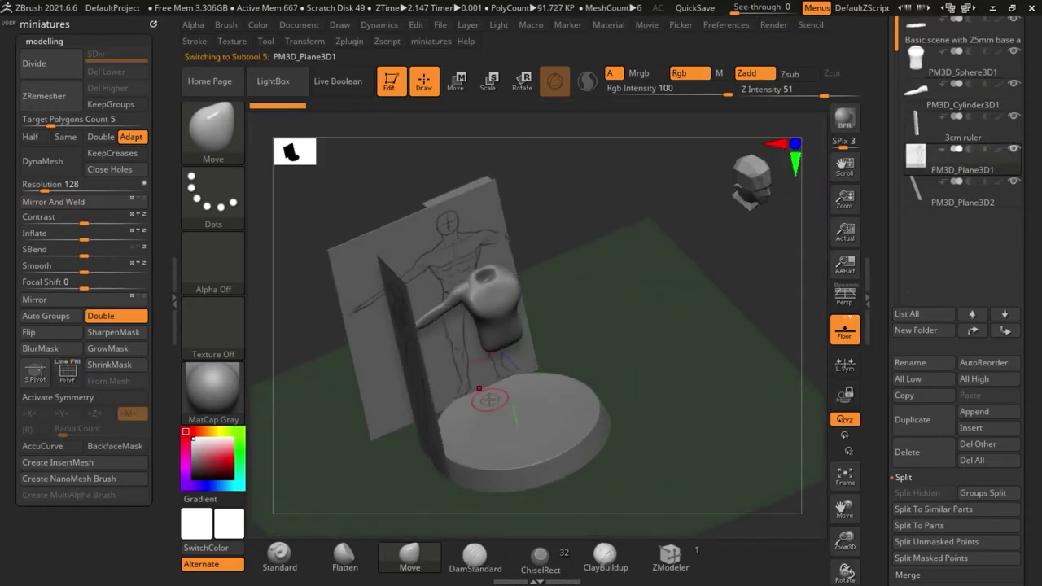
{"action": "left_click", "coordinate": [1015, 153]}
{"action": "scroll", "coordinate": [407, 325], "scroll_direction": "up", "scroll_amount": 3}
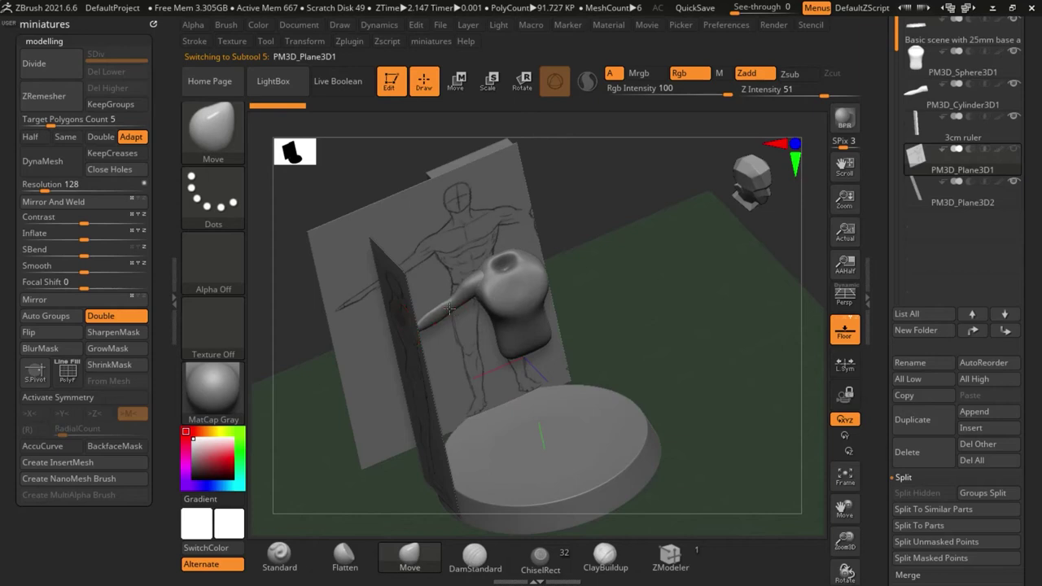
{"action": "left_click", "coordinate": [449, 308], "text": "alt"}
Hide the side reference plane and set the front reference plane to visible
{"action": "left_click_drag", "start_coordinate": [630, 346], "coordinate": [696, 389]}
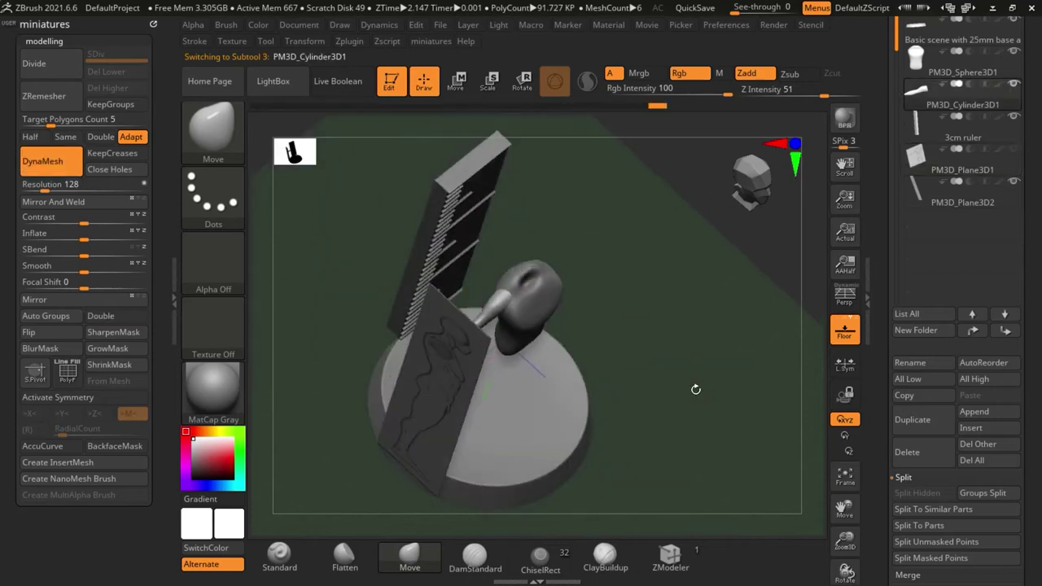
{"action": "left_click", "coordinate": [1012, 184]}
{"action": "left_click_drag", "start_coordinate": [704, 264], "coordinate": [680, 358]}
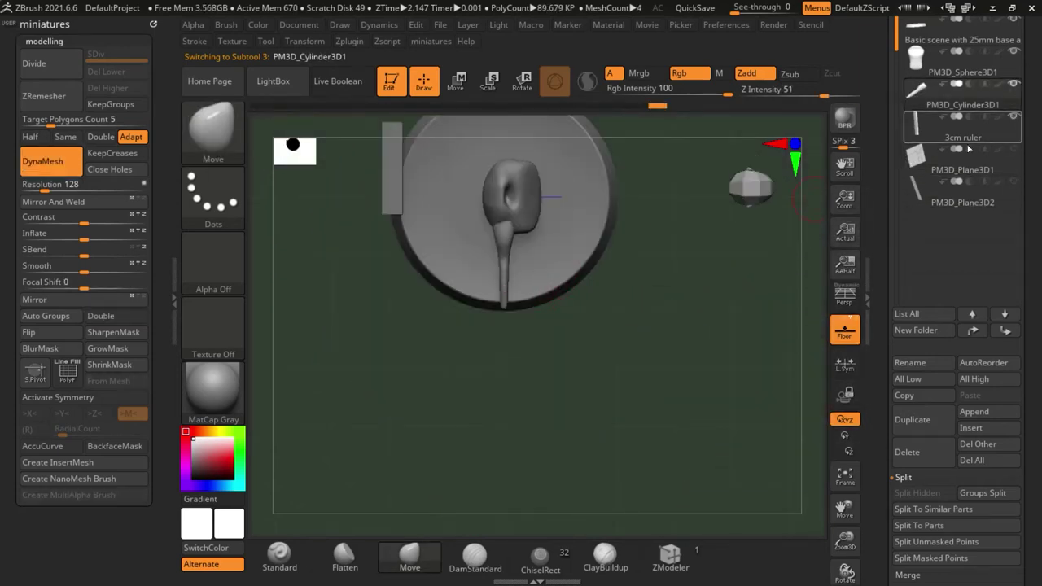
{"action": "left_click", "coordinate": [1014, 151]}
From above, widen the forearm on both sides and fill out the upper arm with the Move brush and BackfaceMask
{"action": "left_click_drag", "start_coordinate": [582, 407], "coordinate": [566, 390]}
{"action": "scroll", "coordinate": [525, 258], "scroll_direction": "up", "scroll_amount": 3}
{"action": "scroll", "coordinate": [526, 258], "scroll_direction": "up", "scroll_amount": 2}
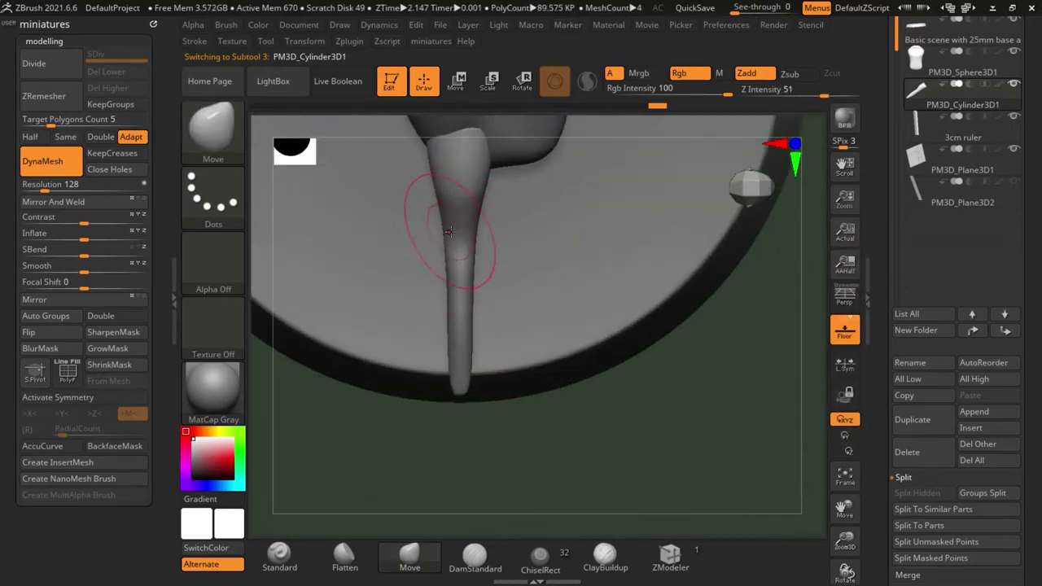
{"action": "scroll", "coordinate": [419, 315], "scroll_direction": "up", "scroll_amount": 2}
{"action": "left_click_drag", "start_coordinate": [465, 319], "coordinate": [449, 316]}
{"action": "left_click_drag", "start_coordinate": [470, 315], "coordinate": [480, 314]}
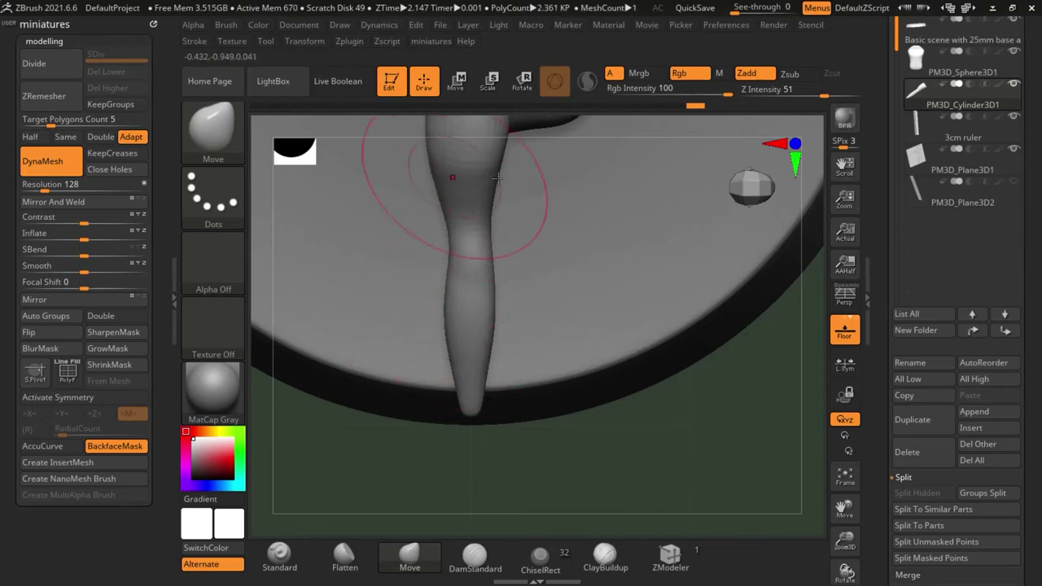
{"action": "left_click_drag", "start_coordinate": [499, 174], "coordinate": [504, 174]}
Switch to the Standard brush and remesh the arm with DynaMesh at resolution 480
{"action": "scroll", "coordinate": [510, 285], "scroll_direction": "down", "scroll_amount": 5}
{"action": "left_click_drag", "start_coordinate": [598, 407], "coordinate": [537, 366], "text": "alt"}
{"action": "left_click", "coordinate": [277, 561]}
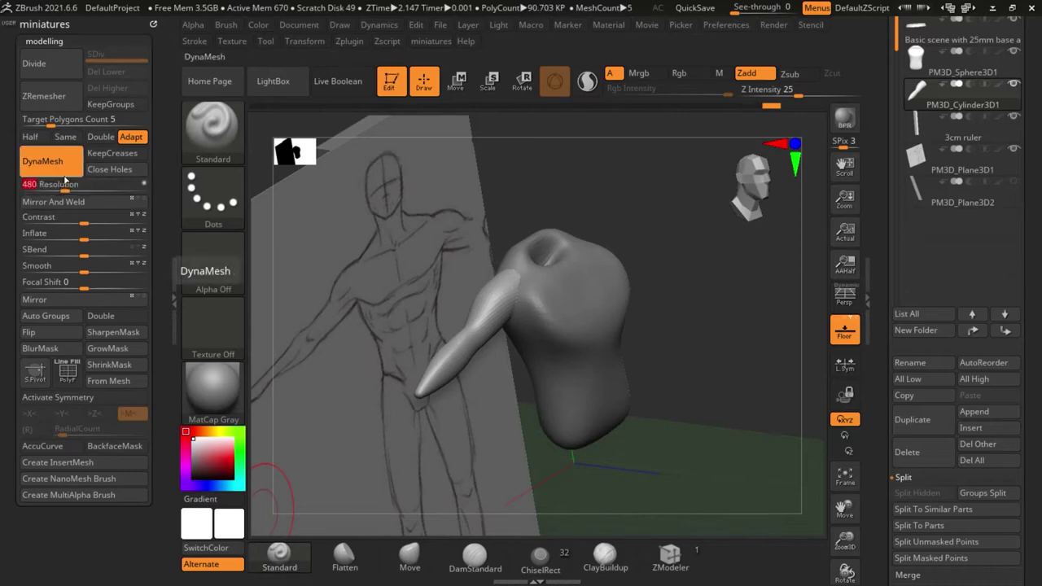
{"action": "left_click", "coordinate": [65, 172]}
{"action": "left_click", "coordinate": [65, 172]}
Build up the deltoid and upper-arm volumes around the shoulder with the Standard brush, adjusting the draw size, and smooth them
{"action": "left_click_drag", "start_coordinate": [649, 359], "coordinate": [643, 427]}
{"action": "left_click_drag", "start_coordinate": [461, 234], "coordinate": [472, 293], "text": "alt"}
{"action": "key", "text": "s"}
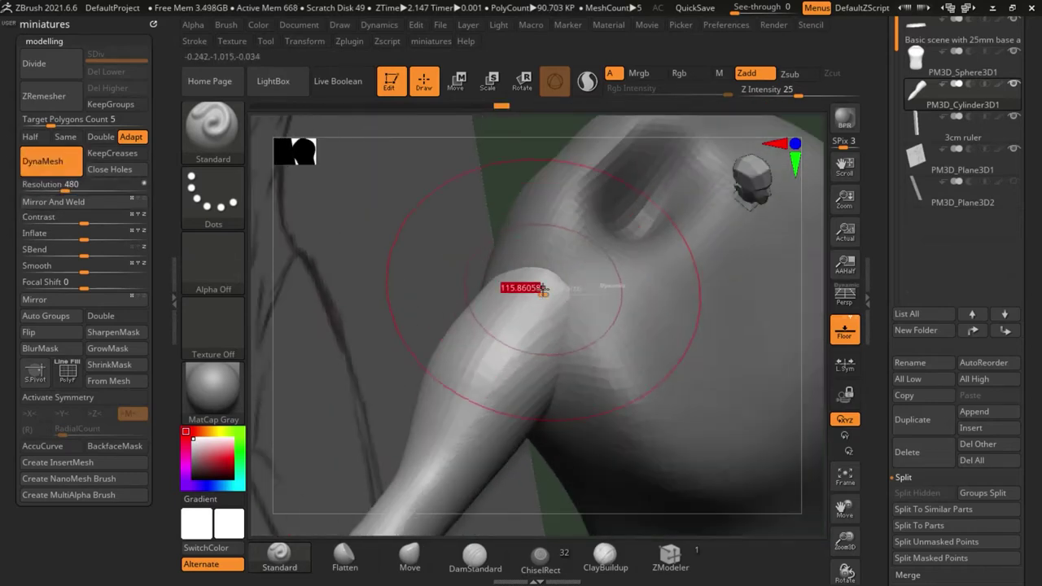
{"action": "left_click_drag", "start_coordinate": [540, 288], "coordinate": [521, 326]}
{"action": "left_click_drag", "start_coordinate": [409, 220], "coordinate": [416, 155], "text": "alt"}
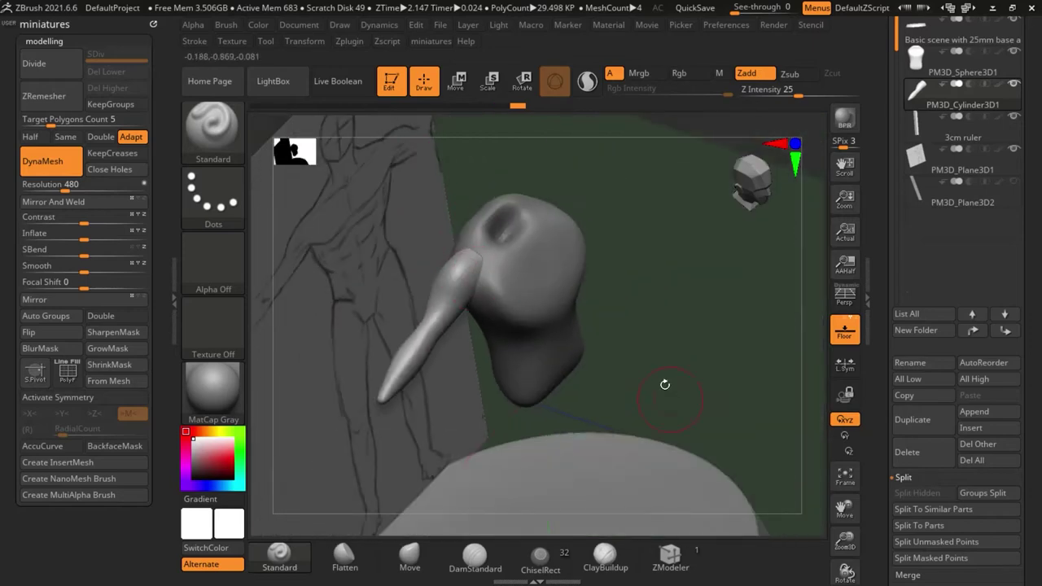
{"action": "left_click_drag", "start_coordinate": [665, 385], "coordinate": [668, 316]}
{"action": "mouse_move", "coordinate": [423, 232]}
{"action": "left_mouse_down", "text": "alt"}
{"action": "mouse_move", "coordinate": [388, 340]}
{"action": "mouse_move", "coordinate": [362, 358]}
{"action": "left_mouse_up", "text": "alt"}
{"action": "key", "text": "s"}
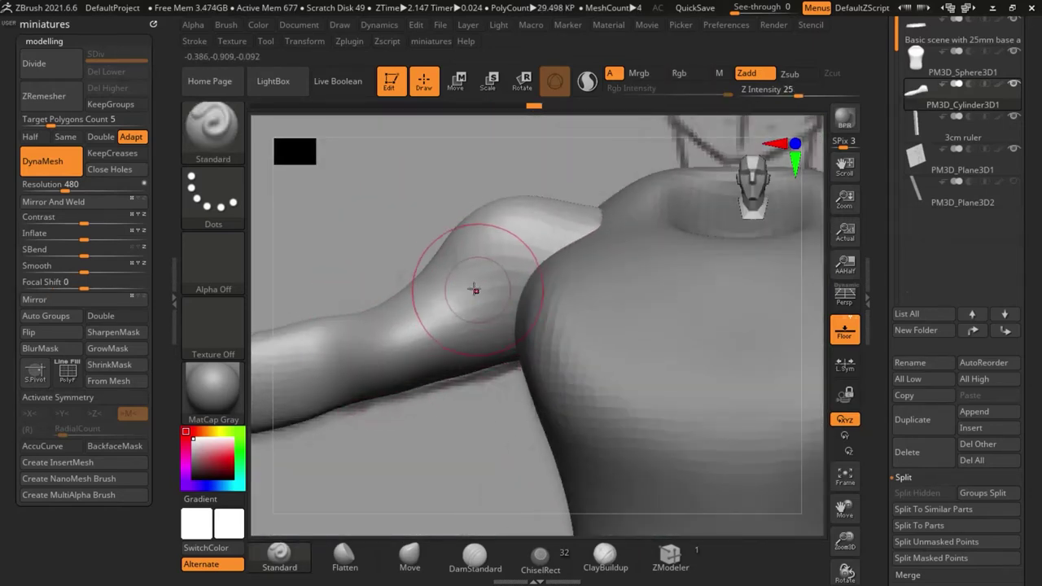
{"action": "left_click_drag", "start_coordinate": [575, 244], "coordinate": [564, 296], "text": "alt"}
{"action": "left_click_drag", "start_coordinate": [747, 428], "coordinate": [433, 289]}
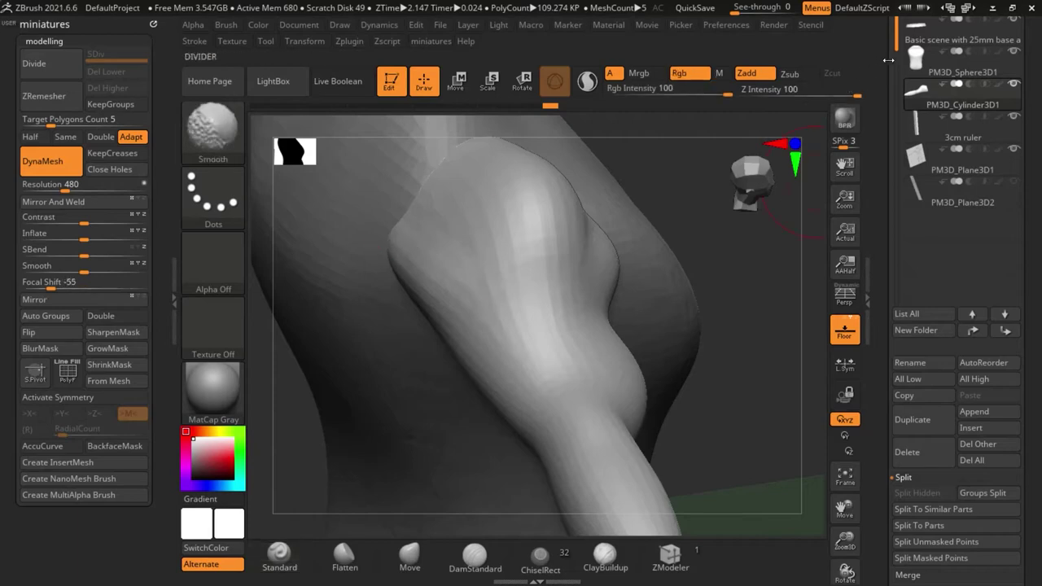
Isolate the arm subtool by hiding the torso, base, ruler and reference planes, keeping the arm selected
{"action": "left_click", "coordinate": [1013, 84], "text": "shift"}
{"action": "left_click", "coordinate": [918, 94], "text": "shift"}
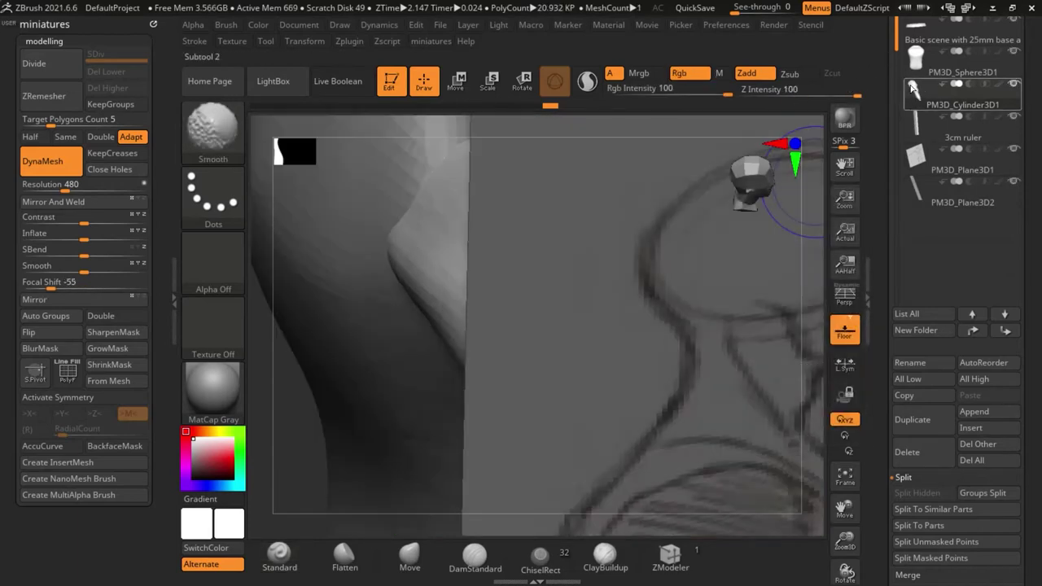
{"action": "left_click", "coordinate": [918, 95], "text": "shift"}
{"action": "left_click", "coordinate": [916, 96], "text": "shift"}
{"action": "left_click", "coordinate": [915, 102], "text": "shift"}
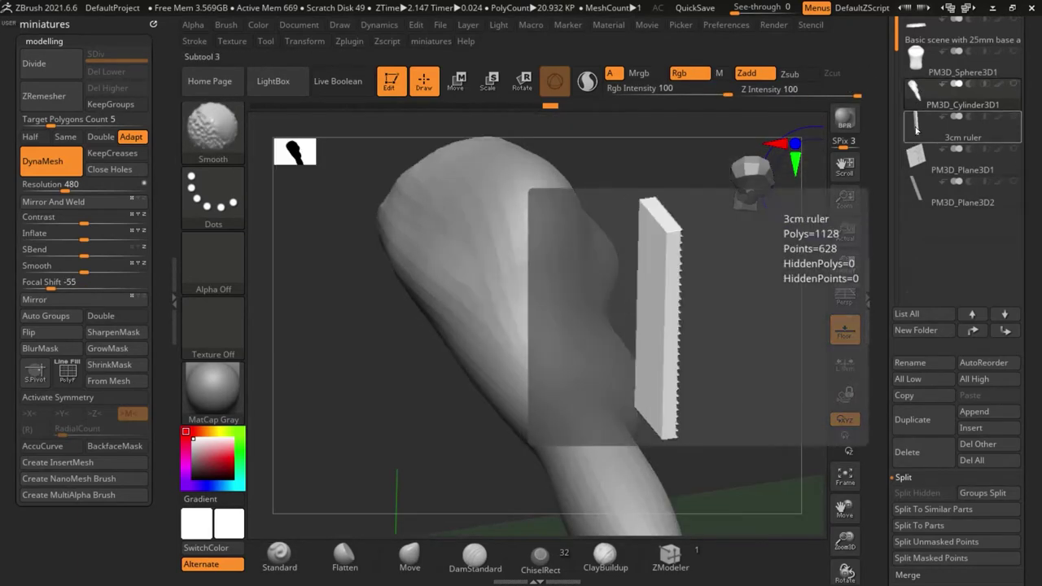
{"action": "left_click", "coordinate": [918, 127], "text": "shift"}
{"action": "left_click", "coordinate": [918, 127], "text": "shift"}
{"action": "left_click", "coordinate": [922, 106], "text": "shift"}
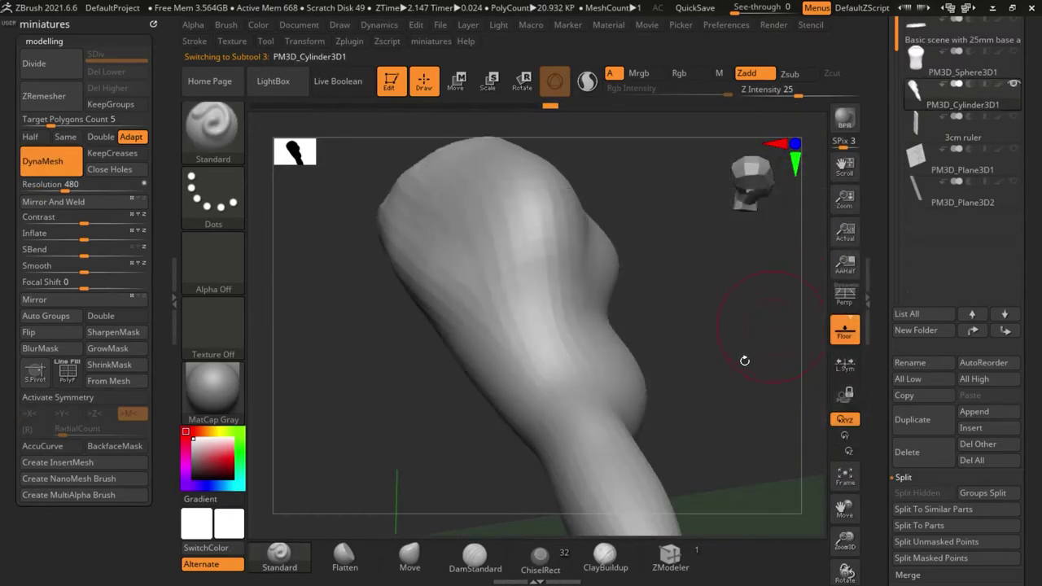
From behind, carve a hollow into the back of the upper arm above the elbow with the Standard brush and smooth around it
{"action": "left_click_drag", "start_coordinate": [744, 360], "coordinate": [774, 363]}
{"action": "left_click_drag", "start_coordinate": [762, 326], "coordinate": [683, 243]}
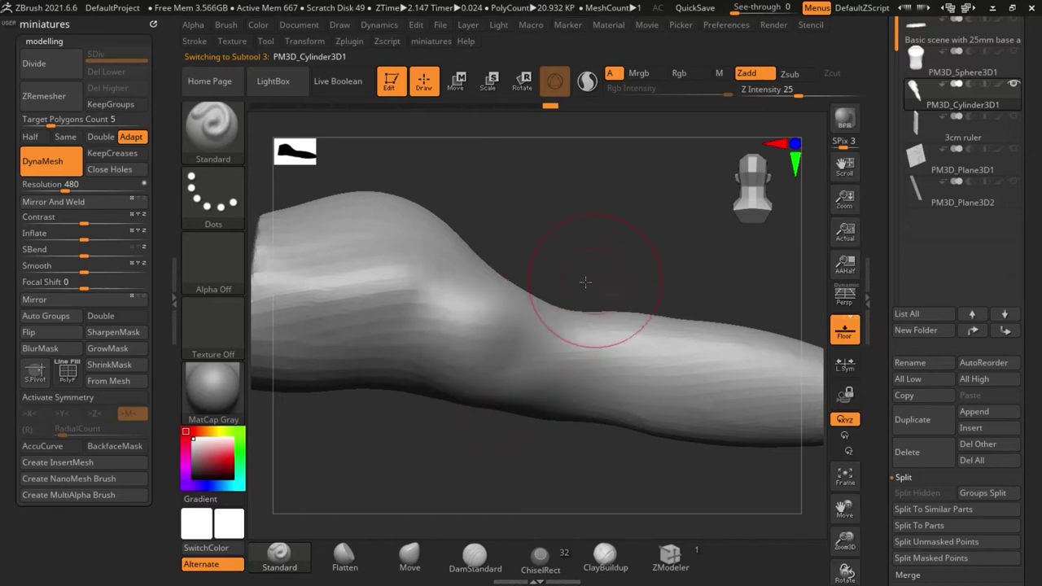
{"action": "left_click_drag", "start_coordinate": [551, 270], "coordinate": [563, 302]}
{"action": "left_click_drag", "start_coordinate": [503, 316], "coordinate": [453, 322]}
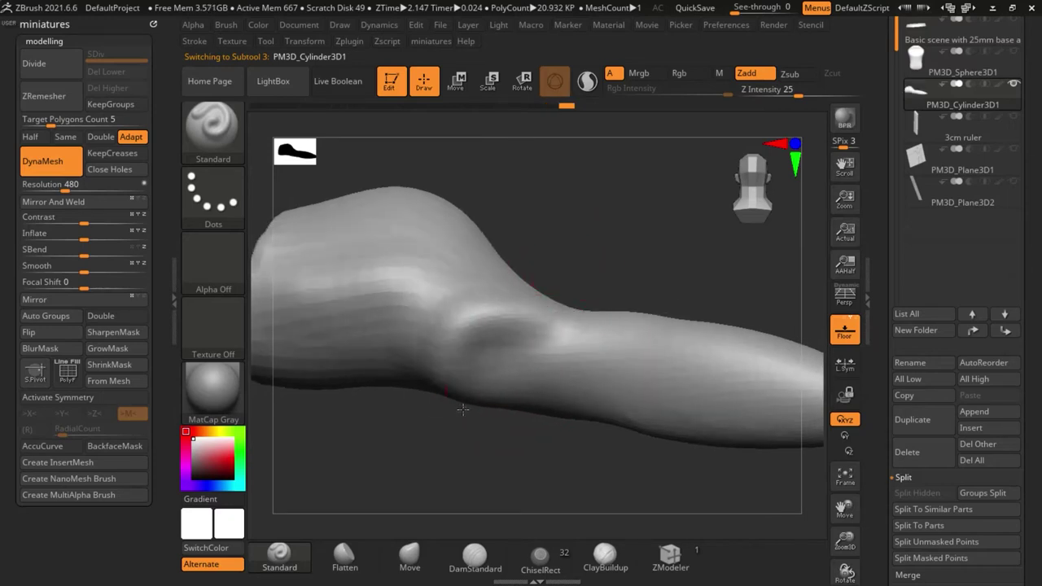
{"action": "left_click_drag", "start_coordinate": [463, 411], "coordinate": [472, 439]}
{"action": "mouse_move", "coordinate": [531, 403]}
{"action": "left_mouse_down"}
{"action": "mouse_move", "coordinate": [464, 371]}
{"action": "mouse_move", "coordinate": [467, 310]}
{"action": "left_mouse_up"}
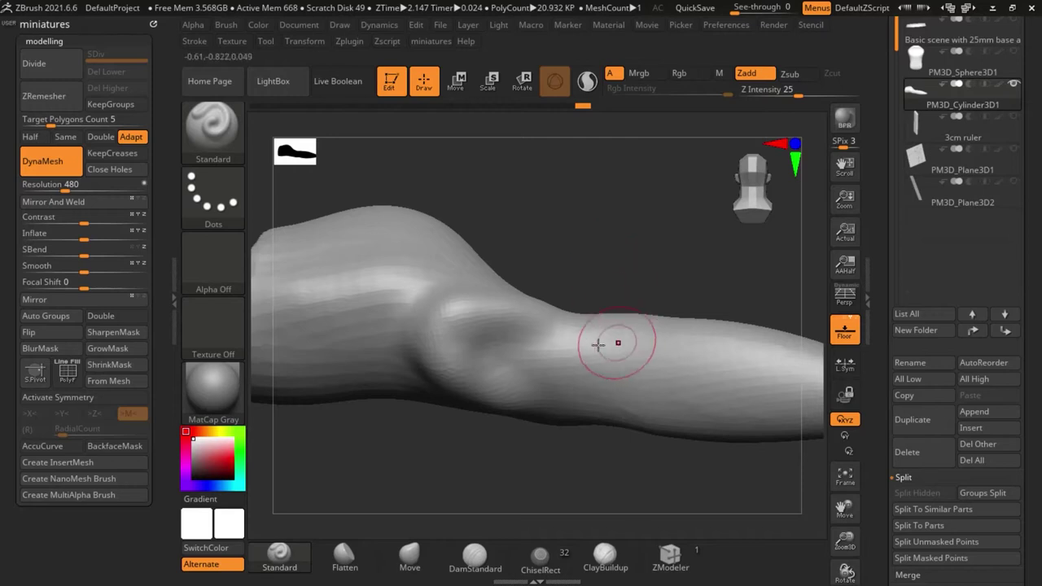
{"action": "left_click_drag", "start_coordinate": [529, 372], "coordinate": [590, 387], "text": "shift"}
{"action": "left_click_drag", "start_coordinate": [670, 497], "coordinate": [511, 412], "text": "alt"}
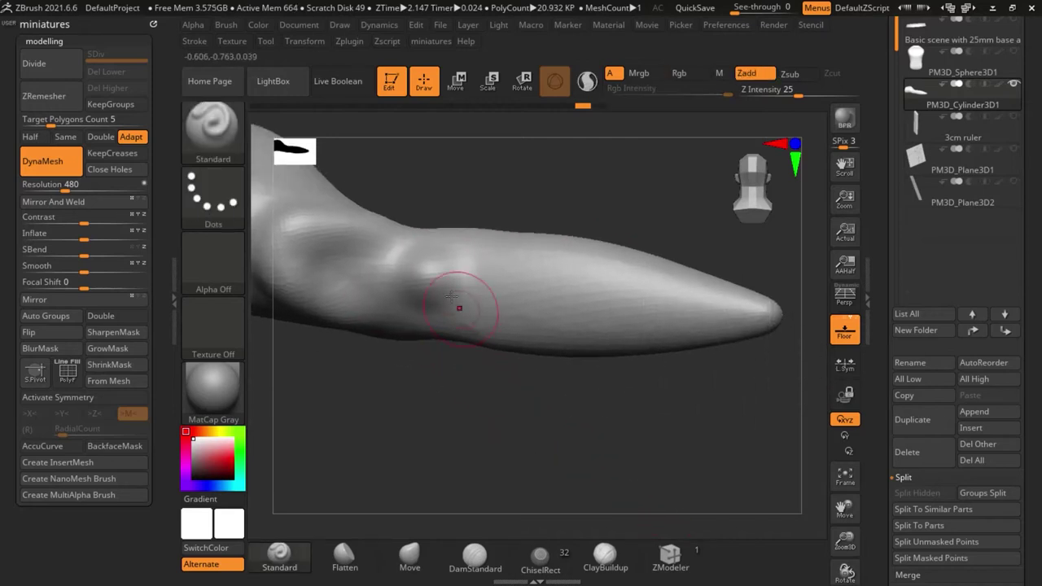
Shape the elbow and build up the forearm muscle volume with the Standard brush at an adjusted draw size
{"action": "left_click_drag", "start_coordinate": [454, 276], "coordinate": [689, 310]}
{"action": "left_click_drag", "start_coordinate": [663, 399], "coordinate": [622, 435]}
{"action": "key", "text": "s"}
{"action": "mouse_move", "coordinate": [533, 252]}
{"action": "left_mouse_down"}
{"action": "mouse_move", "coordinate": [543, 228]}
{"action": "mouse_move", "coordinate": [531, 235]}
{"action": "mouse_move", "coordinate": [573, 253]}
{"action": "left_mouse_up"}
{"action": "key", "text": "s"}
{"action": "left_click_drag", "start_coordinate": [534, 392], "coordinate": [461, 370]}
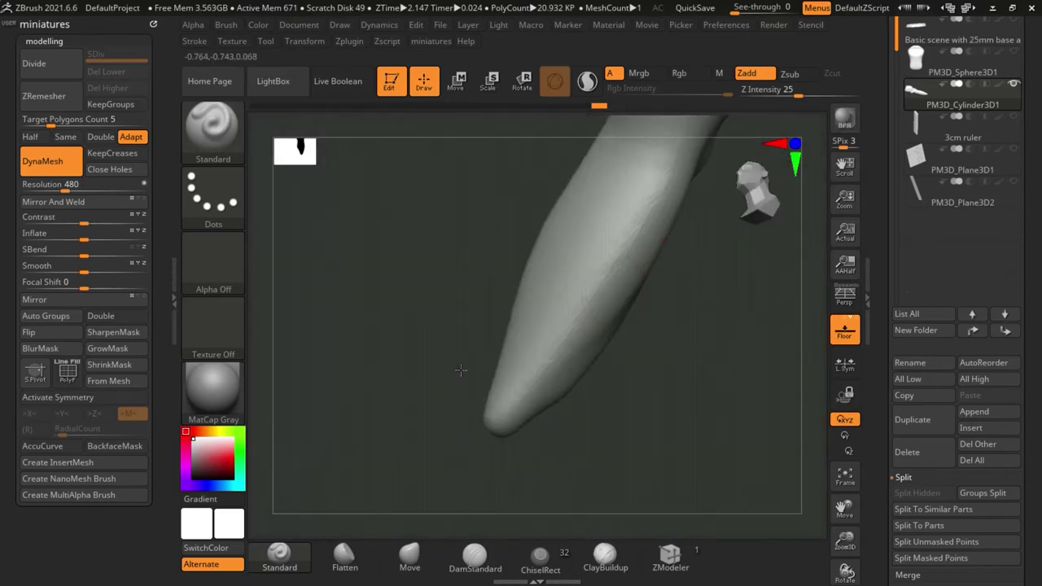
{"action": "left_click_drag", "start_coordinate": [622, 255], "coordinate": [647, 214]}
{"action": "left_click_drag", "start_coordinate": [725, 315], "coordinate": [281, 42], "text": "shift"}
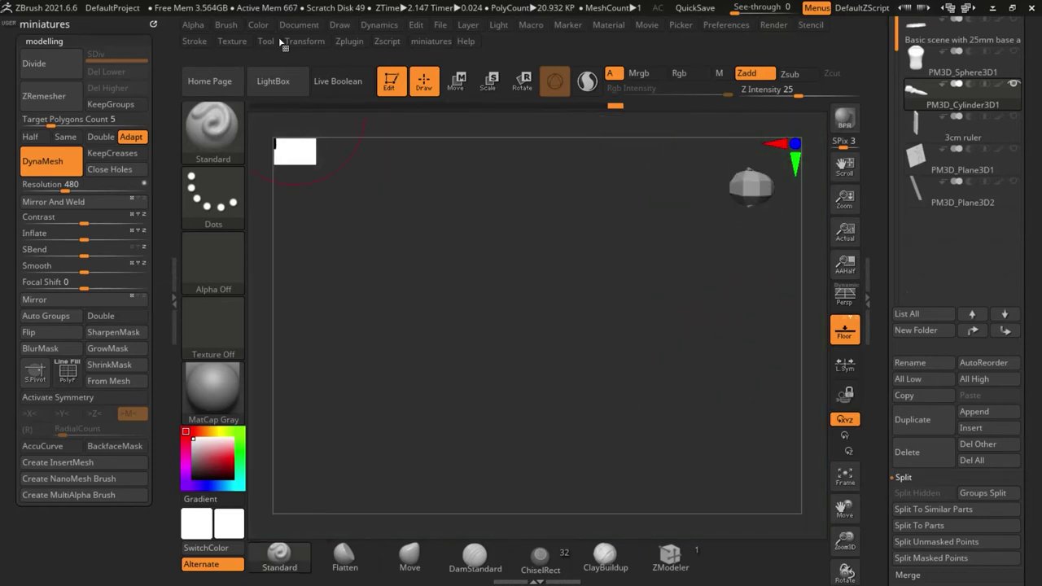
From the front, carve the inner elbow crease, the forearm groove and the biceps' edge with the DamStandard brush
{"action": "key", "text": "f"}
{"action": "mouse_move", "coordinate": [457, 409]}
{"action": "left_mouse_down"}
{"action": "mouse_move", "coordinate": [525, 245]}
{"action": "mouse_move", "coordinate": [477, 398]}
{"action": "mouse_move", "coordinate": [502, 429]}
{"action": "mouse_move", "coordinate": [553, 331]}
{"action": "mouse_move", "coordinate": [586, 426]}
{"action": "mouse_move", "coordinate": [609, 415]}
{"action": "mouse_move", "coordinate": [621, 391]}
{"action": "left_mouse_up"}
{"action": "key", "text": "f"}
{"action": "left_click", "coordinate": [462, 568]}
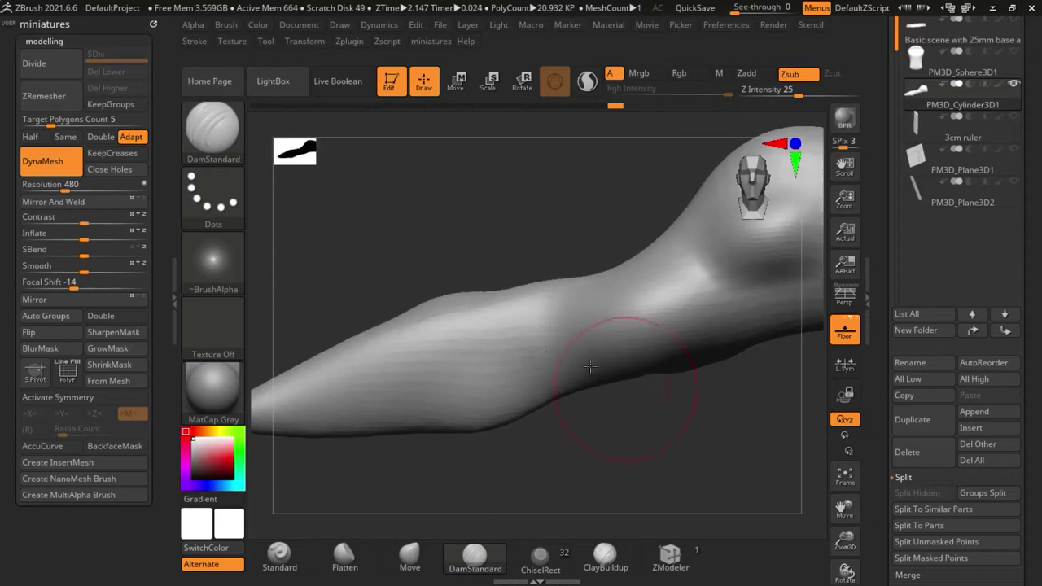
{"action": "right_click_drag", "start_coordinate": [405, 363], "coordinate": [394, 391], "text": "ctrl"}
{"action": "mouse_move", "coordinate": [395, 392]}
{"action": "left_mouse_down"}
{"action": "mouse_move", "coordinate": [479, 373]}
{"action": "mouse_move", "coordinate": [586, 271]}
{"action": "left_mouse_up"}
{"action": "mouse_move", "coordinate": [553, 346]}
{"action": "left_mouse_down"}
{"action": "mouse_move", "coordinate": [635, 355]}
{"action": "mouse_move", "coordinate": [581, 285]}
{"action": "left_mouse_up"}
{"action": "mouse_move", "coordinate": [724, 445]}
{"action": "left_mouse_down"}
{"action": "mouse_move", "coordinate": [674, 498]}
{"action": "mouse_move", "coordinate": [660, 433]}
{"action": "mouse_move", "coordinate": [634, 419]}
{"action": "left_mouse_up"}
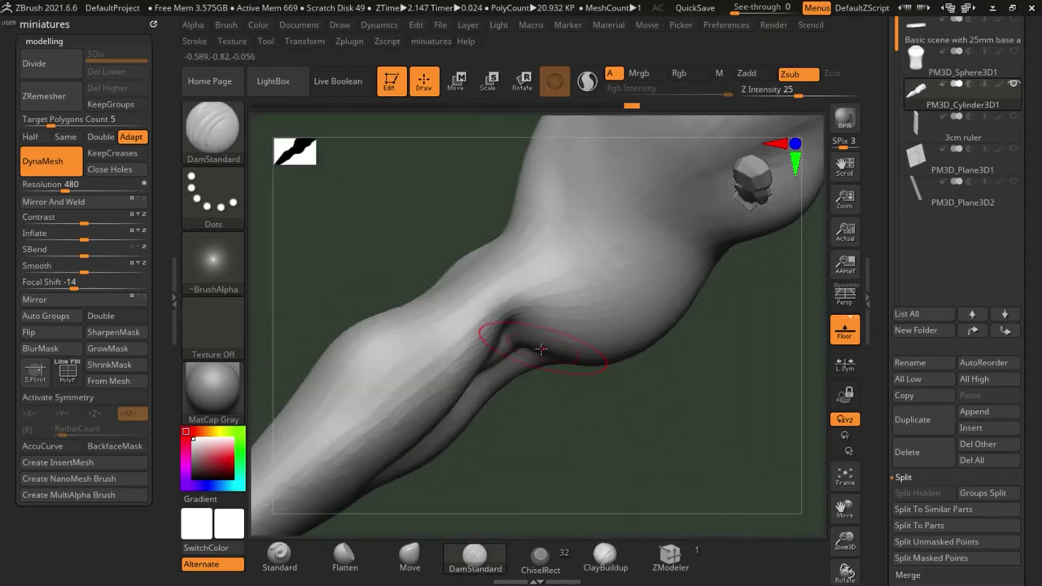
{"action": "mouse_move", "coordinate": [499, 326]}
{"action": "left_mouse_down"}
{"action": "mouse_move", "coordinate": [567, 296]}
{"action": "mouse_move", "coordinate": [651, 230]}
{"action": "left_mouse_up"}
{"action": "left_click_drag", "start_coordinate": [707, 407], "coordinate": [626, 492]}
Pull out the arm contour near the elbow with the Move brush and remesh the arm with DynaMesh at resolution 480
{"action": "left_click", "coordinate": [409, 557]}
{"action": "key", "text": "s"}
{"action": "mouse_move", "coordinate": [451, 262]}
{"action": "left_mouse_down"}
{"action": "mouse_move", "coordinate": [472, 264]}
{"action": "mouse_move", "coordinate": [437, 230]}
{"action": "left_mouse_up"}
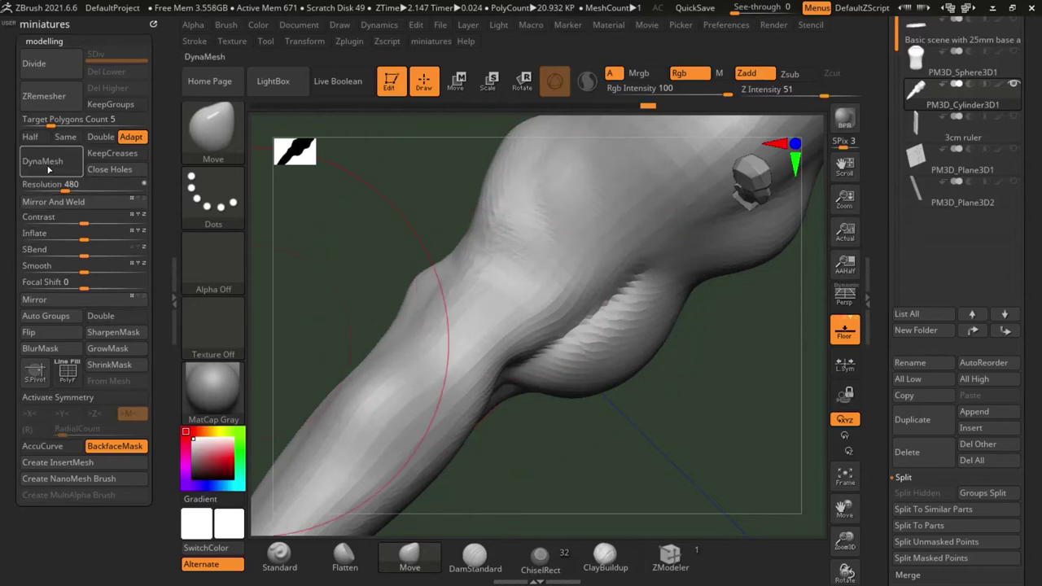
{"action": "left_click", "coordinate": [48, 168]}
Define the biceps' lower end at the elbow and carve the groove separating it from the triceps with DamStandard
{"action": "left_click", "coordinate": [475, 558]}
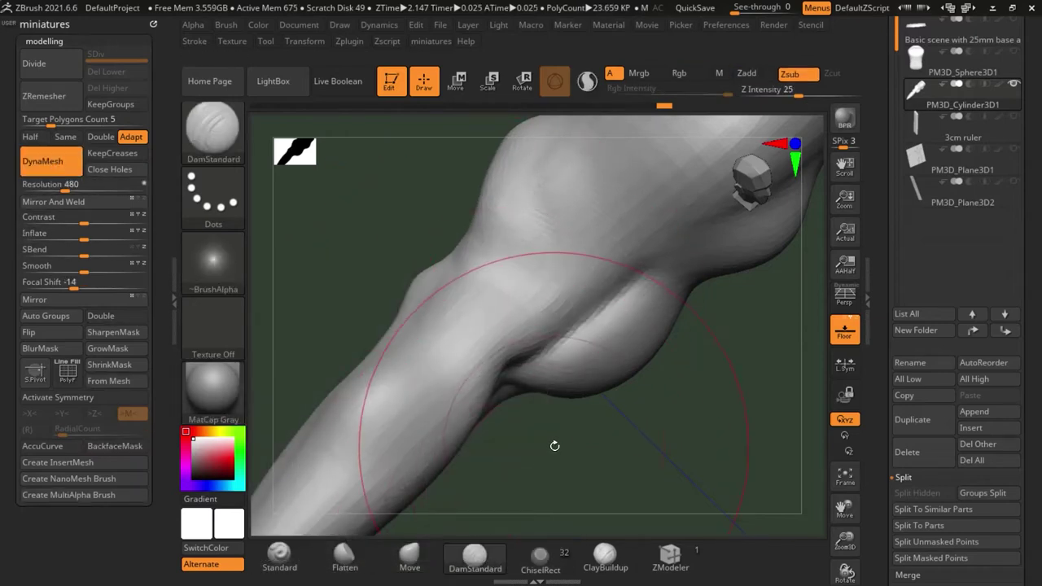
{"action": "left_click_drag", "start_coordinate": [554, 446], "coordinate": [537, 285]}
{"action": "left_click_drag", "start_coordinate": [693, 473], "coordinate": [669, 451]}
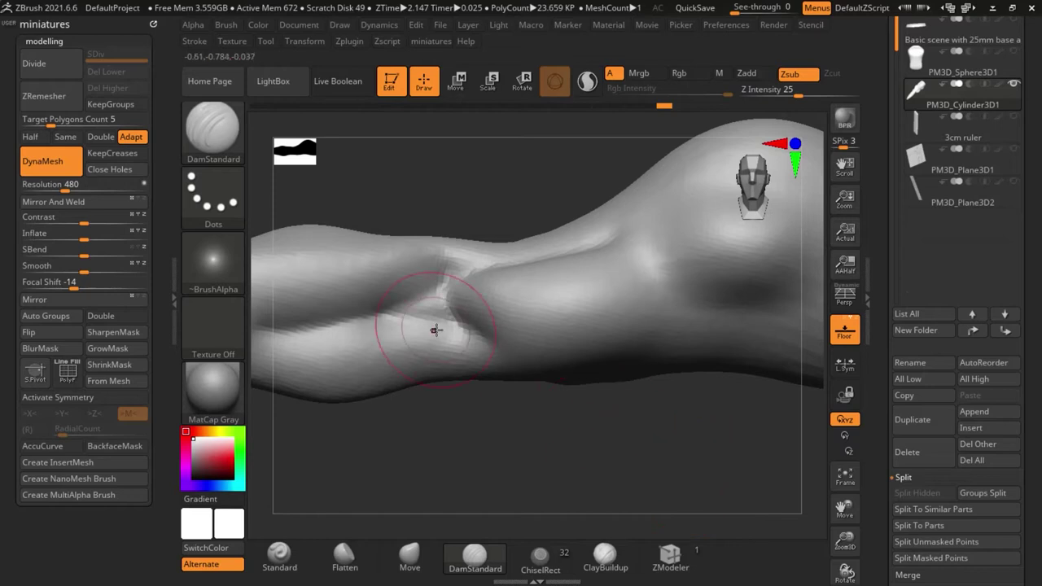
{"action": "left_click_drag", "start_coordinate": [542, 349], "coordinate": [625, 336]}
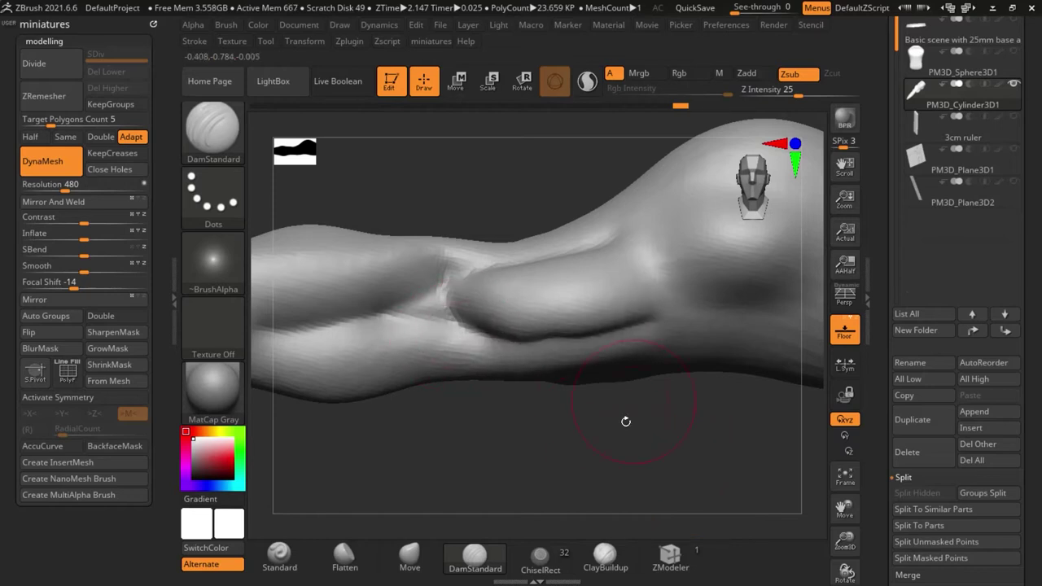
{"action": "left_click_drag", "start_coordinate": [611, 465], "coordinate": [580, 365]}
{"action": "key", "text": "ctrl+z"}
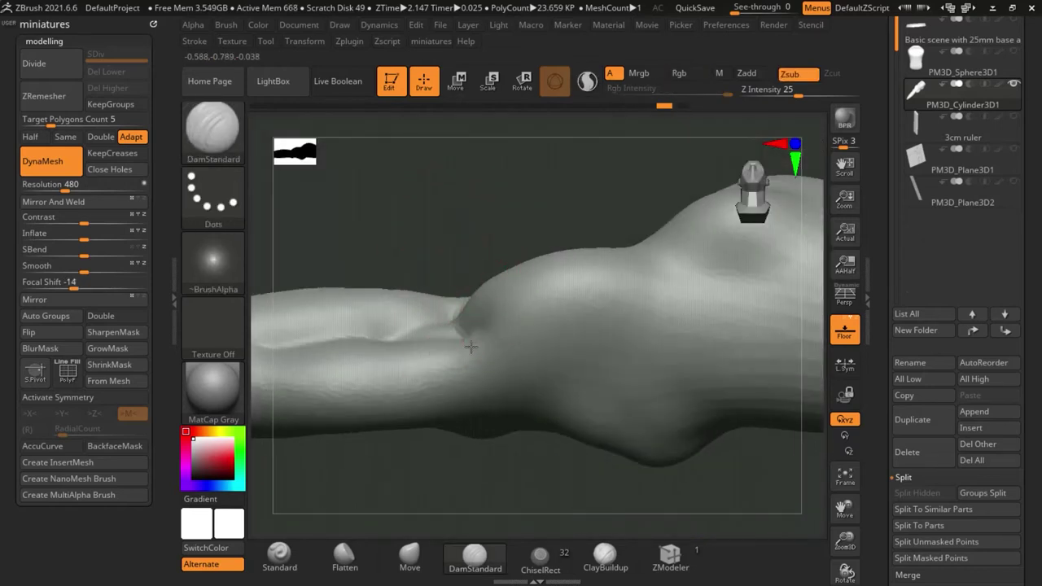
{"action": "mouse_move", "coordinate": [471, 346]}
{"action": "left_mouse_down"}
{"action": "mouse_move", "coordinate": [573, 352]}
{"action": "mouse_move", "coordinate": [693, 311]}
{"action": "mouse_move", "coordinate": [735, 273]}
{"action": "left_mouse_up"}
Carve the deltoid's lower edge from the front around to its V-shaped tip on the outer upper arm
{"action": "mouse_move", "coordinate": [580, 208]}
{"action": "left_mouse_down", "text": "alt"}
{"action": "mouse_move", "coordinate": [440, 231]}
{"action": "mouse_move", "coordinate": [600, 306]}
{"action": "left_mouse_up", "text": "alt"}
{"action": "mouse_move", "coordinate": [531, 299]}
{"action": "left_mouse_down"}
{"action": "mouse_move", "coordinate": [392, 259]}
{"action": "mouse_move", "coordinate": [373, 267]}
{"action": "left_mouse_up"}
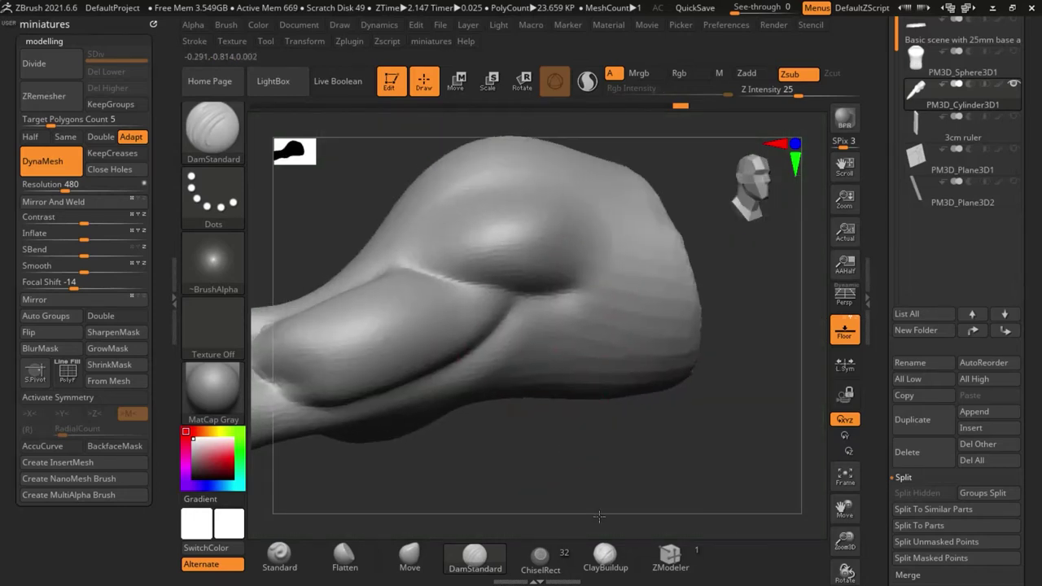
{"action": "mouse_move", "coordinate": [615, 503]}
{"action": "left_mouse_down"}
{"action": "mouse_move", "coordinate": [526, 372]}
{"action": "mouse_move", "coordinate": [606, 255]}
{"action": "left_mouse_up"}
{"action": "left_click_drag", "start_coordinate": [706, 455], "coordinate": [641, 423]}
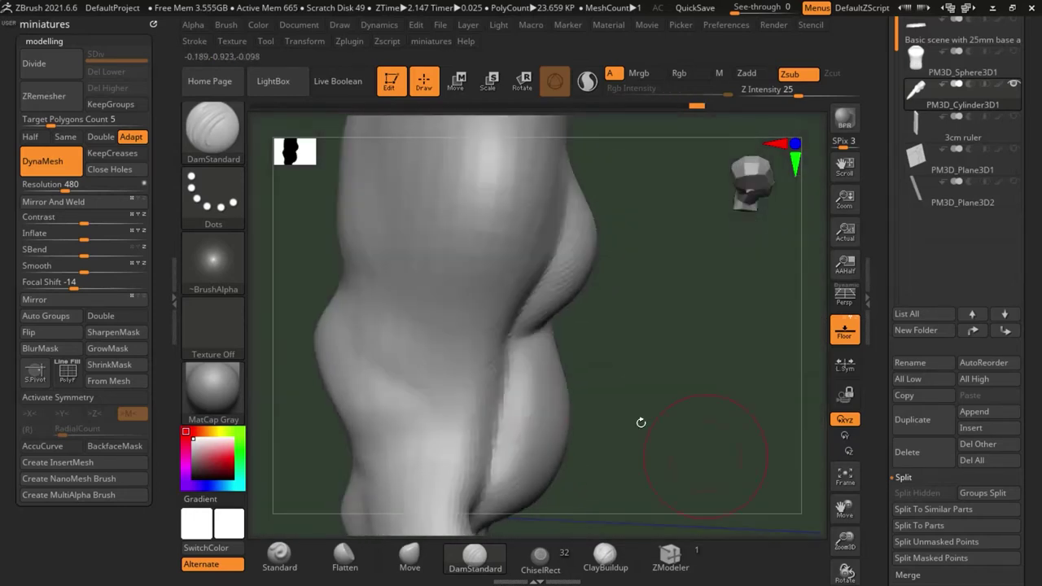
{"action": "mouse_move", "coordinate": [450, 377]}
{"action": "left_mouse_down"}
{"action": "mouse_move", "coordinate": [386, 252]}
{"action": "mouse_move", "coordinate": [368, 122]}
{"action": "left_mouse_up"}
{"action": "left_click_drag", "start_coordinate": [619, 275], "coordinate": [654, 328], "text": "alt"}
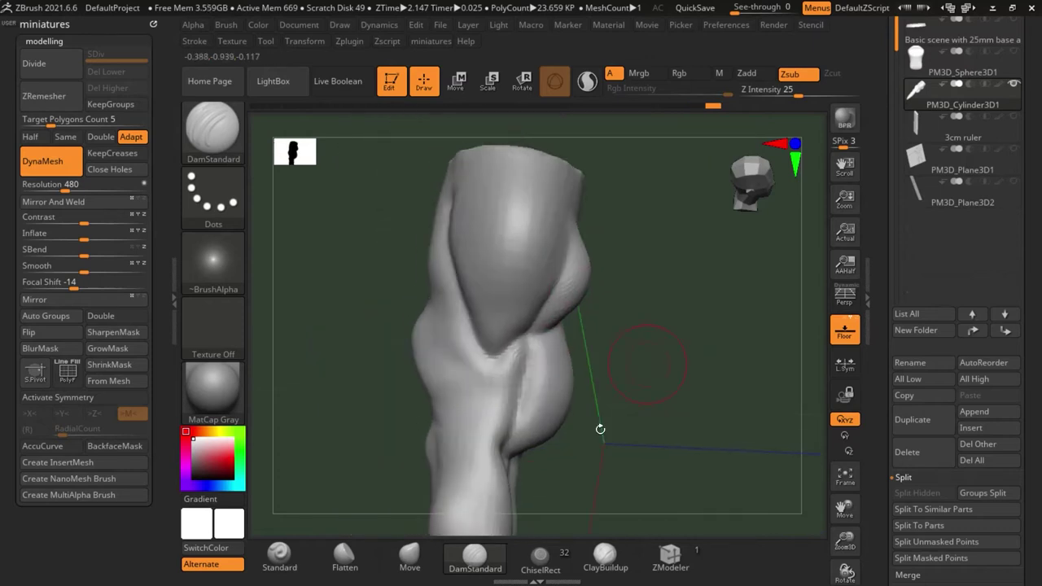
Adjust the triceps and deltoid contours on the outer upper arm with the Move brush and smooth the surface
{"action": "left_click", "coordinate": [415, 556]}
{"action": "scroll", "coordinate": [411, 335], "scroll_direction": "up", "scroll_amount": 2}
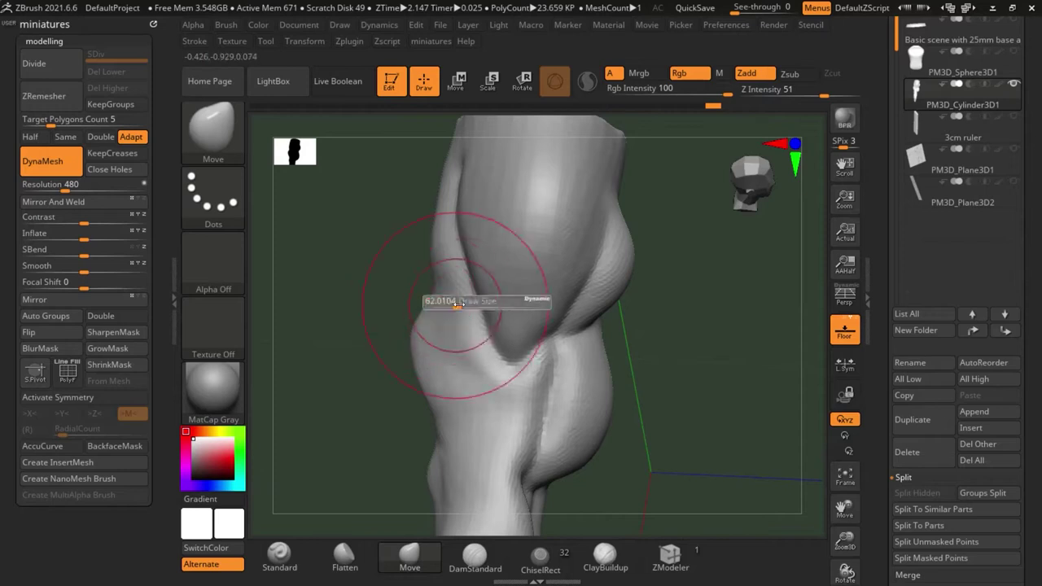
{"action": "left_click_drag", "start_coordinate": [482, 281], "coordinate": [446, 282]}
{"action": "left_click_drag", "start_coordinate": [570, 280], "coordinate": [592, 268]}
{"action": "left_click_drag", "start_coordinate": [457, 189], "coordinate": [447, 388], "text": "shift"}
{"action": "mouse_move", "coordinate": [447, 388]}
{"action": "right_mouse_down"}
{"action": "mouse_move", "coordinate": [497, 399]}
{"action": "mouse_move", "coordinate": [513, 391]}
{"action": "mouse_move", "coordinate": [496, 415]}
{"action": "right_mouse_up"}
Carve the creases beneath the deltoid tip and the muscle separations running down the outer upper arm with DamStandard
{"action": "left_click", "coordinate": [474, 557]}
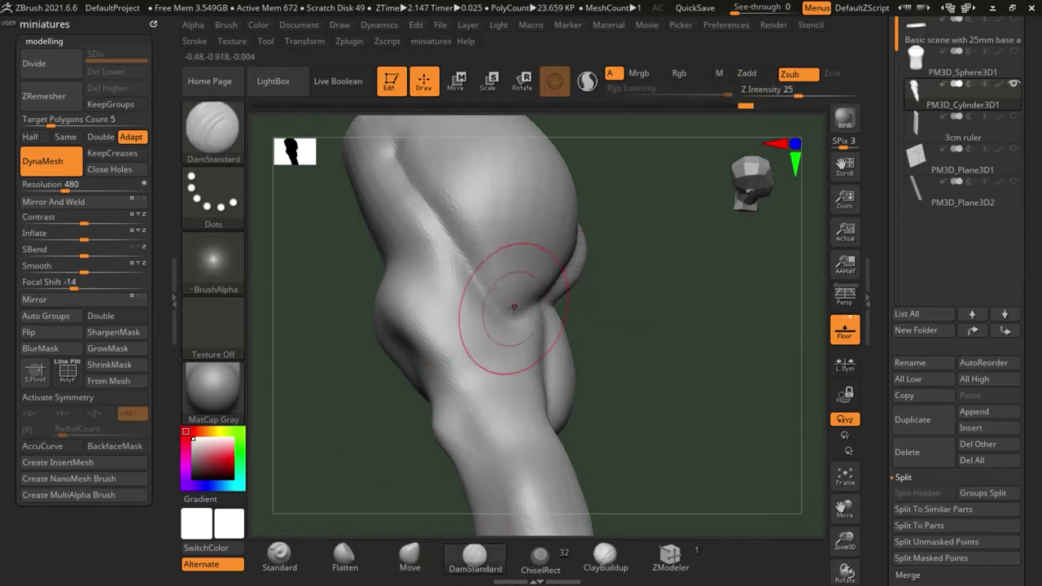
{"action": "left_click_drag", "start_coordinate": [387, 271], "coordinate": [379, 272]}
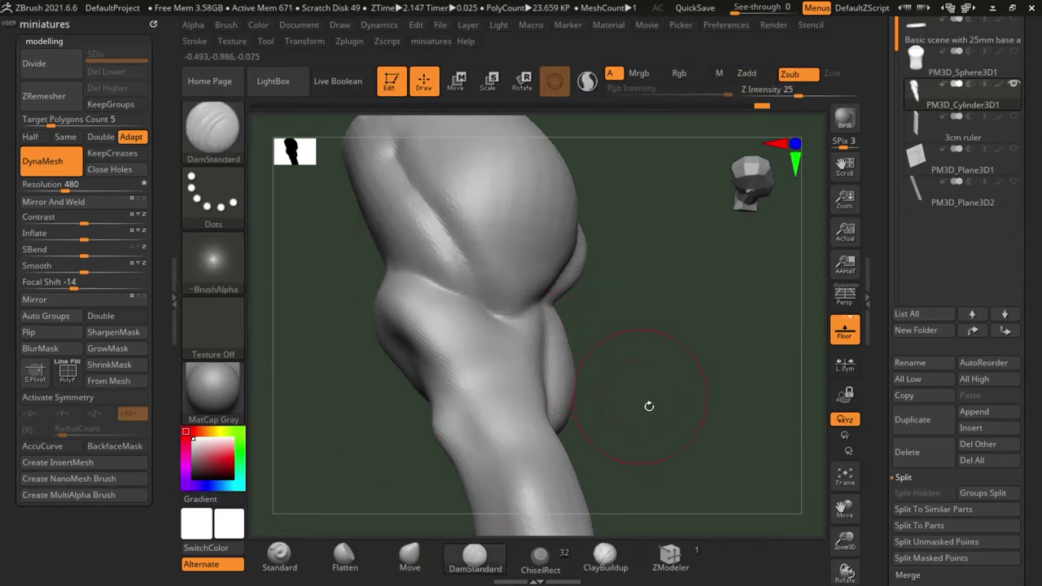
{"action": "right_click_drag", "start_coordinate": [649, 407], "coordinate": [516, 366]}
{"action": "left_click_drag", "start_coordinate": [490, 281], "coordinate": [464, 290]}
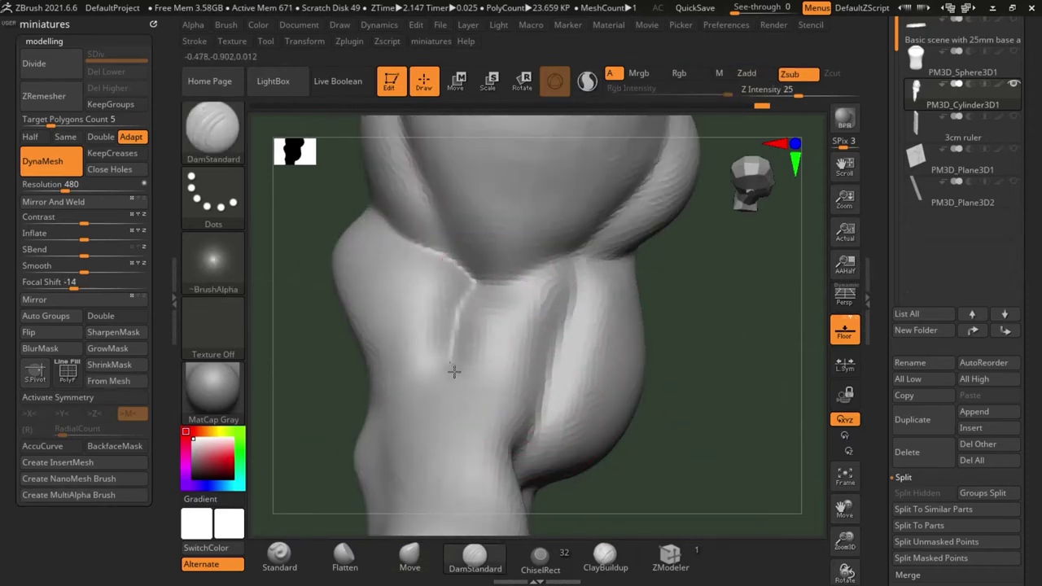
{"action": "left_click_drag", "start_coordinate": [454, 371], "coordinate": [457, 421]}
{"action": "mouse_move", "coordinate": [659, 395]}
{"action": "right_mouse_down"}
{"action": "mouse_move", "coordinate": [705, 365]}
{"action": "mouse_move", "coordinate": [553, 363]}
{"action": "mouse_move", "coordinate": [557, 342]}
{"action": "right_mouse_up"}
{"action": "left_click_drag", "start_coordinate": [558, 335], "coordinate": [524, 347]}
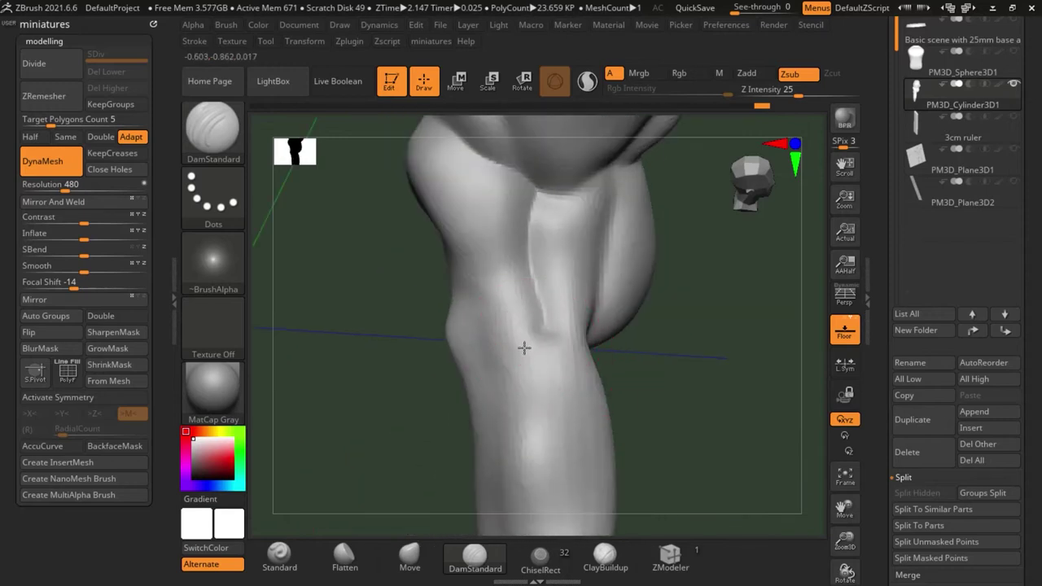
Carve the muscle grooves around the back of the elbow with the DamStandard brush
{"action": "right_click_drag", "start_coordinate": [656, 364], "coordinate": [493, 381]}
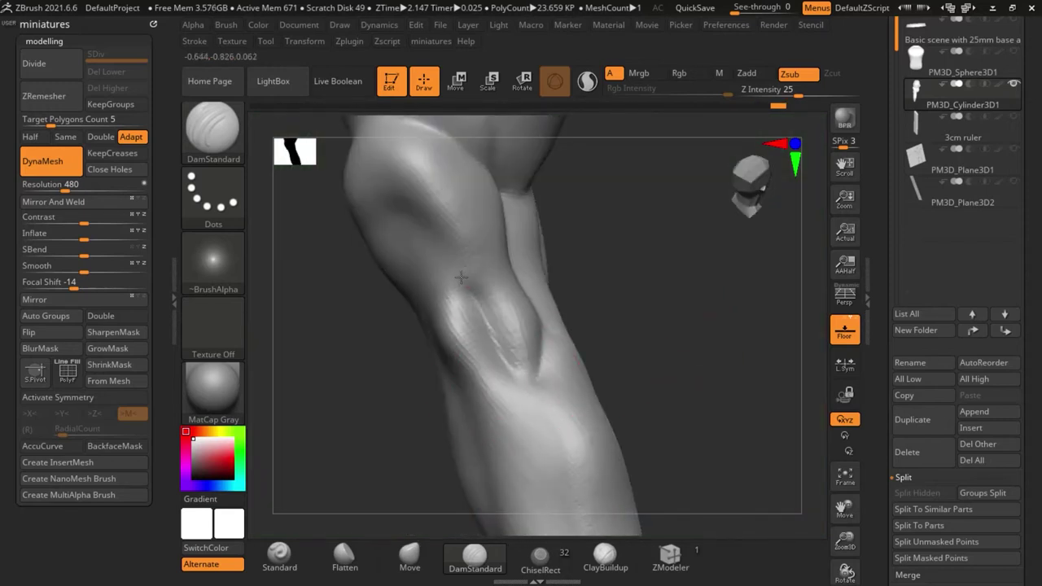
{"action": "mouse_move", "coordinate": [368, 334]}
{"action": "right_mouse_down"}
{"action": "mouse_move", "coordinate": [414, 309]}
{"action": "mouse_move", "coordinate": [431, 284]}
{"action": "right_mouse_up"}
{"action": "mouse_move", "coordinate": [392, 236]}
{"action": "left_mouse_down"}
{"action": "mouse_move", "coordinate": [386, 319]}
{"action": "mouse_move", "coordinate": [495, 454]}
{"action": "left_mouse_up"}
Carve the groove across the front of the shoulder that divides the deltoid into separate muscle heads
{"action": "mouse_move", "coordinate": [541, 452]}
{"action": "right_mouse_down", "text": "ctrl"}
{"action": "mouse_move", "coordinate": [545, 361]}
{"action": "mouse_move", "coordinate": [594, 424]}
{"action": "mouse_move", "coordinate": [636, 443]}
{"action": "mouse_move", "coordinate": [524, 326]}
{"action": "right_mouse_up", "text": "ctrl"}
{"action": "right_click_drag", "start_coordinate": [693, 462], "coordinate": [541, 316]}
{"action": "mouse_move", "coordinate": [616, 435]}
{"action": "right_mouse_down"}
{"action": "mouse_move", "coordinate": [586, 379]}
{"action": "mouse_move", "coordinate": [502, 309]}
{"action": "mouse_move", "coordinate": [458, 316]}
{"action": "right_mouse_up"}
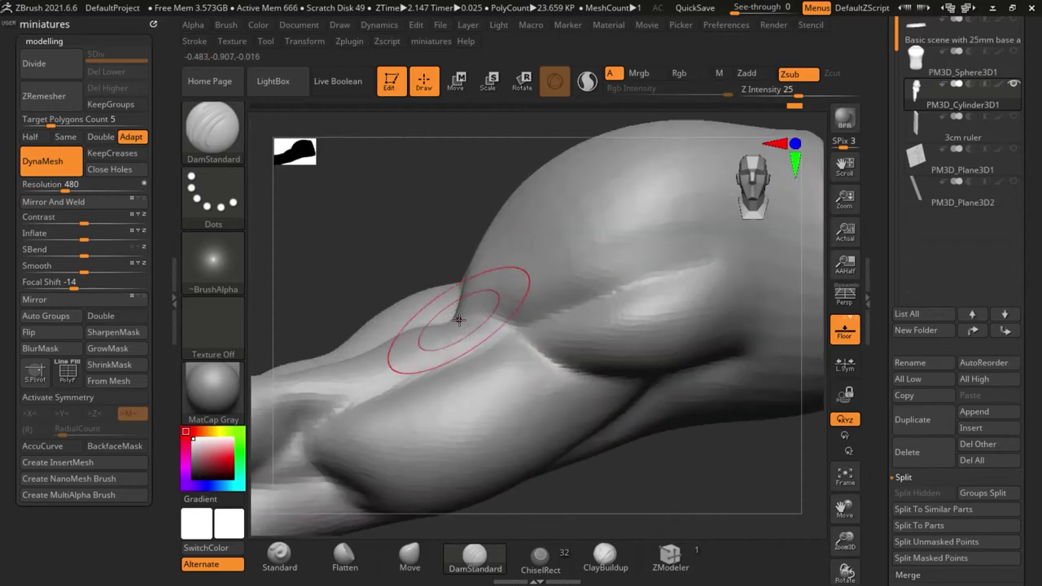
{"action": "mouse_move", "coordinate": [498, 322]}
{"action": "left_mouse_down"}
{"action": "mouse_move", "coordinate": [735, 232]}
{"action": "mouse_move", "coordinate": [791, 181]}
{"action": "left_mouse_up"}
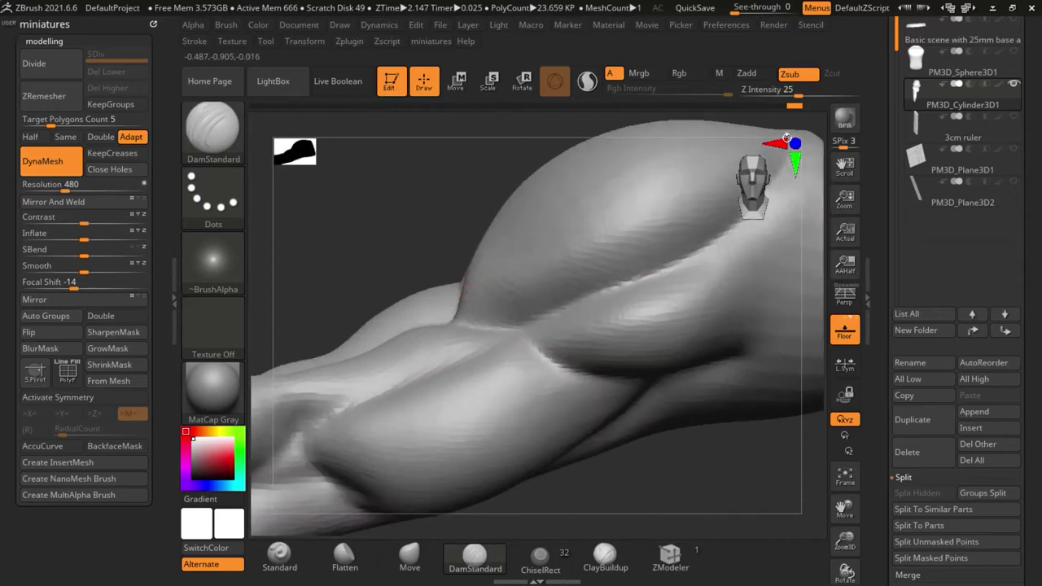
Remesh the arm with ZRemesher using the Half polygon count option
{"action": "right_click_drag", "start_coordinate": [783, 476], "coordinate": [777, 395], "text": "ctrl"}
{"action": "right_click_drag", "start_coordinate": [687, 407], "coordinate": [635, 389]}
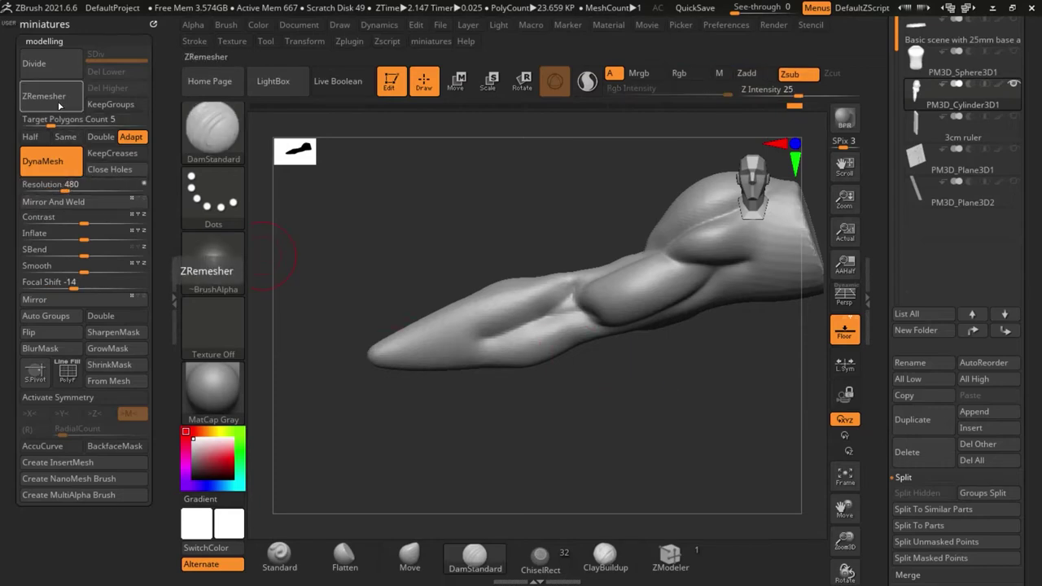
{"action": "right_click_drag", "start_coordinate": [675, 467], "coordinate": [574, 477], "text": "alt"}
{"action": "right_click_drag", "start_coordinate": [574, 477], "coordinate": [611, 434]}
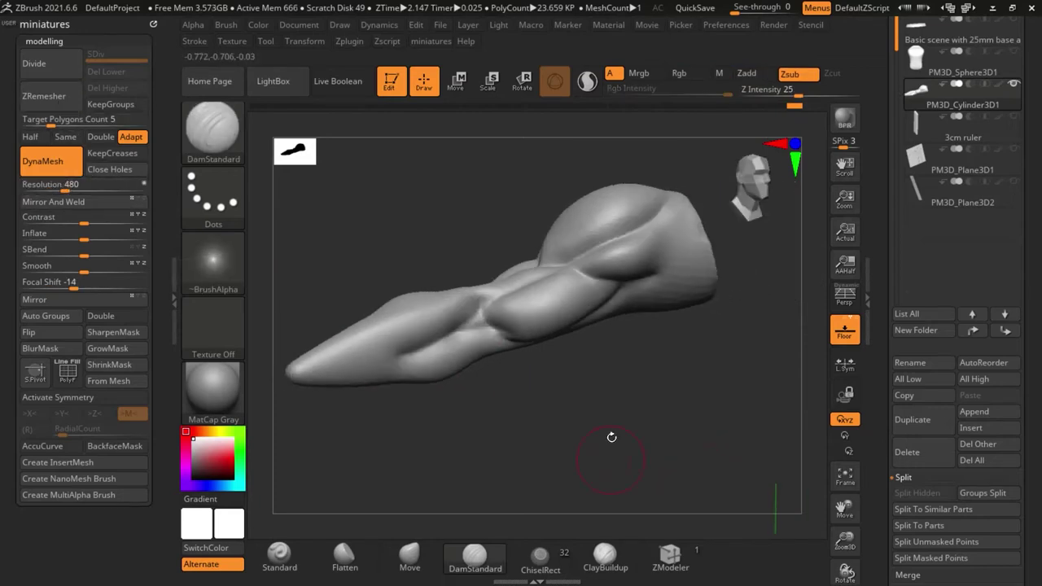
{"action": "right_click_drag", "start_coordinate": [543, 317], "coordinate": [366, 342], "text": "ctrl"}
{"action": "right_click_drag", "start_coordinate": [514, 459], "coordinate": [641, 394], "text": "alt"}
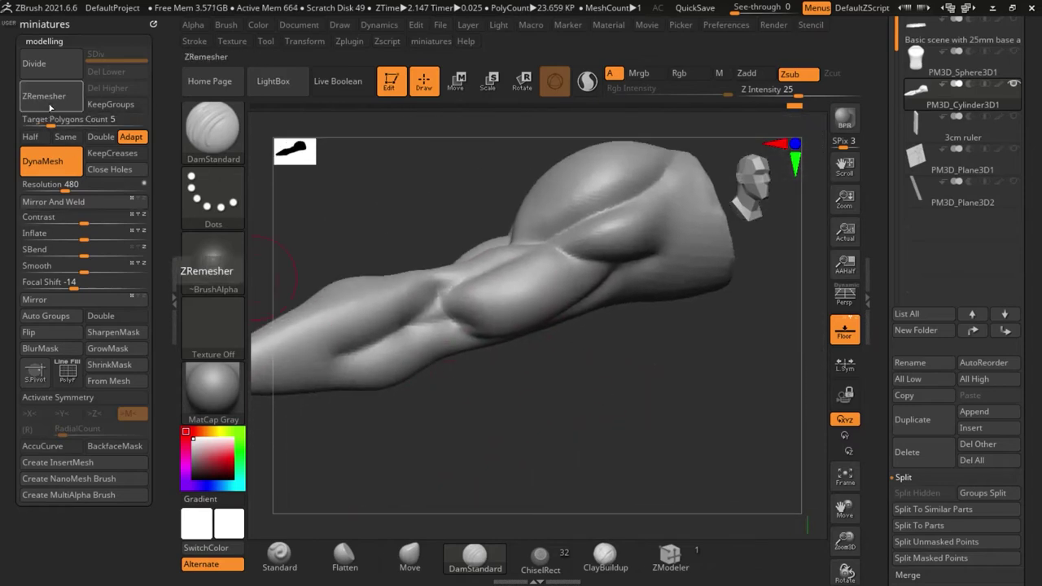
{"action": "left_click", "coordinate": [31, 137]}
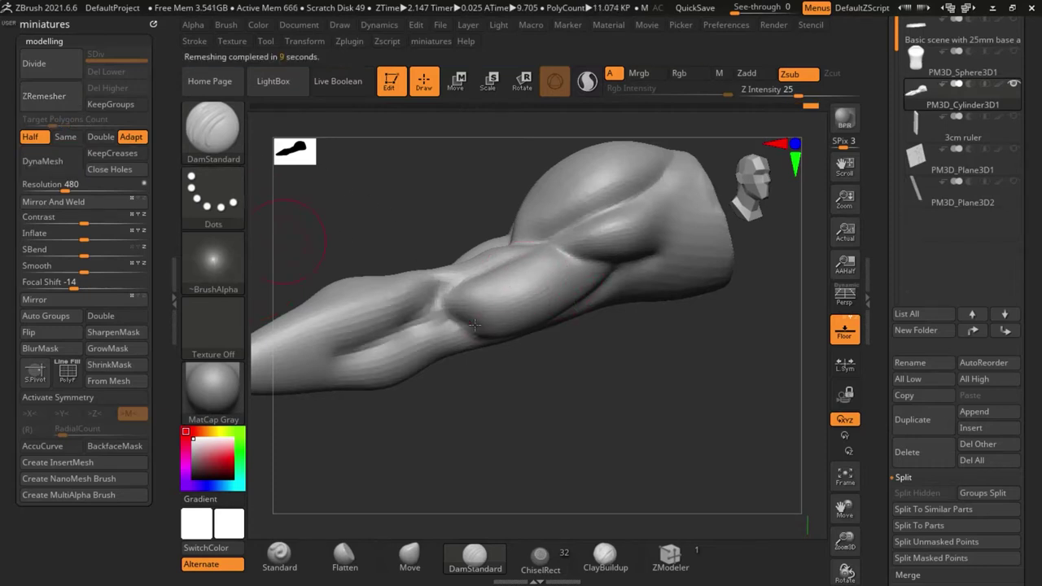
Soften the carved muscle grooves along the arm with the Smooth brush
{"action": "left_click_drag", "start_coordinate": [554, 399], "coordinate": [661, 418]}
{"action": "scroll", "coordinate": [464, 298], "scroll_direction": "up", "scroll_amount": 2}
{"action": "scroll", "coordinate": [456, 304], "scroll_direction": "down", "scroll_amount": 1}
{"action": "scroll", "coordinate": [451, 312], "scroll_direction": "down", "scroll_amount": 1}
{"action": "scroll", "coordinate": [535, 305], "scroll_direction": "up", "scroll_amount": 2}
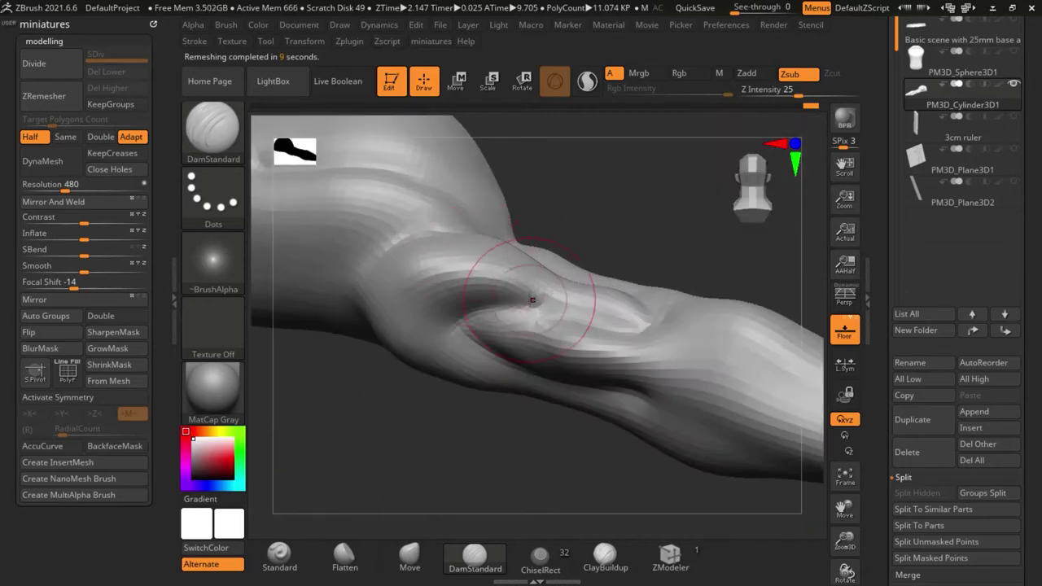
{"action": "mouse_move", "coordinate": [415, 444]}
{"action": "left_mouse_down"}
{"action": "mouse_move", "coordinate": [444, 407]}
{"action": "mouse_move", "coordinate": [513, 460]}
{"action": "mouse_move", "coordinate": [516, 474]}
{"action": "left_mouse_up"}
{"action": "scroll", "coordinate": [516, 474], "scroll_direction": "down", "scroll_amount": 2}
{"action": "key", "text": "s"}
{"action": "key", "text": "s"}
{"action": "mouse_move", "coordinate": [467, 405]}
{"action": "left_mouse_down"}
{"action": "mouse_move", "coordinate": [500, 407]}
{"action": "mouse_move", "coordinate": [419, 394]}
{"action": "left_mouse_up"}
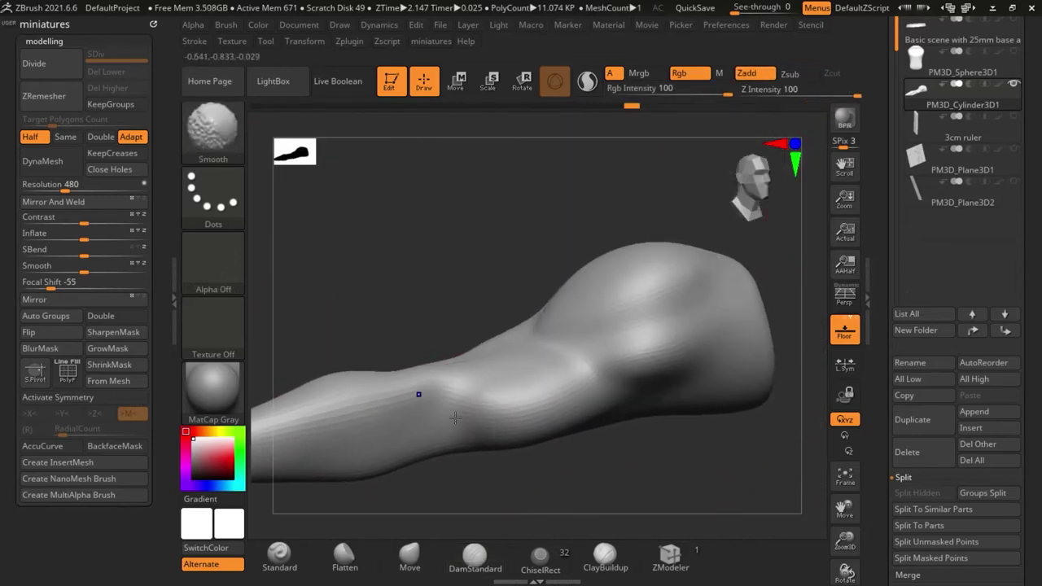
Compare the arm with and without the smoothing by undoing and redoing it, then examine its overall form
{"action": "key", "text": "ctrl+z"}
{"action": "key", "text": "ctrl+shift+z"}
{"action": "key", "text": "ctrl+z"}
{"action": "key", "text": "ctrl+shift+z"}
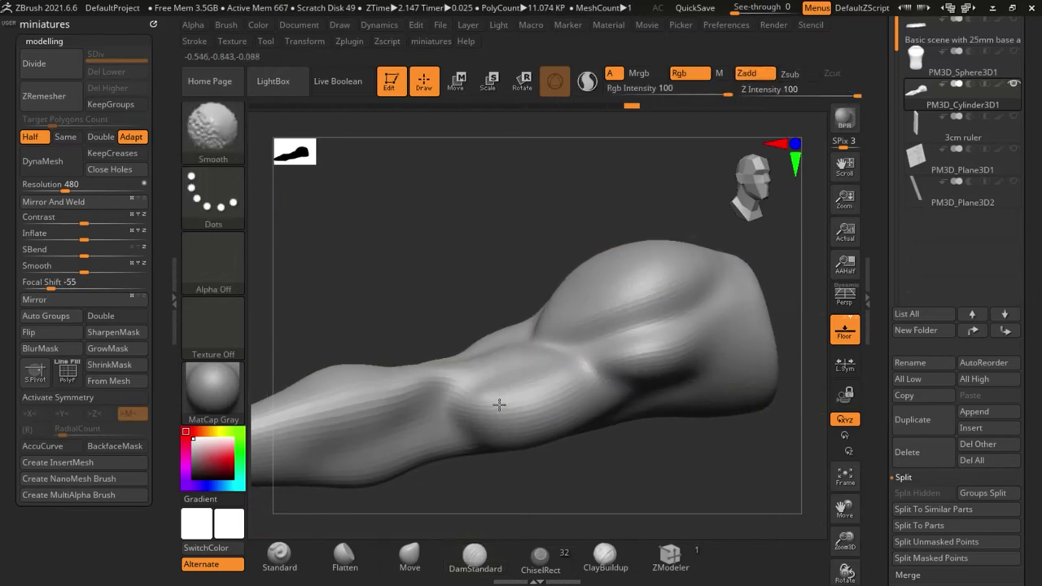
{"action": "scroll", "coordinate": [490, 386], "scroll_direction": "down", "scroll_amount": 5}
{"action": "left_click_drag", "start_coordinate": [616, 472], "coordinate": [576, 437]}
{"action": "scroll", "coordinate": [496, 389], "scroll_direction": "up", "scroll_amount": 6}
{"action": "scroll", "coordinate": [495, 389], "scroll_direction": "down", "scroll_amount": 4}
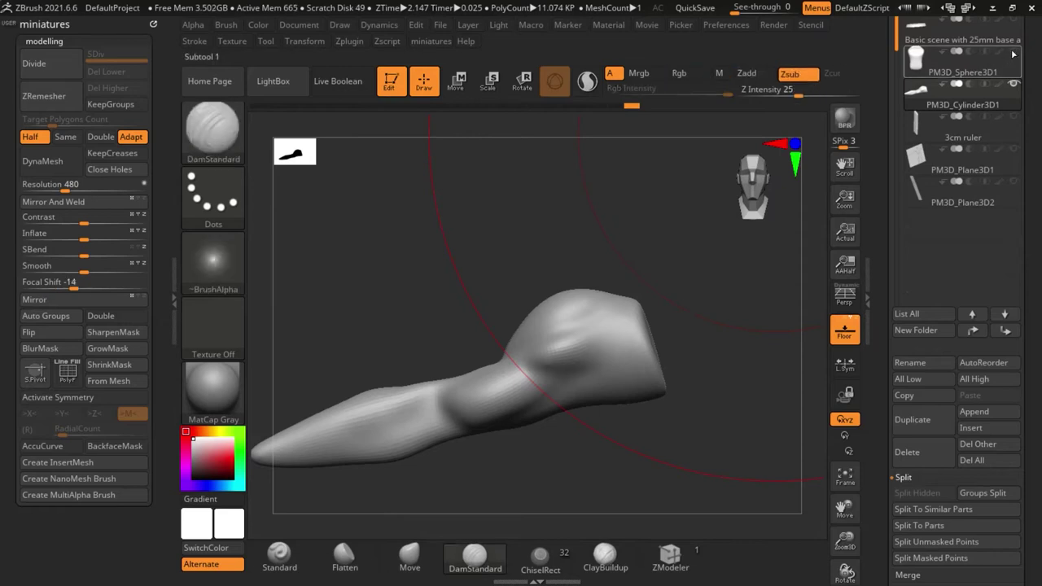
Show the torso beside the arm and reshape the deltoid and upper arm outline with the Move brush
{"action": "left_click", "coordinate": [1013, 55]}
{"action": "key", "text": "f"}
{"action": "key", "text": "f"}
{"action": "key", "text": "s"}
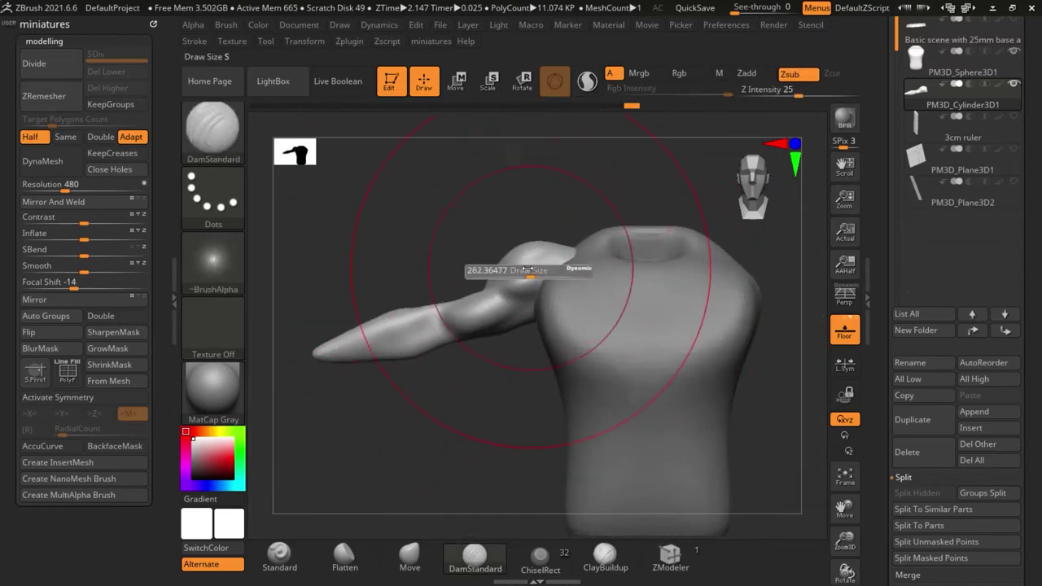
{"action": "left_click", "coordinate": [411, 560]}
{"action": "scroll", "coordinate": [508, 318], "scroll_direction": "up", "scroll_amount": 4}
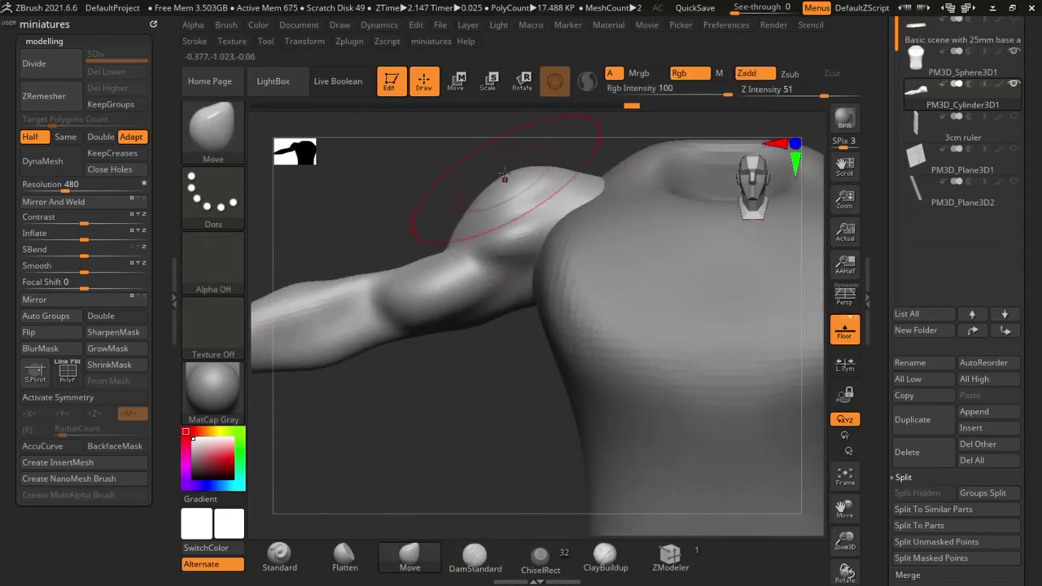
{"action": "left_click_drag", "start_coordinate": [522, 185], "coordinate": [508, 193]}
{"action": "left_click_drag", "start_coordinate": [444, 180], "coordinate": [438, 189]}
{"action": "key", "text": "s"}
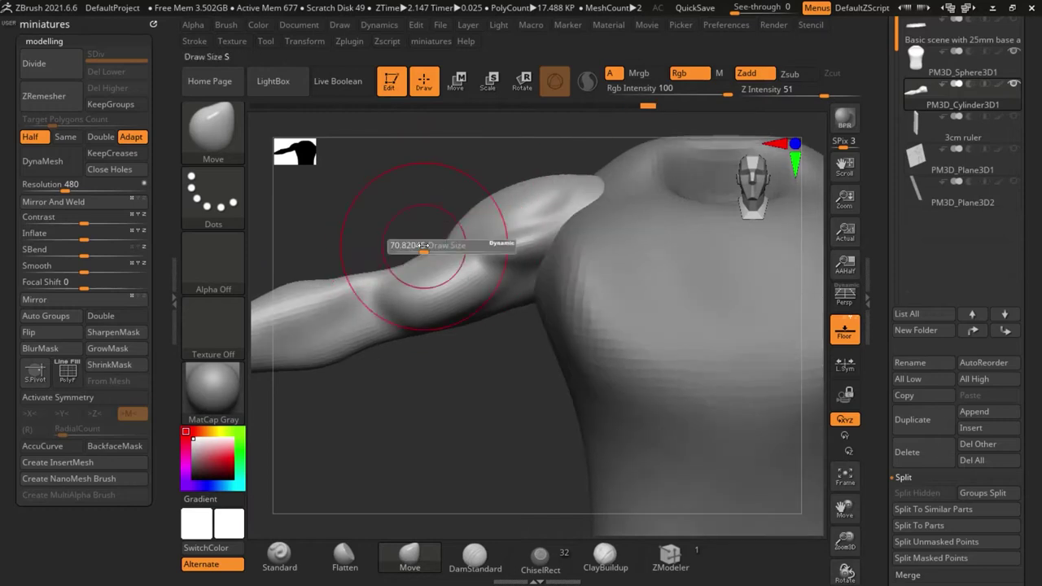
{"action": "left_click", "coordinate": [424, 245]}
{"action": "left_click_drag", "start_coordinate": [516, 418], "coordinate": [507, 390], "text": "shift"}
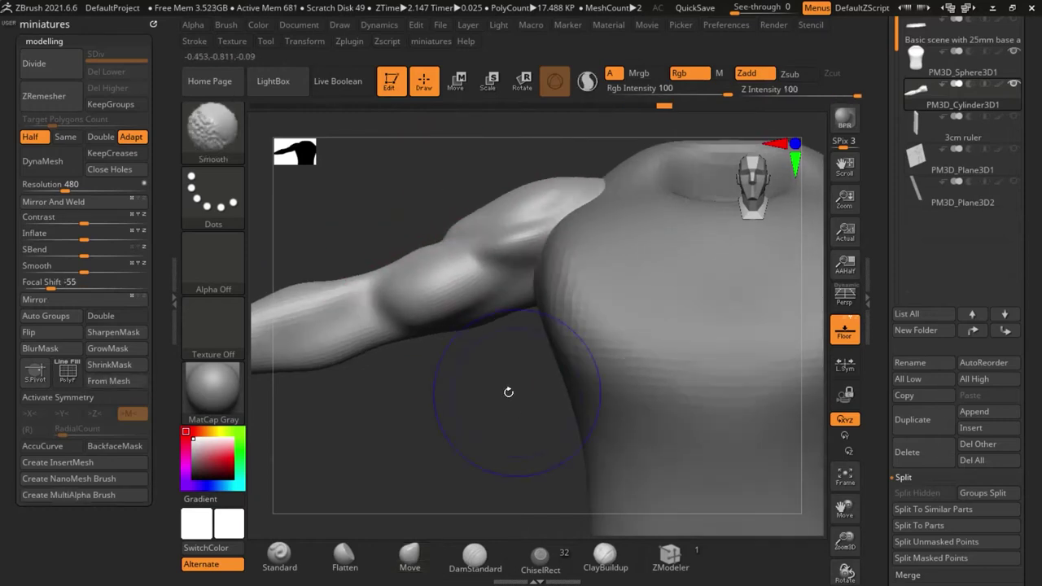
Refine the deltoid's outer contour and its inner end at the torso with a smaller Move brush
{"action": "key", "text": "f"}
{"action": "scroll", "coordinate": [512, 284], "scroll_direction": "up", "scroll_amount": 4}
{"action": "scroll", "coordinate": [446, 355], "scroll_direction": "up", "scroll_amount": 2}
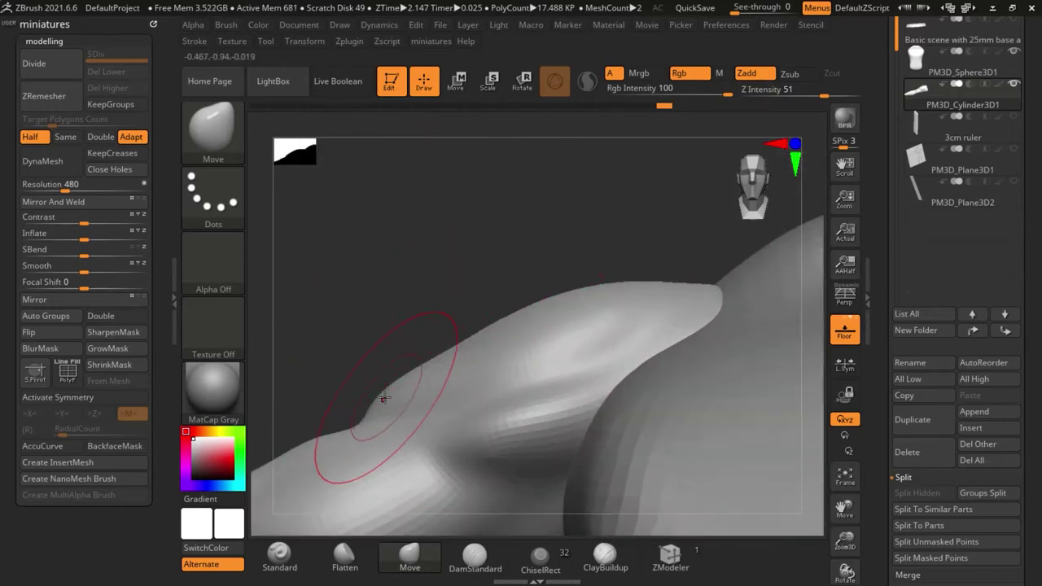
{"action": "left_click_drag", "start_coordinate": [380, 397], "coordinate": [388, 408]}
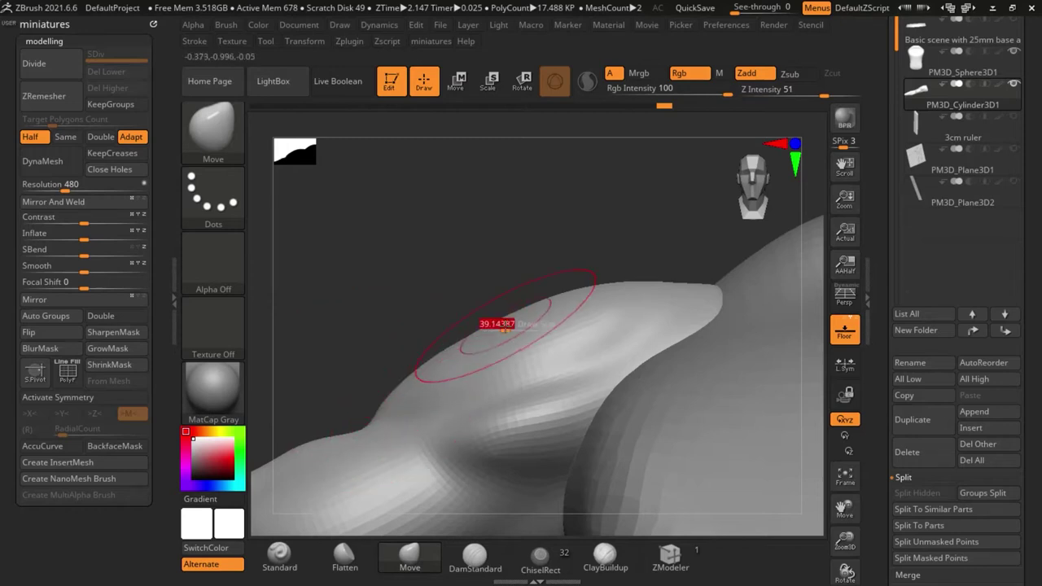
{"action": "left_click_drag", "start_coordinate": [504, 326], "coordinate": [516, 325]}
{"action": "left_click_drag", "start_coordinate": [731, 304], "coordinate": [709, 345]}
{"action": "scroll", "coordinate": [683, 289], "scroll_direction": "down", "scroll_amount": 3}
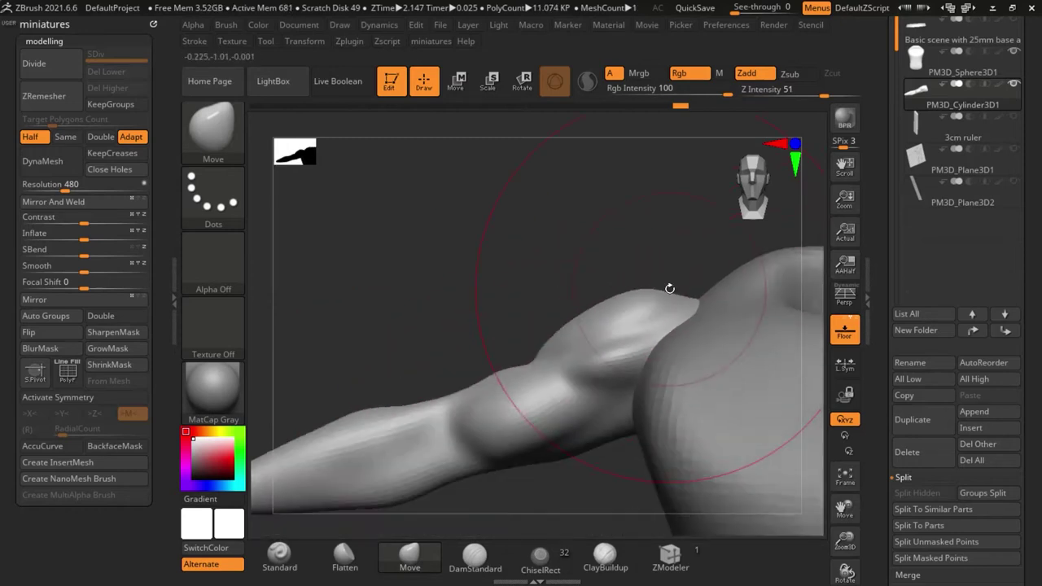
Mirror the arm to the other side of the torso with Mirror And Weld
{"action": "scroll", "coordinate": [670, 289], "scroll_direction": "down", "scroll_amount": 3}
{"action": "scroll", "coordinate": [405, 316], "scroll_direction": "up", "scroll_amount": 3}
{"action": "left_click_drag", "start_coordinate": [582, 468], "coordinate": [413, 428], "text": "alt"}
{"action": "scroll", "coordinate": [402, 316], "scroll_direction": "down", "scroll_amount": 3}
{"action": "scroll", "coordinate": [438, 289], "scroll_direction": "up", "scroll_amount": 3}
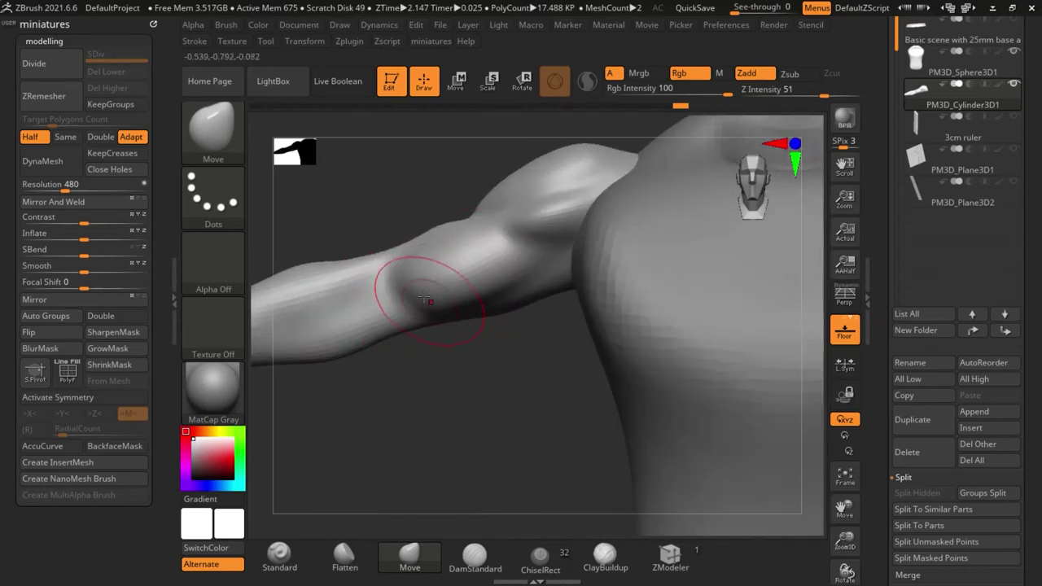
{"action": "scroll", "coordinate": [407, 263], "scroll_direction": "down", "scroll_amount": 5}
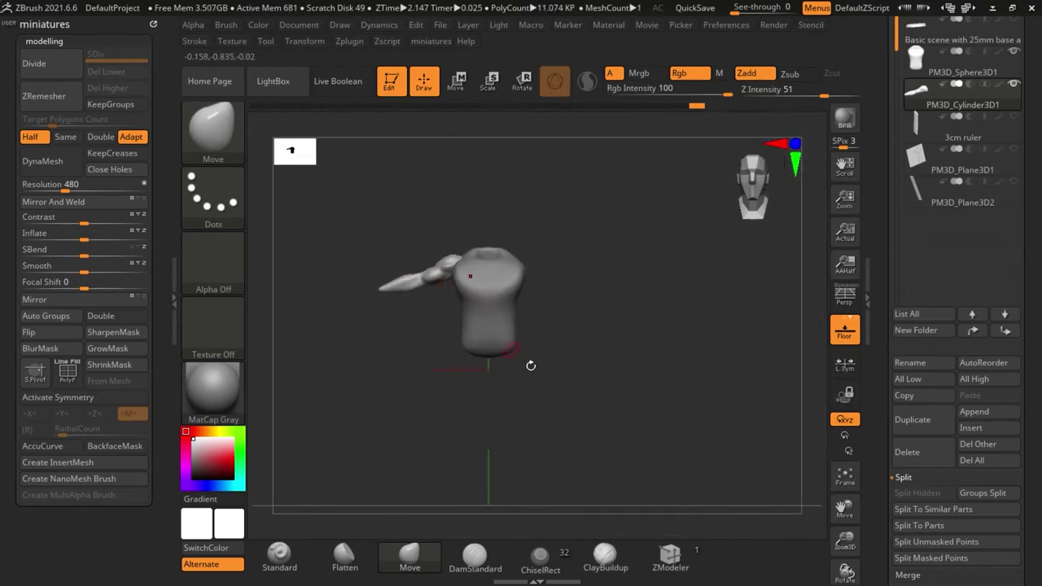
{"action": "left_click", "coordinate": [95, 303]}
{"action": "left_click", "coordinate": [94, 303]}
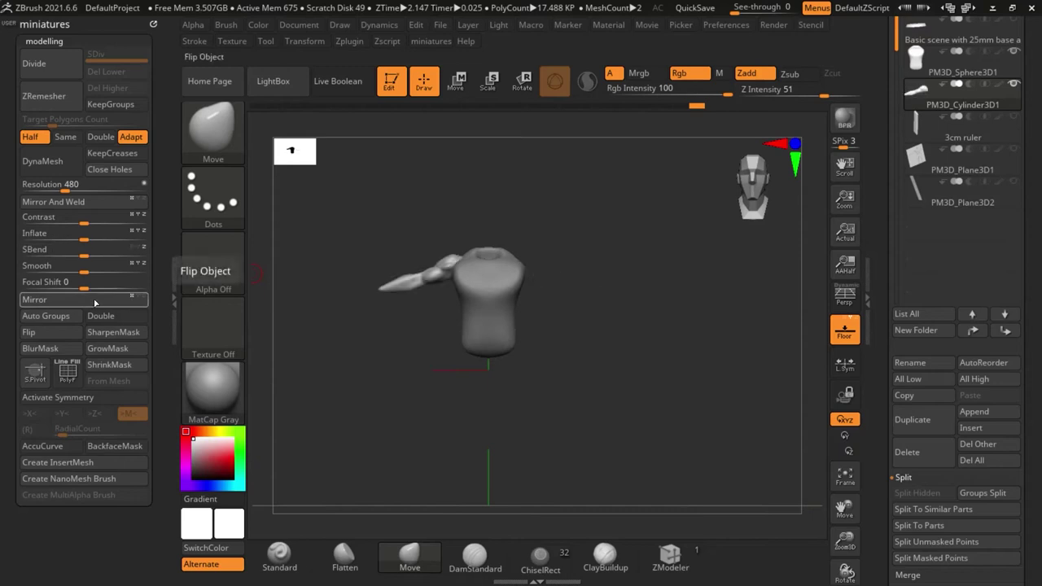
{"action": "left_click", "coordinate": [94, 301]}
{"action": "left_click", "coordinate": [94, 301]}
{"action": "left_click", "coordinate": [91, 209]}
Adjust the rear edge of the mirrored arm's shoulder from above with the Move brush
{"action": "mouse_move", "coordinate": [450, 380]}
{"action": "left_mouse_down"}
{"action": "mouse_move", "coordinate": [347, 425]}
{"action": "mouse_move", "coordinate": [400, 477]}
{"action": "mouse_move", "coordinate": [464, 426]}
{"action": "left_mouse_up"}
{"action": "mouse_move", "coordinate": [554, 254]}
{"action": "left_mouse_down", "text": "alt"}
{"action": "mouse_move", "coordinate": [597, 296]}
{"action": "mouse_move", "coordinate": [617, 360]}
{"action": "mouse_move", "coordinate": [495, 351]}
{"action": "mouse_move", "coordinate": [652, 347]}
{"action": "left_mouse_up", "text": "alt"}
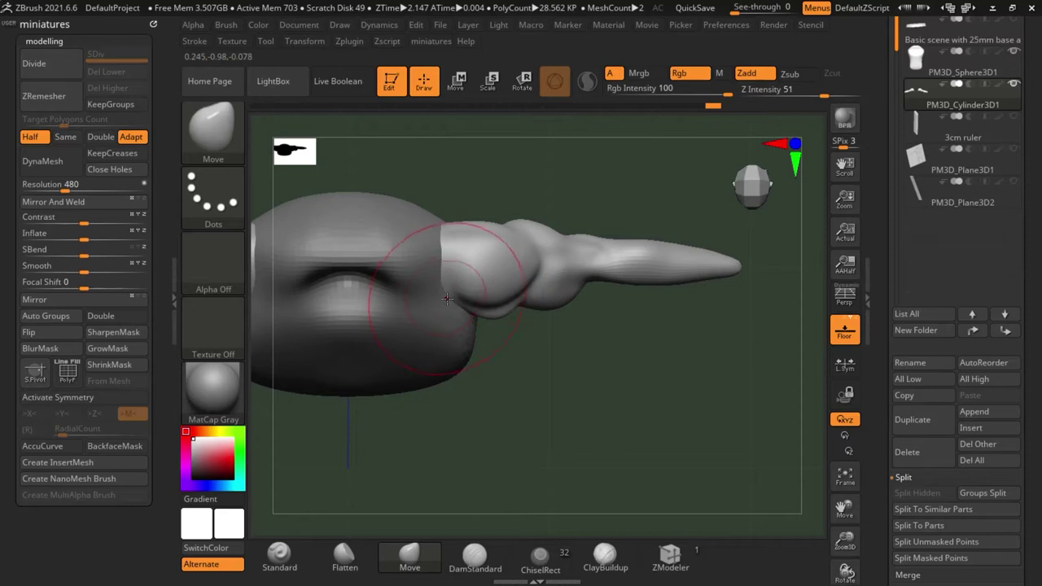
{"action": "left_click_drag", "start_coordinate": [459, 294], "coordinate": [452, 302]}
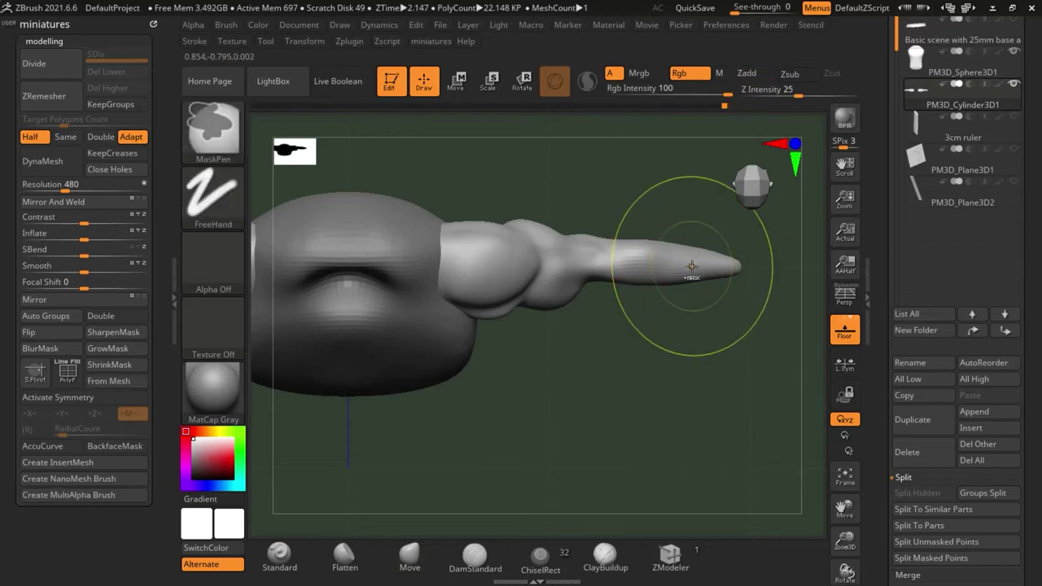
{"action": "left_click_drag", "start_coordinate": [690, 266], "coordinate": [687, 266], "text": "ctrl"}
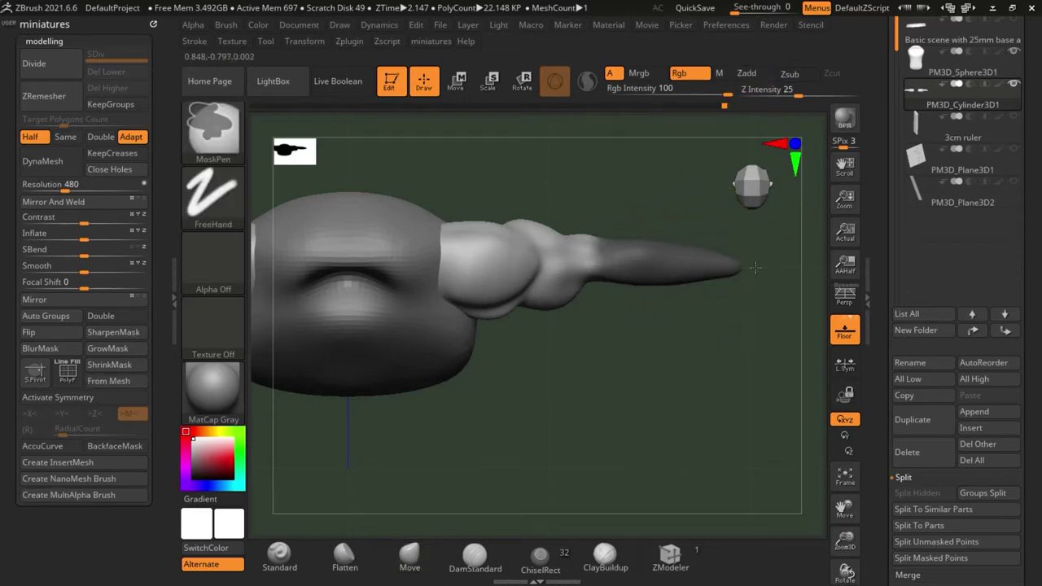
{"action": "left_click", "coordinate": [686, 393], "text": "ctrl"}
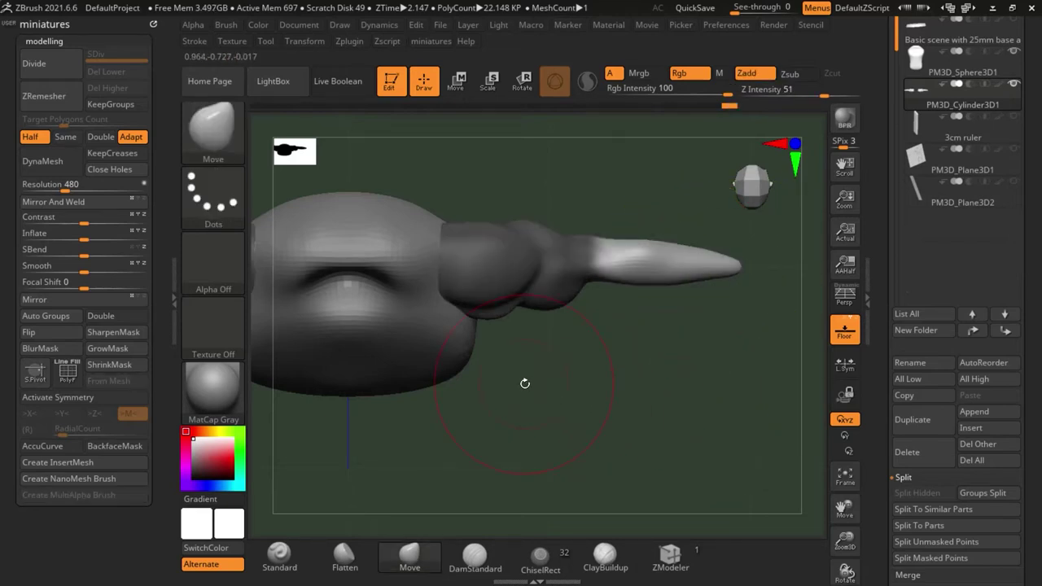
{"action": "left_click_drag", "start_coordinate": [525, 383], "coordinate": [561, 358], "text": "alt"}
{"action": "left_click", "coordinate": [562, 359], "text": "ctrl"}
{"action": "left_click", "coordinate": [561, 359], "text": "ctrl"}
{"action": "left_click", "coordinate": [562, 358], "text": "ctrl"}
{"action": "left_click", "coordinate": [562, 359], "text": "ctrl"}
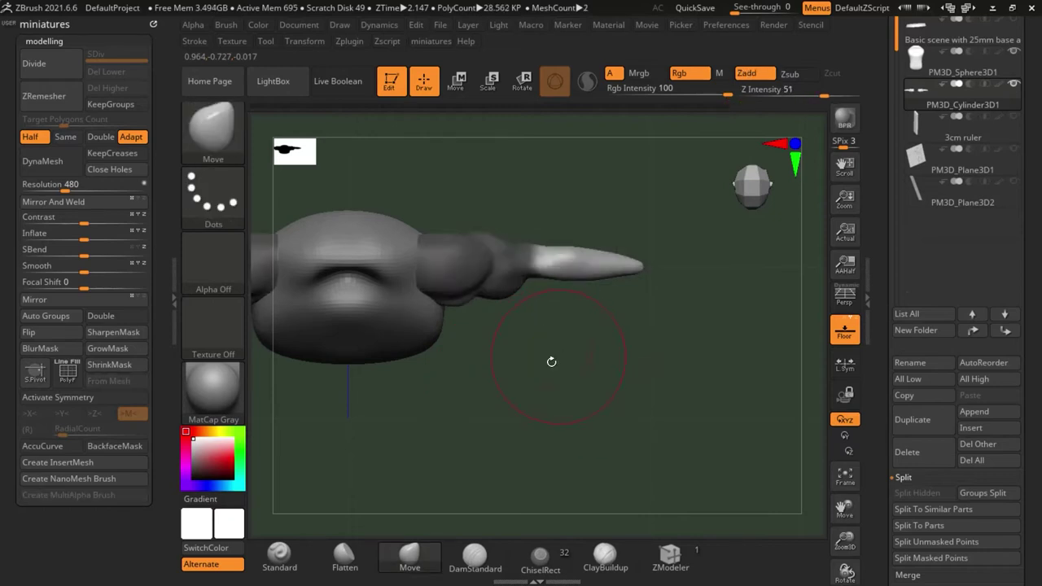
{"action": "left_click", "coordinate": [455, 85]}
{"action": "scroll", "coordinate": [452, 289], "scroll_direction": "down", "scroll_amount": 5}
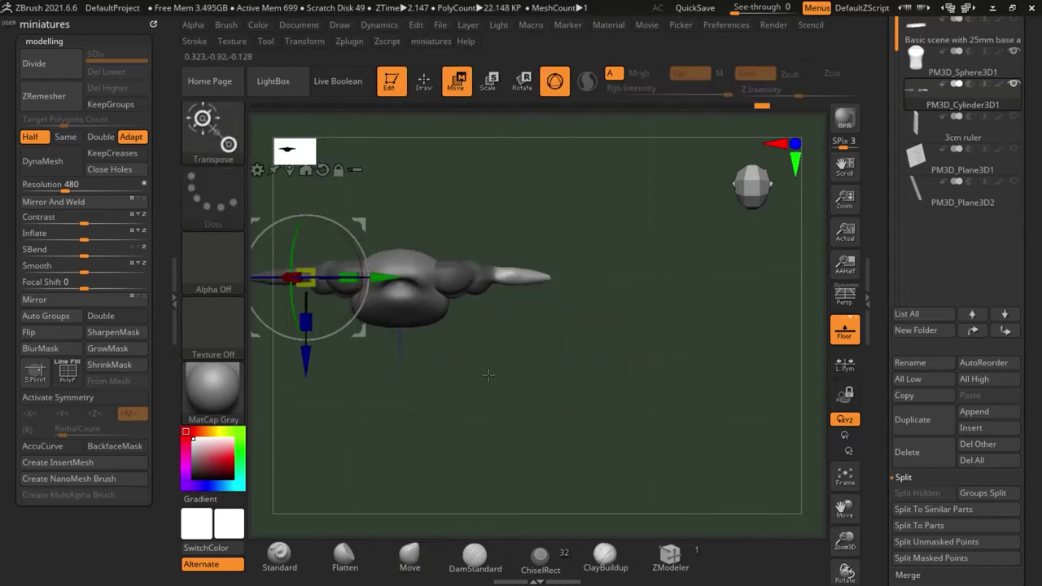
{"action": "left_click_drag", "start_coordinate": [490, 378], "coordinate": [613, 376], "text": "alt"}
{"action": "scroll", "coordinate": [460, 271], "scroll_direction": "up", "scroll_amount": 5}
{"action": "left_click_drag", "start_coordinate": [460, 383], "coordinate": [496, 407], "text": "ctrl"}
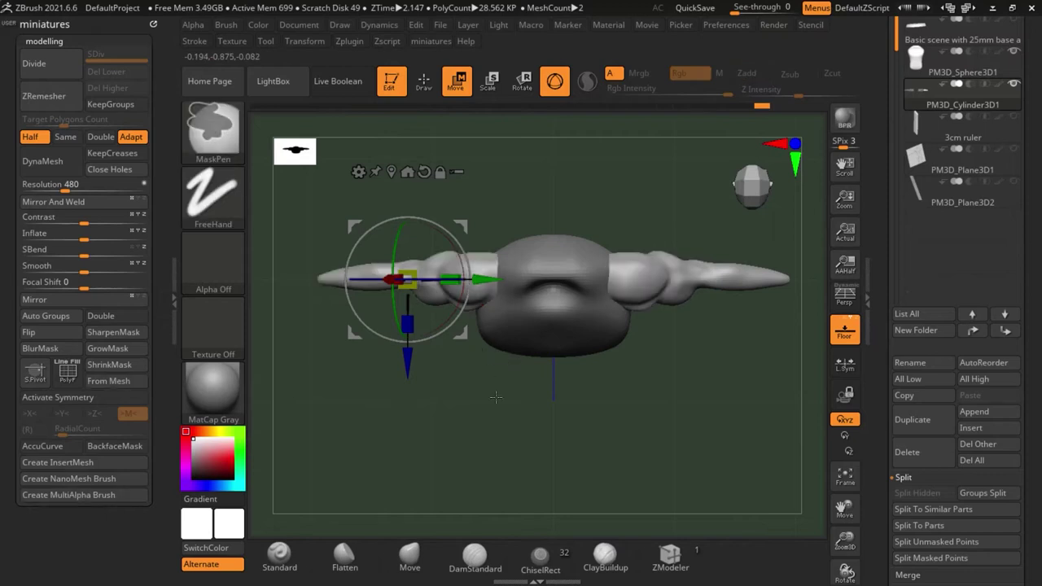
{"action": "left_click", "coordinate": [425, 85]}
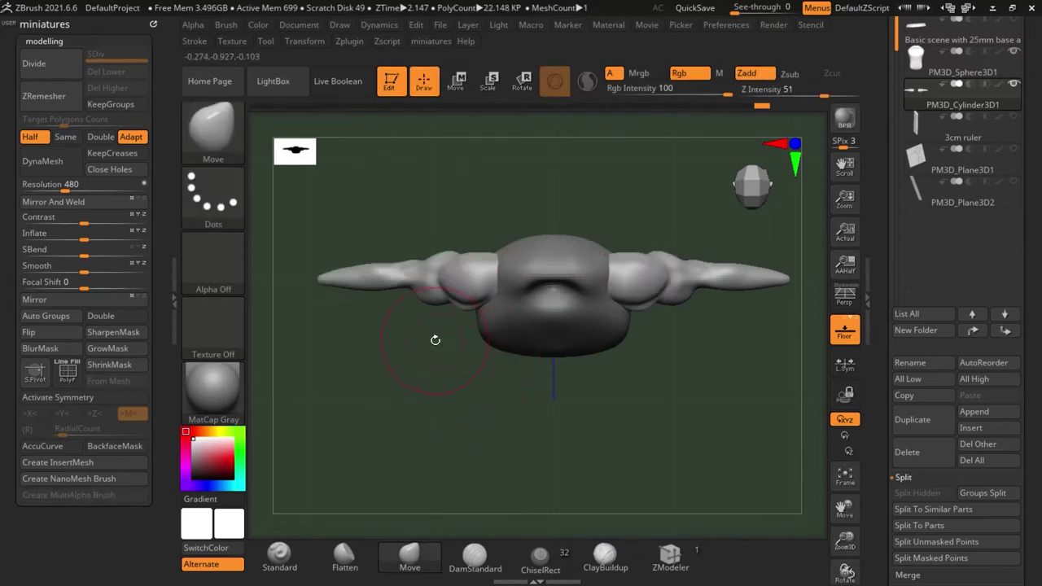
Turn on X symmetry, mask everything except the forearms, and rotate both forearms forward at the elbows
{"action": "key", "text": "ctrl+shift+z"}
{"action": "key", "text": "x"}
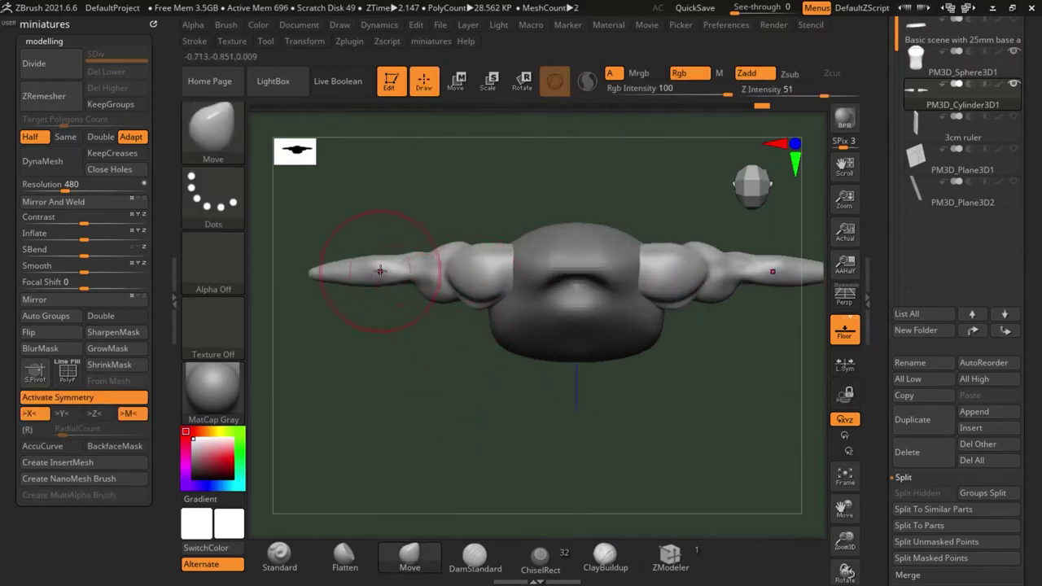
{"action": "left_click_drag", "start_coordinate": [315, 271], "coordinate": [335, 267], "text": "ctrl"}
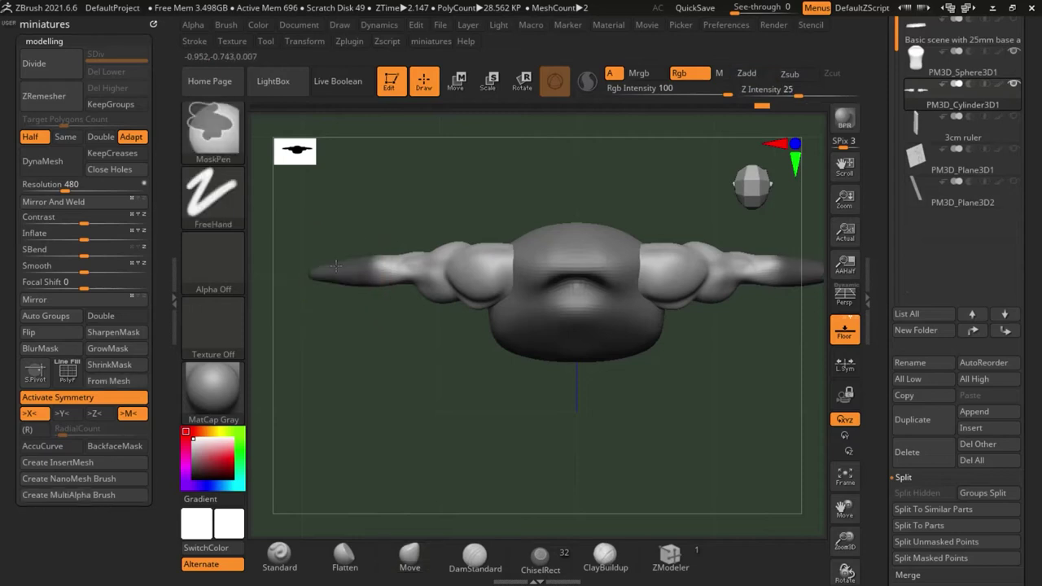
{"action": "left_click", "coordinate": [372, 334], "text": "ctrl"}
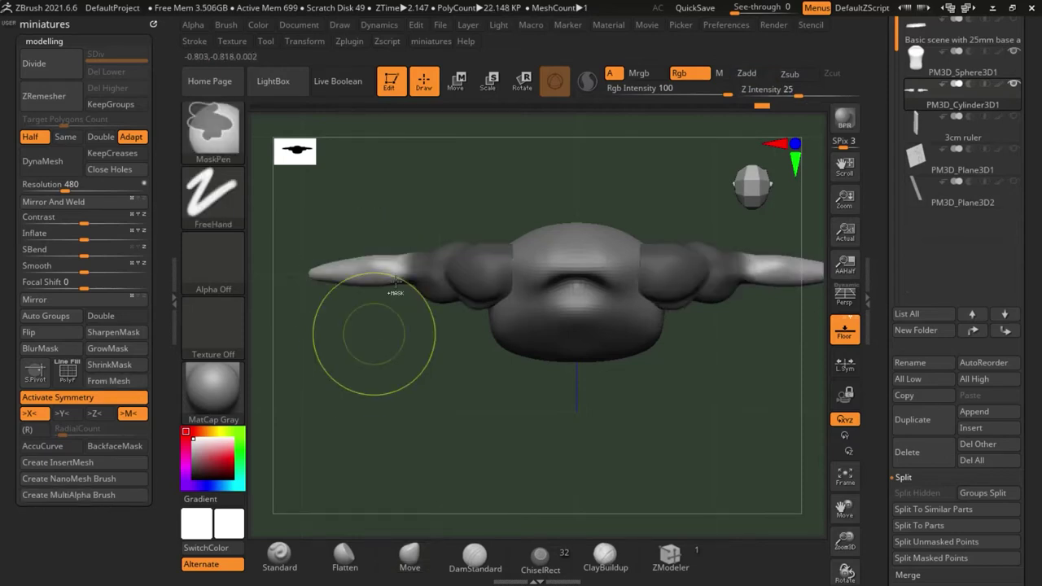
{"action": "left_click", "coordinate": [457, 86]}
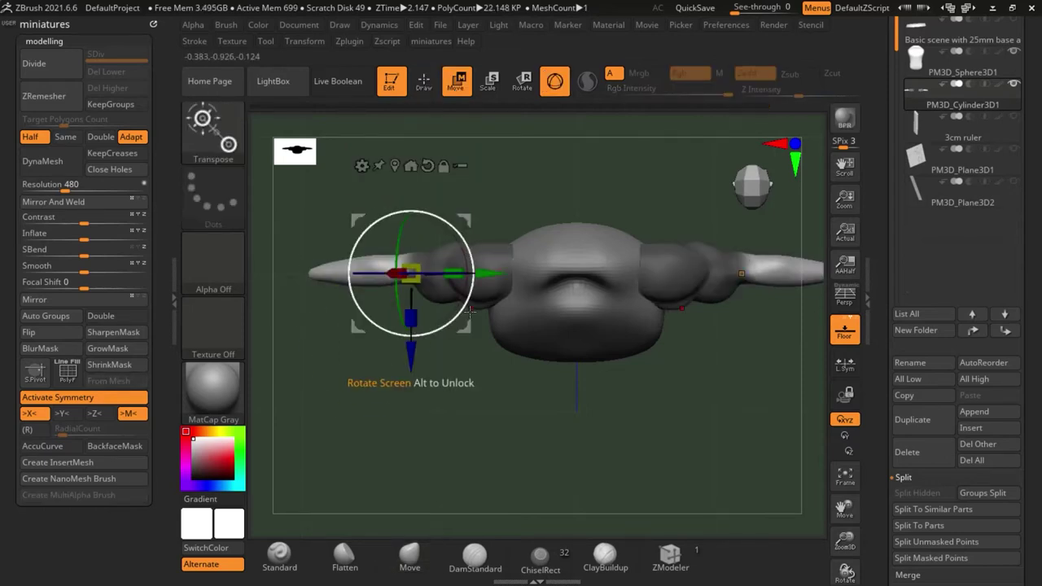
{"action": "mouse_move", "coordinate": [472, 325]}
{"action": "left_mouse_down", "text": "alt"}
{"action": "mouse_move", "coordinate": [436, 327]}
{"action": "mouse_move", "coordinate": [465, 318]}
{"action": "mouse_move", "coordinate": [463, 268]}
{"action": "mouse_move", "coordinate": [455, 325]}
{"action": "left_mouse_up", "text": "alt"}
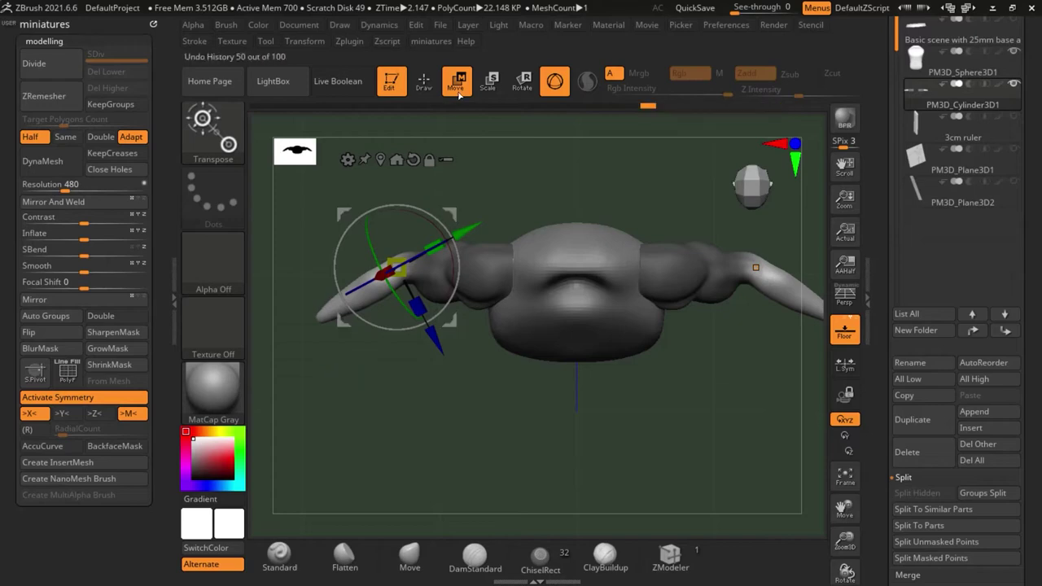
Return to the Move brush, check the bent arms from the front, and make the torso the active subtool
{"action": "left_click", "coordinate": [424, 83]}
{"action": "left_click", "coordinate": [409, 557]}
{"action": "left_click_drag", "start_coordinate": [432, 472], "coordinate": [450, 338]}
{"action": "key", "text": "s"}
{"action": "mouse_move", "coordinate": [419, 291]}
{"action": "right_mouse_down", "text": "ctrl"}
{"action": "mouse_move", "coordinate": [407, 257]}
{"action": "mouse_move", "coordinate": [467, 297]}
{"action": "mouse_move", "coordinate": [508, 264]}
{"action": "right_mouse_up", "text": "ctrl"}
{"action": "left_click", "coordinate": [542, 286], "text": "alt"}
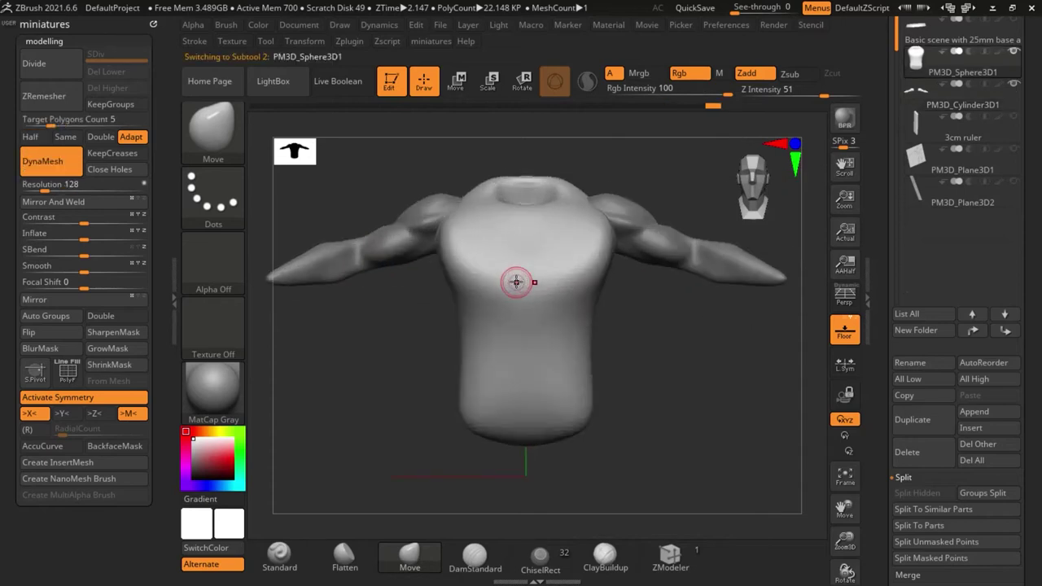
{"action": "right_click_drag", "start_coordinate": [485, 230], "coordinate": [477, 205], "text": "ctrl"}
{"action": "key", "text": "ctrl+z"}
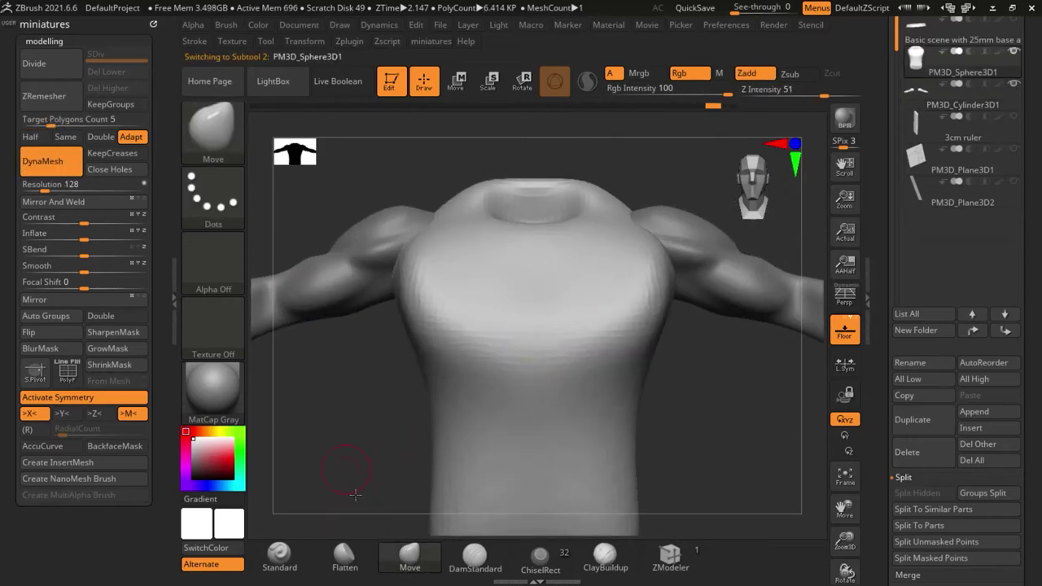
Reshape the torso's chest, upper back and sides below the armpits with the Move brush
{"action": "left_click_drag", "start_coordinate": [356, 495], "coordinate": [390, 513]}
{"action": "left_click_drag", "start_coordinate": [667, 416], "coordinate": [617, 390], "text": "alt"}
{"action": "mouse_move", "coordinate": [712, 420]}
{"action": "left_mouse_down"}
{"action": "mouse_move", "coordinate": [691, 420]}
{"action": "mouse_move", "coordinate": [711, 416]}
{"action": "left_mouse_up"}
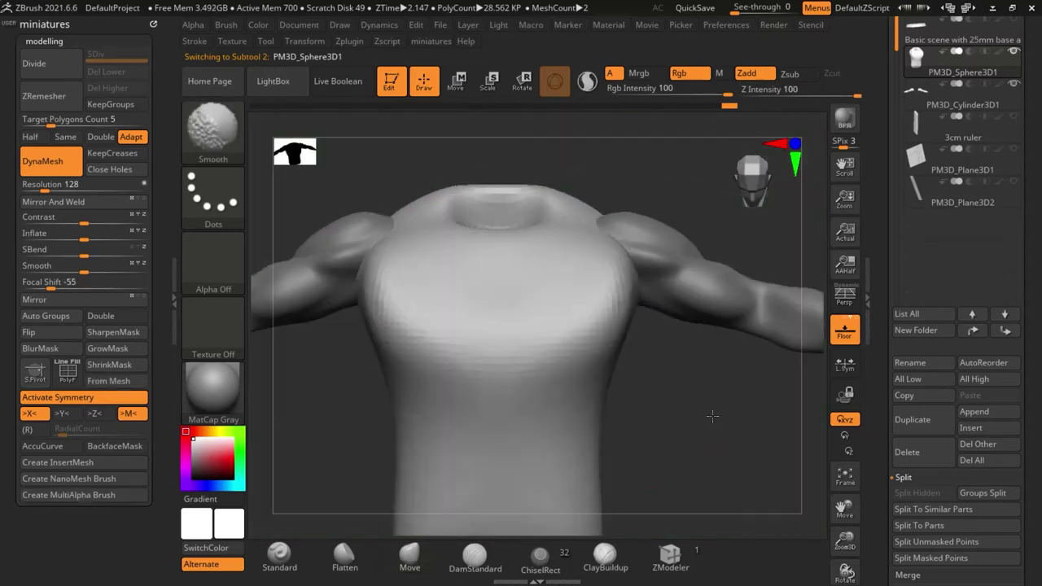
{"action": "left_click_drag", "start_coordinate": [725, 495], "coordinate": [751, 485]}
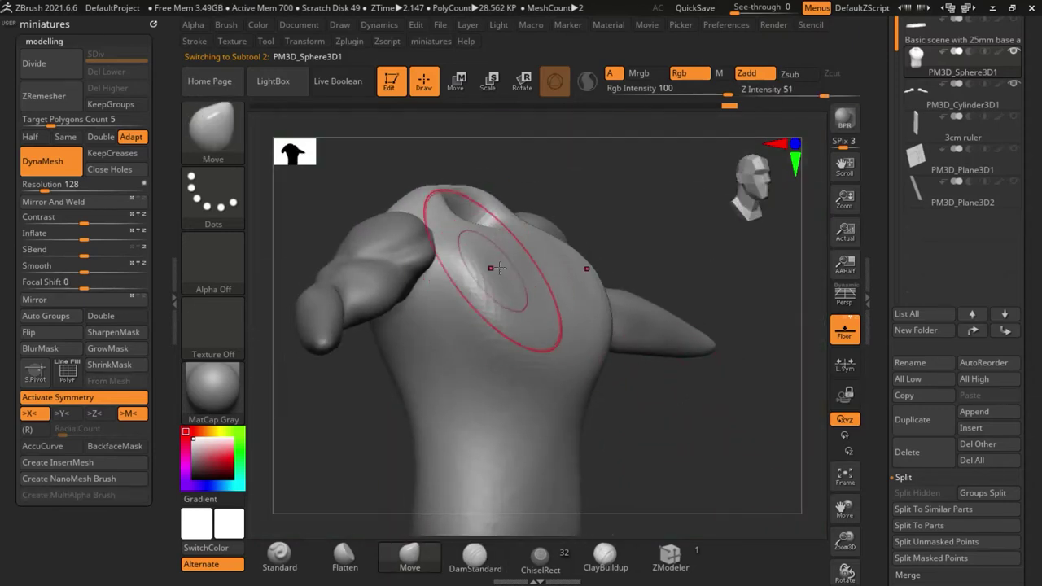
{"action": "left_click_drag", "start_coordinate": [568, 217], "coordinate": [588, 217], "text": "shift"}
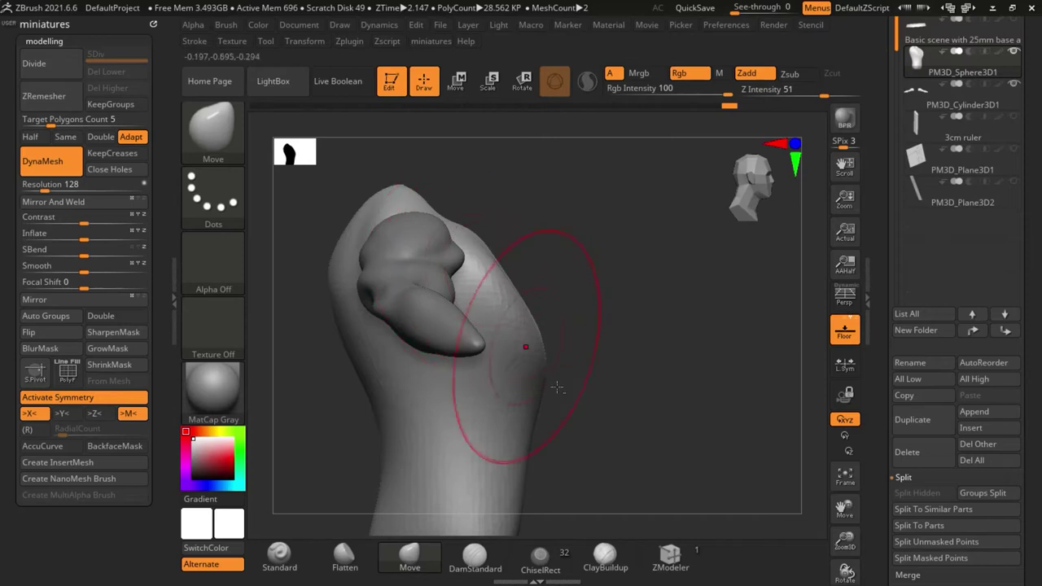
{"action": "left_click_drag", "start_coordinate": [556, 387], "coordinate": [578, 351], "text": "alt"}
{"action": "key", "text": "s"}
{"action": "left_click_drag", "start_coordinate": [418, 218], "coordinate": [396, 228]}
{"action": "mouse_move", "coordinate": [425, 397]}
{"action": "left_mouse_down"}
{"action": "mouse_move", "coordinate": [413, 399]}
{"action": "mouse_move", "coordinate": [488, 372]}
{"action": "mouse_move", "coordinate": [539, 326]}
{"action": "mouse_move", "coordinate": [529, 334]}
{"action": "left_mouse_up"}
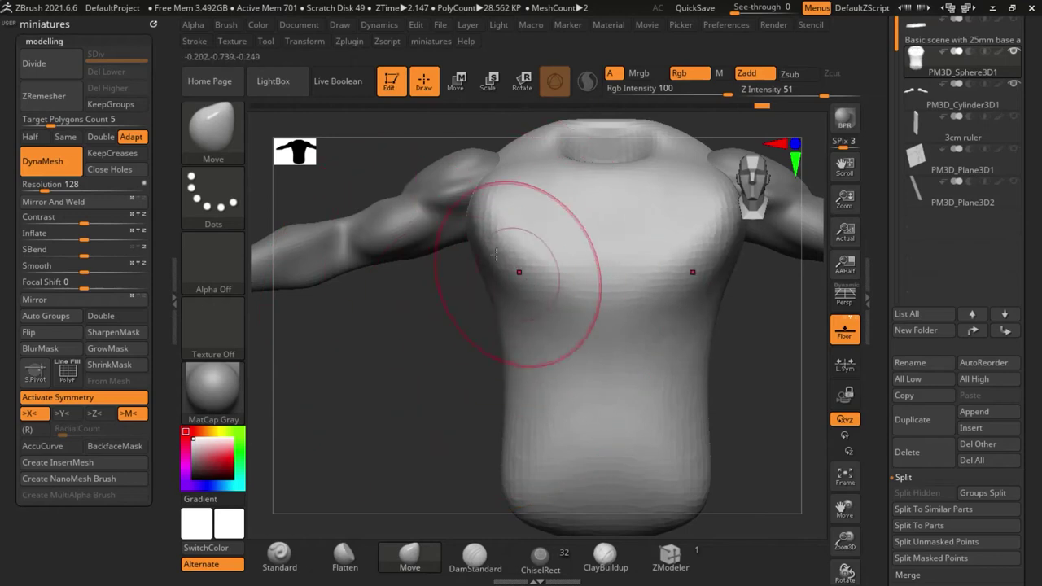
{"action": "left_click_drag", "start_coordinate": [519, 272], "coordinate": [497, 252]}
Carve the lower chest and rib lines, the sternum groove and the collarbones into the torso with the DamStandard brush
{"action": "left_click", "coordinate": [475, 557]}
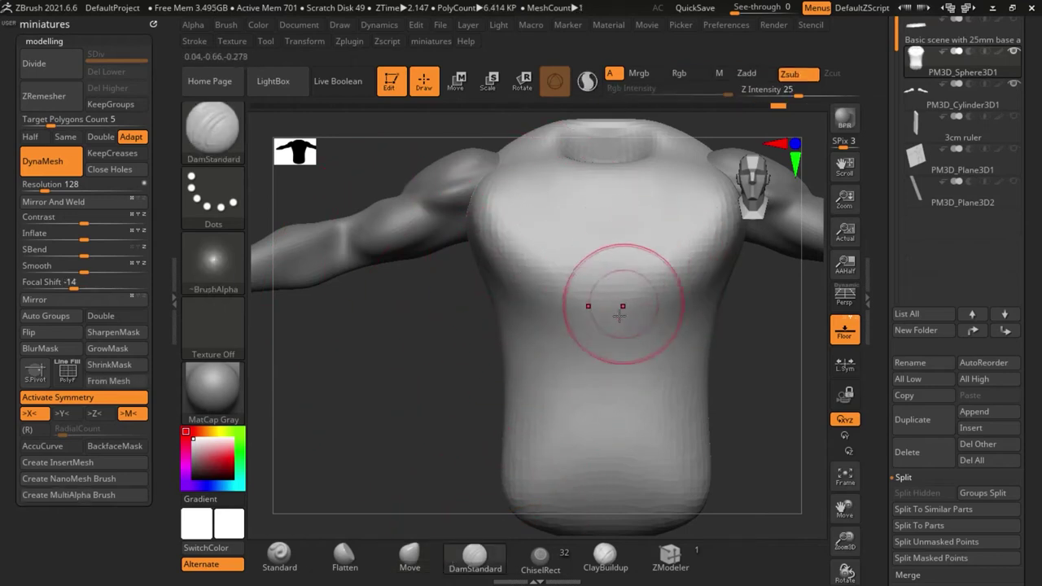
{"action": "left_click_drag", "start_coordinate": [612, 312], "coordinate": [650, 314]}
{"action": "key", "text": "ctrl+z"}
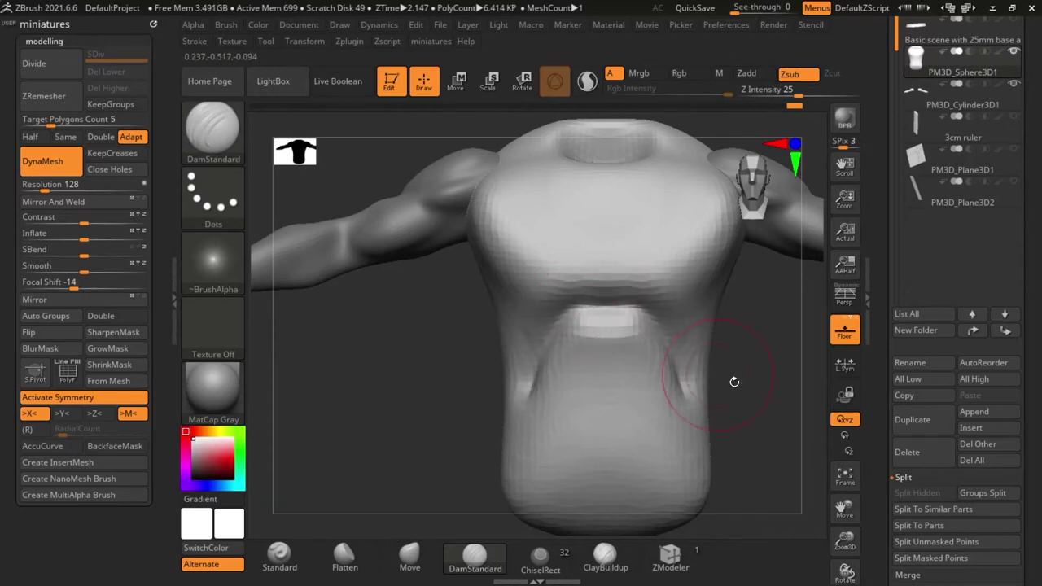
{"action": "left_click_drag", "start_coordinate": [735, 380], "coordinate": [744, 356]}
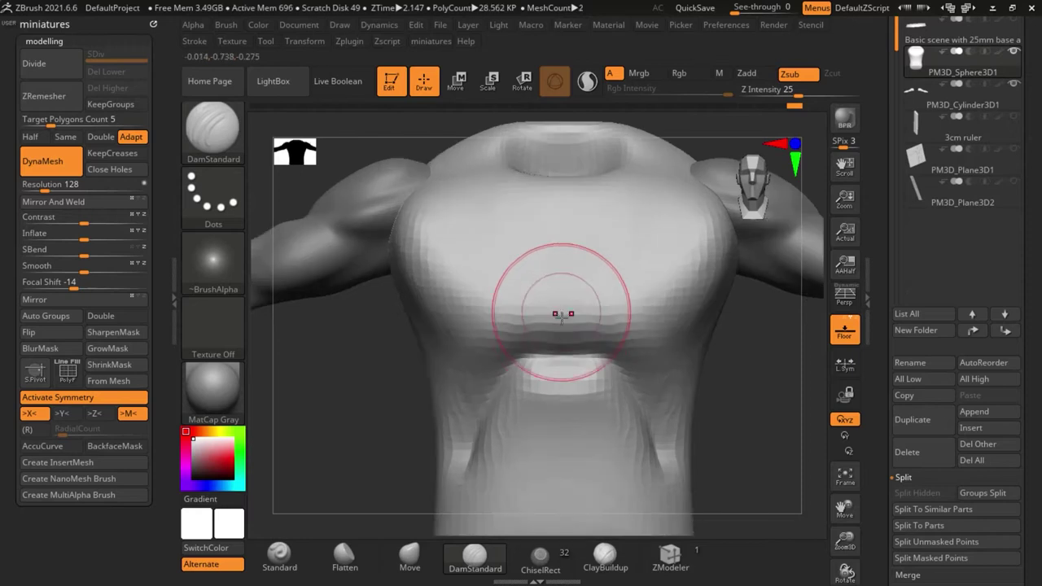
{"action": "left_click_drag", "start_coordinate": [568, 278], "coordinate": [563, 188]}
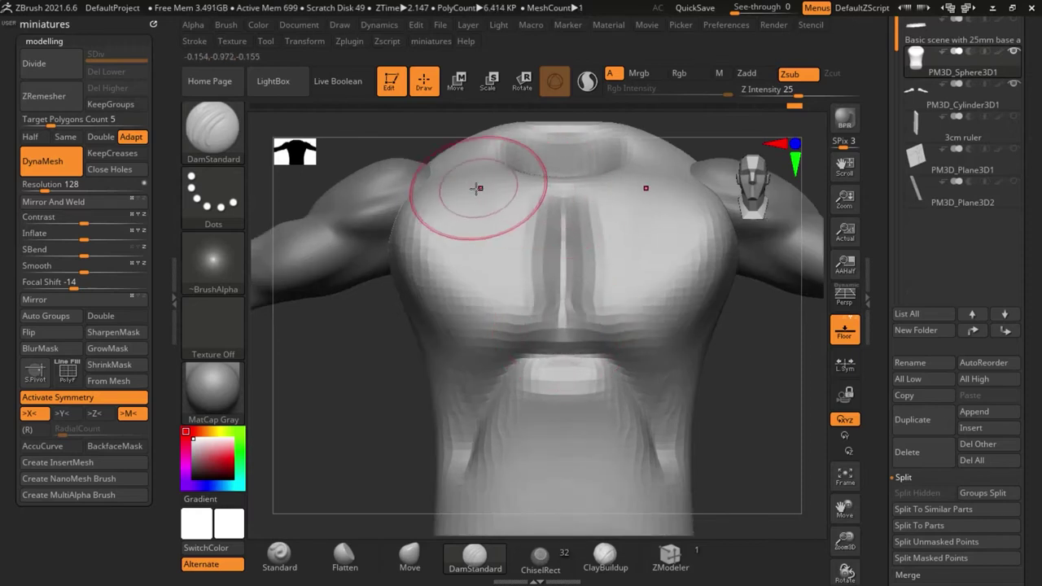
{"action": "left_click_drag", "start_coordinate": [438, 191], "coordinate": [544, 210]}
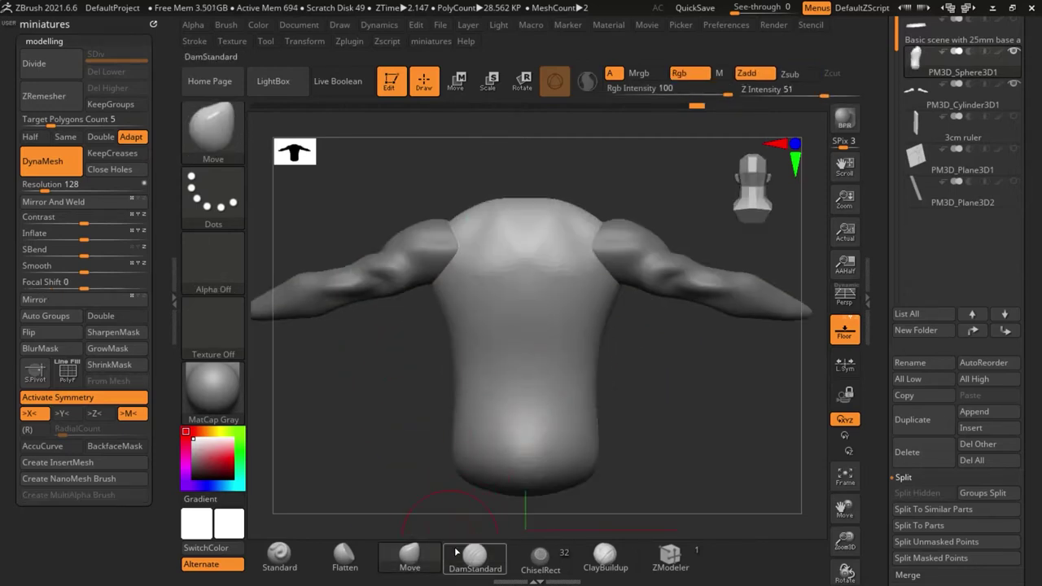
Set the DamStandard brush to Z Intensity 21 and define the shoulder blades, spine groove and lower back muscles
{"action": "left_click", "coordinate": [463, 553]}
{"action": "scroll", "coordinate": [486, 212], "scroll_direction": "up", "scroll_amount": 2}
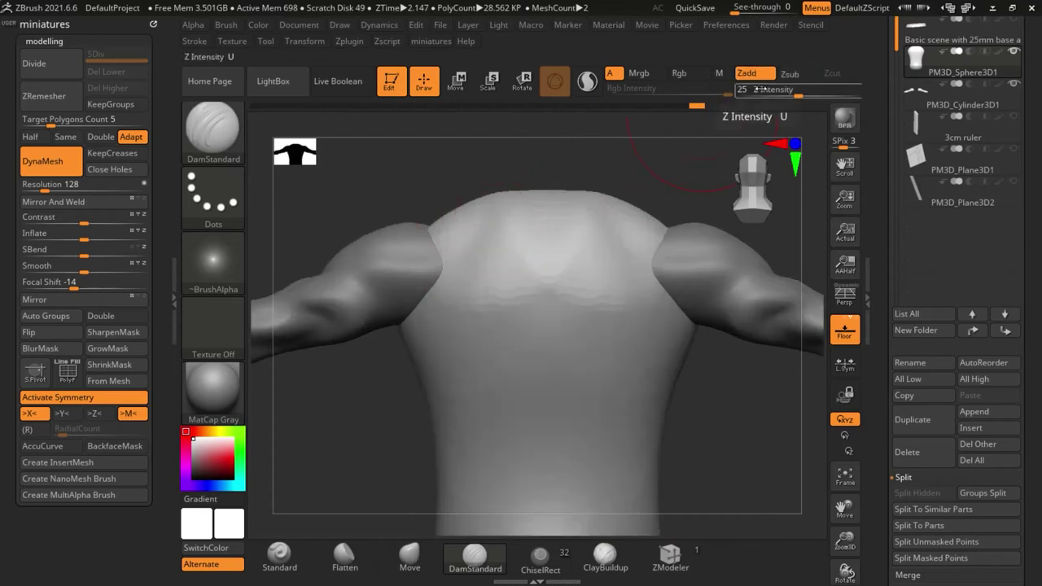
{"action": "left_click_drag", "start_coordinate": [768, 90], "coordinate": [778, 89]}
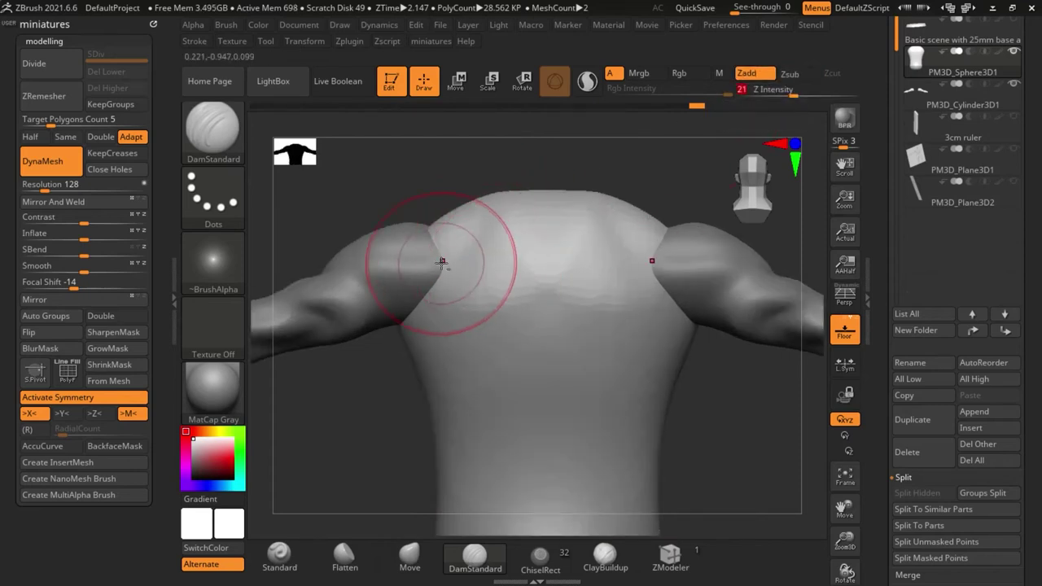
{"action": "mouse_move", "coordinate": [443, 267]}
{"action": "left_mouse_down"}
{"action": "mouse_move", "coordinate": [503, 296]}
{"action": "mouse_move", "coordinate": [478, 361]}
{"action": "mouse_move", "coordinate": [547, 492]}
{"action": "mouse_move", "coordinate": [544, 233]}
{"action": "left_mouse_up"}
{"action": "left_click_drag", "start_coordinate": [546, 172], "coordinate": [516, 393], "text": "alt"}
{"action": "left_click_drag", "start_coordinate": [474, 444], "coordinate": [441, 193], "text": "alt"}
Adjust the back muscles around the shoulder blades with the Move brush and remesh the torso with ZRemesher
{"action": "left_click", "coordinate": [406, 558]}
{"action": "left_click_drag", "start_coordinate": [418, 245], "coordinate": [443, 281], "text": "alt"}
{"action": "left_click_drag", "start_coordinate": [456, 230], "coordinate": [469, 233]}
{"action": "left_click_drag", "start_coordinate": [416, 329], "coordinate": [419, 469], "text": "alt"}
{"action": "left_click_drag", "start_coordinate": [382, 423], "coordinate": [424, 419]}
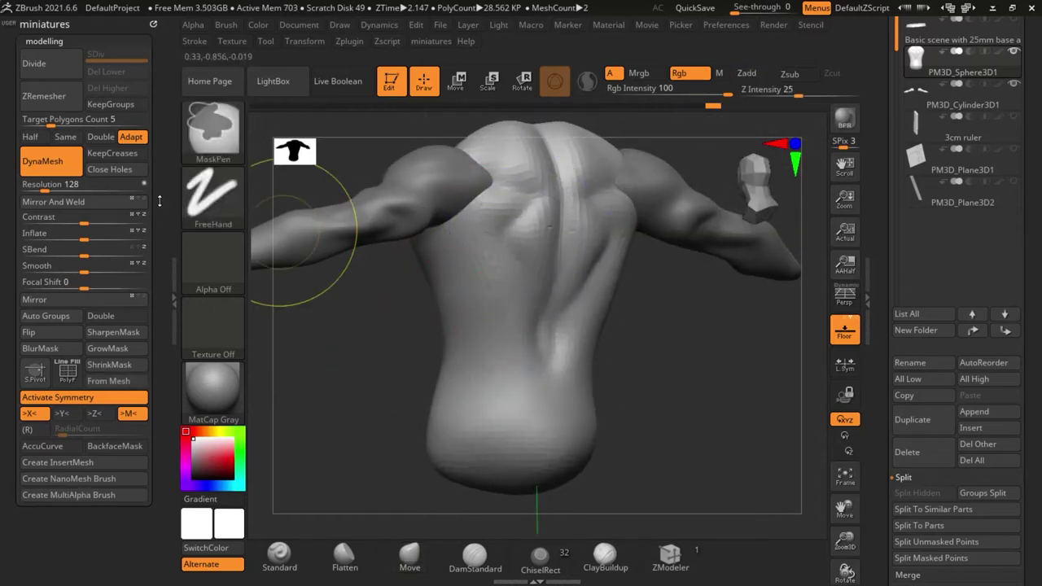
{"action": "left_click", "coordinate": [54, 103]}
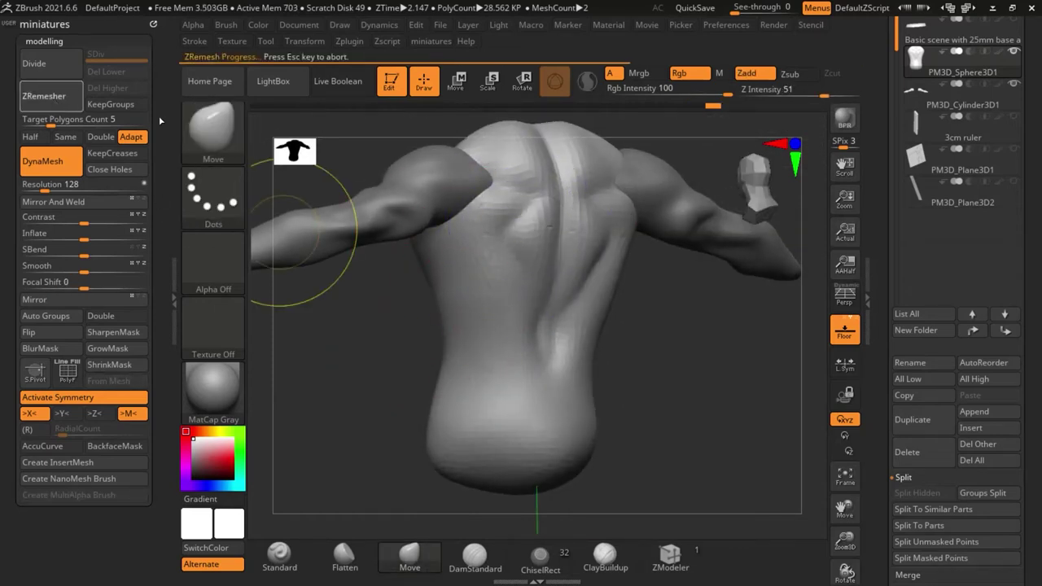
Resize the Move brush and reshape the neck base and upper chest of the torso from the front
{"action": "key", "text": "s"}
{"action": "key", "text": "s"}
{"action": "left_click_drag", "start_coordinate": [538, 304], "coordinate": [568, 290]}
{"action": "mouse_move", "coordinate": [395, 342]}
{"action": "left_mouse_down", "text": "alt"}
{"action": "mouse_move", "coordinate": [393, 393]}
{"action": "mouse_move", "coordinate": [437, 390]}
{"action": "left_mouse_up", "text": "alt"}
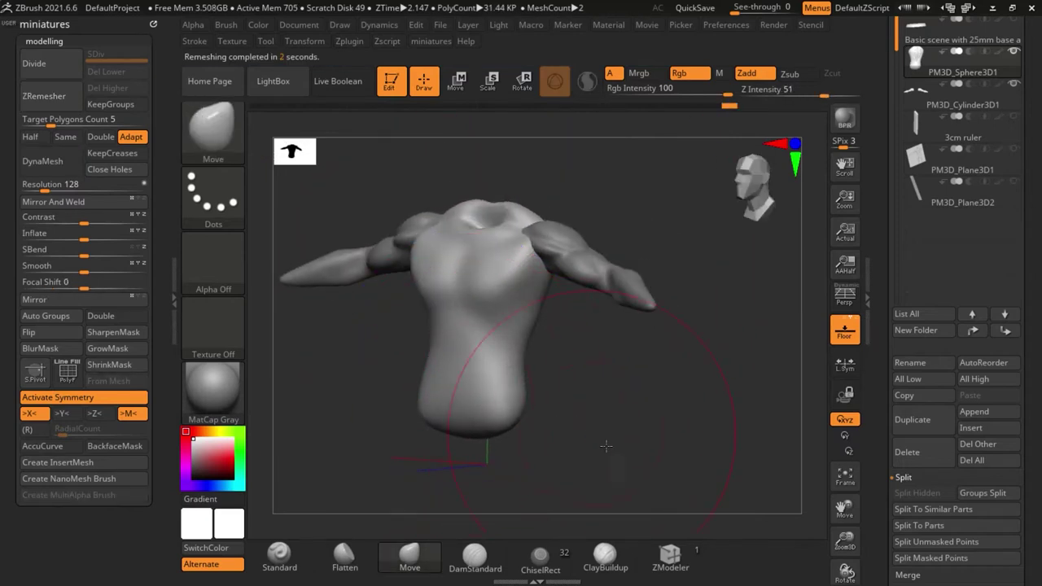
{"action": "left_click_drag", "start_coordinate": [605, 446], "coordinate": [561, 423]}
{"action": "right_click_drag", "start_coordinate": [477, 246], "coordinate": [448, 220], "text": "ctrl"}
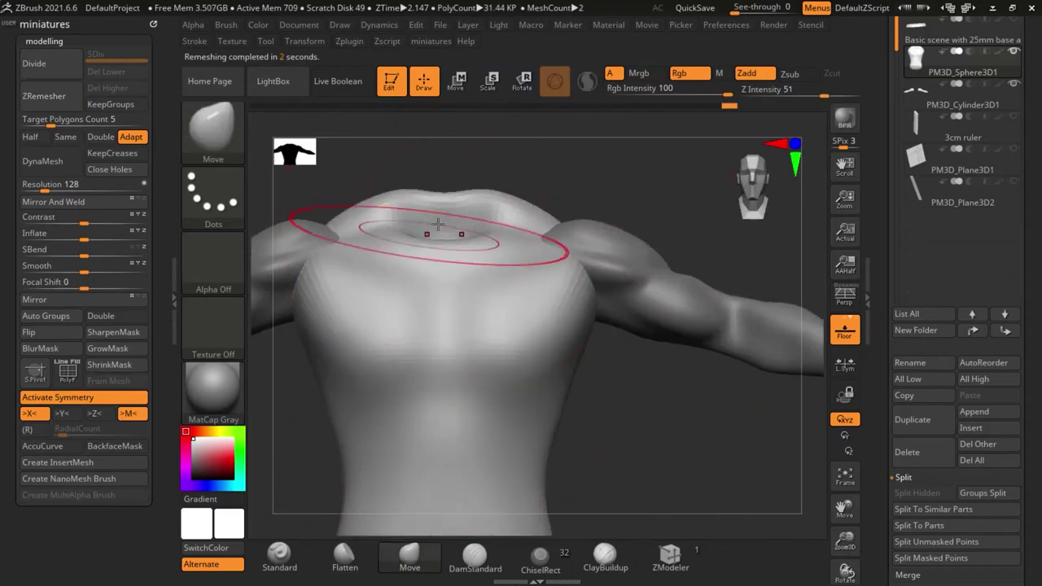
{"action": "left_click_drag", "start_coordinate": [376, 195], "coordinate": [436, 201]}
{"action": "left_click_drag", "start_coordinate": [666, 342], "coordinate": [675, 425]}
{"action": "mouse_move", "coordinate": [446, 194]}
{"action": "left_mouse_down"}
{"action": "mouse_move", "coordinate": [445, 168]}
{"action": "mouse_move", "coordinate": [444, 221]}
{"action": "left_mouse_up"}
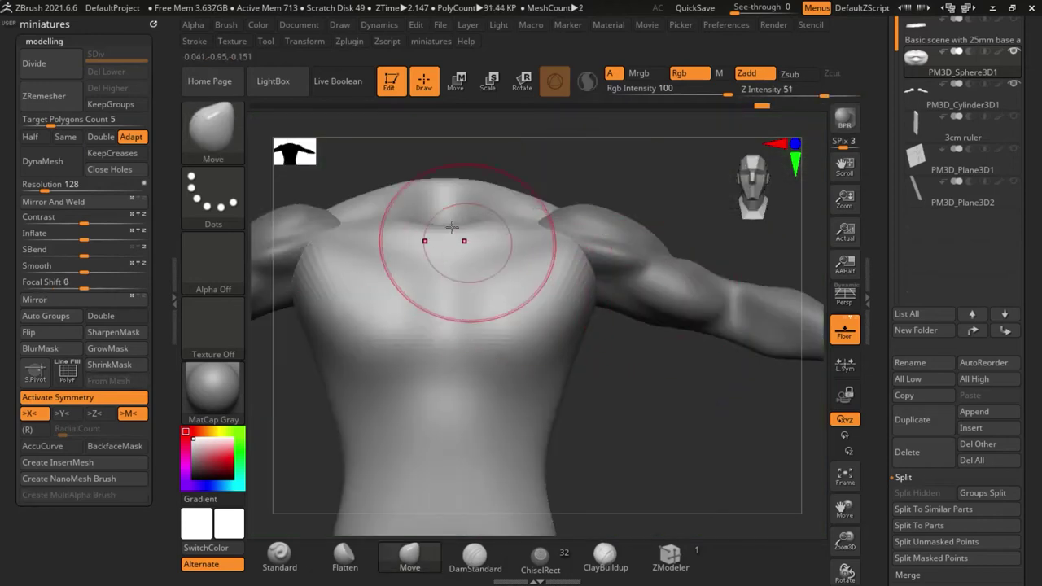
{"action": "left_click_drag", "start_coordinate": [464, 241], "coordinate": [468, 200]}
Show all subtools, including the body reference planes and base, and make the torso the active subtool
{"action": "scroll", "coordinate": [470, 198], "scroll_direction": "down", "scroll_amount": 4}
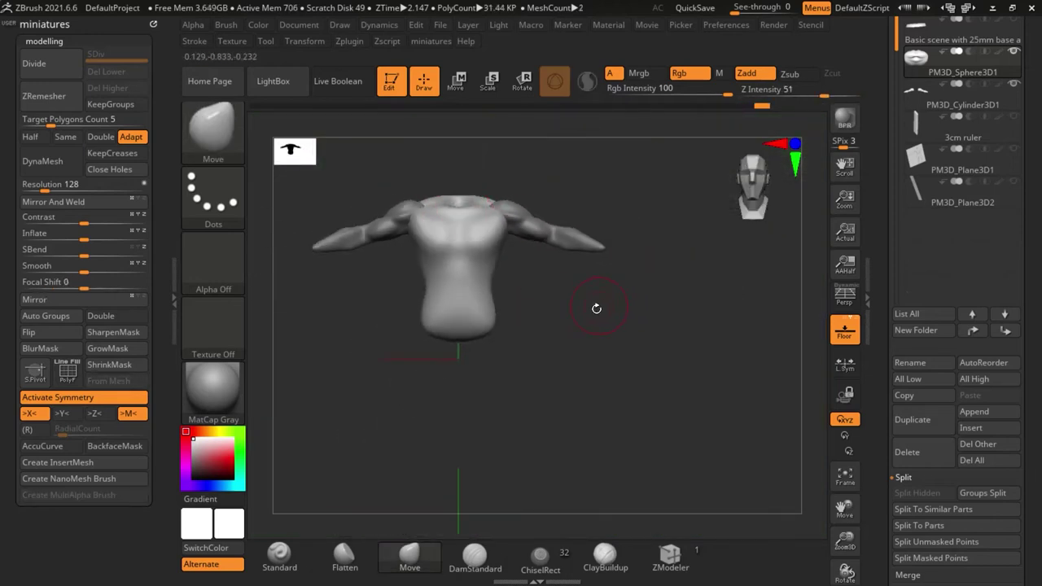
{"action": "scroll", "coordinate": [561, 261], "scroll_direction": "up", "scroll_amount": 1}
{"action": "left_click", "coordinate": [915, 125], "text": "shift"}
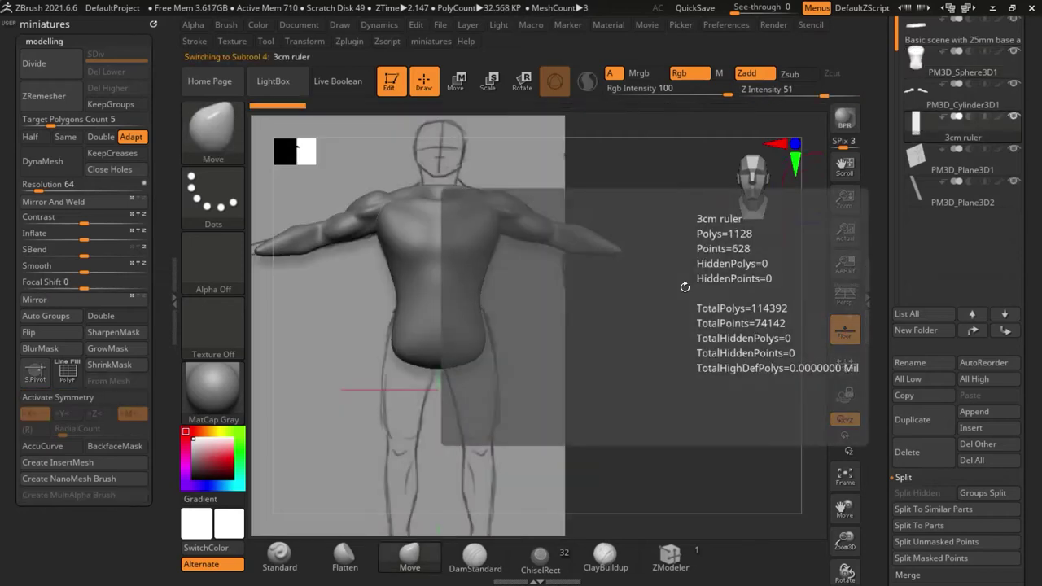
{"action": "right_click_drag", "start_coordinate": [445, 368], "coordinate": [498, 358], "text": "alt"}
{"action": "left_click", "coordinate": [497, 350], "text": "alt"}
{"action": "left_click_drag", "start_coordinate": [682, 419], "coordinate": [685, 388], "text": "alt"}
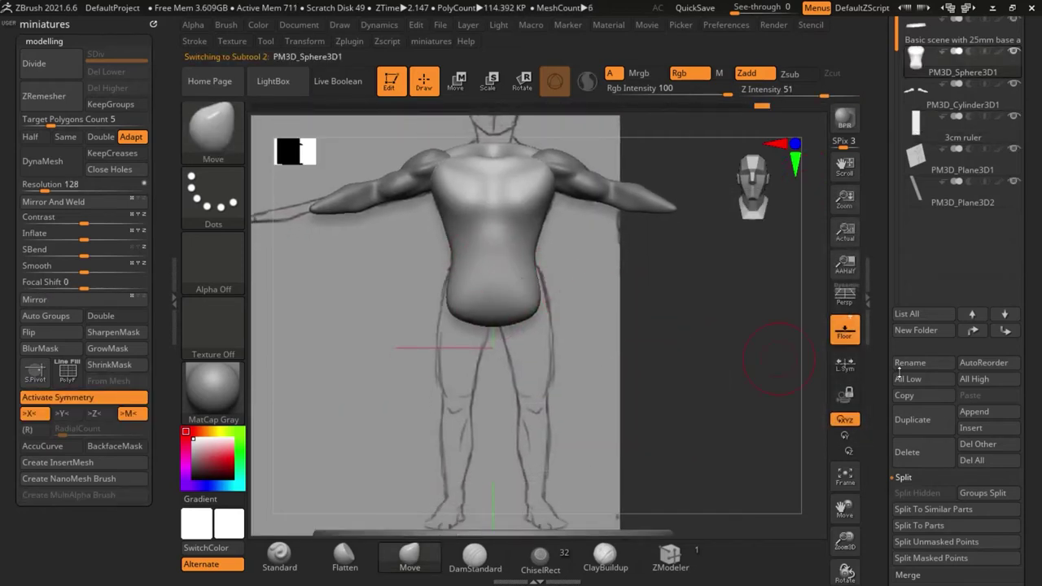
Insert a Cylinder3D subtool below the torso and scale it down uniformly to a small block between the legs
{"action": "left_click", "coordinate": [964, 428]}
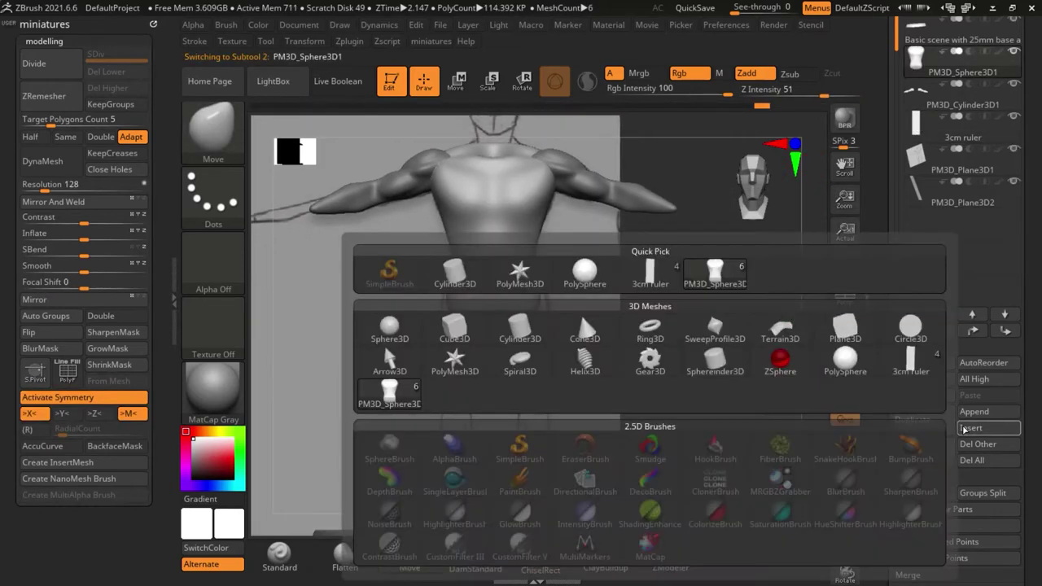
{"action": "left_click", "coordinate": [454, 273]}
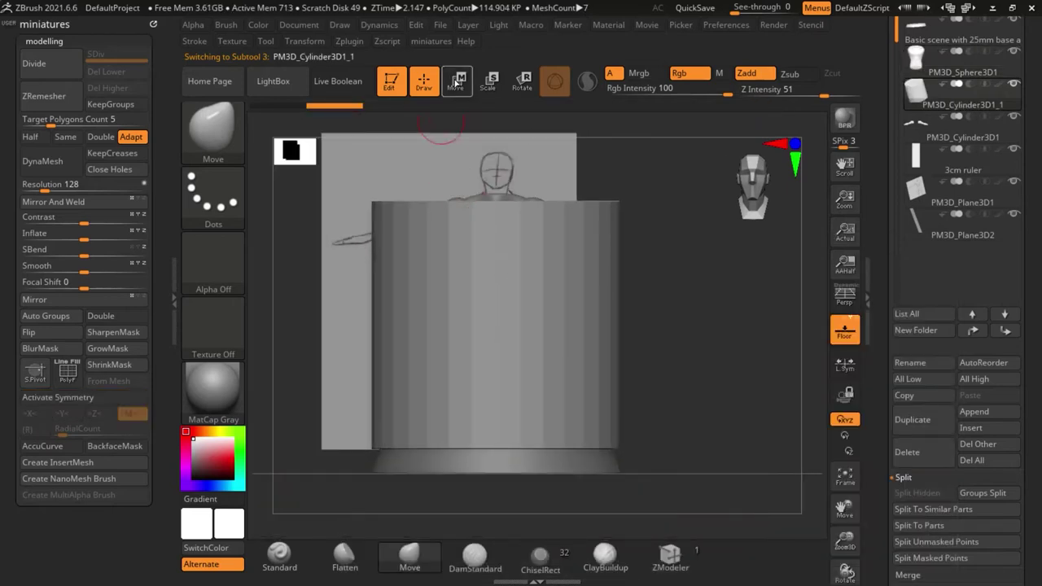
{"action": "left_click", "coordinate": [457, 80]}
{"action": "right_click_drag", "start_coordinate": [511, 277], "coordinate": [503, 324], "text": "ctrl"}
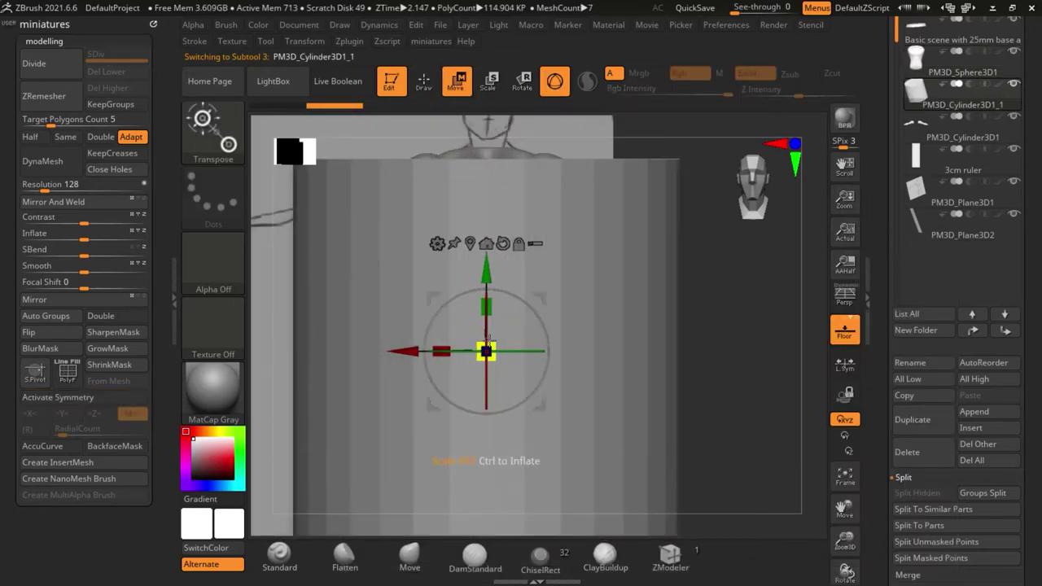
{"action": "left_click_drag", "start_coordinate": [490, 347], "coordinate": [303, 440]}
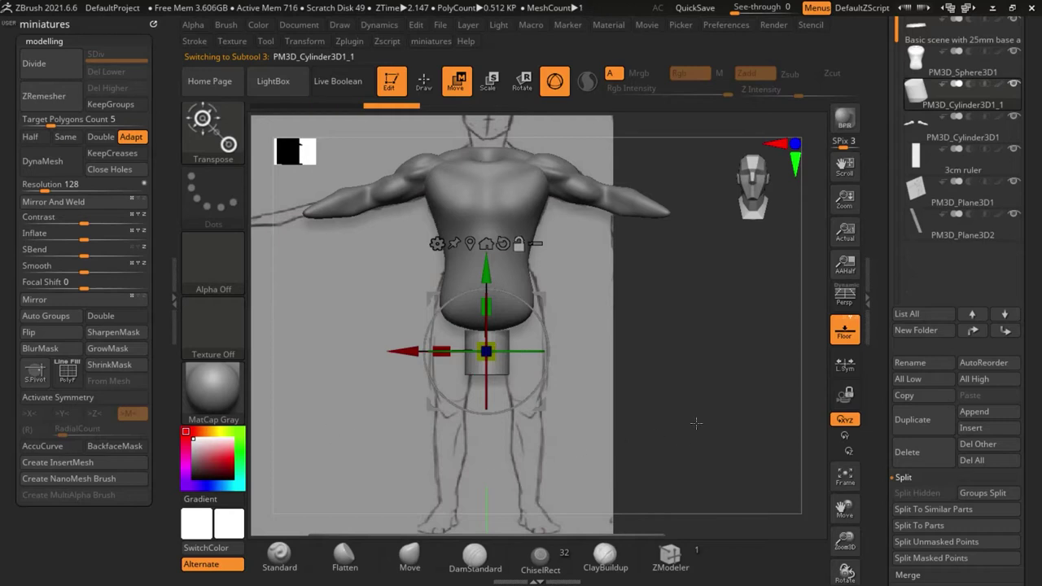
Move the cylinder over one leg of the front reference and stretch it vertically from hip to ankle
{"action": "right_click_drag", "start_coordinate": [696, 424], "coordinate": [722, 383], "text": "alt"}
{"action": "left_click_drag", "start_coordinate": [529, 318], "coordinate": [537, 323]}
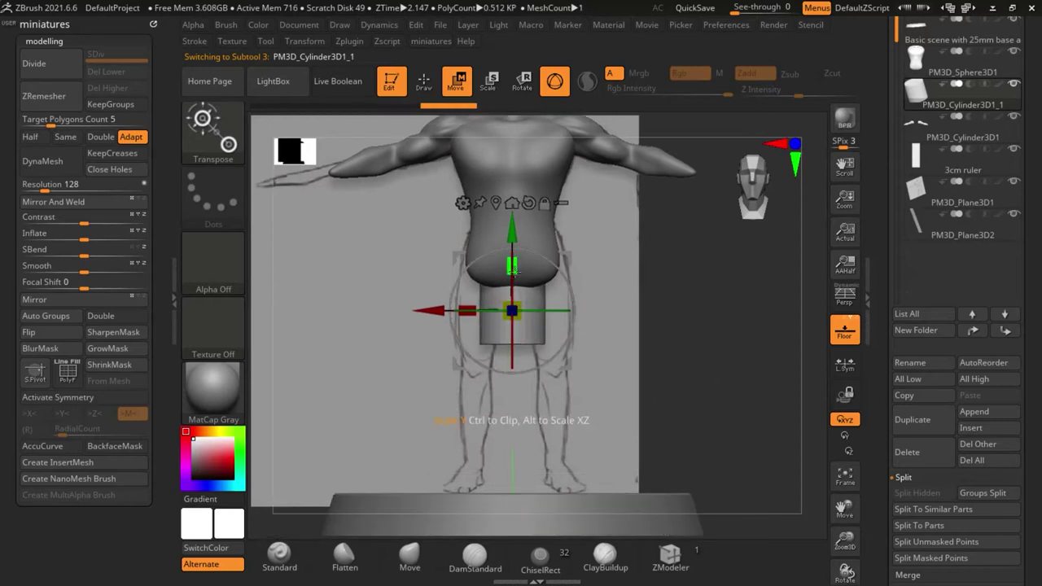
{"action": "left_click_drag", "start_coordinate": [565, 362], "coordinate": [528, 363]}
{"action": "mouse_move", "coordinate": [477, 253]}
{"action": "left_mouse_down"}
{"action": "mouse_move", "coordinate": [478, 209]}
{"action": "mouse_move", "coordinate": [477, 288]}
{"action": "mouse_move", "coordinate": [477, 261]}
{"action": "left_mouse_up"}
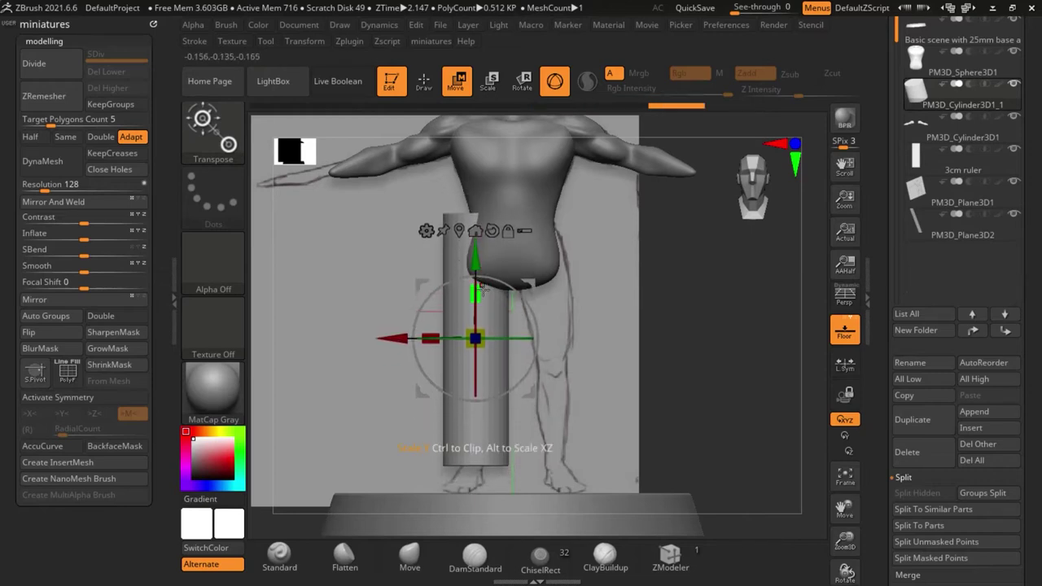
DynaMesh the leg cylinder at resolution 128 and round off both of its ends with the Smooth brush
{"action": "left_click", "coordinate": [62, 173]}
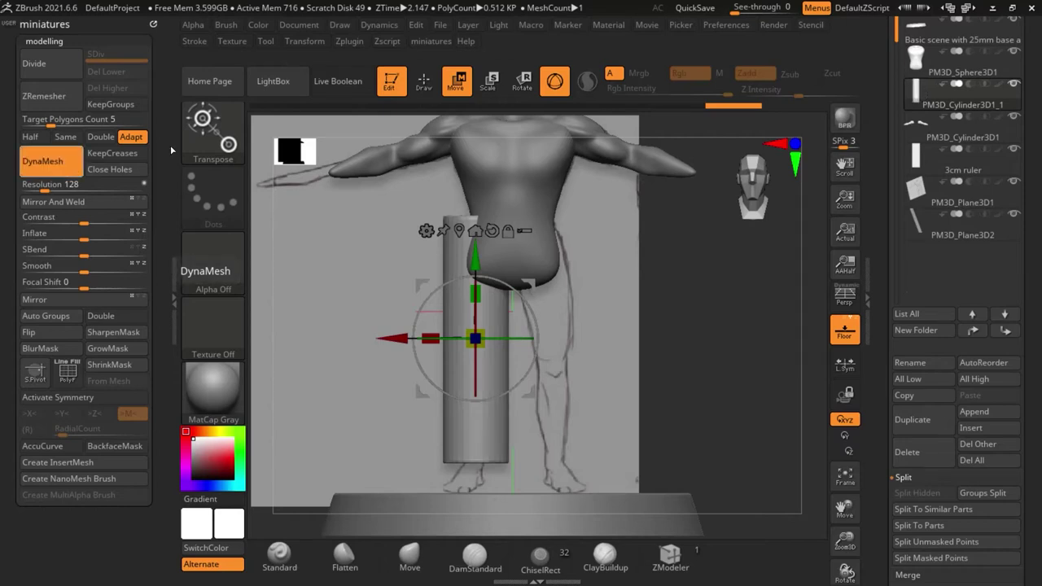
{"action": "left_click", "coordinate": [424, 82]}
{"action": "key", "text": "s"}
{"action": "left_click_drag", "start_coordinate": [465, 247], "coordinate": [482, 246]}
{"action": "key", "text": "shift"}
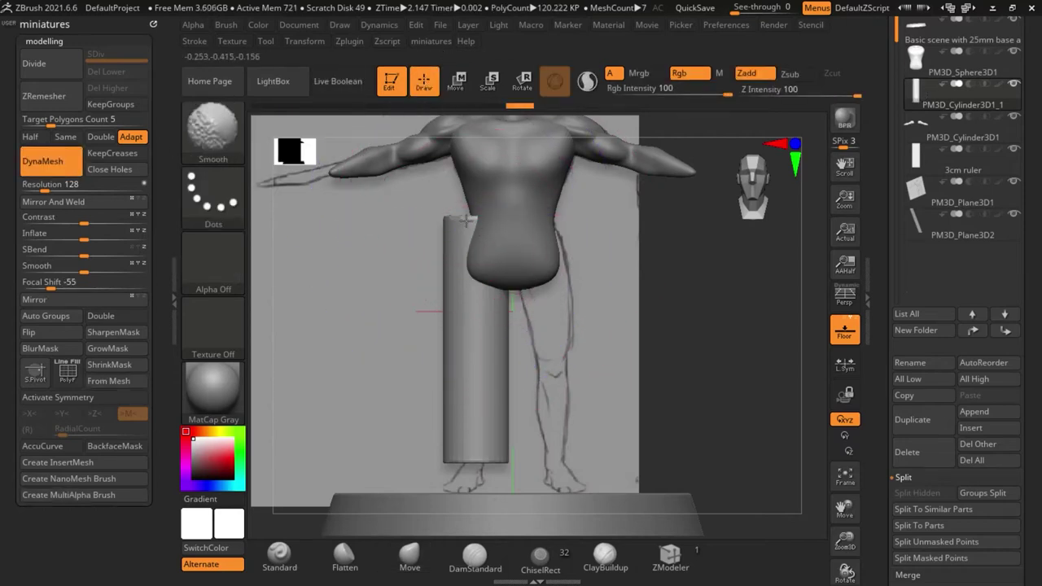
{"action": "key", "text": "s"}
{"action": "mouse_move", "coordinate": [535, 348]}
{"action": "left_mouse_down", "text": "shift"}
{"action": "mouse_move", "coordinate": [468, 415]}
{"action": "mouse_move", "coordinate": [477, 442]}
{"action": "left_mouse_up", "text": "shift"}
{"action": "key", "text": "shift"}
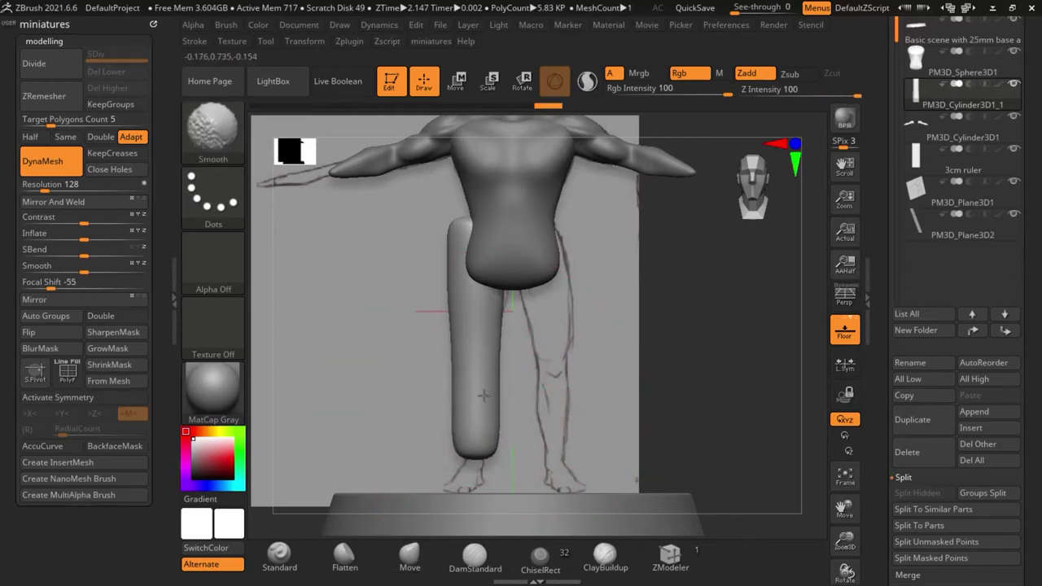
Shape the leg's thigh, knee, calf and ankle to the front reference sketch with the Move brush
{"action": "key", "text": "s"}
{"action": "left_click_drag", "start_coordinate": [518, 214], "coordinate": [525, 214]}
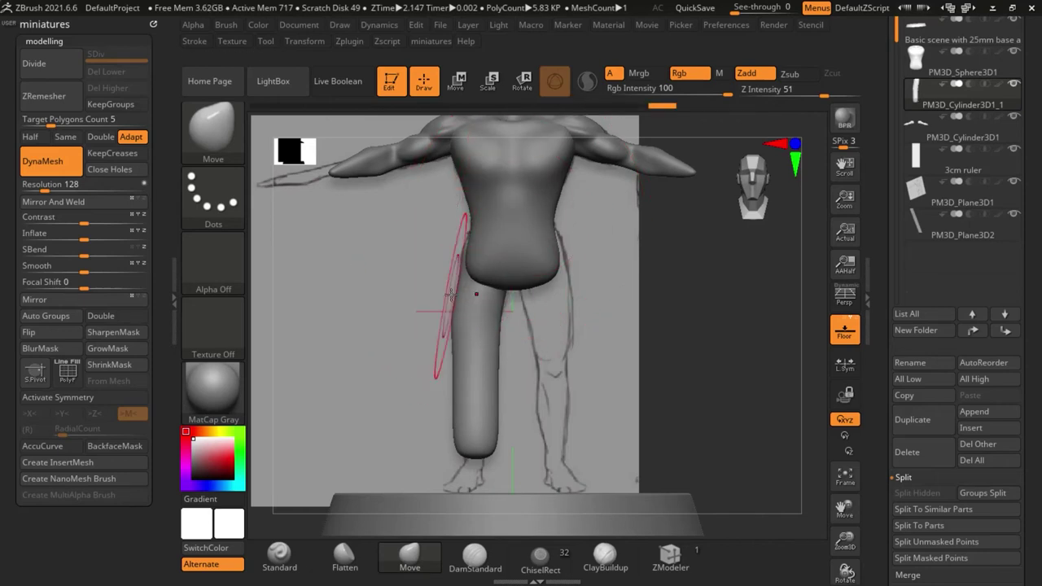
{"action": "scroll", "coordinate": [459, 321], "scroll_direction": "up", "scroll_amount": 3}
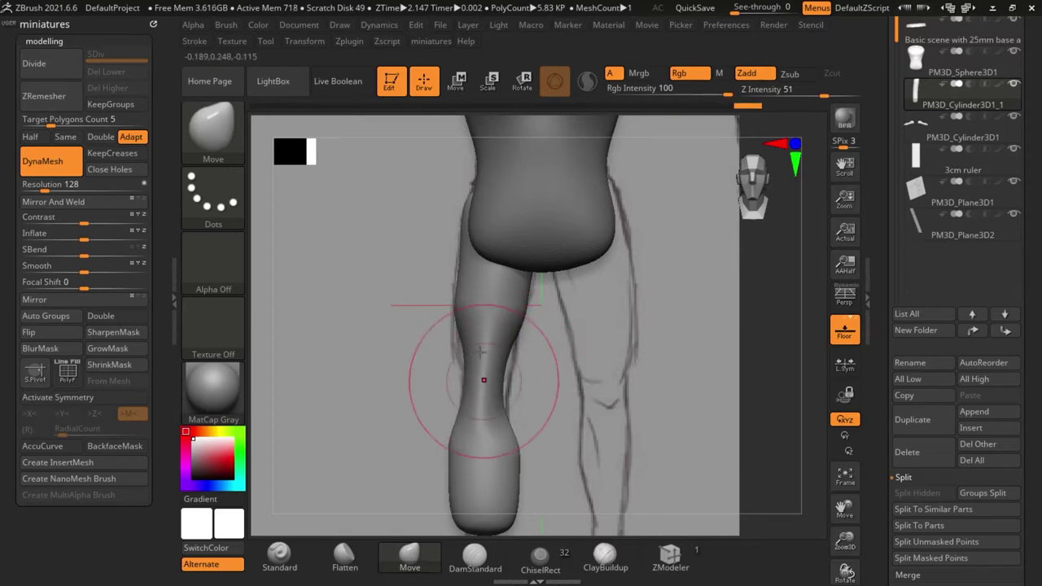
{"action": "left_click_drag", "start_coordinate": [798, 395], "coordinate": [777, 246], "text": "alt"}
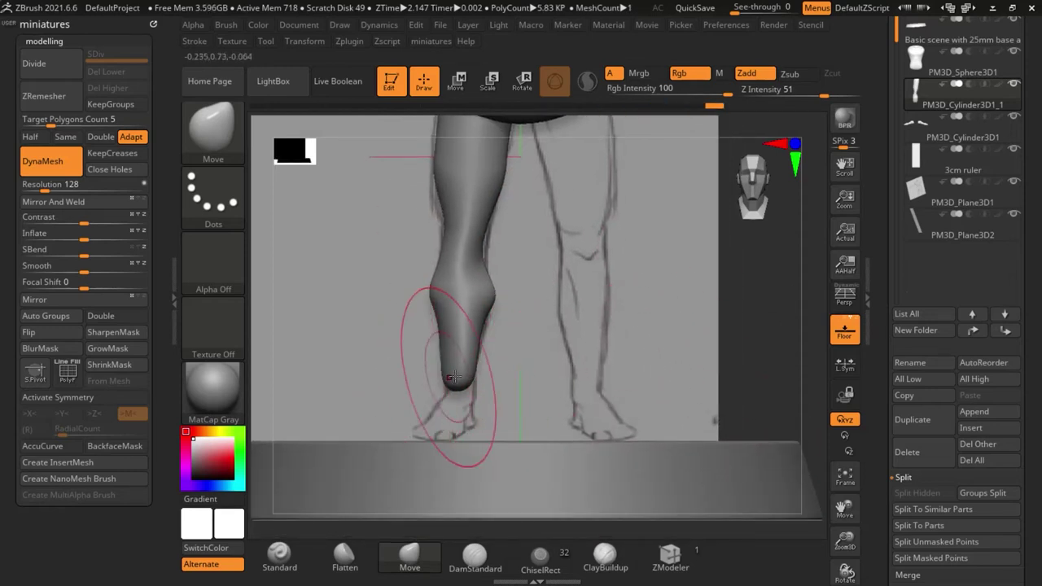
{"action": "scroll", "coordinate": [456, 363], "scroll_direction": "down", "scroll_amount": 3}
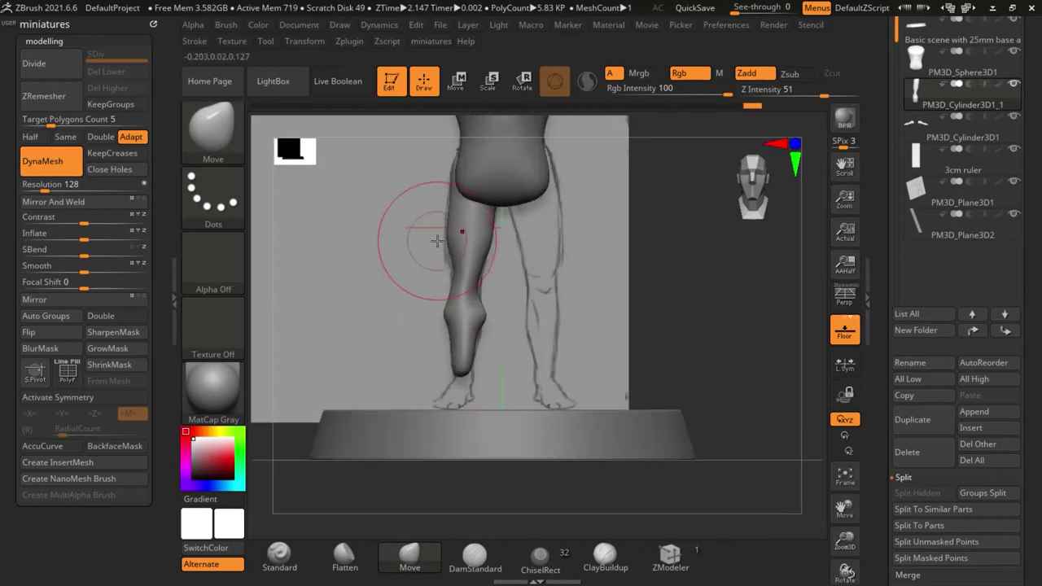
{"action": "scroll", "coordinate": [437, 236], "scroll_direction": "up", "scroll_amount": 5}
{"action": "left_click_drag", "start_coordinate": [462, 262], "coordinate": [448, 280]}
{"action": "scroll", "coordinate": [540, 320], "scroll_direction": "down", "scroll_amount": 4}
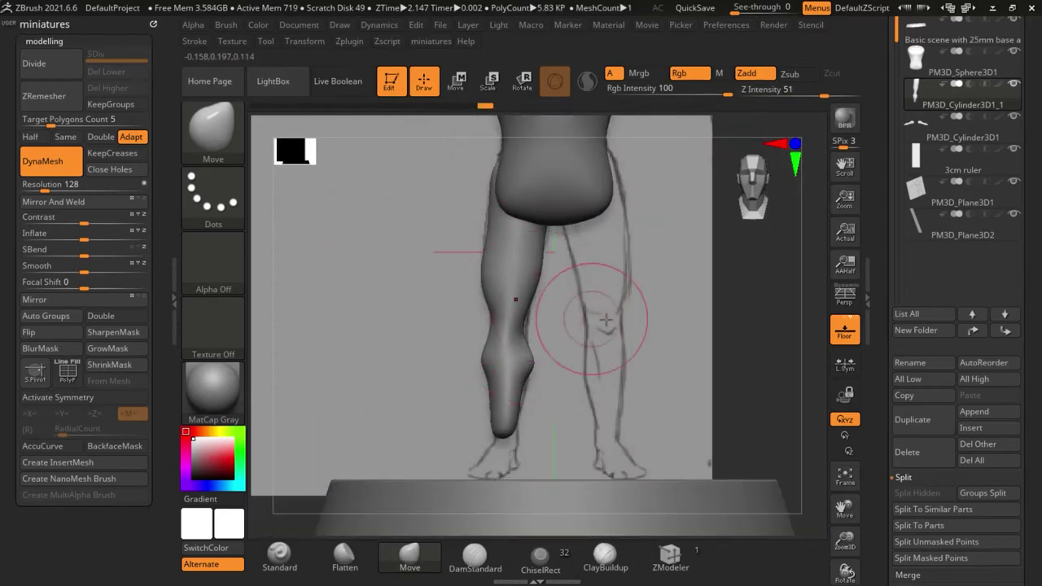
Taper the lower leg and form the calf and back of the knee against the side reference with the Move brush
{"action": "left_click_drag", "start_coordinate": [729, 360], "coordinate": [366, 363]}
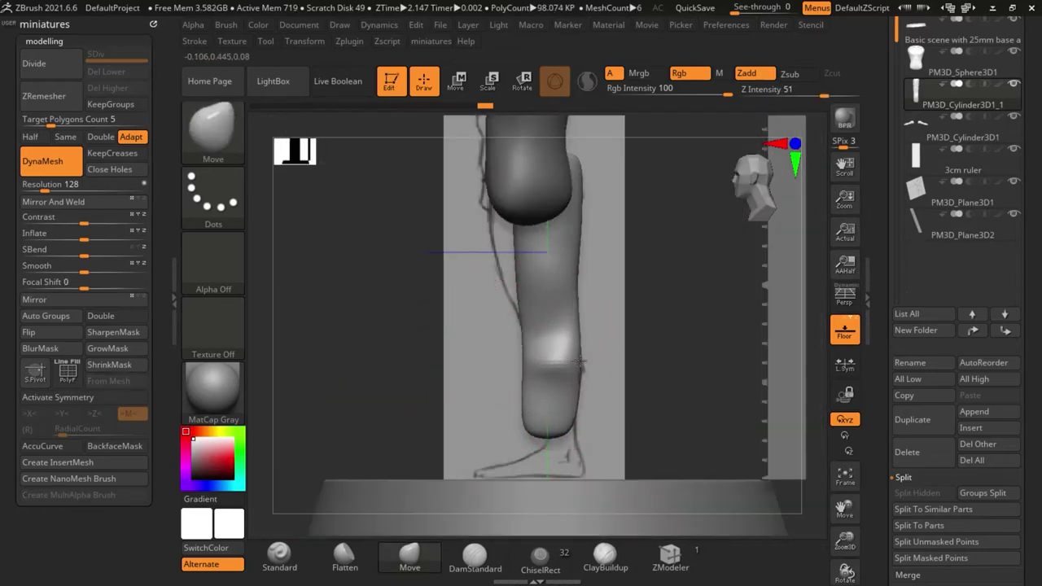
{"action": "scroll", "coordinate": [573, 375], "scroll_direction": "up", "scroll_amount": 4}
{"action": "key", "text": "s"}
{"action": "left_click_drag", "start_coordinate": [570, 374], "coordinate": [564, 374]}
{"action": "left_click_drag", "start_coordinate": [564, 465], "coordinate": [569, 503]}
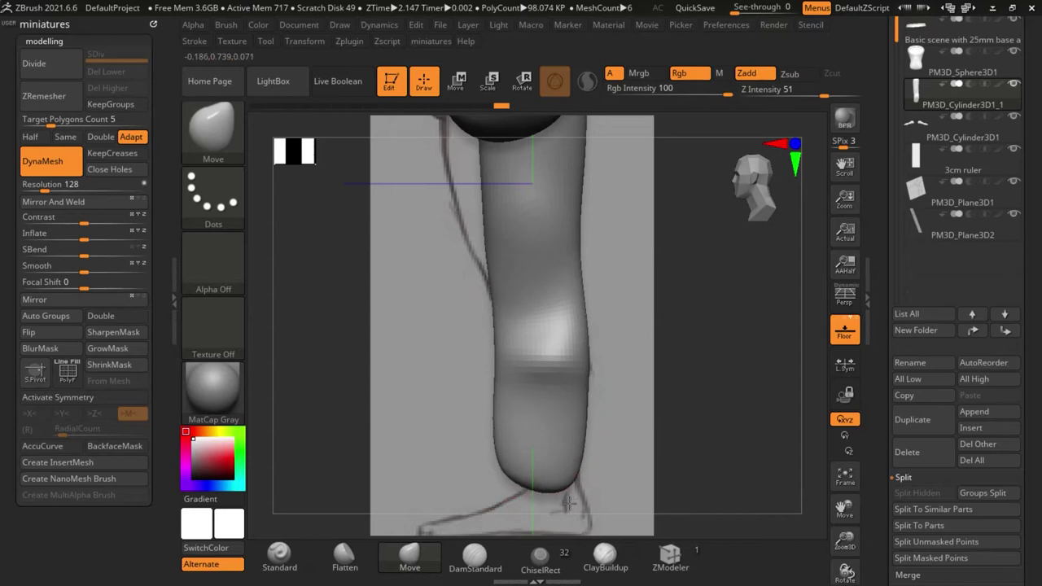
{"action": "left_click_drag", "start_coordinate": [500, 461], "coordinate": [534, 457]}
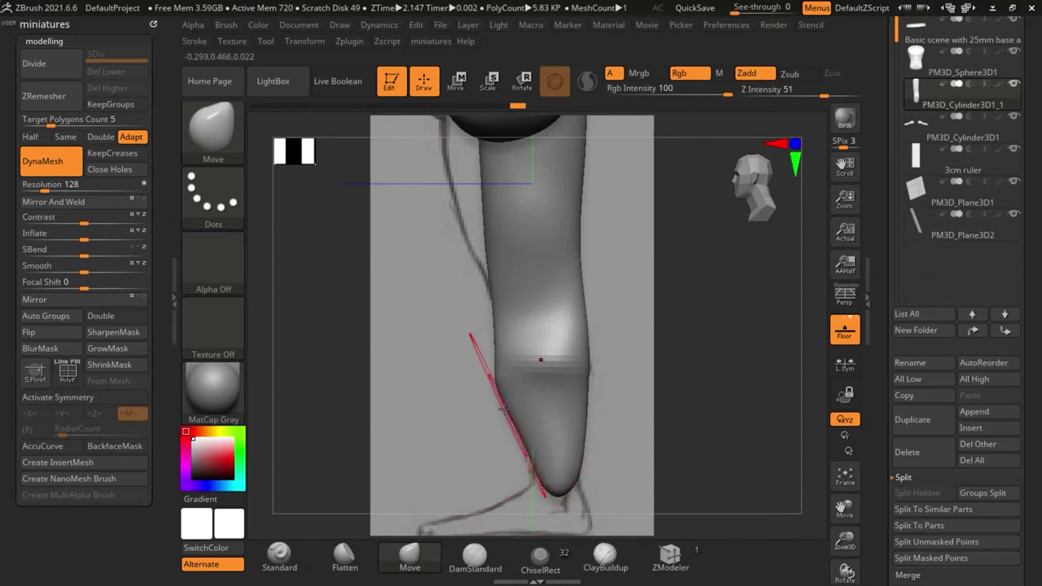
{"action": "mouse_move", "coordinate": [520, 396]}
{"action": "left_mouse_down"}
{"action": "mouse_move", "coordinate": [520, 378]}
{"action": "mouse_move", "coordinate": [527, 401]}
{"action": "left_mouse_up"}
{"action": "key", "text": "s"}
{"action": "mouse_move", "coordinate": [586, 412]}
{"action": "left_mouse_down"}
{"action": "mouse_move", "coordinate": [576, 383]}
{"action": "mouse_move", "coordinate": [596, 373]}
{"action": "left_mouse_up"}
{"action": "left_click_drag", "start_coordinate": [583, 306], "coordinate": [570, 301]}
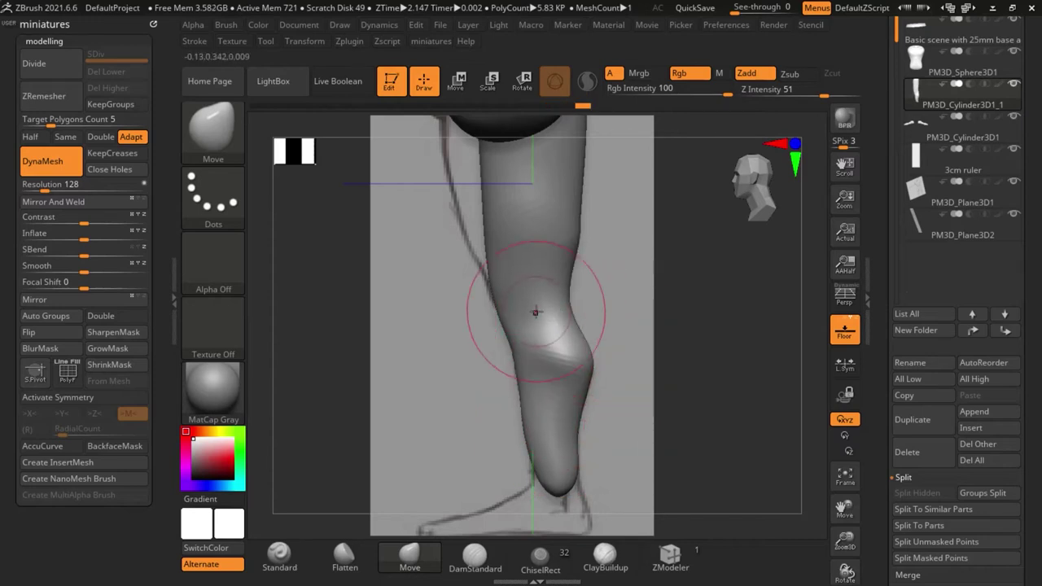
Pull the upper thigh forward from the side and fill out its outer contour from the front with the Move brush
{"action": "mouse_move", "coordinate": [535, 312]}
{"action": "right_mouse_down", "text": "ctrl"}
{"action": "mouse_move", "coordinate": [441, 212]}
{"action": "mouse_move", "coordinate": [521, 269]}
{"action": "right_mouse_up", "text": "ctrl"}
{"action": "mouse_move", "coordinate": [551, 221]}
{"action": "left_mouse_down"}
{"action": "mouse_move", "coordinate": [520, 204]}
{"action": "mouse_move", "coordinate": [455, 205]}
{"action": "left_mouse_up"}
{"action": "right_click_drag", "start_coordinate": [490, 236], "coordinate": [471, 202], "text": "ctrl"}
{"action": "right_click_drag", "start_coordinate": [285, 287], "coordinate": [468, 320]}
{"action": "right_click_drag", "start_coordinate": [622, 348], "coordinate": [721, 321]}
{"action": "right_click_drag", "start_coordinate": [525, 238], "coordinate": [531, 259], "text": "ctrl"}
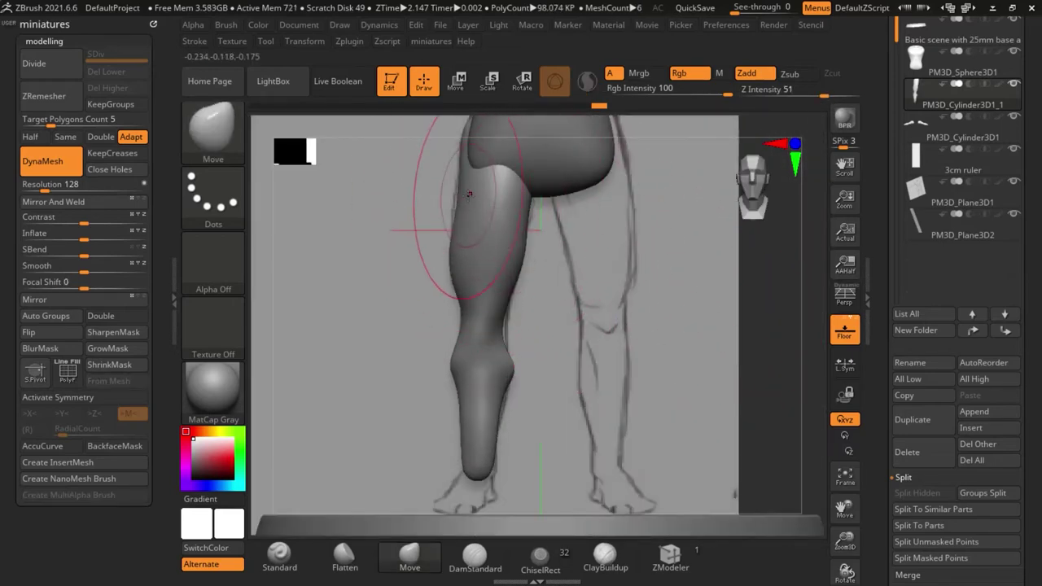
{"action": "left_click_drag", "start_coordinate": [469, 209], "coordinate": [462, 205]}
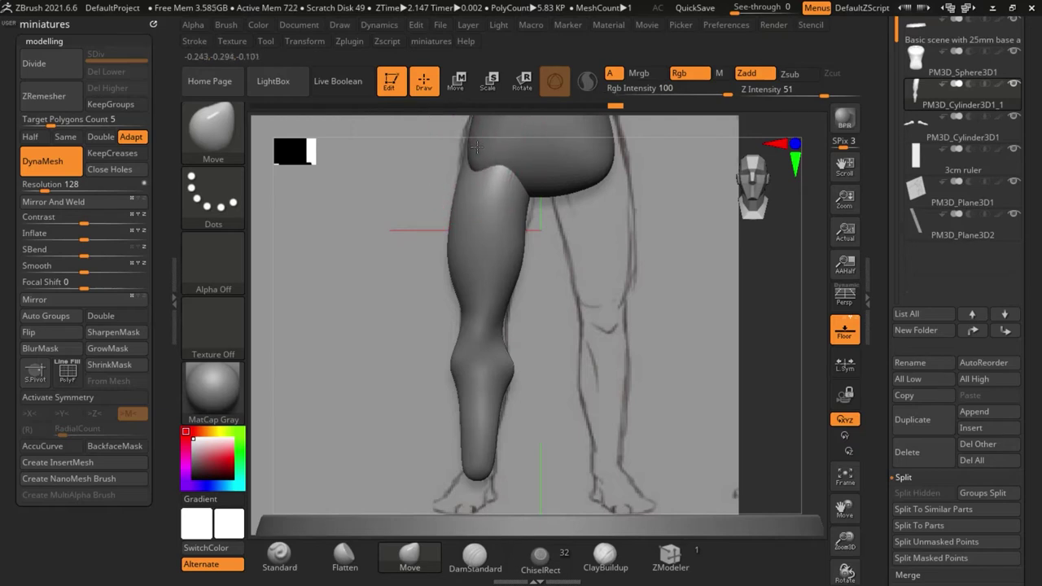
Refine the outer thigh and knee contours of the leg against the front reference sketch with the Move brush
{"action": "right_click_drag", "start_coordinate": [463, 168], "coordinate": [461, 152], "text": "ctrl"}
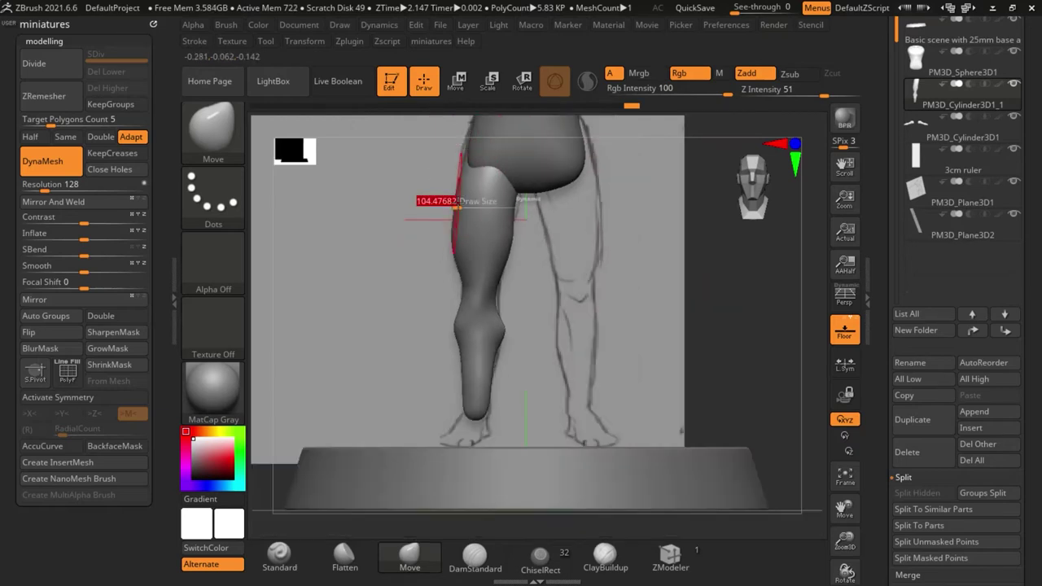
{"action": "mouse_move", "coordinate": [743, 328]}
{"action": "left_mouse_down"}
{"action": "mouse_move", "coordinate": [667, 328]}
{"action": "mouse_move", "coordinate": [656, 289]}
{"action": "mouse_move", "coordinate": [686, 299]}
{"action": "left_mouse_up"}
{"action": "right_click_drag", "start_coordinate": [516, 290], "coordinate": [510, 283], "text": "ctrl"}
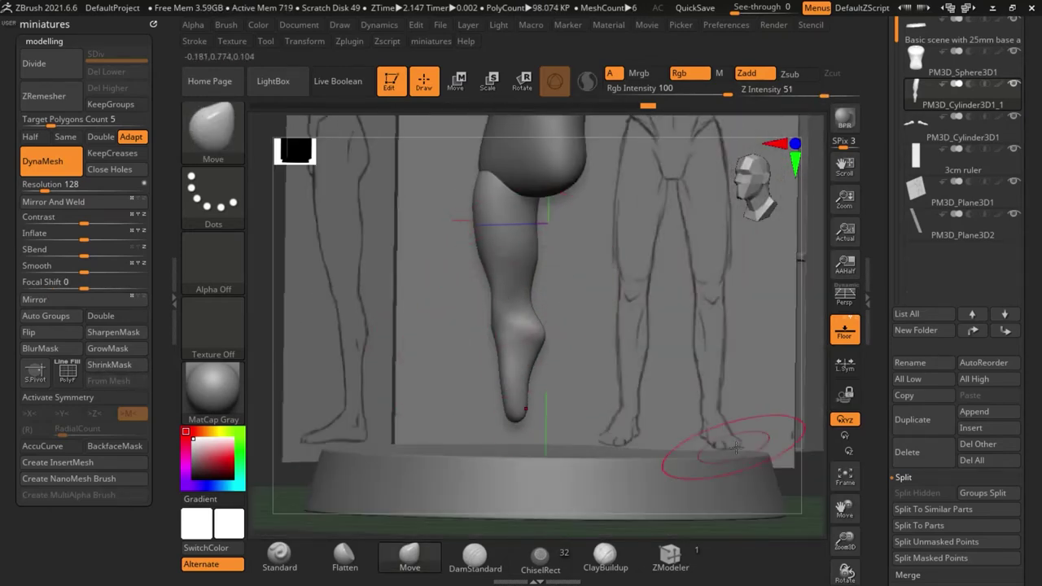
{"action": "left_click_drag", "start_coordinate": [719, 522], "coordinate": [769, 525]}
{"action": "left_click_drag", "start_coordinate": [717, 351], "coordinate": [692, 346]}
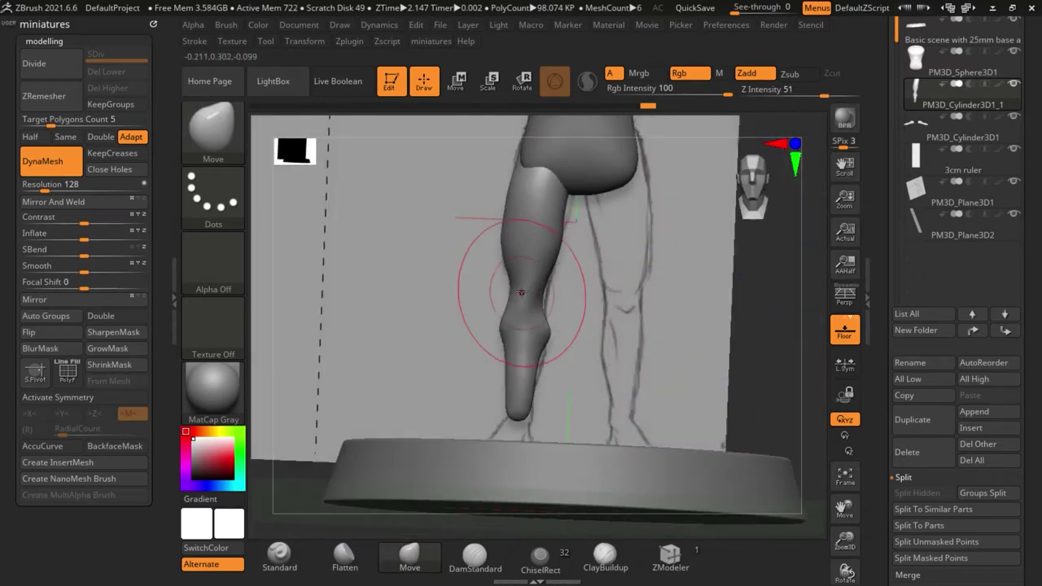
{"action": "right_click_drag", "start_coordinate": [521, 293], "coordinate": [525, 383], "text": "ctrl"}
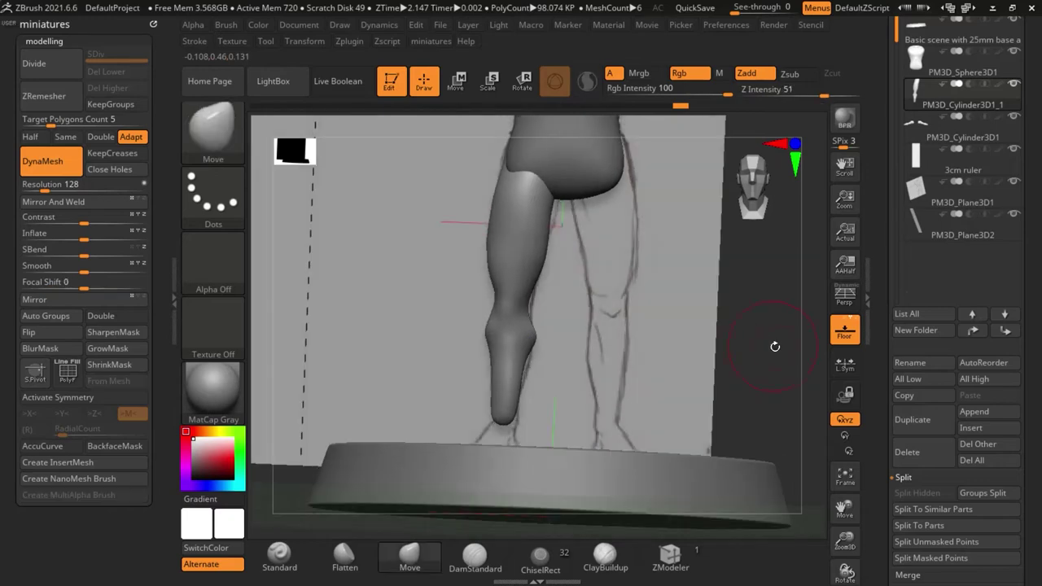
{"action": "left_click_drag", "start_coordinate": [774, 347], "coordinate": [516, 342]}
Adjust the front of the upper thigh to match the side reference sketch with the Move brush
{"action": "right_click_drag", "start_coordinate": [516, 407], "coordinate": [497, 326], "text": "ctrl"}
{"action": "key", "text": "s"}
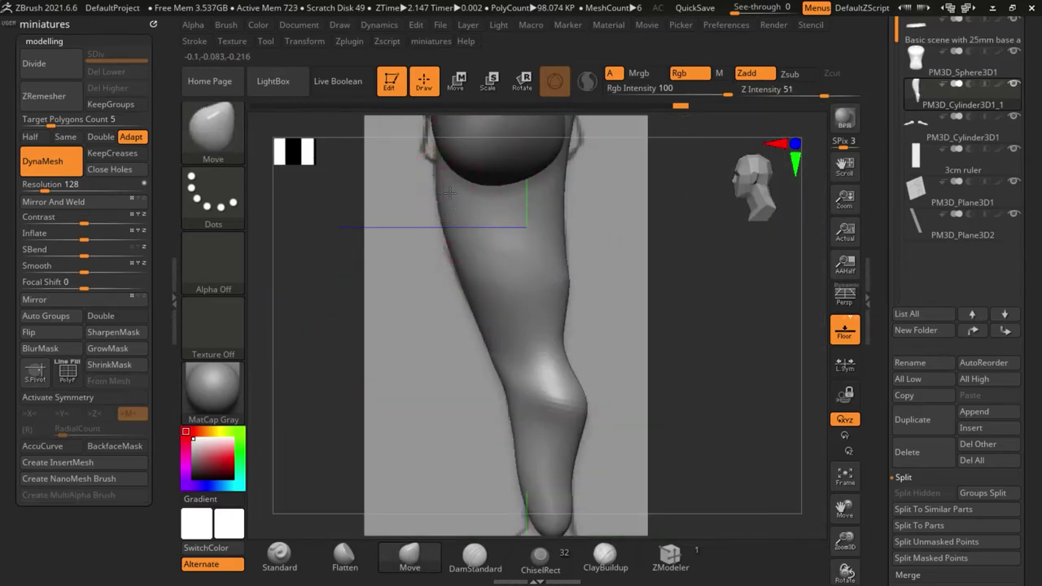
{"action": "left_click_drag", "start_coordinate": [449, 193], "coordinate": [456, 195]}
{"action": "right_click_drag", "start_coordinate": [643, 281], "coordinate": [697, 247], "text": "ctrl"}
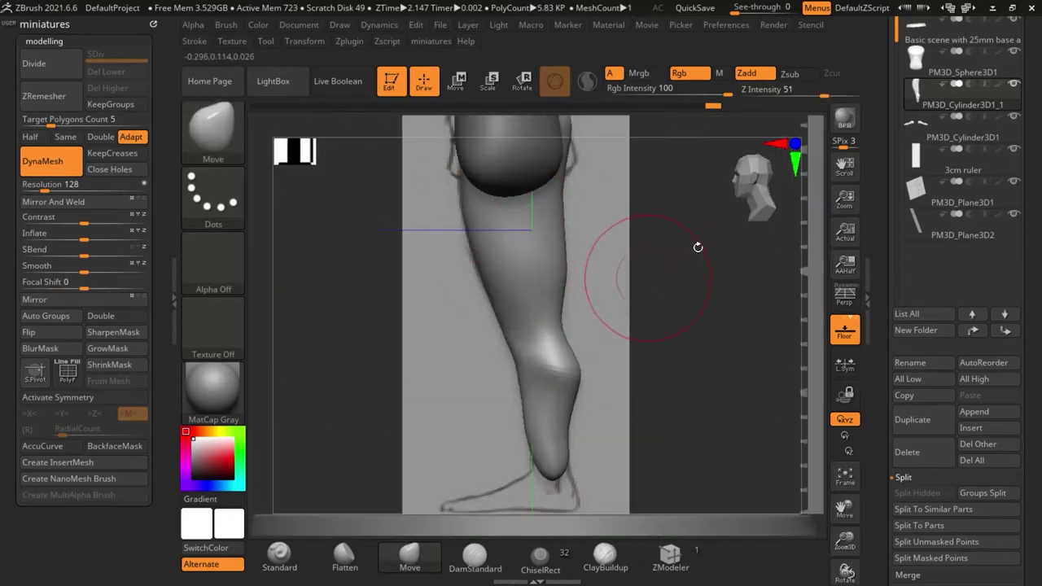
Isolate the leg and carve a crease across the back of the upper thigh below the buttock with the DamStandard brush
{"action": "left_click", "coordinate": [1013, 84], "text": "shift"}
{"action": "left_click_drag", "start_coordinate": [774, 279], "coordinate": [647, 335]}
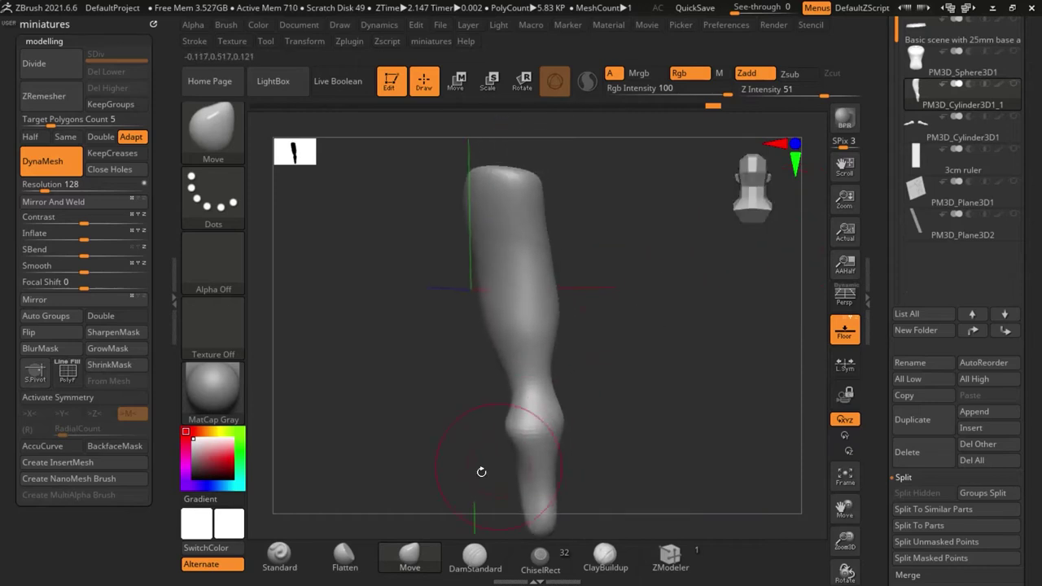
{"action": "left_click", "coordinate": [474, 557]}
{"action": "right_click_drag", "start_coordinate": [513, 226], "coordinate": [552, 267], "text": "ctrl"}
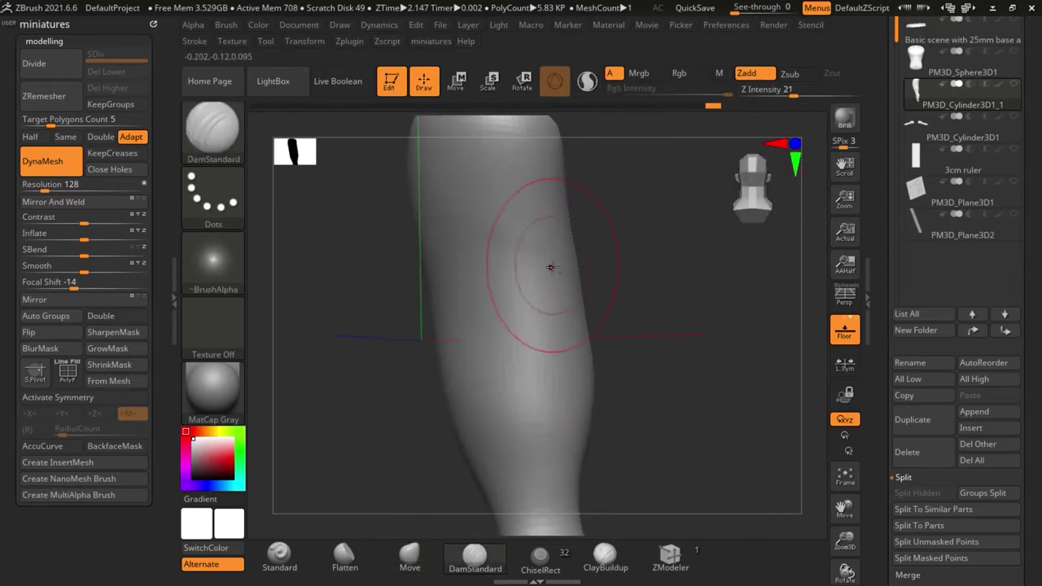
{"action": "left_click_drag", "start_coordinate": [548, 260], "coordinate": [523, 256], "text": "shift"}
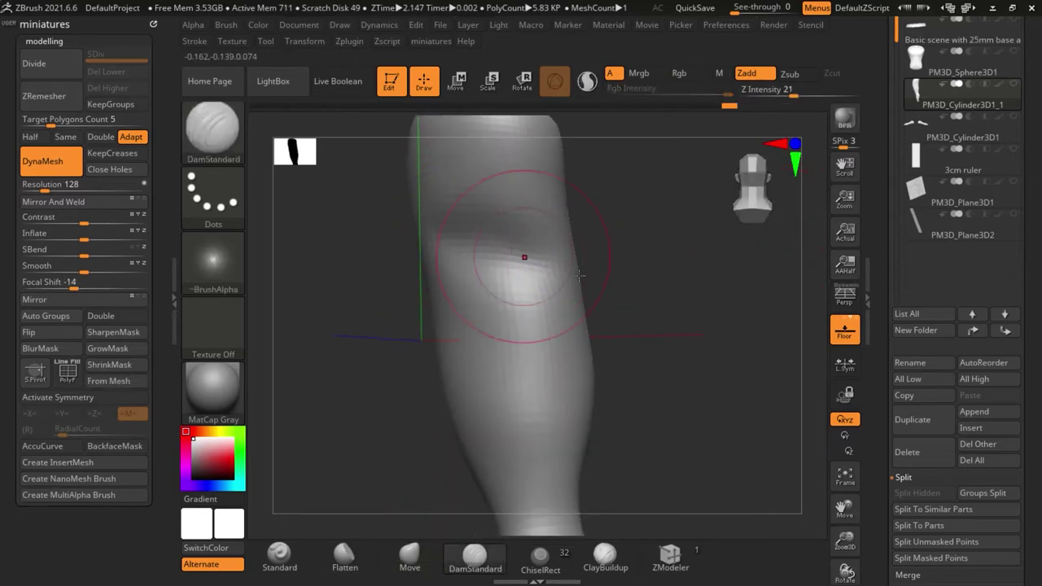
{"action": "right_click_drag", "start_coordinate": [523, 256], "coordinate": [567, 269]}
Pull out and round the buttock above the crease on the isolated leg with the Move brush
{"action": "left_click", "coordinate": [411, 555]}
{"action": "mouse_move", "coordinate": [476, 424]}
{"action": "right_mouse_down", "text": "ctrl"}
{"action": "mouse_move", "coordinate": [484, 351]}
{"action": "mouse_move", "coordinate": [396, 328]}
{"action": "right_mouse_up", "text": "ctrl"}
{"action": "left_click_drag", "start_coordinate": [457, 213], "coordinate": [437, 216]}
{"action": "left_click_drag", "start_coordinate": [514, 159], "coordinate": [510, 166]}
{"action": "right_click_drag", "start_coordinate": [511, 171], "coordinate": [563, 213]}
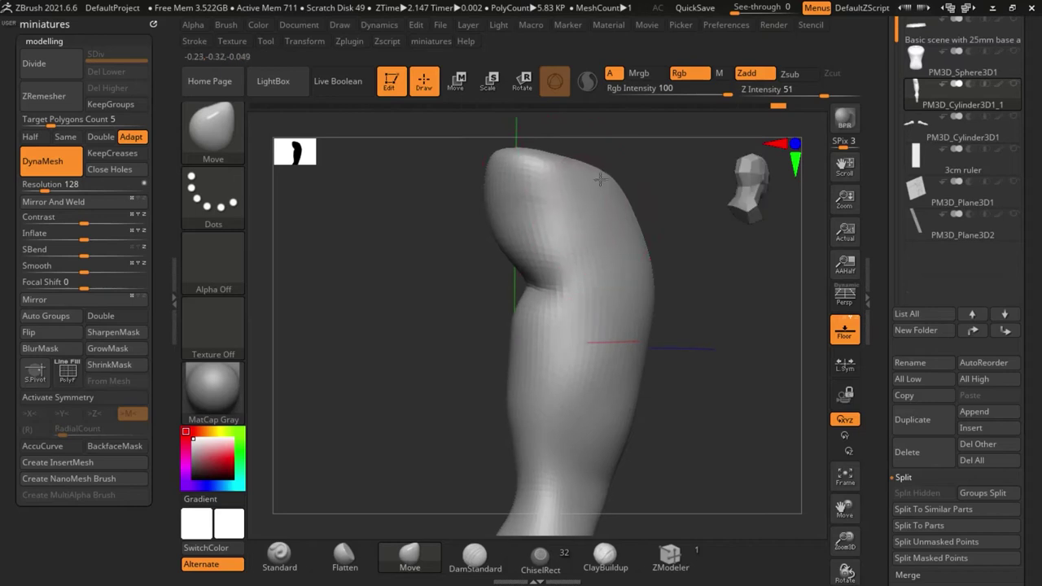
{"action": "right_click_drag", "start_coordinate": [488, 399], "coordinate": [444, 334], "text": "ctrl"}
Scrub through the undo history of the leg and of the torso, showing all the subtools again in between
{"action": "left_click_drag", "start_coordinate": [598, 107], "coordinate": [770, 108]}
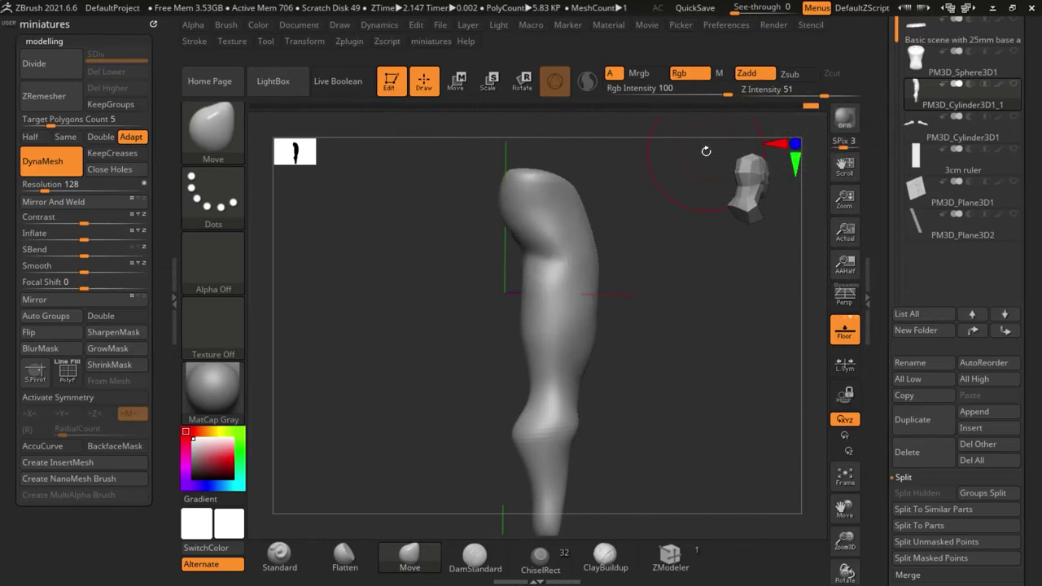
{"action": "left_click", "coordinate": [1013, 84], "text": "shift"}
{"action": "mouse_move", "coordinate": [497, 282]}
{"action": "right_mouse_down", "text": "ctrl"}
{"action": "mouse_move", "coordinate": [584, 364]}
{"action": "mouse_move", "coordinate": [498, 262]}
{"action": "right_mouse_up", "text": "ctrl"}
{"action": "key", "text": "f"}
{"action": "left_click", "coordinate": [558, 227], "text": "alt"}
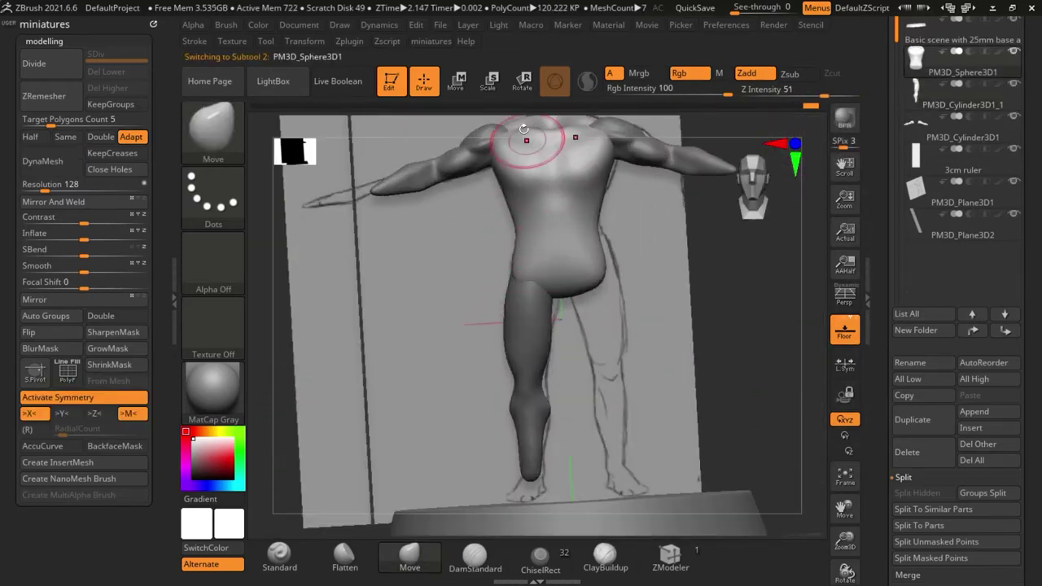
{"action": "left_click", "coordinate": [468, 107]}
{"action": "mouse_move", "coordinate": [469, 107]}
{"action": "left_mouse_down"}
{"action": "mouse_move", "coordinate": [745, 105]}
{"action": "mouse_move", "coordinate": [286, 111]}
{"action": "mouse_move", "coordinate": [766, 101]}
{"action": "left_mouse_up"}
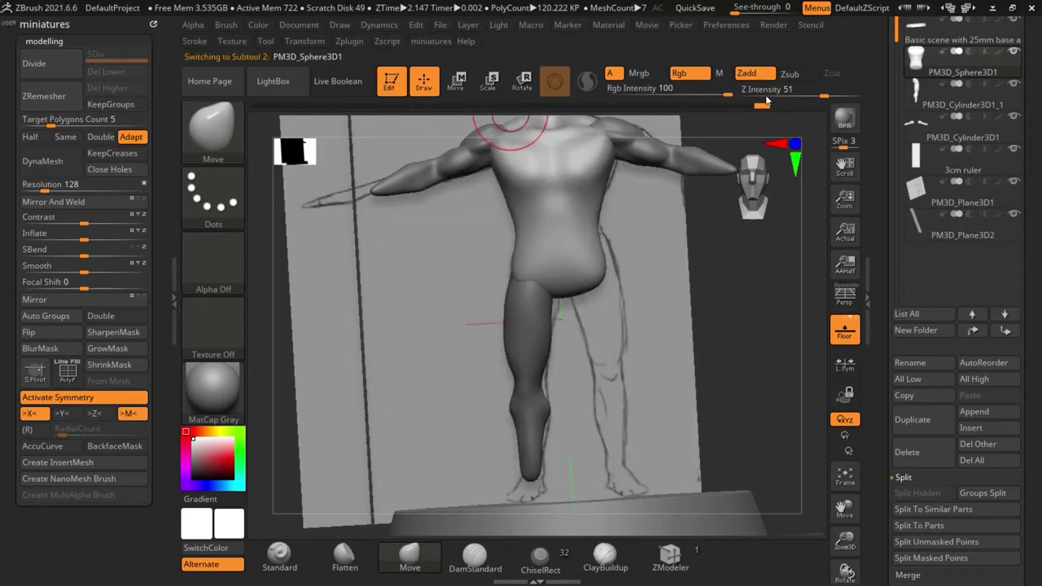
Reselect the leg and shape its upper thigh and hip where they meet the pelvis, using the Move brush
{"action": "left_click", "coordinate": [536, 333], "text": "alt"}
{"action": "left_click_drag", "start_coordinate": [692, 354], "coordinate": [707, 354], "text": "shift"}
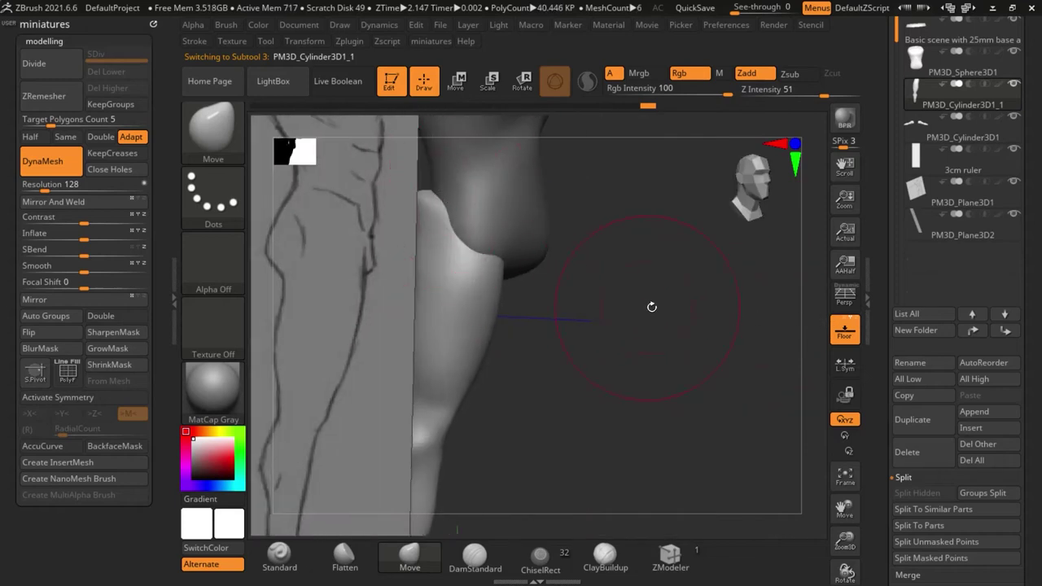
{"action": "key", "text": "shift"}
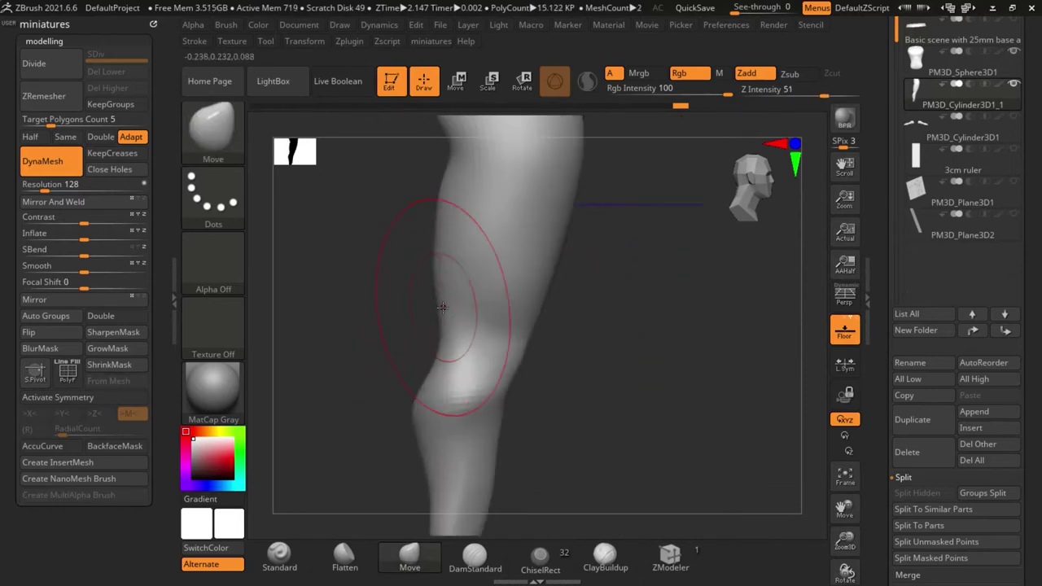
{"action": "mouse_move", "coordinate": [514, 342]}
{"action": "right_mouse_down", "text": "ctrl"}
{"action": "mouse_move", "coordinate": [486, 365]}
{"action": "mouse_move", "coordinate": [537, 226]}
{"action": "right_mouse_up", "text": "ctrl"}
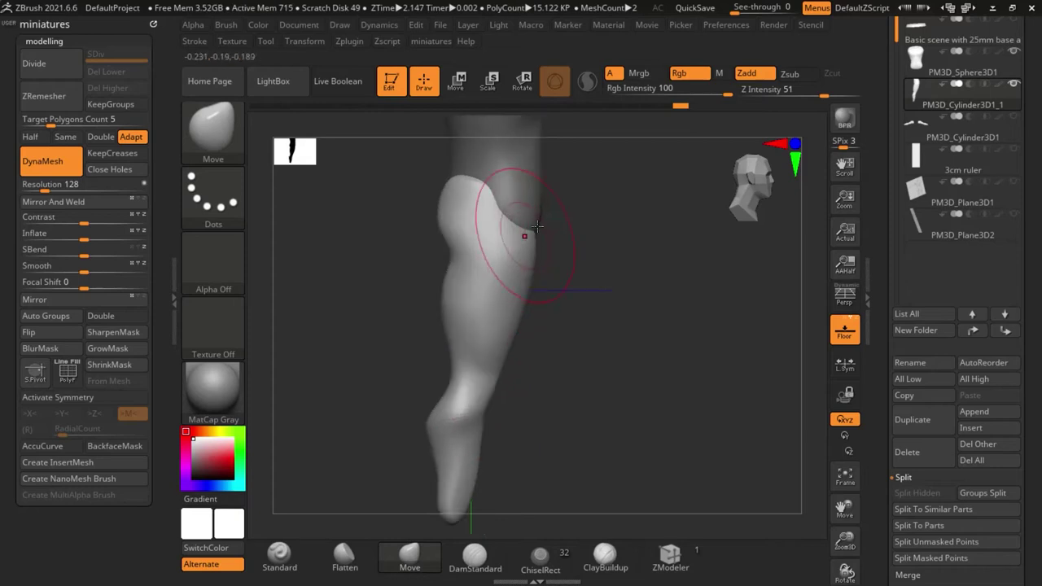
{"action": "left_click_drag", "start_coordinate": [521, 230], "coordinate": [495, 242], "text": "shift"}
{"action": "mouse_move", "coordinate": [495, 243]}
{"action": "right_mouse_down", "text": "ctrl"}
{"action": "mouse_move", "coordinate": [602, 333]}
{"action": "mouse_move", "coordinate": [539, 268]}
{"action": "mouse_move", "coordinate": [483, 239]}
{"action": "mouse_move", "coordinate": [481, 221]}
{"action": "right_mouse_up", "text": "ctrl"}
{"action": "left_click_drag", "start_coordinate": [481, 221], "coordinate": [470, 216], "text": "shift"}
{"action": "right_click_drag", "start_coordinate": [469, 217], "coordinate": [514, 216], "text": "ctrl"}
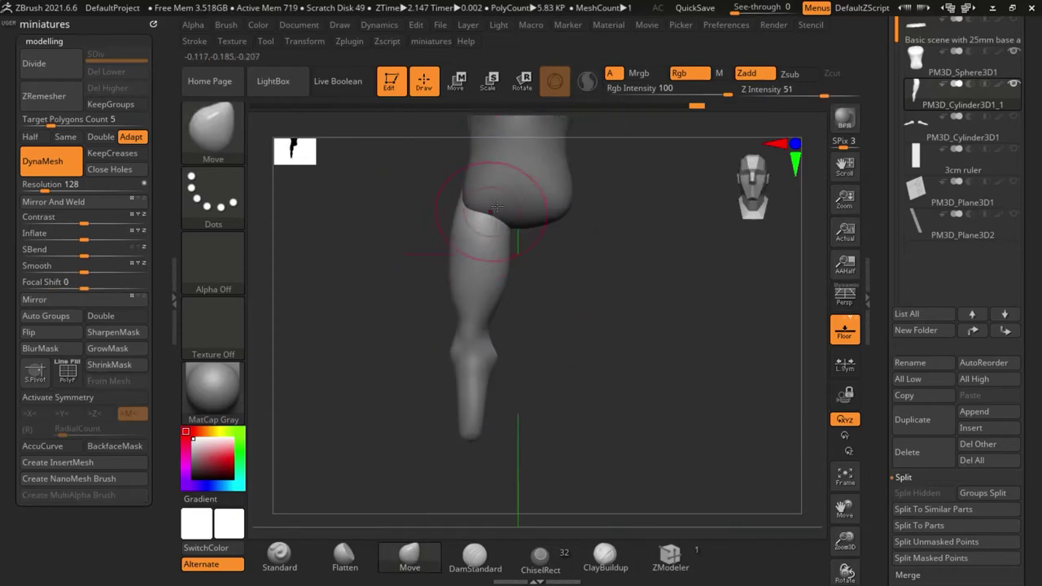
Select the torso and reshape its pelvis and hip around the top of the leg with the Move brush
{"action": "left_click", "coordinate": [516, 174], "text": "alt"}
{"action": "right_click_drag", "start_coordinate": [537, 325], "coordinate": [484, 258]}
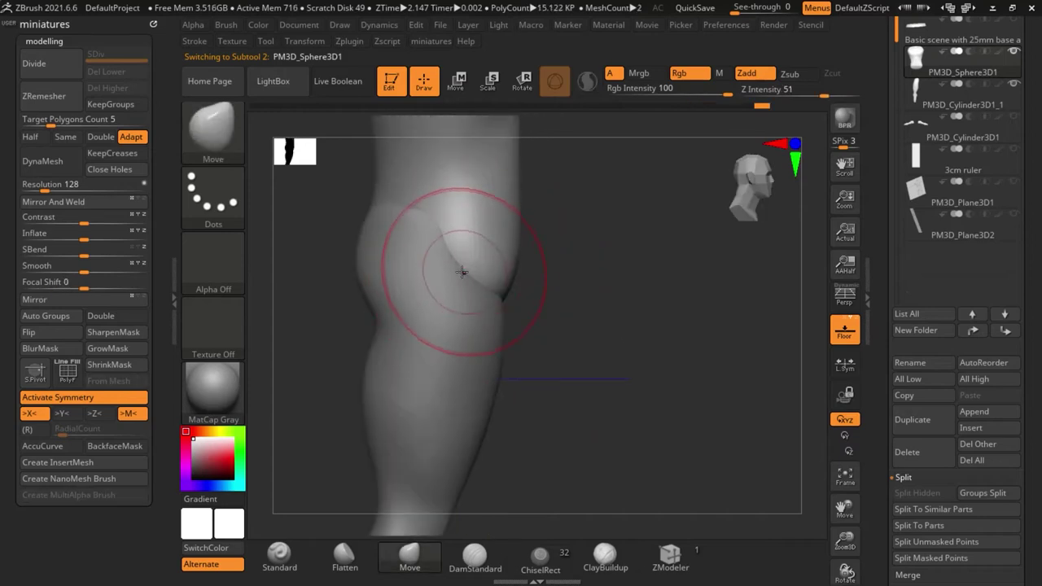
{"action": "left_click_drag", "start_coordinate": [436, 247], "coordinate": [418, 235], "text": "shift"}
{"action": "mouse_move", "coordinate": [418, 235]}
{"action": "right_mouse_down", "text": "ctrl"}
{"action": "mouse_move", "coordinate": [469, 302]}
{"action": "mouse_move", "coordinate": [493, 295]}
{"action": "mouse_move", "coordinate": [492, 280]}
{"action": "mouse_move", "coordinate": [443, 269]}
{"action": "right_mouse_up", "text": "ctrl"}
{"action": "left_click_drag", "start_coordinate": [434, 279], "coordinate": [435, 290]}
{"action": "right_click_drag", "start_coordinate": [444, 298], "coordinate": [506, 295]}
{"action": "mouse_move", "coordinate": [473, 256]}
{"action": "left_mouse_down"}
{"action": "mouse_move", "coordinate": [504, 241]}
{"action": "mouse_move", "coordinate": [523, 274]}
{"action": "left_mouse_up"}
{"action": "mouse_move", "coordinate": [489, 317]}
{"action": "left_mouse_down"}
{"action": "mouse_move", "coordinate": [358, 262]}
{"action": "mouse_move", "coordinate": [291, 278]}
{"action": "mouse_move", "coordinate": [366, 269]}
{"action": "left_mouse_up"}
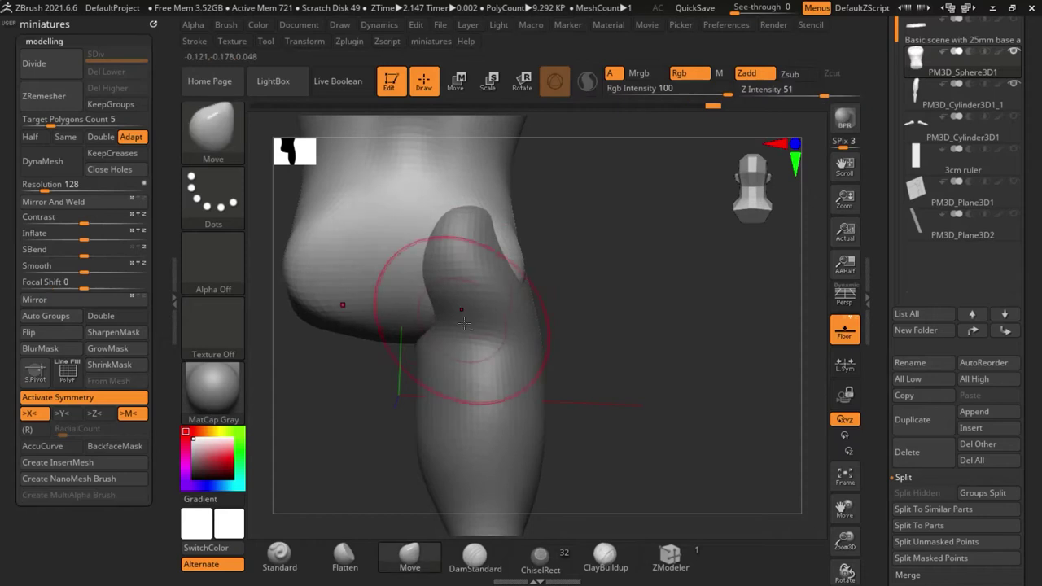
Mirror and weld the leg to the other side, then turn on X symmetry and push both outer upper thighs inward
{"action": "left_click", "coordinate": [461, 312], "text": "alt"}
{"action": "left_click", "coordinate": [81, 168]}
{"action": "left_click", "coordinate": [65, 203]}
{"action": "right_click_drag", "start_coordinate": [395, 325], "coordinate": [496, 339], "text": "ctrl"}
{"action": "mouse_move", "coordinate": [411, 291]}
{"action": "right_mouse_down", "text": "ctrl"}
{"action": "mouse_move", "coordinate": [355, 290]}
{"action": "mouse_move", "coordinate": [346, 266]}
{"action": "right_mouse_up", "text": "ctrl"}
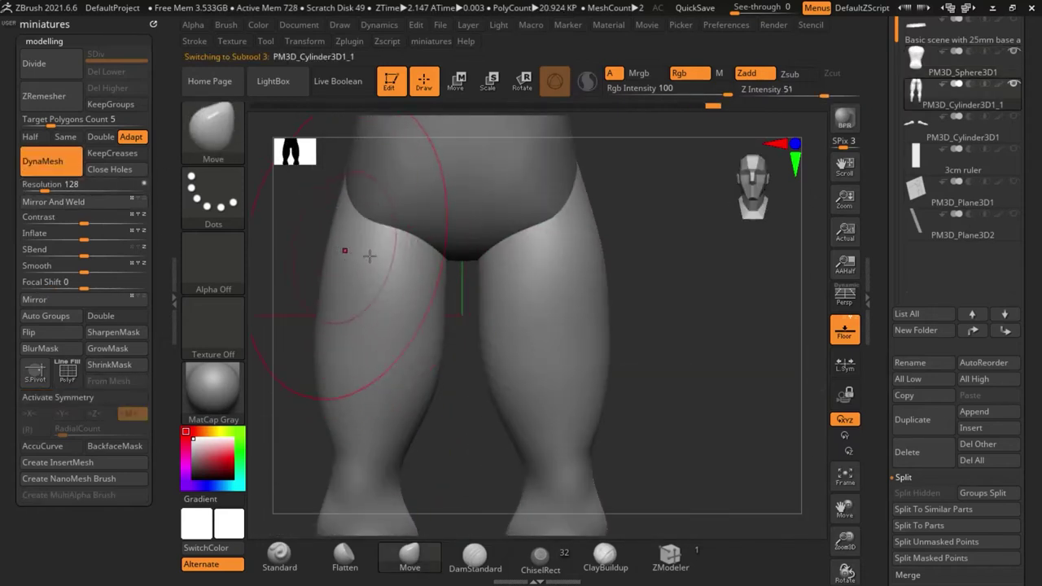
{"action": "key", "text": "x"}
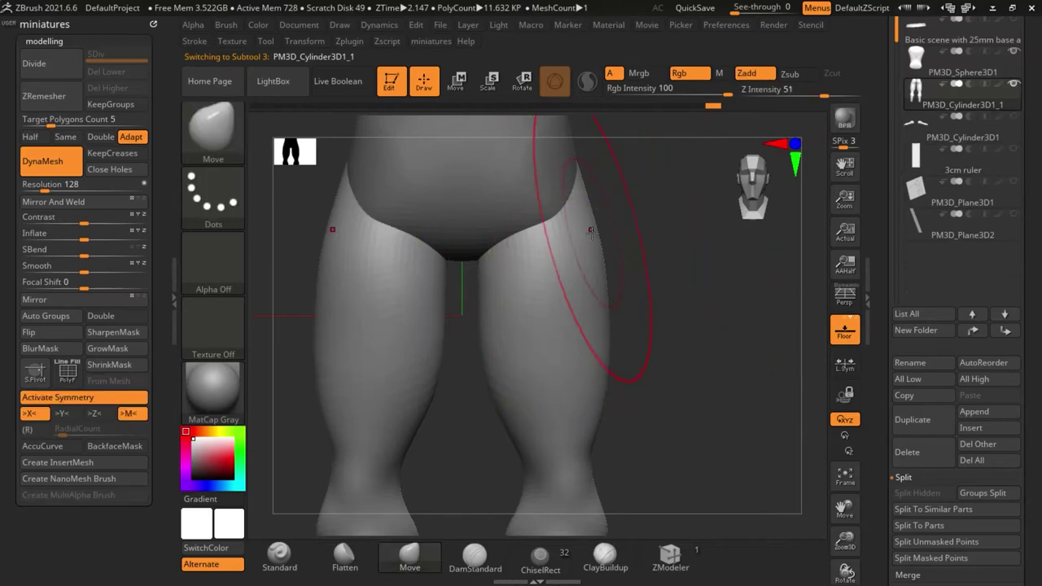
{"action": "left_click_drag", "start_coordinate": [590, 229], "coordinate": [581, 229]}
Show all the subtools again and reselect the legs to compare the whole figure with the front reference
{"action": "left_click", "coordinate": [912, 124], "text": "shift"}
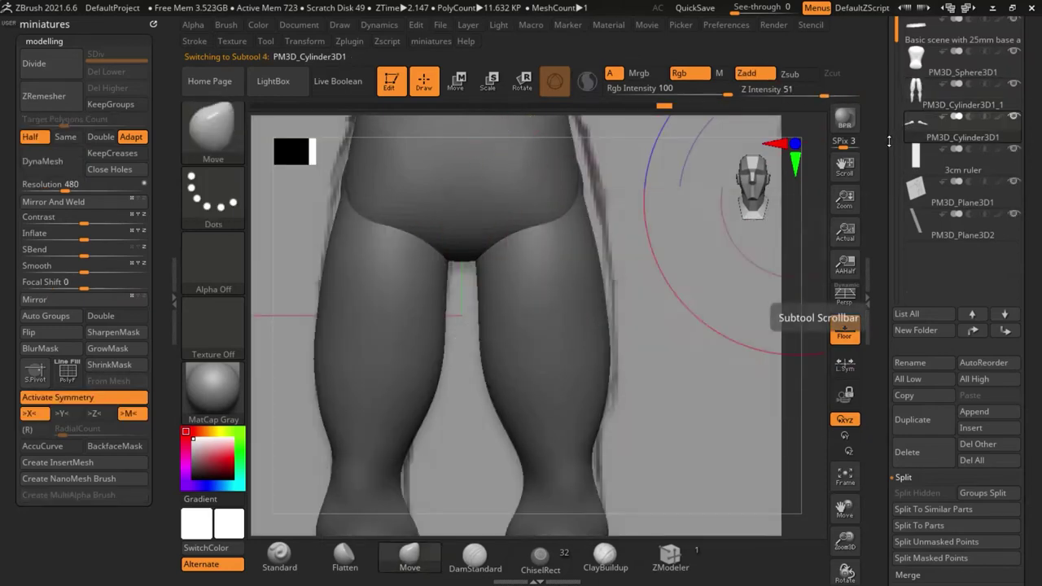
{"action": "key", "text": "f"}
{"action": "right_click_drag", "start_coordinate": [607, 234], "coordinate": [580, 460], "text": "alt"}
{"action": "left_click", "coordinate": [486, 328], "text": "alt"}
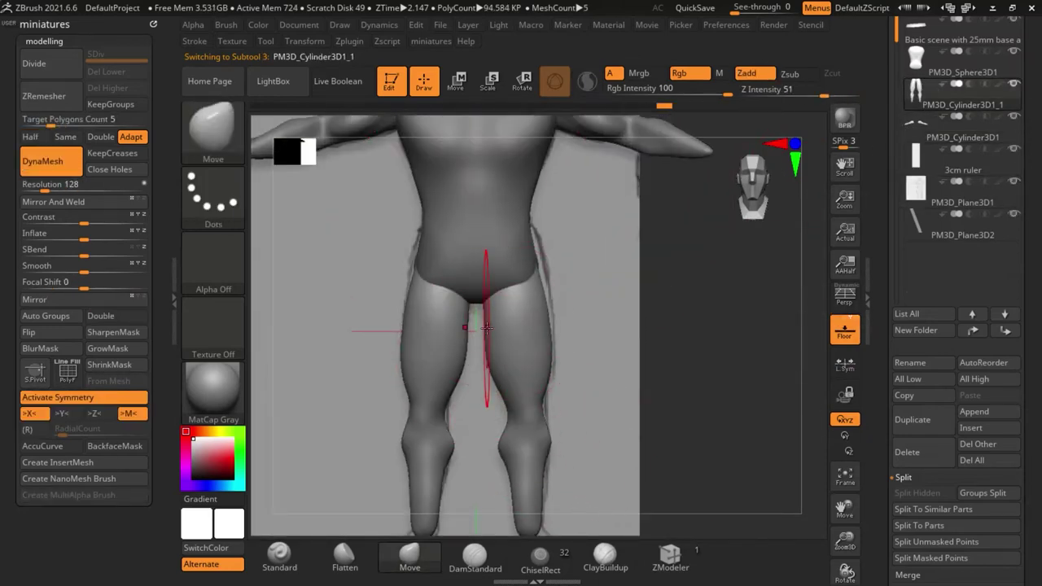
{"action": "scroll", "coordinate": [484, 329], "scroll_direction": "down", "scroll_amount": 5}
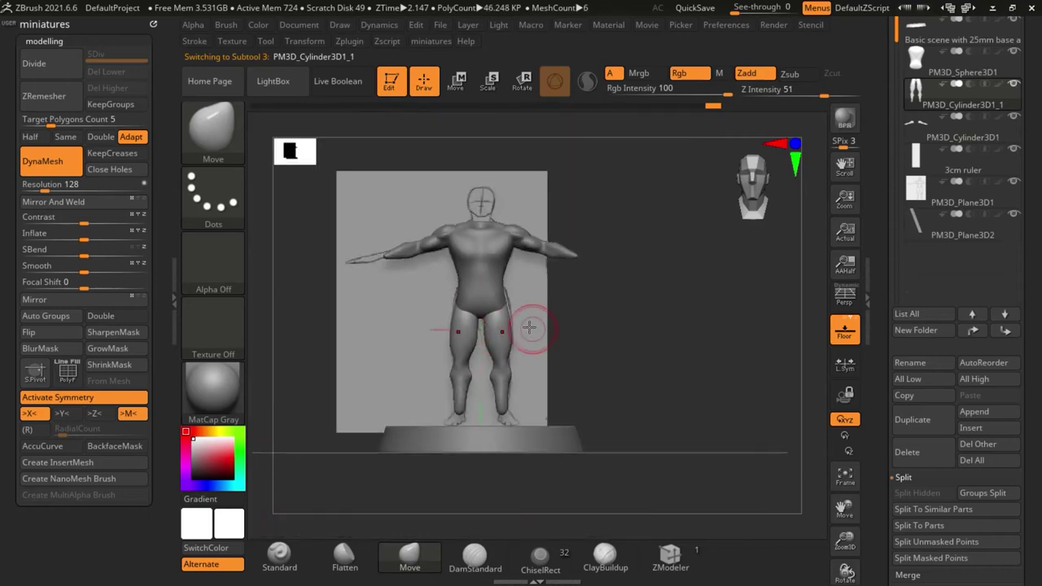
{"action": "mouse_move", "coordinate": [646, 323]}
{"action": "left_mouse_down"}
{"action": "mouse_move", "coordinate": [628, 342]}
{"action": "mouse_move", "coordinate": [605, 332]}
{"action": "mouse_move", "coordinate": [638, 328]}
{"action": "left_mouse_up"}
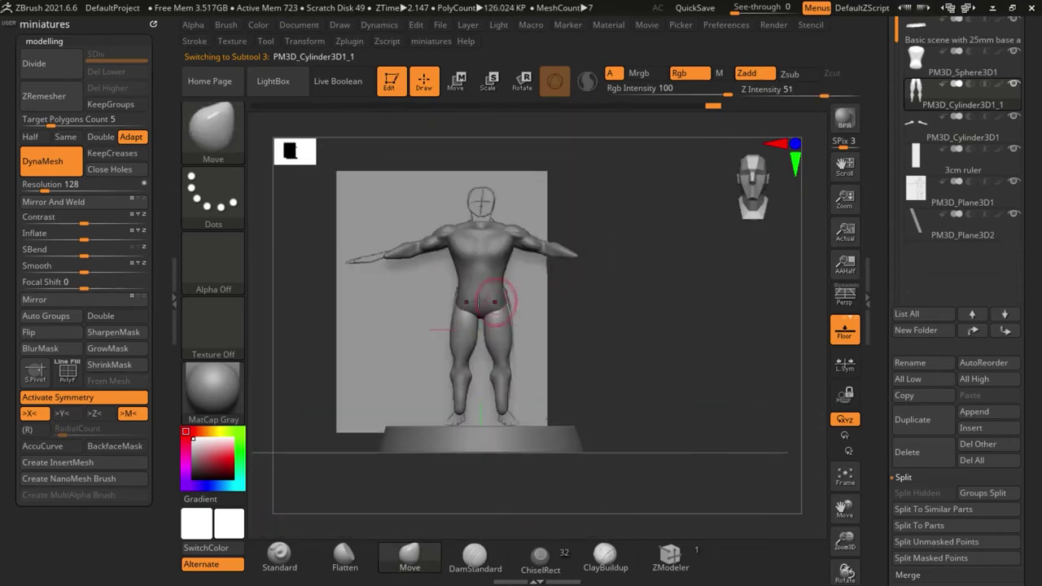
Select the torso and pull the sides of its lower pelvis upward to form a V-shaped groin with the Move brush
{"action": "scroll", "coordinate": [465, 300], "scroll_direction": "up", "scroll_amount": 5}
{"action": "left_click", "coordinate": [464, 299], "text": "alt"}
{"action": "scroll", "coordinate": [462, 298], "scroll_direction": "up", "scroll_amount": 3}
{"action": "left_click_drag", "start_coordinate": [461, 298], "coordinate": [461, 276]}
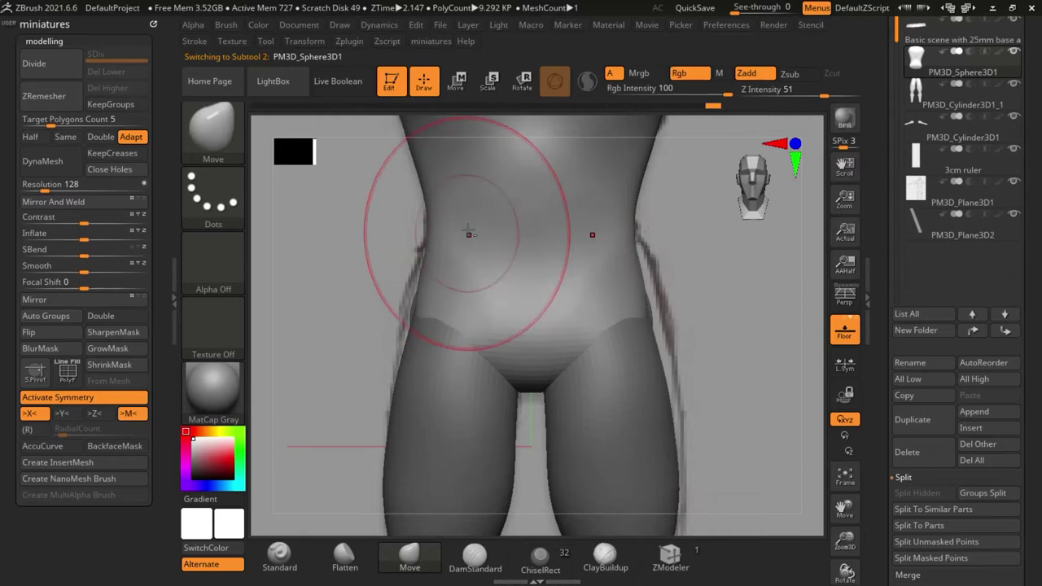
Adjust the torso's abdomen from an angled view with the Move brush and soften the hip above the thigh
{"action": "scroll", "coordinate": [490, 221], "scroll_direction": "down", "scroll_amount": 5}
{"action": "left_click_drag", "start_coordinate": [710, 370], "coordinate": [643, 365]}
{"action": "scroll", "coordinate": [531, 248], "scroll_direction": "up", "scroll_amount": 4}
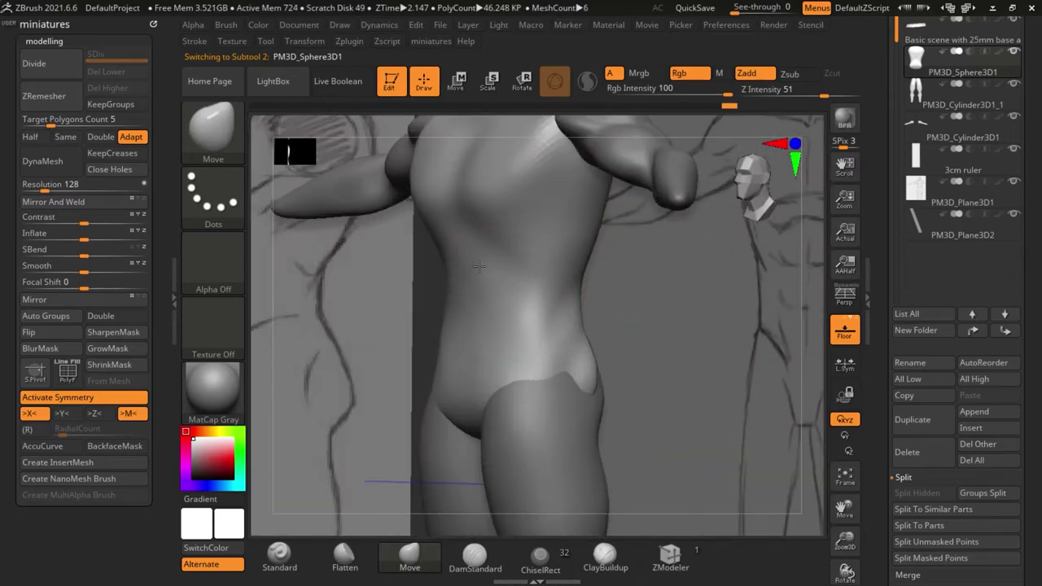
{"action": "left_click_drag", "start_coordinate": [435, 325], "coordinate": [413, 325]}
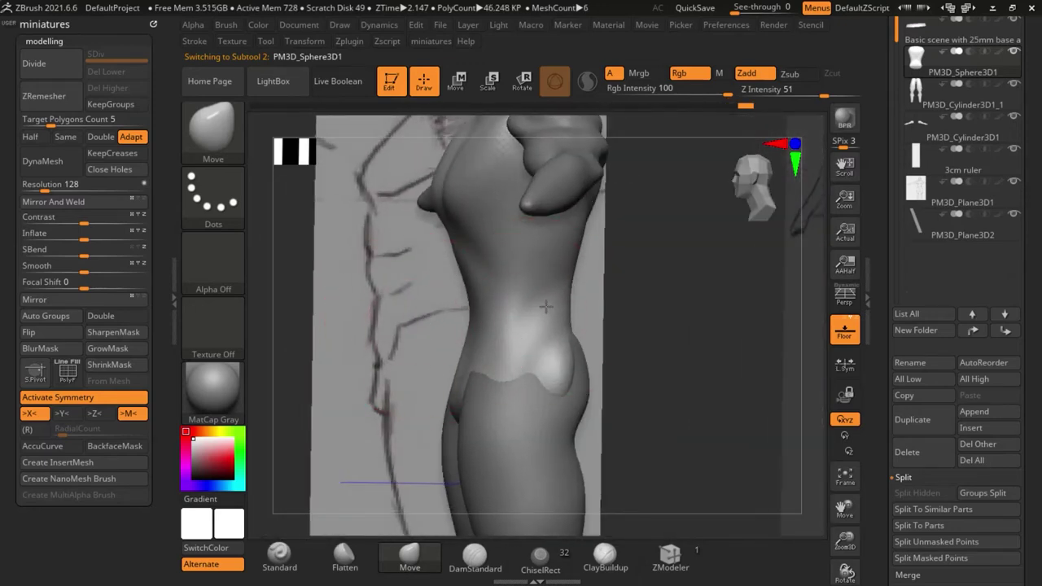
{"action": "left_click_drag", "start_coordinate": [556, 360], "coordinate": [549, 376], "text": "shift"}
Define the lower edge and outer upper corners of the chest from the front with the Move brush
{"action": "mouse_move", "coordinate": [676, 370]}
{"action": "left_mouse_down"}
{"action": "mouse_move", "coordinate": [573, 387]}
{"action": "mouse_move", "coordinate": [651, 354]}
{"action": "left_mouse_up"}
{"action": "scroll", "coordinate": [507, 331], "scroll_direction": "down", "scroll_amount": 5}
{"action": "left_click_drag", "start_coordinate": [615, 287], "coordinate": [602, 285], "text": "shift"}
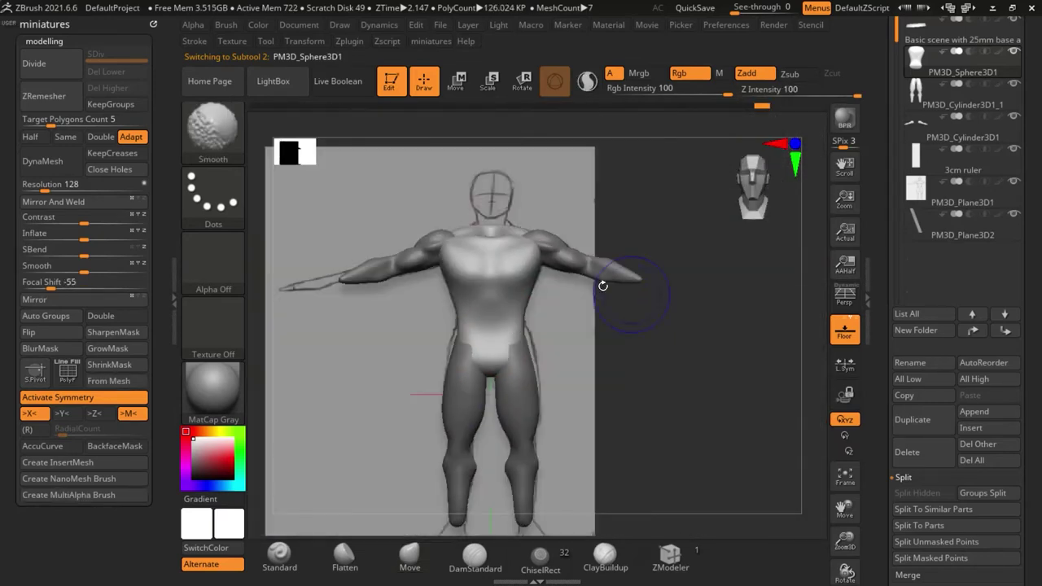
{"action": "scroll", "coordinate": [416, 262], "scroll_direction": "up", "scroll_amount": 4}
{"action": "scroll", "coordinate": [417, 262], "scroll_direction": "up", "scroll_amount": 2}
{"action": "left_click_drag", "start_coordinate": [417, 267], "coordinate": [442, 281]}
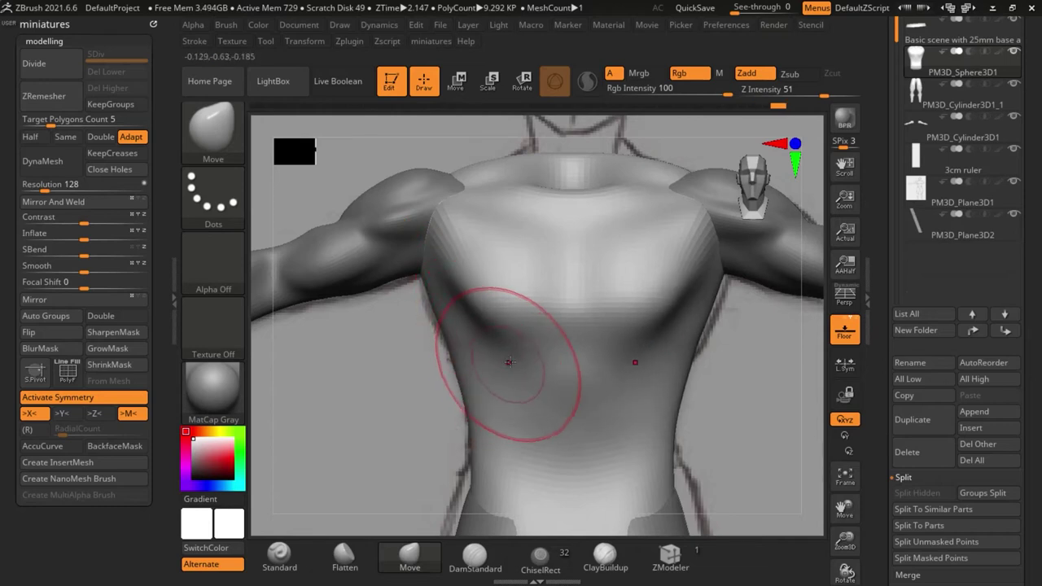
{"action": "left_click_drag", "start_coordinate": [508, 258], "coordinate": [474, 249]}
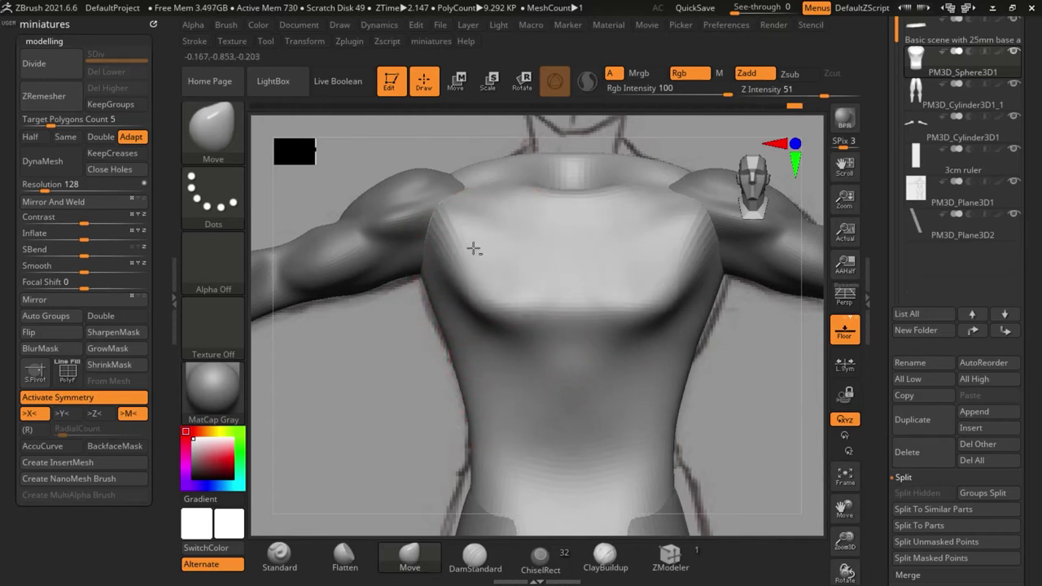
{"action": "mouse_move", "coordinate": [448, 214]}
{"action": "left_mouse_down"}
{"action": "mouse_move", "coordinate": [461, 221]}
{"action": "mouse_move", "coordinate": [440, 210]}
{"action": "left_mouse_up"}
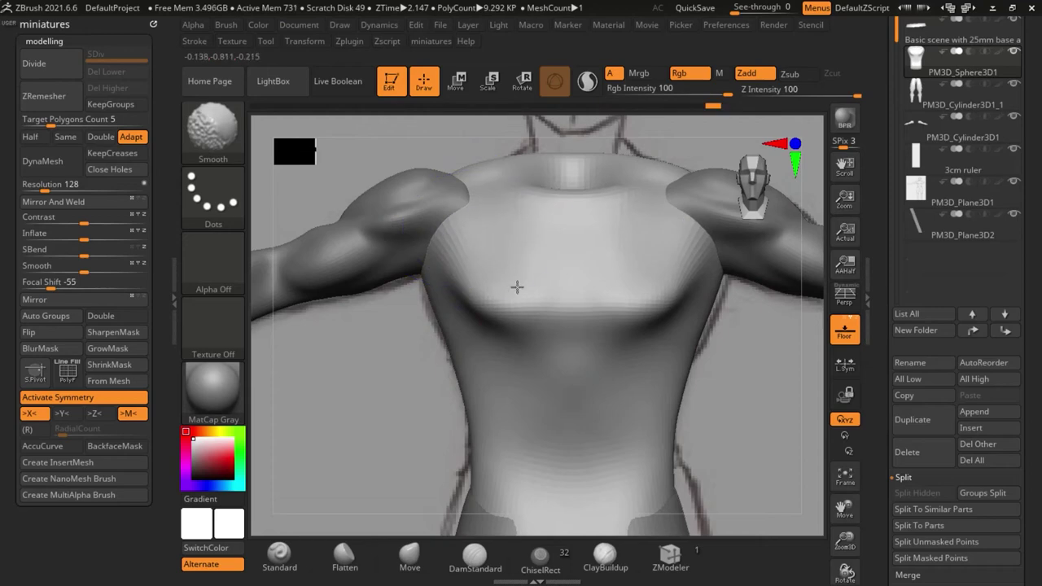
Reshape the torso's flank just below the chest with the Move brush and smooth the surface on both sides
{"action": "scroll", "coordinate": [460, 286], "scroll_direction": "down", "scroll_amount": 2}
{"action": "left_click_drag", "start_coordinate": [608, 349], "coordinate": [745, 366], "text": "alt"}
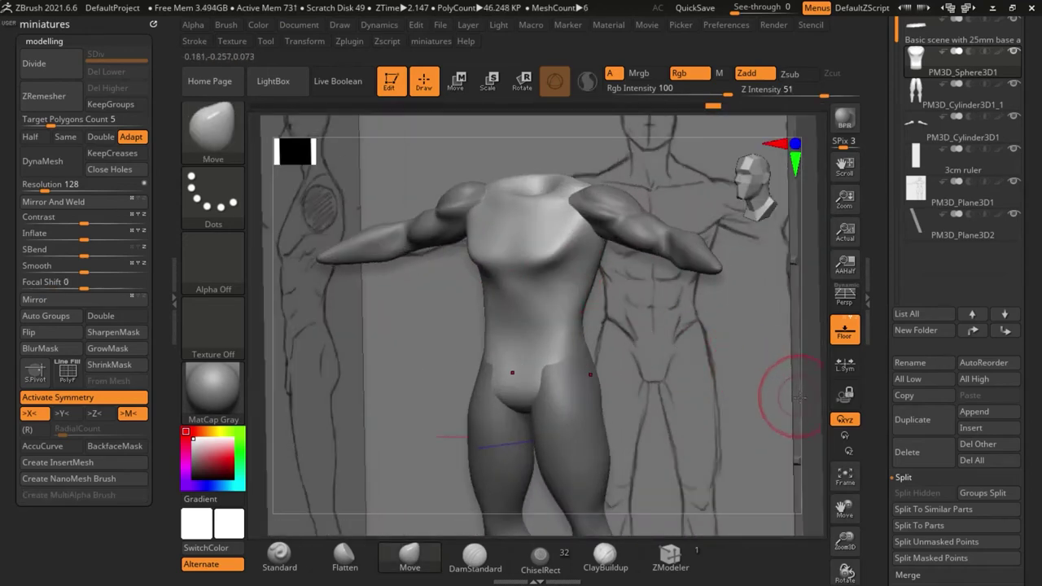
{"action": "mouse_move", "coordinate": [820, 400]}
{"action": "left_mouse_down"}
{"action": "mouse_move", "coordinate": [839, 396]}
{"action": "mouse_move", "coordinate": [830, 382]}
{"action": "left_mouse_up"}
{"action": "scroll", "coordinate": [521, 288], "scroll_direction": "up", "scroll_amount": 2}
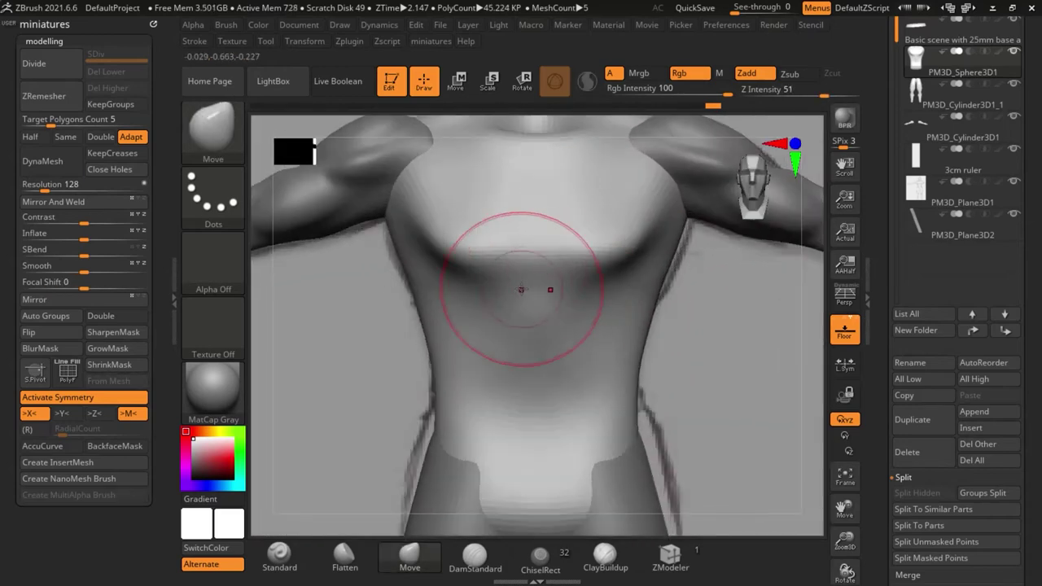
{"action": "mouse_move", "coordinate": [415, 259]}
{"action": "left_mouse_down"}
{"action": "mouse_move", "coordinate": [407, 295]}
{"action": "mouse_move", "coordinate": [426, 304]}
{"action": "left_mouse_up"}
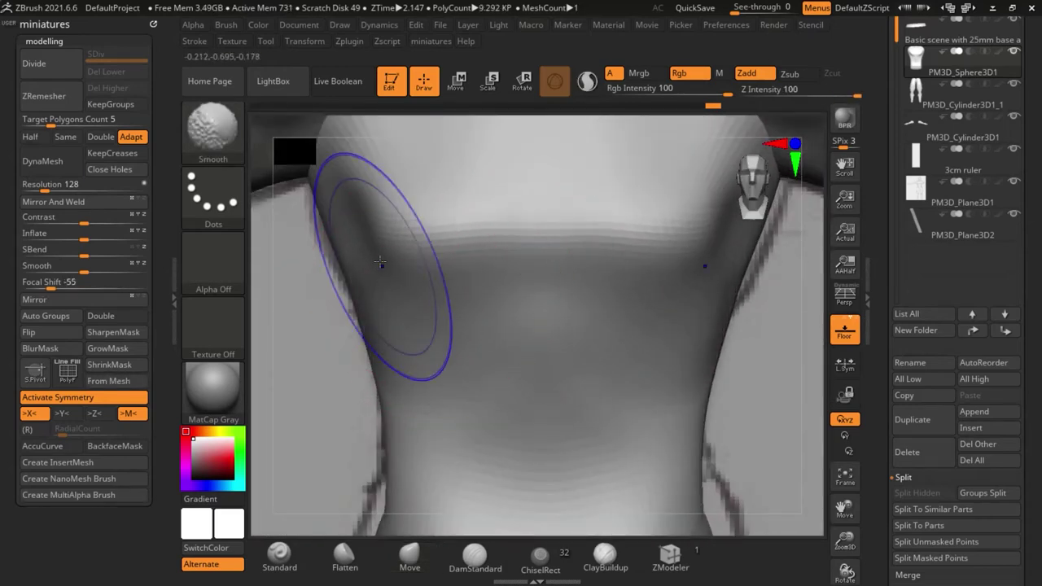
{"action": "left_click_drag", "start_coordinate": [382, 265], "coordinate": [395, 255], "text": "shift"}
{"action": "right_click_drag", "start_coordinate": [396, 255], "coordinate": [482, 292], "text": "ctrl"}
Push the torso surface beneath the armpit inward from an angled view with the Move brush
{"action": "left_click_drag", "start_coordinate": [754, 386], "coordinate": [677, 457]}
{"action": "right_click_drag", "start_coordinate": [677, 457], "coordinate": [555, 202], "text": "ctrl"}
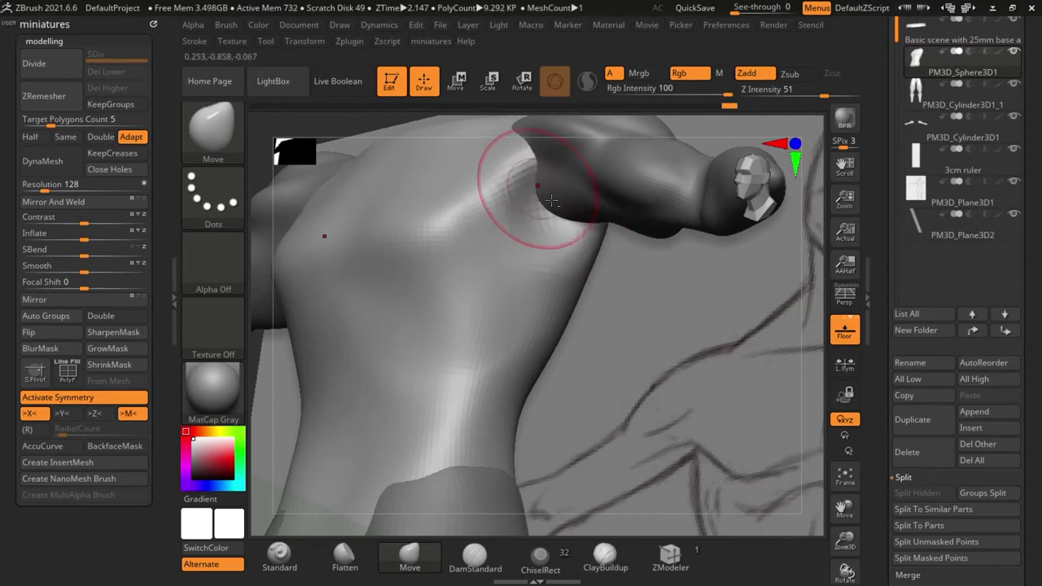
{"action": "left_click_drag", "start_coordinate": [549, 210], "coordinate": [538, 201]}
{"action": "left_click_drag", "start_coordinate": [547, 212], "coordinate": [533, 229]}
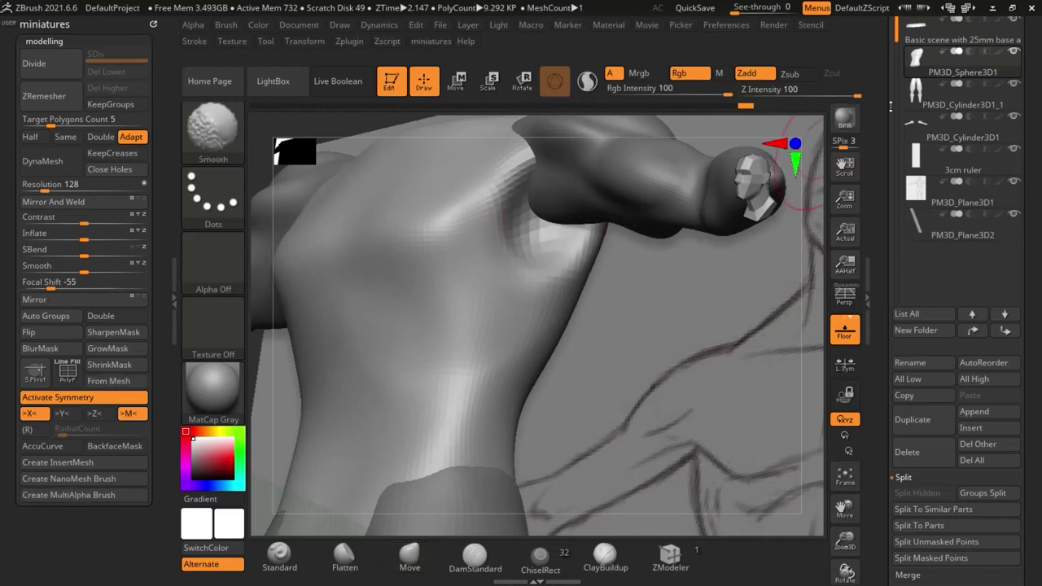
Isolate the torso, reshape the hollow where the arm attaches with the Move brush, and smooth its rim
{"action": "left_click", "coordinate": [1013, 52], "text": "shift"}
{"action": "mouse_move", "coordinate": [656, 253]}
{"action": "left_mouse_down"}
{"action": "mouse_move", "coordinate": [664, 282]}
{"action": "mouse_move", "coordinate": [641, 303]}
{"action": "left_mouse_up"}
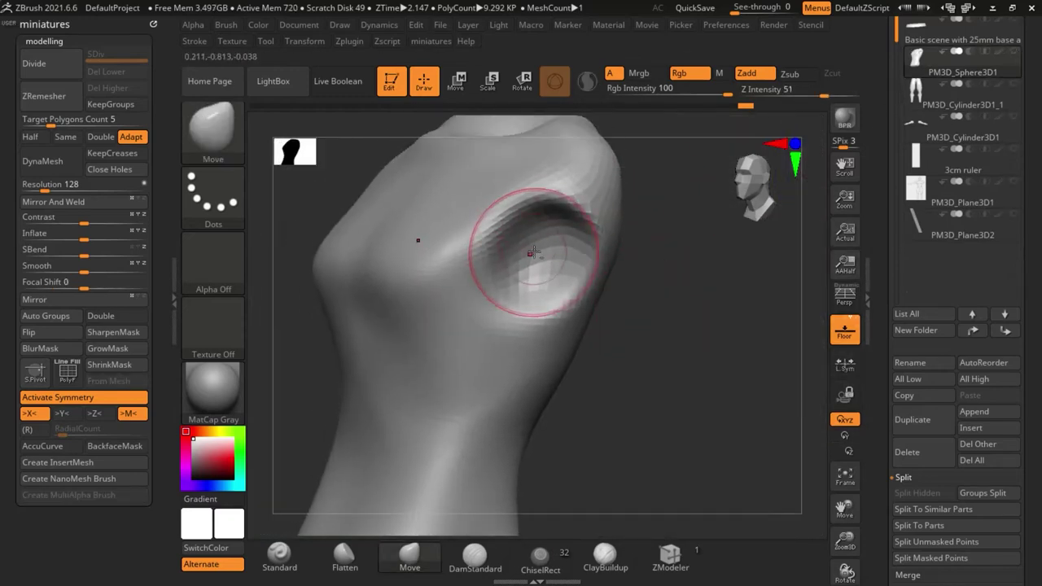
{"action": "left_click_drag", "start_coordinate": [517, 277], "coordinate": [514, 312]}
{"action": "left_click_drag", "start_coordinate": [666, 391], "coordinate": [633, 328]}
{"action": "left_click_drag", "start_coordinate": [562, 314], "coordinate": [496, 314], "text": "shift"}
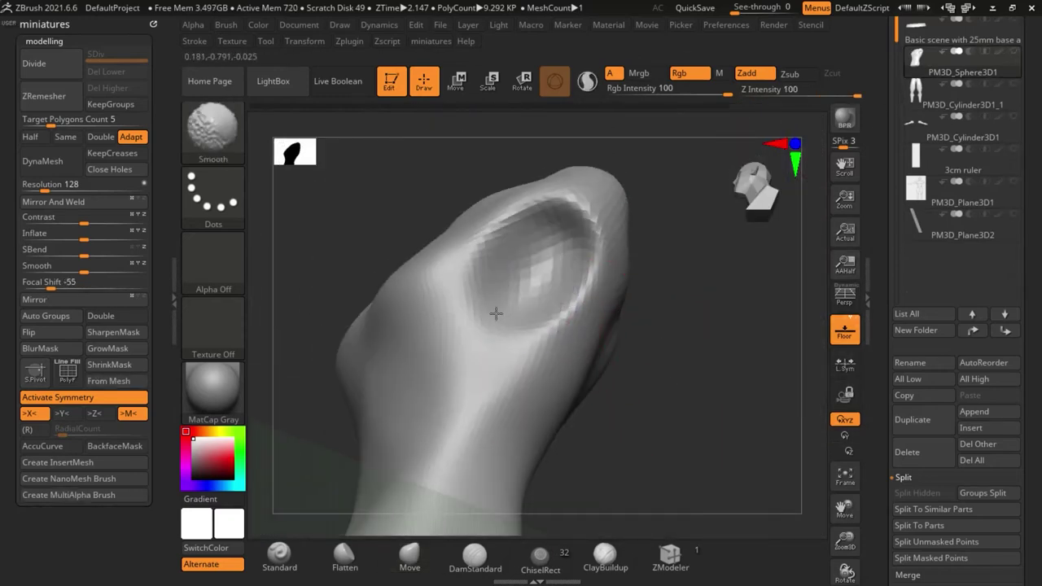
{"action": "left_click_drag", "start_coordinate": [575, 315], "coordinate": [591, 259], "text": "shift"}
Adjust the isolated torso's side and back profile with a resized Move brush, and show all the subtools again
{"action": "mouse_move", "coordinate": [653, 362]}
{"action": "left_mouse_down"}
{"action": "mouse_move", "coordinate": [730, 446]}
{"action": "mouse_move", "coordinate": [694, 379]}
{"action": "left_mouse_up"}
{"action": "scroll", "coordinate": [410, 326], "scroll_direction": "up", "scroll_amount": 5}
{"action": "key", "text": "s"}
{"action": "left_click_drag", "start_coordinate": [400, 339], "coordinate": [411, 324]}
{"action": "scroll", "coordinate": [466, 354], "scroll_direction": "down", "scroll_amount": 5}
{"action": "left_click_drag", "start_coordinate": [639, 387], "coordinate": [710, 416]}
{"action": "right_click_drag", "start_coordinate": [710, 415], "coordinate": [507, 390]}
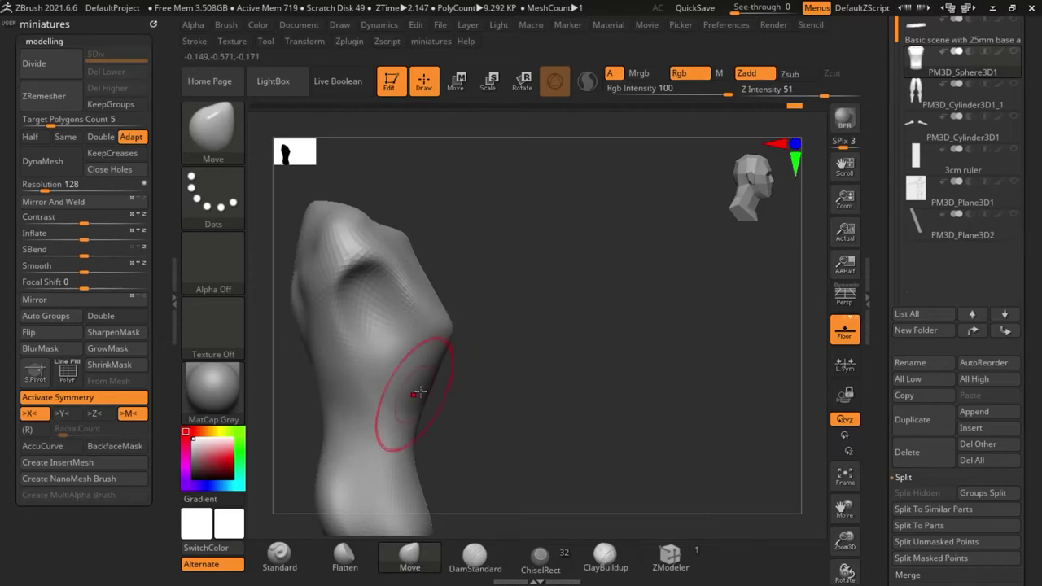
{"action": "right_click_drag", "start_coordinate": [417, 394], "coordinate": [491, 365]}
{"action": "key", "text": "shift"}
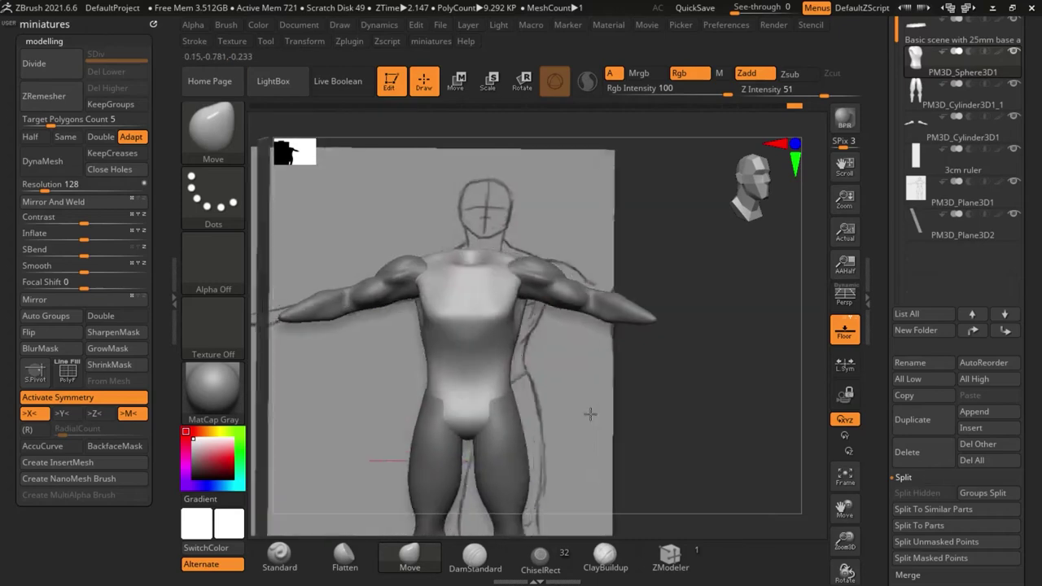
Carve the horizontal divisions of the abdominal muscles into the front of the torso with the DamStandard brush
{"action": "left_click_drag", "start_coordinate": [702, 411], "coordinate": [602, 399]}
{"action": "left_click_drag", "start_coordinate": [407, 312], "coordinate": [233, 419], "text": "alt"}
{"action": "left_click_drag", "start_coordinate": [356, 403], "coordinate": [285, 391], "text": "alt"}
{"action": "left_click_drag", "start_coordinate": [616, 454], "coordinate": [646, 442]}
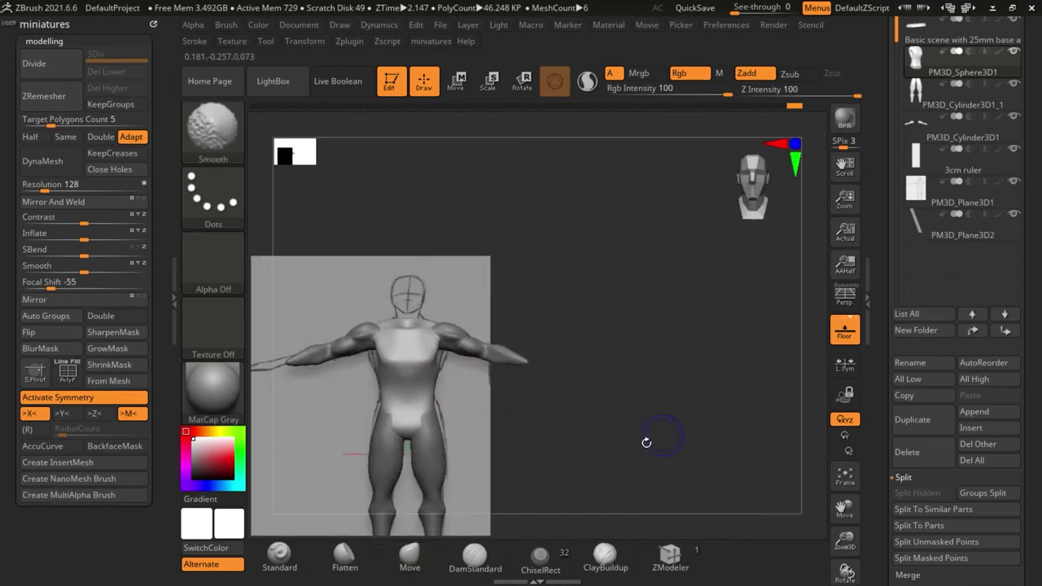
{"action": "left_click", "coordinate": [483, 563]}
{"action": "mouse_move", "coordinate": [544, 484]}
{"action": "left_mouse_down", "text": "alt"}
{"action": "mouse_move", "coordinate": [554, 476]}
{"action": "mouse_move", "coordinate": [392, 325]}
{"action": "mouse_move", "coordinate": [443, 342]}
{"action": "left_mouse_up", "text": "alt"}
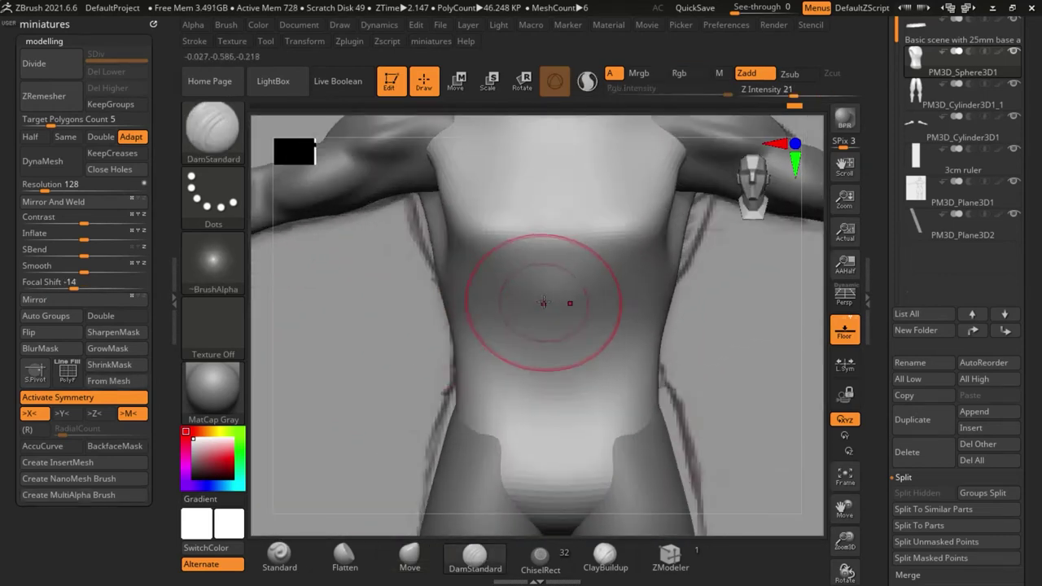
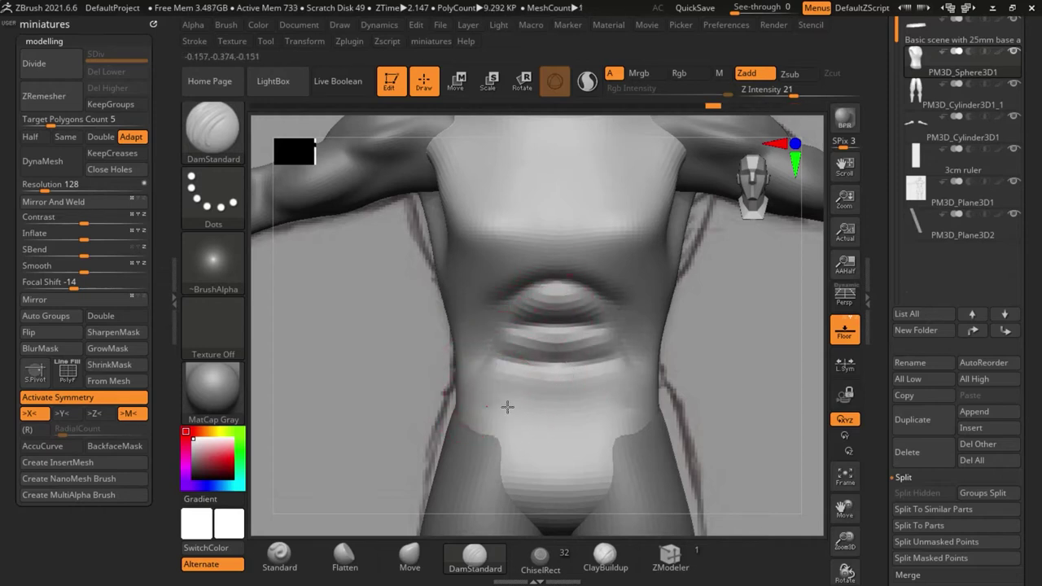
{"action": "left_click_drag", "start_coordinate": [508, 406], "coordinate": [562, 411]}
Carve the lower edges of the pectorals and the vertical line between them with the DamStandard brush
{"action": "scroll", "coordinate": [557, 337], "scroll_direction": "down", "scroll_amount": 4}
{"action": "mouse_move", "coordinate": [557, 282]}
{"action": "left_mouse_down"}
{"action": "mouse_move", "coordinate": [557, 338]}
{"action": "mouse_move", "coordinate": [481, 326]}
{"action": "mouse_move", "coordinate": [452, 336]}
{"action": "left_mouse_up"}
{"action": "scroll", "coordinate": [570, 239], "scroll_direction": "up", "scroll_amount": 4}
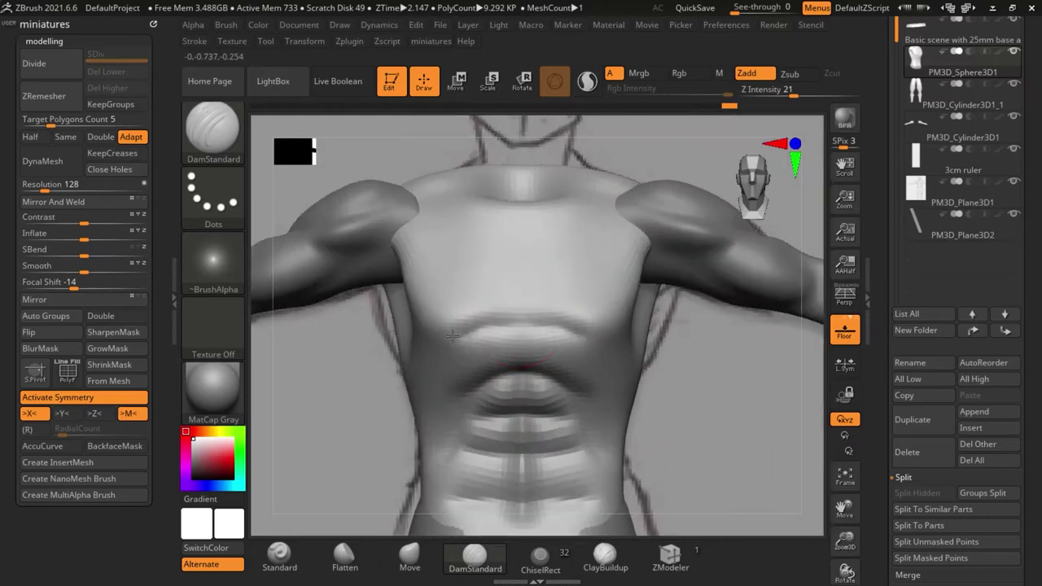
{"action": "left_click_drag", "start_coordinate": [521, 324], "coordinate": [524, 279]}
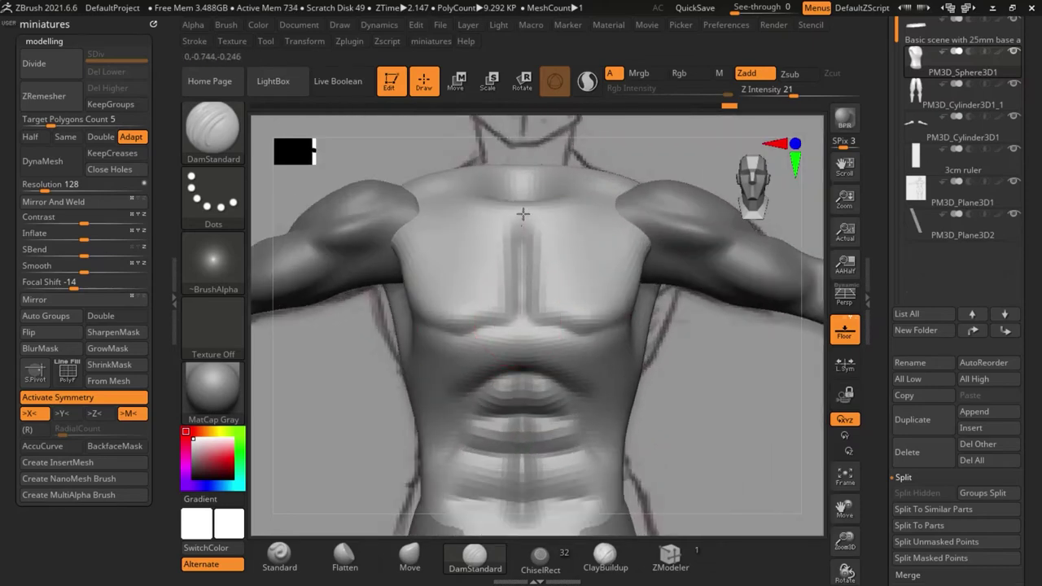
Carve diagonal rib muscle lines into the torso's side below the chest and armpit with the DamStandard brush
{"action": "scroll", "coordinate": [573, 322], "scroll_direction": "down", "scroll_amount": 3}
{"action": "left_click_drag", "start_coordinate": [808, 459], "coordinate": [724, 435]}
{"action": "scroll", "coordinate": [616, 350], "scroll_direction": "up", "scroll_amount": 3}
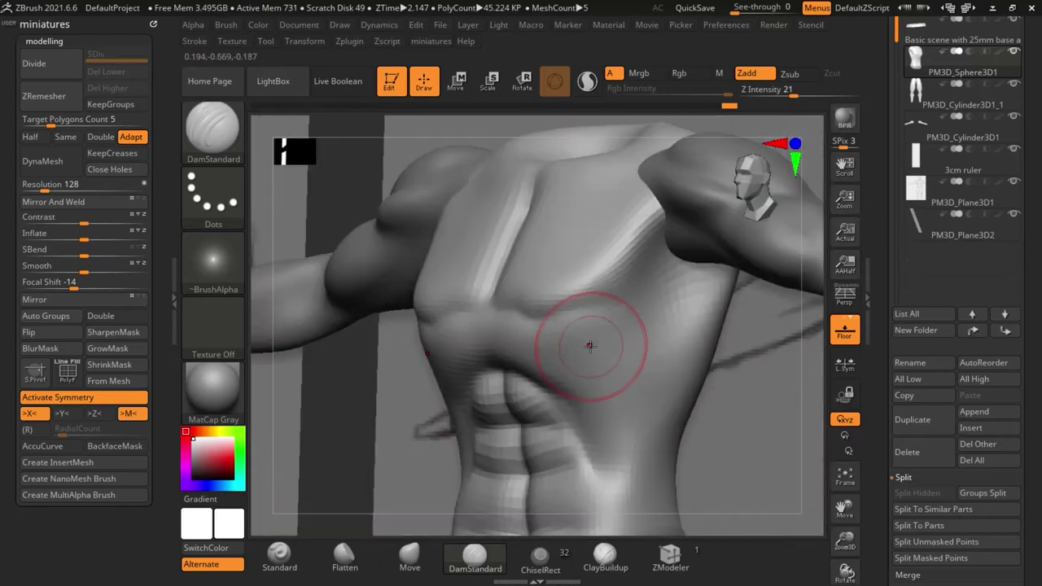
{"action": "left_click_drag", "start_coordinate": [592, 346], "coordinate": [640, 317]}
{"action": "mouse_move", "coordinate": [625, 356]}
{"action": "left_mouse_down"}
{"action": "mouse_move", "coordinate": [650, 346]}
{"action": "mouse_move", "coordinate": [657, 328]}
{"action": "left_mouse_up"}
{"action": "left_click_drag", "start_coordinate": [669, 367], "coordinate": [700, 273]}
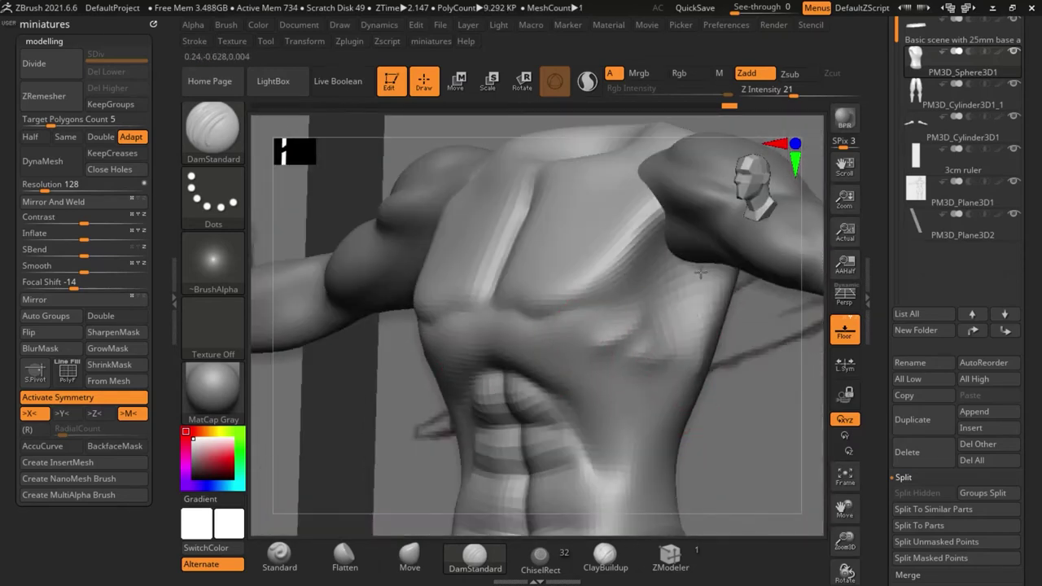
Snap to the front view of the figure and retopologize the carved torso with ZRemesher
{"action": "scroll", "coordinate": [617, 339], "scroll_direction": "down", "scroll_amount": 5}
{"action": "left_click_drag", "start_coordinate": [723, 362], "coordinate": [674, 370], "text": "shift"}
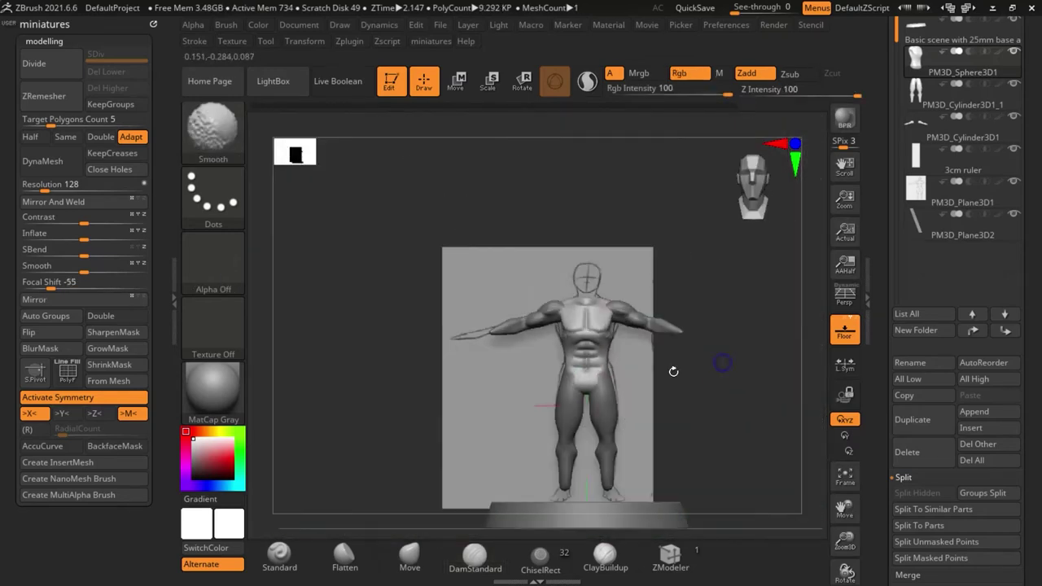
{"action": "scroll", "coordinate": [608, 358], "scroll_direction": "up", "scroll_amount": 3}
{"action": "key", "text": "s"}
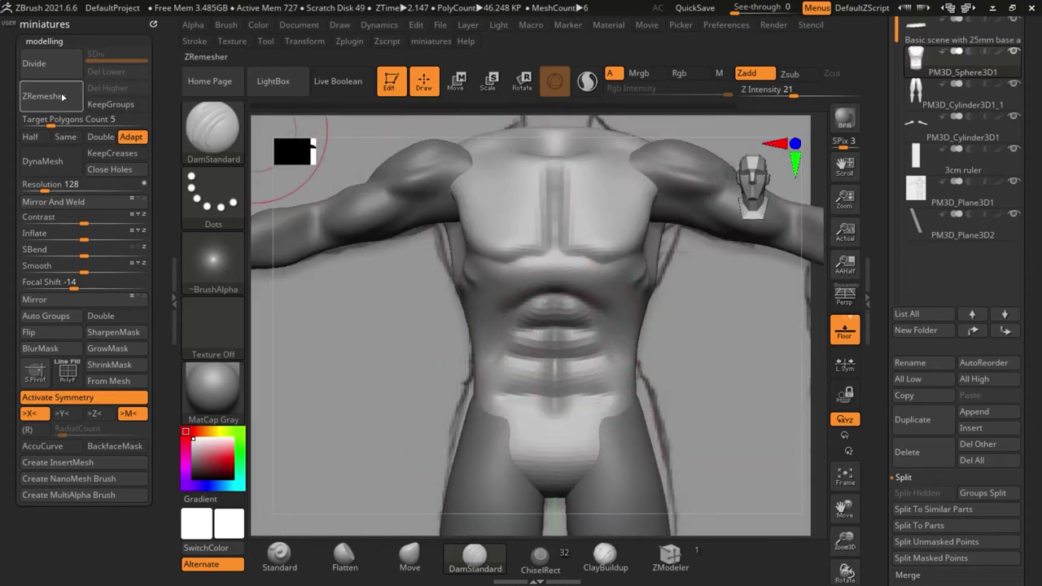
{"action": "left_click", "coordinate": [65, 98]}
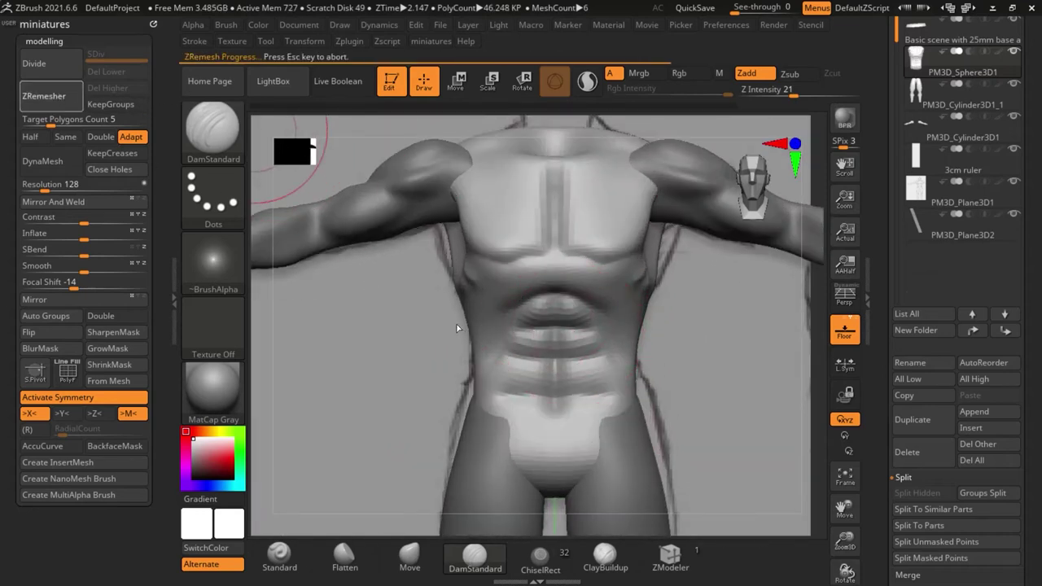
Adjust the outer edges of the chest with the Move brush and smooth the rib area beneath it
{"action": "left_click", "coordinate": [410, 558]}
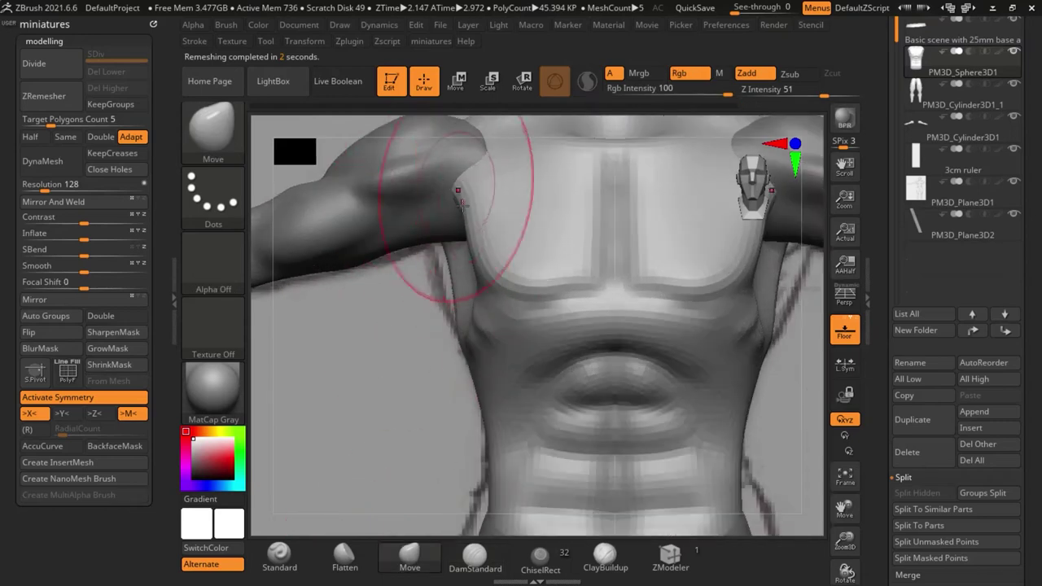
{"action": "key", "text": "s"}
{"action": "mouse_move", "coordinate": [468, 209]}
{"action": "left_mouse_down"}
{"action": "mouse_move", "coordinate": [434, 199]}
{"action": "mouse_move", "coordinate": [518, 285]}
{"action": "left_mouse_up"}
{"action": "mouse_move", "coordinate": [506, 338]}
{"action": "left_mouse_down", "text": "shift"}
{"action": "mouse_move", "coordinate": [516, 365]}
{"action": "mouse_move", "coordinate": [563, 274]}
{"action": "left_mouse_up", "text": "shift"}
{"action": "right_click_drag", "start_coordinate": [554, 254], "coordinate": [587, 288], "text": "ctrl"}
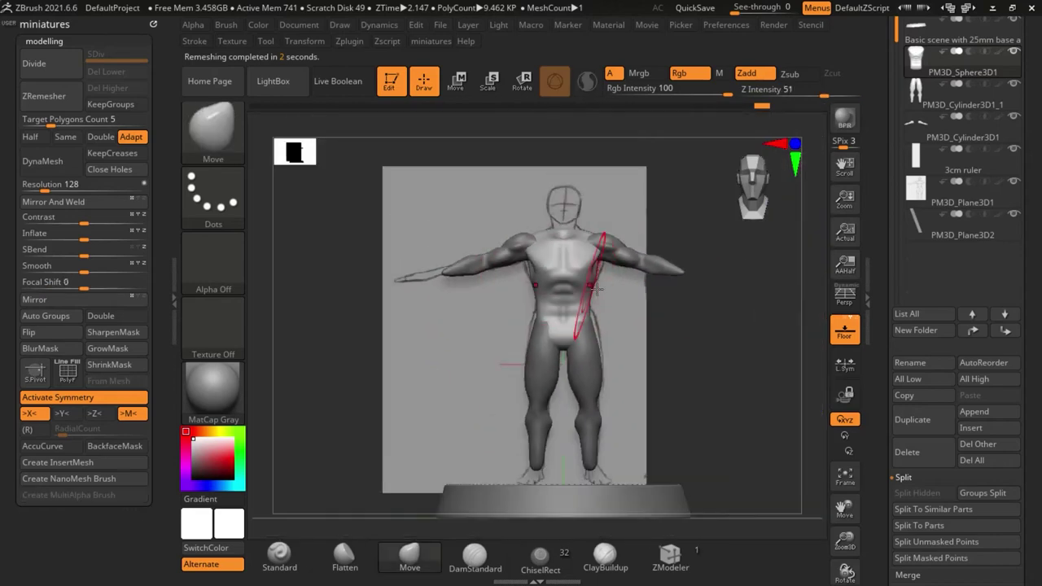
Examine the whole figure from front and angled views against the reference drawings
{"action": "mouse_move", "coordinate": [681, 366]}
{"action": "left_mouse_down"}
{"action": "mouse_move", "coordinate": [708, 371]}
{"action": "mouse_move", "coordinate": [639, 366]}
{"action": "mouse_move", "coordinate": [712, 359]}
{"action": "mouse_move", "coordinate": [718, 340]}
{"action": "mouse_move", "coordinate": [704, 350]}
{"action": "mouse_move", "coordinate": [686, 333]}
{"action": "left_mouse_up"}
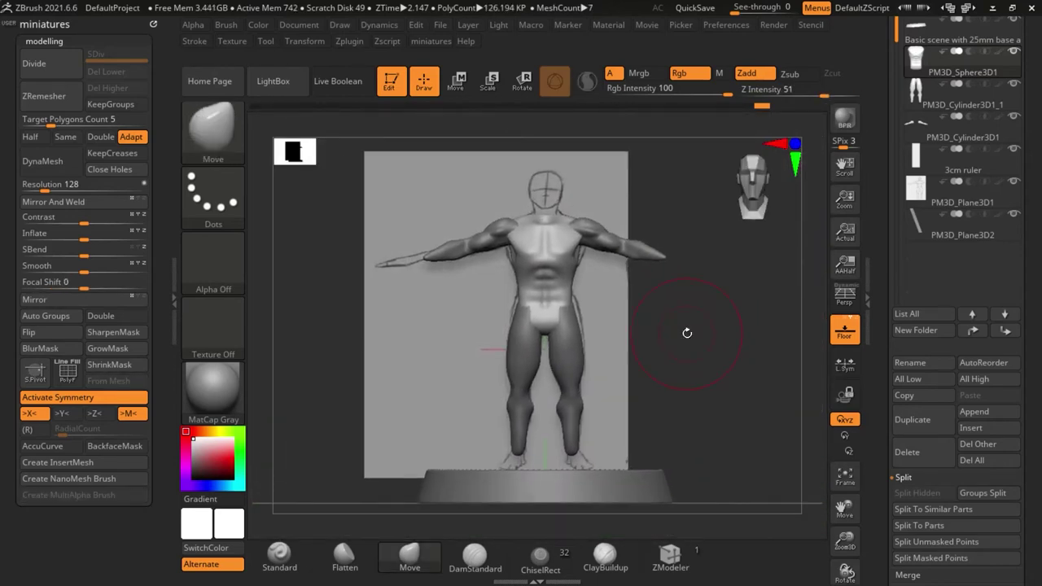
{"action": "left_click_drag", "start_coordinate": [736, 400], "coordinate": [663, 419]}
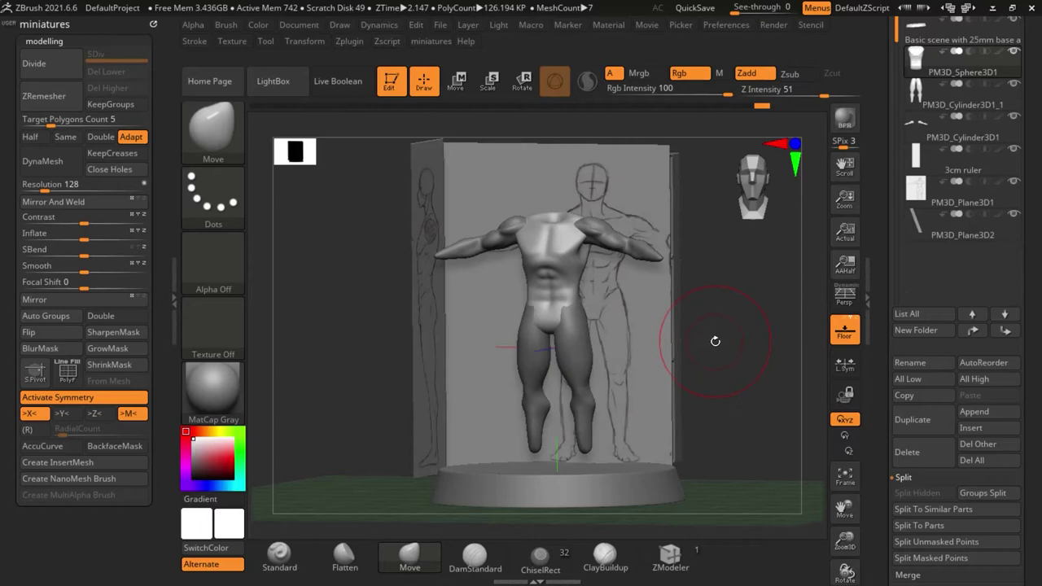
{"action": "mouse_move", "coordinate": [718, 342]}
{"action": "left_mouse_down"}
{"action": "mouse_move", "coordinate": [734, 343]}
{"action": "mouse_move", "coordinate": [720, 330]}
{"action": "left_mouse_up"}
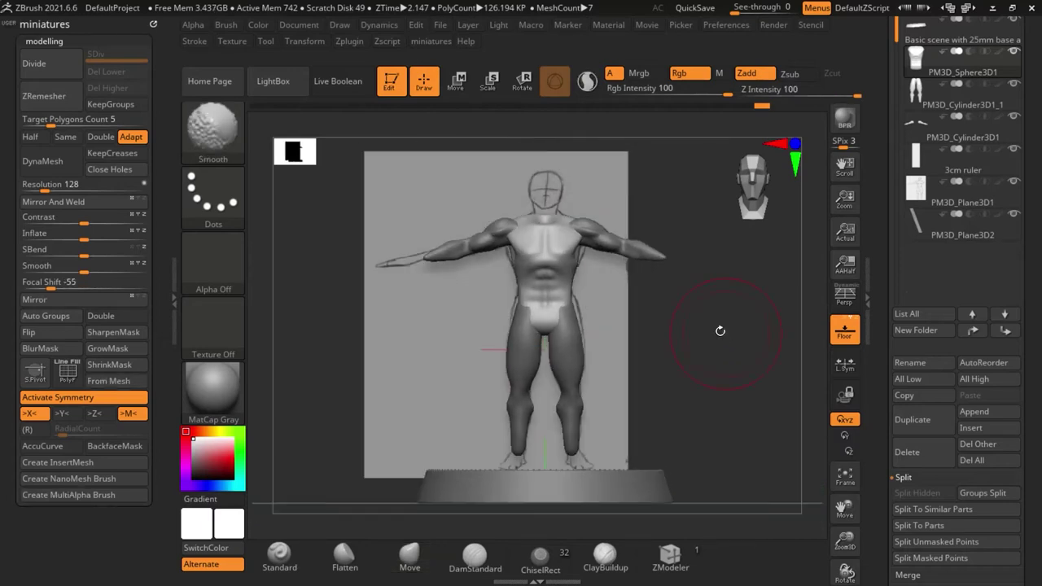
{"action": "left_click_drag", "start_coordinate": [442, 256], "coordinate": [444, 255], "text": "alt"}
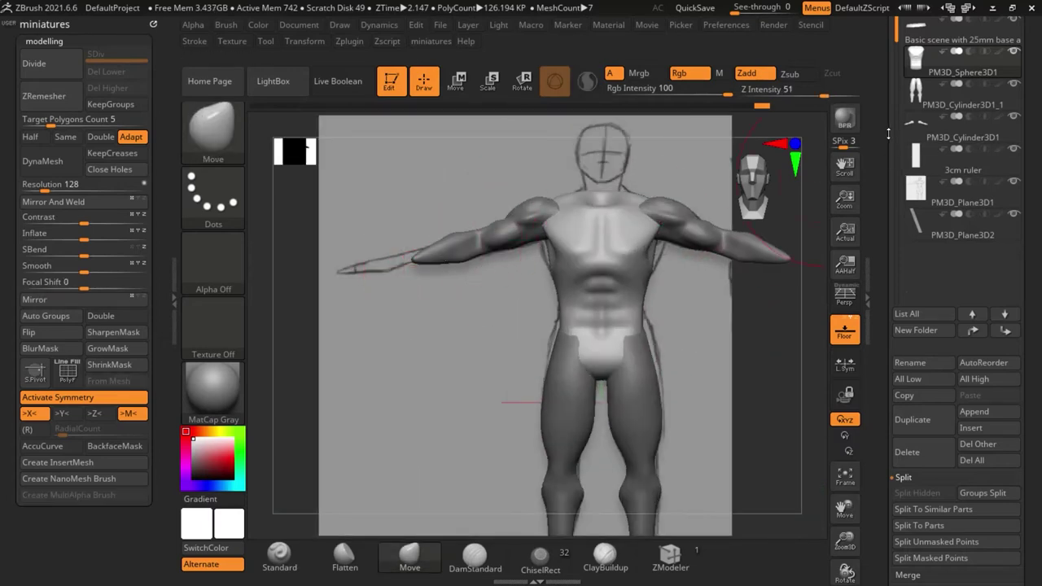
{"action": "left_click_drag", "start_coordinate": [884, 253], "coordinate": [885, 332]}
{"action": "scroll", "coordinate": [598, 246], "scroll_direction": "down", "scroll_amount": 2}
{"action": "scroll", "coordinate": [567, 243], "scroll_direction": "up", "scroll_amount": 3}
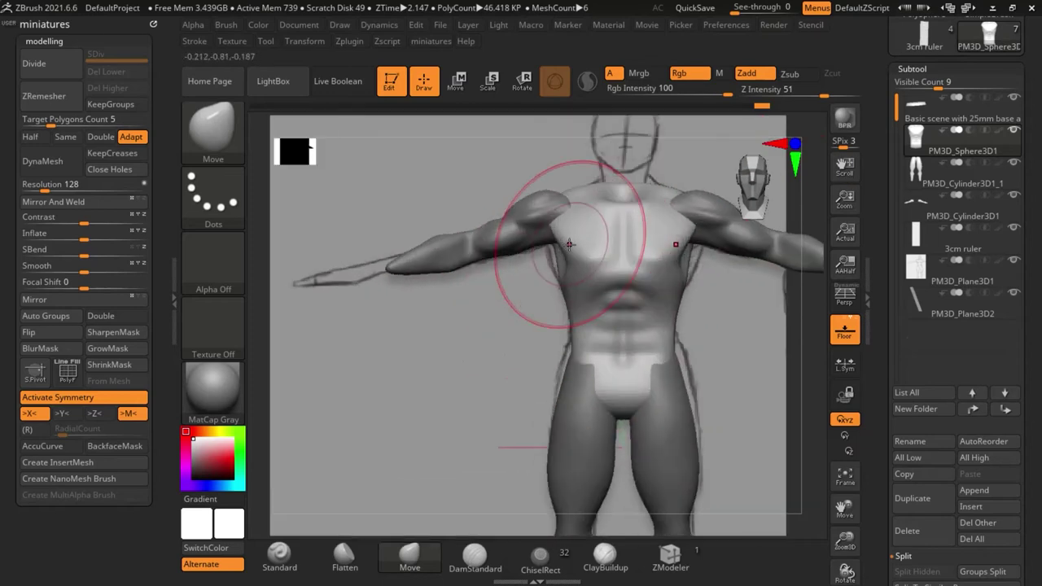
Pull the torso's sides beneath the arms outward toward the front reference outline with a resized Move brush
{"action": "key", "text": "s"}
{"action": "scroll", "coordinate": [545, 250], "scroll_direction": "up", "scroll_amount": 2}
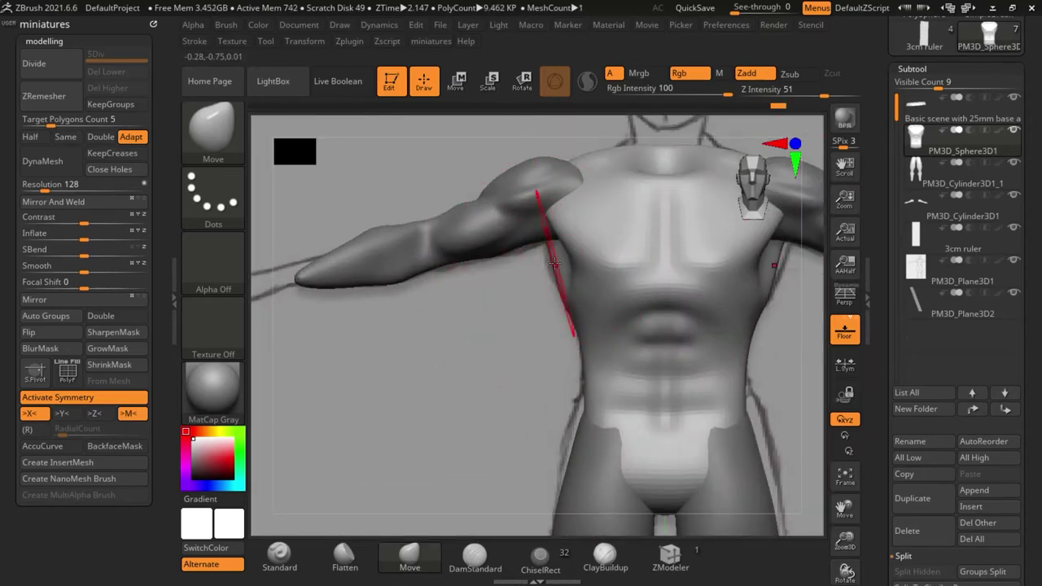
{"action": "scroll", "coordinate": [525, 281], "scroll_direction": "down", "scroll_amount": 2}
Open the Load Tool dialog for choosing a saved ZBrush tool file
{"action": "left_click_drag", "start_coordinate": [876, 155], "coordinate": [875, 222]}
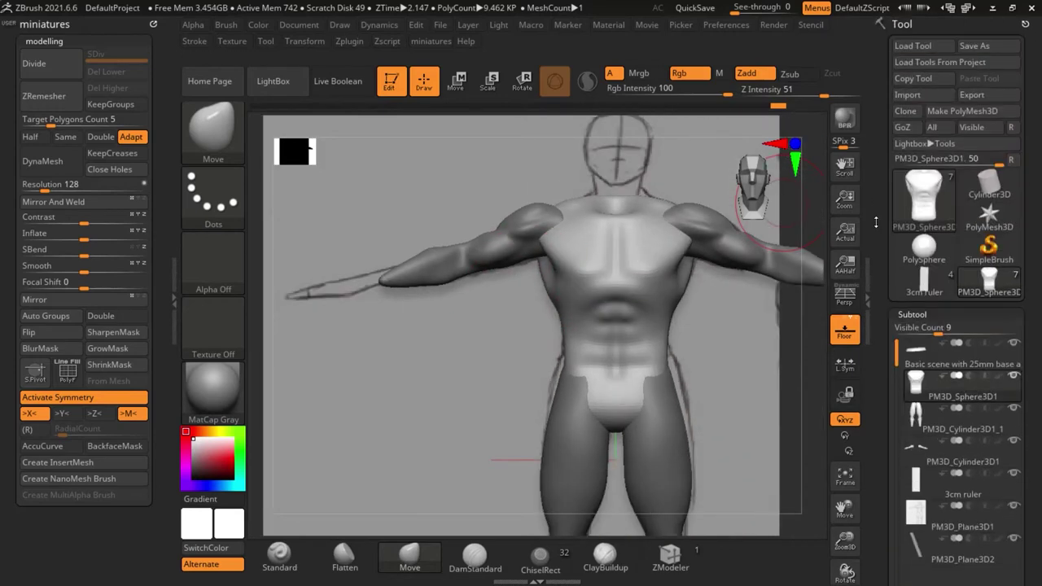
{"action": "left_click", "coordinate": [926, 49]}
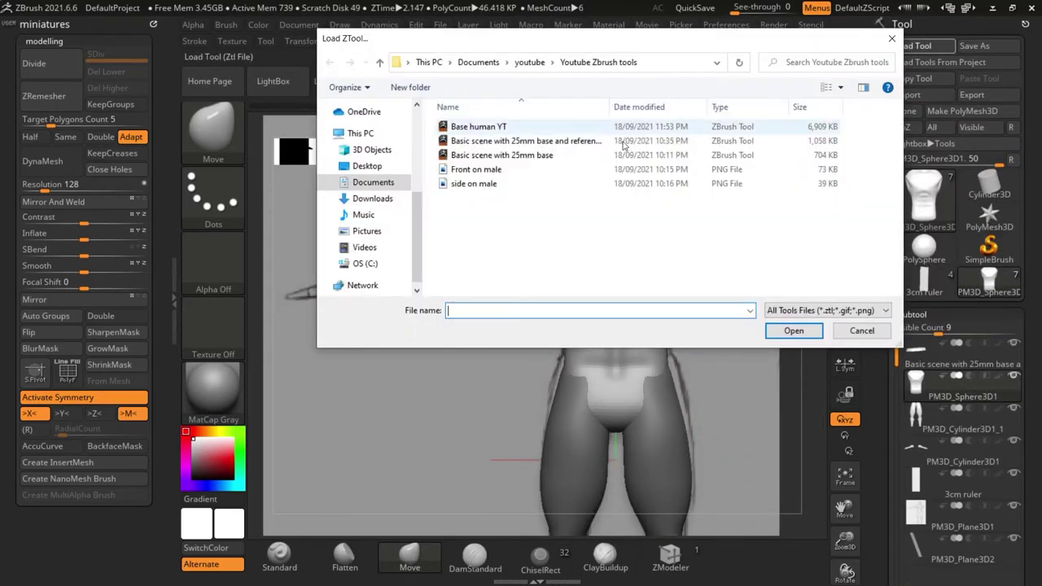
Load the Base human YT tool from the Youtube Zbrush tools folder
{"action": "double_click", "coordinate": [557, 128]}
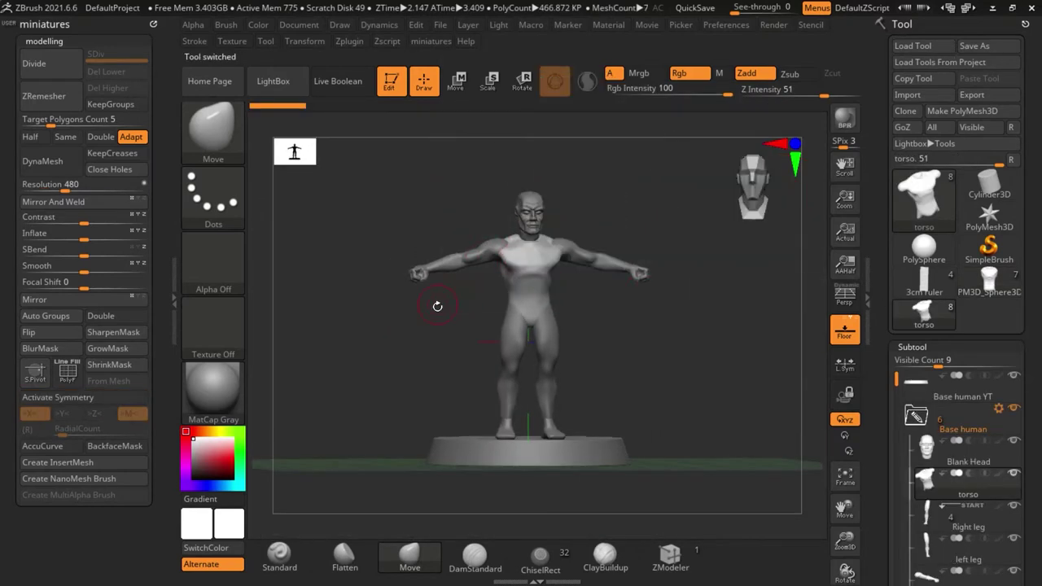
{"action": "left_click_drag", "start_coordinate": [437, 306], "coordinate": [459, 311]}
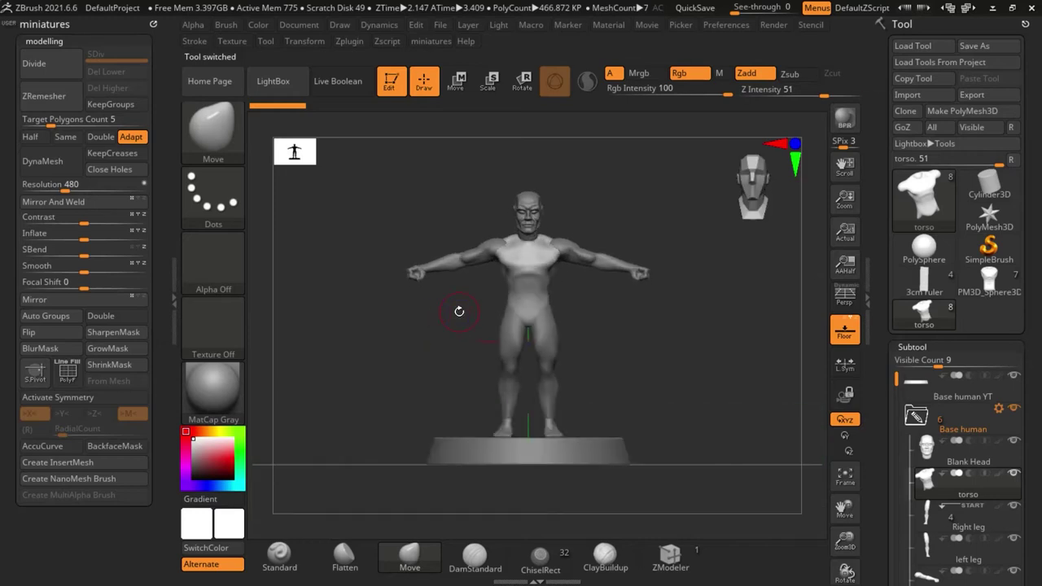
{"action": "key", "text": "f"}
Examine the finished base human's separate parts by activating the left arm, right arm and neighbouring body subtools
{"action": "left_click", "coordinate": [748, 339], "text": "alt"}
{"action": "left_click_drag", "start_coordinate": [719, 382], "coordinate": [630, 366], "text": "alt"}
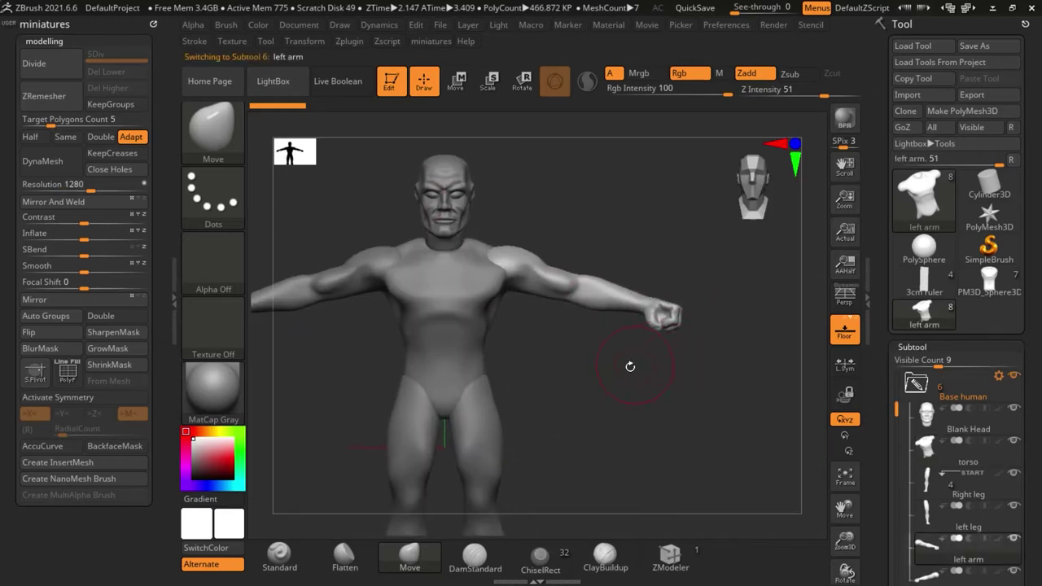
{"action": "left_click_drag", "start_coordinate": [347, 388], "coordinate": [548, 376], "text": "alt"}
{"action": "left_click", "coordinate": [429, 307], "text": "alt"}
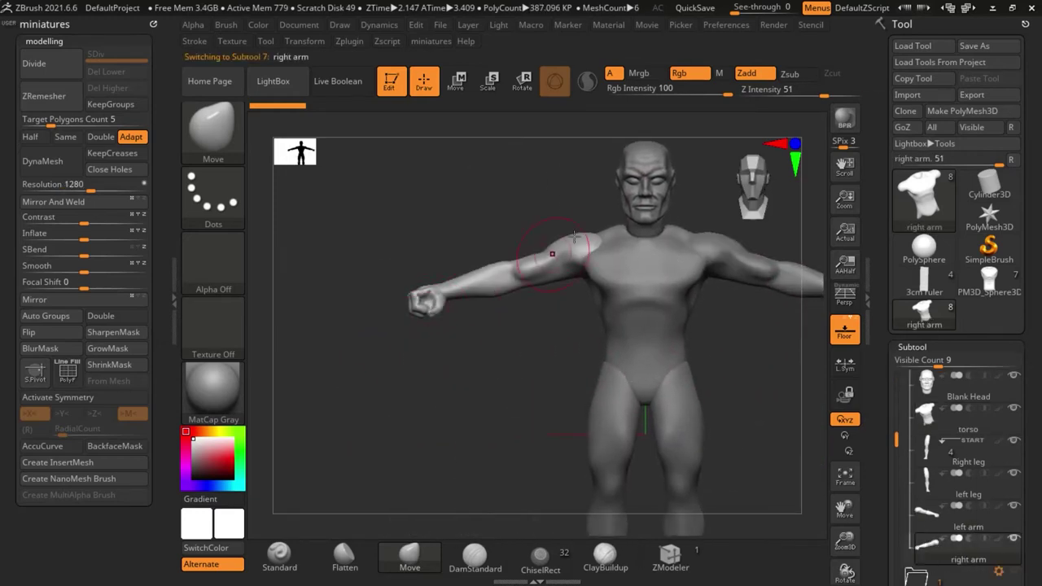
{"action": "left_click", "coordinate": [632, 223], "text": "alt"}
{"action": "mouse_move", "coordinate": [512, 190]}
{"action": "left_mouse_down", "text": "alt"}
{"action": "mouse_move", "coordinate": [453, 221]}
{"action": "mouse_move", "coordinate": [604, 233]}
{"action": "mouse_move", "coordinate": [486, 232]}
{"action": "mouse_move", "coordinate": [412, 205]}
{"action": "mouse_move", "coordinate": [449, 253]}
{"action": "left_mouse_up", "text": "alt"}
{"action": "mouse_move", "coordinate": [624, 396]}
{"action": "left_mouse_down", "text": "alt"}
{"action": "mouse_move", "coordinate": [656, 379]}
{"action": "mouse_move", "coordinate": [669, 336]}
{"action": "mouse_move", "coordinate": [630, 377]}
{"action": "mouse_move", "coordinate": [612, 369]}
{"action": "mouse_move", "coordinate": [588, 324]}
{"action": "left_mouse_up", "text": "alt"}
{"action": "left_click", "coordinate": [722, 277], "text": "alt"}
{"action": "key", "text": "f"}
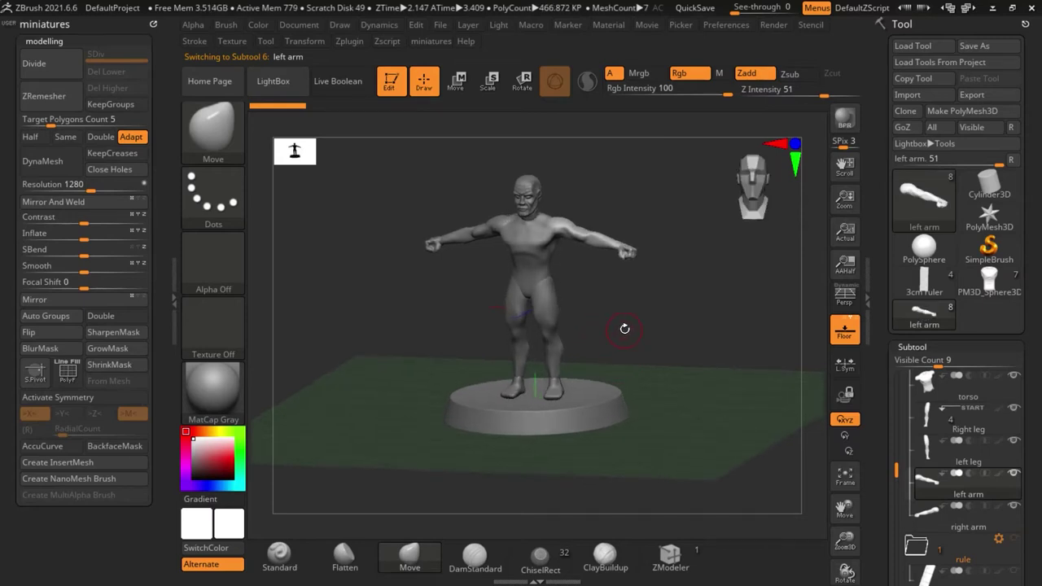
Examine the base human from the front, both as a full figure on its base and close up at the shoulders and face
{"action": "left_click_drag", "start_coordinate": [623, 326], "coordinate": [628, 304], "text": "shift"}
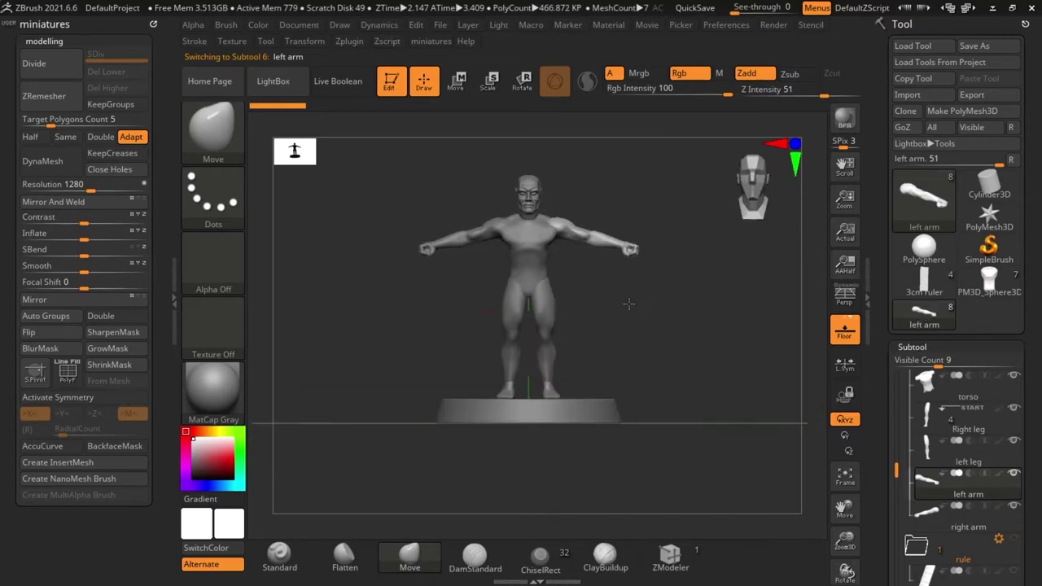
{"action": "scroll", "coordinate": [543, 222], "scroll_direction": "up", "scroll_amount": 5}
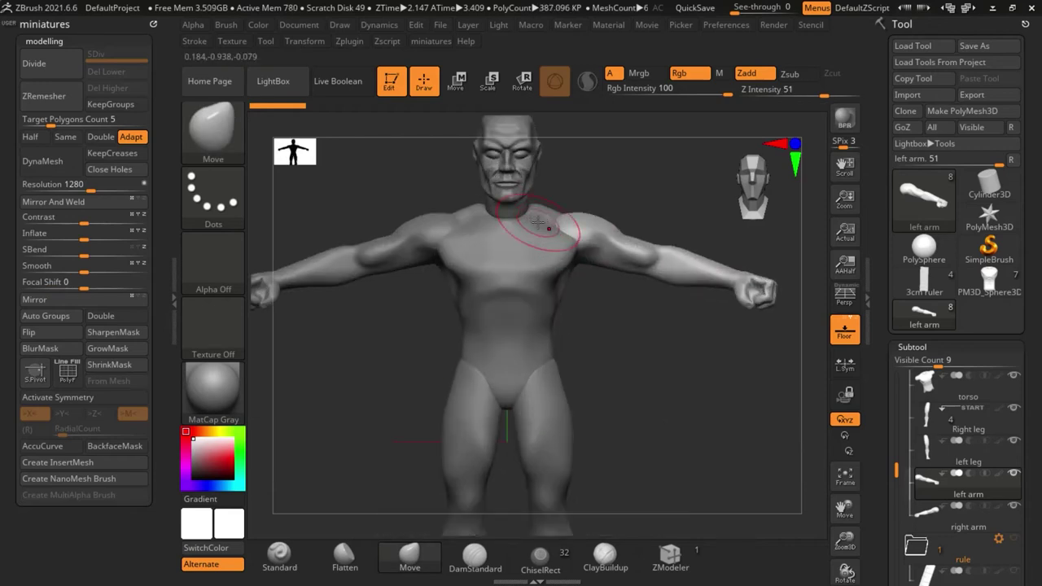
{"action": "scroll", "coordinate": [531, 256], "scroll_direction": "down", "scroll_amount": 5}
{"action": "left_click_drag", "start_coordinate": [628, 354], "coordinate": [649, 388], "text": "alt"}
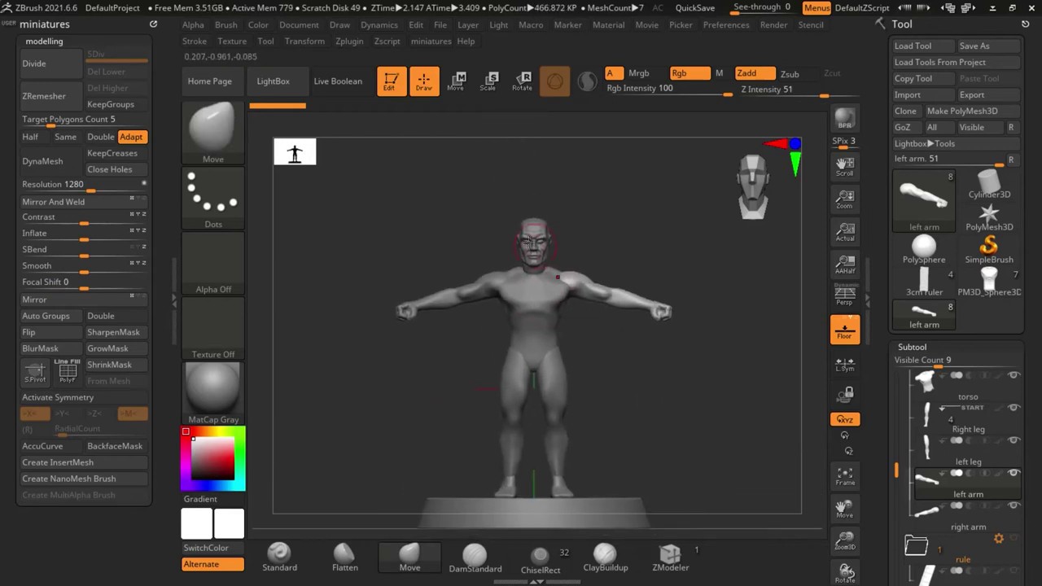
{"action": "scroll", "coordinate": [537, 251], "scroll_direction": "up", "scroll_amount": 5}
{"action": "left_click_drag", "start_coordinate": [418, 423], "coordinate": [460, 333], "text": "alt"}
{"action": "left_click_drag", "start_coordinate": [442, 365], "coordinate": [511, 368]}
{"action": "left_click_drag", "start_coordinate": [677, 392], "coordinate": [614, 381]}
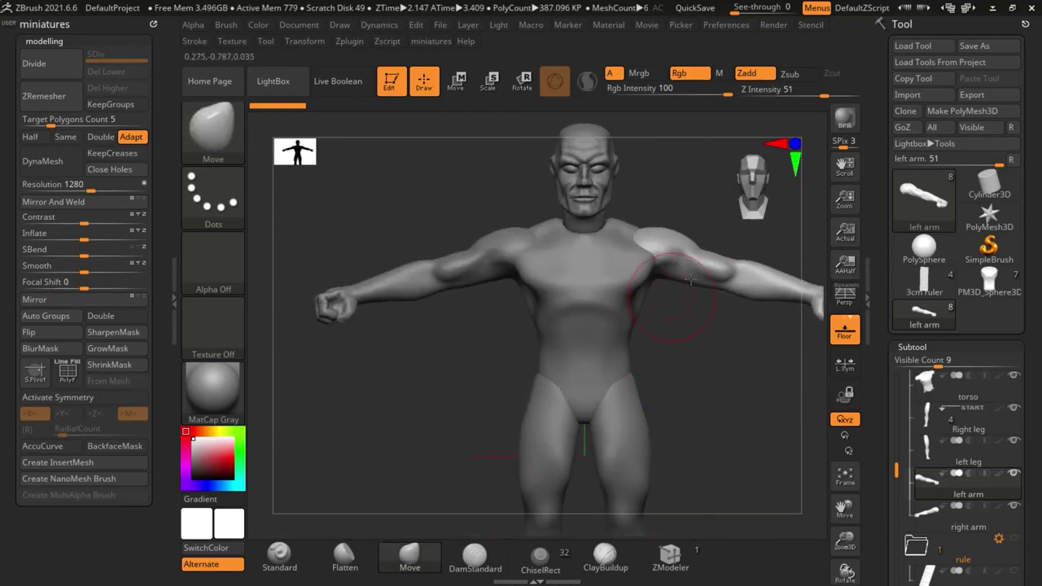
{"action": "scroll", "coordinate": [690, 279], "scroll_direction": "up", "scroll_amount": 5}
{"action": "scroll", "coordinate": [588, 245], "scroll_direction": "down", "scroll_amount": 5}
{"action": "scroll", "coordinate": [541, 159], "scroll_direction": "up", "scroll_amount": 5}
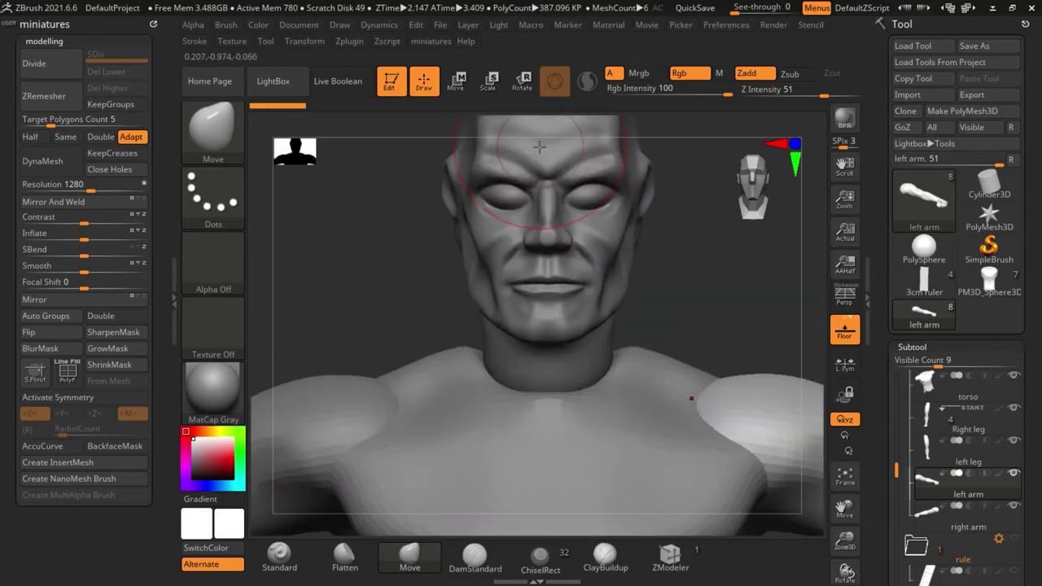
{"action": "scroll", "coordinate": [543, 163], "scroll_direction": "down", "scroll_amount": 3}
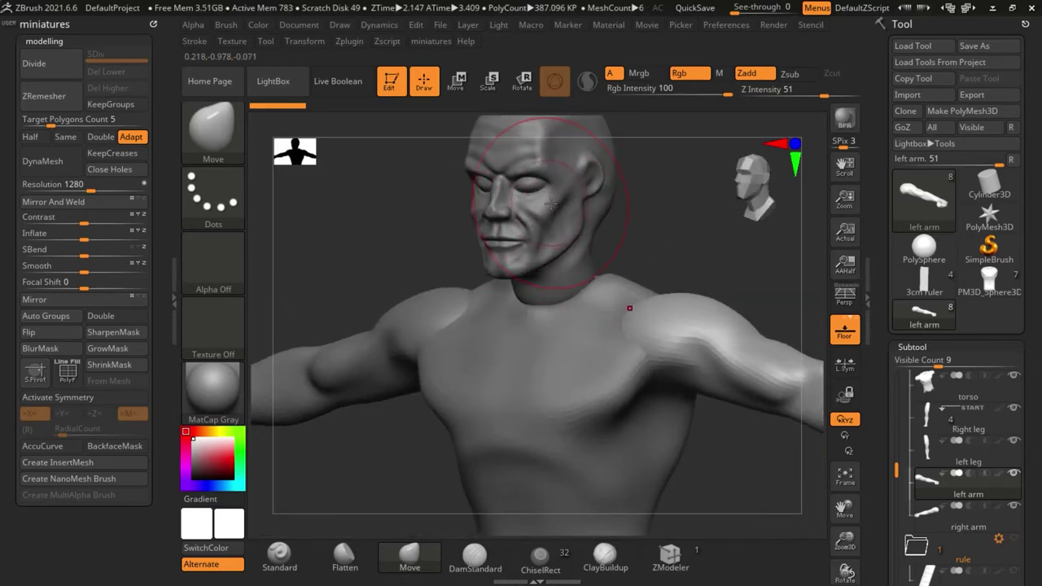
Activate the Blank Head subtool and inspect its face, profile and ear up close
{"action": "mouse_move", "coordinate": [640, 242]}
{"action": "left_mouse_down"}
{"action": "mouse_move", "coordinate": [600, 242]}
{"action": "mouse_move", "coordinate": [640, 235]}
{"action": "left_mouse_up"}
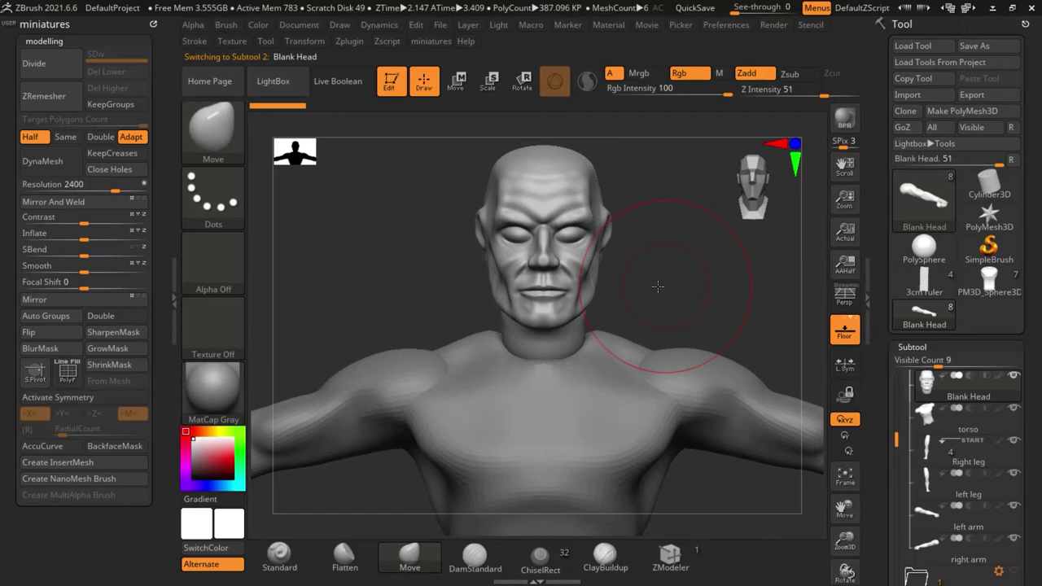
{"action": "left_click_drag", "start_coordinate": [663, 291], "coordinate": [639, 239]}
{"action": "right_click_drag", "start_coordinate": [638, 239], "coordinate": [625, 246], "text": "ctrl"}
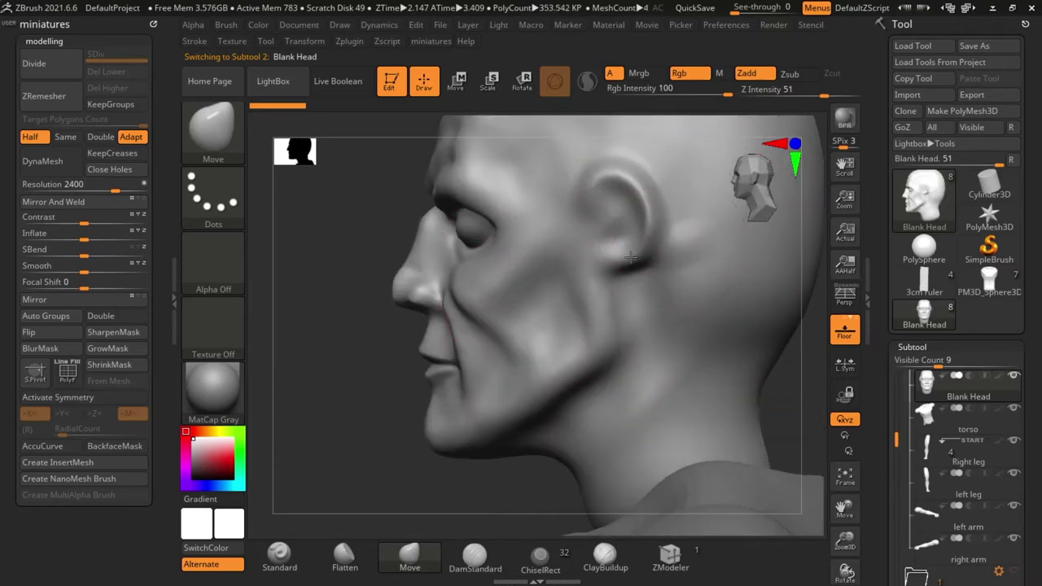
{"action": "left_click_drag", "start_coordinate": [618, 264], "coordinate": [611, 266]}
{"action": "key", "text": "ctrl+z"}
{"action": "right_click_drag", "start_coordinate": [611, 266], "coordinate": [600, 254], "text": "ctrl"}
{"action": "left_click_drag", "start_coordinate": [437, 407], "coordinate": [523, 391]}
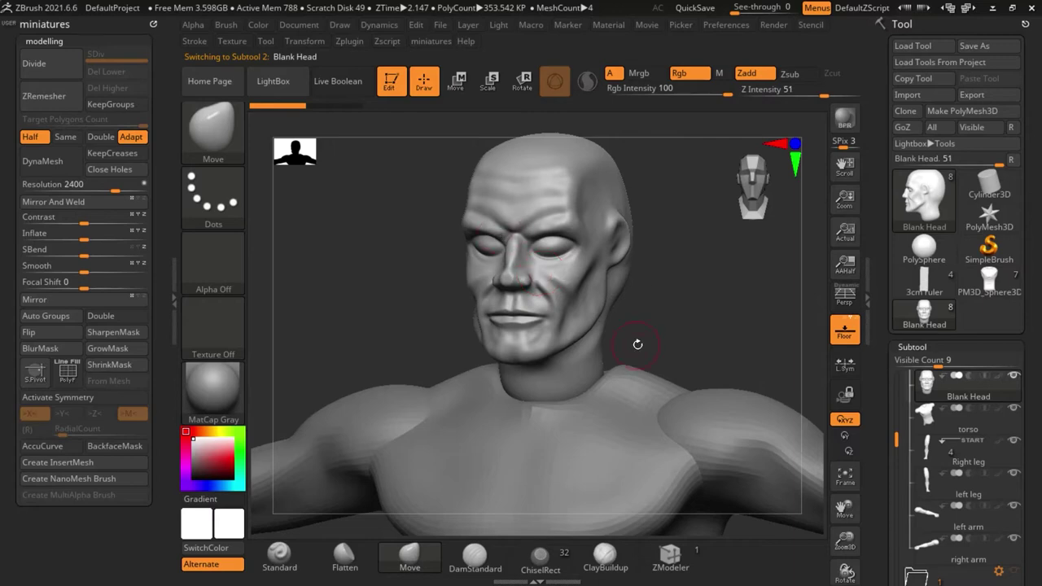
{"action": "left_click_drag", "start_coordinate": [637, 344], "coordinate": [640, 331], "text": "shift"}
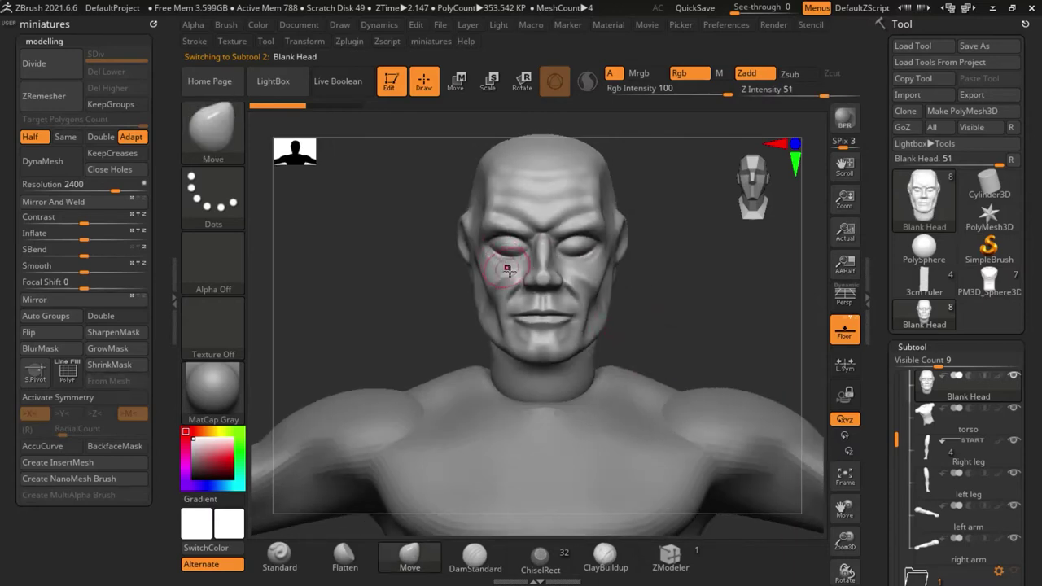
{"action": "right_click_drag", "start_coordinate": [507, 268], "coordinate": [649, 450], "text": "ctrl"}
Compare the rough PM3D_Sphere3D1 body with the Blank Head figure, ending with PM3D_Sphere3D1 active in a straight front view
{"action": "left_click", "coordinate": [974, 287]}
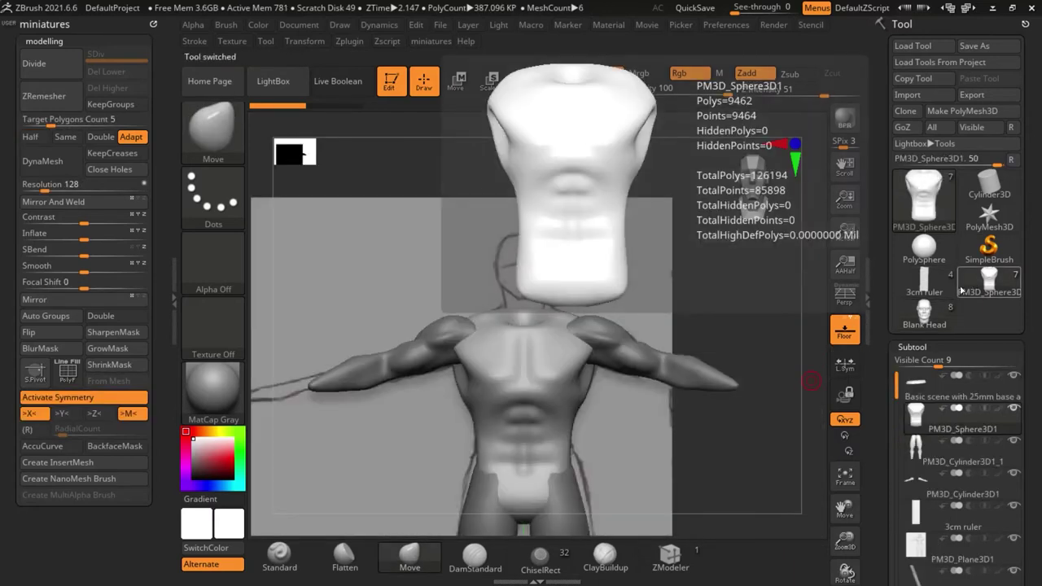
{"action": "left_click_drag", "start_coordinate": [614, 351], "coordinate": [645, 349], "text": "shift"}
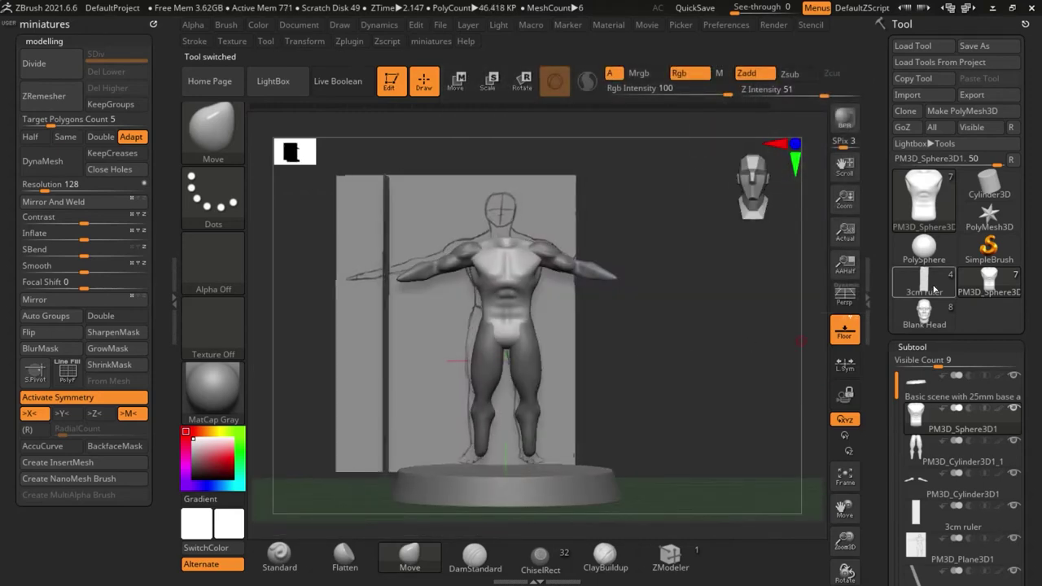
{"action": "left_click", "coordinate": [923, 316]}
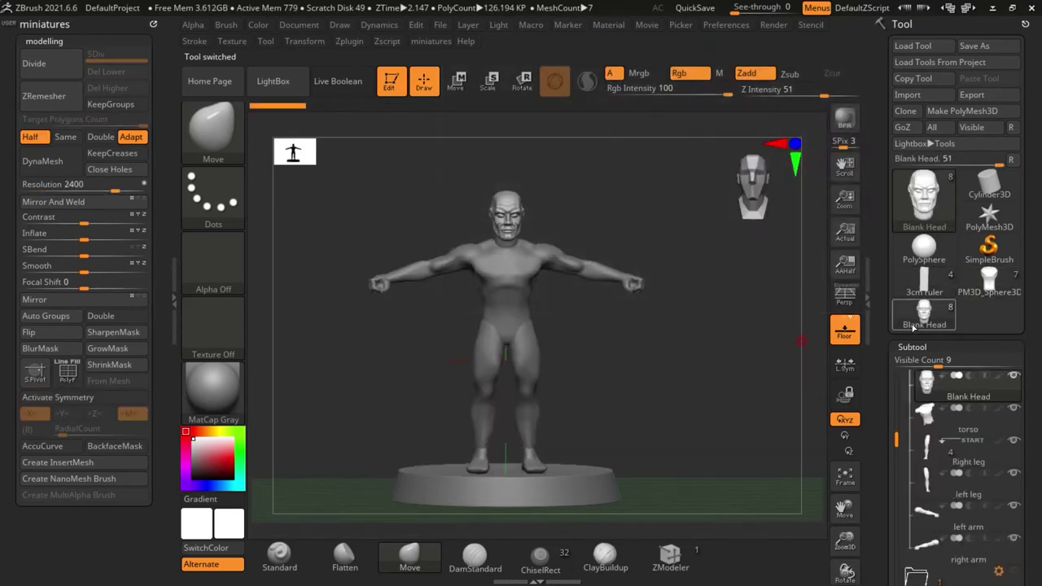
{"action": "left_click", "coordinate": [979, 288]}
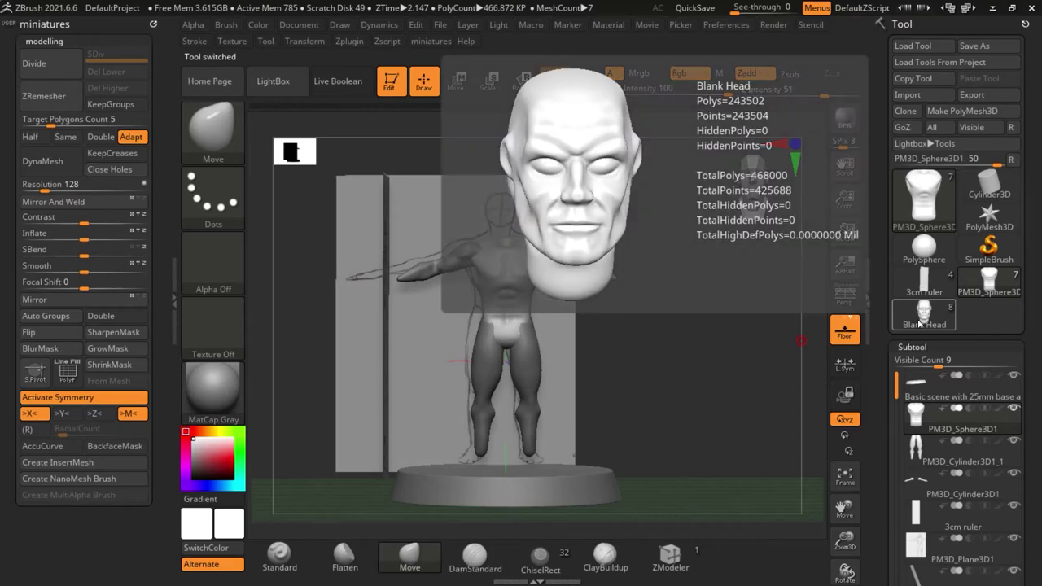
{"action": "left_click", "coordinate": [943, 314]}
{"action": "left_click", "coordinate": [989, 284]}
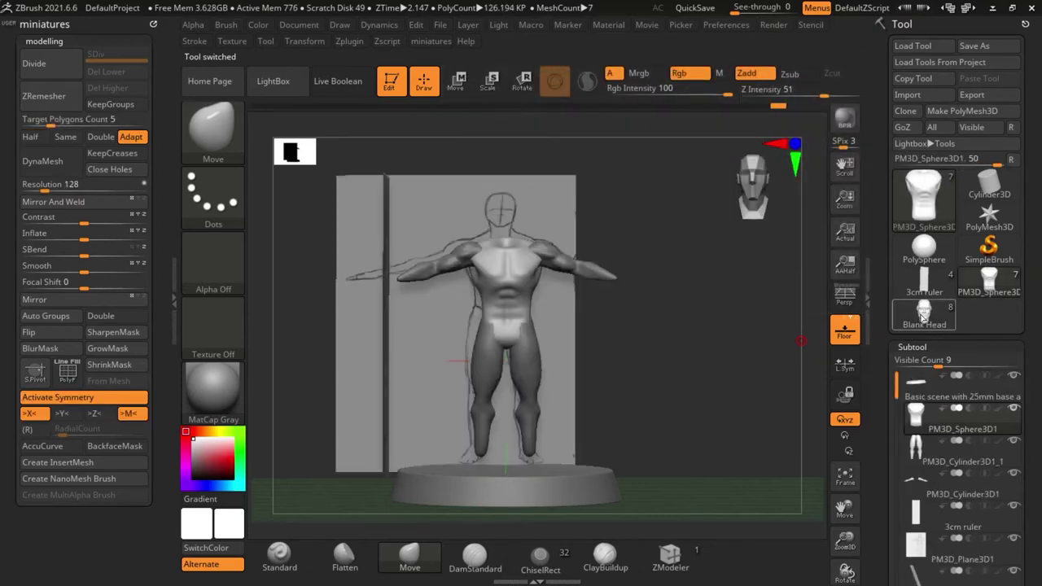
{"action": "left_click", "coordinate": [923, 317]}
{"action": "left_click", "coordinate": [988, 282]}
{"action": "left_click_drag", "start_coordinate": [698, 359], "coordinate": [665, 335], "text": "shift"}
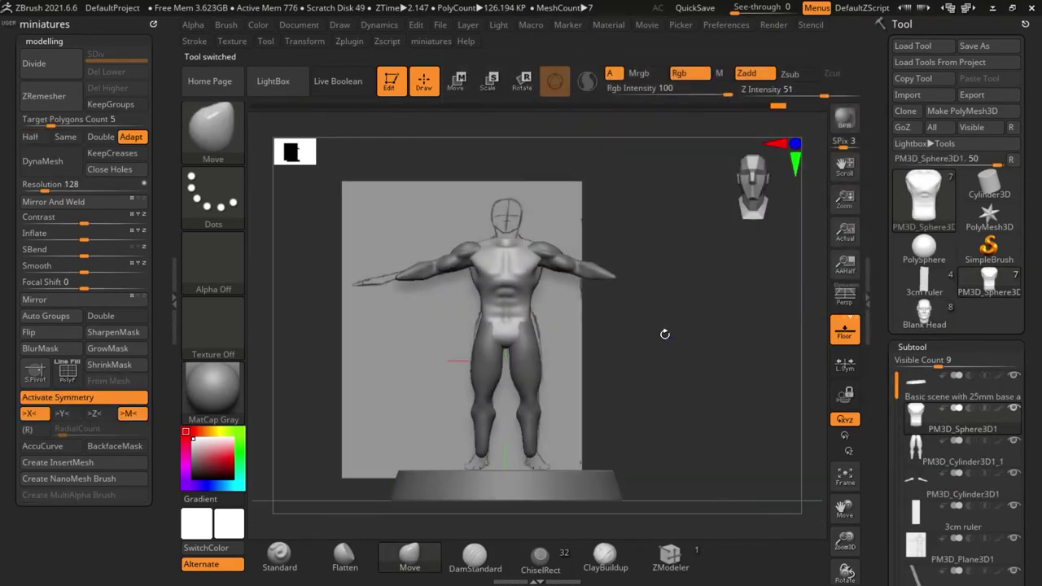
Insert a PolySphere as a new subtool after the PM3D_Sphere3D1 torso
{"action": "scroll", "coordinate": [514, 285], "scroll_direction": "up", "scroll_amount": 3}
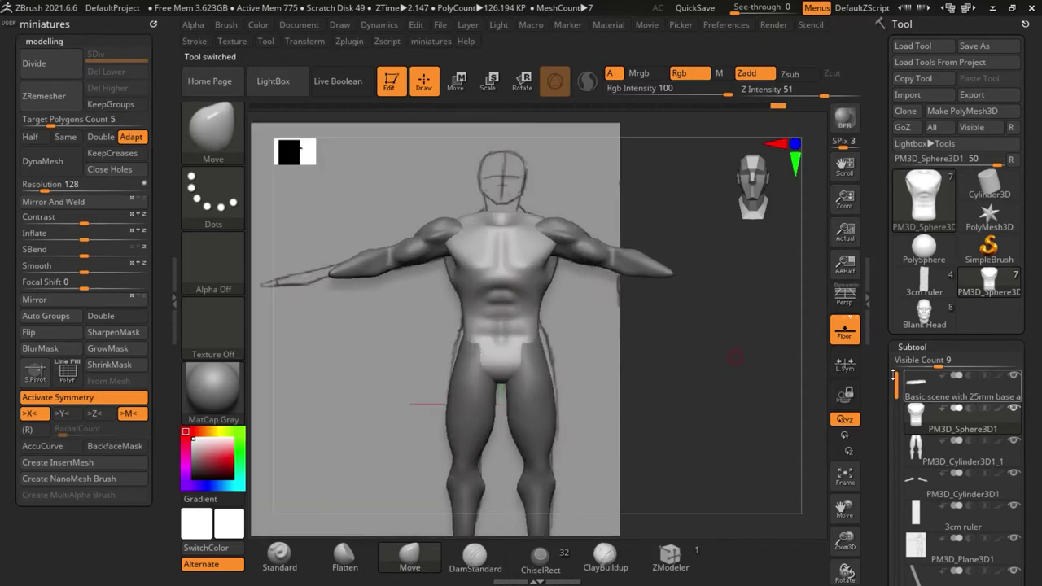
{"action": "key", "text": "f"}
{"action": "key", "text": "s"}
{"action": "left_click_drag", "start_coordinate": [504, 308], "coordinate": [539, 353]}
{"action": "left_click_drag", "start_coordinate": [876, 441], "coordinate": [876, 378]}
{"action": "scroll", "coordinate": [643, 375], "scroll_direction": "down", "scroll_amount": 1}
{"action": "scroll", "coordinate": [736, 291], "scroll_direction": "down", "scroll_amount": 1}
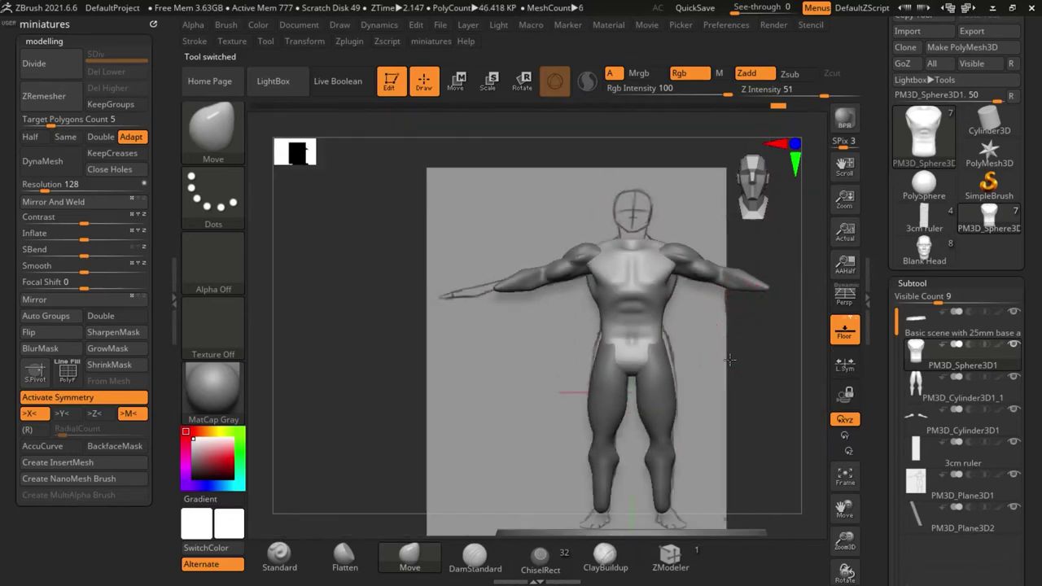
{"action": "left_click_drag", "start_coordinate": [729, 360], "coordinate": [652, 335], "text": "alt"}
{"action": "left_click_drag", "start_coordinate": [888, 374], "coordinate": [894, 314]}
{"action": "left_click", "coordinate": [970, 283]}
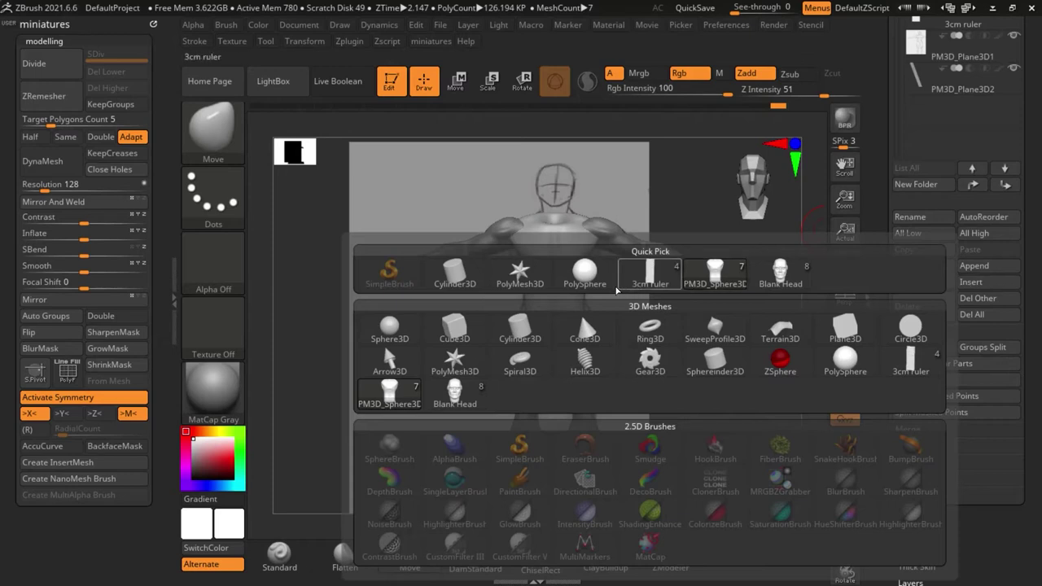
{"action": "left_click", "coordinate": [584, 273]}
Activate the Move gizmo on the new sphere and apply Mirror And Weld to it
{"action": "left_click", "coordinate": [457, 90]}
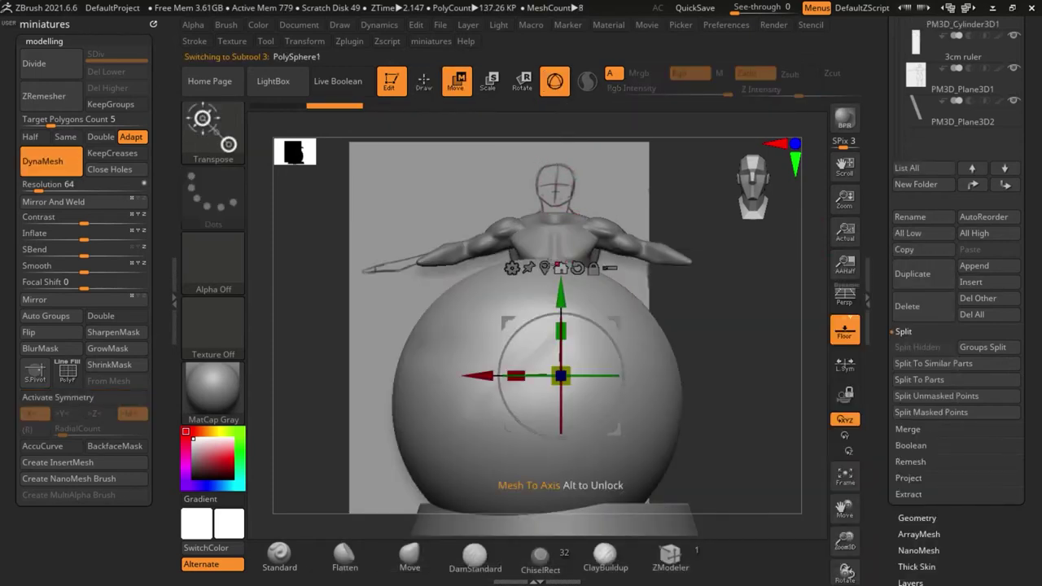
{"action": "left_click", "coordinate": [544, 268]}
{"action": "key", "text": "ctrl+z"}
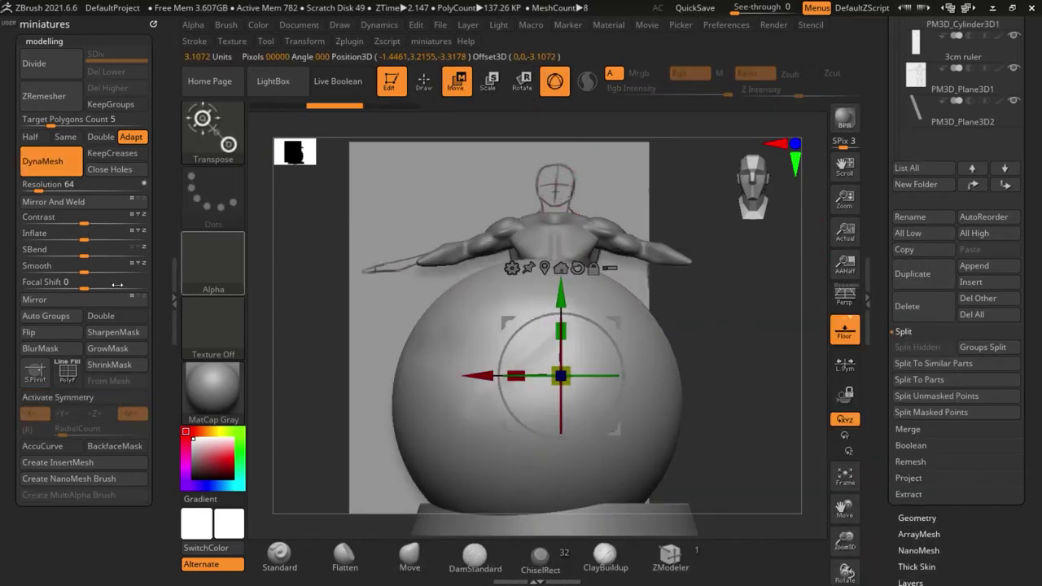
{"action": "left_click", "coordinate": [79, 202]}
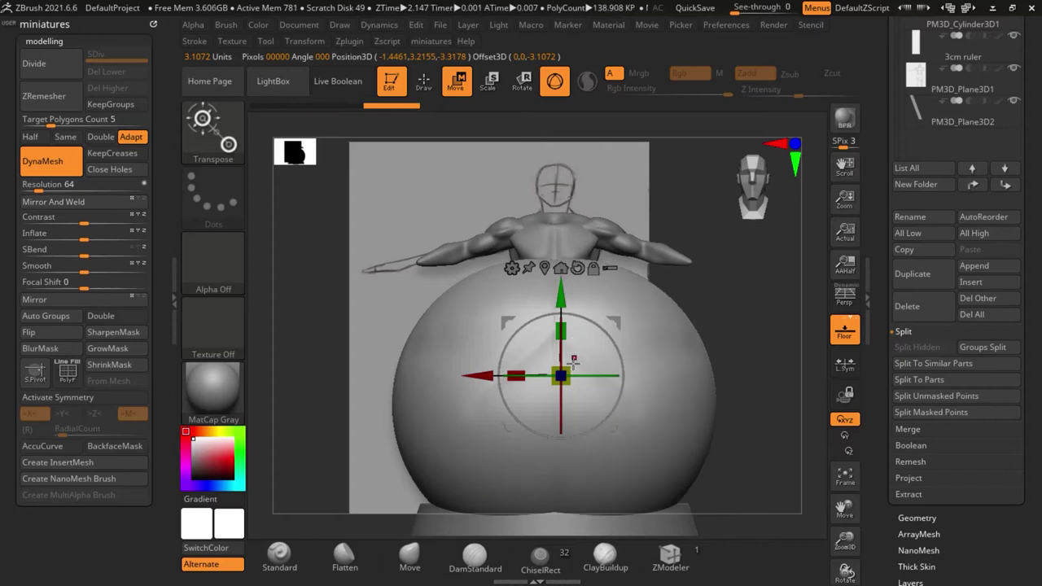
Shrink the sphere uniformly, recentre the gizmo on it and raise it over the head of the front reference sketch
{"action": "left_click_drag", "start_coordinate": [561, 375], "coordinate": [499, 436]}
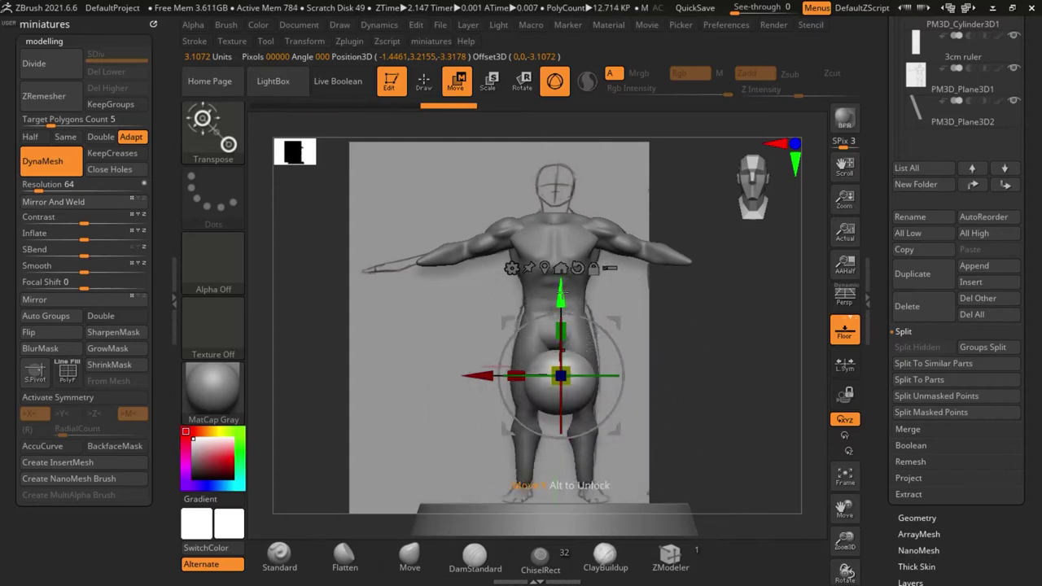
{"action": "left_click_drag", "start_coordinate": [561, 293], "coordinate": [561, 127]}
{"action": "left_click_drag", "start_coordinate": [730, 378], "coordinate": [721, 485], "text": "alt"}
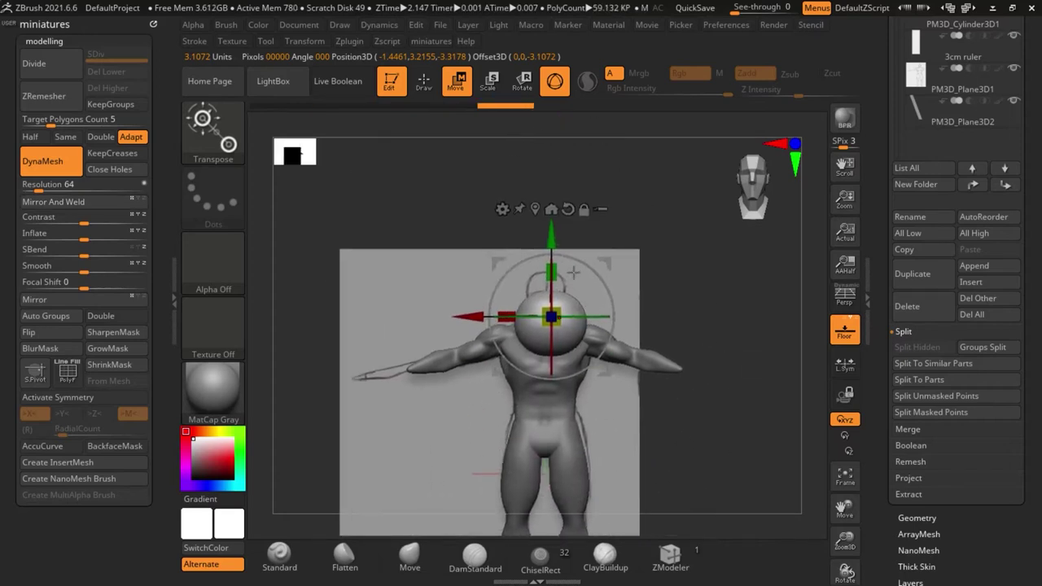
{"action": "left_click", "coordinate": [534, 209]}
{"action": "key", "text": "f"}
{"action": "left_click_drag", "start_coordinate": [538, 296], "coordinate": [513, 220]}
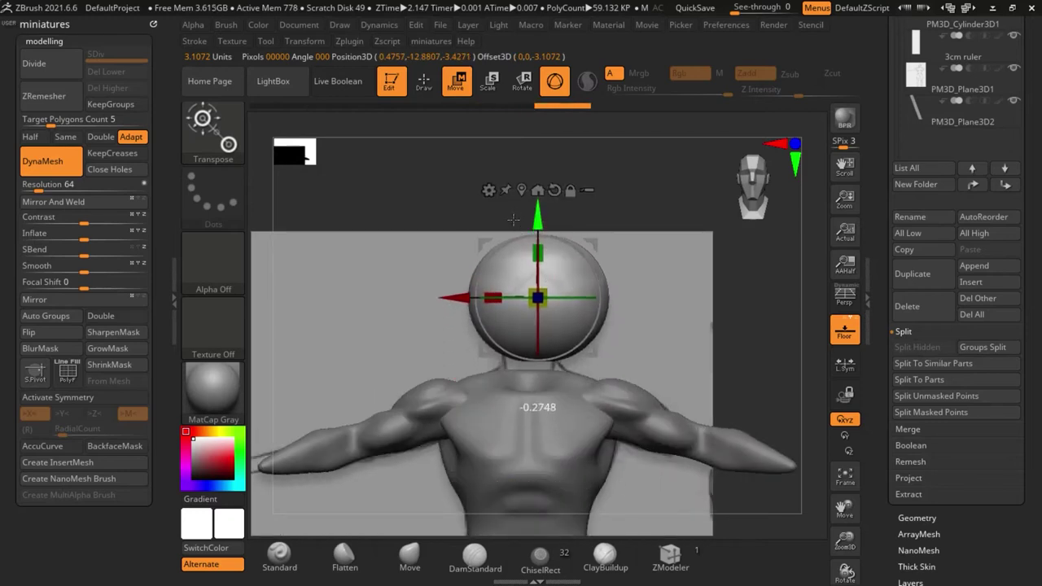
Fit the sphere to the front head sketch by shifting and mirroring it, narrowing it along X and lowering it slightly
{"action": "scroll", "coordinate": [533, 299], "scroll_direction": "up", "scroll_amount": 3}
{"action": "left_click_drag", "start_coordinate": [468, 292], "coordinate": [454, 293]}
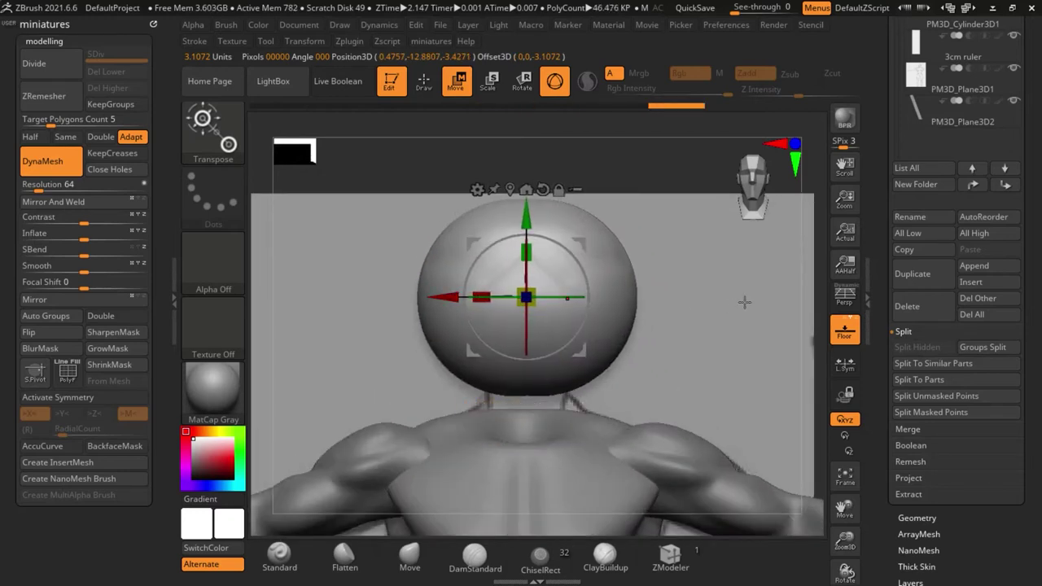
{"action": "left_click", "coordinate": [70, 301]}
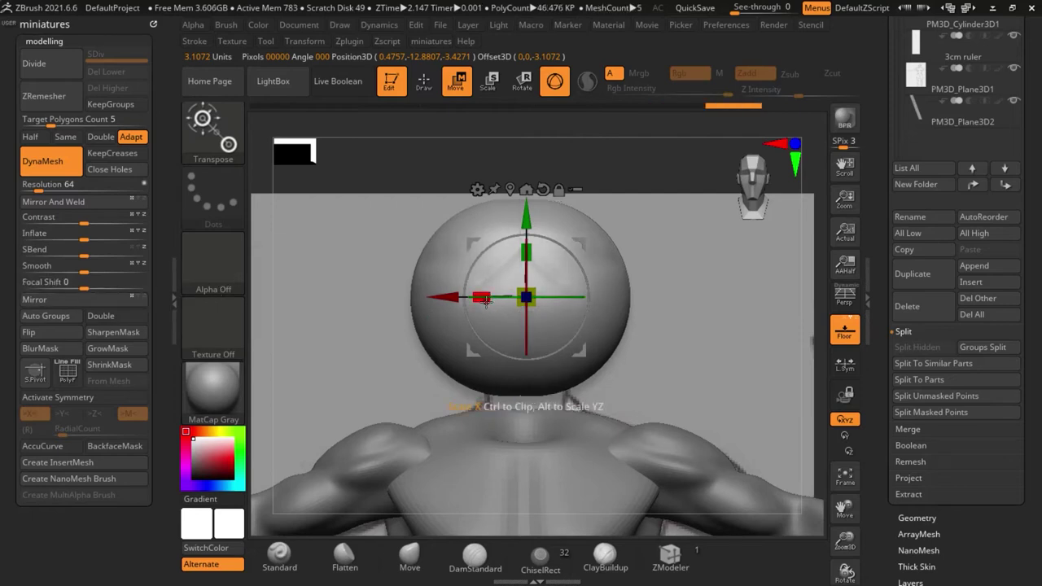
{"action": "left_click_drag", "start_coordinate": [485, 299], "coordinate": [505, 299]}
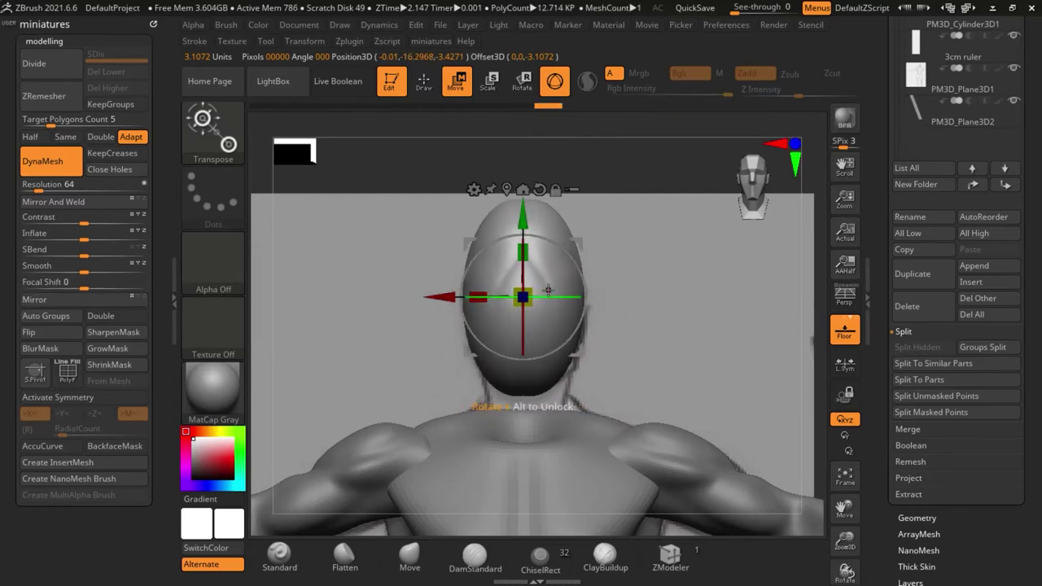
{"action": "left_click_drag", "start_coordinate": [522, 216], "coordinate": [522, 232]}
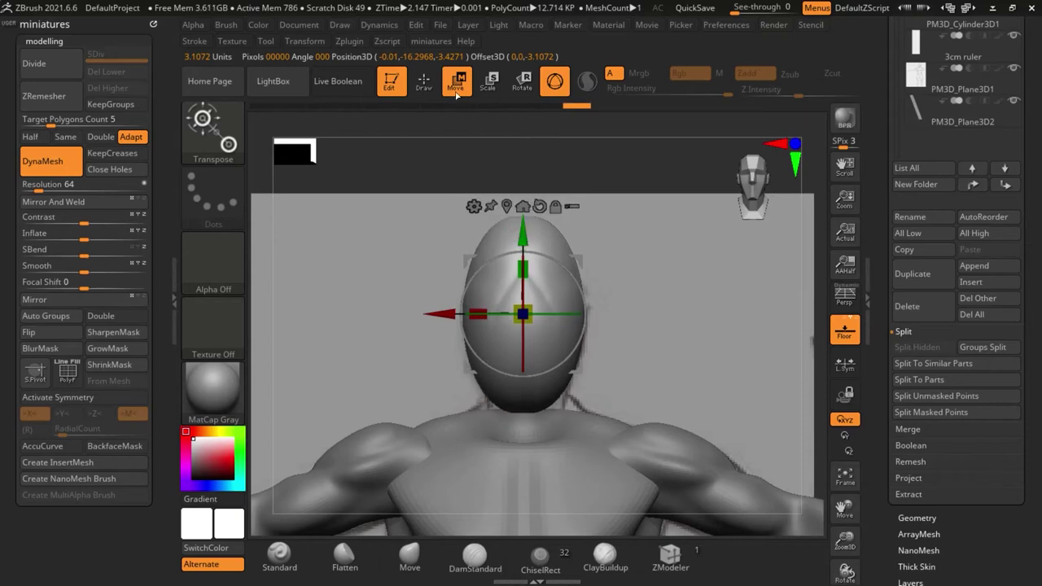
Hide the front and side reference sketch planes, leaving the 3cm ruler shown, and make the head sphere the active subtool
{"action": "left_click", "coordinate": [429, 90]}
{"action": "left_click_drag", "start_coordinate": [531, 156], "coordinate": [451, 166]}
{"action": "scroll", "coordinate": [464, 213], "scroll_direction": "down", "scroll_amount": 5}
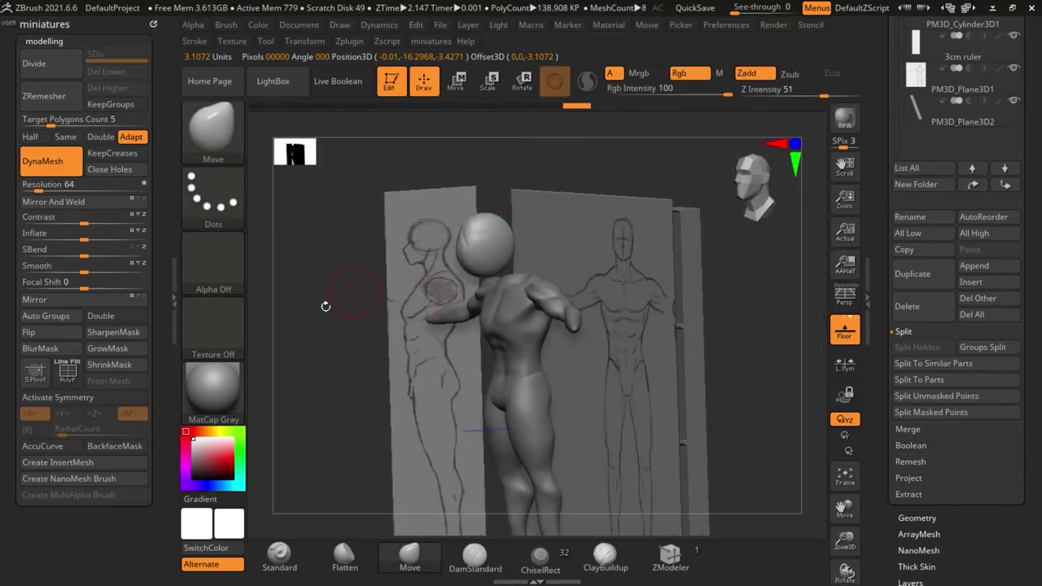
{"action": "left_click_drag", "start_coordinate": [326, 304], "coordinate": [478, 234]}
{"action": "left_click", "coordinate": [457, 83]}
{"action": "scroll", "coordinate": [453, 233], "scroll_direction": "up", "scroll_amount": 5}
{"action": "left_click_drag", "start_coordinate": [391, 299], "coordinate": [451, 299]}
{"action": "left_click", "coordinate": [453, 301], "text": "alt"}
{"action": "scroll", "coordinate": [454, 301], "scroll_direction": "down", "scroll_amount": 5}
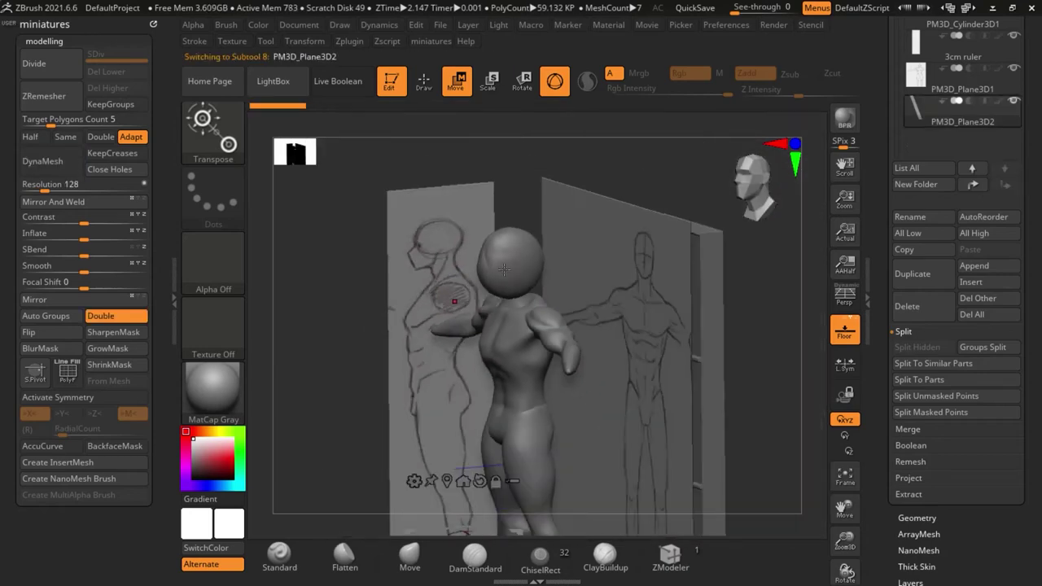
{"action": "left_click", "coordinate": [1015, 74]}
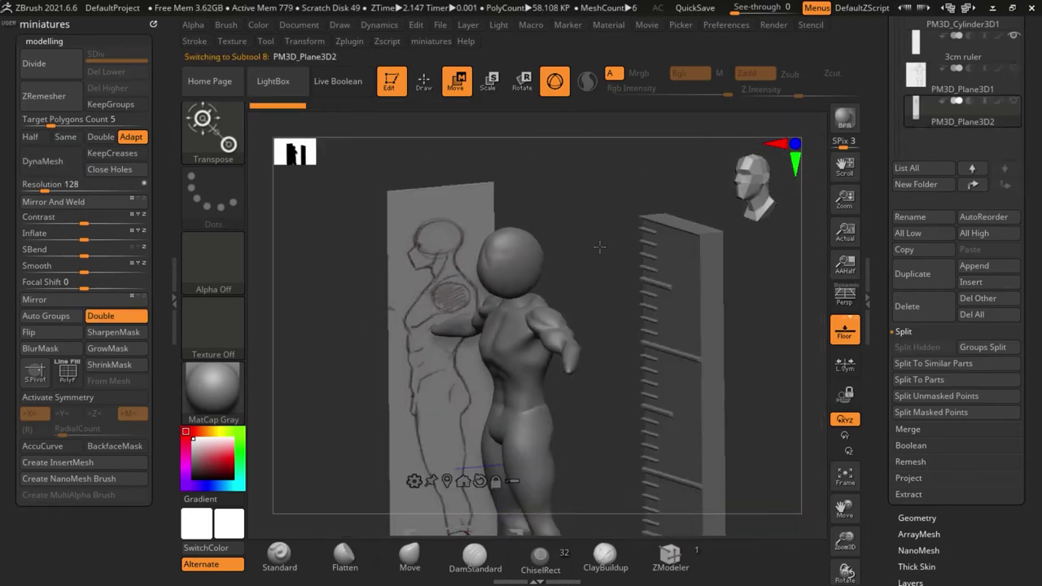
{"action": "left_click", "coordinate": [526, 263], "text": "alt"}
{"action": "left_click_drag", "start_coordinate": [588, 296], "coordinate": [788, 314]}
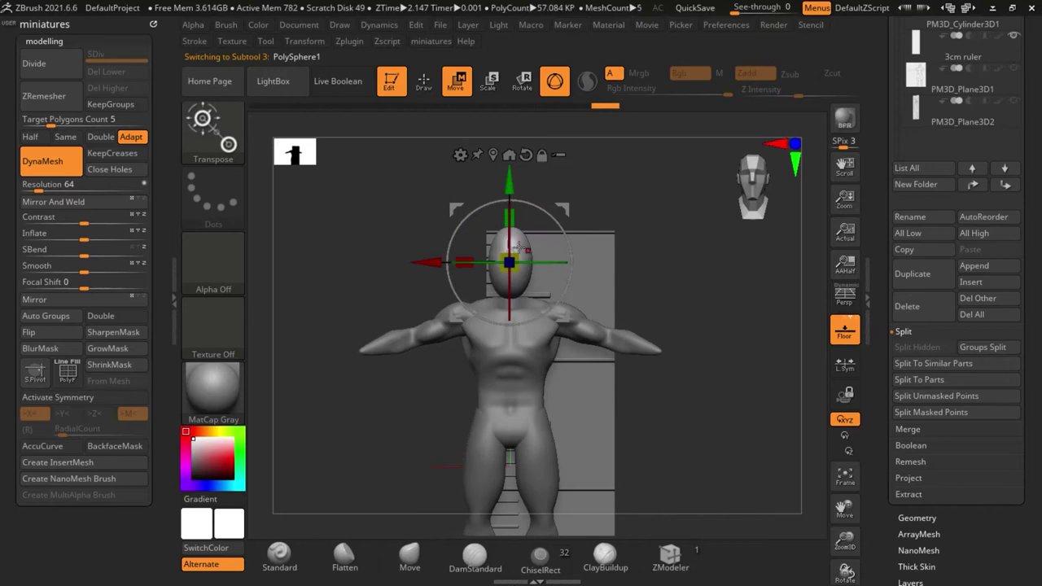
Smooth away the V-shaped crease on the front of the head sphere
{"action": "scroll", "coordinate": [518, 247], "scroll_direction": "up", "scroll_amount": 5}
{"action": "scroll", "coordinate": [518, 247], "scroll_direction": "up", "scroll_amount": 1}
{"action": "left_click", "coordinate": [426, 84]}
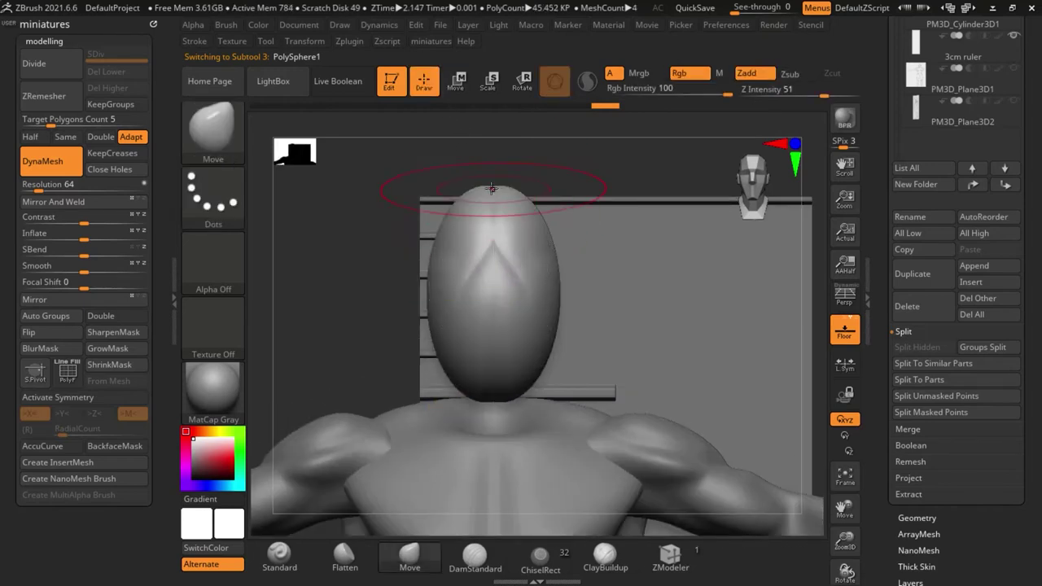
{"action": "left_click_drag", "start_coordinate": [491, 206], "coordinate": [496, 285], "text": "shift"}
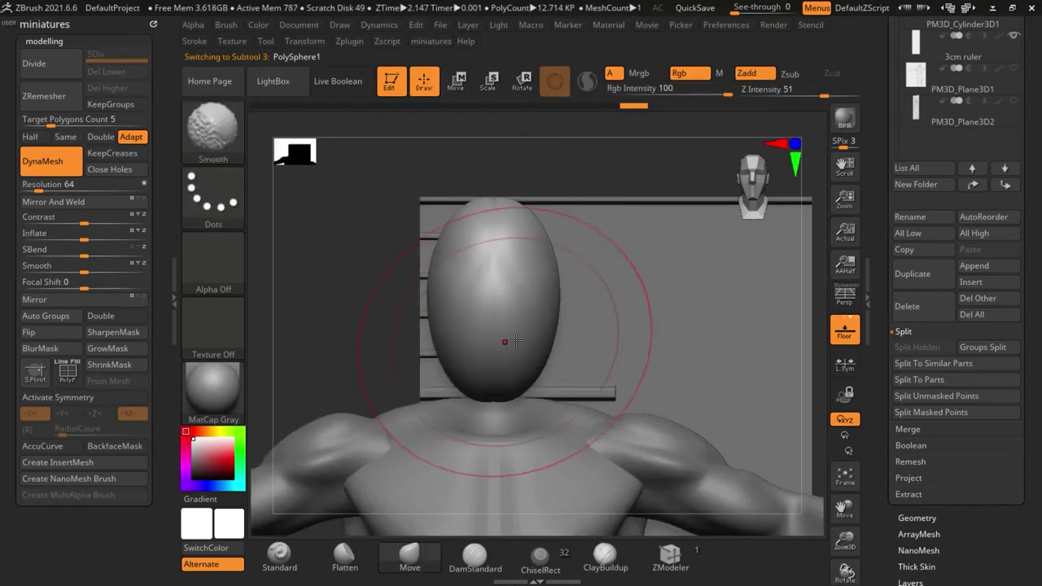
{"action": "scroll", "coordinate": [516, 342], "scroll_direction": "down", "scroll_amount": 5}
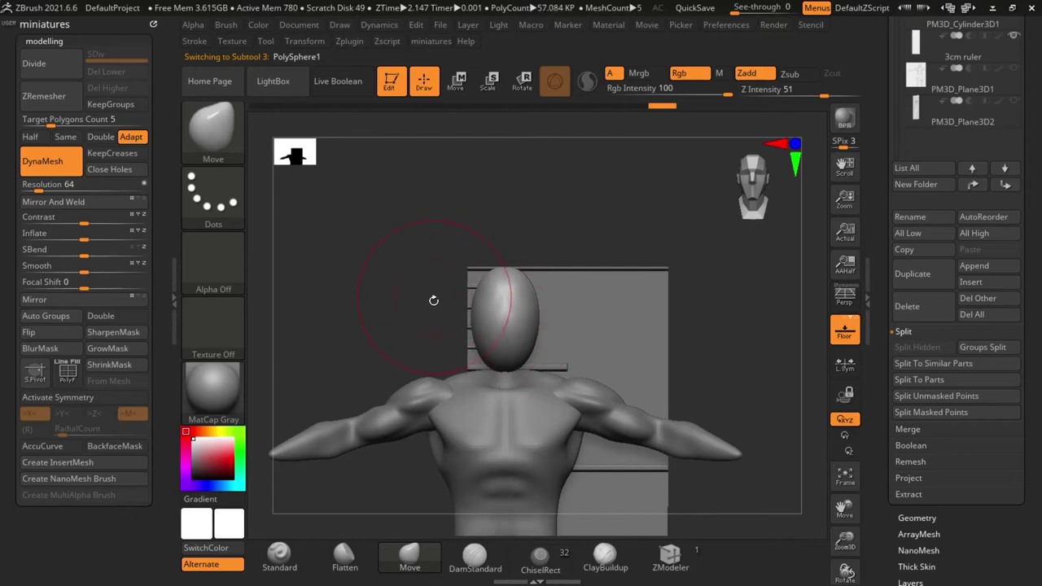
Examine the head's proportions against the body, the base and the 3cm ruler from an angle and from the front
{"action": "left_click_drag", "start_coordinate": [434, 301], "coordinate": [358, 290]}
{"action": "scroll", "coordinate": [359, 289], "scroll_direction": "down", "scroll_amount": 6}
{"action": "left_click_drag", "start_coordinate": [546, 415], "coordinate": [607, 453]}
{"action": "left_click_drag", "start_coordinate": [555, 478], "coordinate": [567, 413], "text": "alt"}
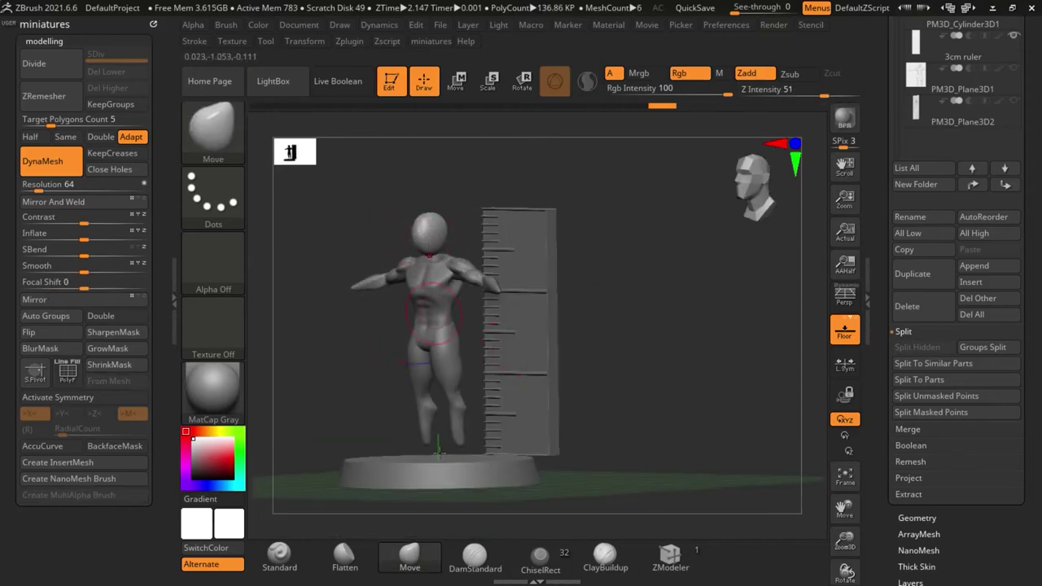
{"action": "left_click_drag", "start_coordinate": [617, 383], "coordinate": [635, 372], "text": "shift"}
{"action": "scroll", "coordinate": [498, 326], "scroll_direction": "up", "scroll_amount": 1}
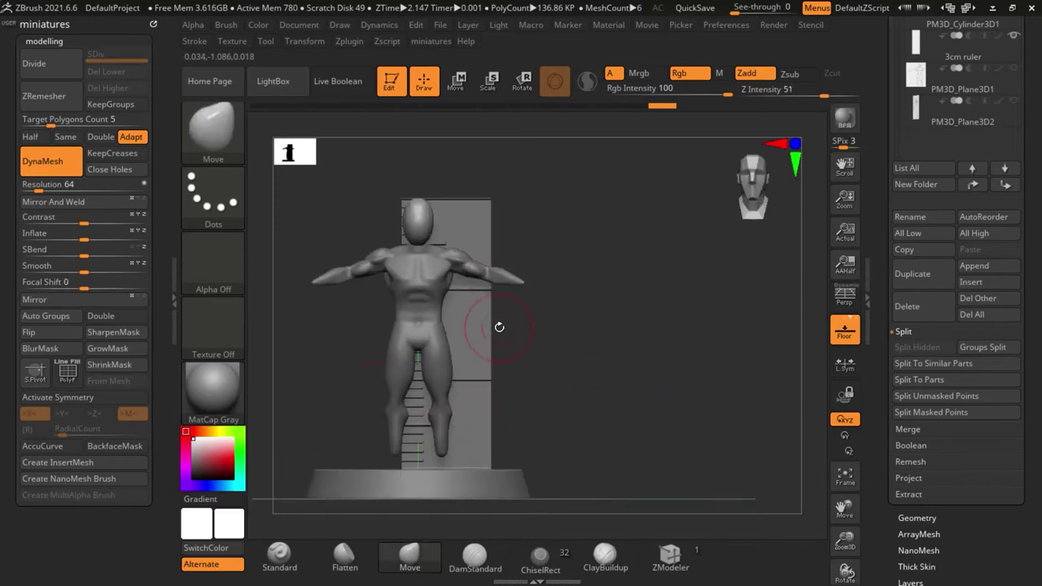
{"action": "left_click_drag", "start_coordinate": [626, 410], "coordinate": [625, 399], "text": "alt"}
{"action": "scroll", "coordinate": [476, 281], "scroll_direction": "up", "scroll_amount": 2}
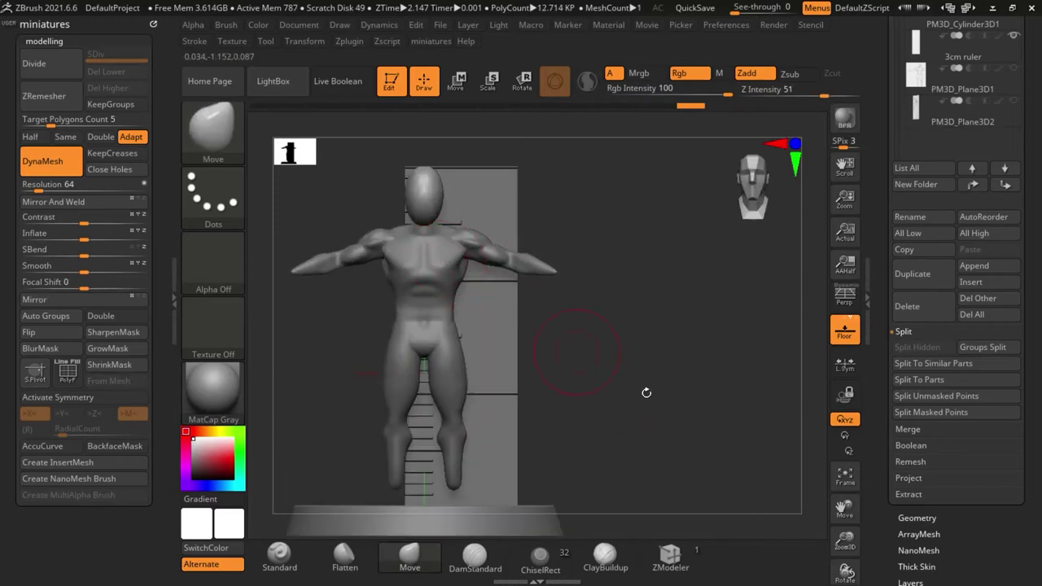
{"action": "left_click_drag", "start_coordinate": [611, 351], "coordinate": [660, 310], "text": "alt"}
Turn off symmetry on the PM3D_Sphere3D1 torso and make the PolySphere1 head active again
{"action": "left_click", "coordinate": [473, 200], "text": "alt"}
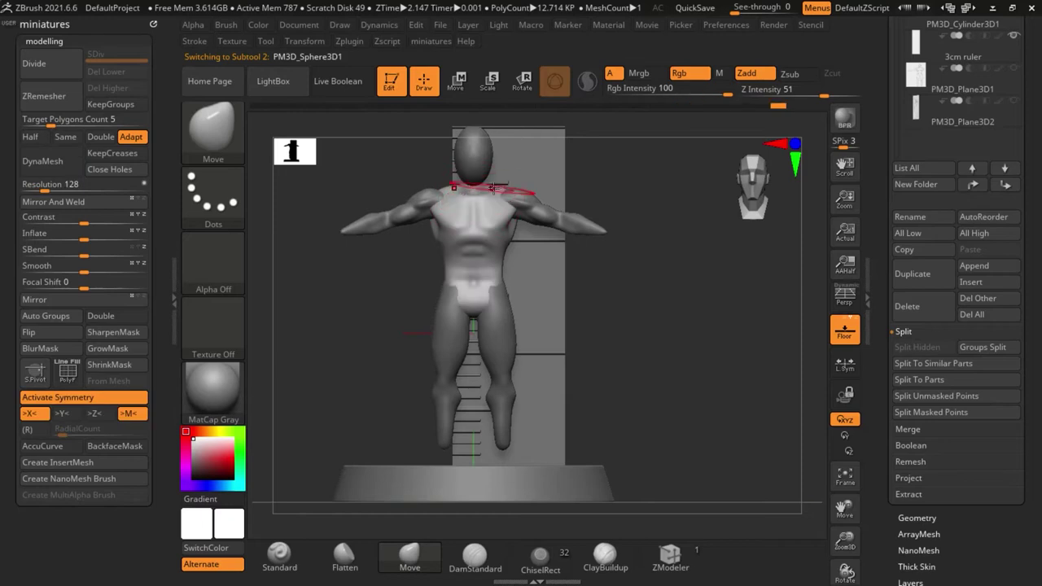
{"action": "key", "text": "x"}
{"action": "scroll", "coordinate": [493, 200], "scroll_direction": "down", "scroll_amount": 2}
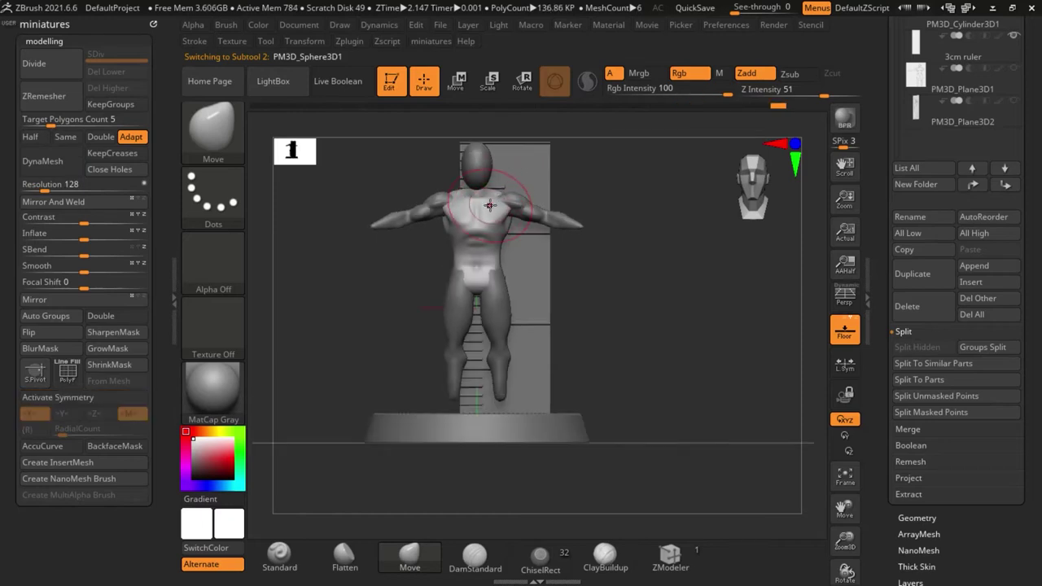
{"action": "mouse_move", "coordinate": [631, 281]}
{"action": "left_mouse_down"}
{"action": "mouse_move", "coordinate": [601, 279]}
{"action": "mouse_move", "coordinate": [622, 281]}
{"action": "left_mouse_up"}
{"action": "left_click", "coordinate": [482, 168], "text": "alt"}
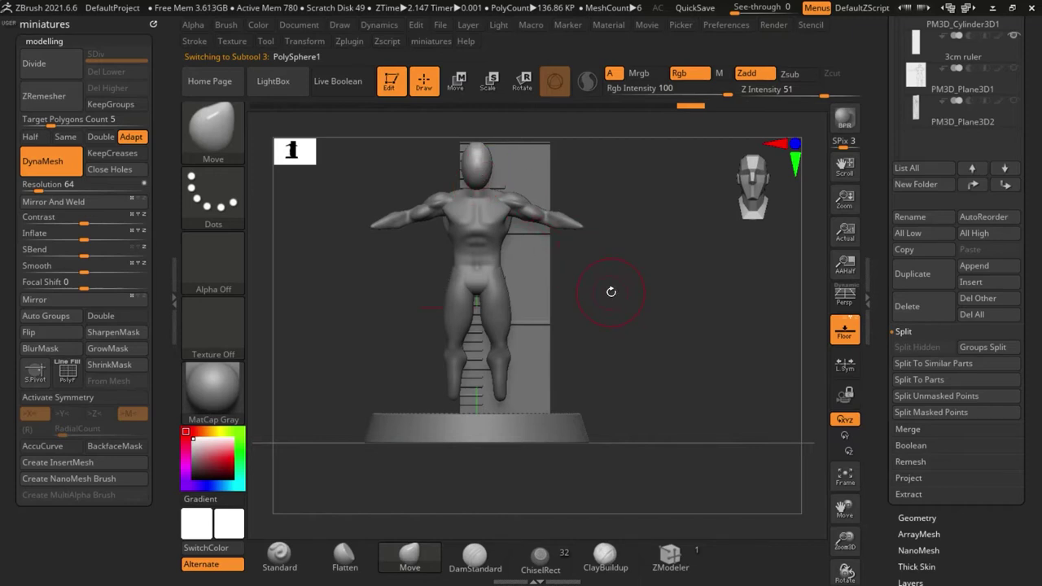
Examine the head's size against the shoulders and ruler from the front, and the gap between head and torso up close
{"action": "mouse_move", "coordinate": [612, 291]}
{"action": "left_mouse_down"}
{"action": "mouse_move", "coordinate": [595, 291]}
{"action": "mouse_move", "coordinate": [607, 288]}
{"action": "left_mouse_up"}
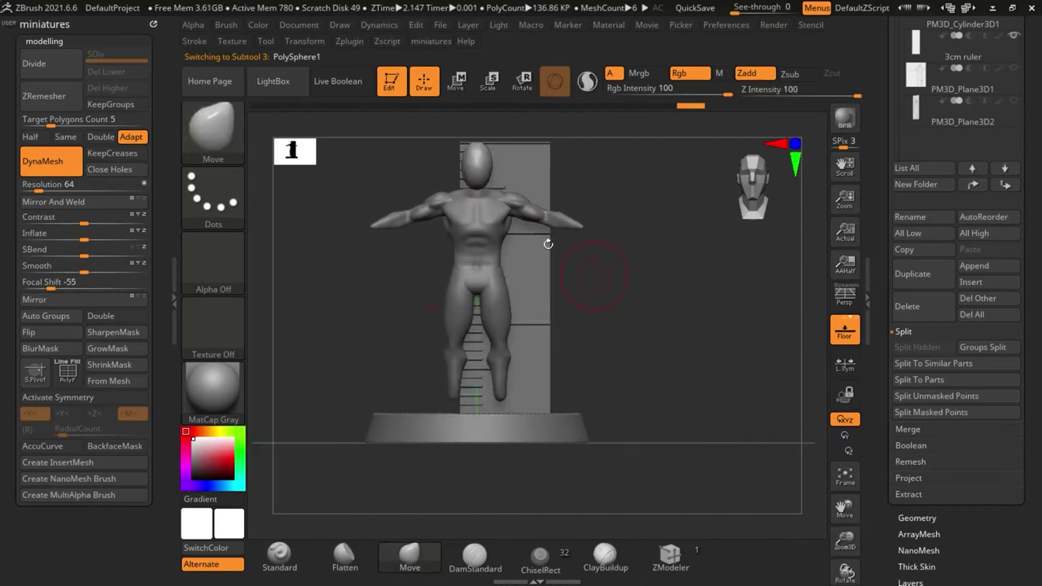
{"action": "scroll", "coordinate": [492, 178], "scroll_direction": "up", "scroll_amount": 4}
{"action": "scroll", "coordinate": [486, 186], "scroll_direction": "down", "scroll_amount": 2}
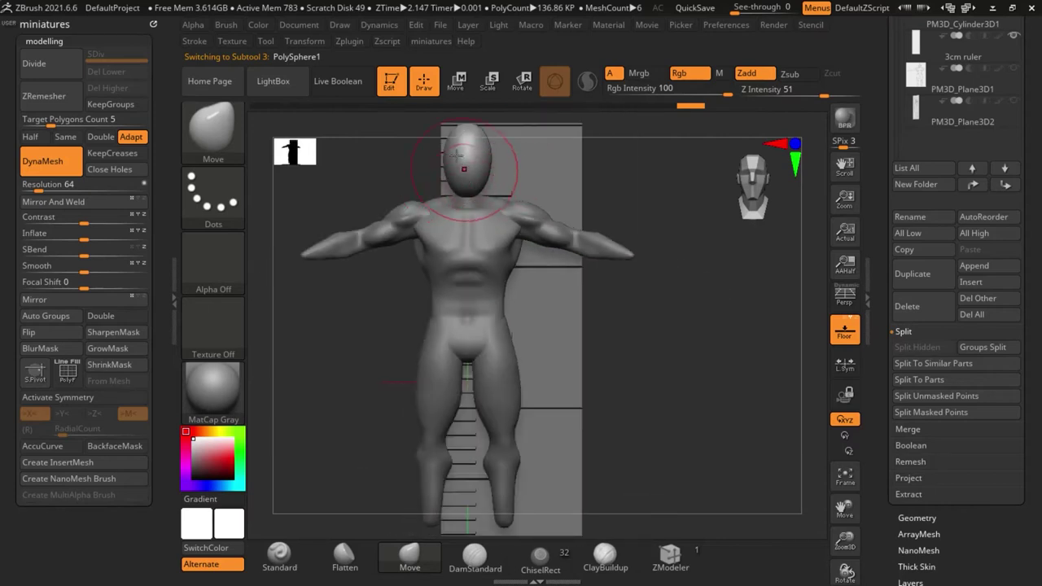
{"action": "scroll", "coordinate": [516, 203], "scroll_direction": "down", "scroll_amount": 3}
{"action": "mouse_move", "coordinate": [643, 323]}
{"action": "left_mouse_down"}
{"action": "mouse_move", "coordinate": [618, 328]}
{"action": "mouse_move", "coordinate": [632, 325]}
{"action": "left_mouse_up"}
{"action": "scroll", "coordinate": [501, 185], "scroll_direction": "up", "scroll_amount": 4}
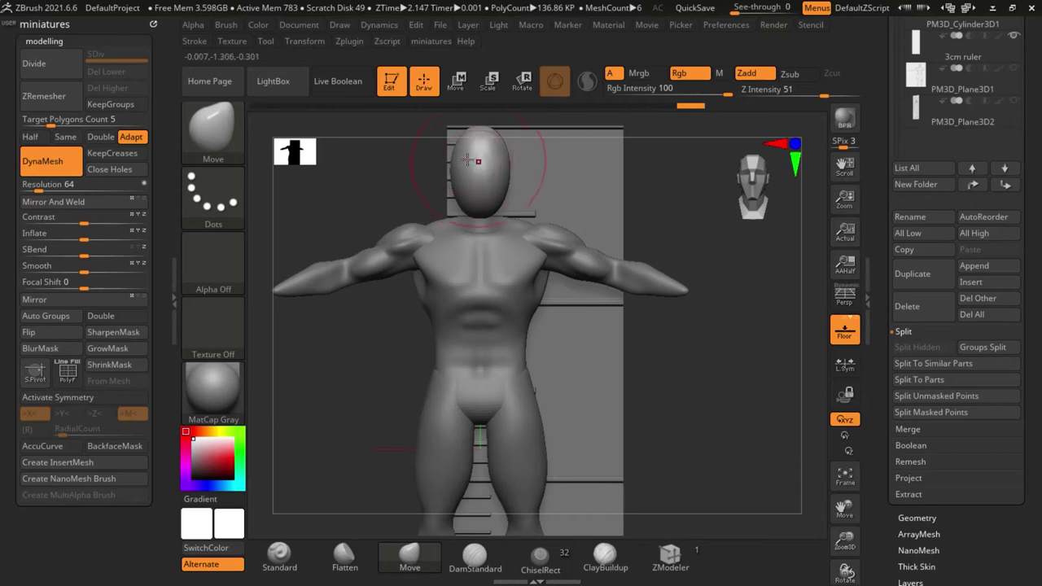
{"action": "right_click_drag", "start_coordinate": [484, 170], "coordinate": [520, 234], "text": "ctrl"}
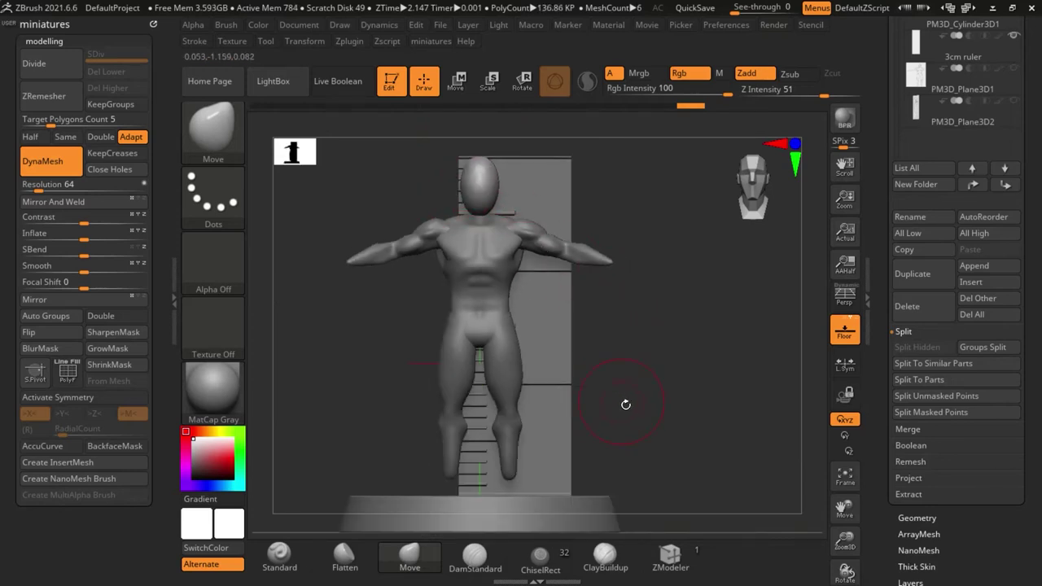
{"action": "left_click_drag", "start_coordinate": [625, 404], "coordinate": [570, 349]}
{"action": "mouse_move", "coordinate": [637, 374]}
{"action": "left_mouse_down"}
{"action": "mouse_move", "coordinate": [587, 388]}
{"action": "mouse_move", "coordinate": [635, 386]}
{"action": "mouse_move", "coordinate": [625, 371]}
{"action": "left_mouse_up"}
{"action": "scroll", "coordinate": [476, 195], "scroll_direction": "up", "scroll_amount": 3}
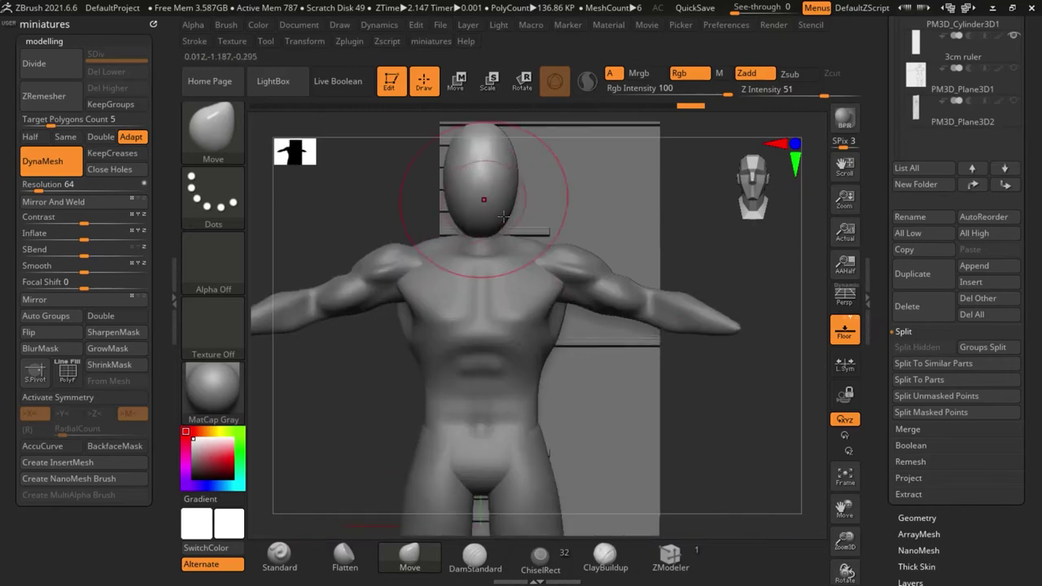
{"action": "left_click_drag", "start_coordinate": [661, 241], "coordinate": [686, 243]}
{"action": "scroll", "coordinate": [472, 229], "scroll_direction": "up", "scroll_amount": 6}
Switch to the finished Blank Head figure and show only its head and torso subtools
{"action": "key", "text": "s"}
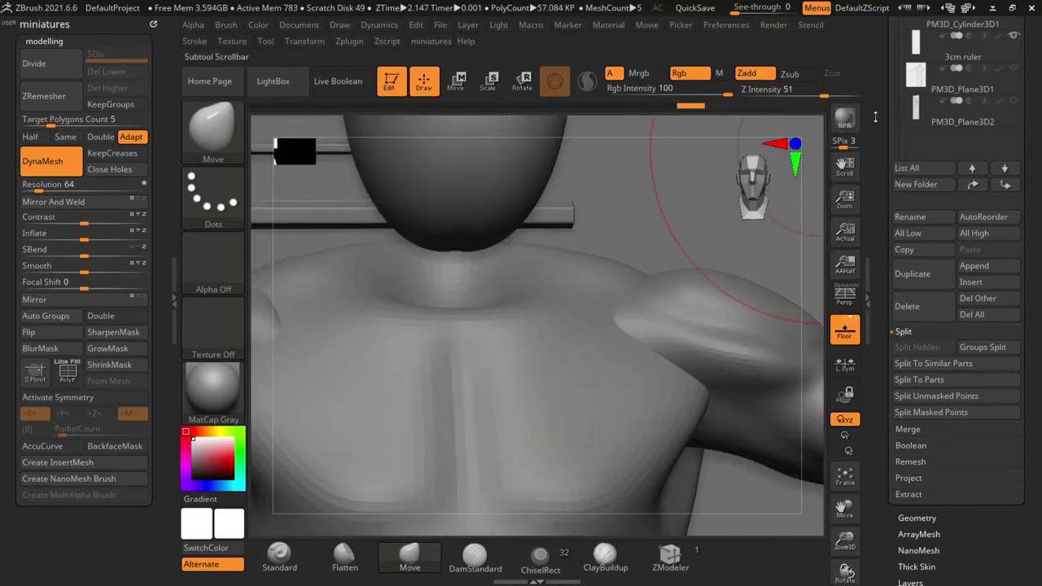
{"action": "left_click_drag", "start_coordinate": [859, 141], "coordinate": [859, 247]}
{"action": "left_click", "coordinate": [911, 218]}
{"action": "left_click_drag", "start_coordinate": [621, 267], "coordinate": [757, 325], "text": "alt"}
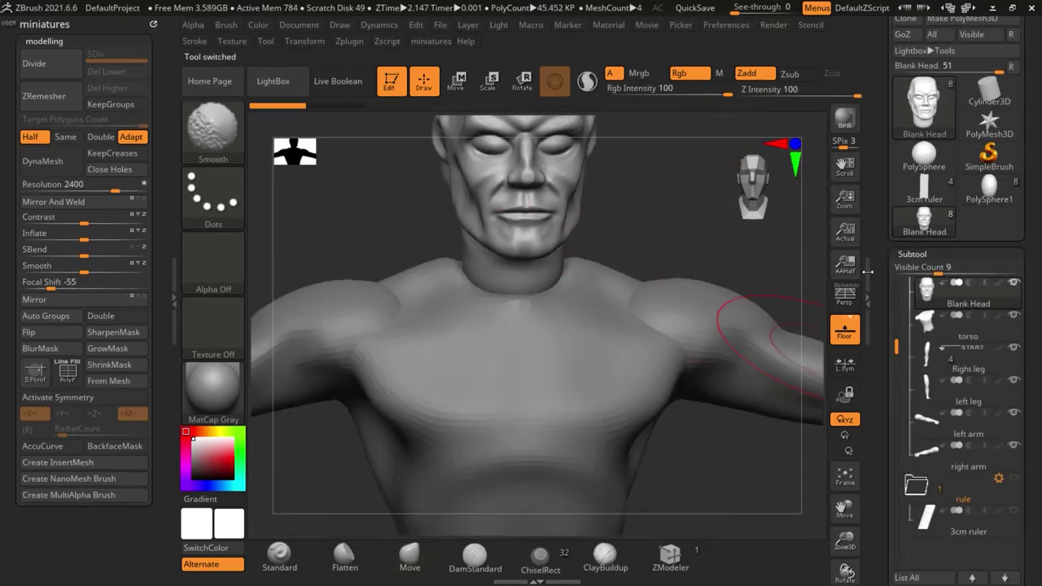
{"action": "left_click", "coordinate": [1014, 282], "text": "shift"}
{"action": "left_click_drag", "start_coordinate": [537, 380], "coordinate": [506, 467]}
{"action": "scroll", "coordinate": [565, 312], "scroll_direction": "up", "scroll_amount": 4}
{"action": "left_click", "coordinate": [1013, 315]}
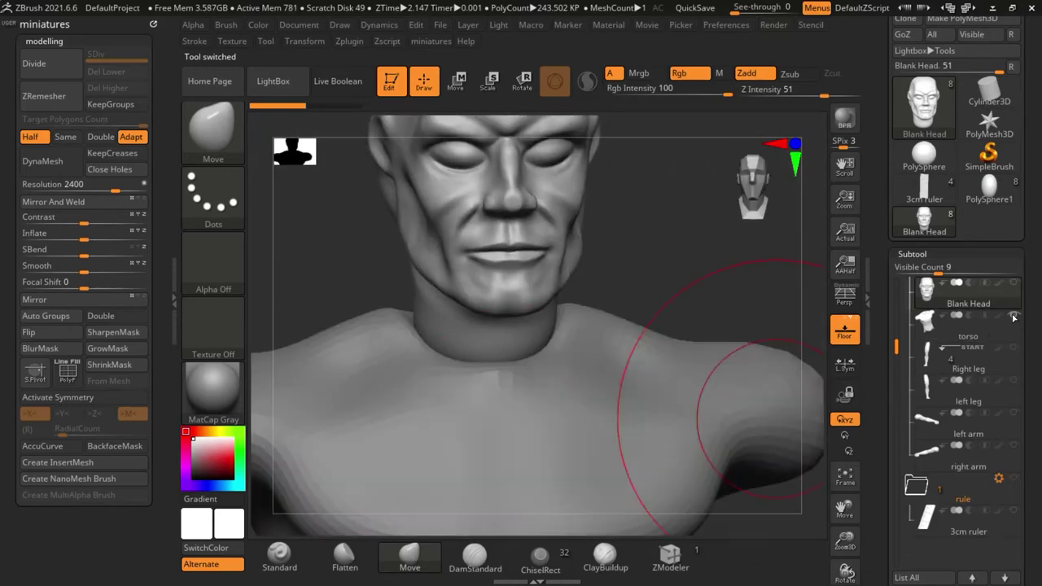
Examine how the Blank Head figure's neck fits into the torso from the front, side and back
{"action": "scroll", "coordinate": [761, 400], "scroll_direction": "down", "scroll_amount": 4}
{"action": "mouse_move", "coordinate": [411, 311]}
{"action": "left_mouse_down"}
{"action": "mouse_move", "coordinate": [511, 321]}
{"action": "mouse_move", "coordinate": [489, 324]}
{"action": "mouse_move", "coordinate": [472, 306]}
{"action": "left_mouse_up"}
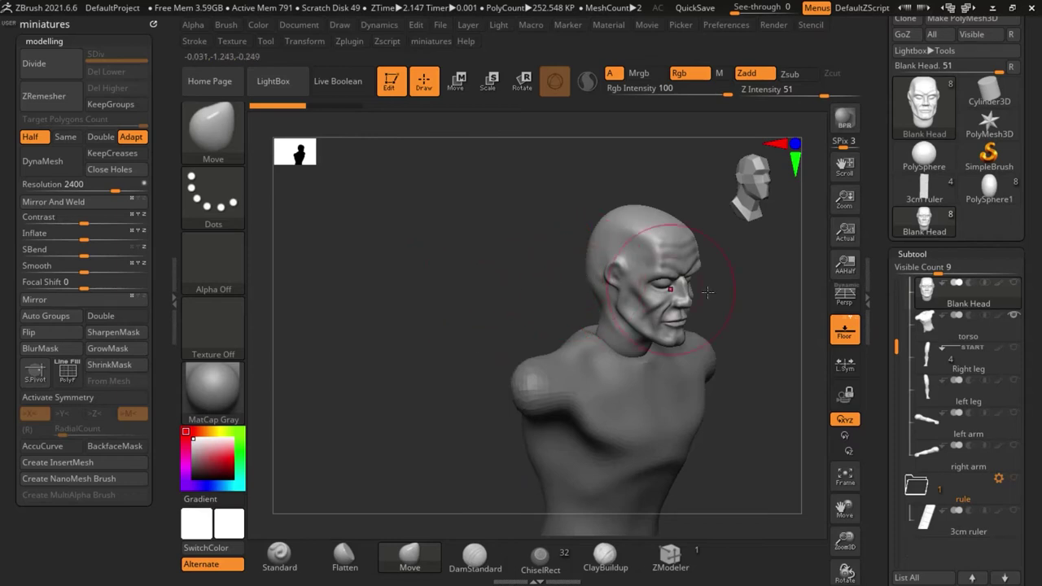
{"action": "left_click_drag", "start_coordinate": [556, 324], "coordinate": [504, 293]}
{"action": "scroll", "coordinate": [631, 336], "scroll_direction": "up", "scroll_amount": 2}
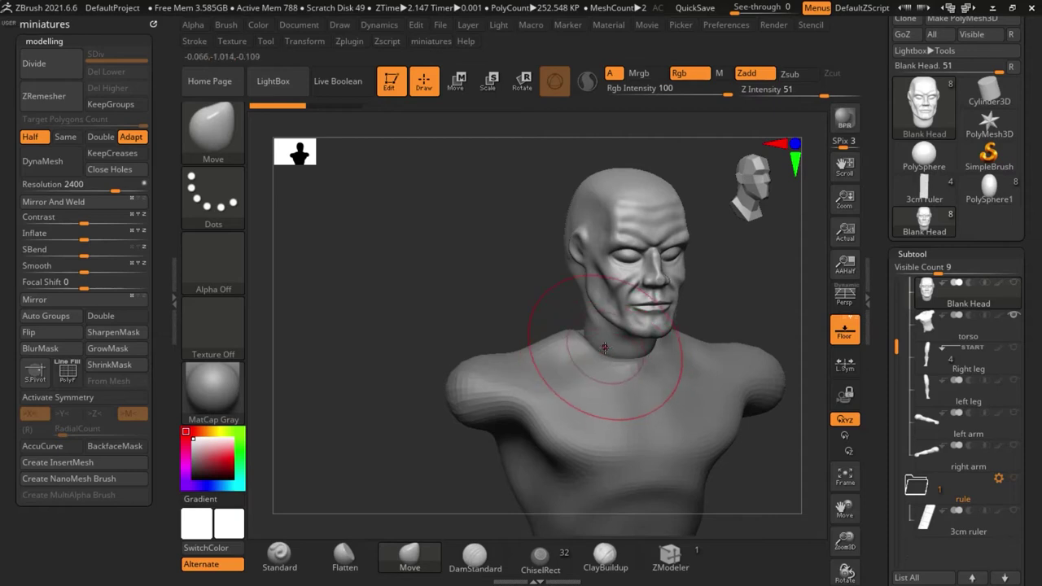
{"action": "left_click_drag", "start_coordinate": [498, 295], "coordinate": [613, 304]}
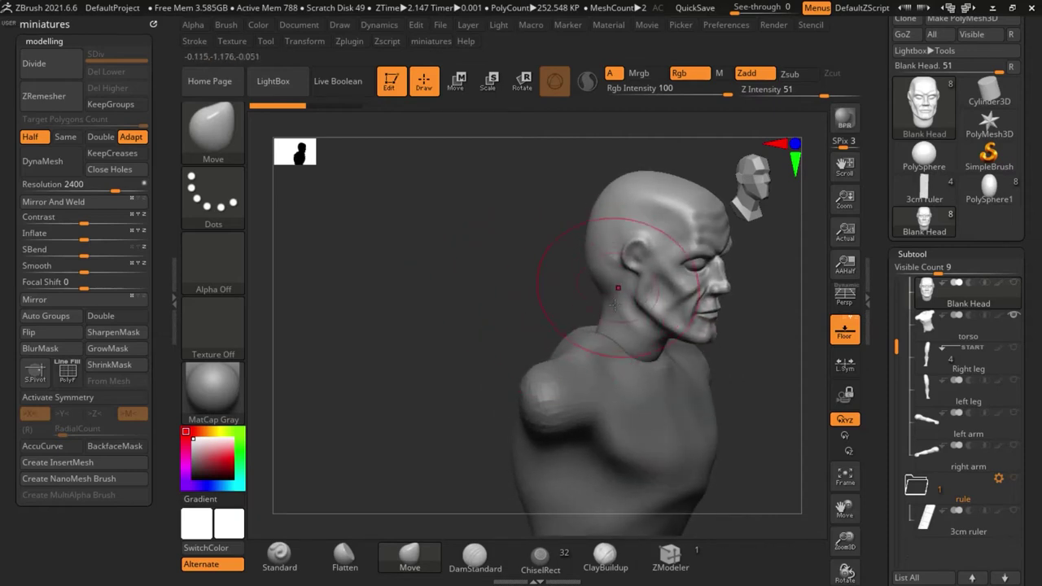
{"action": "left_click_drag", "start_coordinate": [494, 345], "coordinate": [578, 358]}
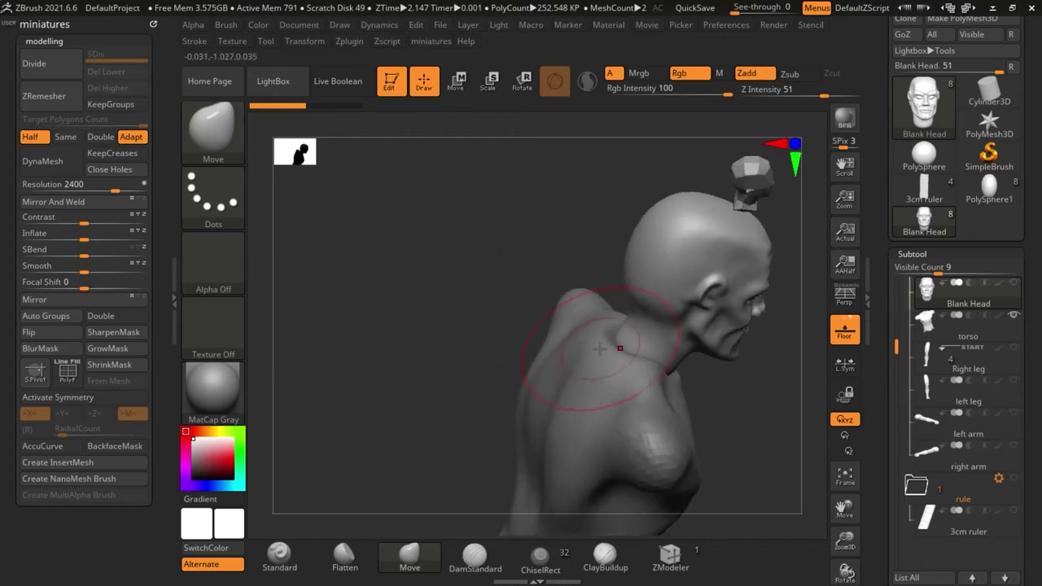
{"action": "mouse_move", "coordinate": [538, 329]}
{"action": "left_mouse_down"}
{"action": "mouse_move", "coordinate": [490, 294]}
{"action": "mouse_move", "coordinate": [458, 252]}
{"action": "left_mouse_up"}
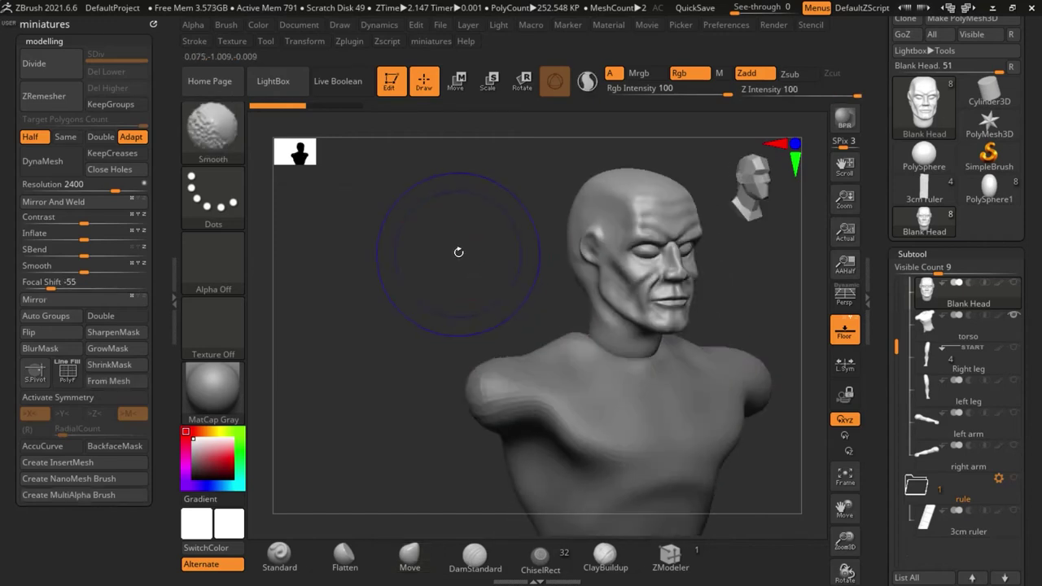
{"action": "left_click_drag", "start_coordinate": [472, 300], "coordinate": [377, 302], "text": "shift"}
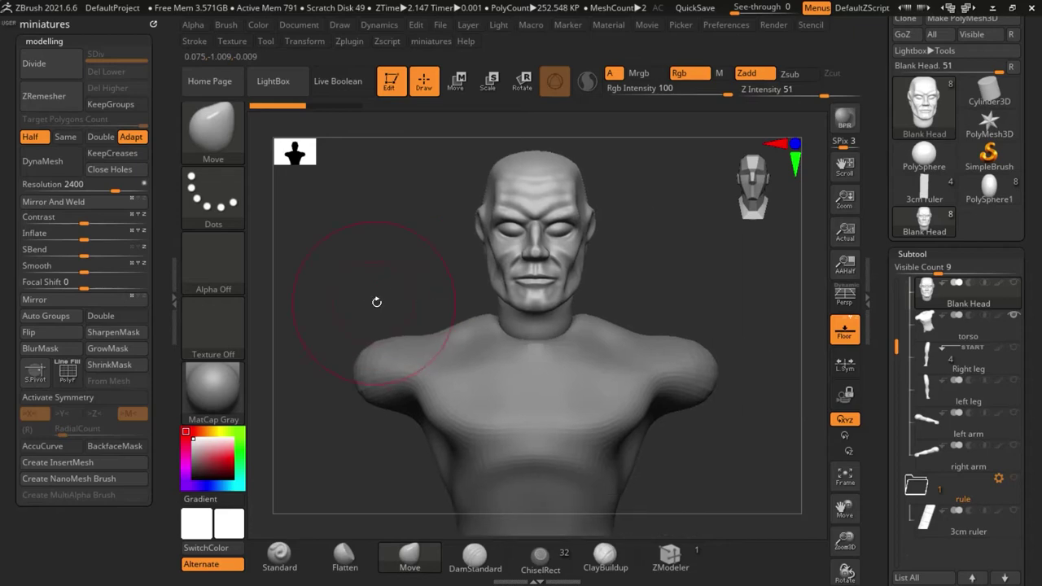
Return to the PolySphere1 miniature and hide every subtool except the head sphere
{"action": "left_click", "coordinate": [967, 203]}
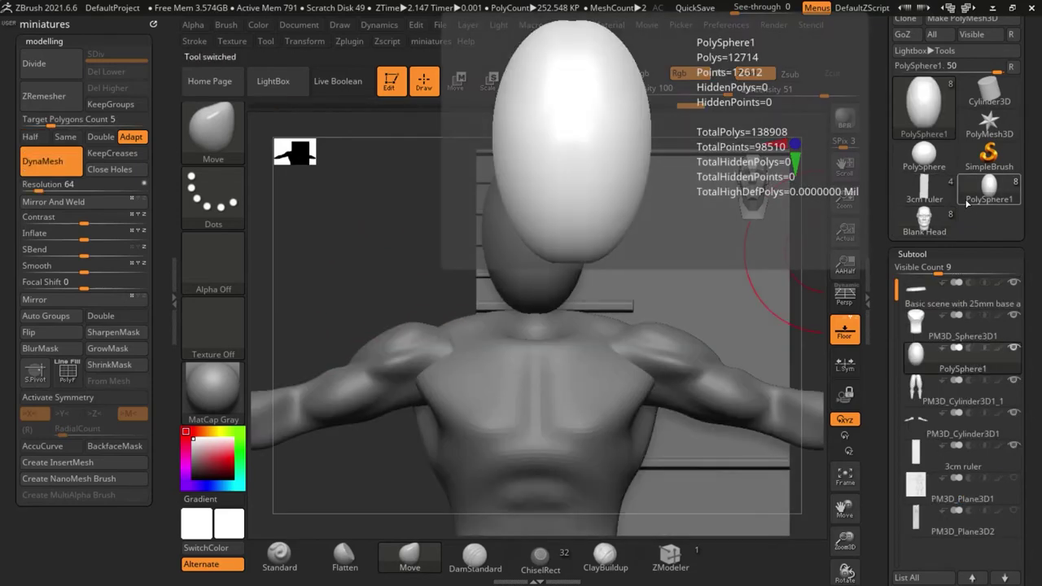
{"action": "right_click_drag", "start_coordinate": [526, 335], "coordinate": [549, 299], "text": "ctrl"}
{"action": "key", "text": "s"}
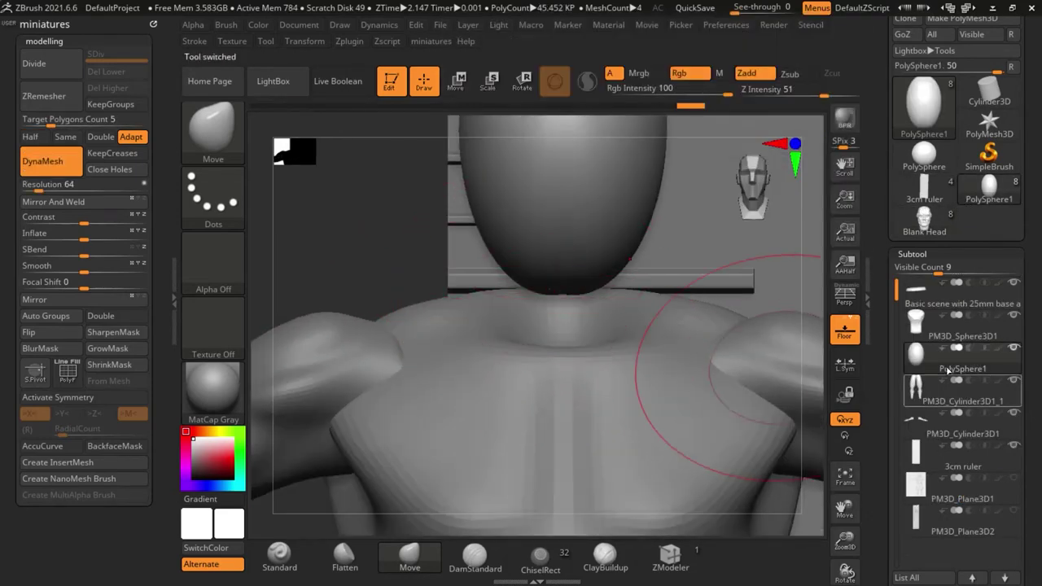
{"action": "mouse_move", "coordinate": [920, 363]}
{"action": "left_click", "coordinate": [1013, 348], "text": "shift"}
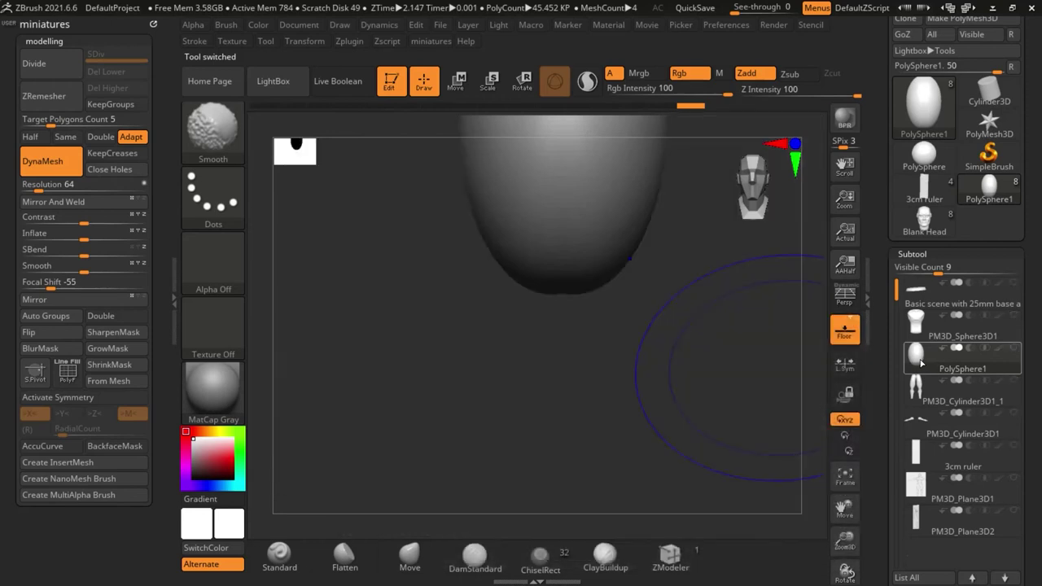
Enlarge the Move brush and pull the head sphere's underside down and backward in side view to form a neck
{"action": "mouse_move", "coordinate": [535, 458]}
{"action": "left_mouse_down", "text": "alt"}
{"action": "mouse_move", "coordinate": [447, 510]}
{"action": "mouse_move", "coordinate": [553, 465]}
{"action": "left_mouse_up", "text": "alt"}
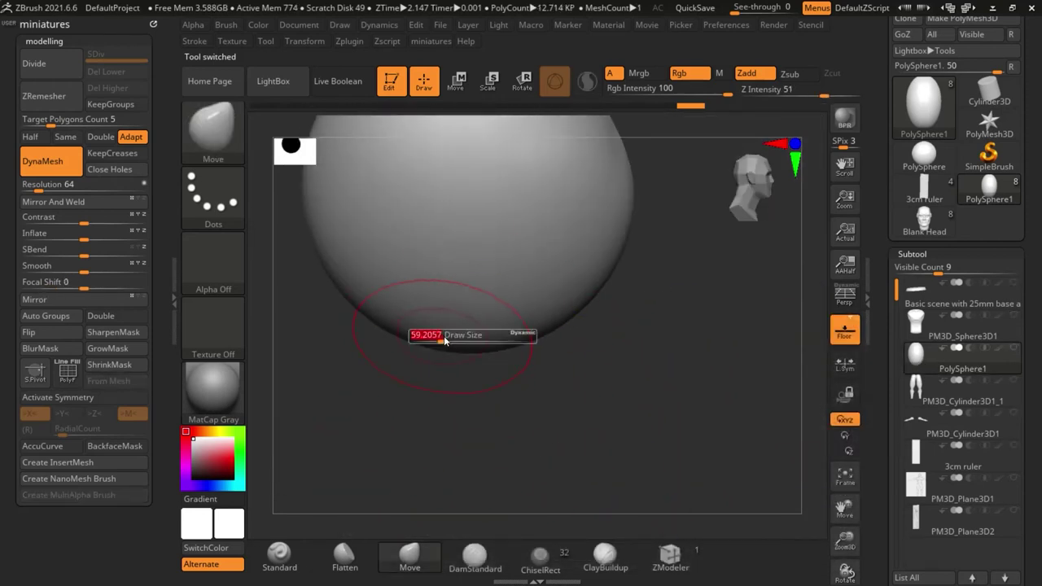
{"action": "left_click_drag", "start_coordinate": [444, 338], "coordinate": [454, 339]}
{"action": "left_click_drag", "start_coordinate": [449, 329], "coordinate": [411, 445]}
{"action": "left_click_drag", "start_coordinate": [415, 368], "coordinate": [386, 391]}
{"action": "left_click_drag", "start_coordinate": [397, 341], "coordinate": [376, 351]}
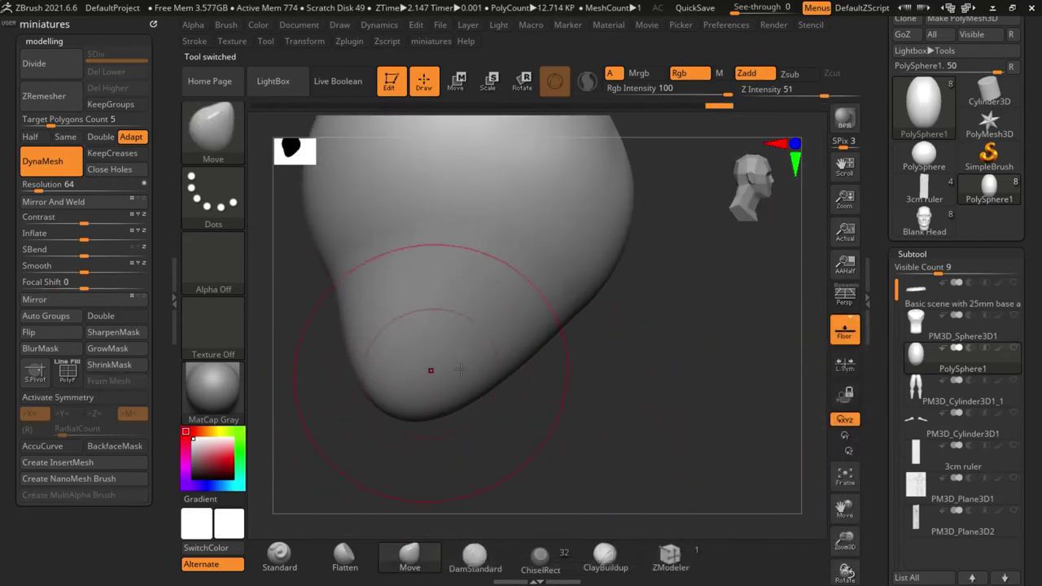
{"action": "left_click_drag", "start_coordinate": [457, 362], "coordinate": [446, 393]}
Adjust the neck from the front, activate X symmetry on the head and apply Mirror And Weld to it
{"action": "left_click_drag", "start_coordinate": [584, 462], "coordinate": [496, 467]}
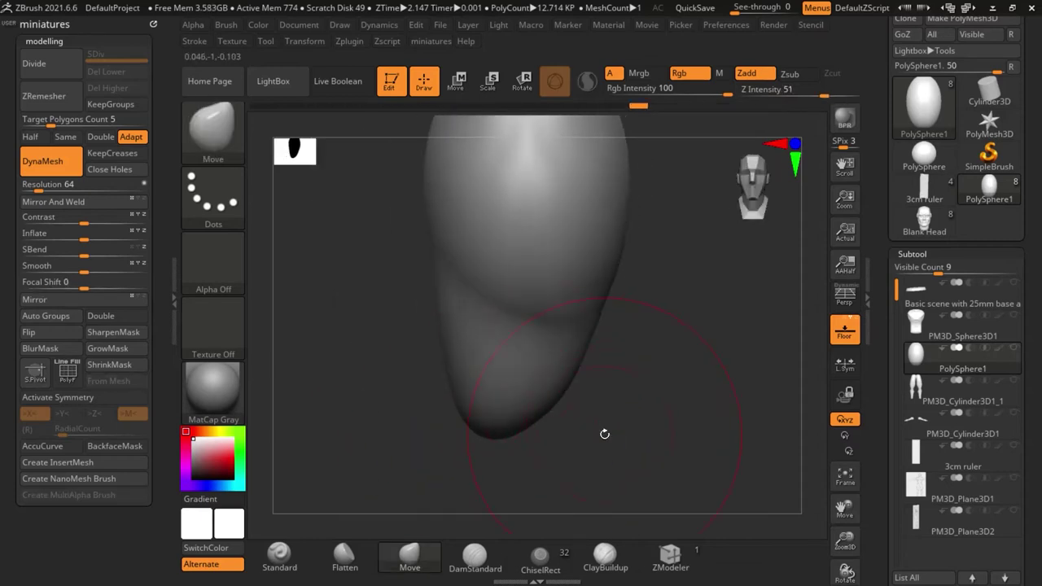
{"action": "left_click_drag", "start_coordinate": [563, 401], "coordinate": [549, 394]}
{"action": "left_click", "coordinate": [59, 398]}
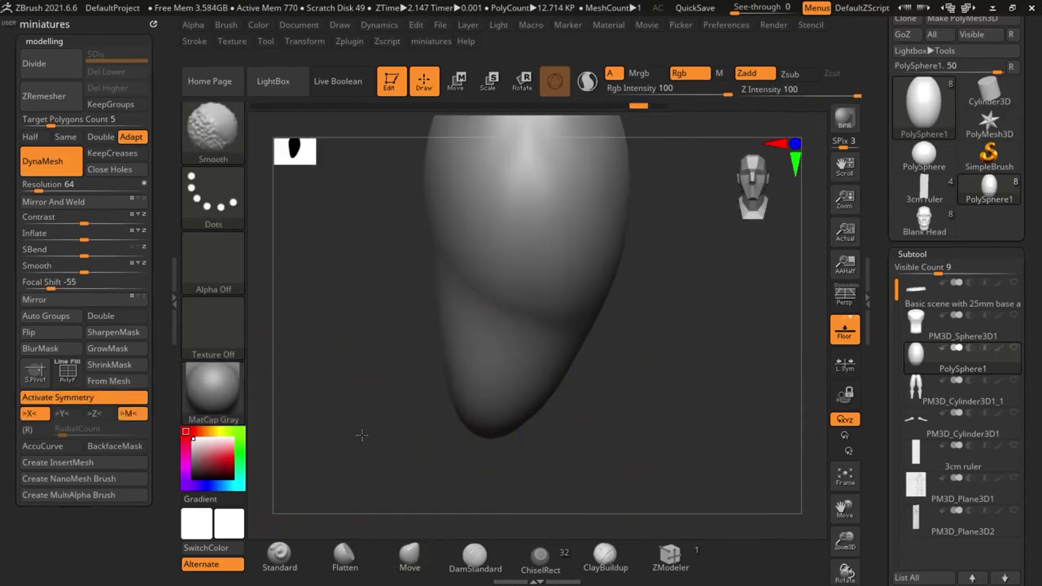
{"action": "left_click", "coordinate": [76, 203]}
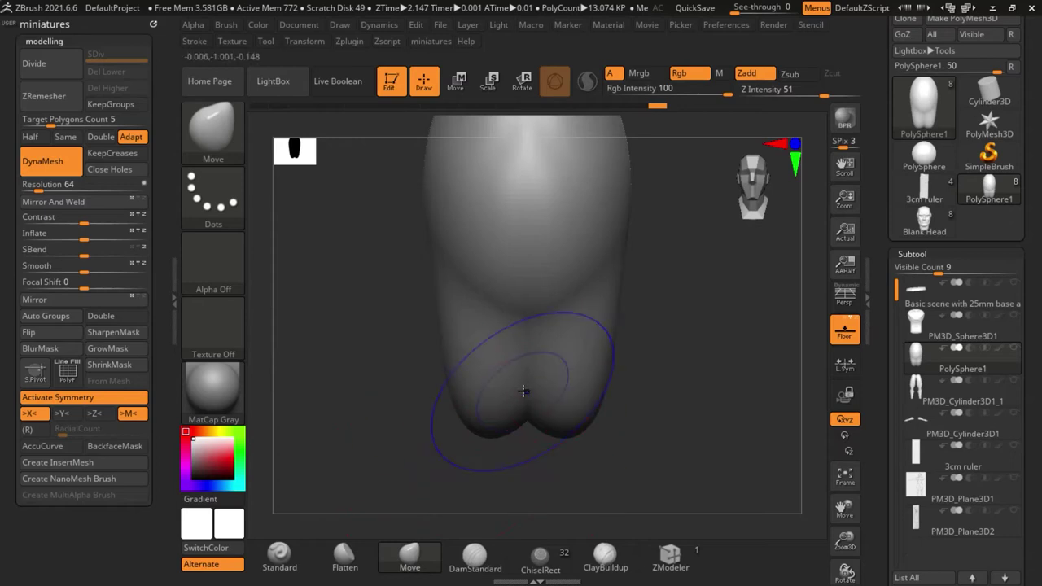
Even out and smooth the cleft at the neck's lower end, and remesh the head with DynaMesh at resolution 384
{"action": "key", "text": "s"}
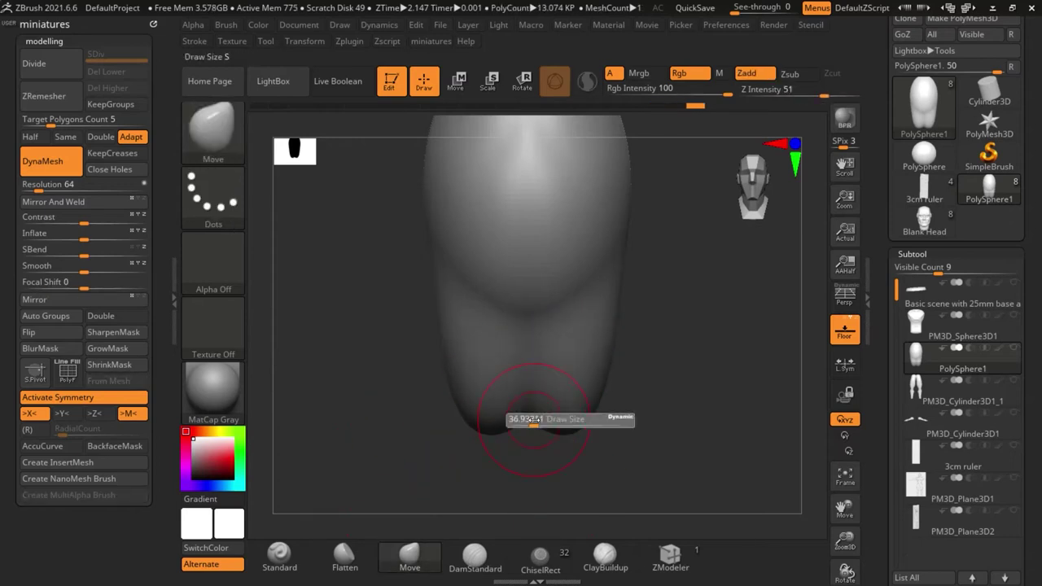
{"action": "left_click_drag", "start_coordinate": [525, 415], "coordinate": [525, 429]}
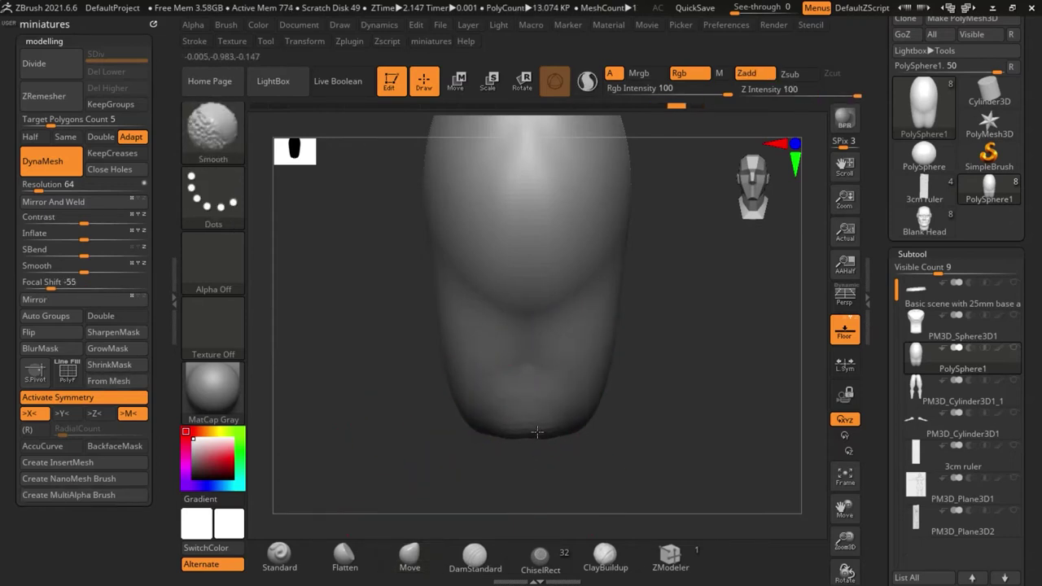
{"action": "left_click", "coordinate": [60, 187]}
{"action": "left_click", "coordinate": [54, 169]}
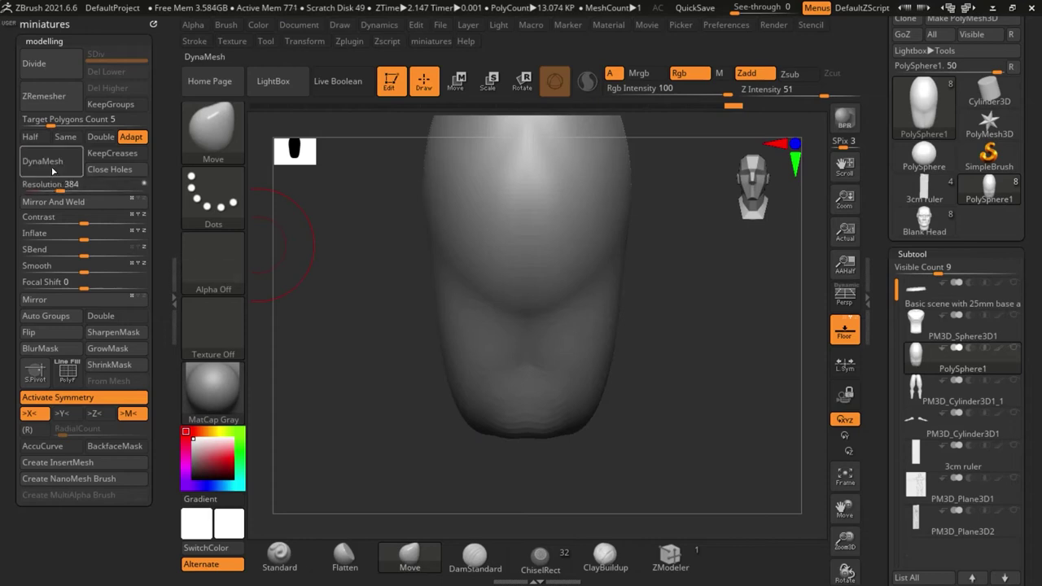
{"action": "left_click", "coordinate": [54, 169]}
{"action": "left_click_drag", "start_coordinate": [506, 418], "coordinate": [484, 409], "text": "shift"}
Push the back of the neck inward and pull the chin forward and down in side view with the Move brush
{"action": "left_click_drag", "start_coordinate": [423, 479], "coordinate": [521, 483]}
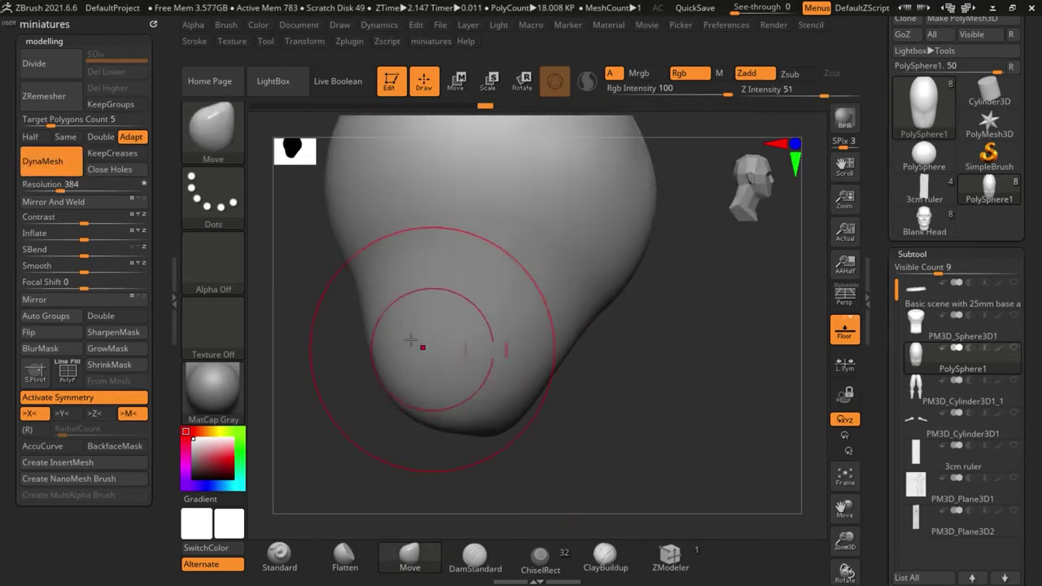
{"action": "key", "text": "s"}
{"action": "mouse_move", "coordinate": [392, 316]}
{"action": "left_mouse_down"}
{"action": "mouse_move", "coordinate": [396, 335]}
{"action": "mouse_move", "coordinate": [406, 333]}
{"action": "left_mouse_up"}
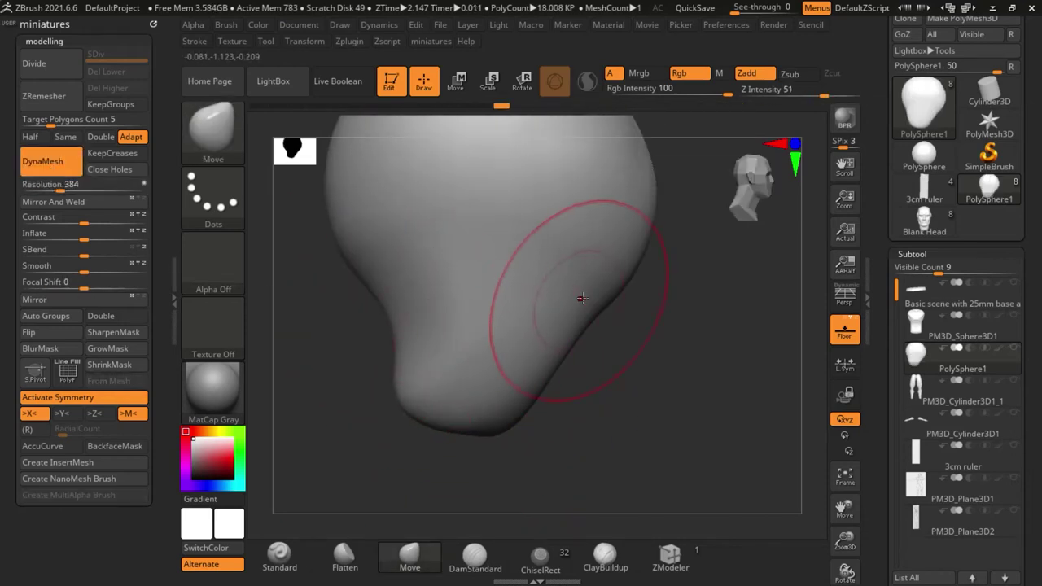
{"action": "left_click_drag", "start_coordinate": [578, 344], "coordinate": [550, 331]}
{"action": "mouse_move", "coordinate": [598, 294]}
{"action": "left_mouse_down"}
{"action": "mouse_move", "coordinate": [618, 325]}
{"action": "mouse_move", "coordinate": [616, 347]}
{"action": "left_mouse_up"}
Flatten the face's front profile with the Move brush and smooth the sides and back of the skull
{"action": "left_click_drag", "start_coordinate": [745, 425], "coordinate": [722, 492], "text": "alt"}
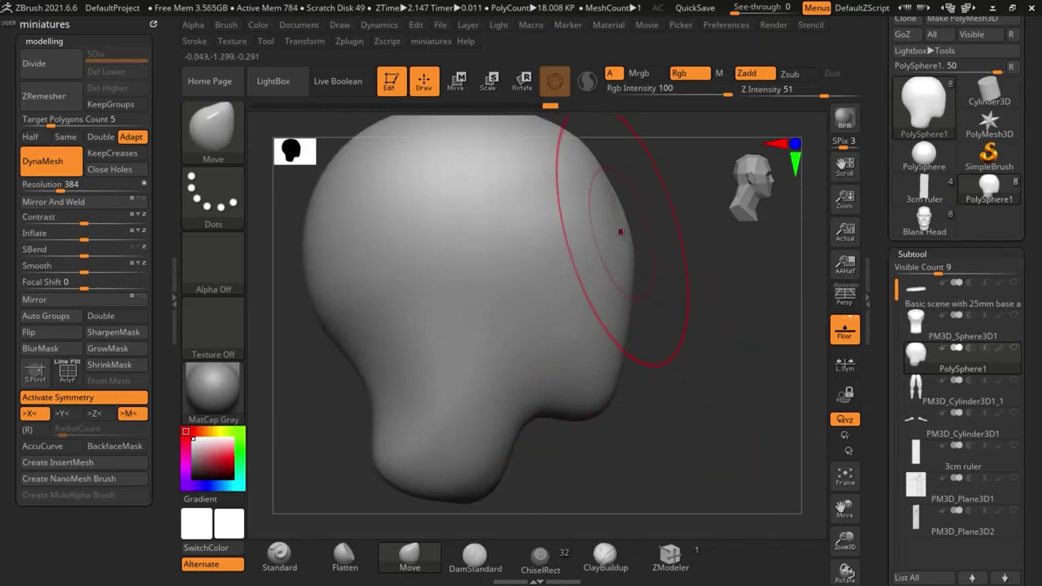
{"action": "left_click_drag", "start_coordinate": [621, 234], "coordinate": [597, 241]}
{"action": "mouse_move", "coordinate": [677, 316]}
{"action": "left_mouse_down", "text": "alt"}
{"action": "mouse_move", "coordinate": [679, 284]}
{"action": "mouse_move", "coordinate": [681, 297]}
{"action": "left_mouse_up", "text": "alt"}
{"action": "mouse_move", "coordinate": [378, 204]}
{"action": "left_mouse_down"}
{"action": "mouse_move", "coordinate": [398, 214]}
{"action": "mouse_move", "coordinate": [380, 220]}
{"action": "mouse_move", "coordinate": [389, 198]}
{"action": "left_mouse_up"}
{"action": "key", "text": "ctrl+z"}
{"action": "left_click_drag", "start_coordinate": [516, 184], "coordinate": [503, 186], "text": "shift"}
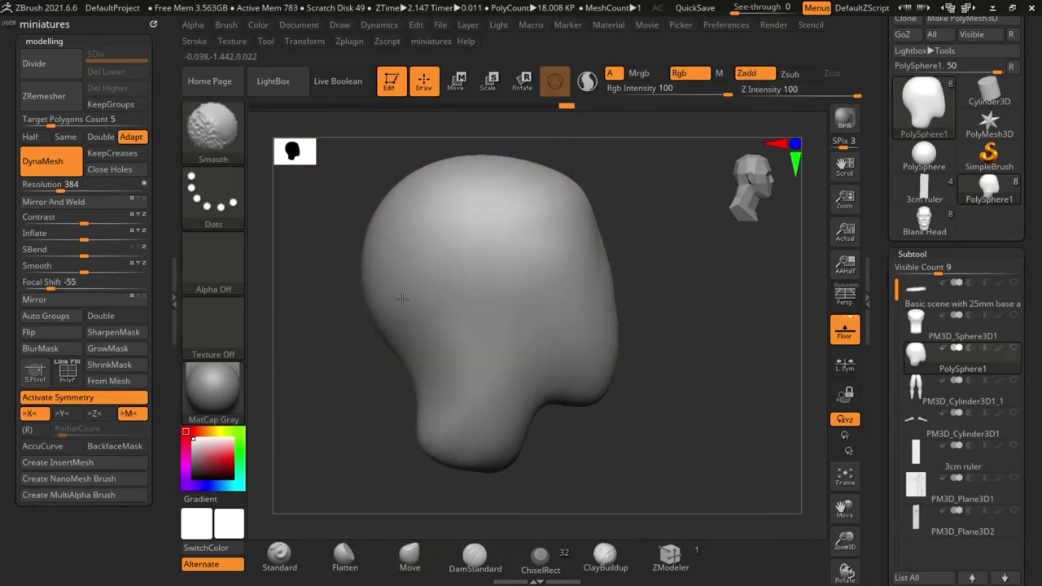
{"action": "left_click_drag", "start_coordinate": [402, 298], "coordinate": [433, 290], "text": "shift"}
{"action": "left_click_drag", "start_coordinate": [613, 344], "coordinate": [603, 342]}
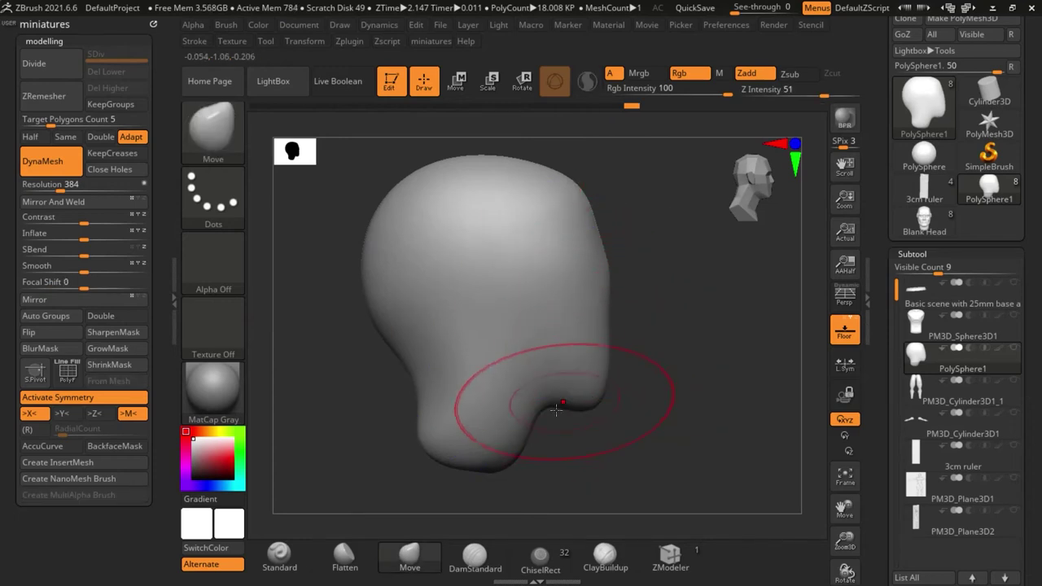
Carve the jawline, ear outline and eye socket into the side of the head with the DamStandard brush
{"action": "left_click", "coordinate": [486, 558]}
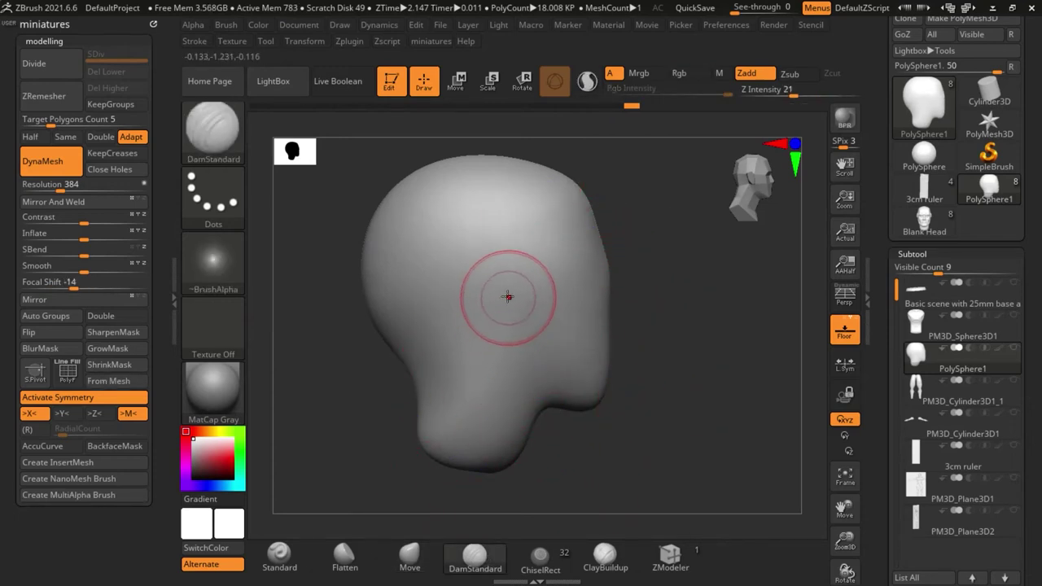
{"action": "left_click_drag", "start_coordinate": [511, 289], "coordinate": [511, 322], "text": "alt"}
{"action": "key", "text": "ctrl+z"}
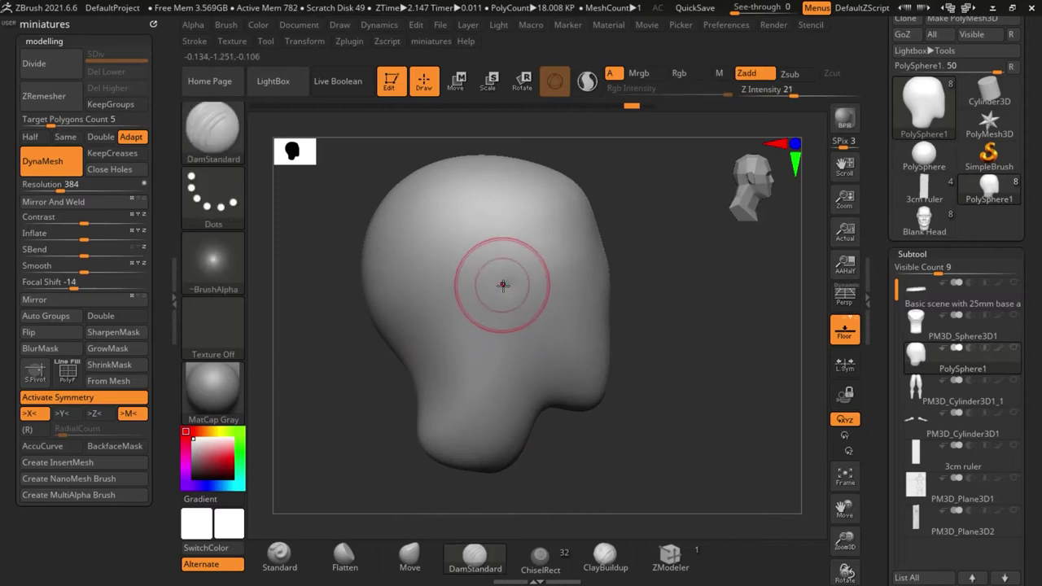
{"action": "left_click_drag", "start_coordinate": [503, 285], "coordinate": [509, 341], "text": "alt"}
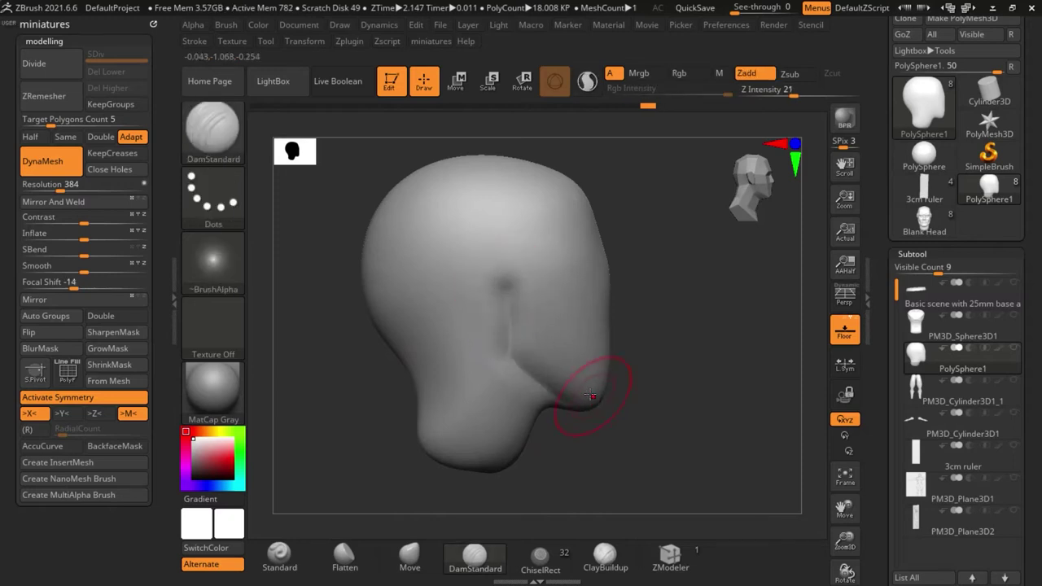
{"action": "left_click_drag", "start_coordinate": [504, 244], "coordinate": [478, 252]}
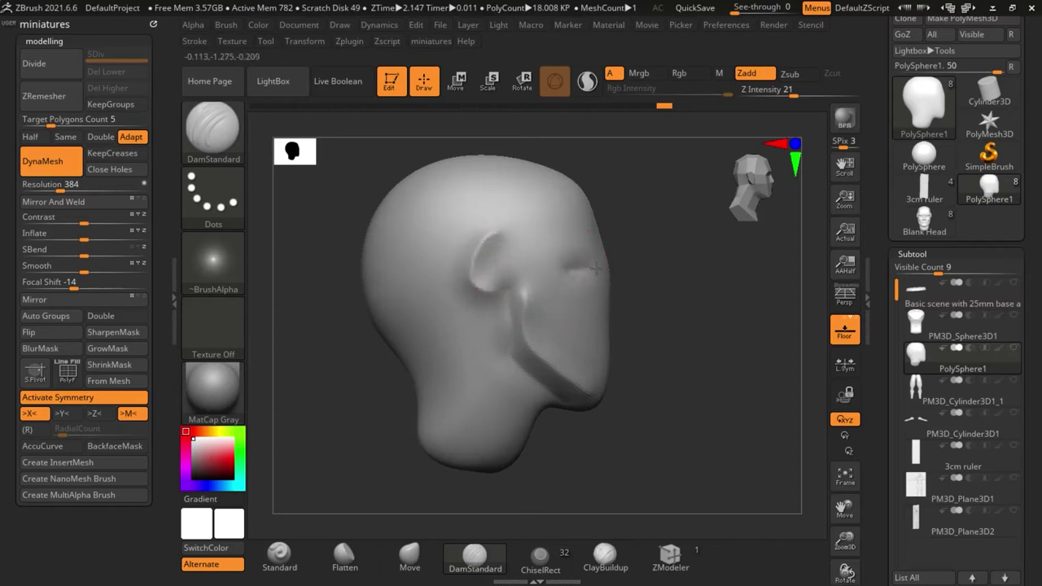
{"action": "left_click_drag", "start_coordinate": [617, 306], "coordinate": [605, 326]}
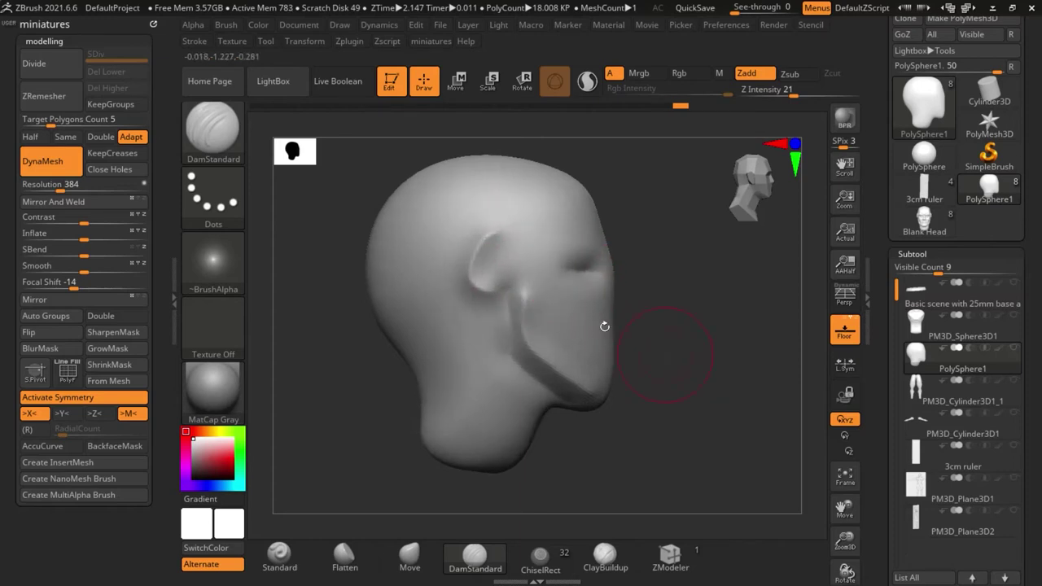
Build up the nose, cheeks and brow ridges from the front with the Standard brush at varying sizes
{"action": "left_click_drag", "start_coordinate": [730, 361], "coordinate": [727, 407], "text": "shift"}
{"action": "right_click_drag", "start_coordinate": [640, 295], "coordinate": [630, 282], "text": "ctrl"}
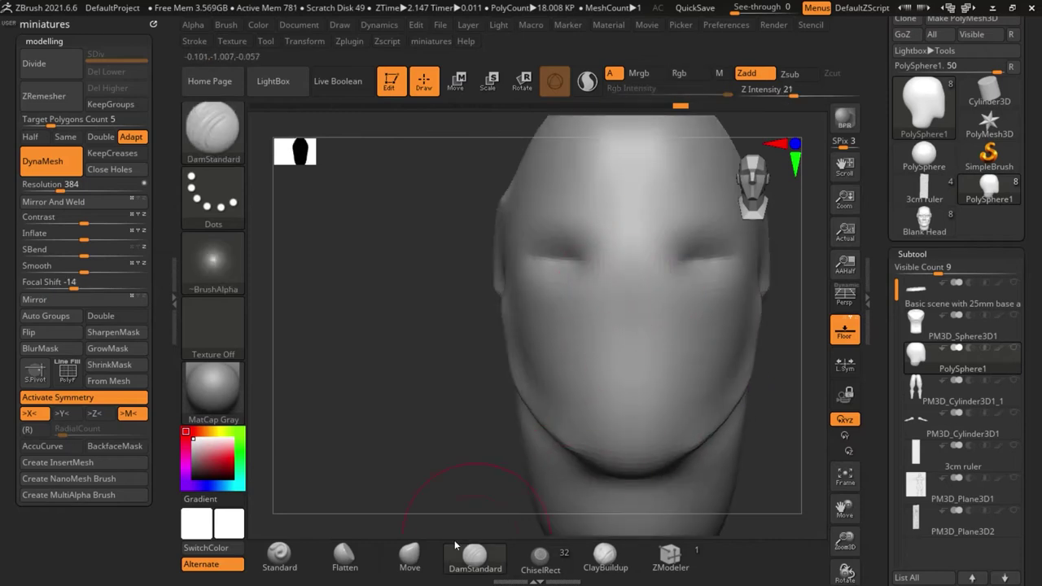
{"action": "left_click", "coordinate": [282, 558]}
{"action": "key", "text": "s"}
{"action": "mouse_move", "coordinate": [602, 317]}
{"action": "left_mouse_down"}
{"action": "mouse_move", "coordinate": [584, 309]}
{"action": "mouse_move", "coordinate": [620, 288]}
{"action": "mouse_move", "coordinate": [621, 326]}
{"action": "left_mouse_up"}
{"action": "key", "text": "s"}
{"action": "mouse_move", "coordinate": [633, 274]}
{"action": "left_mouse_down"}
{"action": "mouse_move", "coordinate": [614, 331]}
{"action": "mouse_move", "coordinate": [595, 276]}
{"action": "mouse_move", "coordinate": [585, 327]}
{"action": "mouse_move", "coordinate": [556, 266]}
{"action": "mouse_move", "coordinate": [591, 264]}
{"action": "mouse_move", "coordinate": [531, 251]}
{"action": "left_mouse_up"}
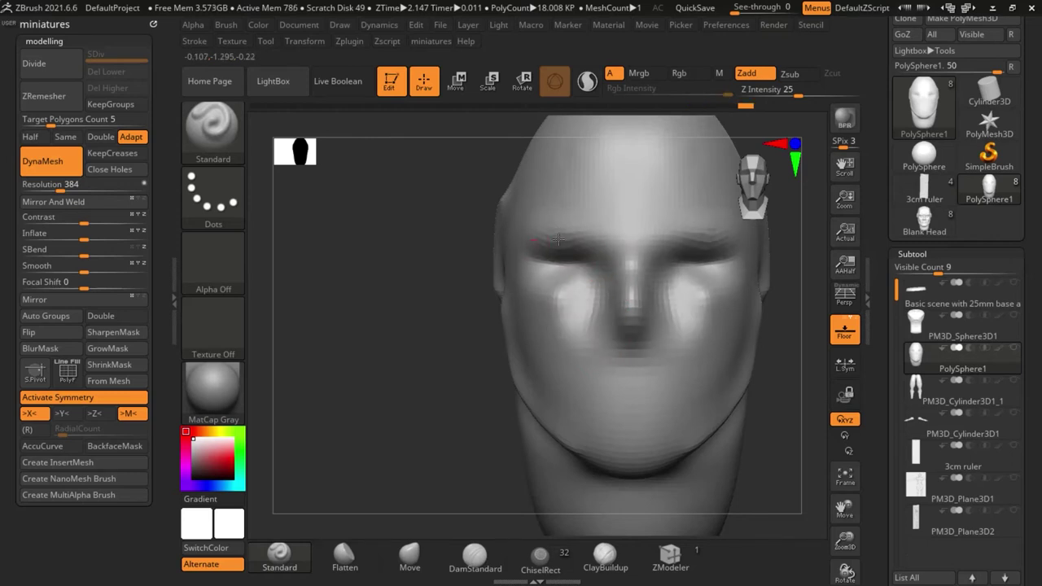
{"action": "left_click_drag", "start_coordinate": [594, 233], "coordinate": [544, 223]}
Hollow the cheeks below the cheekbones by carving inward with the Standard brush
{"action": "left_click_drag", "start_coordinate": [481, 344], "coordinate": [533, 334]}
{"action": "left_click_drag", "start_coordinate": [510, 367], "coordinate": [560, 308], "text": "alt"}
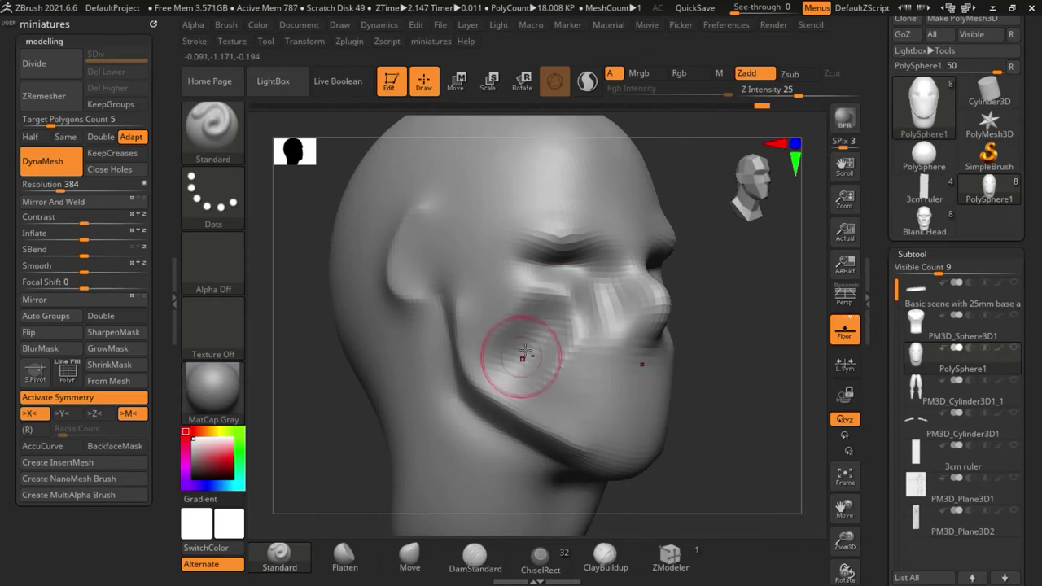
{"action": "left_click_drag", "start_coordinate": [763, 467], "coordinate": [726, 460]}
Build up the mouth area and chin with the Standard brush, and remesh the head with DynaMesh
{"action": "left_click_drag", "start_coordinate": [817, 479], "coordinate": [795, 453], "text": "shift"}
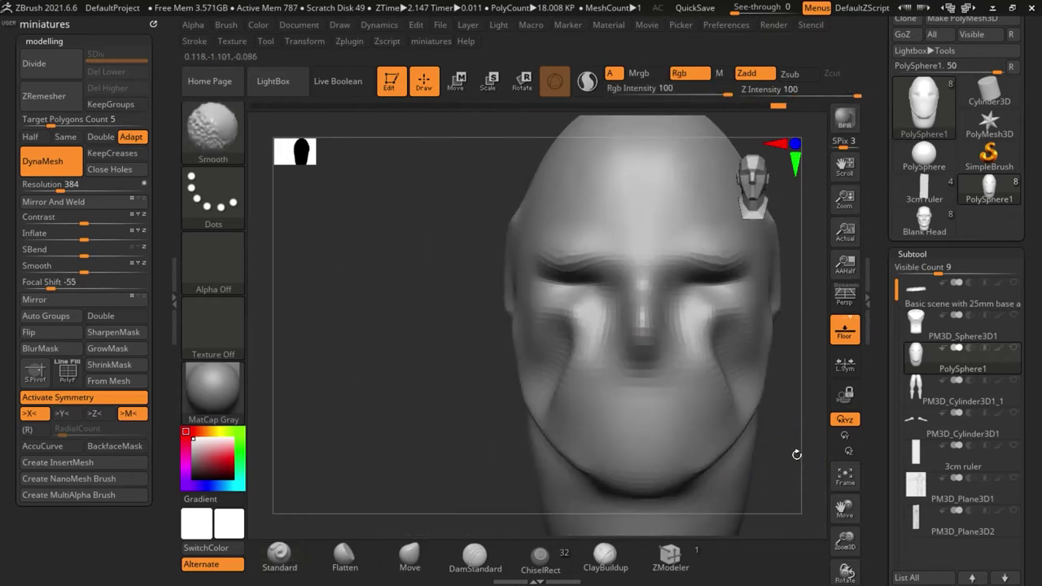
{"action": "mouse_move", "coordinate": [751, 421]}
{"action": "left_mouse_down", "text": "alt"}
{"action": "mouse_move", "coordinate": [586, 324]}
{"action": "mouse_move", "coordinate": [513, 363]}
{"action": "left_mouse_up", "text": "alt"}
{"action": "key", "text": "s"}
{"action": "mouse_move", "coordinate": [499, 404]}
{"action": "left_mouse_down"}
{"action": "mouse_move", "coordinate": [609, 421]}
{"action": "mouse_move", "coordinate": [523, 399]}
{"action": "mouse_move", "coordinate": [540, 383]}
{"action": "mouse_move", "coordinate": [584, 386]}
{"action": "left_mouse_up"}
{"action": "key", "text": "s"}
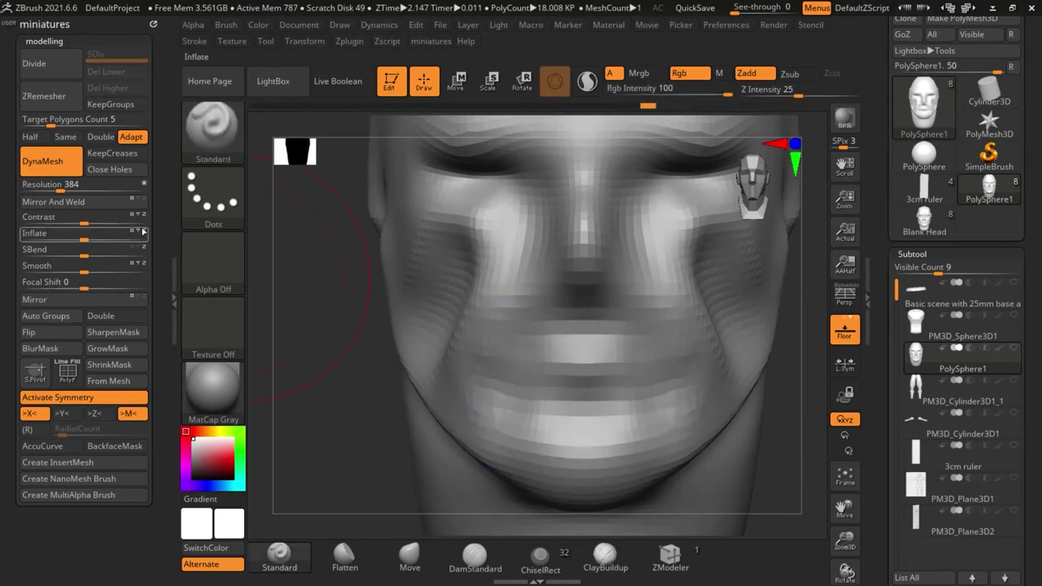
{"action": "left_click", "coordinate": [58, 163]}
{"action": "left_click", "coordinate": [58, 162]}
Raise the cheekbones beneath the eyes with a resized Standard brush
{"action": "left_click_drag", "start_coordinate": [342, 301], "coordinate": [348, 240], "text": "alt"}
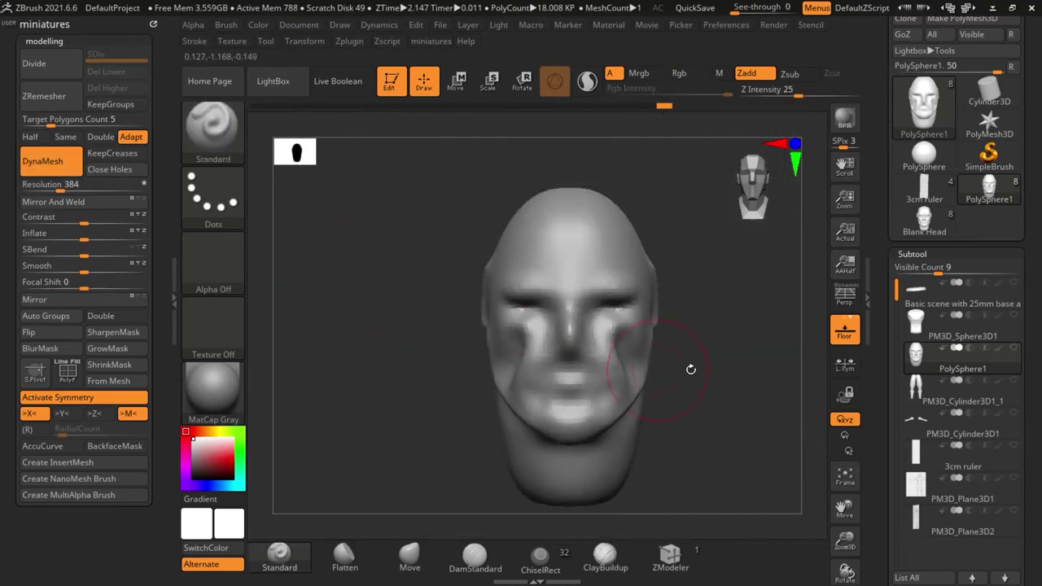
{"action": "left_click_drag", "start_coordinate": [691, 367], "coordinate": [656, 360], "text": "alt"}
{"action": "scroll", "coordinate": [570, 304], "scroll_direction": "up", "scroll_amount": 4}
{"action": "key", "text": "s"}
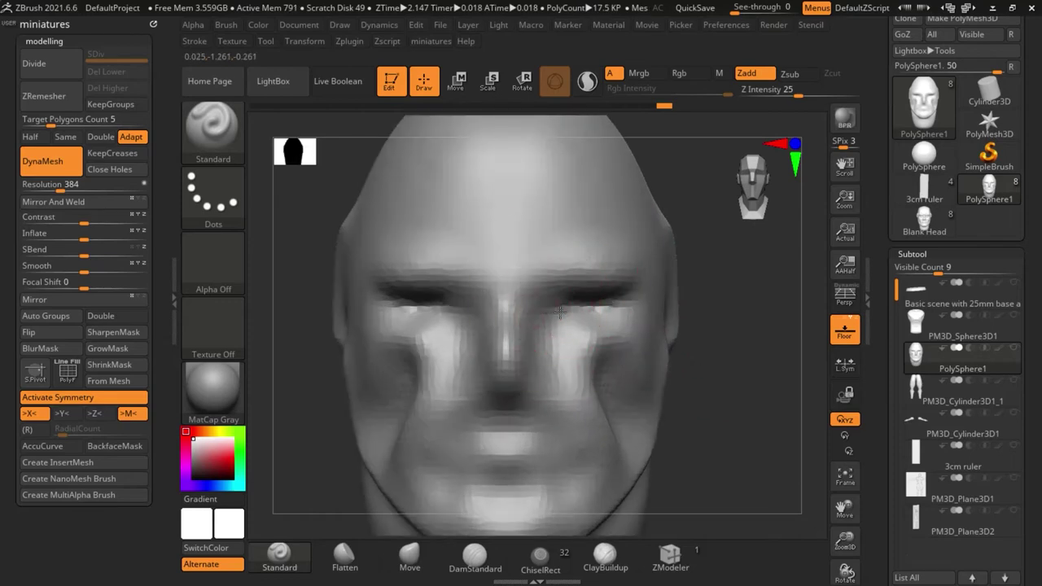
{"action": "left_click_drag", "start_coordinate": [560, 312], "coordinate": [603, 312]}
{"action": "left_click_drag", "start_coordinate": [720, 357], "coordinate": [651, 374]}
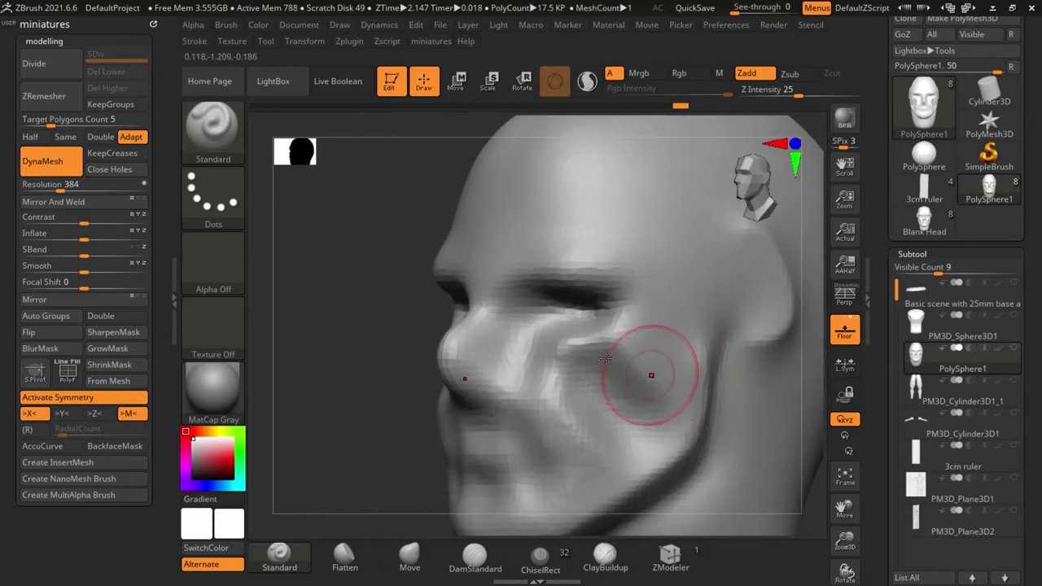
Reshape the nose and the cheek beside it in side view with the Move brush
{"action": "scroll", "coordinate": [529, 366], "scroll_direction": "down", "scroll_amount": 4}
{"action": "mouse_move", "coordinate": [426, 363]}
{"action": "left_mouse_down"}
{"action": "mouse_move", "coordinate": [477, 458]}
{"action": "mouse_move", "coordinate": [521, 295]}
{"action": "mouse_move", "coordinate": [530, 457]}
{"action": "left_mouse_up"}
{"action": "left_click", "coordinate": [409, 557]}
{"action": "left_click_drag", "start_coordinate": [486, 258], "coordinate": [501, 263], "text": "alt"}
{"action": "key", "text": "s"}
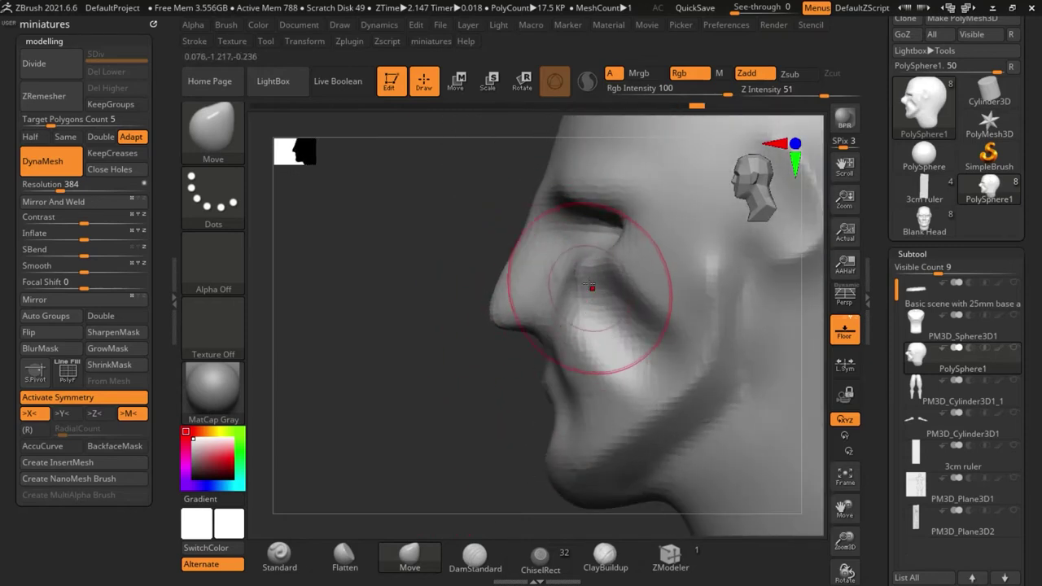
{"action": "left_click_drag", "start_coordinate": [602, 279], "coordinate": [617, 307]}
{"action": "mouse_move", "coordinate": [492, 423]}
{"action": "left_mouse_down", "text": "alt"}
{"action": "mouse_move", "coordinate": [481, 396]}
{"action": "mouse_move", "coordinate": [484, 451]}
{"action": "mouse_move", "coordinate": [681, 382]}
{"action": "mouse_move", "coordinate": [686, 419]}
{"action": "mouse_move", "coordinate": [744, 391]}
{"action": "mouse_move", "coordinate": [602, 427]}
{"action": "mouse_move", "coordinate": [575, 267]}
{"action": "mouse_move", "coordinate": [610, 275]}
{"action": "left_mouse_up", "text": "alt"}
Even out the cheek surface below the cheekbone with the Flatten brush
{"action": "mouse_move", "coordinate": [684, 447]}
{"action": "left_mouse_down"}
{"action": "mouse_move", "coordinate": [802, 448]}
{"action": "mouse_move", "coordinate": [634, 437]}
{"action": "mouse_move", "coordinate": [800, 454]}
{"action": "left_mouse_up"}
{"action": "left_click", "coordinate": [349, 555]}
{"action": "right_click_drag", "start_coordinate": [372, 465], "coordinate": [378, 421], "text": "ctrl"}
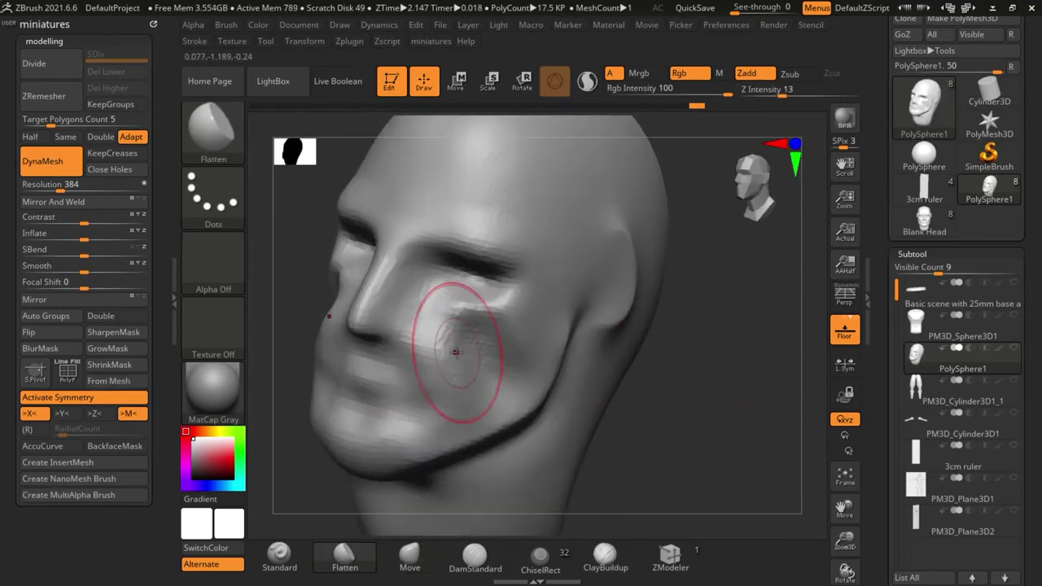
{"action": "mouse_move", "coordinate": [456, 353]}
{"action": "left_mouse_down"}
{"action": "mouse_move", "coordinate": [447, 368]}
{"action": "mouse_move", "coordinate": [487, 342]}
{"action": "mouse_move", "coordinate": [461, 363]}
{"action": "mouse_move", "coordinate": [461, 381]}
{"action": "left_mouse_up"}
Adjust the cheeks and the area beneath the eyes from the front with the Move brush
{"action": "left_click_drag", "start_coordinate": [654, 391], "coordinate": [671, 370]}
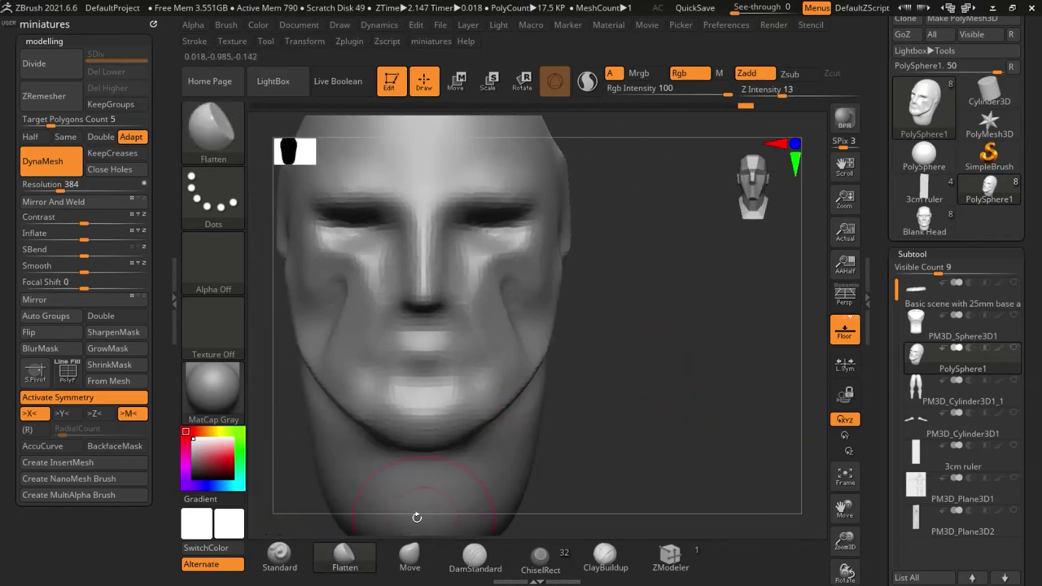
{"action": "left_click", "coordinate": [409, 556]}
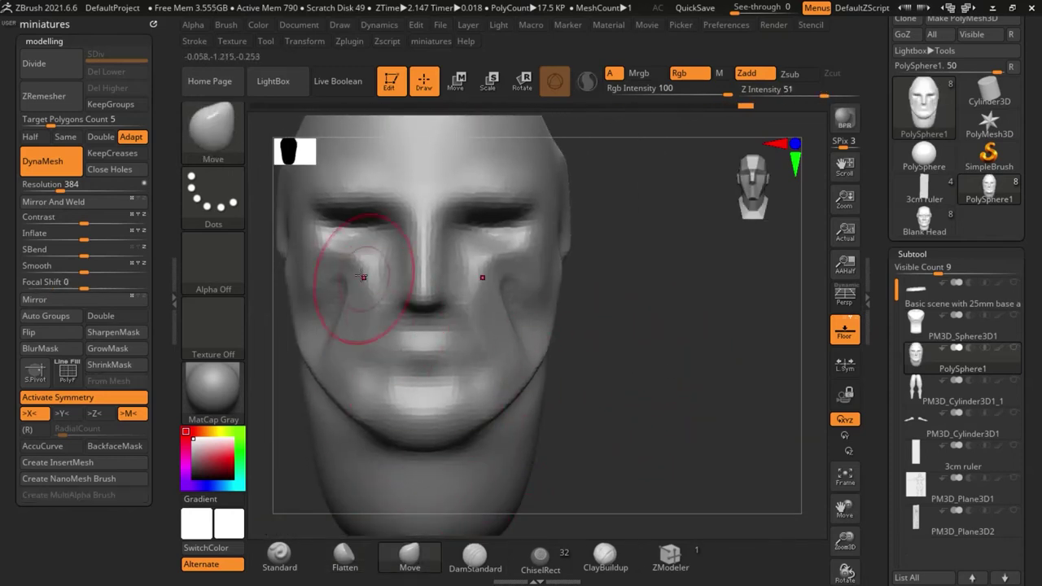
{"action": "left_click_drag", "start_coordinate": [351, 281], "coordinate": [351, 300]}
{"action": "key", "text": "s"}
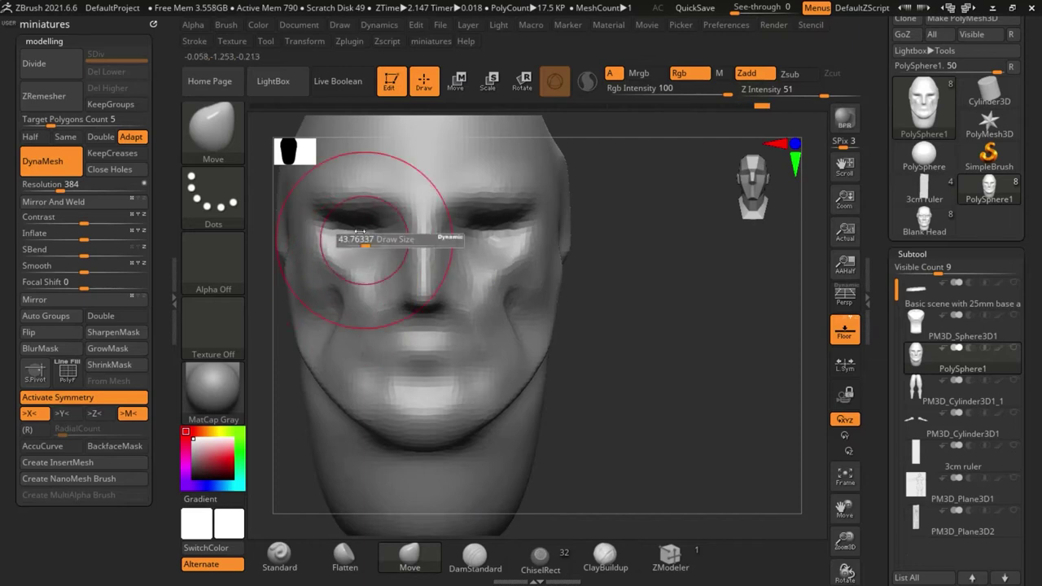
{"action": "left_click_drag", "start_coordinate": [398, 244], "coordinate": [404, 249]}
Refine the inner eye corners and brow line with a smaller Move brush
{"action": "right_click_drag", "start_coordinate": [405, 249], "coordinate": [405, 293], "text": "ctrl"}
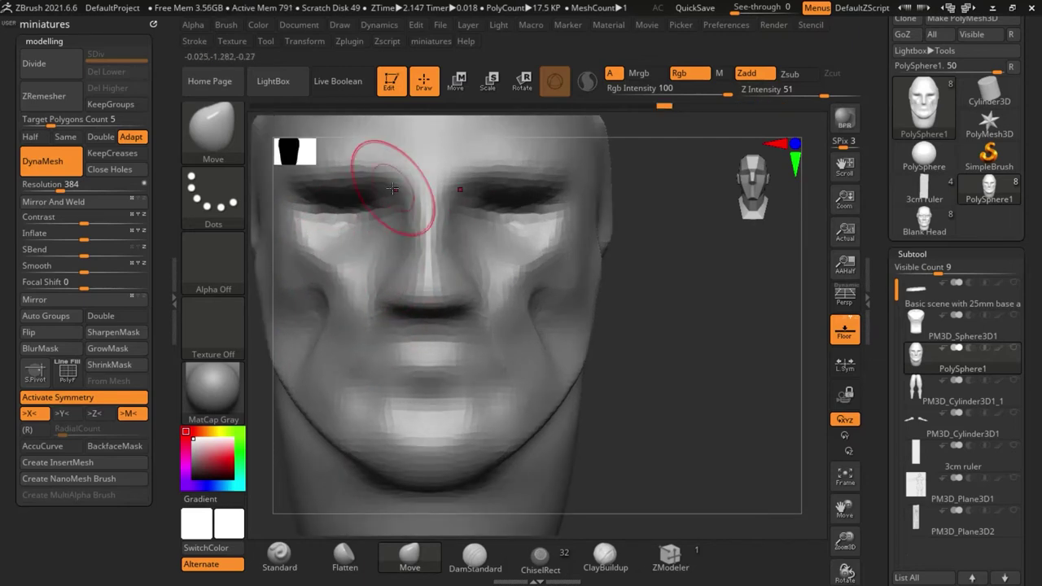
{"action": "left_click_drag", "start_coordinate": [396, 201], "coordinate": [401, 202]}
{"action": "mouse_move", "coordinate": [682, 364]}
{"action": "left_mouse_down", "text": "alt"}
{"action": "mouse_move", "coordinate": [681, 402]}
{"action": "mouse_move", "coordinate": [638, 402]}
{"action": "left_mouse_up", "text": "alt"}
{"action": "key", "text": "s"}
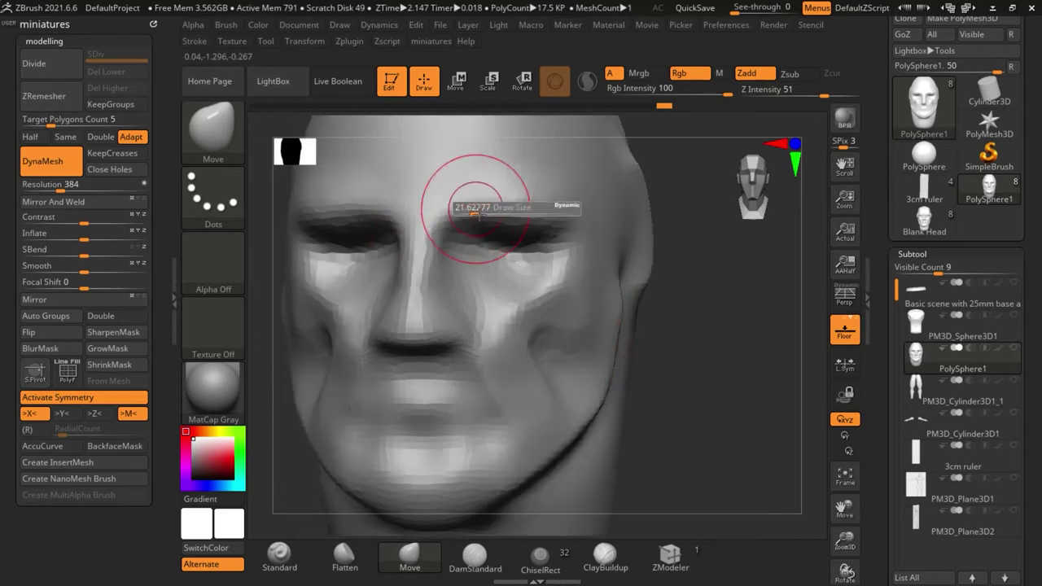
{"action": "left_click_drag", "start_coordinate": [512, 236], "coordinate": [521, 216]}
Shape the mouth area and widen the chin from the front with the Move brush
{"action": "mouse_move", "coordinate": [732, 456]}
{"action": "left_mouse_down", "text": "alt"}
{"action": "mouse_move", "coordinate": [733, 393]}
{"action": "mouse_move", "coordinate": [752, 393]}
{"action": "left_mouse_up", "text": "alt"}
{"action": "key", "text": "s"}
{"action": "mouse_move", "coordinate": [708, 358]}
{"action": "left_mouse_down", "text": "alt"}
{"action": "mouse_move", "coordinate": [708, 398]}
{"action": "mouse_move", "coordinate": [716, 395]}
{"action": "left_mouse_up", "text": "alt"}
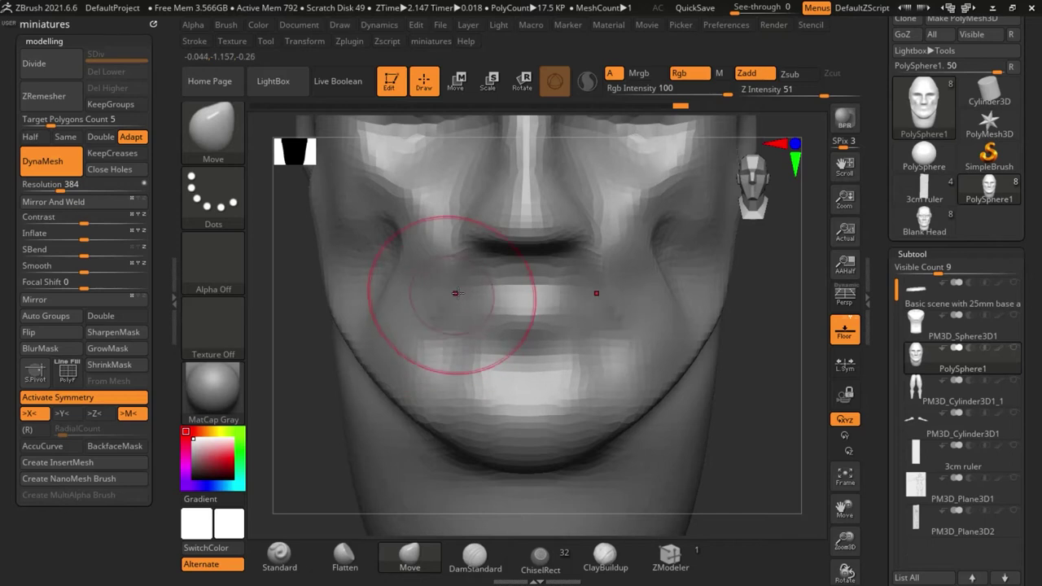
{"action": "left_click_drag", "start_coordinate": [452, 299], "coordinate": [442, 301]}
{"action": "left_click_drag", "start_coordinate": [475, 366], "coordinate": [456, 381]}
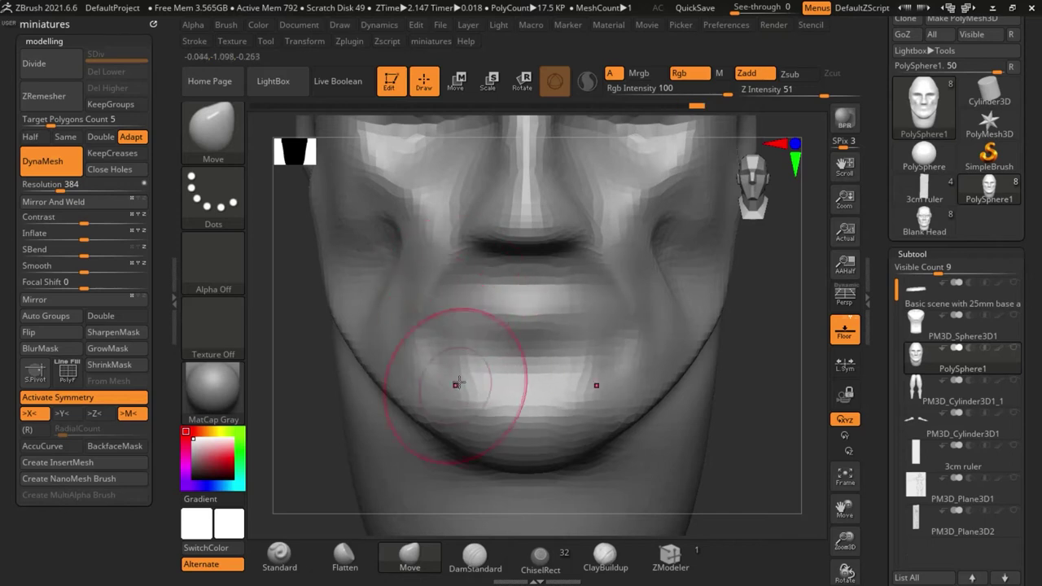
Narrow the neck from behind with the Move brush and smooth its back surface
{"action": "right_click_drag", "start_coordinate": [480, 329], "coordinate": [387, 274], "text": "ctrl"}
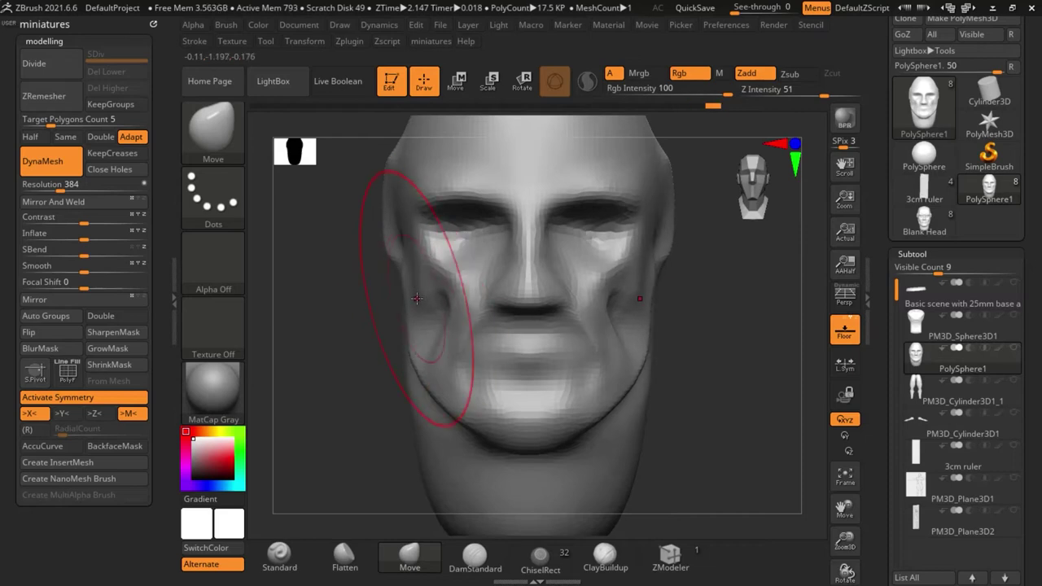
{"action": "mouse_move", "coordinate": [430, 340]}
{"action": "right_mouse_down", "text": "ctrl"}
{"action": "mouse_move", "coordinate": [382, 385]}
{"action": "mouse_move", "coordinate": [529, 402]}
{"action": "right_mouse_up", "text": "ctrl"}
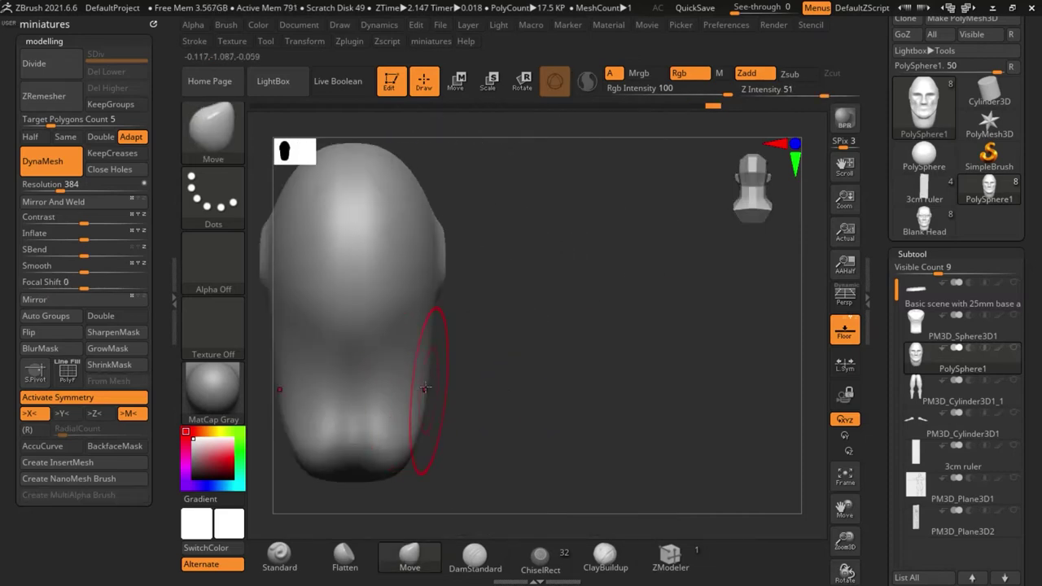
{"action": "left_click_drag", "start_coordinate": [427, 388], "coordinate": [403, 375]}
{"action": "right_click_drag", "start_coordinate": [439, 432], "coordinate": [407, 431]}
{"action": "left_click_drag", "start_coordinate": [387, 419], "coordinate": [382, 425], "text": "shift"}
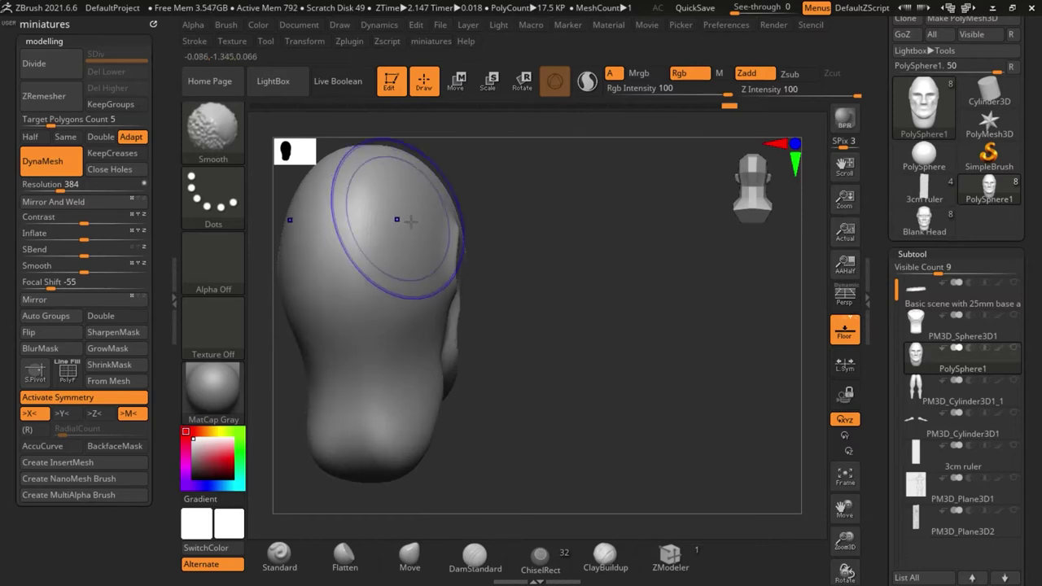
Adjust the sides of the forehead and skull from the top view with a resized Move brush
{"action": "mouse_move", "coordinate": [618, 350]}
{"action": "right_mouse_down"}
{"action": "mouse_move", "coordinate": [546, 391]}
{"action": "mouse_move", "coordinate": [563, 414]}
{"action": "mouse_move", "coordinate": [578, 384]}
{"action": "right_mouse_up"}
{"action": "key", "text": "s"}
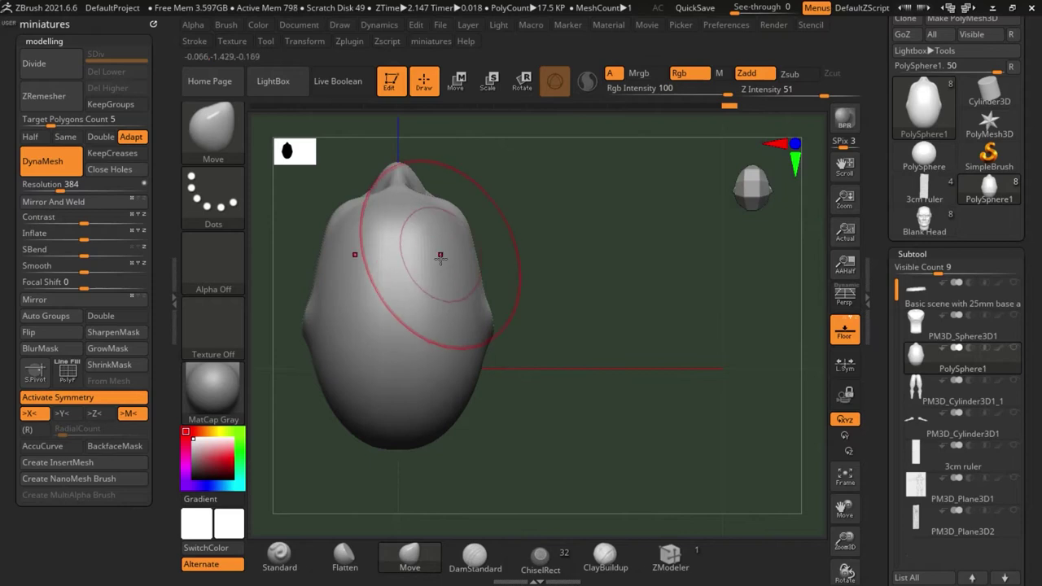
{"action": "right_click_drag", "start_coordinate": [584, 337], "coordinate": [618, 272], "text": "shift"}
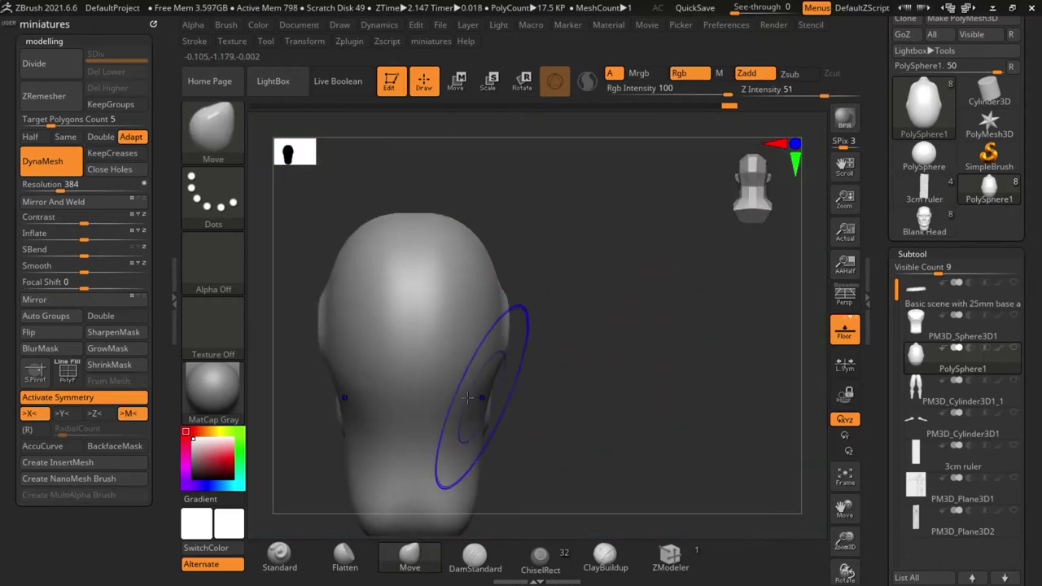
Smooth the sides of the neck behind the jaw from the back view
{"action": "left_click_drag", "start_coordinate": [484, 396], "coordinate": [494, 380], "text": "shift"}
{"action": "right_click_drag", "start_coordinate": [600, 363], "coordinate": [523, 379]}
{"action": "right_click_drag", "start_coordinate": [431, 414], "coordinate": [321, 345], "text": "alt"}
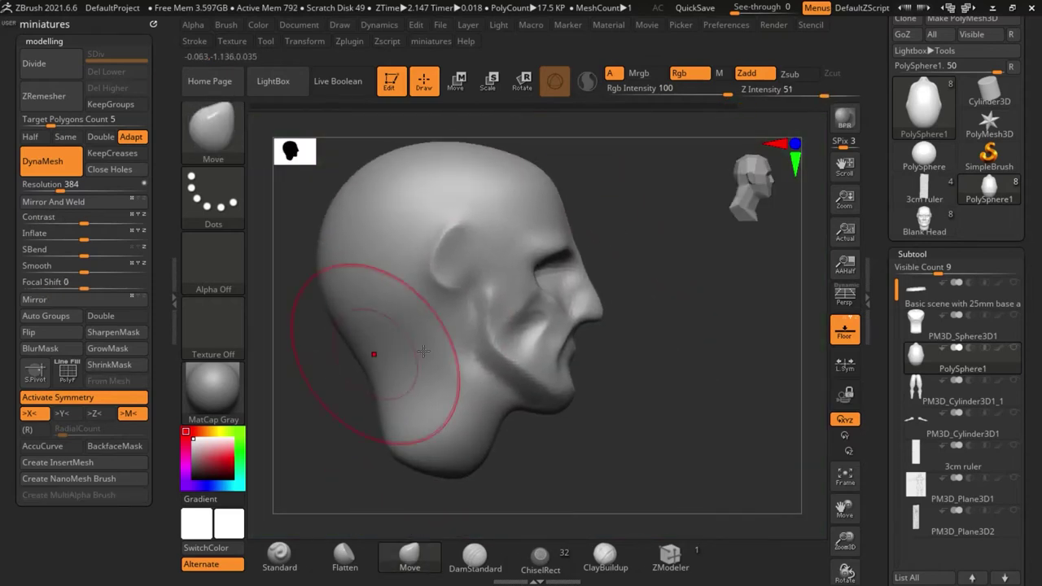
{"action": "right_click_drag", "start_coordinate": [603, 432], "coordinate": [541, 433]}
{"action": "right_click_drag", "start_coordinate": [458, 275], "coordinate": [445, 313], "text": "ctrl"}
Refine the brow area from the front with a smaller Move brush
{"action": "key", "text": "s"}
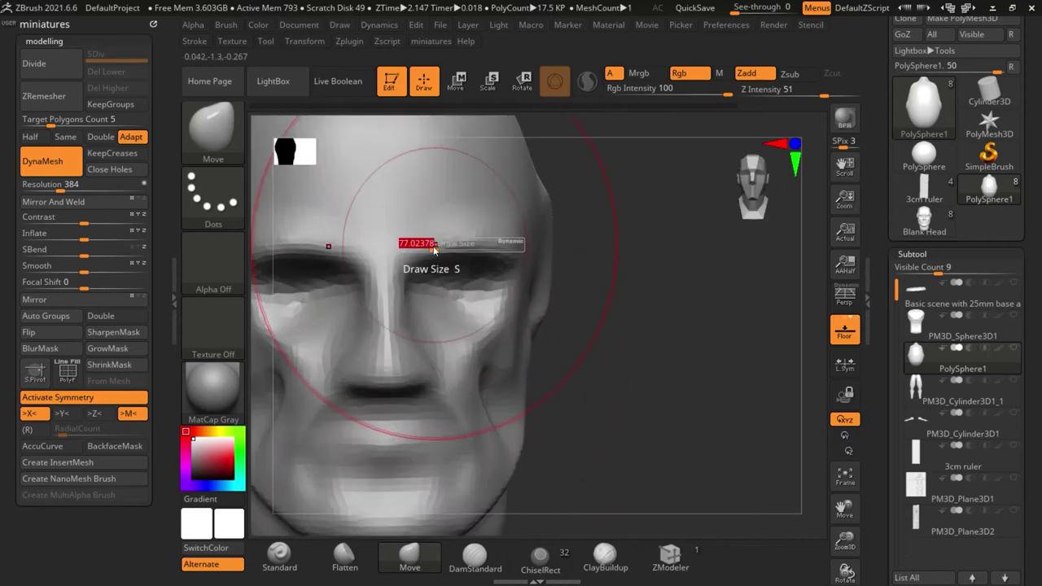
{"action": "key", "text": "s"}
{"action": "mouse_move", "coordinate": [434, 249]}
{"action": "left_mouse_down"}
{"action": "mouse_move", "coordinate": [426, 249]}
{"action": "mouse_move", "coordinate": [459, 259]}
{"action": "left_mouse_up"}
{"action": "right_click_drag", "start_coordinate": [474, 290], "coordinate": [489, 259], "text": "ctrl"}
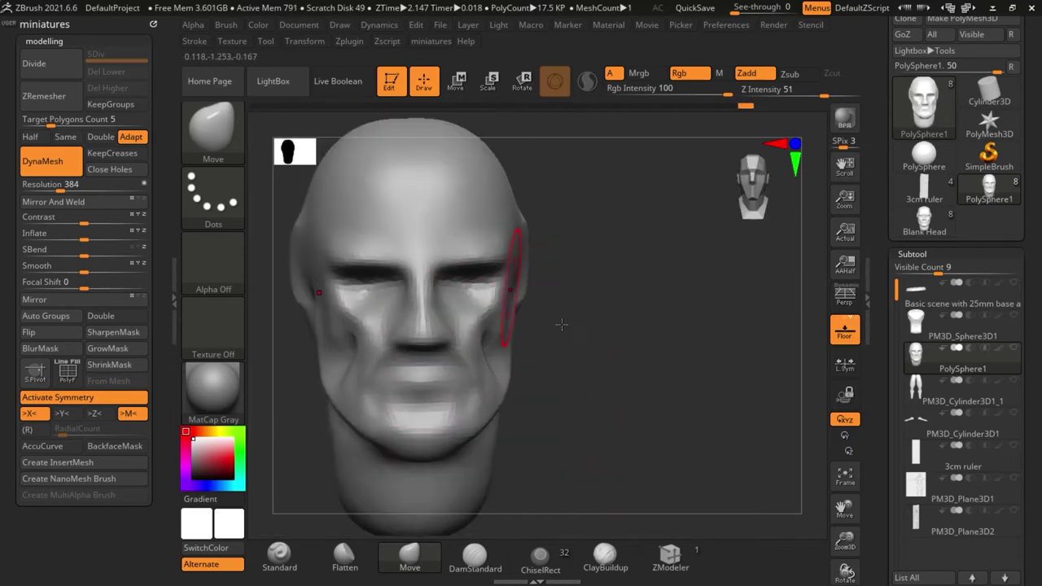
{"action": "mouse_move", "coordinate": [560, 326]}
{"action": "right_mouse_down", "text": "shift"}
{"action": "mouse_move", "coordinate": [575, 335]}
{"action": "mouse_move", "coordinate": [599, 319]}
{"action": "right_mouse_up", "text": "shift"}
{"action": "right_click_drag", "start_coordinate": [412, 342], "coordinate": [424, 381], "text": "ctrl"}
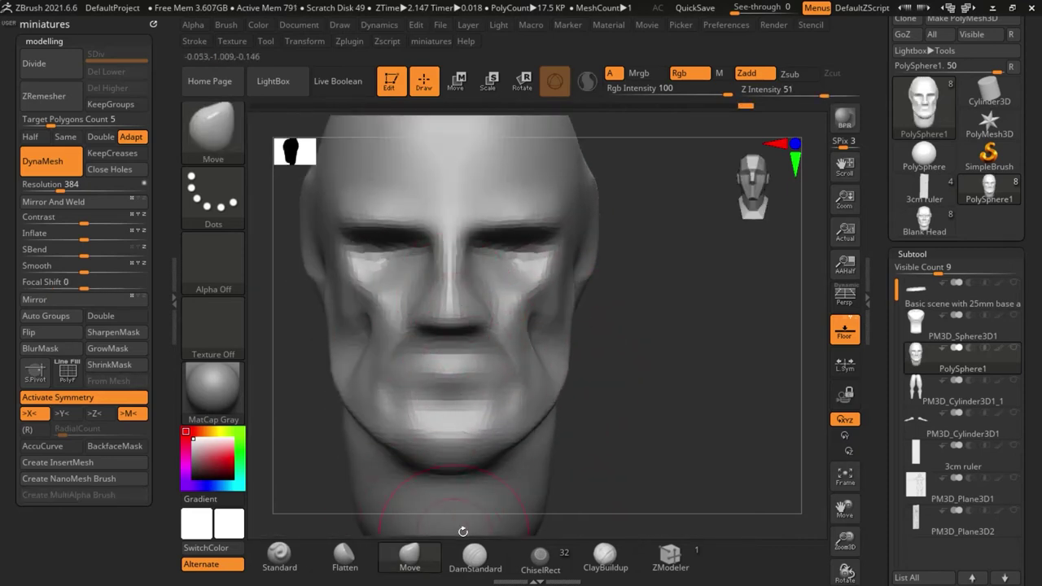
Carve the line of the mouth between the lips with a resized DamStandard brush
{"action": "left_click", "coordinate": [474, 560]}
{"action": "mouse_move", "coordinate": [682, 407]}
{"action": "right_mouse_down"}
{"action": "mouse_move", "coordinate": [672, 434]}
{"action": "mouse_move", "coordinate": [566, 415]}
{"action": "right_mouse_up"}
{"action": "right_click_drag", "start_coordinate": [519, 319], "coordinate": [524, 359], "text": "ctrl"}
{"action": "key", "text": "s"}
{"action": "left_click_drag", "start_coordinate": [521, 319], "coordinate": [505, 317]}
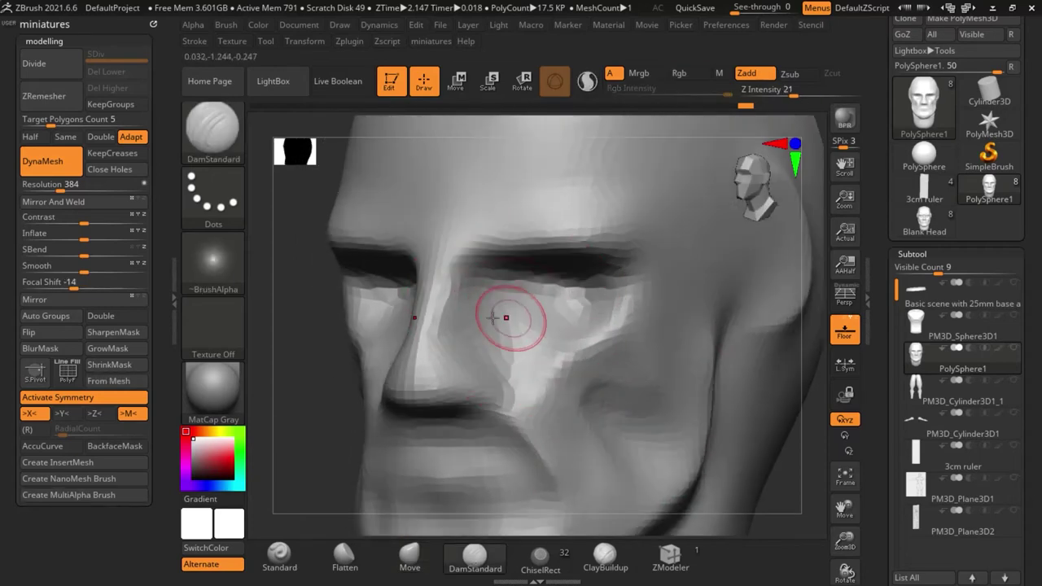
{"action": "right_click_drag", "start_coordinate": [503, 322], "coordinate": [485, 293], "text": "ctrl"}
{"action": "right_click_drag", "start_coordinate": [349, 416], "coordinate": [300, 144], "text": "ctrl"}
{"action": "right_click_drag", "start_coordinate": [300, 144], "coordinate": [407, 397], "text": "shift"}
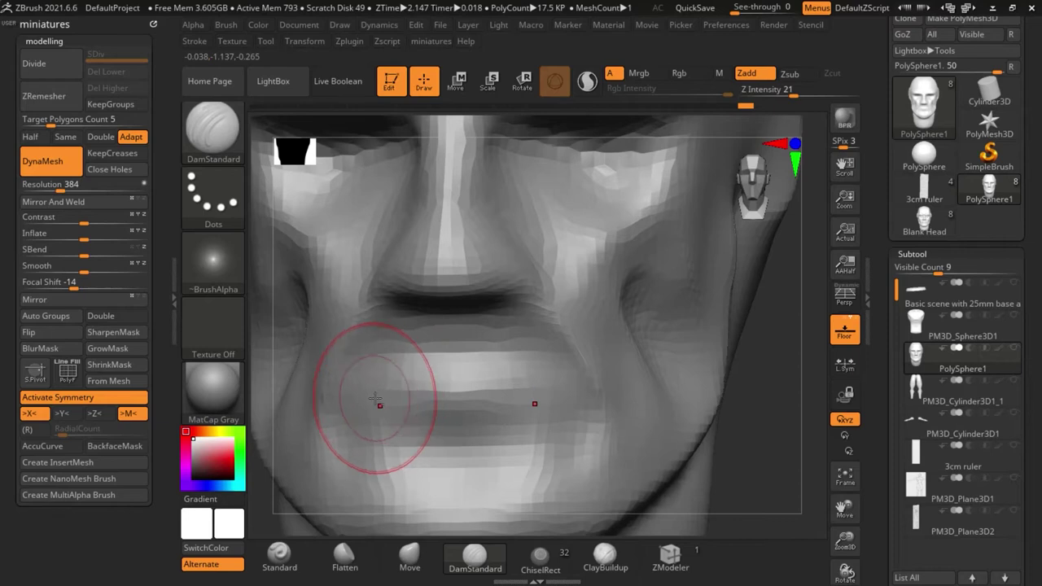
{"action": "mouse_move", "coordinate": [375, 399]}
{"action": "left_mouse_down"}
{"action": "mouse_move", "coordinate": [446, 409]}
{"action": "mouse_move", "coordinate": [365, 391]}
{"action": "mouse_move", "coordinate": [390, 399]}
{"action": "mouse_move", "coordinate": [367, 410]}
{"action": "left_mouse_up"}
{"action": "right_click_drag", "start_coordinate": [346, 413], "coordinate": [594, 407], "text": "ctrl"}
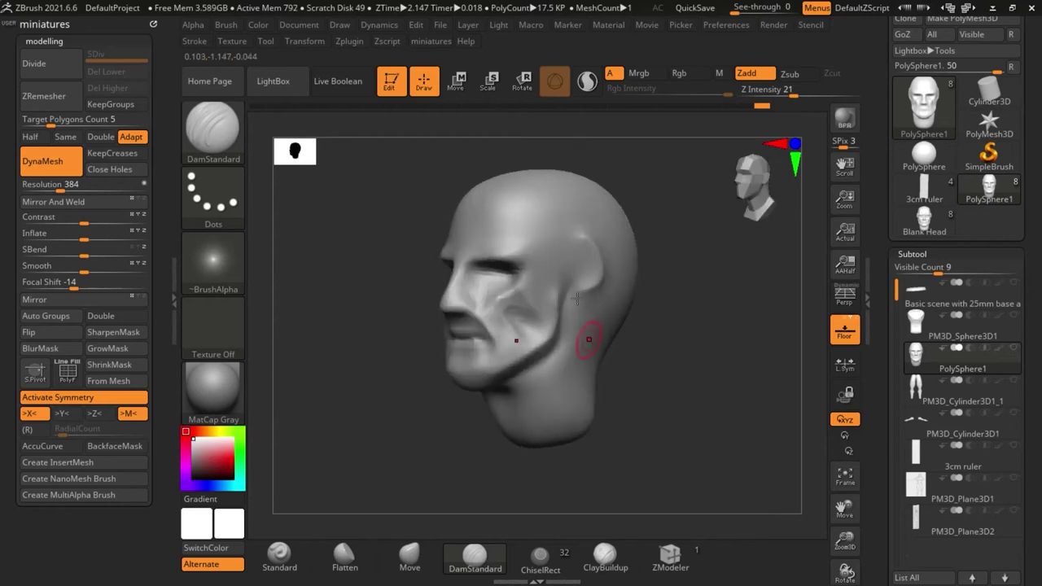
Carve the inner hollow of the ears with the DamStandard brush
{"action": "right_click_drag", "start_coordinate": [588, 340], "coordinate": [561, 236], "text": "ctrl"}
{"action": "mouse_move", "coordinate": [560, 240]}
{"action": "left_mouse_down"}
{"action": "mouse_move", "coordinate": [603, 261]}
{"action": "mouse_move", "coordinate": [545, 311]}
{"action": "left_mouse_up"}
{"action": "right_click_drag", "start_coordinate": [545, 311], "coordinate": [568, 278], "text": "ctrl"}
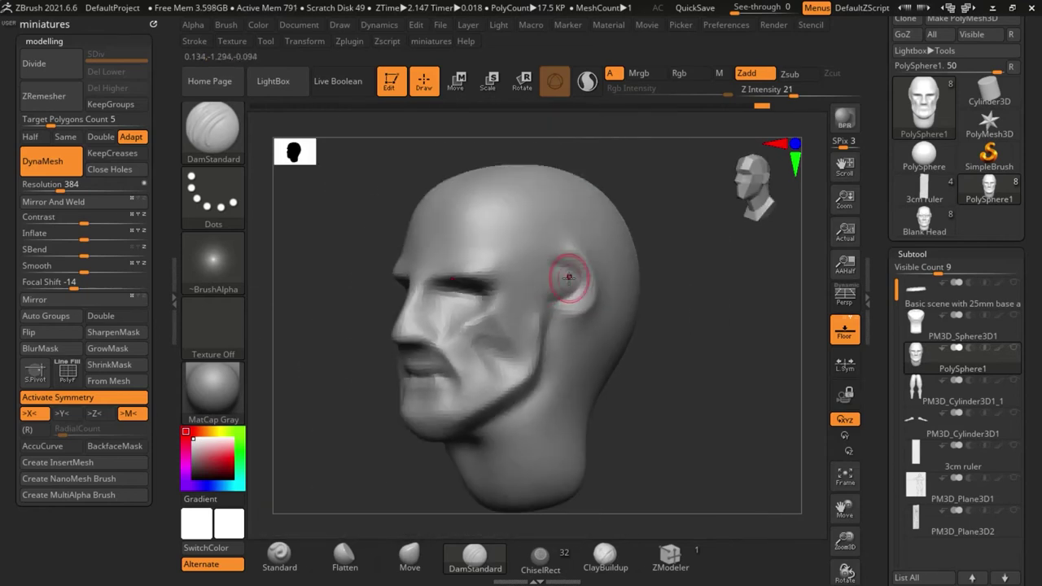
{"action": "right_click_drag", "start_coordinate": [322, 279], "coordinate": [305, 268]}
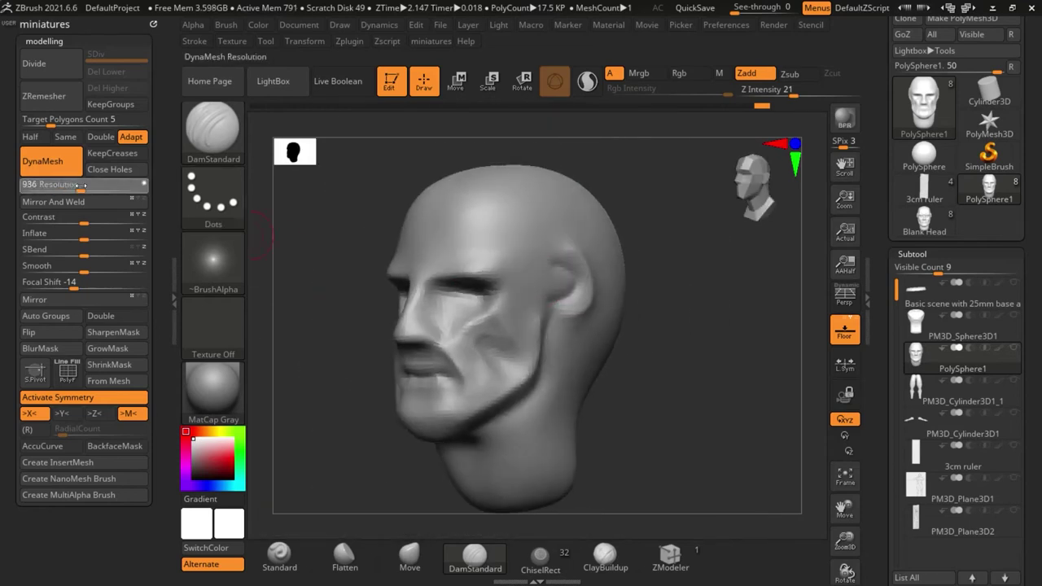
Remesh the head with DynaMesh at a resolution of 784
{"action": "left_click_drag", "start_coordinate": [77, 184], "coordinate": [75, 184]}
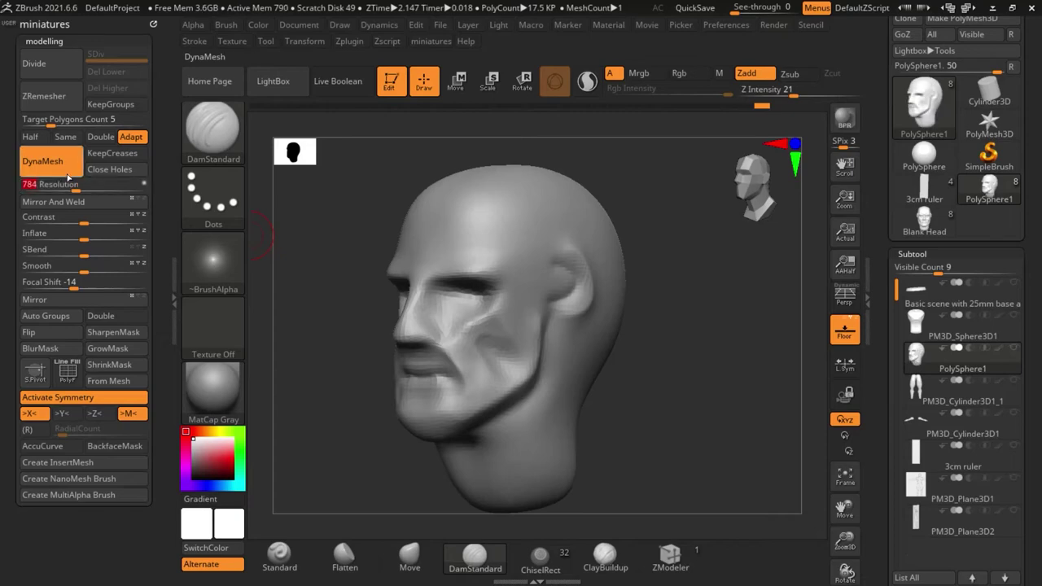
{"action": "left_click", "coordinate": [73, 161]}
{"action": "right_click_drag", "start_coordinate": [577, 442], "coordinate": [679, 456], "text": "shift"}
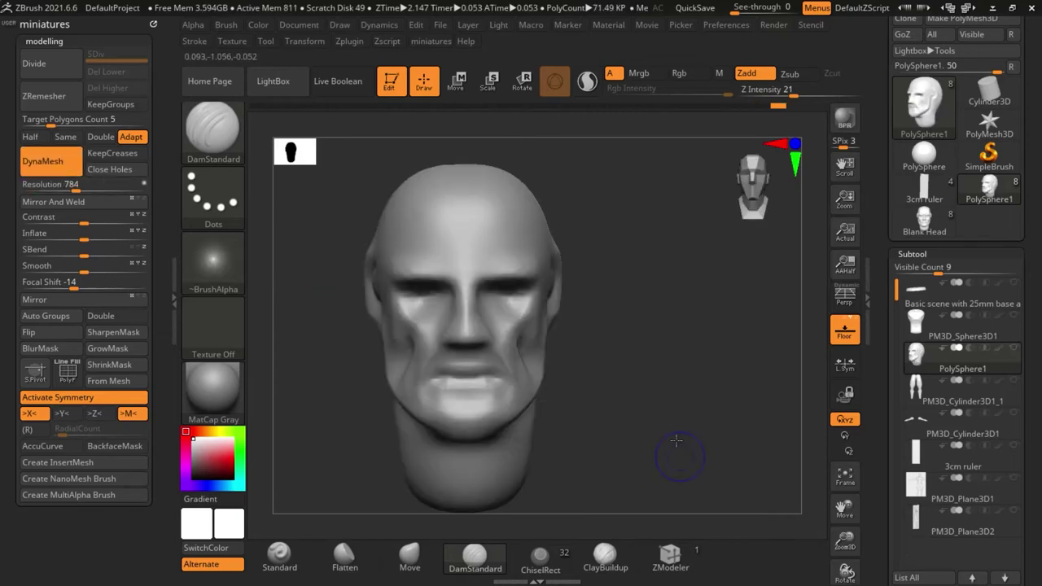
Carve frown furrows beside the nose bridge with a resized DamStandard brush at Z Intensity 29
{"action": "right_click_drag", "start_coordinate": [432, 219], "coordinate": [506, 310], "text": "ctrl"}
{"action": "mouse_move", "coordinate": [509, 331]}
{"action": "left_mouse_down"}
{"action": "mouse_move", "coordinate": [505, 262]}
{"action": "mouse_move", "coordinate": [495, 287]}
{"action": "left_mouse_up"}
{"action": "key", "text": "s"}
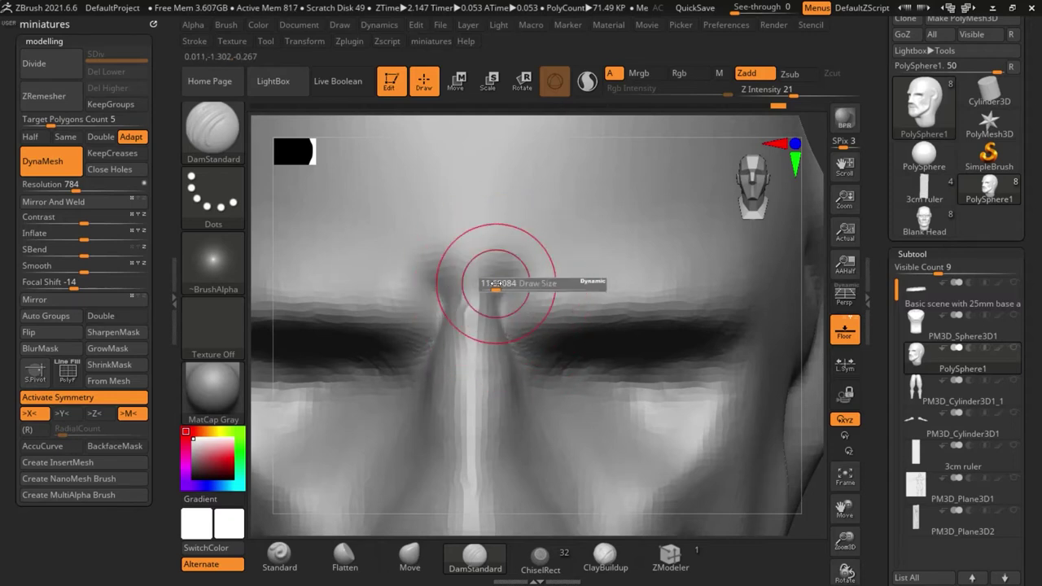
{"action": "left_click", "coordinate": [801, 92]}
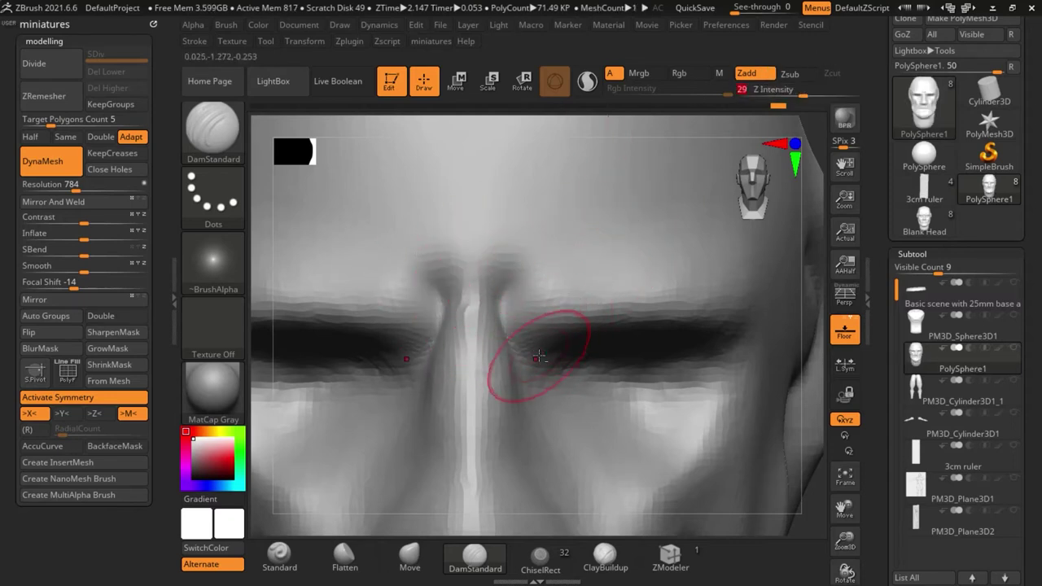
{"action": "mouse_move", "coordinate": [508, 334]}
{"action": "left_mouse_down"}
{"action": "mouse_move", "coordinate": [492, 262]}
{"action": "mouse_move", "coordinate": [689, 250]}
{"action": "mouse_move", "coordinate": [631, 243]}
{"action": "mouse_move", "coordinate": [523, 266]}
{"action": "left_mouse_up"}
Carve slanting wrinkles across the forehead and creases along the temples with the DamStandard brush
{"action": "mouse_move", "coordinate": [516, 276]}
{"action": "right_mouse_down", "text": "ctrl"}
{"action": "mouse_move", "coordinate": [504, 236]}
{"action": "mouse_move", "coordinate": [492, 251]}
{"action": "right_mouse_up", "text": "ctrl"}
{"action": "left_click_drag", "start_coordinate": [485, 254], "coordinate": [355, 218]}
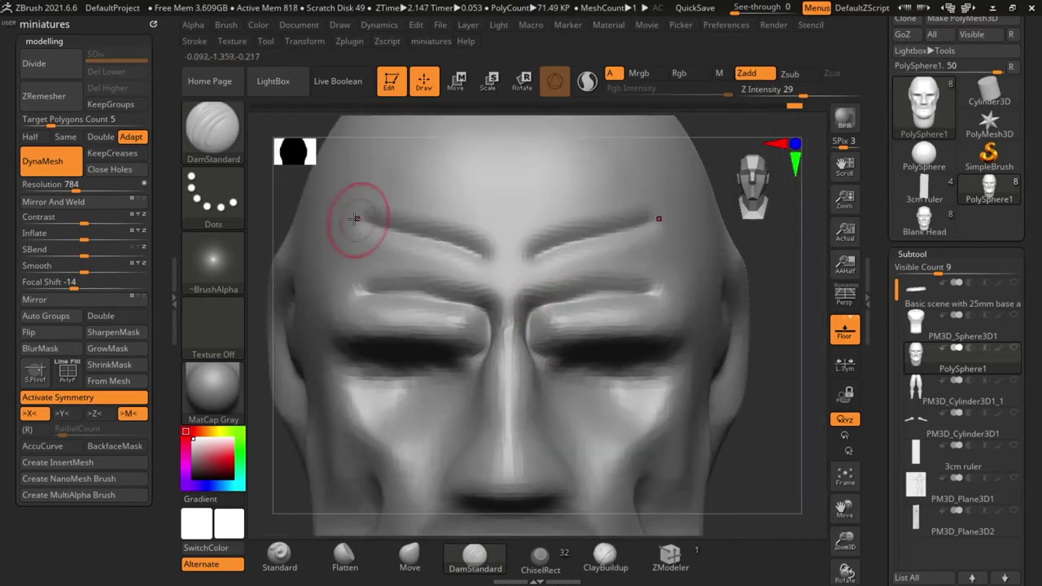
{"action": "mouse_move", "coordinate": [341, 319]}
{"action": "left_mouse_down"}
{"action": "mouse_move", "coordinate": [323, 183]}
{"action": "mouse_move", "coordinate": [340, 319]}
{"action": "left_mouse_up"}
{"action": "key", "text": "ctrl+z"}
{"action": "right_click_drag", "start_coordinate": [391, 281], "coordinate": [402, 249], "text": "ctrl"}
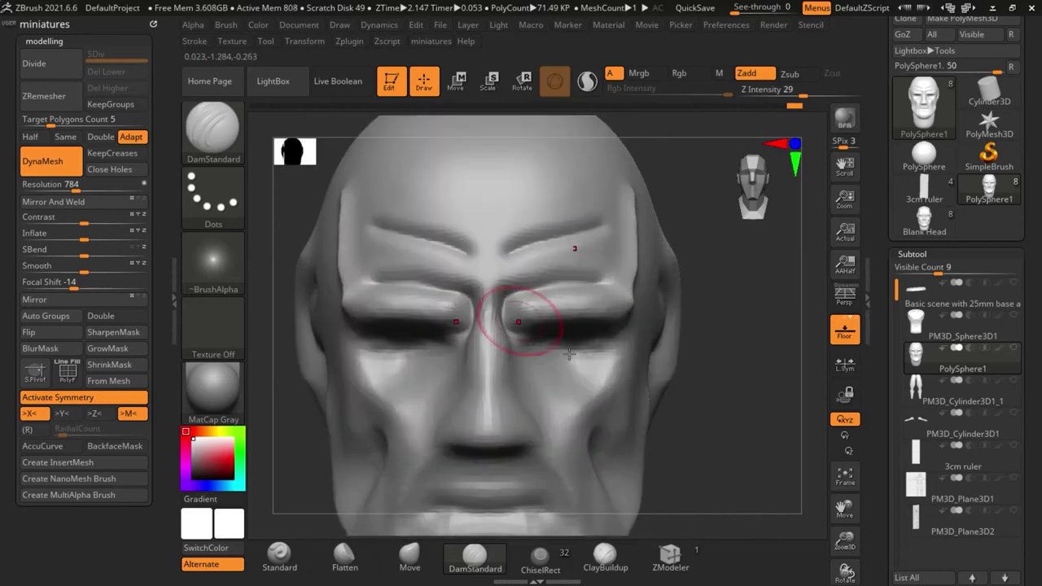
Carve creases along both sides of the nose where it meets the cheeks
{"action": "right_click_drag", "start_coordinate": [537, 358], "coordinate": [521, 309], "text": "alt"}
{"action": "left_click_drag", "start_coordinate": [705, 385], "coordinate": [651, 378]}
{"action": "right_click_drag", "start_coordinate": [486, 349], "coordinate": [503, 365], "text": "ctrl"}
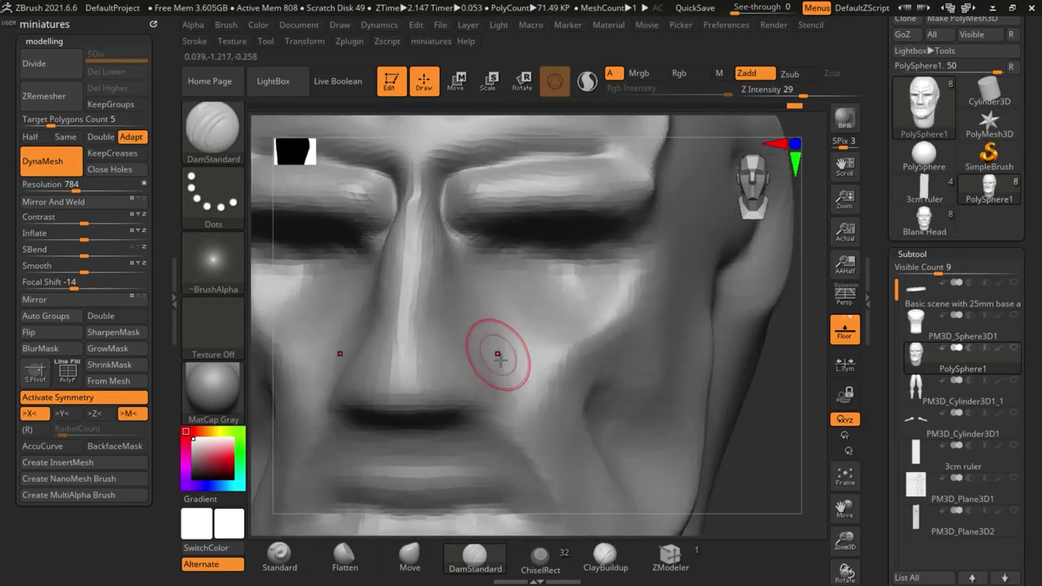
{"action": "left_click_drag", "start_coordinate": [516, 369], "coordinate": [497, 328]}
{"action": "mouse_move", "coordinate": [465, 265]}
{"action": "left_mouse_down"}
{"action": "mouse_move", "coordinate": [460, 254]}
{"action": "mouse_move", "coordinate": [514, 371]}
{"action": "mouse_move", "coordinate": [503, 303]}
{"action": "left_mouse_up"}
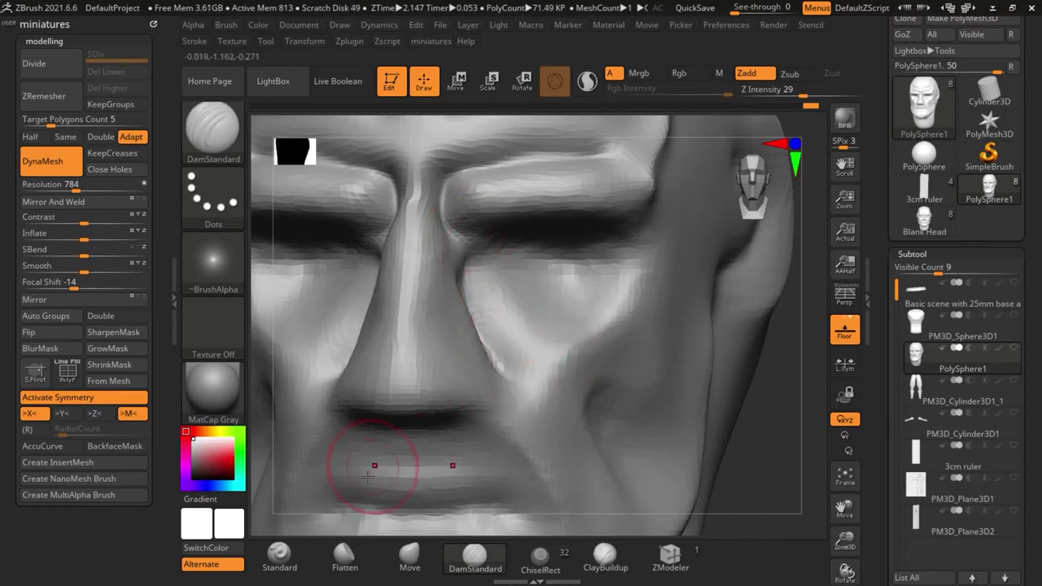
Build up rounded eyeballs inside the eye sockets with the Standard brush
{"action": "left_click", "coordinate": [279, 556]}
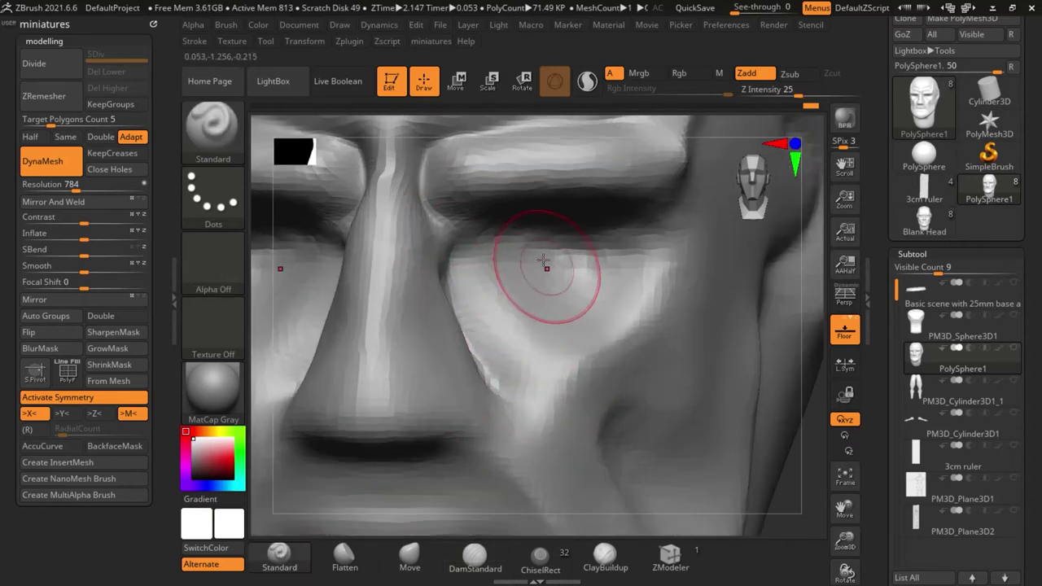
{"action": "mouse_move", "coordinate": [545, 259]}
{"action": "left_mouse_down"}
{"action": "mouse_move", "coordinate": [575, 272]}
{"action": "mouse_move", "coordinate": [561, 255]}
{"action": "mouse_move", "coordinate": [561, 268]}
{"action": "left_mouse_up"}
{"action": "mouse_move", "coordinate": [472, 307]}
{"action": "right_mouse_down", "text": "ctrl"}
{"action": "mouse_move", "coordinate": [632, 368]}
{"action": "mouse_move", "coordinate": [582, 358]}
{"action": "right_mouse_up", "text": "ctrl"}
{"action": "right_click_drag", "start_coordinate": [488, 284], "coordinate": [494, 337], "text": "ctrl"}
{"action": "mouse_move", "coordinate": [488, 340]}
{"action": "left_mouse_down"}
{"action": "mouse_move", "coordinate": [565, 325]}
{"action": "mouse_move", "coordinate": [592, 363]}
{"action": "mouse_move", "coordinate": [514, 377]}
{"action": "left_mouse_up"}
Carve the lower and upper eyelid lines around the eyeballs with the DamStandard brush
{"action": "left_click", "coordinate": [470, 559]}
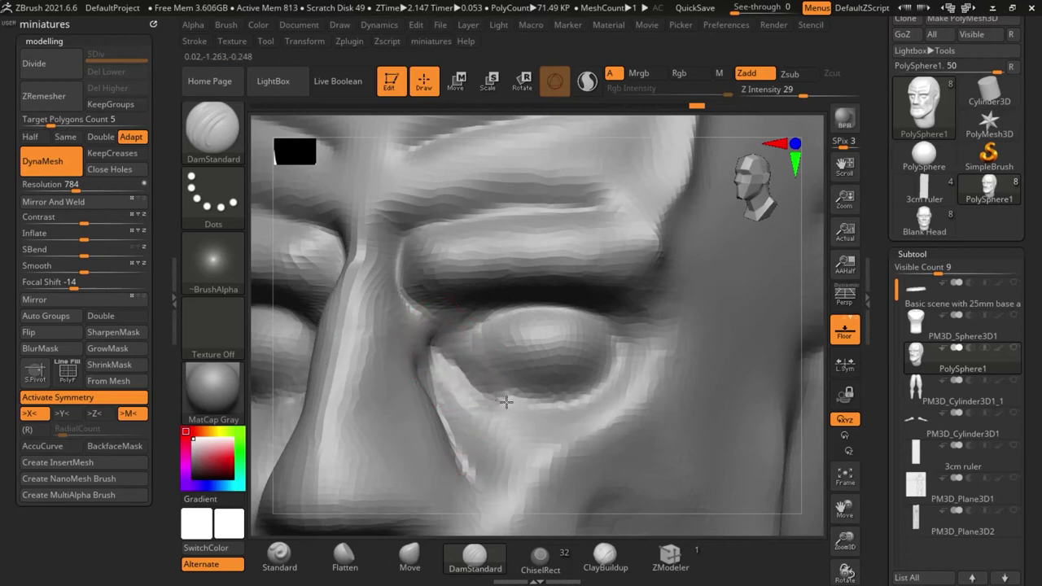
{"action": "left_click_drag", "start_coordinate": [506, 401], "coordinate": [600, 388]}
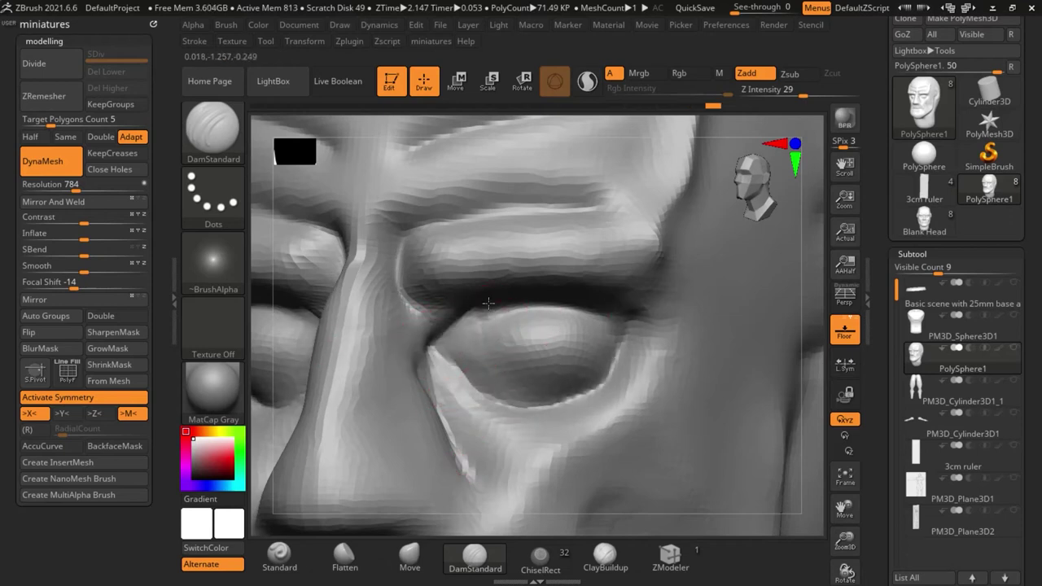
{"action": "mouse_move", "coordinate": [561, 302]}
{"action": "left_mouse_down"}
{"action": "mouse_move", "coordinate": [623, 328]}
{"action": "mouse_move", "coordinate": [577, 303]}
{"action": "left_mouse_up"}
{"action": "key", "text": "ctrl+z"}
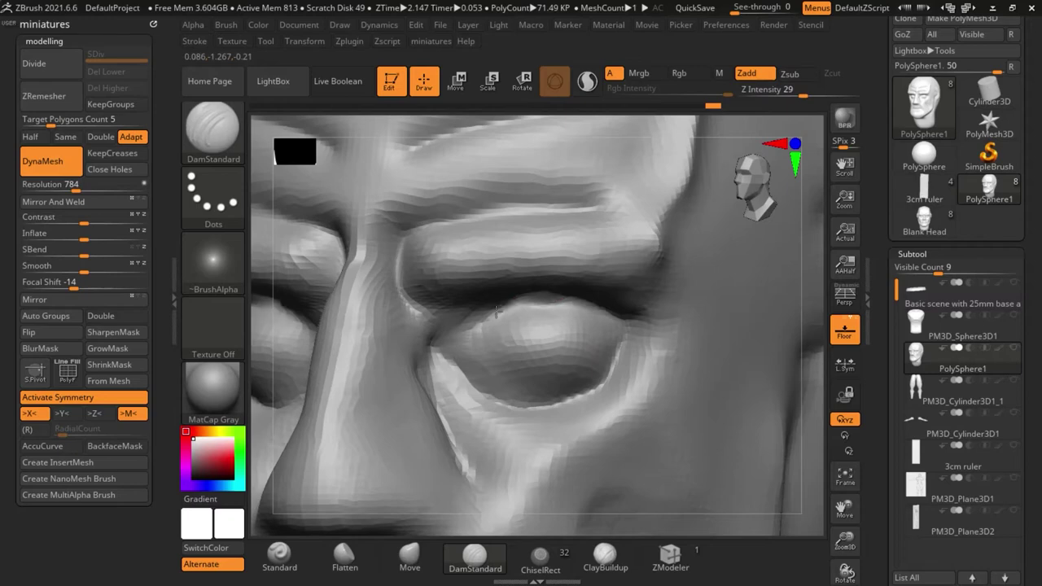
{"action": "left_click_drag", "start_coordinate": [496, 312], "coordinate": [434, 346]}
{"action": "mouse_move", "coordinate": [435, 351]}
{"action": "right_mouse_down", "text": "ctrl"}
{"action": "mouse_move", "coordinate": [451, 342]}
{"action": "mouse_move", "coordinate": [488, 390]}
{"action": "right_mouse_up", "text": "ctrl"}
{"action": "left_click_drag", "start_coordinate": [662, 430], "coordinate": [523, 450], "text": "shift"}
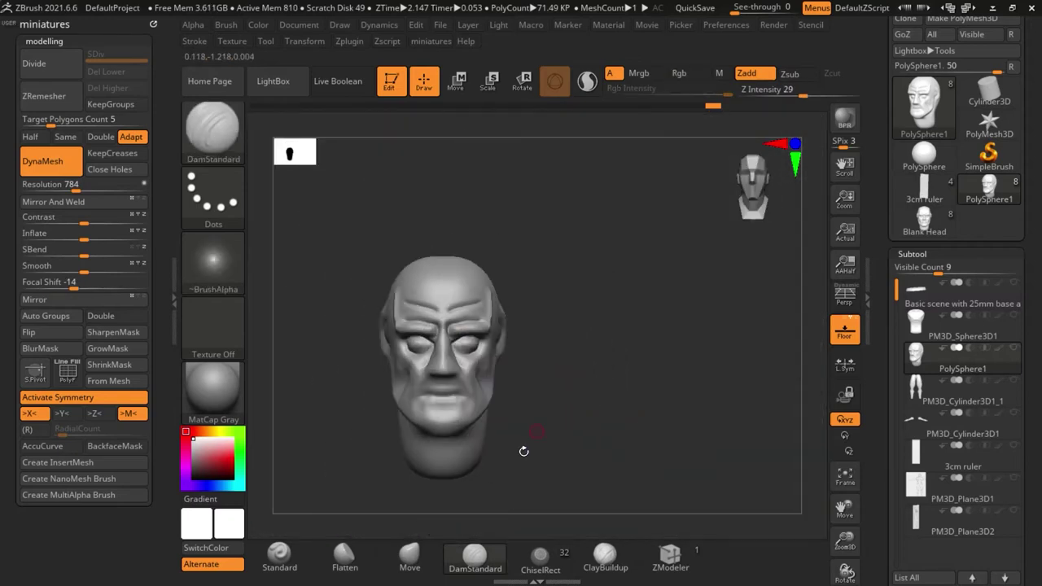
Reshape the eyelids and eye corners with the Move brush
{"action": "left_click", "coordinate": [415, 555]}
{"action": "mouse_move", "coordinate": [447, 496]}
{"action": "right_mouse_down", "text": "ctrl"}
{"action": "mouse_move", "coordinate": [470, 404]}
{"action": "mouse_move", "coordinate": [484, 196]}
{"action": "right_mouse_up", "text": "ctrl"}
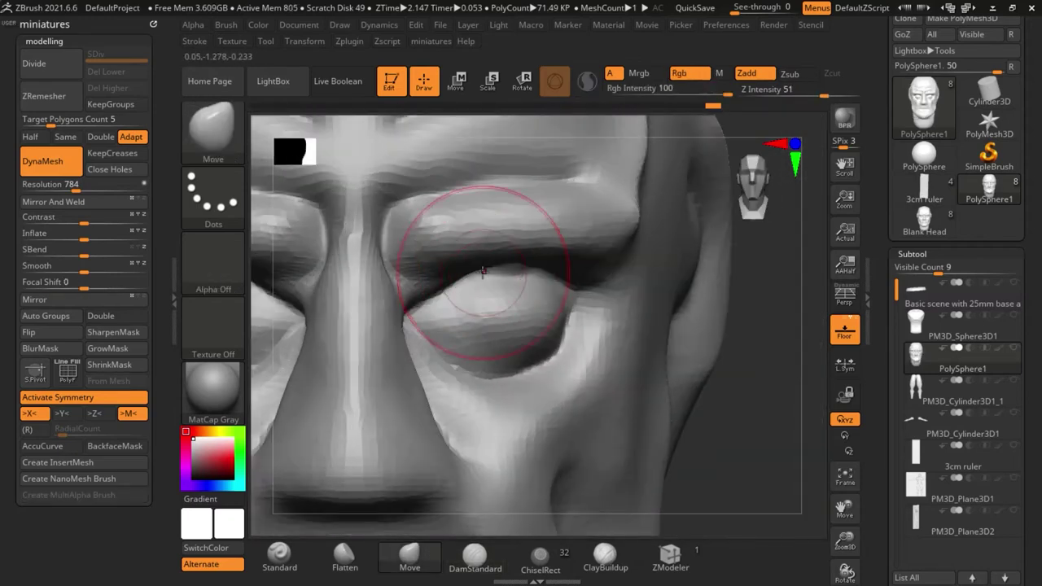
{"action": "mouse_move", "coordinate": [483, 273]}
{"action": "left_mouse_down"}
{"action": "mouse_move", "coordinate": [490, 283]}
{"action": "mouse_move", "coordinate": [528, 282]}
{"action": "mouse_move", "coordinate": [441, 296]}
{"action": "mouse_move", "coordinate": [433, 320]}
{"action": "left_mouse_up"}
{"action": "right_click_drag", "start_coordinate": [461, 323], "coordinate": [486, 360], "text": "ctrl"}
{"action": "right_click_drag", "start_coordinate": [397, 335], "coordinate": [392, 302], "text": "ctrl"}
{"action": "mouse_move", "coordinate": [370, 338]}
{"action": "left_mouse_down"}
{"action": "mouse_move", "coordinate": [358, 344]}
{"action": "mouse_move", "coordinate": [356, 328]}
{"action": "left_mouse_up"}
Smooth the temple creases, forehead wrinkles and frown lines around the nose bridge
{"action": "left_click_drag", "start_coordinate": [353, 288], "coordinate": [356, 154], "text": "shift"}
{"action": "left_click_drag", "start_coordinate": [450, 238], "coordinate": [500, 220], "text": "shift"}
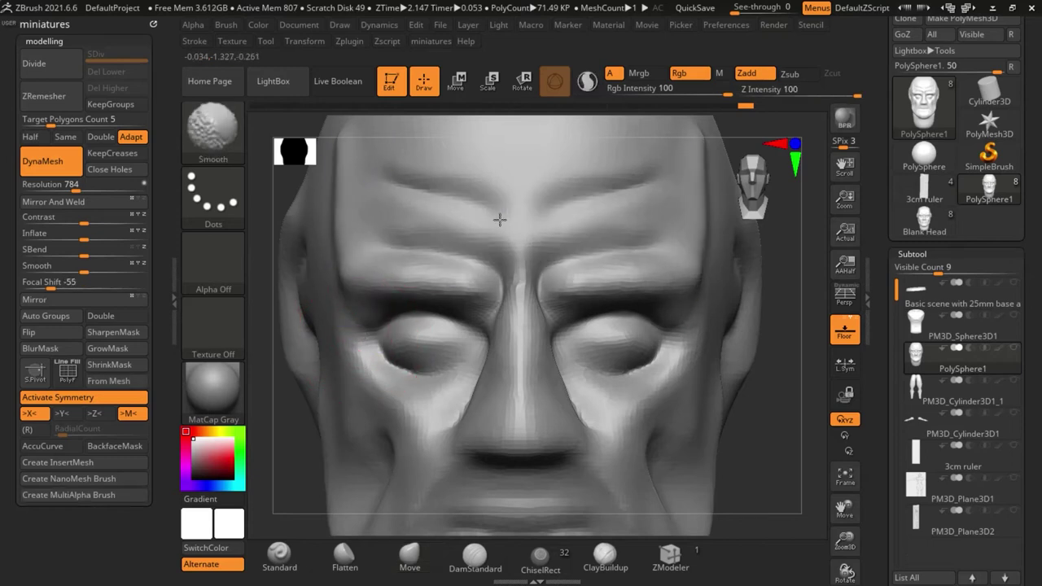
{"action": "left_click_drag", "start_coordinate": [509, 278], "coordinate": [495, 313], "text": "shift"}
{"action": "right_click_drag", "start_coordinate": [475, 415], "coordinate": [478, 368], "text": "ctrl"}
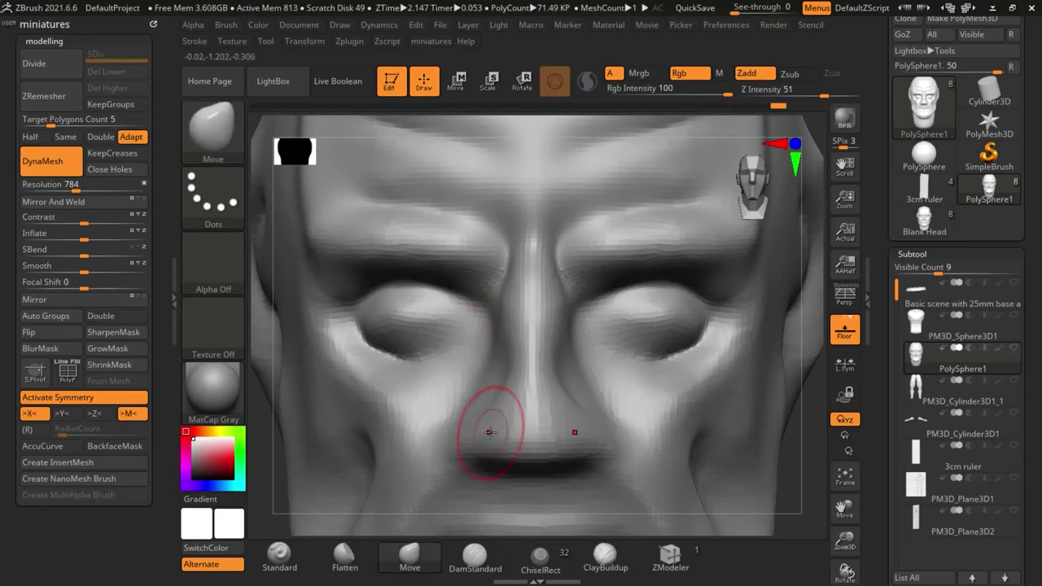
Build up the nose tip and nostril wings with the Standard brush
{"action": "left_click", "coordinate": [287, 561]}
{"action": "right_click_drag", "start_coordinate": [421, 467], "coordinate": [431, 444], "text": "ctrl"}
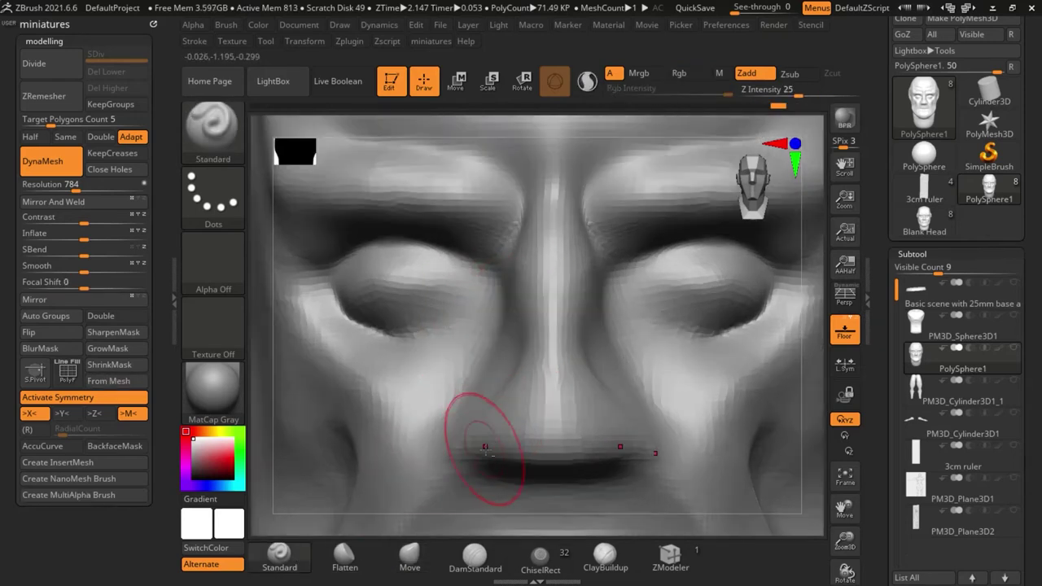
{"action": "mouse_move", "coordinate": [490, 442]}
{"action": "left_mouse_down"}
{"action": "mouse_move", "coordinate": [506, 428]}
{"action": "mouse_move", "coordinate": [517, 440]}
{"action": "left_mouse_up"}
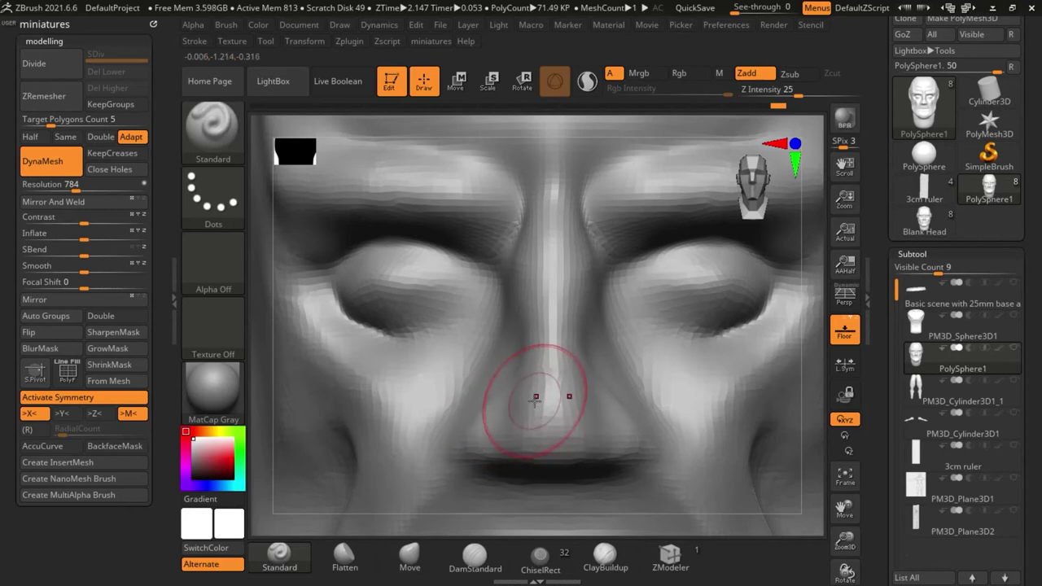
{"action": "mouse_move", "coordinate": [533, 398]}
{"action": "right_mouse_down", "text": "ctrl"}
{"action": "mouse_move", "coordinate": [486, 330]}
{"action": "mouse_move", "coordinate": [504, 370]}
{"action": "mouse_move", "coordinate": [498, 413]}
{"action": "right_mouse_up", "text": "ctrl"}
{"action": "left_click_drag", "start_coordinate": [468, 397], "coordinate": [427, 439]}
{"action": "right_click_drag", "start_coordinate": [407, 341], "coordinate": [405, 305], "text": "ctrl"}
Recess the underside of the nostrils and build up the centre of the upper lip
{"action": "left_click_drag", "start_coordinate": [415, 435], "coordinate": [511, 454], "text": "alt"}
{"action": "right_click_drag", "start_coordinate": [482, 300], "coordinate": [547, 234], "text": "ctrl"}
{"action": "right_click_drag", "start_coordinate": [539, 367], "coordinate": [544, 407], "text": "ctrl"}
{"action": "left_click_drag", "start_coordinate": [529, 452], "coordinate": [528, 416]}
{"action": "right_click_drag", "start_coordinate": [478, 395], "coordinate": [470, 367], "text": "ctrl"}
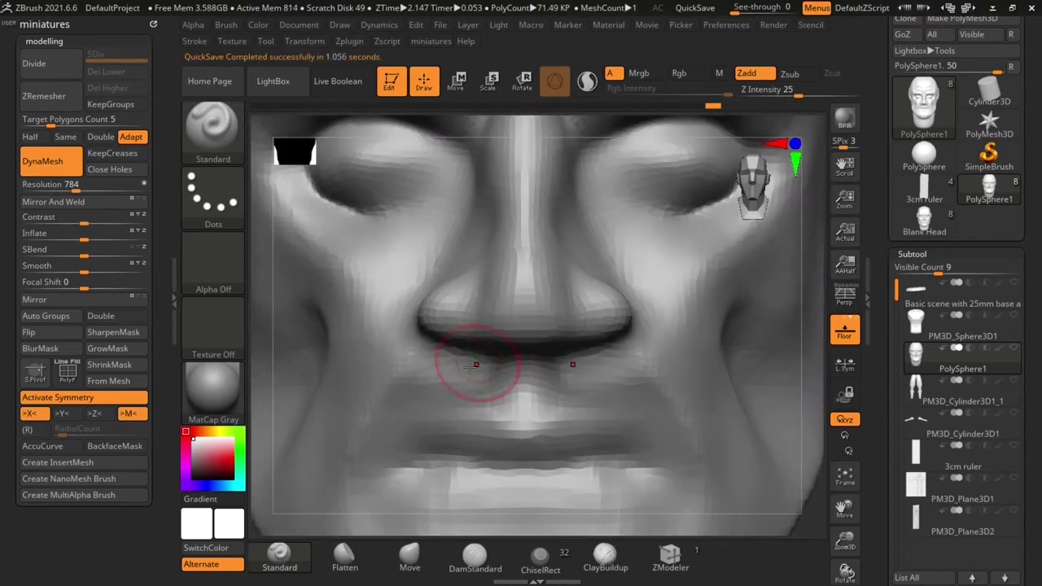
Sculpt the area between nose and upper lip with the Standard brush and smooth it
{"action": "mouse_move", "coordinate": [477, 366]}
{"action": "left_mouse_down"}
{"action": "mouse_move", "coordinate": [475, 421]}
{"action": "mouse_move", "coordinate": [482, 403]}
{"action": "left_mouse_up"}
{"action": "mouse_move", "coordinate": [524, 440]}
{"action": "left_mouse_down"}
{"action": "mouse_move", "coordinate": [393, 446]}
{"action": "mouse_move", "coordinate": [382, 433]}
{"action": "mouse_move", "coordinate": [391, 410]}
{"action": "mouse_move", "coordinate": [438, 360]}
{"action": "left_mouse_up"}
{"action": "mouse_move", "coordinate": [420, 402]}
{"action": "left_mouse_down", "text": "shift"}
{"action": "mouse_move", "coordinate": [448, 385]}
{"action": "mouse_move", "coordinate": [482, 395]}
{"action": "left_mouse_up", "text": "shift"}
{"action": "right_click_drag", "start_coordinate": [444, 391], "coordinate": [439, 345], "text": "ctrl"}
{"action": "right_click_drag", "start_coordinate": [519, 342], "coordinate": [510, 315], "text": "ctrl"}
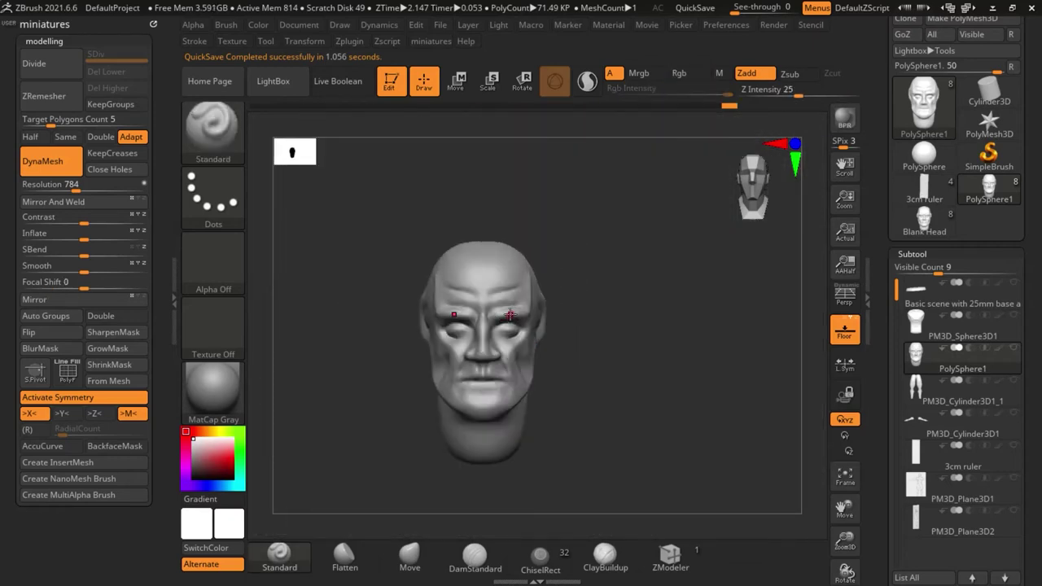
Deepen the lower eyelid crease up to the inner eye corner with the DamStandard brush
{"action": "right_click_drag", "start_coordinate": [450, 329], "coordinate": [352, 511], "text": "ctrl"}
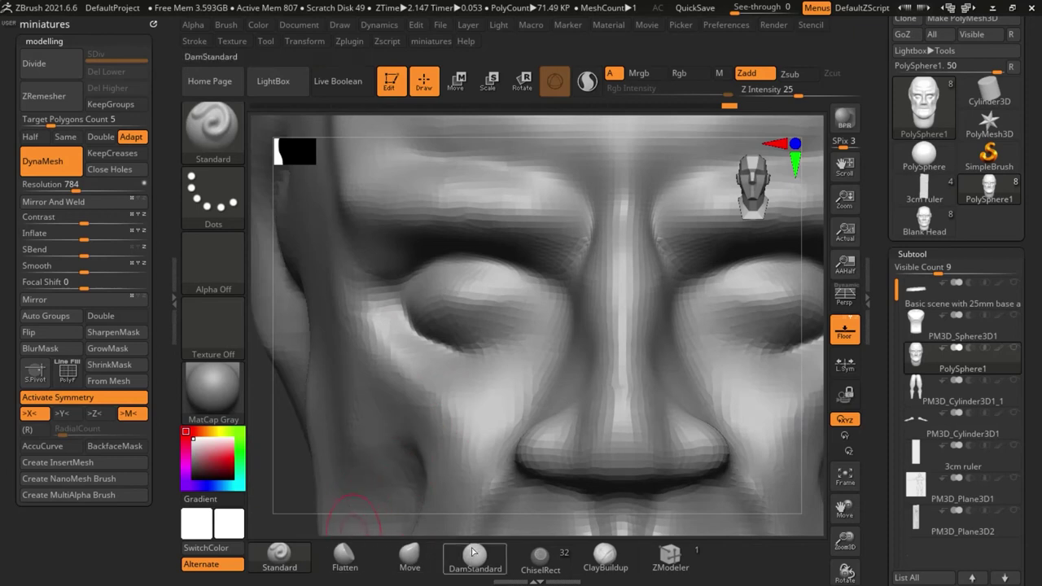
{"action": "left_click", "coordinate": [472, 552]}
{"action": "right_click_drag", "start_coordinate": [533, 313], "coordinate": [551, 344], "text": "ctrl"}
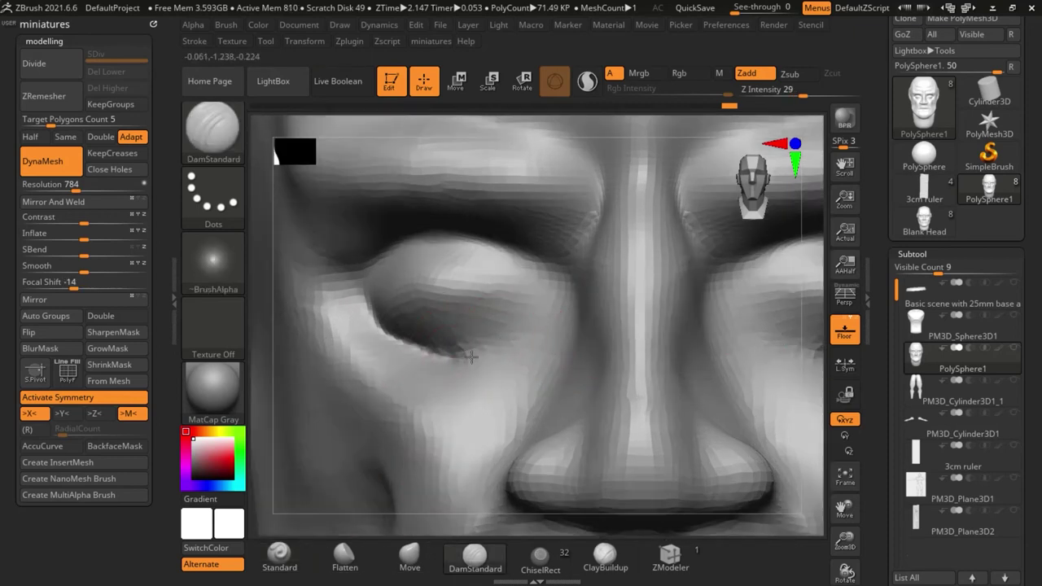
{"action": "mouse_move", "coordinate": [471, 357]}
{"action": "left_mouse_down"}
{"action": "mouse_move", "coordinate": [565, 290]}
{"action": "mouse_move", "coordinate": [428, 349]}
{"action": "left_mouse_up"}
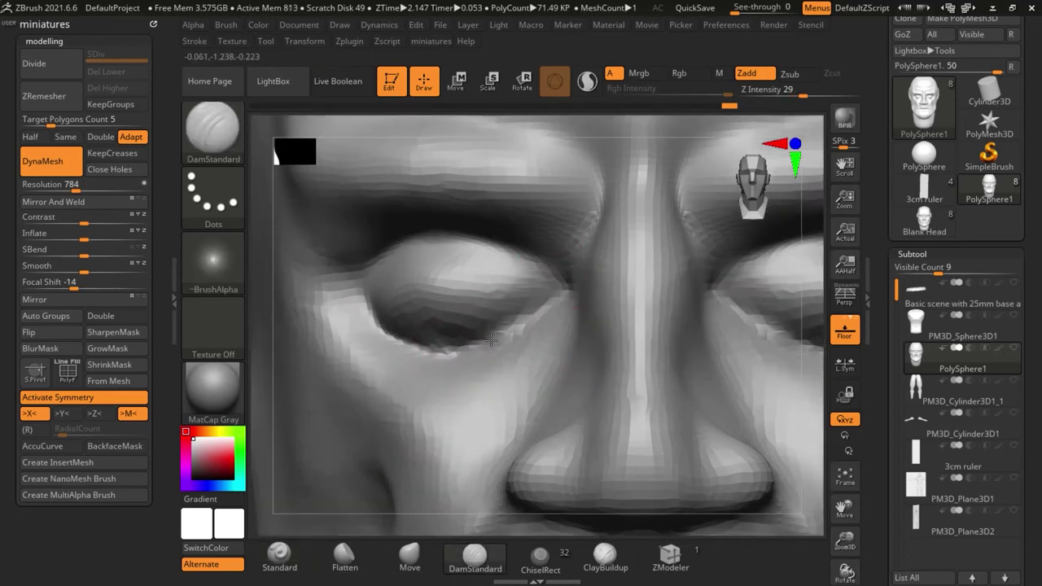
{"action": "left_click_drag", "start_coordinate": [491, 340], "coordinate": [566, 288]}
{"action": "right_click_drag", "start_coordinate": [561, 303], "coordinate": [533, 274], "text": "ctrl"}
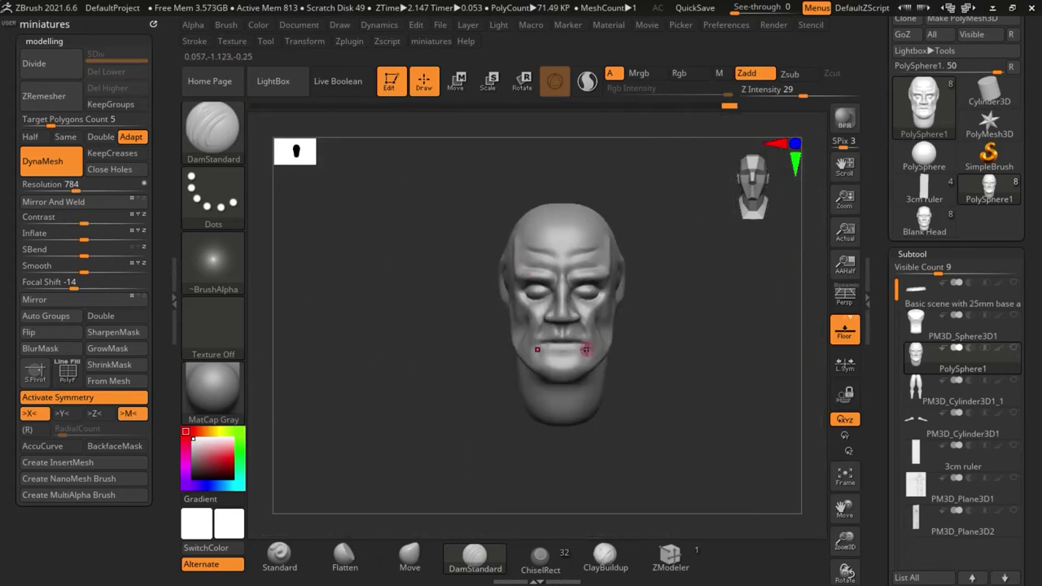
Reshape the eyeballs and surrounding eyelids symmetrically with the Move brush
{"action": "left_click_drag", "start_coordinate": [711, 376], "coordinate": [714, 372]}
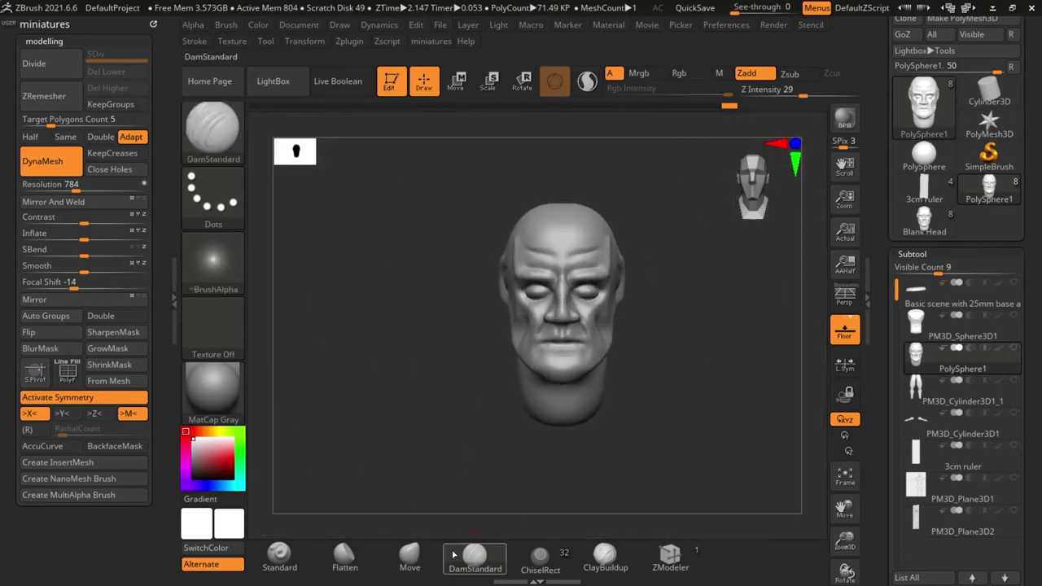
{"action": "left_click", "coordinate": [426, 556]}
{"action": "mouse_move", "coordinate": [586, 310]}
{"action": "right_mouse_down", "text": "ctrl"}
{"action": "mouse_move", "coordinate": [530, 291]}
{"action": "mouse_move", "coordinate": [524, 304]}
{"action": "right_mouse_up", "text": "ctrl"}
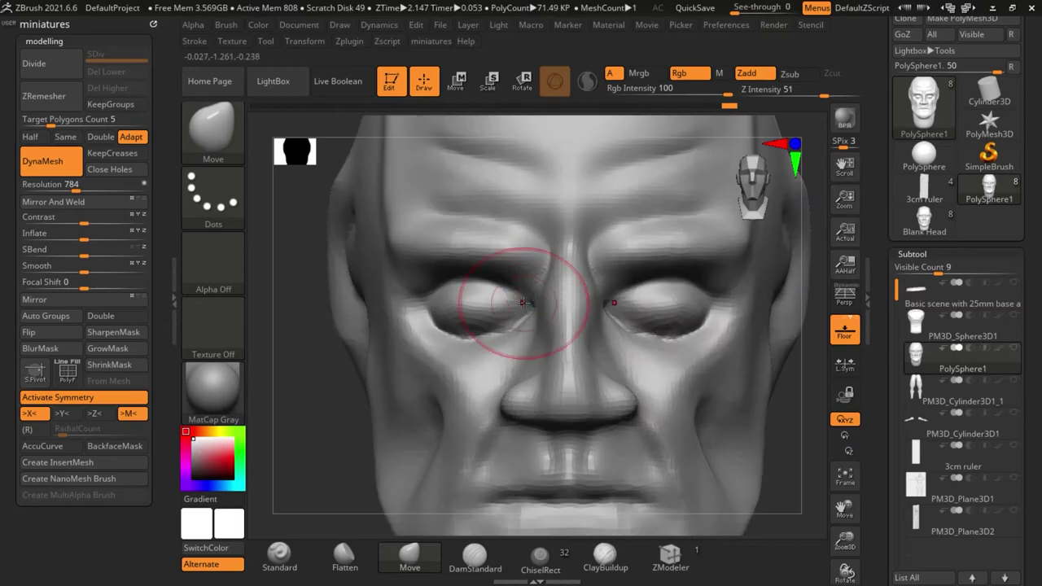
{"action": "left_click_drag", "start_coordinate": [486, 308], "coordinate": [487, 324]}
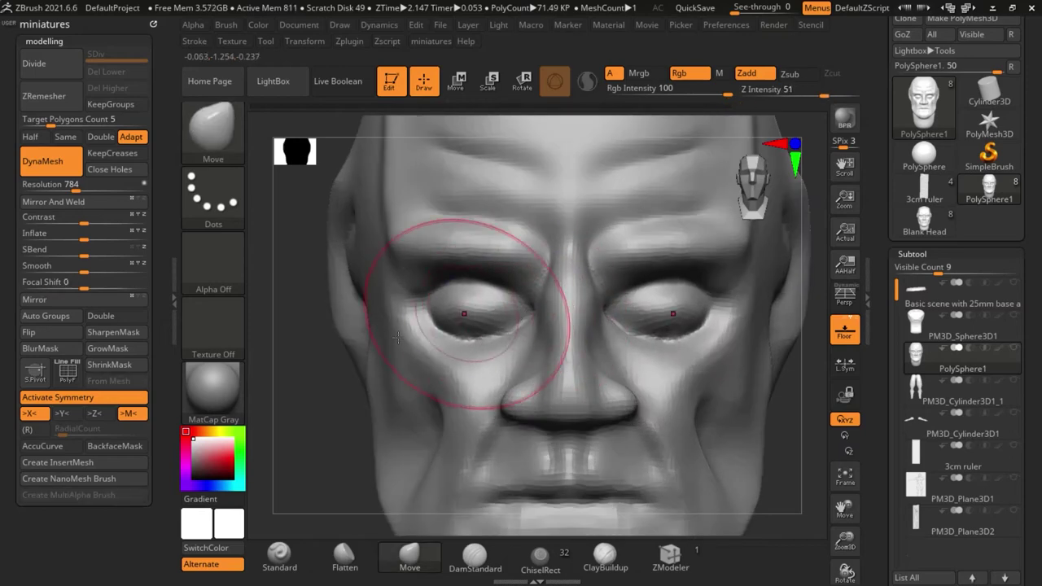
{"action": "right_click_drag", "start_coordinate": [305, 377], "coordinate": [333, 341], "text": "ctrl"}
{"action": "key", "text": "f"}
{"action": "right_click_drag", "start_coordinate": [689, 448], "coordinate": [675, 431]}
{"action": "mouse_move", "coordinate": [547, 332]}
{"action": "left_mouse_down", "text": "shift"}
{"action": "mouse_move", "coordinate": [524, 372]}
{"action": "mouse_move", "coordinate": [550, 311]}
{"action": "left_mouse_up", "text": "shift"}
{"action": "right_click_drag", "start_coordinate": [550, 311], "coordinate": [514, 314], "text": "ctrl"}
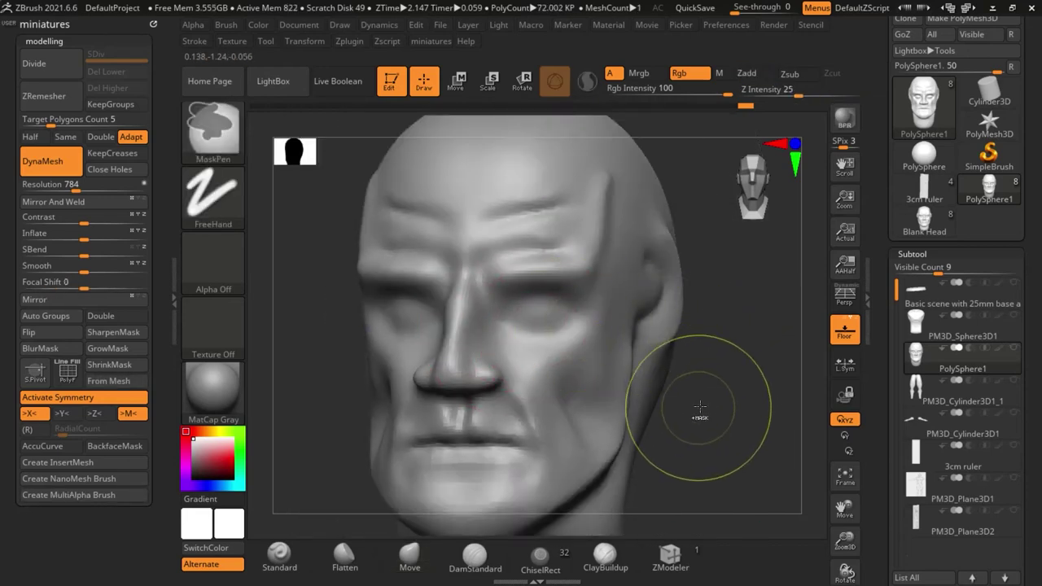
Rebuild the head's mesh with DynaMesh at resolution 784, comparing it against the previous mesh
{"action": "left_click_drag", "start_coordinate": [702, 406], "coordinate": [734, 306], "text": "ctrl"}
{"action": "key", "text": "ctrl+z"}
{"action": "key", "text": "ctrl+z"}
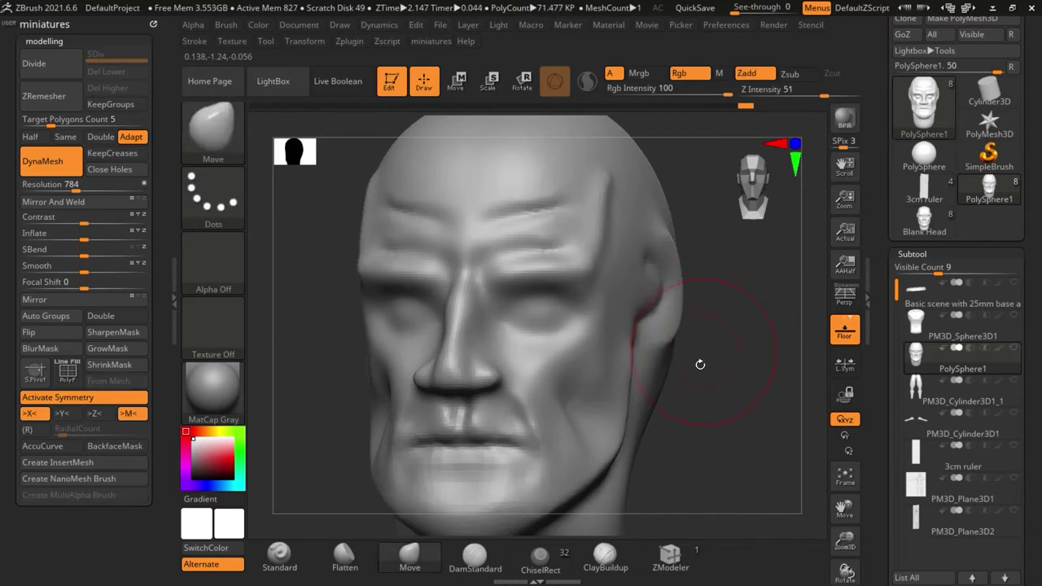
{"action": "right_click_drag", "start_coordinate": [694, 437], "coordinate": [723, 420], "text": "shift"}
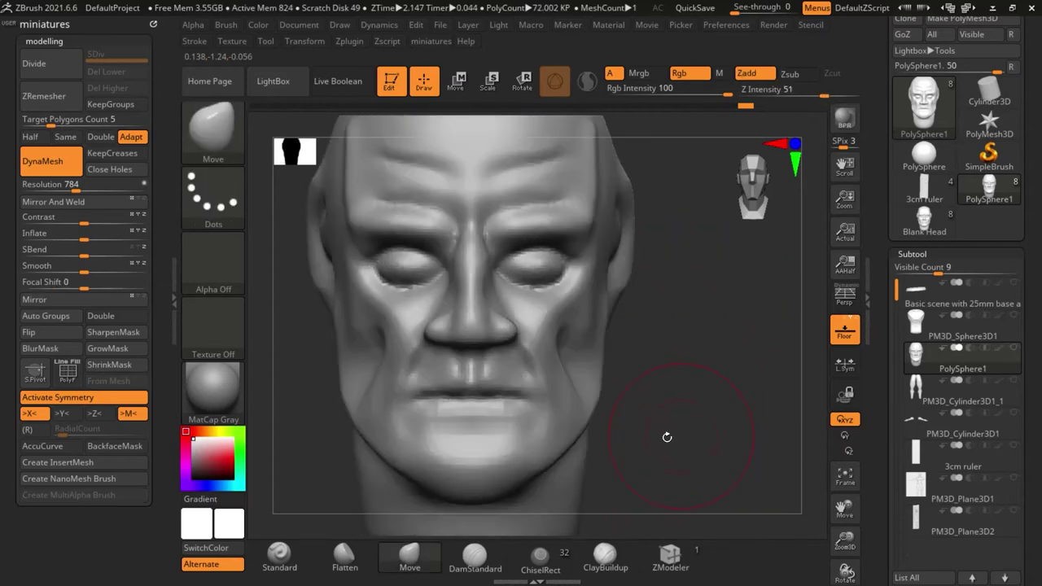
{"action": "right_click_drag", "start_coordinate": [598, 479], "coordinate": [679, 460]}
{"action": "left_click_drag", "start_coordinate": [653, 449], "coordinate": [345, 534]}
Carve the creases running from the nostril wings down past the mouth corners with the DamStandard brush
{"action": "left_click", "coordinate": [472, 557]}
{"action": "left_click_drag", "start_coordinate": [628, 423], "coordinate": [647, 428], "text": "shift"}
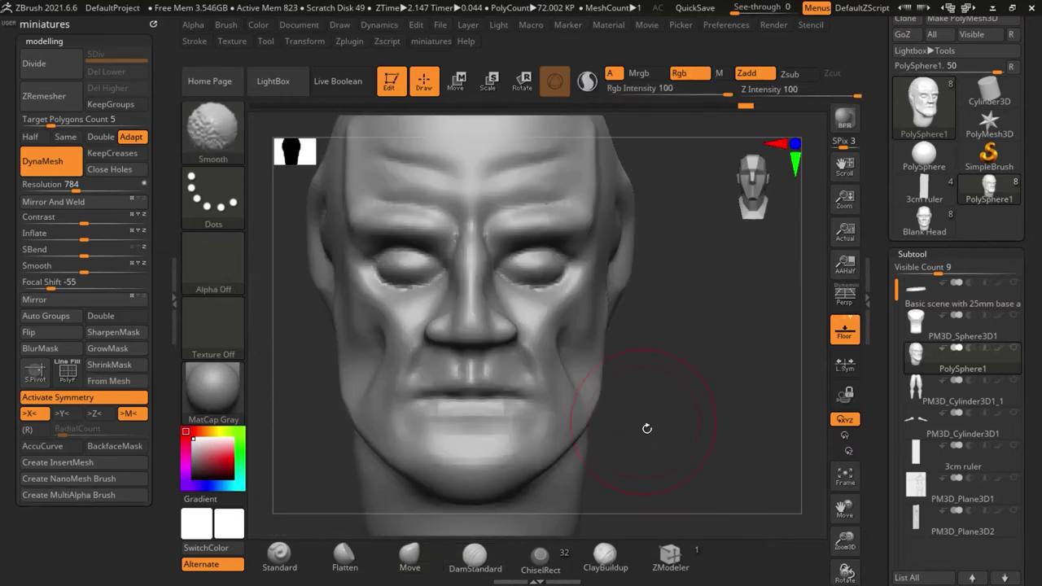
{"action": "mouse_move", "coordinate": [687, 457]}
{"action": "left_mouse_down", "text": "alt"}
{"action": "mouse_move", "coordinate": [679, 437]}
{"action": "mouse_move", "coordinate": [578, 424]}
{"action": "left_mouse_up", "text": "alt"}
{"action": "scroll", "coordinate": [501, 340], "scroll_direction": "up", "scroll_amount": 2}
{"action": "key", "text": "s"}
{"action": "left_click_drag", "start_coordinate": [500, 340], "coordinate": [494, 337]}
{"action": "scroll", "coordinate": [489, 331], "scroll_direction": "up", "scroll_amount": 3}
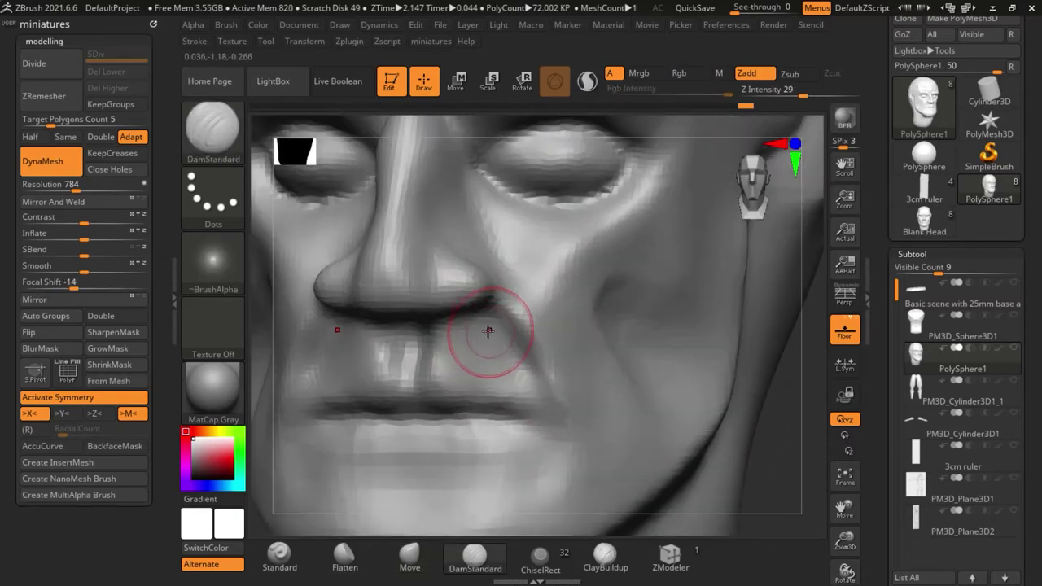
{"action": "mouse_move", "coordinate": [417, 311]}
{"action": "left_mouse_down"}
{"action": "mouse_move", "coordinate": [467, 315]}
{"action": "mouse_move", "coordinate": [498, 300]}
{"action": "mouse_move", "coordinate": [558, 426]}
{"action": "mouse_move", "coordinate": [551, 506]}
{"action": "left_mouse_up"}
{"action": "scroll", "coordinate": [499, 358], "scroll_direction": "down", "scroll_amount": 4}
{"action": "left_click_drag", "start_coordinate": [707, 473], "coordinate": [732, 472], "text": "shift"}
{"action": "scroll", "coordinate": [469, 432], "scroll_direction": "up", "scroll_amount": 3}
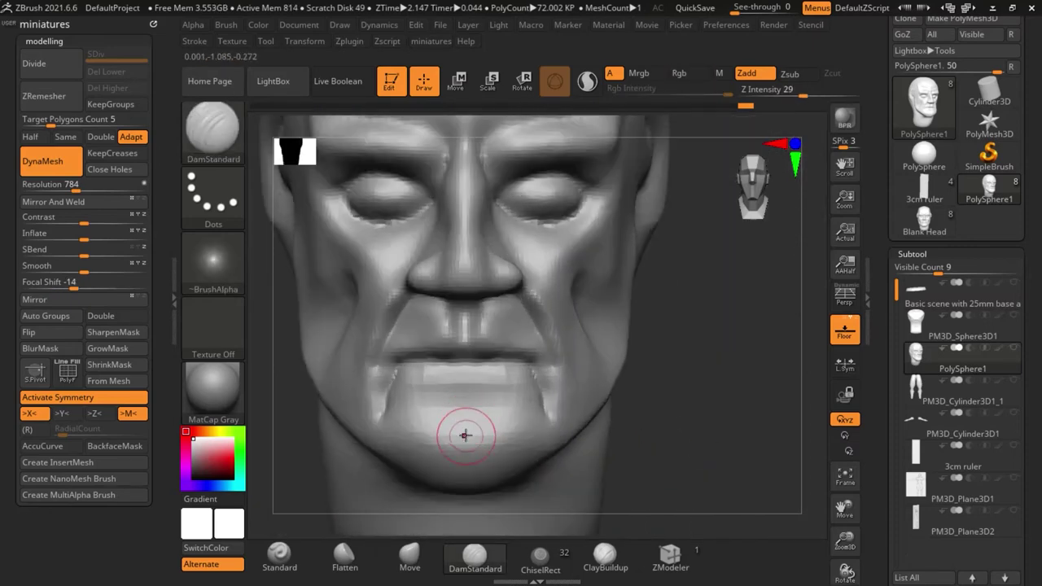
Smooth the chin and define the lower lip along the mouth line with the DamStandard brush
{"action": "left_click_drag", "start_coordinate": [461, 466], "coordinate": [458, 480], "text": "shift"}
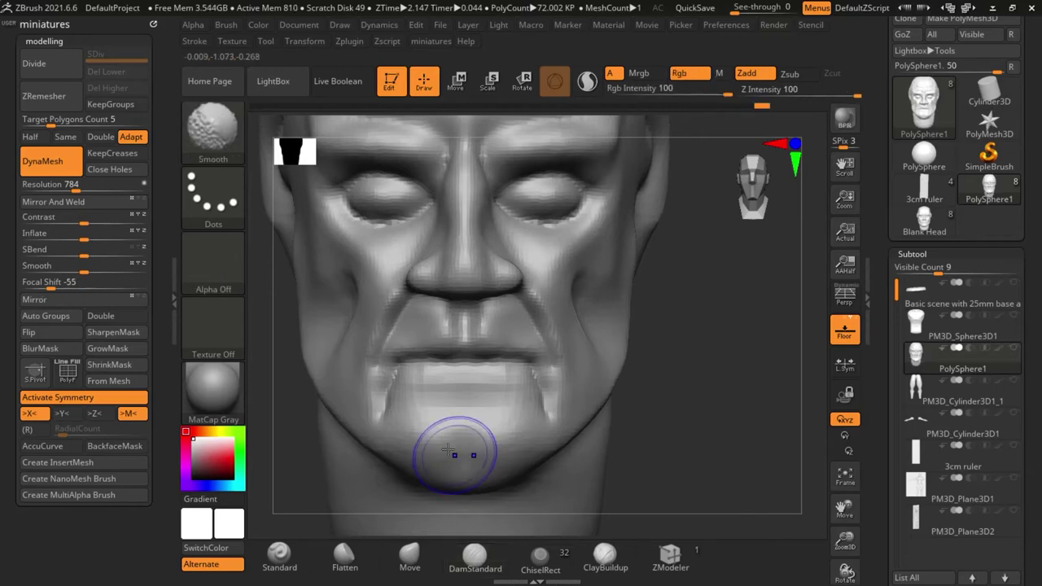
{"action": "scroll", "coordinate": [454, 374], "scroll_direction": "up", "scroll_amount": 2}
{"action": "scroll", "coordinate": [454, 374], "scroll_direction": "up", "scroll_amount": 3}
{"action": "key", "text": "s"}
{"action": "mouse_move", "coordinate": [453, 373]}
{"action": "left_mouse_down"}
{"action": "mouse_move", "coordinate": [435, 375]}
{"action": "mouse_move", "coordinate": [476, 377]}
{"action": "left_mouse_up"}
{"action": "scroll", "coordinate": [432, 374], "scroll_direction": "down", "scroll_amount": 3}
{"action": "scroll", "coordinate": [431, 375], "scroll_direction": "up", "scroll_amount": 3}
{"action": "left_click_drag", "start_coordinate": [476, 378], "coordinate": [439, 377], "text": "shift"}
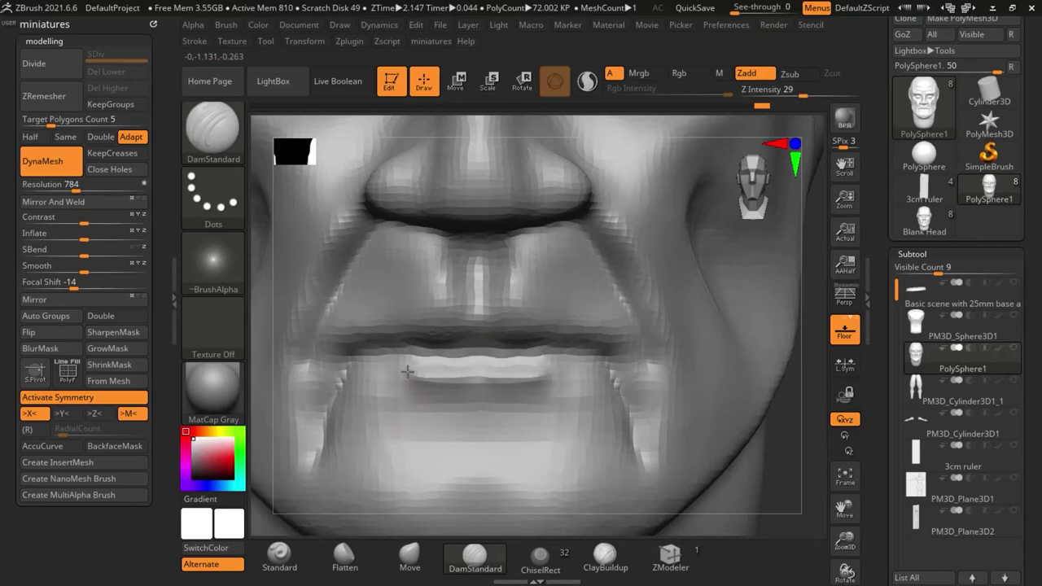
{"action": "mouse_move", "coordinate": [430, 430]}
{"action": "left_mouse_down"}
{"action": "mouse_move", "coordinate": [368, 388]}
{"action": "mouse_move", "coordinate": [425, 420]}
{"action": "mouse_move", "coordinate": [432, 438]}
{"action": "left_mouse_up"}
{"action": "scroll", "coordinate": [435, 426], "scroll_direction": "down", "scroll_amount": 4}
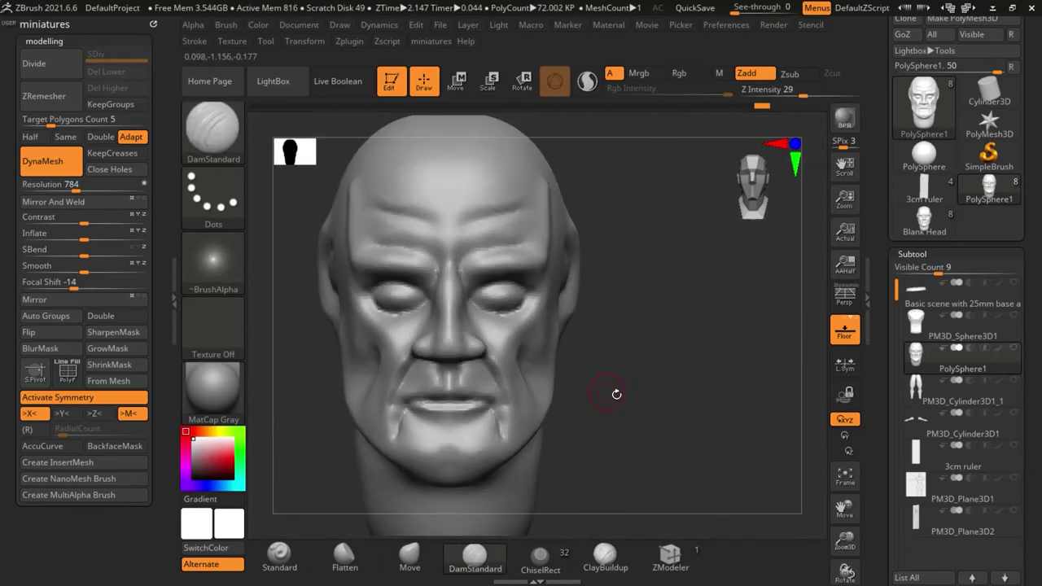
Sharpen the crease along the underside of the nose with the DamStandard brush
{"action": "left_click_drag", "start_coordinate": [616, 395], "coordinate": [570, 398]}
{"action": "scroll", "coordinate": [451, 337], "scroll_direction": "up", "scroll_amount": 3}
{"action": "scroll", "coordinate": [447, 336], "scroll_direction": "up", "scroll_amount": 4}
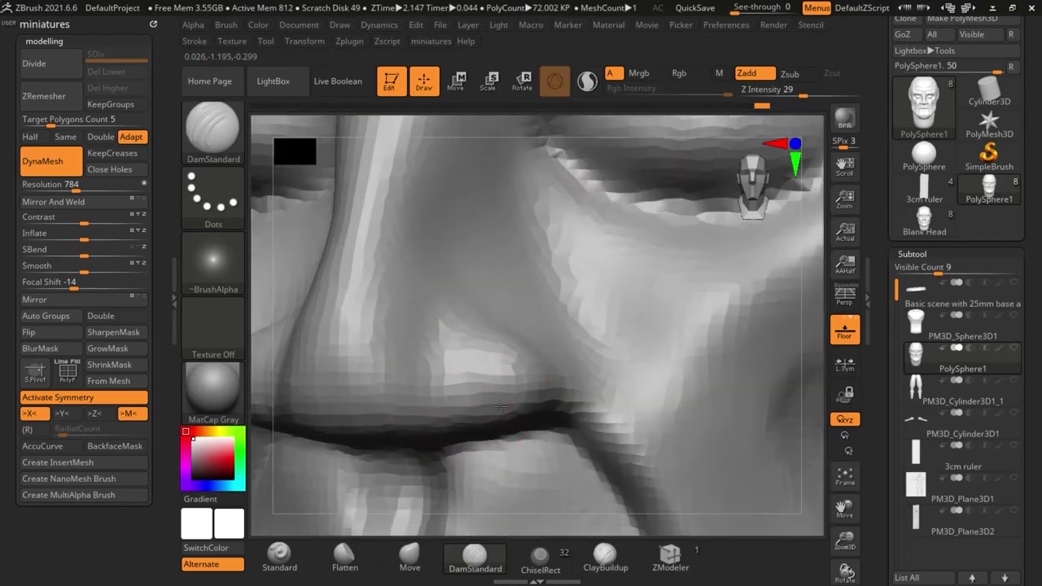
{"action": "scroll", "coordinate": [527, 390], "scroll_direction": "down", "scroll_amount": 7}
{"action": "left_click_drag", "start_coordinate": [784, 472], "coordinate": [761, 470], "text": "shift"}
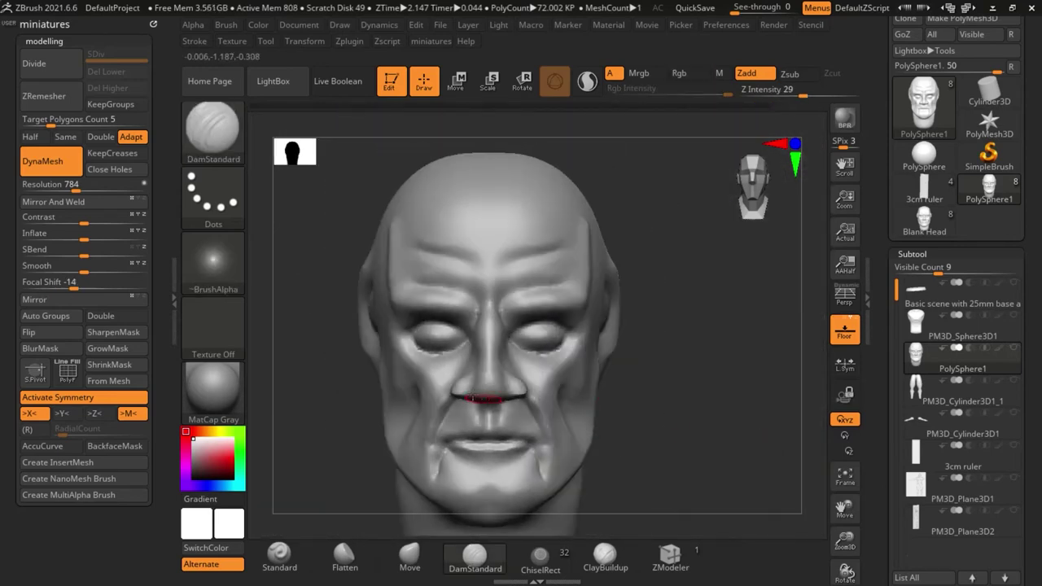
{"action": "scroll", "coordinate": [462, 396], "scroll_direction": "up", "scroll_amount": 4}
{"action": "scroll", "coordinate": [442, 387], "scroll_direction": "down", "scroll_amount": 7}
{"action": "left_click_drag", "start_coordinate": [682, 446], "coordinate": [750, 442]}
{"action": "mouse_move", "coordinate": [686, 424]}
{"action": "left_mouse_down"}
{"action": "mouse_move", "coordinate": [601, 416]}
{"action": "mouse_move", "coordinate": [640, 407]}
{"action": "mouse_move", "coordinate": [630, 412]}
{"action": "mouse_move", "coordinate": [652, 445]}
{"action": "mouse_move", "coordinate": [604, 476]}
{"action": "left_mouse_up"}
{"action": "scroll", "coordinate": [537, 342], "scroll_direction": "up", "scroll_amount": 6}
{"action": "scroll", "coordinate": [512, 337], "scroll_direction": "down", "scroll_amount": 8}
Adjust the nose profile and nostril area from the side with the Move brush
{"action": "left_click", "coordinate": [426, 556]}
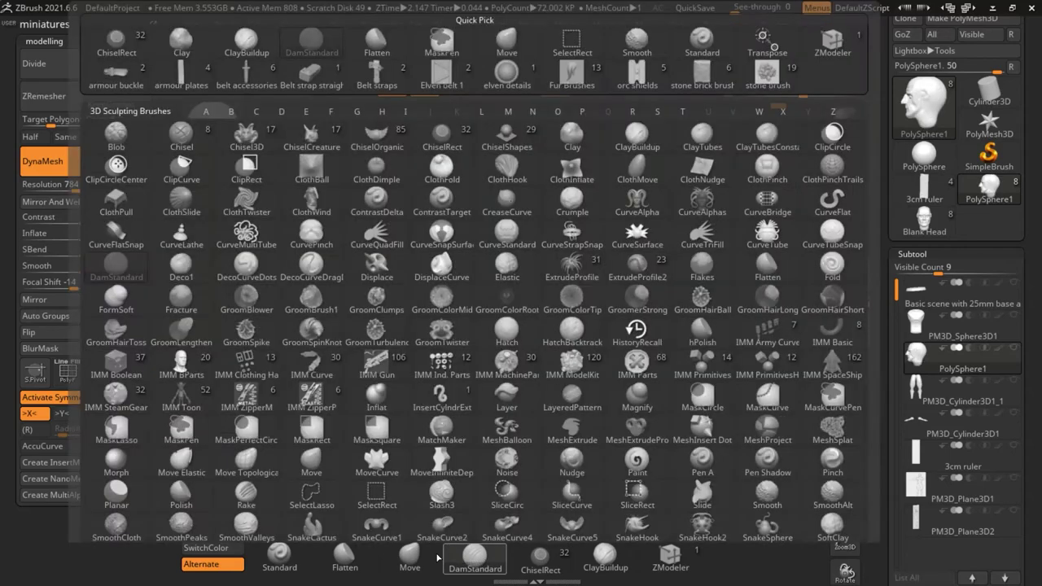
{"action": "scroll", "coordinate": [513, 344], "scroll_direction": "up", "scroll_amount": 7}
{"action": "mouse_move", "coordinate": [480, 268]}
{"action": "left_mouse_down", "text": "alt"}
{"action": "mouse_move", "coordinate": [509, 241]}
{"action": "mouse_move", "coordinate": [611, 243]}
{"action": "left_mouse_up", "text": "alt"}
{"action": "key", "text": "s"}
{"action": "key", "text": "s"}
{"action": "key", "text": "s"}
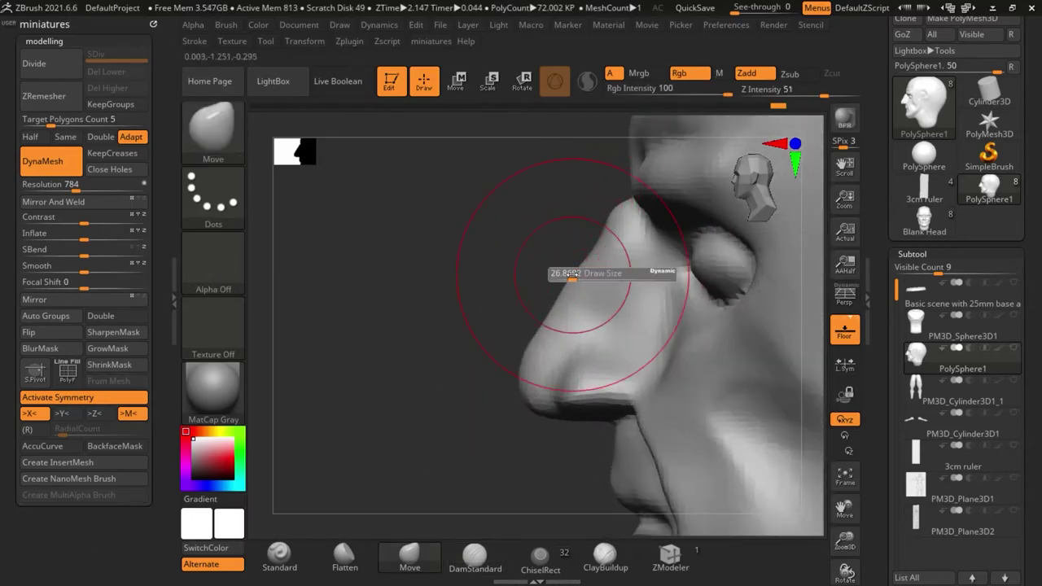
{"action": "left_click_drag", "start_coordinate": [570, 278], "coordinate": [578, 282]}
{"action": "left_click_drag", "start_coordinate": [529, 346], "coordinate": [606, 326], "text": "alt"}
{"action": "mouse_move", "coordinate": [659, 354]}
{"action": "left_mouse_down", "text": "alt"}
{"action": "mouse_move", "coordinate": [653, 399]}
{"action": "mouse_move", "coordinate": [787, 458]}
{"action": "mouse_move", "coordinate": [671, 383]}
{"action": "mouse_move", "coordinate": [588, 373]}
{"action": "mouse_move", "coordinate": [639, 333]}
{"action": "mouse_move", "coordinate": [622, 464]}
{"action": "left_mouse_up", "text": "alt"}
{"action": "key", "text": "ctrl+z"}
{"action": "key", "text": "s"}
{"action": "left_click_drag", "start_coordinate": [604, 274], "coordinate": [586, 272]}
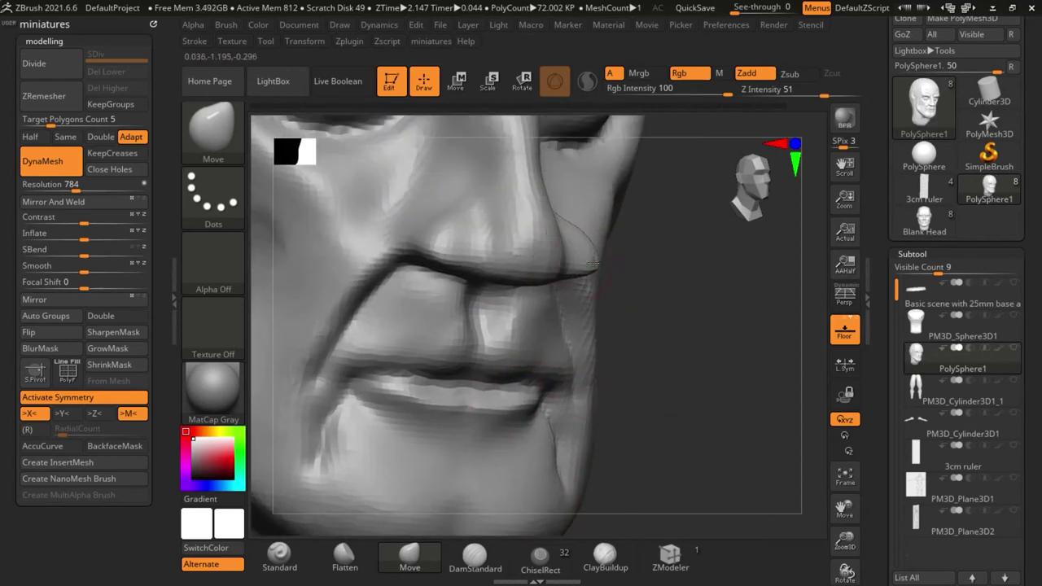
Pull the nostril wings into shape from below with the Move brush
{"action": "mouse_move", "coordinate": [680, 326]}
{"action": "left_mouse_down"}
{"action": "mouse_move", "coordinate": [652, 346]}
{"action": "mouse_move", "coordinate": [661, 415]}
{"action": "left_mouse_up"}
{"action": "left_click_drag", "start_coordinate": [581, 261], "coordinate": [580, 241]}
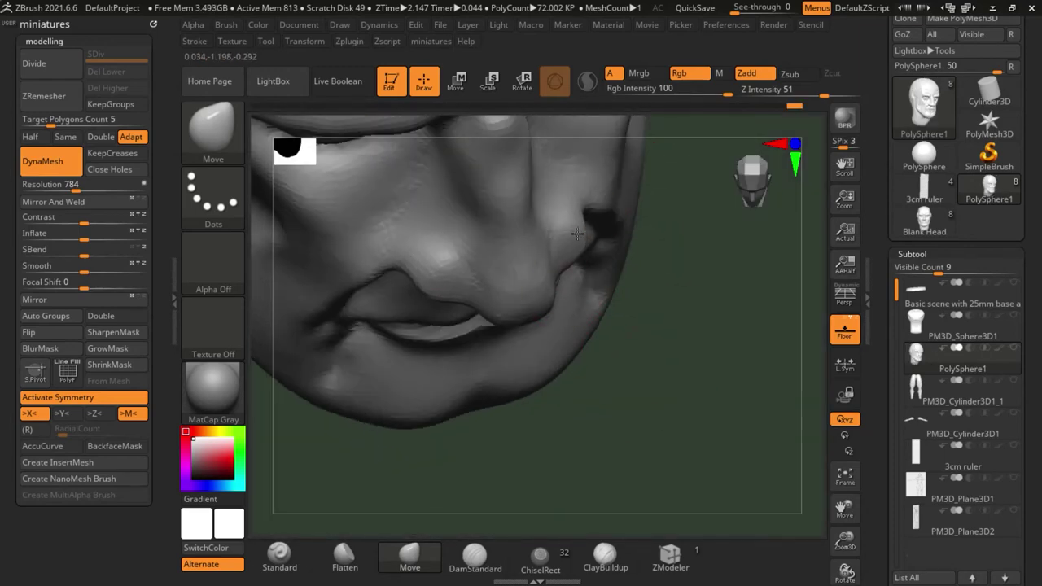
{"action": "mouse_move", "coordinate": [682, 317]}
{"action": "left_mouse_down"}
{"action": "mouse_move", "coordinate": [699, 363]}
{"action": "mouse_move", "coordinate": [698, 296]}
{"action": "left_mouse_up"}
{"action": "left_click_drag", "start_coordinate": [739, 376], "coordinate": [793, 399]}
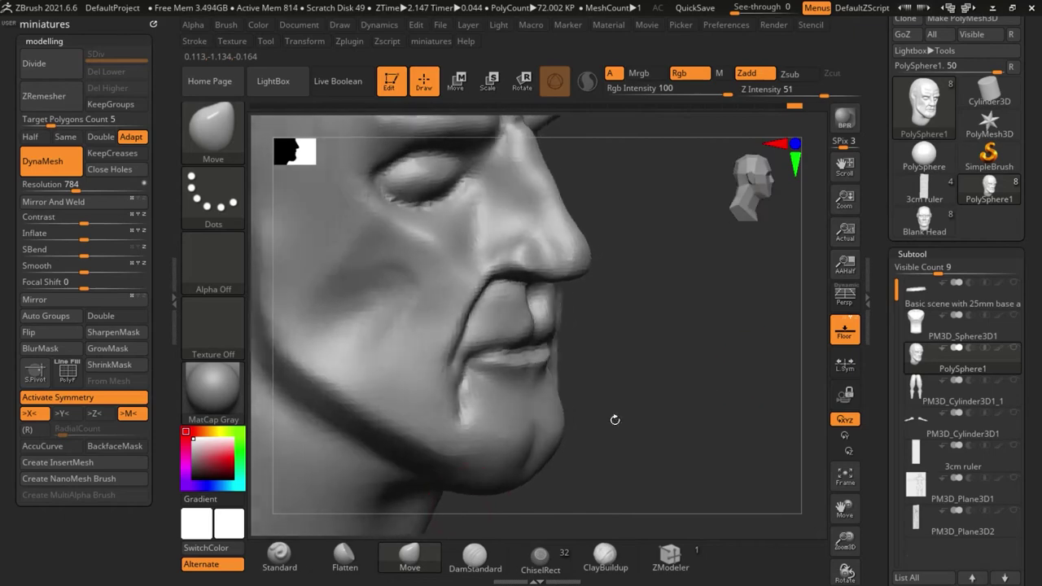
Carve the crease around the outer edge of the nostril wing with the DamStandard brush
{"action": "left_click", "coordinate": [455, 553]}
{"action": "right_click_drag", "start_coordinate": [480, 472], "coordinate": [464, 423]}
{"action": "right_click_drag", "start_coordinate": [464, 366], "coordinate": [462, 248], "text": "ctrl"}
{"action": "left_click_drag", "start_coordinate": [477, 241], "coordinate": [474, 272]}
{"action": "left_click_drag", "start_coordinate": [514, 210], "coordinate": [479, 255]}
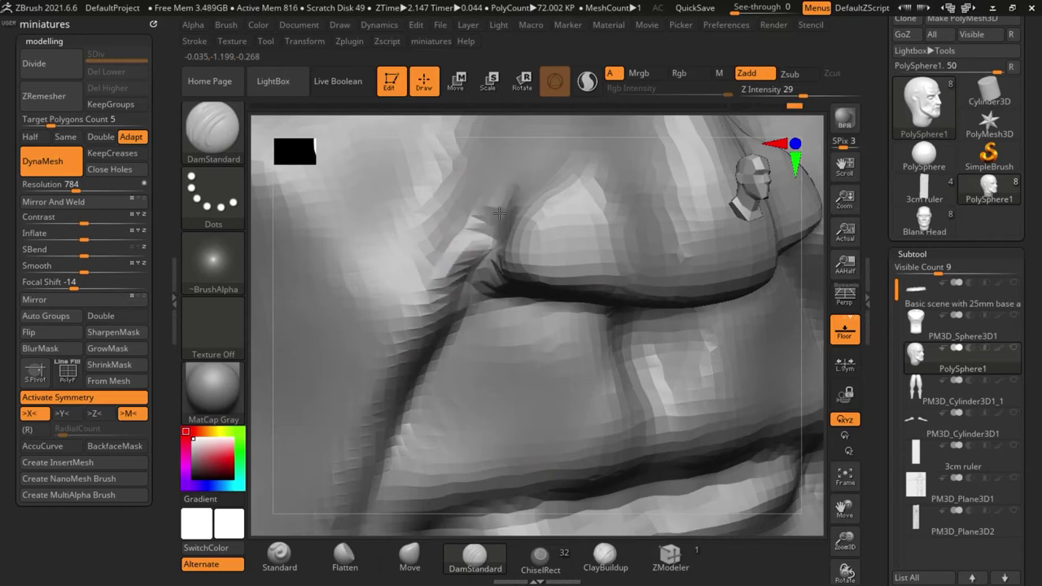
{"action": "key", "text": "shift"}
{"action": "mouse_move", "coordinate": [432, 211]}
{"action": "right_mouse_down", "text": "ctrl"}
{"action": "mouse_move", "coordinate": [423, 217]}
{"action": "mouse_move", "coordinate": [544, 334]}
{"action": "mouse_move", "coordinate": [591, 362]}
{"action": "right_mouse_up", "text": "ctrl"}
{"action": "right_click_drag", "start_coordinate": [545, 429], "coordinate": [474, 314]}
{"action": "right_click_drag", "start_coordinate": [610, 376], "coordinate": [456, 238]}
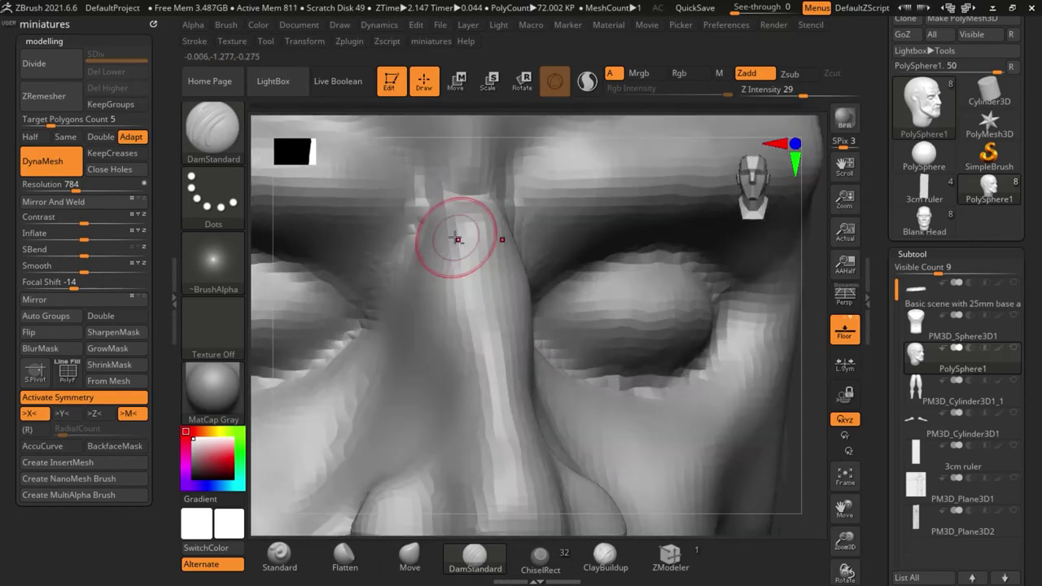
Define the sides of the nose bridge and the nose tip with the DamStandard brush, smoothing the strokes
{"action": "left_click_drag", "start_coordinate": [438, 242], "coordinate": [435, 281]}
{"action": "mouse_move", "coordinate": [446, 273]}
{"action": "left_mouse_down", "text": "shift"}
{"action": "mouse_move", "coordinate": [458, 216]}
{"action": "mouse_move", "coordinate": [440, 302]}
{"action": "left_mouse_up", "text": "shift"}
{"action": "right_click_drag", "start_coordinate": [494, 267], "coordinate": [490, 366], "text": "ctrl"}
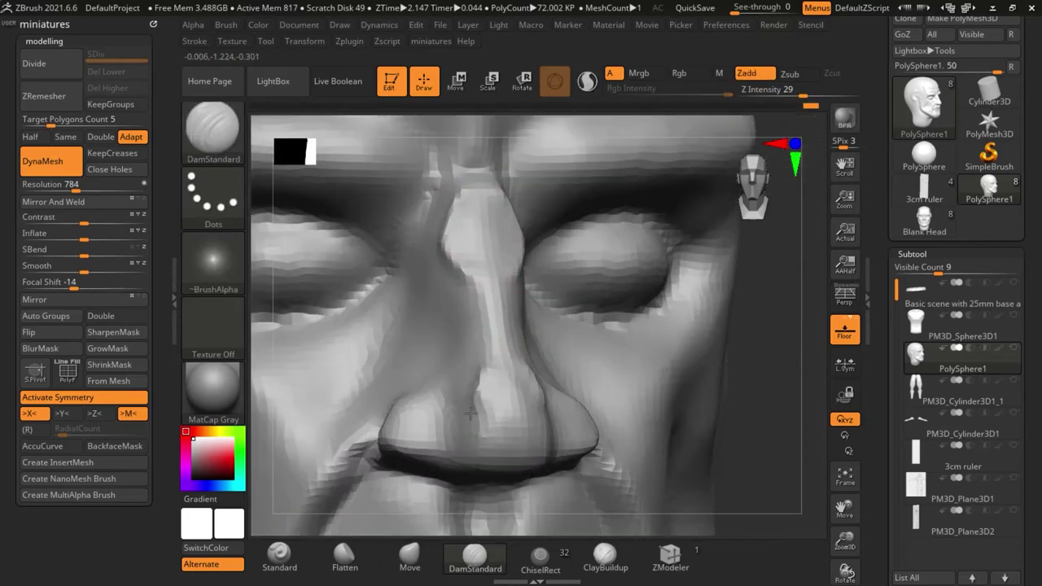
Carve a short vertical cleft in the middle of the chin with the DamStandard brush
{"action": "right_click_drag", "start_coordinate": [498, 444], "coordinate": [521, 350], "text": "ctrl"}
{"action": "right_click_drag", "start_coordinate": [654, 439], "coordinate": [489, 421]}
{"action": "right_click_drag", "start_coordinate": [594, 420], "coordinate": [616, 420]}
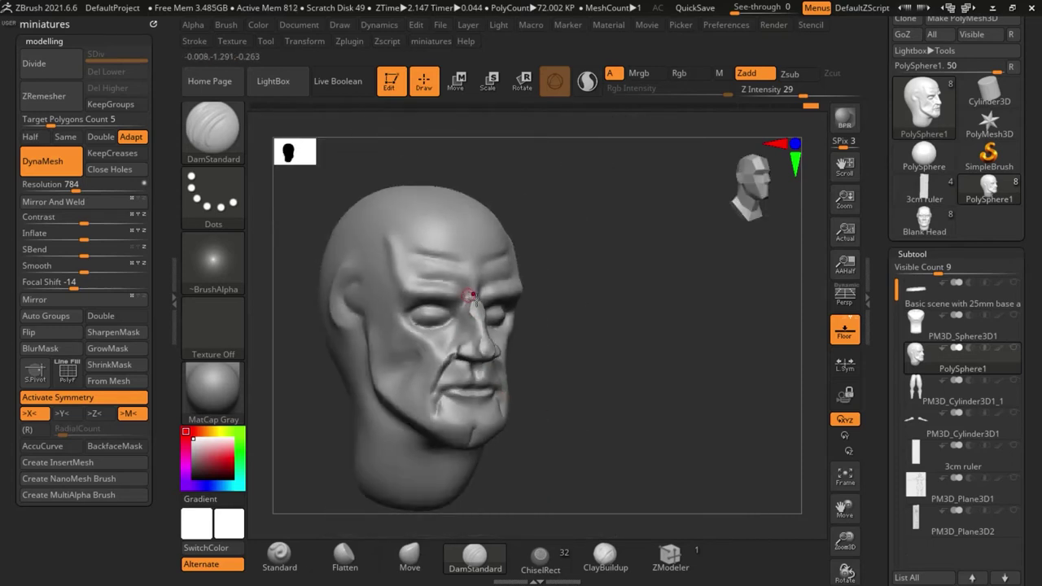
{"action": "right_click_drag", "start_coordinate": [470, 295], "coordinate": [482, 334], "text": "ctrl"}
{"action": "mouse_move", "coordinate": [651, 365]}
{"action": "right_mouse_down"}
{"action": "mouse_move", "coordinate": [618, 370]}
{"action": "mouse_move", "coordinate": [605, 398]}
{"action": "mouse_move", "coordinate": [660, 418]}
{"action": "mouse_move", "coordinate": [647, 399]}
{"action": "right_mouse_up"}
{"action": "right_click_drag", "start_coordinate": [647, 399], "coordinate": [548, 439], "text": "ctrl"}
Build up the ear's outer rim and inner folds with the Standard brush
{"action": "left_click", "coordinate": [283, 556]}
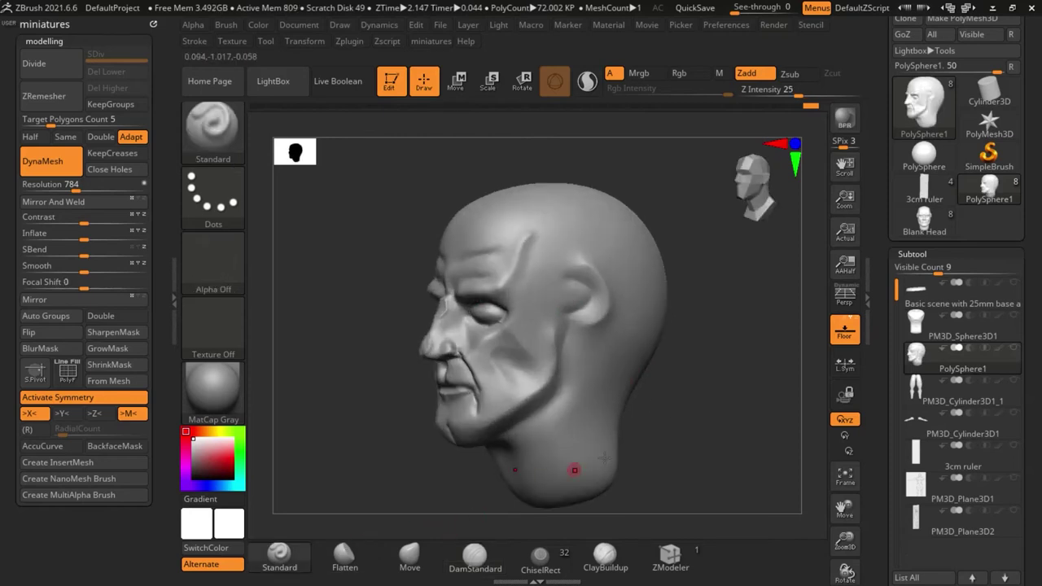
{"action": "left_click_drag", "start_coordinate": [605, 458], "coordinate": [622, 371], "text": "shift"}
{"action": "mouse_move", "coordinate": [622, 370]}
{"action": "right_mouse_down"}
{"action": "mouse_move", "coordinate": [660, 392]}
{"action": "mouse_move", "coordinate": [623, 407]}
{"action": "right_mouse_up"}
{"action": "key", "text": "s"}
{"action": "right_click_drag", "start_coordinate": [559, 298], "coordinate": [541, 263], "text": "ctrl"}
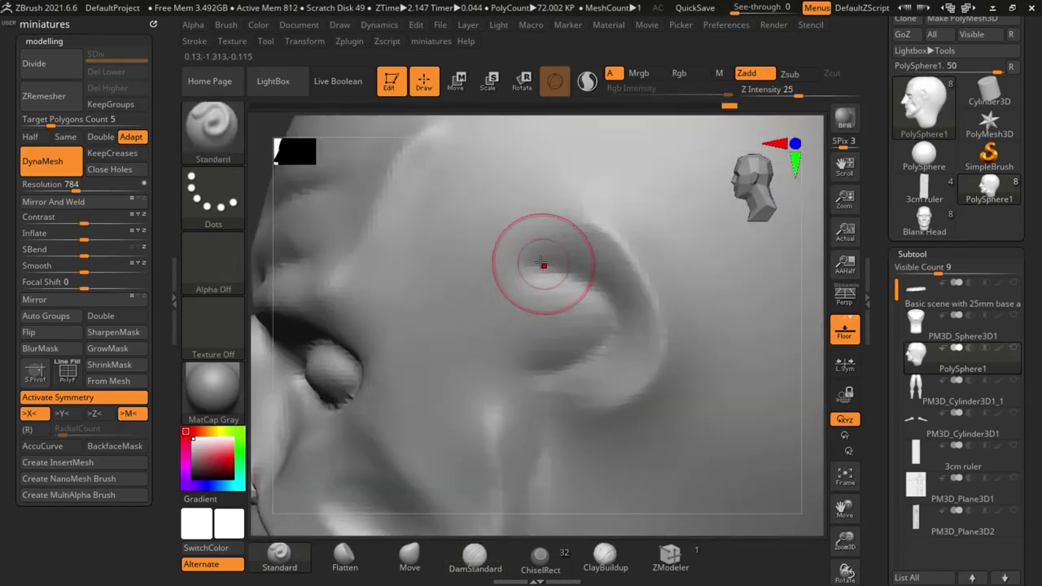
{"action": "mouse_move", "coordinate": [527, 268]}
{"action": "left_mouse_down"}
{"action": "mouse_move", "coordinate": [613, 222]}
{"action": "mouse_move", "coordinate": [659, 345]}
{"action": "mouse_move", "coordinate": [567, 405]}
{"action": "mouse_move", "coordinate": [651, 361]}
{"action": "mouse_move", "coordinate": [634, 248]}
{"action": "mouse_move", "coordinate": [522, 264]}
{"action": "mouse_move", "coordinate": [606, 257]}
{"action": "mouse_move", "coordinate": [612, 372]}
{"action": "mouse_move", "coordinate": [559, 355]}
{"action": "left_mouse_up"}
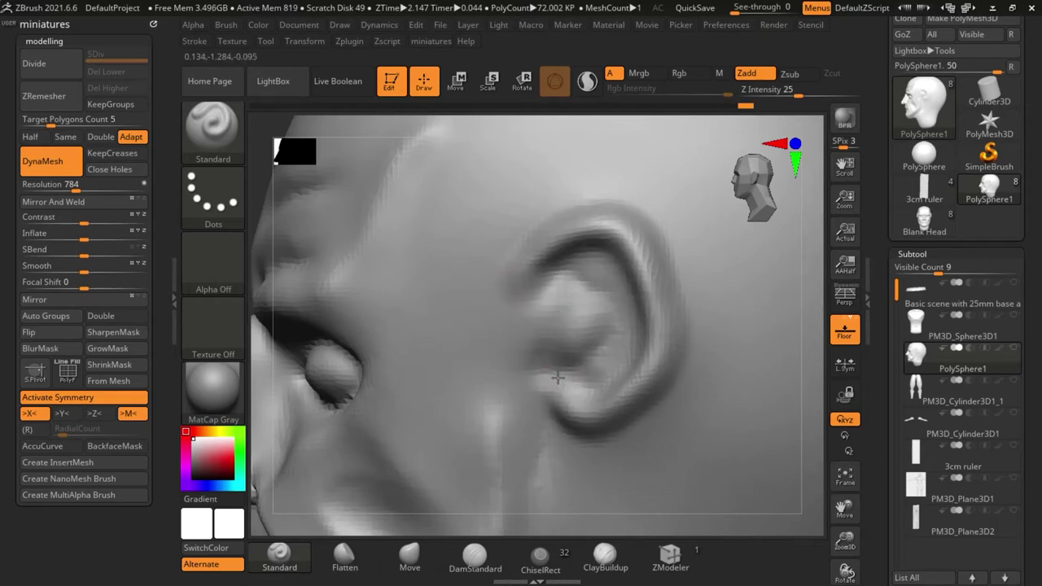
Pull the earlobe and lower ear rim into shape with the Move brush
{"action": "left_click", "coordinate": [432, 547]}
{"action": "left_click_drag", "start_coordinate": [587, 392], "coordinate": [563, 428]}
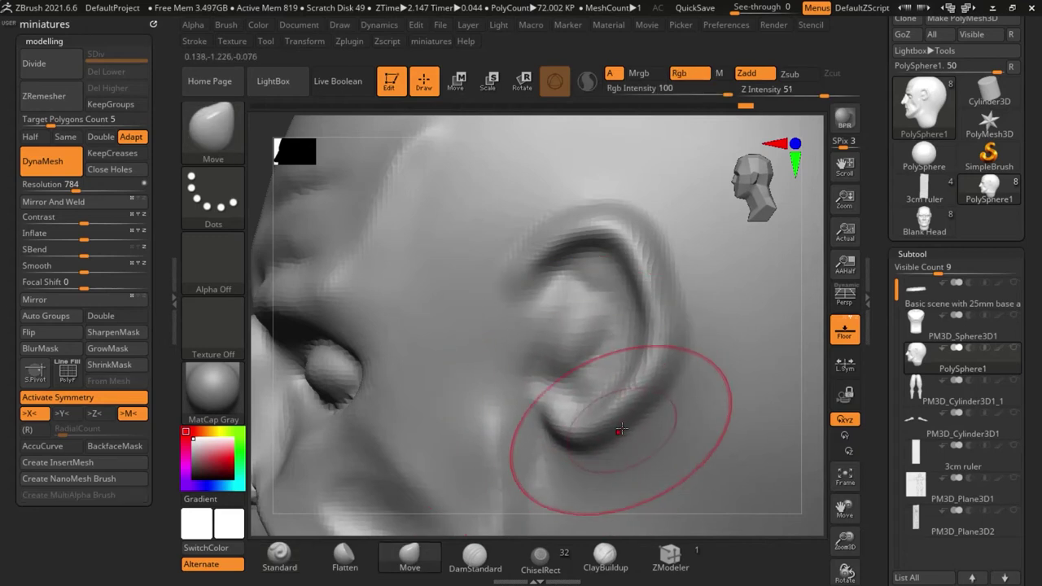
{"action": "mouse_move", "coordinate": [643, 409]}
{"action": "left_mouse_down"}
{"action": "mouse_move", "coordinate": [624, 390]}
{"action": "mouse_move", "coordinate": [693, 398]}
{"action": "left_mouse_up"}
{"action": "scroll", "coordinate": [502, 309], "scroll_direction": "down", "scroll_amount": 4}
{"action": "key", "text": "f"}
{"action": "key", "text": "f"}
Adjust how the upper ears stand out from the head in front view with the Move brush
{"action": "mouse_move", "coordinate": [519, 161]}
{"action": "right_mouse_down", "text": "alt"}
{"action": "mouse_move", "coordinate": [483, 345]}
{"action": "mouse_move", "coordinate": [540, 302]}
{"action": "right_mouse_up", "text": "alt"}
{"action": "left_click_drag", "start_coordinate": [542, 294], "coordinate": [539, 325]}
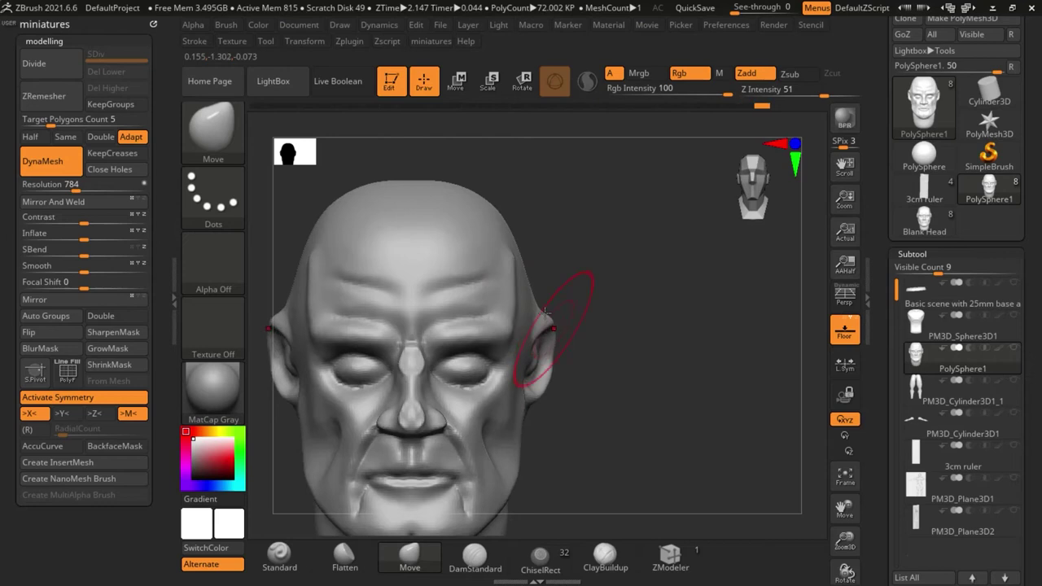
{"action": "left_click_drag", "start_coordinate": [534, 308], "coordinate": [533, 306]}
{"action": "mouse_move", "coordinate": [606, 290]}
{"action": "right_mouse_down"}
{"action": "mouse_move", "coordinate": [554, 297]}
{"action": "mouse_move", "coordinate": [651, 360]}
{"action": "right_mouse_up"}
{"action": "right_click_drag", "start_coordinate": [527, 379], "coordinate": [557, 350], "text": "ctrl"}
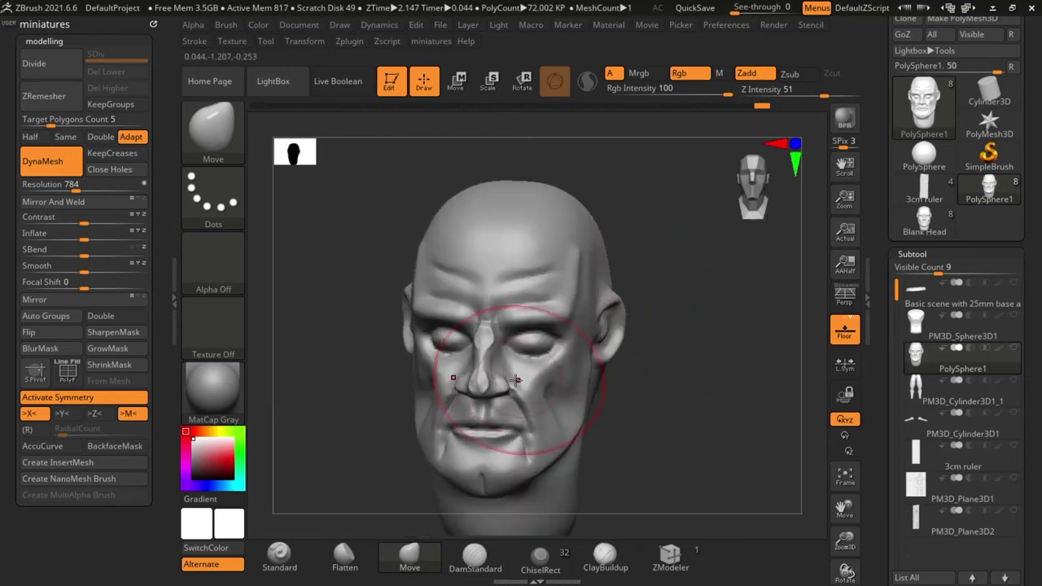
{"action": "right_click_drag", "start_coordinate": [685, 490], "coordinate": [655, 434], "text": "alt"}
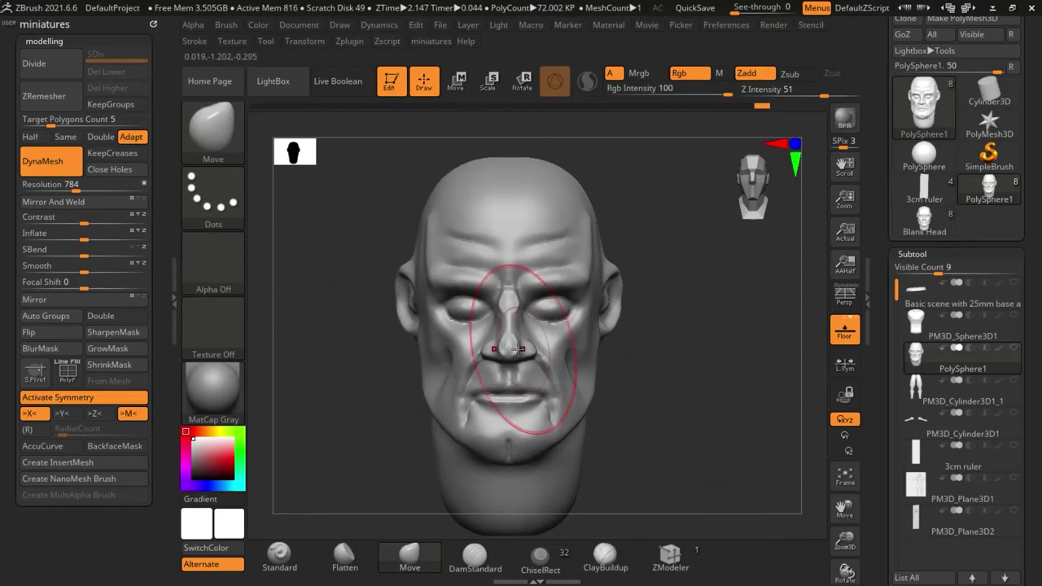
Try remeshing the head with ZRemesher at a target polygon count of 5, and undo it
{"action": "left_click", "coordinate": [59, 104]}
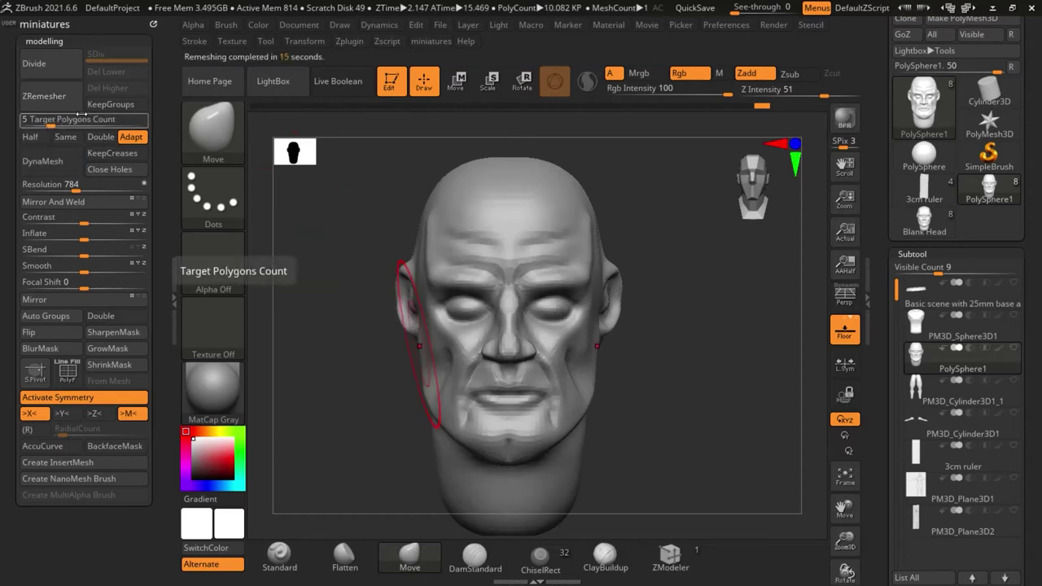
{"action": "left_click_drag", "start_coordinate": [690, 425], "coordinate": [585, 397]}
{"action": "key", "text": "ctrl+z"}
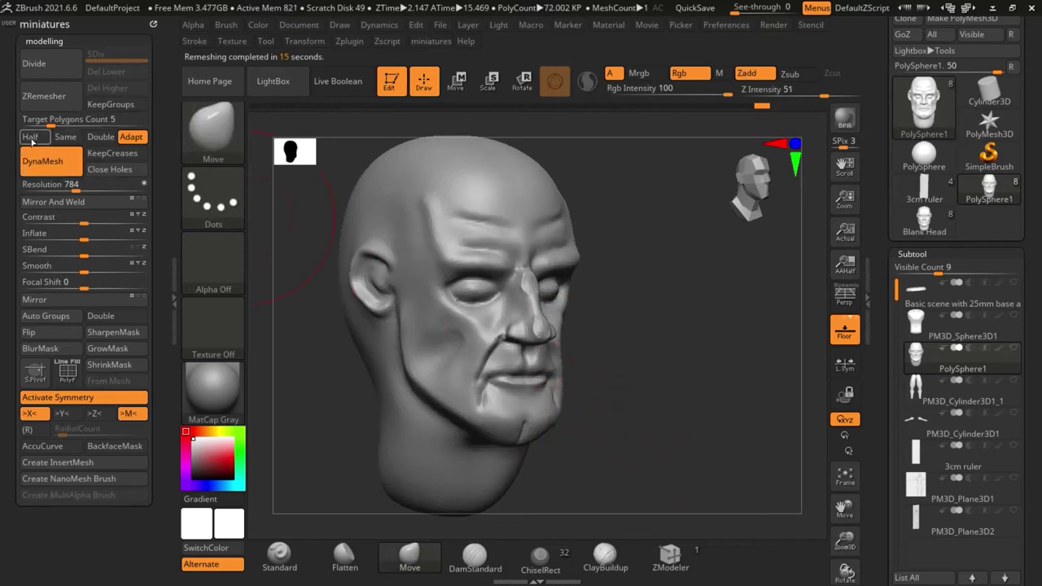
Remesh the head with ZRemesher at half the polygon count and inspect the facial detail
{"action": "left_click", "coordinate": [31, 138]}
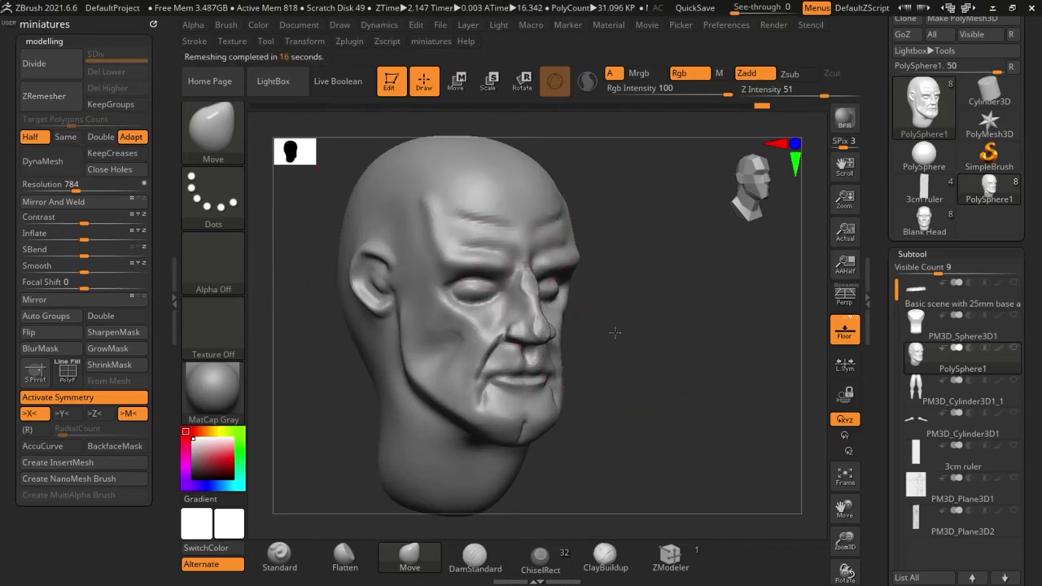
{"action": "left_click_drag", "start_coordinate": [615, 332], "coordinate": [538, 324]}
{"action": "scroll", "coordinate": [455, 281], "scroll_direction": "up", "scroll_amount": 10}
{"action": "scroll", "coordinate": [454, 237], "scroll_direction": "down", "scroll_amount": 5}
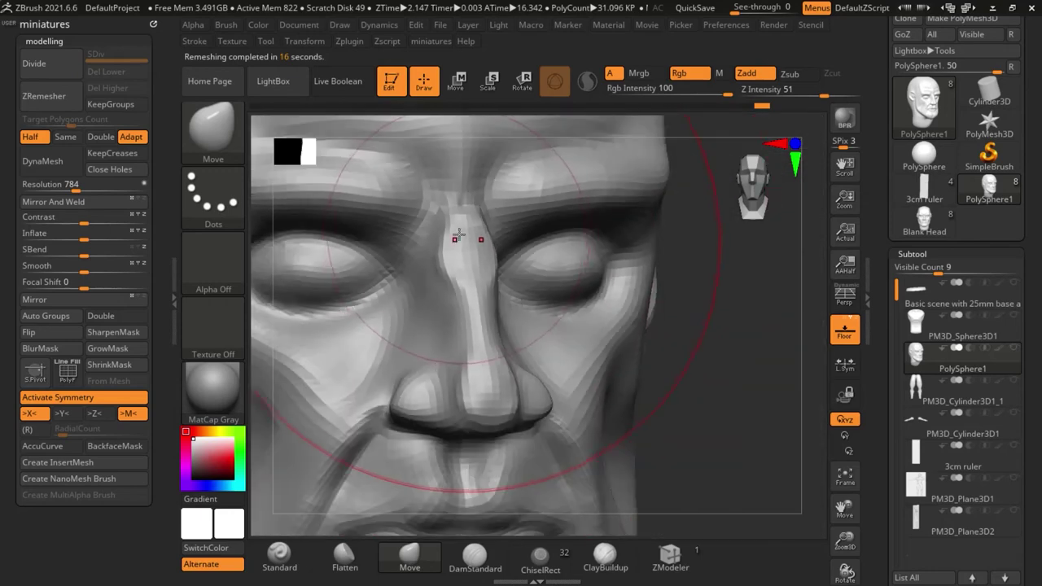
{"action": "scroll", "coordinate": [472, 281], "scroll_direction": "down", "scroll_amount": 8}
{"action": "mouse_move", "coordinate": [617, 350]}
{"action": "left_mouse_down", "text": "shift"}
{"action": "mouse_move", "coordinate": [562, 347]}
{"action": "mouse_move", "coordinate": [634, 360]}
{"action": "mouse_move", "coordinate": [644, 389]}
{"action": "mouse_move", "coordinate": [627, 391]}
{"action": "left_mouse_up", "text": "shift"}
Smooth the whole face with the Smooth brush at a draw size of about 217
{"action": "scroll", "coordinate": [422, 297], "scroll_direction": "up", "scroll_amount": 3}
{"action": "scroll", "coordinate": [464, 327], "scroll_direction": "up", "scroll_amount": 3}
{"action": "key", "text": "s"}
{"action": "key", "text": "s"}
{"action": "left_click_drag", "start_coordinate": [445, 331], "coordinate": [462, 329]}
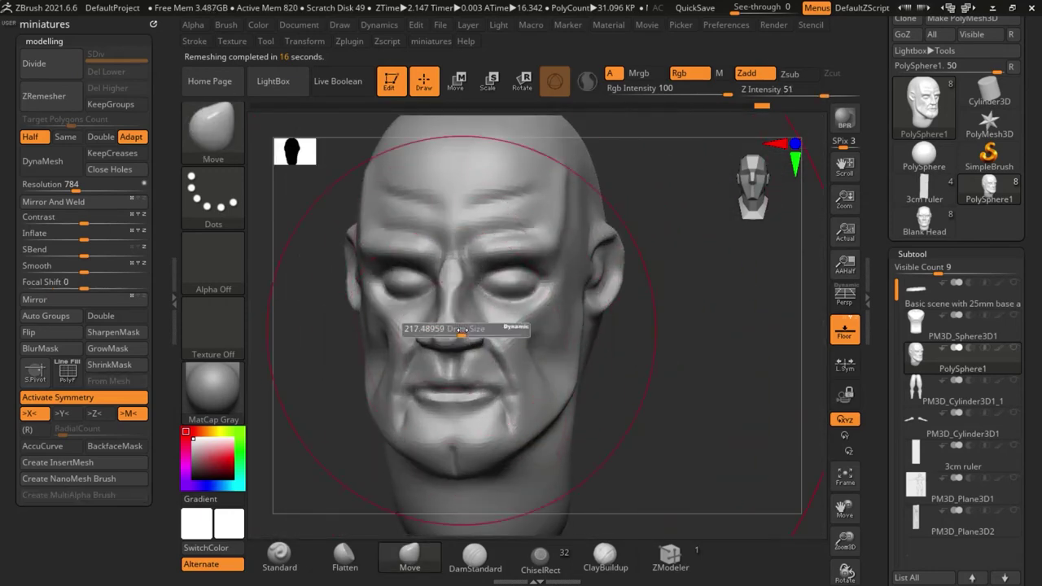
{"action": "key", "text": "shift"}
{"action": "left_click_drag", "start_coordinate": [457, 292], "coordinate": [468, 322], "text": "shift"}
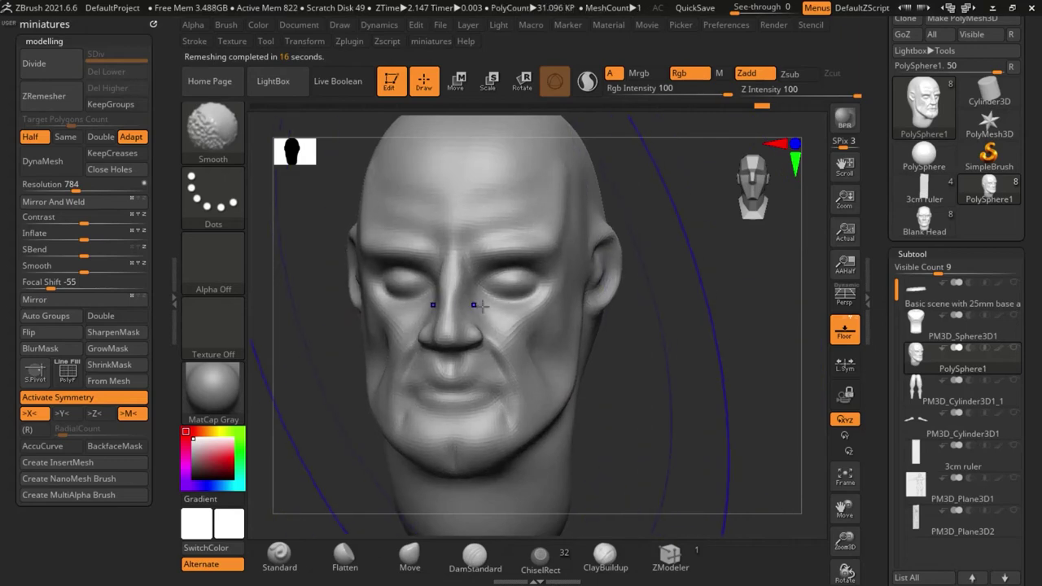
{"action": "mouse_move", "coordinate": [639, 408]}
{"action": "left_mouse_down"}
{"action": "mouse_move", "coordinate": [712, 418]}
{"action": "mouse_move", "coordinate": [635, 402]}
{"action": "mouse_move", "coordinate": [670, 394]}
{"action": "mouse_move", "coordinate": [687, 412]}
{"action": "mouse_move", "coordinate": [568, 449]}
{"action": "mouse_move", "coordinate": [429, 329]}
{"action": "left_mouse_up"}
Subdivide the head three times, up to subdivision level 4
{"action": "left_click", "coordinate": [299, 547]}
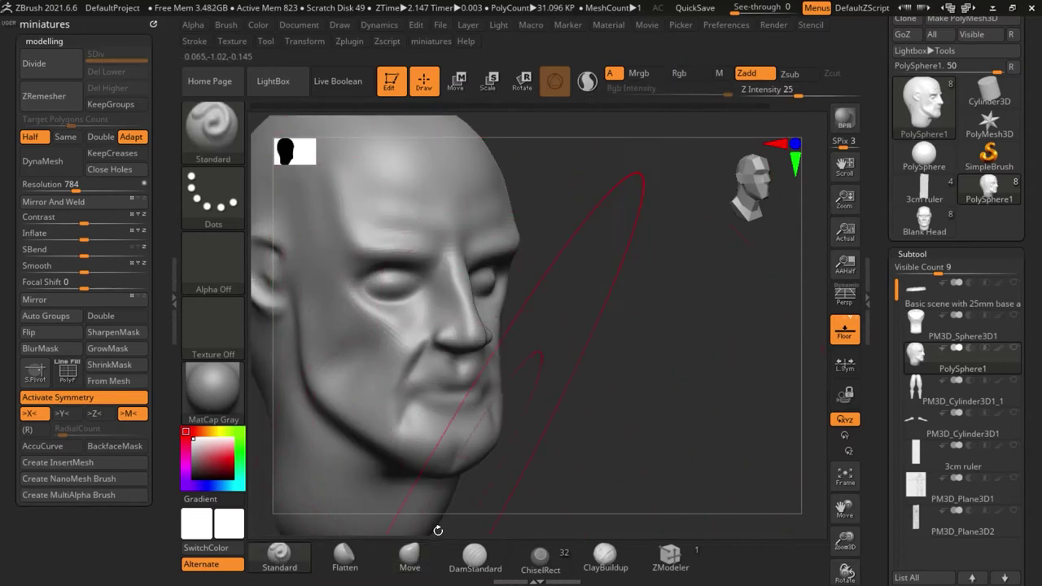
{"action": "left_click", "coordinate": [410, 552]}
{"action": "right_click_drag", "start_coordinate": [454, 399], "coordinate": [409, 351], "text": "ctrl"}
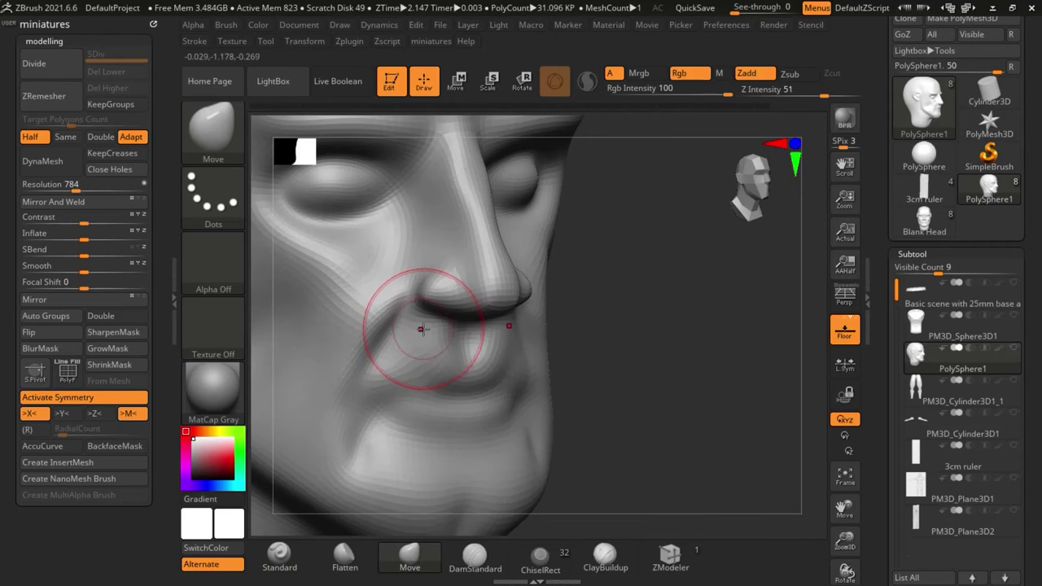
{"action": "left_click", "coordinate": [30, 65]}
{"action": "left_click", "coordinate": [29, 65]}
{"action": "left_click", "coordinate": [29, 65]}
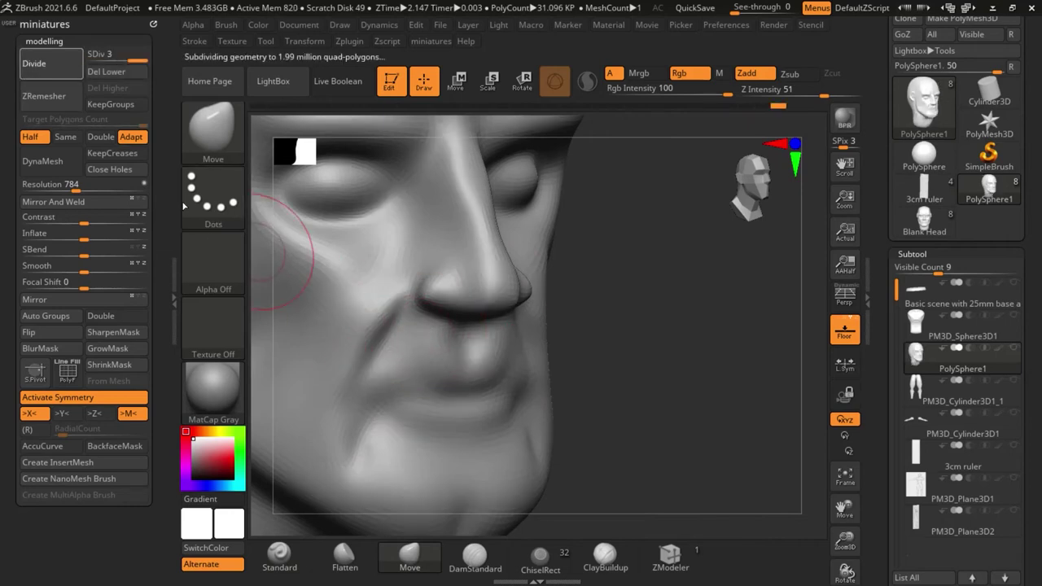
Nudge the surface below the nostril with the Move brush, and lower the head to subdivision level 2
{"action": "right_click_drag", "start_coordinate": [344, 312], "coordinate": [542, 368], "text": "ctrl"}
{"action": "right_click_drag", "start_coordinate": [644, 418], "coordinate": [690, 475]}
{"action": "right_click_drag", "start_coordinate": [690, 475], "coordinate": [639, 407], "text": "ctrl"}
{"action": "right_click_drag", "start_coordinate": [486, 344], "coordinate": [556, 372], "text": "ctrl"}
{"action": "mouse_move", "coordinate": [635, 397]}
{"action": "right_mouse_down"}
{"action": "mouse_move", "coordinate": [552, 364]}
{"action": "mouse_move", "coordinate": [637, 379]}
{"action": "right_mouse_up"}
{"action": "right_click_drag", "start_coordinate": [636, 379], "coordinate": [524, 379], "text": "ctrl"}
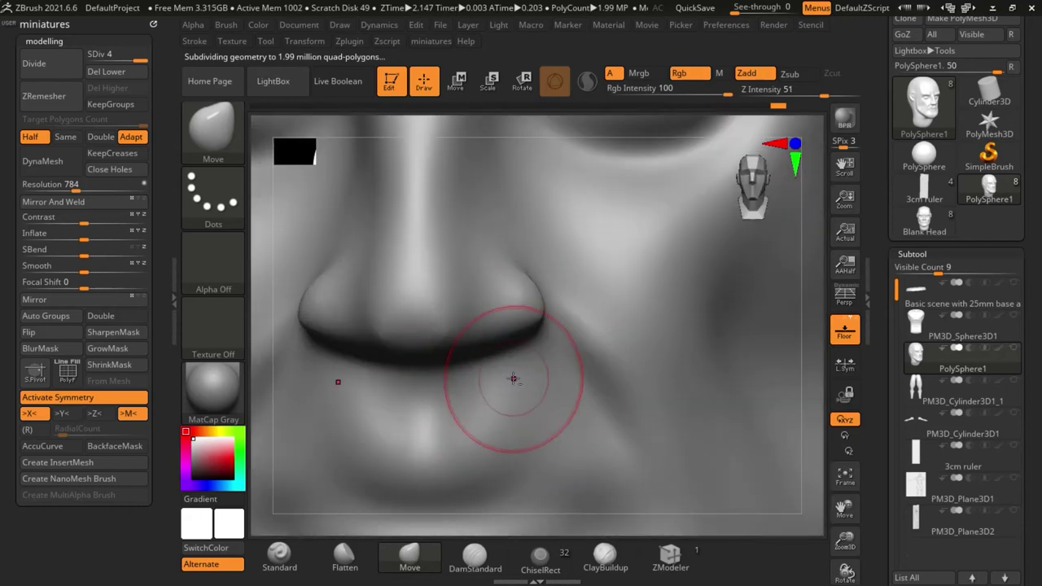
{"action": "mouse_move", "coordinate": [512, 379]}
{"action": "left_mouse_down"}
{"action": "mouse_move", "coordinate": [505, 368]}
{"action": "mouse_move", "coordinate": [519, 364]}
{"action": "mouse_move", "coordinate": [531, 392]}
{"action": "mouse_move", "coordinate": [509, 435]}
{"action": "mouse_move", "coordinate": [555, 431]}
{"action": "mouse_move", "coordinate": [549, 419]}
{"action": "mouse_move", "coordinate": [558, 428]}
{"action": "mouse_move", "coordinate": [537, 386]}
{"action": "mouse_move", "coordinate": [518, 400]}
{"action": "left_mouse_up"}
{"action": "left_click", "coordinate": [114, 62]}
{"action": "mouse_move", "coordinate": [517, 398]}
{"action": "right_mouse_down", "text": "ctrl"}
{"action": "mouse_move", "coordinate": [491, 312]}
{"action": "mouse_move", "coordinate": [693, 437]}
{"action": "mouse_move", "coordinate": [682, 455]}
{"action": "right_mouse_up", "text": "ctrl"}
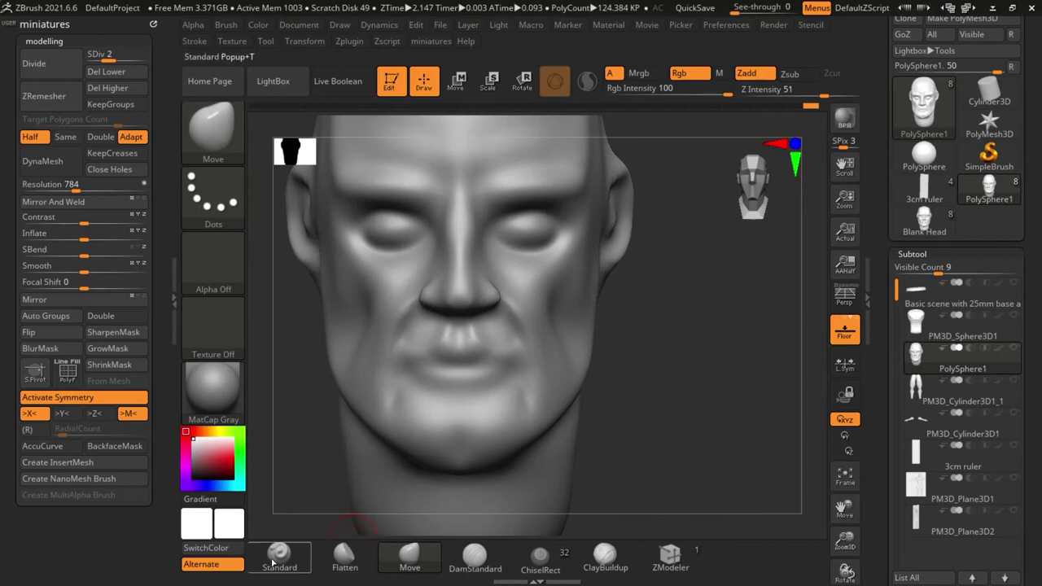
Carve the line between the lips and short creases below the mouth corners with the DamStandard brush
{"action": "left_click", "coordinate": [475, 558]}
{"action": "scroll", "coordinate": [411, 350], "scroll_direction": "up", "scroll_amount": 5}
{"action": "key", "text": "s"}
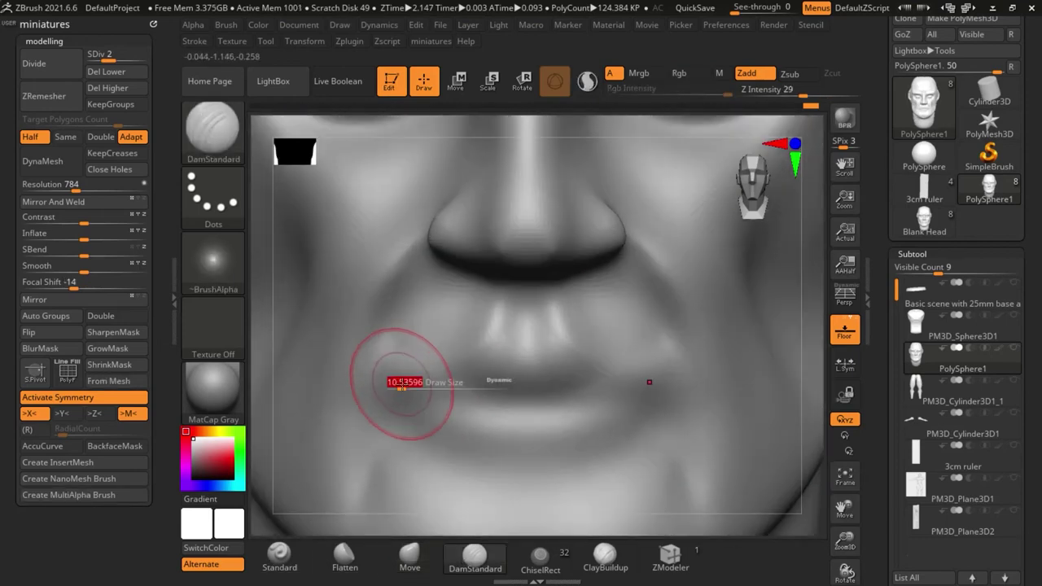
{"action": "left_click_drag", "start_coordinate": [386, 399], "coordinate": [528, 402]}
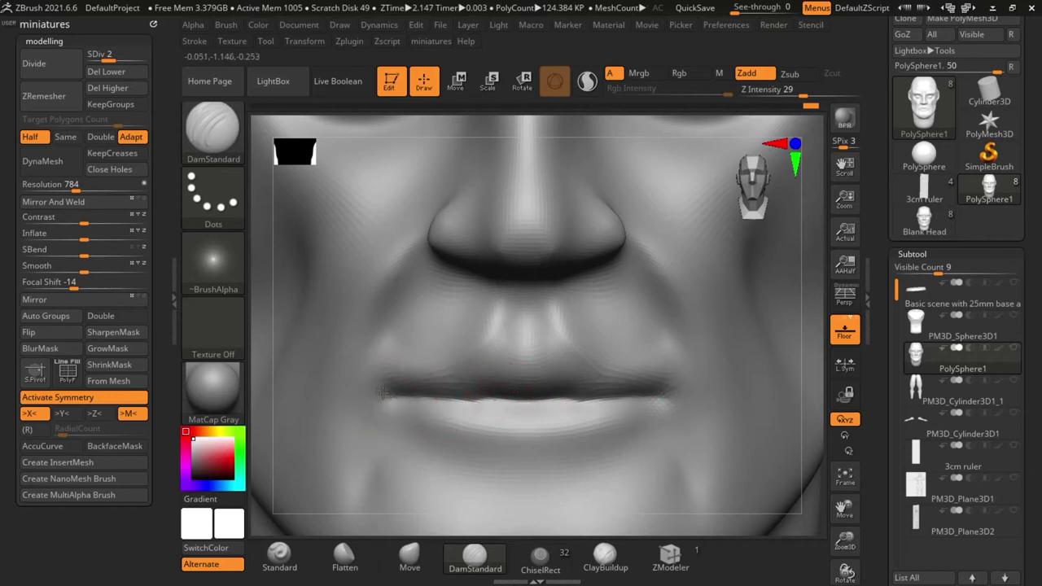
{"action": "left_click_drag", "start_coordinate": [382, 393], "coordinate": [371, 428]}
Carve the upper lip's peaked outline with DamStandard at subdivision level 3, using draw size about 3.1 and Z Intensity 36
{"action": "key", "text": "s"}
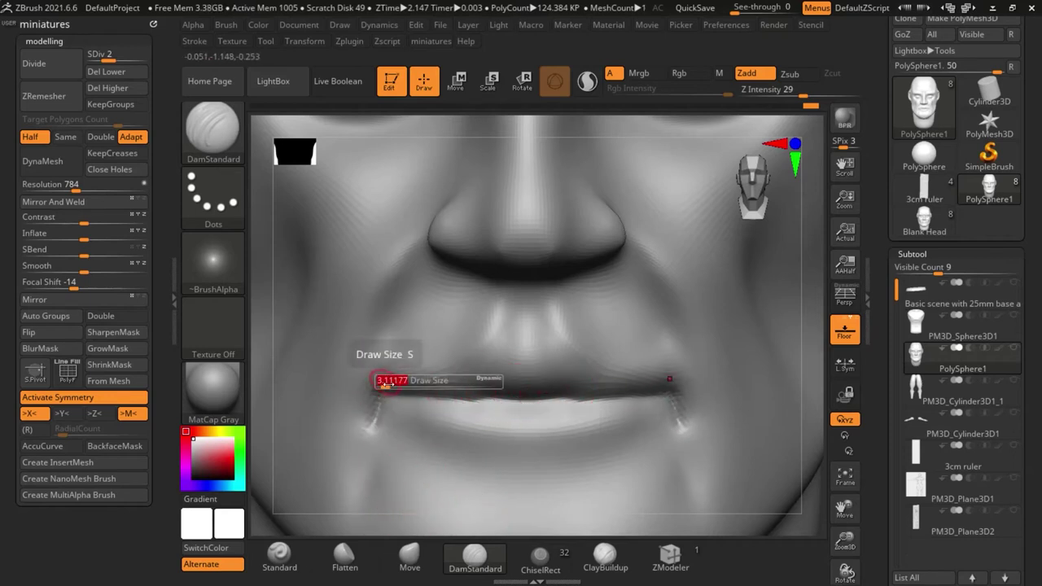
{"action": "left_click", "coordinate": [809, 87]}
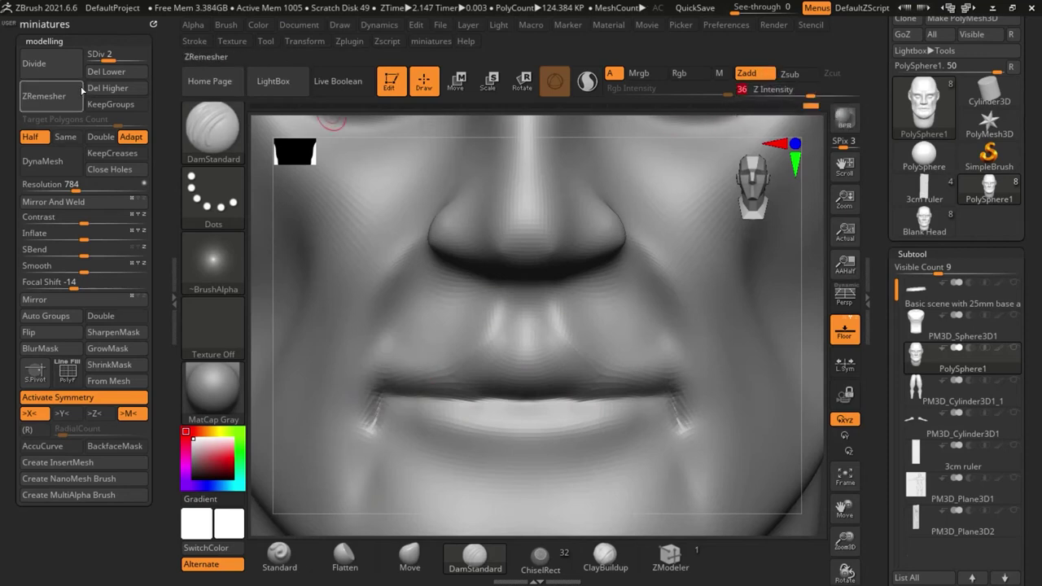
{"action": "key", "text": "s"}
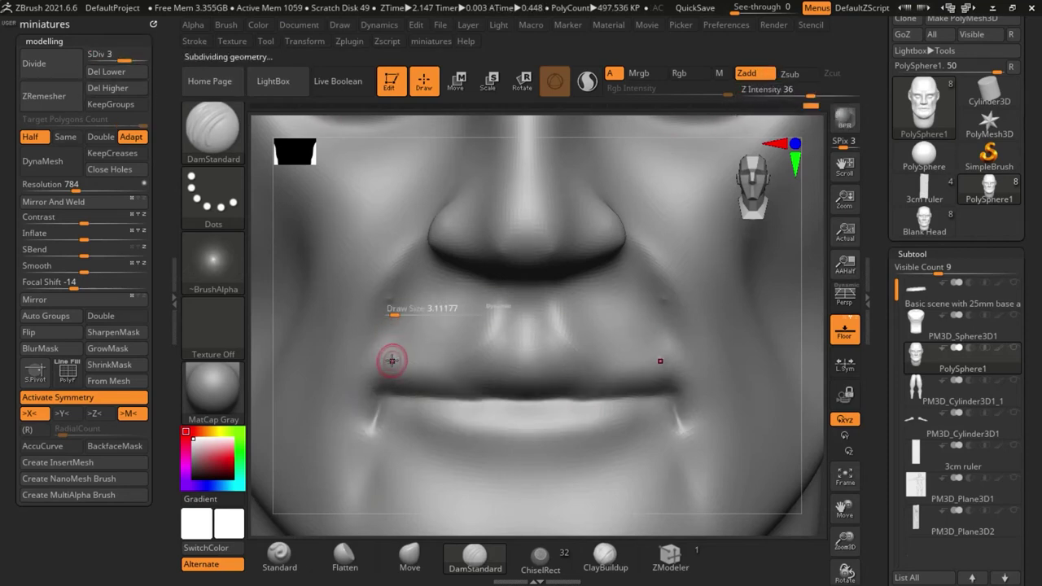
{"action": "key", "text": "ctrl+z"}
{"action": "key", "text": "s"}
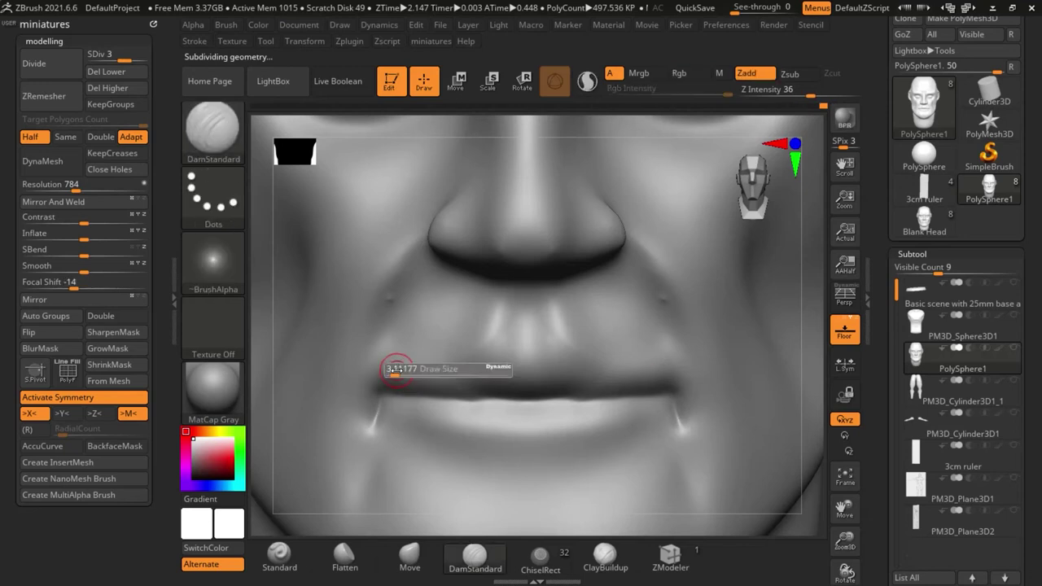
{"action": "left_click_drag", "start_coordinate": [396, 370], "coordinate": [394, 374]}
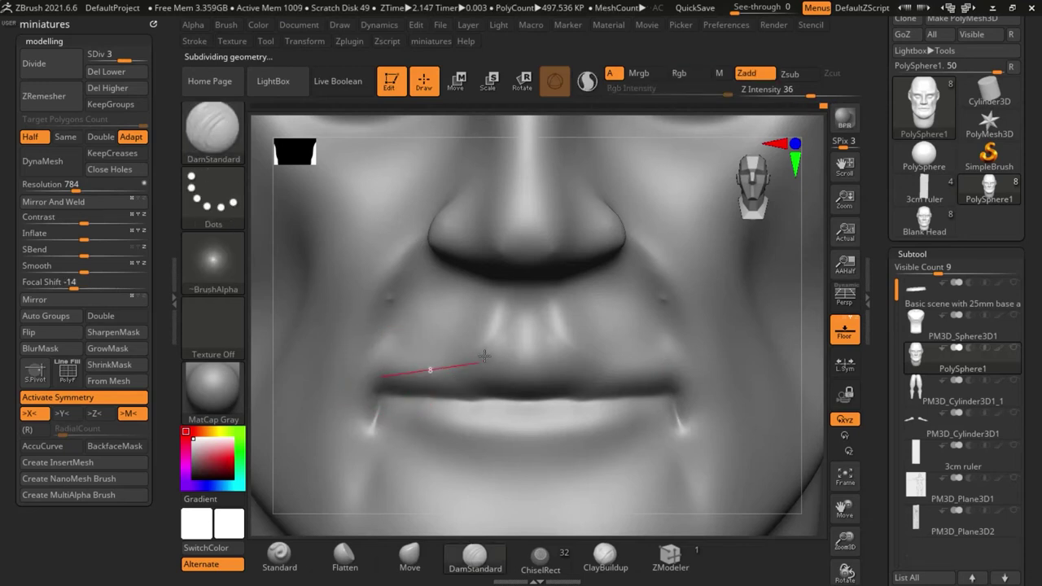
{"action": "mouse_move", "coordinate": [468, 361]}
{"action": "left_mouse_down"}
{"action": "mouse_move", "coordinate": [489, 355]}
{"action": "mouse_move", "coordinate": [419, 375]}
{"action": "left_mouse_up"}
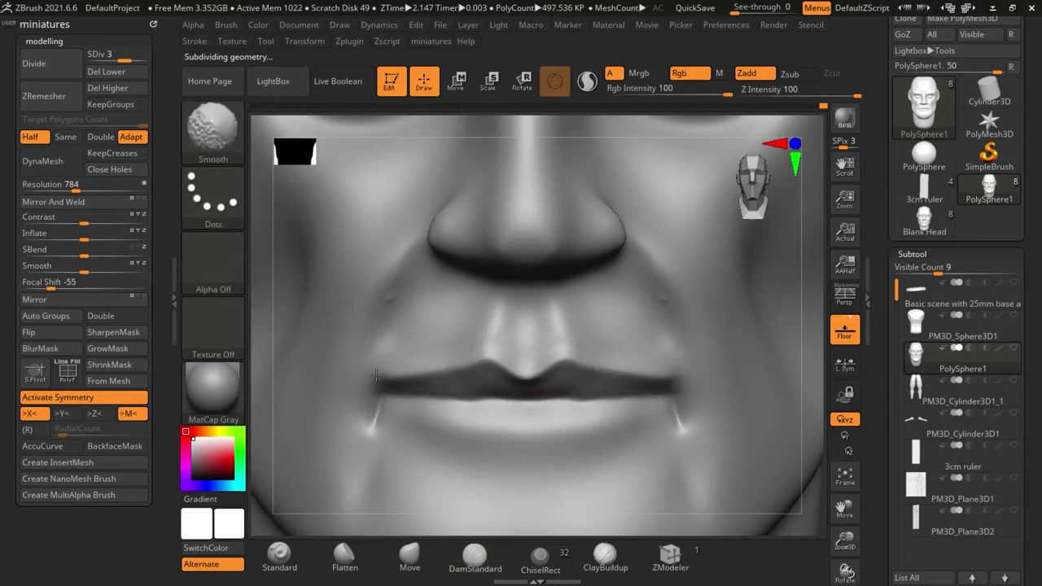
{"action": "scroll", "coordinate": [439, 265], "scroll_direction": "down", "scroll_amount": 5}
{"action": "scroll", "coordinate": [450, 327], "scroll_direction": "up", "scroll_amount": 7}
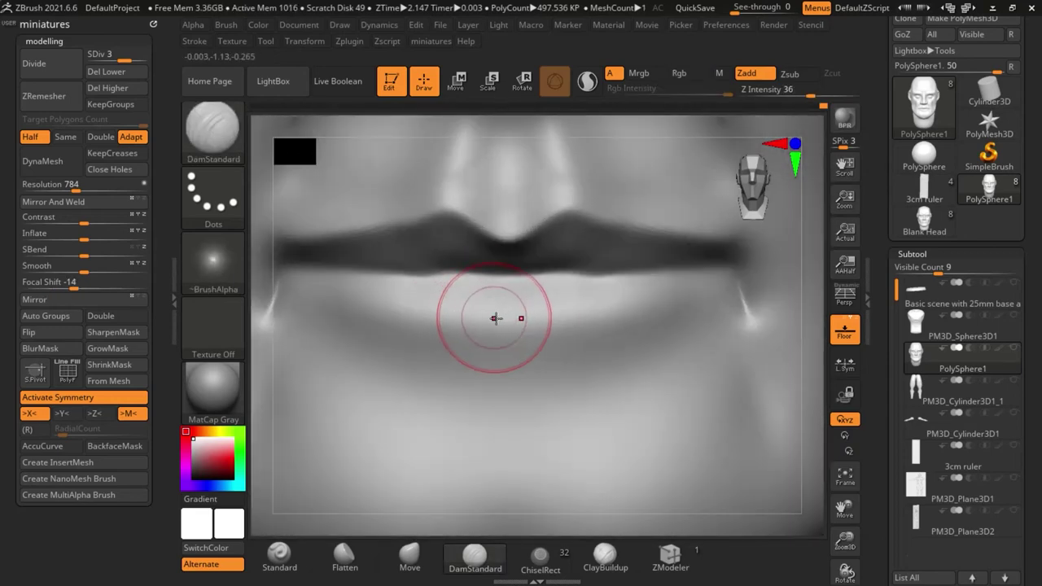
Carve the upper and lower outlines of the lower lip with DamStandard, including a notch beneath its centre
{"action": "mouse_move", "coordinate": [486, 343]}
{"action": "left_mouse_down"}
{"action": "mouse_move", "coordinate": [501, 335]}
{"action": "mouse_move", "coordinate": [431, 344]}
{"action": "mouse_move", "coordinate": [471, 359]}
{"action": "left_mouse_up"}
{"action": "key", "text": "s"}
{"action": "left_click_drag", "start_coordinate": [284, 291], "coordinate": [276, 291]}
{"action": "key", "text": "s"}
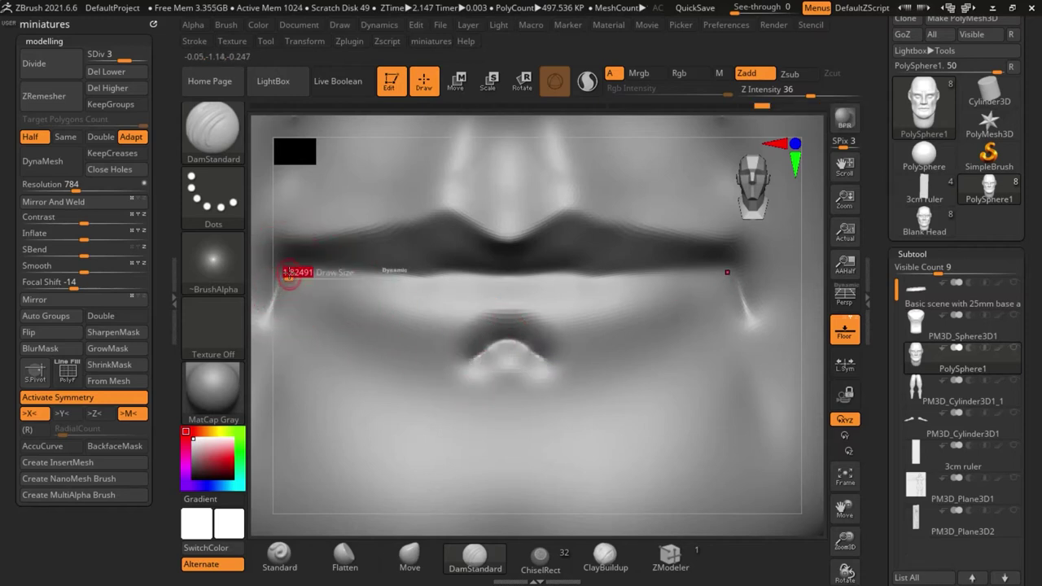
{"action": "left_click_drag", "start_coordinate": [383, 320], "coordinate": [469, 323]}
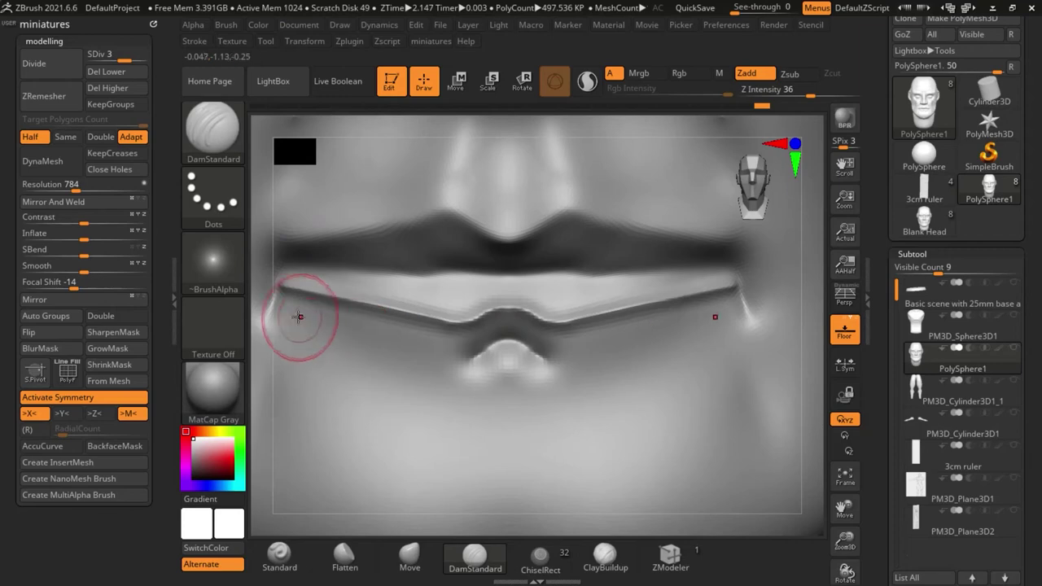
{"action": "mouse_move", "coordinate": [279, 292]}
{"action": "left_mouse_down"}
{"action": "mouse_move", "coordinate": [388, 386]}
{"action": "mouse_move", "coordinate": [472, 380]}
{"action": "left_mouse_up"}
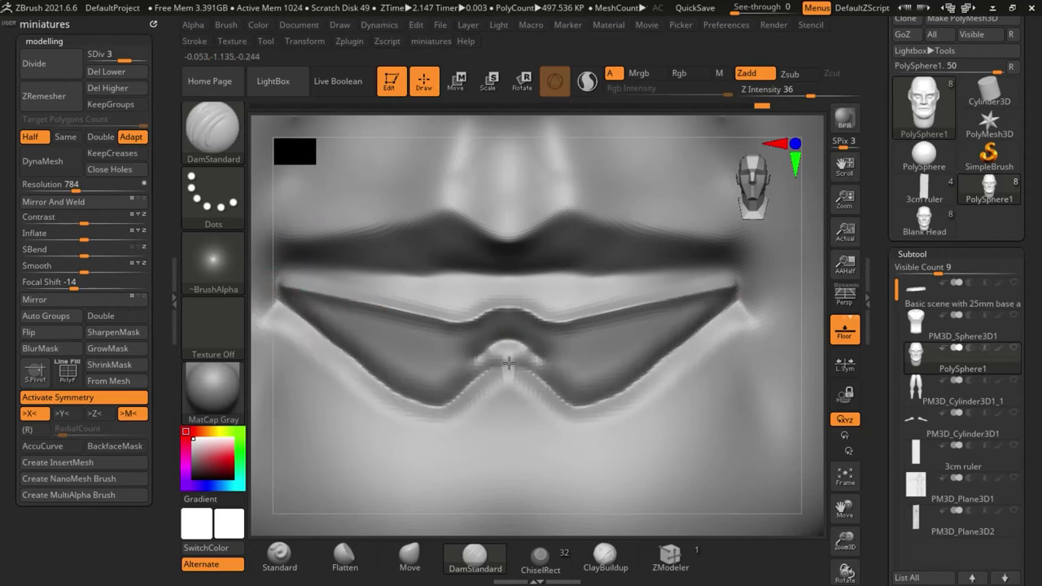
Carve the folds running from the nostrils down to the mouth corners with the DamStandard brush
{"action": "right_click_drag", "start_coordinate": [500, 353], "coordinate": [468, 314], "text": "ctrl"}
{"action": "left_click_drag", "start_coordinate": [765, 422], "coordinate": [610, 422]}
{"action": "mouse_move", "coordinate": [445, 379]}
{"action": "right_mouse_down"}
{"action": "mouse_move", "coordinate": [454, 360]}
{"action": "mouse_move", "coordinate": [434, 329]}
{"action": "mouse_move", "coordinate": [468, 354]}
{"action": "right_mouse_up"}
{"action": "left_click_drag", "start_coordinate": [340, 412], "coordinate": [362, 413], "text": "alt"}
{"action": "mouse_move", "coordinate": [353, 336]}
{"action": "left_mouse_down", "text": "alt"}
{"action": "mouse_move", "coordinate": [349, 388]}
{"action": "mouse_move", "coordinate": [328, 314]}
{"action": "left_mouse_up", "text": "alt"}
{"action": "mouse_move", "coordinate": [550, 352]}
{"action": "right_mouse_down", "text": "ctrl"}
{"action": "mouse_move", "coordinate": [561, 319]}
{"action": "mouse_move", "coordinate": [544, 281]}
{"action": "right_mouse_up", "text": "ctrl"}
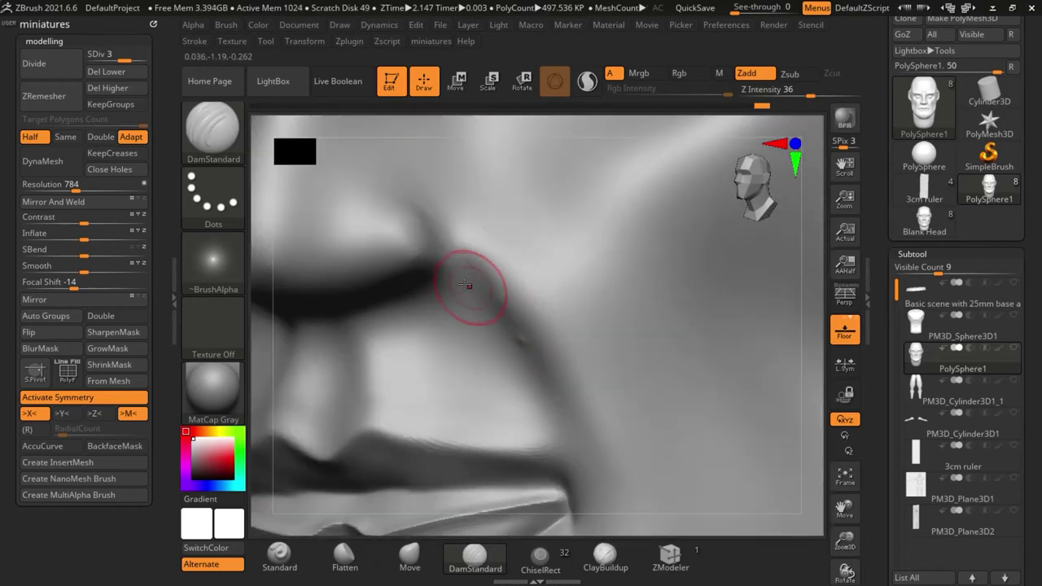
{"action": "mouse_move", "coordinate": [480, 311]}
{"action": "left_mouse_down"}
{"action": "mouse_move", "coordinate": [462, 283]}
{"action": "mouse_move", "coordinate": [461, 302]}
{"action": "mouse_move", "coordinate": [566, 420]}
{"action": "mouse_move", "coordinate": [578, 456]}
{"action": "left_mouse_up"}
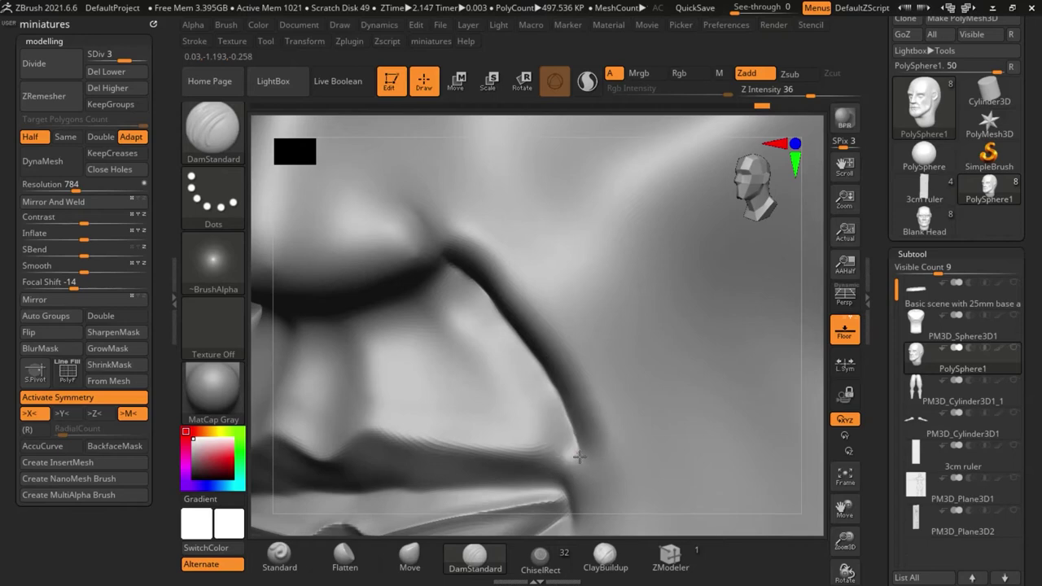
{"action": "key", "text": "s"}
{"action": "left_click_drag", "start_coordinate": [551, 412], "coordinate": [542, 413]}
{"action": "mouse_move", "coordinate": [547, 414]}
{"action": "right_mouse_down", "text": "ctrl"}
{"action": "mouse_move", "coordinate": [563, 449]}
{"action": "mouse_move", "coordinate": [546, 434]}
{"action": "right_mouse_up", "text": "ctrl"}
{"action": "left_click_drag", "start_coordinate": [544, 436], "coordinate": [588, 489]}
Carve the lower edge of the nostril wings with the DamStandard brush
{"action": "right_click_drag", "start_coordinate": [532, 417], "coordinate": [541, 456], "text": "ctrl"}
{"action": "right_click_drag", "start_coordinate": [415, 301], "coordinate": [399, 265], "text": "ctrl"}
{"action": "mouse_move", "coordinate": [302, 292]}
{"action": "left_mouse_down"}
{"action": "mouse_move", "coordinate": [432, 254]}
{"action": "mouse_move", "coordinate": [502, 286]}
{"action": "mouse_move", "coordinate": [298, 269]}
{"action": "left_mouse_up"}
{"action": "key", "text": "ctrl+z"}
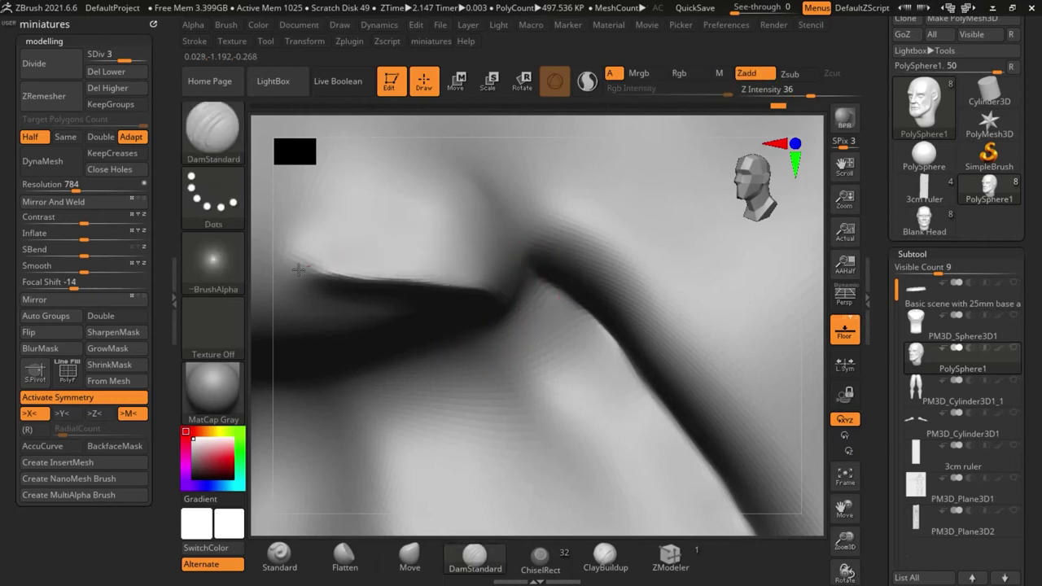
{"action": "right_click_drag", "start_coordinate": [372, 285], "coordinate": [379, 350], "text": "ctrl"}
{"action": "mouse_move", "coordinate": [626, 389]}
{"action": "left_mouse_down"}
{"action": "mouse_move", "coordinate": [693, 404]}
{"action": "mouse_move", "coordinate": [709, 449]}
{"action": "left_mouse_up"}
{"action": "left_click_drag", "start_coordinate": [709, 448], "coordinate": [577, 351]}
Switch the DamStandard brush to Zsub and carve the lid line around the eyeballs
{"action": "right_click_drag", "start_coordinate": [488, 288], "coordinate": [415, 306], "text": "ctrl"}
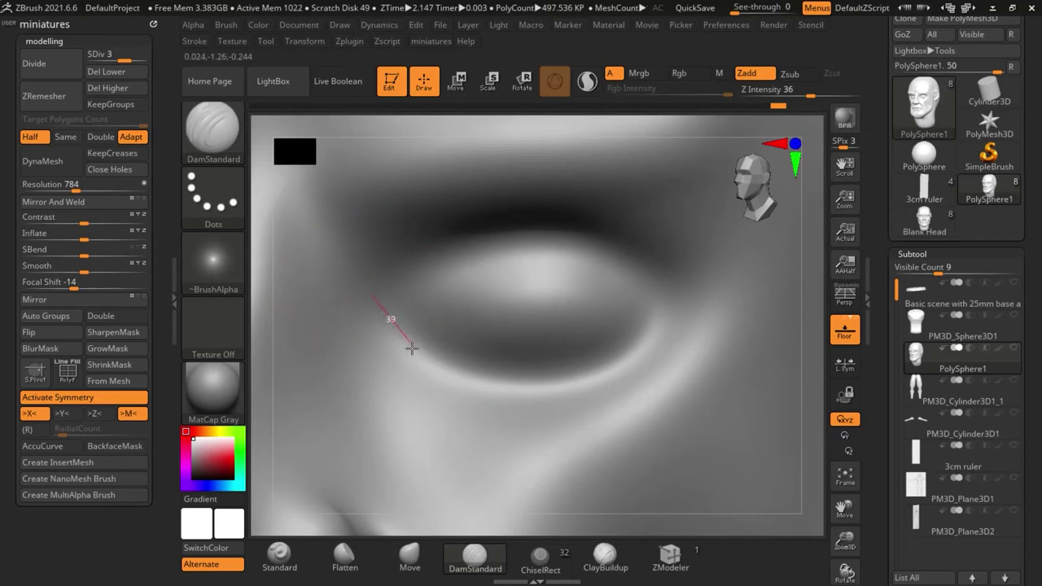
{"action": "left_click_drag", "start_coordinate": [412, 348], "coordinate": [413, 348]}
{"action": "key", "text": "ctrl+z"}
{"action": "left_click", "coordinate": [790, 76]}
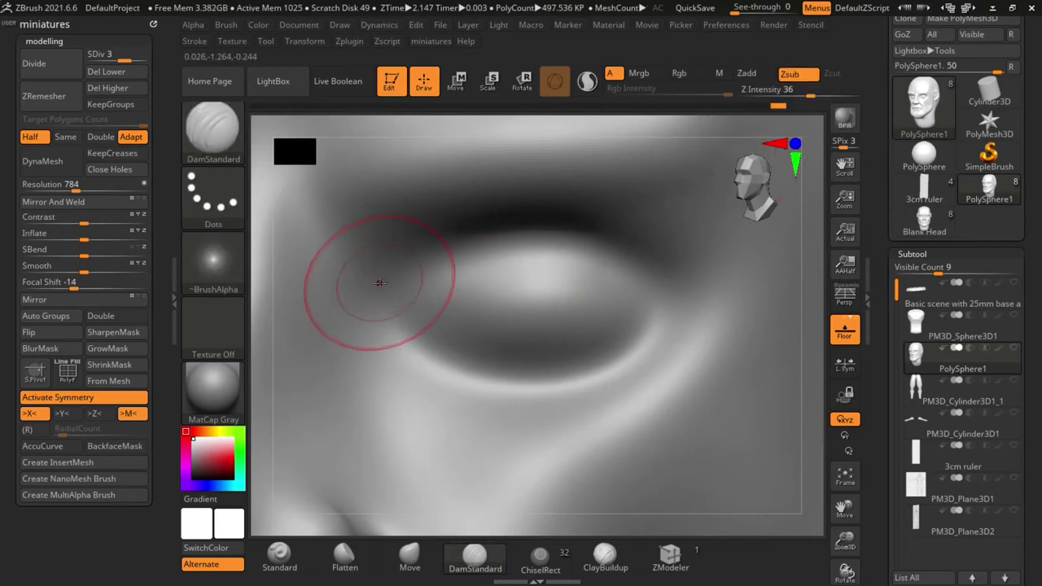
{"action": "mouse_move", "coordinate": [414, 343]}
{"action": "left_mouse_down"}
{"action": "mouse_move", "coordinate": [448, 372]}
{"action": "mouse_move", "coordinate": [545, 378]}
{"action": "mouse_move", "coordinate": [593, 373]}
{"action": "mouse_move", "coordinate": [636, 338]}
{"action": "mouse_move", "coordinate": [659, 280]}
{"action": "mouse_move", "coordinate": [570, 235]}
{"action": "mouse_move", "coordinate": [447, 250]}
{"action": "mouse_move", "coordinate": [366, 282]}
{"action": "mouse_move", "coordinate": [531, 232]}
{"action": "left_mouse_up"}
{"action": "right_click_drag", "start_coordinate": [407, 350], "coordinate": [435, 323], "text": "ctrl"}
{"action": "mouse_move", "coordinate": [611, 399]}
{"action": "right_mouse_down"}
{"action": "mouse_move", "coordinate": [713, 407]}
{"action": "mouse_move", "coordinate": [639, 384]}
{"action": "right_mouse_up"}
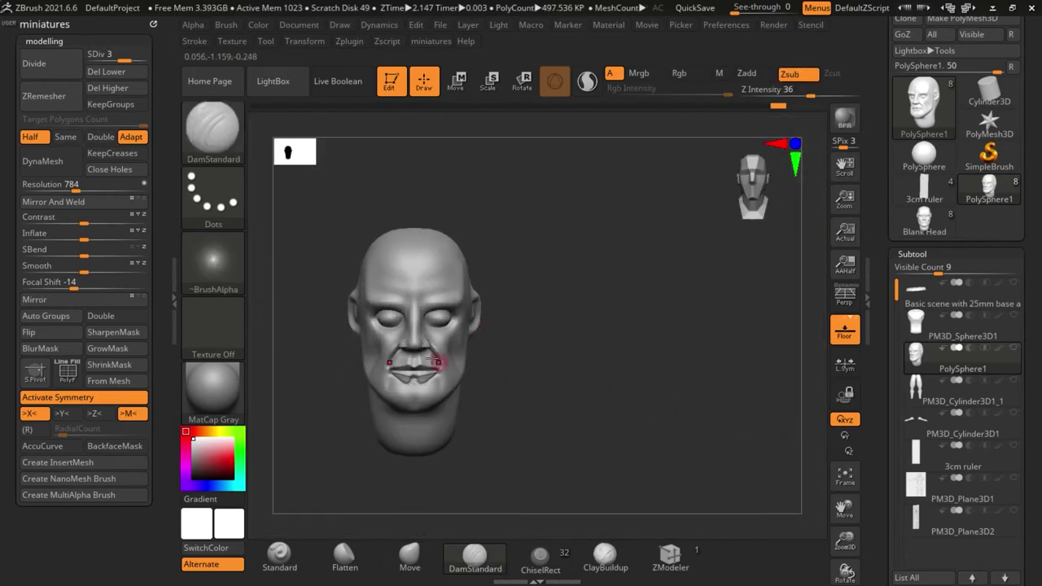
Adjust the shape of the eyes and their upper lids with the Move brush
{"action": "right_click_drag", "start_coordinate": [442, 363], "coordinate": [440, 407], "text": "ctrl"}
{"action": "left_click", "coordinate": [408, 559]}
{"action": "right_click_drag", "start_coordinate": [428, 237], "coordinate": [417, 320], "text": "ctrl"}
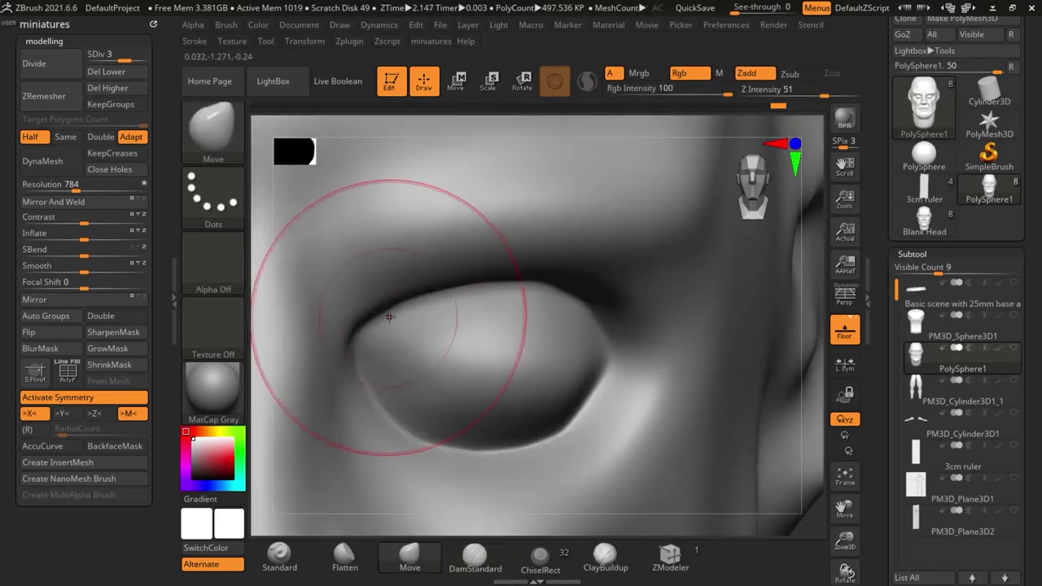
{"action": "right_click_drag", "start_coordinate": [582, 314], "coordinate": [537, 256], "text": "ctrl"}
{"action": "right_click_drag", "start_coordinate": [469, 291], "coordinate": [482, 317], "text": "ctrl"}
{"action": "left_click_drag", "start_coordinate": [510, 295], "coordinate": [502, 292]}
Carve creases from the inner eye corners up along the nose bridge to the brow with DamStandard
{"action": "left_click", "coordinate": [475, 558]}
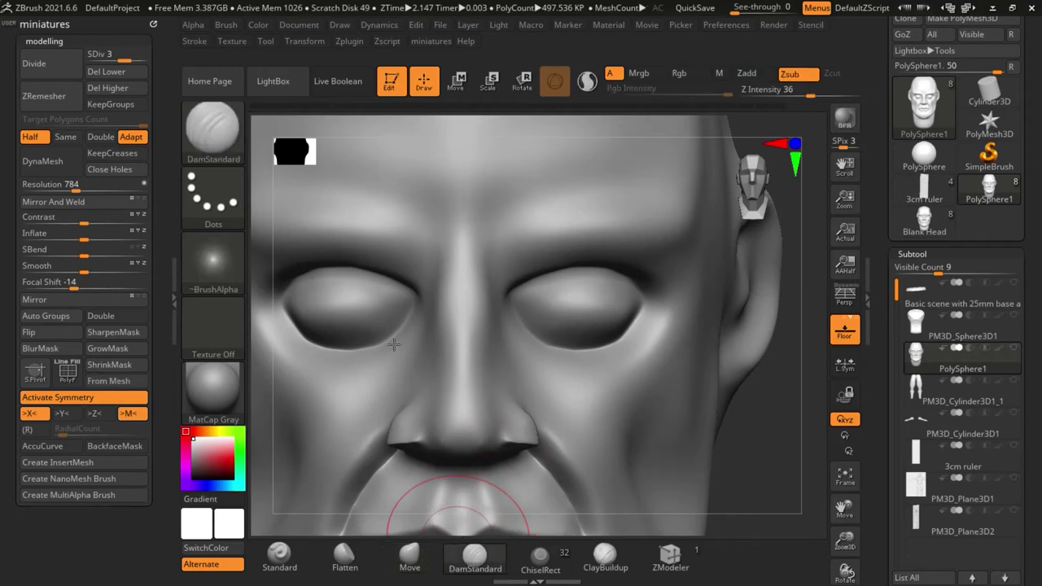
{"action": "right_click_drag", "start_coordinate": [439, 217], "coordinate": [430, 247], "text": "ctrl"}
{"action": "mouse_move", "coordinate": [394, 336]}
{"action": "left_mouse_down"}
{"action": "mouse_move", "coordinate": [452, 232]}
{"action": "mouse_move", "coordinate": [454, 208]}
{"action": "left_mouse_up"}
{"action": "key", "text": "ctrl+z"}
{"action": "mouse_move", "coordinate": [397, 329]}
{"action": "left_mouse_down"}
{"action": "mouse_move", "coordinate": [428, 218]}
{"action": "mouse_move", "coordinate": [509, 221]}
{"action": "left_mouse_up"}
{"action": "mouse_move", "coordinate": [456, 259]}
{"action": "right_mouse_down", "text": "ctrl"}
{"action": "mouse_move", "coordinate": [414, 223]}
{"action": "mouse_move", "coordinate": [435, 242]}
{"action": "right_mouse_up", "text": "ctrl"}
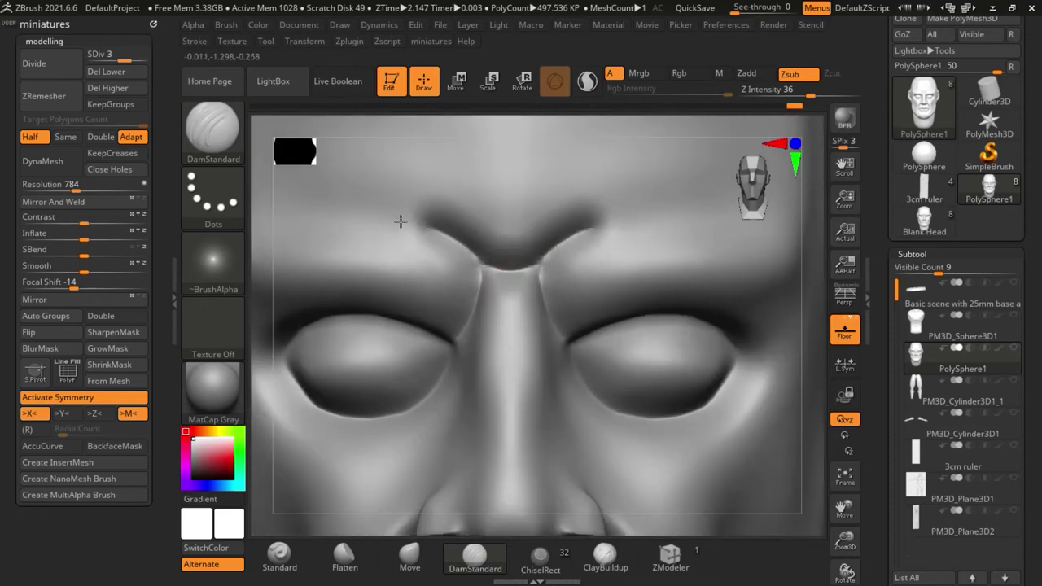
Carve a long crease above the eyebrows that meets at the top of the nose bridge
{"action": "left_click_drag", "start_coordinate": [401, 222], "coordinate": [284, 214]}
{"action": "mouse_move", "coordinate": [431, 292]}
{"action": "right_mouse_down", "text": "ctrl"}
{"action": "mouse_move", "coordinate": [349, 239]}
{"action": "mouse_move", "coordinate": [353, 260]}
{"action": "right_mouse_up", "text": "ctrl"}
{"action": "key", "text": "ctrl+z"}
{"action": "mouse_move", "coordinate": [353, 261]}
{"action": "left_mouse_down"}
{"action": "mouse_move", "coordinate": [441, 303]}
{"action": "mouse_move", "coordinate": [566, 322]}
{"action": "left_mouse_up"}
{"action": "right_click_drag", "start_coordinate": [561, 309], "coordinate": [572, 287], "text": "ctrl"}
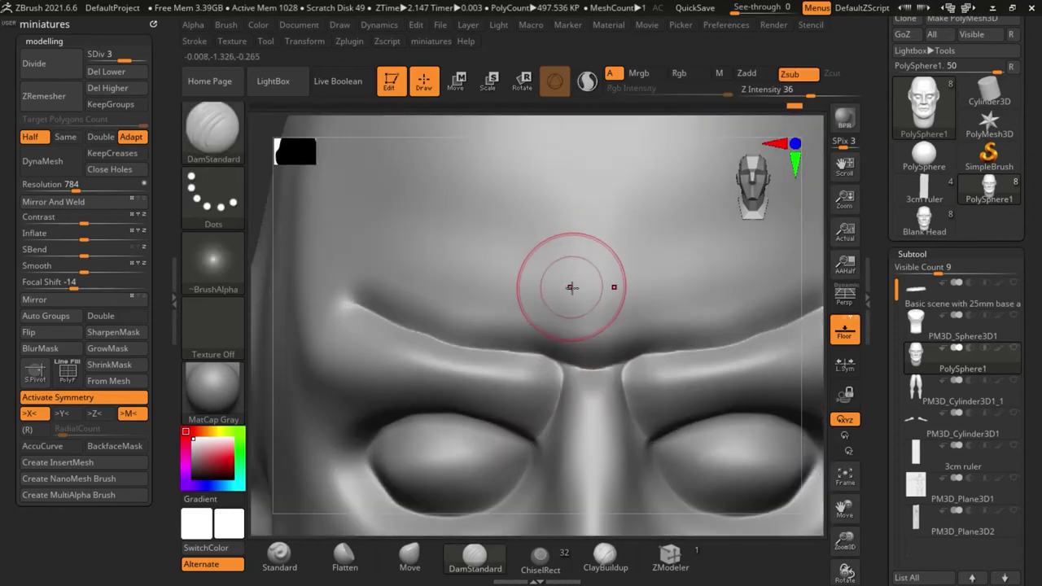
Carve angled wrinkles across the forehead above the brow crease with the DamStandard brush
{"action": "mouse_move", "coordinate": [573, 290]}
{"action": "left_mouse_down"}
{"action": "mouse_move", "coordinate": [412, 209]}
{"action": "mouse_move", "coordinate": [374, 215]}
{"action": "left_mouse_up"}
{"action": "right_click_drag", "start_coordinate": [603, 225], "coordinate": [599, 205], "text": "ctrl"}
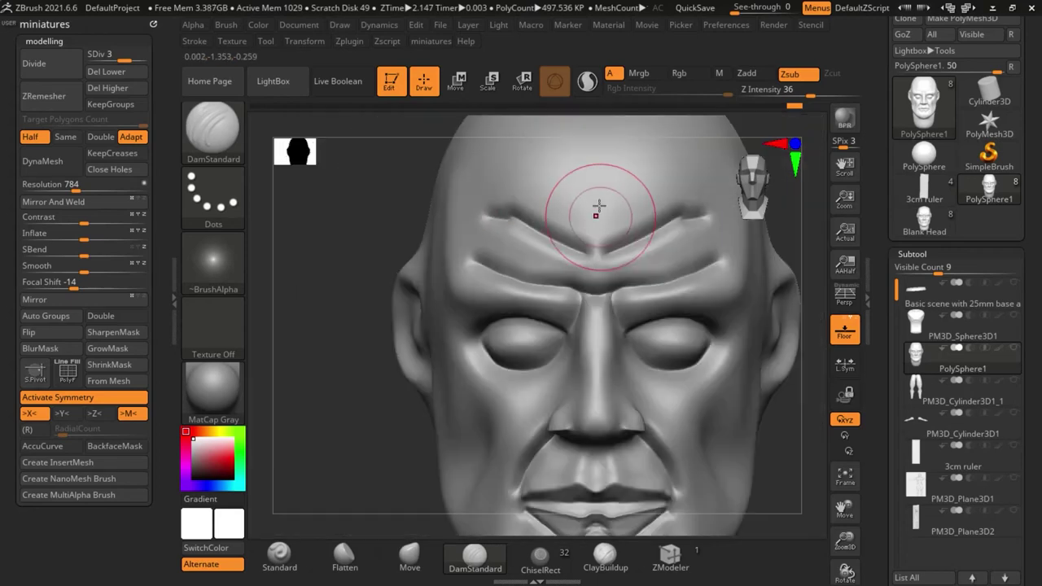
{"action": "left_click_drag", "start_coordinate": [599, 204], "coordinate": [510, 172]}
{"action": "right_click_drag", "start_coordinate": [509, 172], "coordinate": [488, 130], "text": "ctrl"}
Carve a diagonal crease on each cheek, below the inner eye and beside the nose
{"action": "right_click_drag", "start_coordinate": [326, 273], "coordinate": [456, 293]}
{"action": "mouse_move", "coordinate": [472, 305]}
{"action": "right_mouse_down", "text": "ctrl"}
{"action": "mouse_move", "coordinate": [503, 365]}
{"action": "mouse_move", "coordinate": [543, 363]}
{"action": "right_mouse_up", "text": "ctrl"}
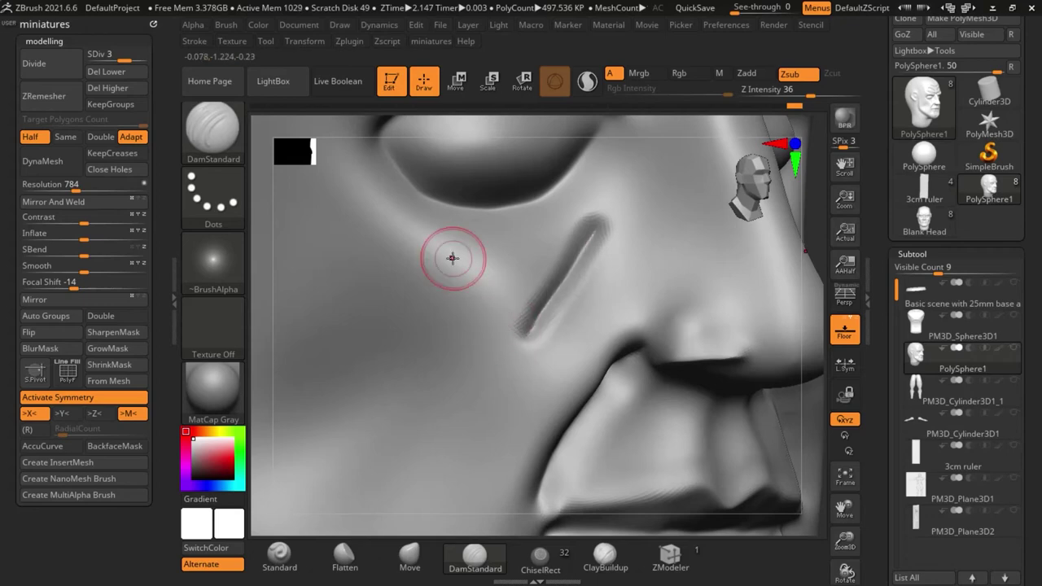
{"action": "right_click_drag", "start_coordinate": [452, 258], "coordinate": [329, 216], "text": "ctrl"}
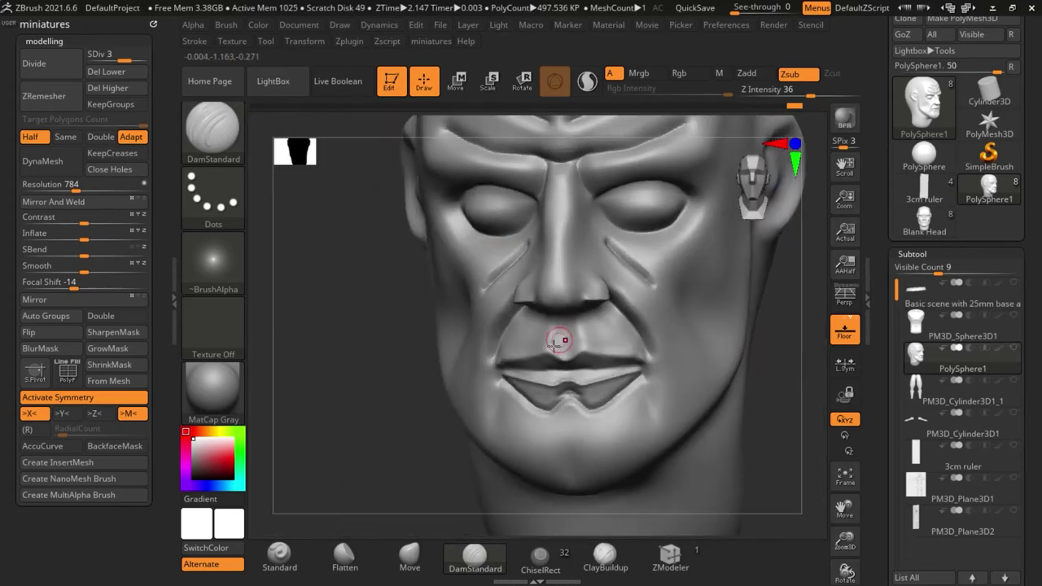
Carve deeper creases below the mouth corners and a short vertical cleft in the chin with DamStandard
{"action": "right_click_drag", "start_coordinate": [468, 449], "coordinate": [454, 396], "text": "ctrl"}
{"action": "mouse_move", "coordinate": [480, 340]}
{"action": "right_mouse_down", "text": "ctrl"}
{"action": "mouse_move", "coordinate": [494, 380]}
{"action": "mouse_move", "coordinate": [529, 394]}
{"action": "right_mouse_up", "text": "ctrl"}
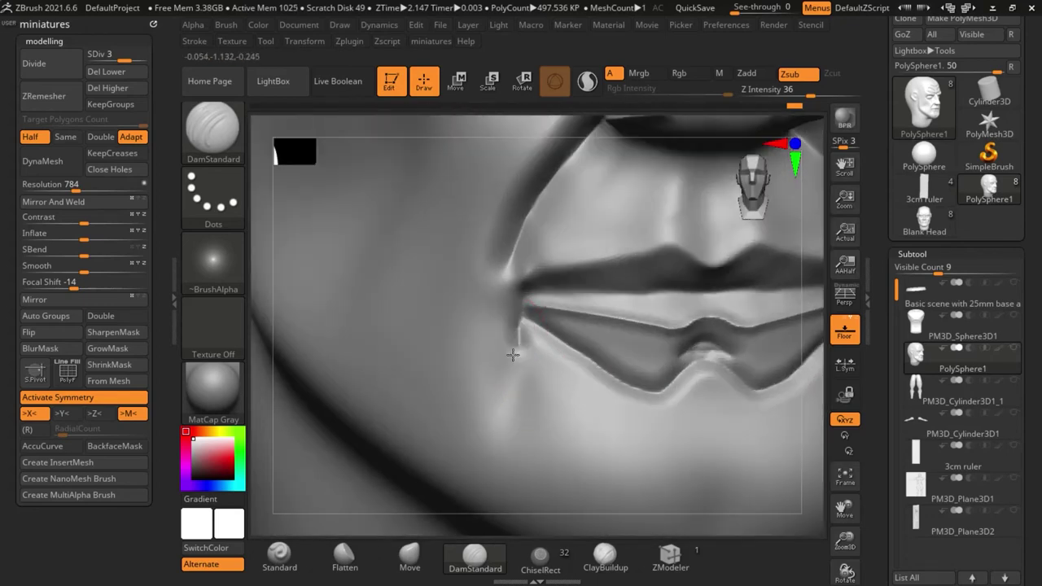
{"action": "left_click_drag", "start_coordinate": [513, 355], "coordinate": [491, 402]}
{"action": "right_click_drag", "start_coordinate": [492, 402], "coordinate": [446, 326], "text": "ctrl"}
{"action": "left_click_drag", "start_coordinate": [658, 416], "coordinate": [611, 413], "text": "shift"}
{"action": "right_click_drag", "start_coordinate": [504, 375], "coordinate": [506, 397], "text": "ctrl"}
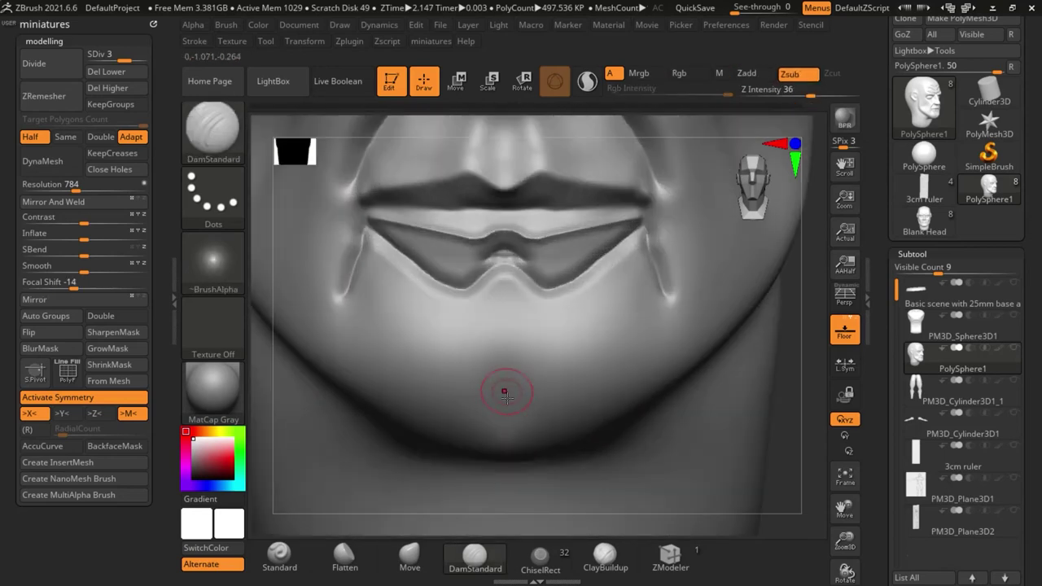
{"action": "left_click_drag", "start_coordinate": [507, 357], "coordinate": [530, 357]}
{"action": "right_click_drag", "start_coordinate": [529, 354], "coordinate": [501, 321], "text": "ctrl"}
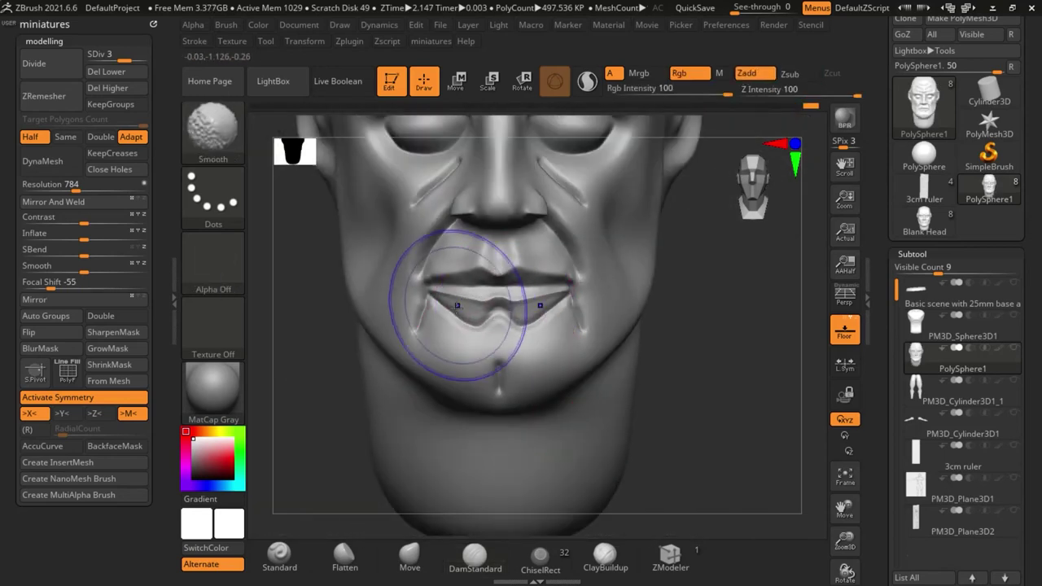
Smooth the carved creases around the mouth, on the cheeks and across the forehead to soften their edges
{"action": "left_click_drag", "start_coordinate": [424, 318], "coordinate": [411, 318], "text": "shift"}
{"action": "left_click_drag", "start_coordinate": [437, 192], "coordinate": [423, 201], "text": "shift"}
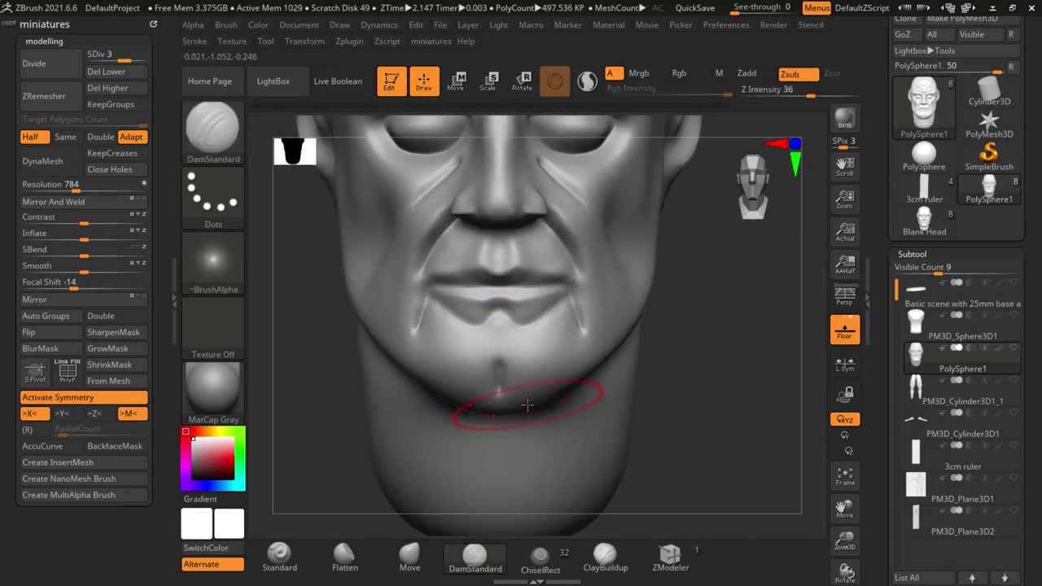
{"action": "right_click_drag", "start_coordinate": [527, 402], "coordinate": [513, 358], "text": "ctrl"}
{"action": "left_click_drag", "start_coordinate": [660, 425], "coordinate": [561, 411]}
{"action": "left_click_drag", "start_coordinate": [407, 200], "coordinate": [480, 190]}
{"action": "right_click_drag", "start_coordinate": [480, 190], "coordinate": [497, 217], "text": "ctrl"}
{"action": "mouse_move", "coordinate": [521, 185]}
{"action": "left_mouse_down", "text": "shift"}
{"action": "mouse_move", "coordinate": [505, 206]}
{"action": "mouse_move", "coordinate": [483, 197]}
{"action": "left_mouse_up", "text": "shift"}
{"action": "left_click_drag", "start_coordinate": [575, 204], "coordinate": [588, 214], "text": "shift"}
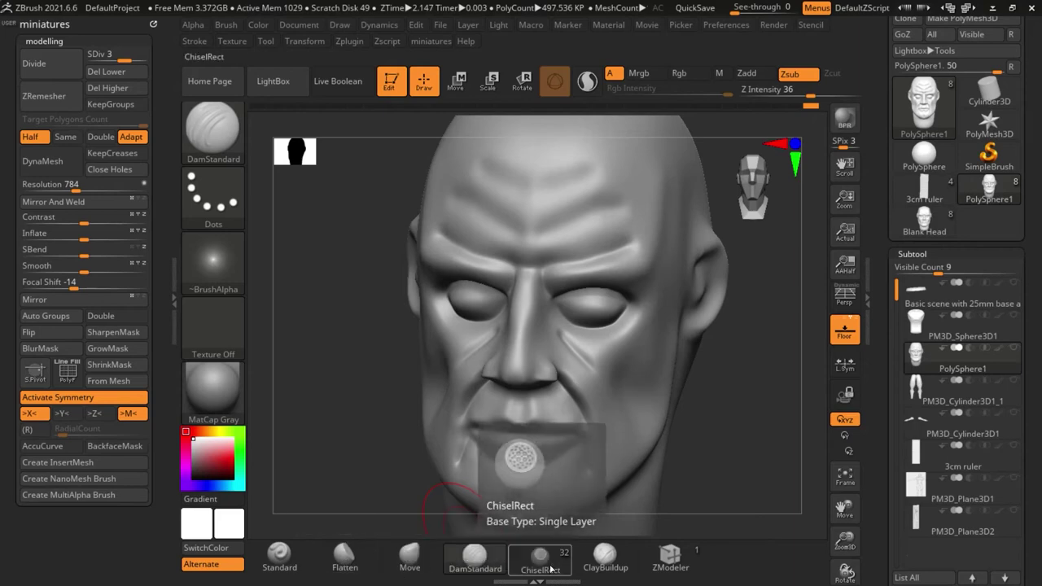
Build up a small bony bump on the nose bridge using ClayBuildup with Z Intensity set to 3
{"action": "left_click", "coordinate": [604, 556]}
{"action": "mouse_move", "coordinate": [310, 411]}
{"action": "left_mouse_down", "text": "shift"}
{"action": "mouse_move", "coordinate": [302, 405]}
{"action": "mouse_move", "coordinate": [342, 407]}
{"action": "left_mouse_up", "text": "shift"}
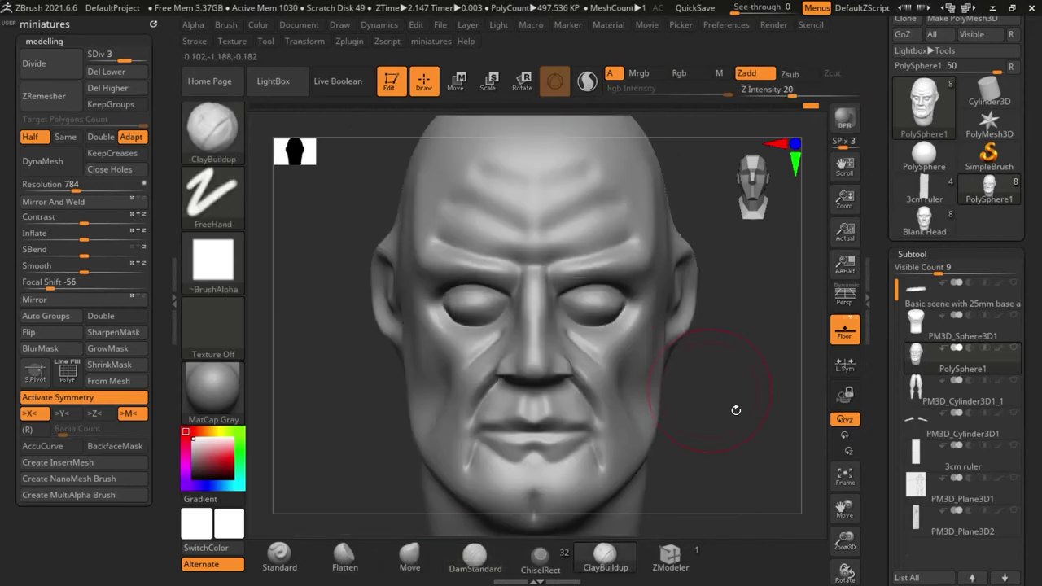
{"action": "left_click_drag", "start_coordinate": [735, 409], "coordinate": [719, 383], "text": "alt"}
{"action": "right_click_drag", "start_coordinate": [529, 281], "coordinate": [508, 259], "text": "ctrl"}
{"action": "key", "text": "s"}
{"action": "mouse_move", "coordinate": [501, 261]}
{"action": "left_mouse_down"}
{"action": "mouse_move", "coordinate": [485, 266]}
{"action": "mouse_move", "coordinate": [493, 281]}
{"action": "left_mouse_up"}
{"action": "key", "text": "ctrl+z"}
{"action": "left_click", "coordinate": [758, 97]}
{"action": "type", "text": "3"}
{"action": "key", "text": "Return"}
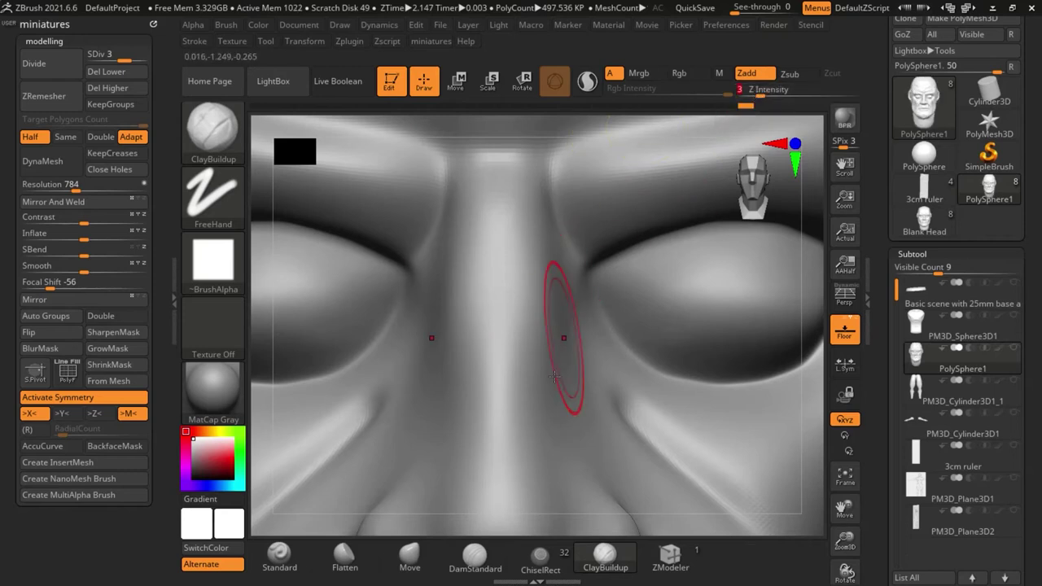
{"action": "right_click_drag", "start_coordinate": [452, 276], "coordinate": [464, 300], "text": "alt"}
{"action": "left_click_drag", "start_coordinate": [464, 301], "coordinate": [475, 291]}
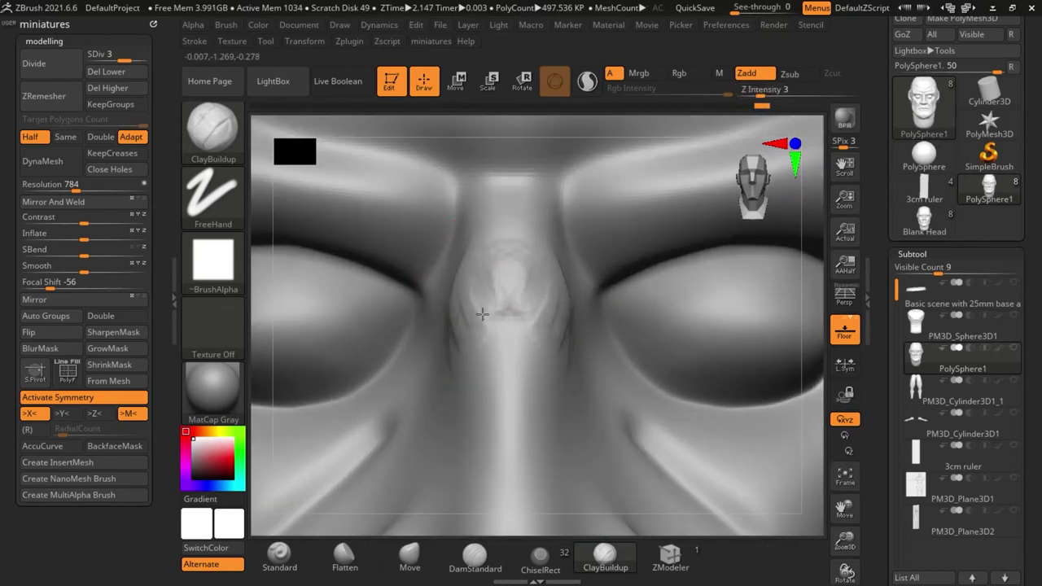
{"action": "mouse_move", "coordinate": [482, 314]}
{"action": "left_mouse_down"}
{"action": "mouse_move", "coordinate": [516, 263]}
{"action": "mouse_move", "coordinate": [513, 304]}
{"action": "mouse_move", "coordinate": [511, 280]}
{"action": "mouse_move", "coordinate": [503, 293]}
{"action": "left_mouse_up"}
{"action": "right_click_drag", "start_coordinate": [487, 304], "coordinate": [507, 213], "text": "ctrl"}
Add ClayBuildup strokes on the cheekbone below the eye, beside the diagonal crease
{"action": "left_click_drag", "start_coordinate": [724, 386], "coordinate": [639, 358]}
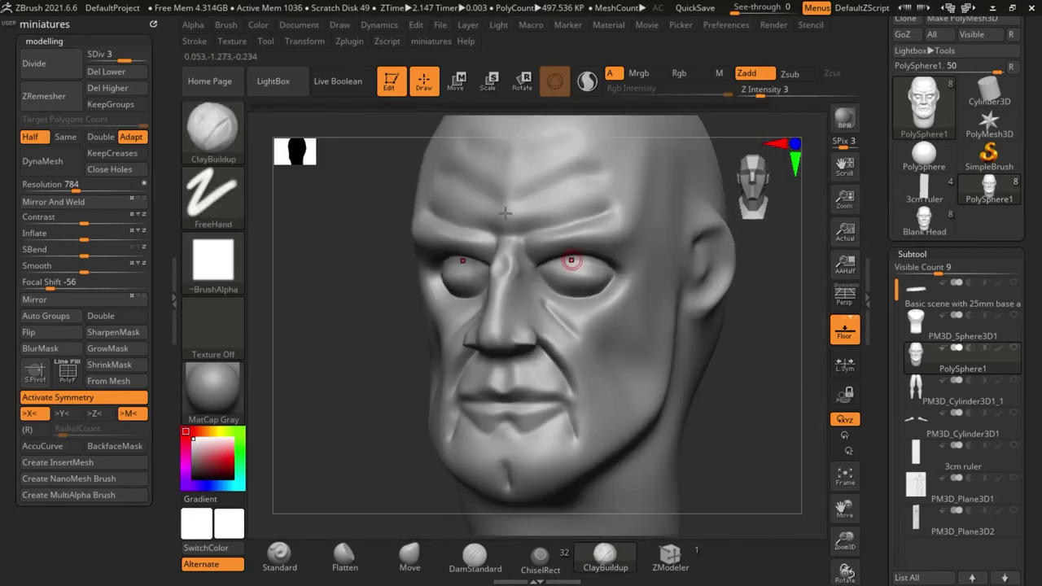
{"action": "mouse_move", "coordinate": [730, 411]}
{"action": "left_mouse_down"}
{"action": "mouse_move", "coordinate": [745, 436]}
{"action": "mouse_move", "coordinate": [721, 426]}
{"action": "left_mouse_up"}
{"action": "right_click_drag", "start_coordinate": [477, 321], "coordinate": [488, 370], "text": "ctrl"}
{"action": "key", "text": "s"}
{"action": "left_click_drag", "start_coordinate": [598, 306], "coordinate": [625, 339]}
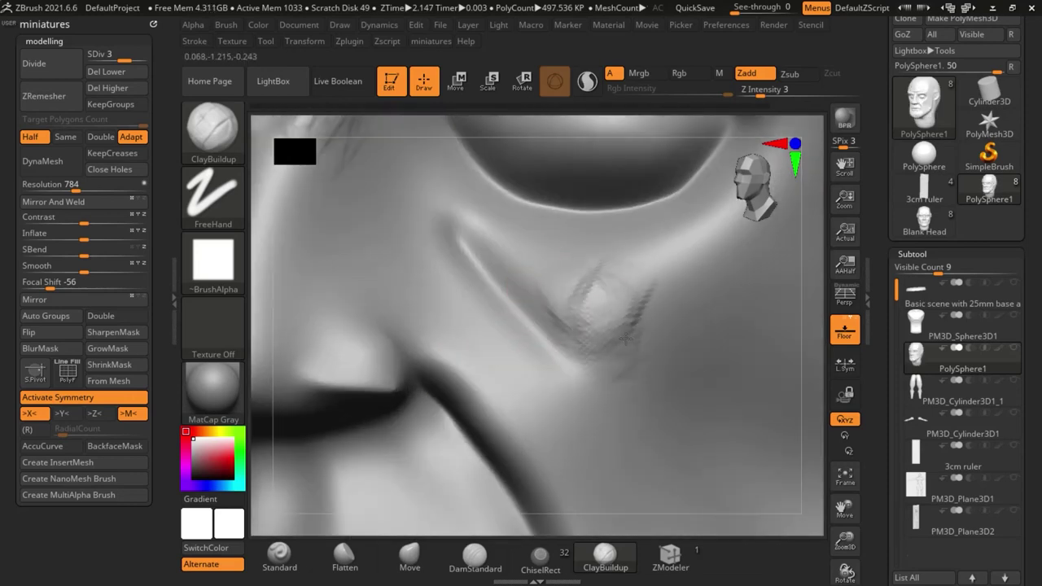
Lower Z Intensity to 2 and layer clay strokes over the cheek and around the crease beside the nose
{"action": "left_click_drag", "start_coordinate": [759, 91], "coordinate": [754, 91]}
{"action": "right_click_drag", "start_coordinate": [483, 233], "coordinate": [480, 195], "text": "ctrl"}
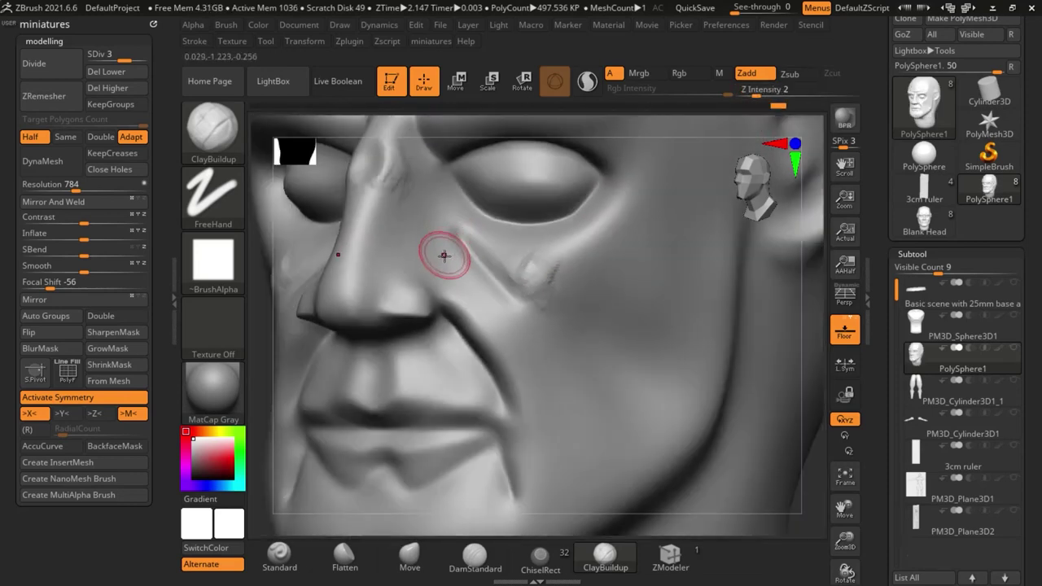
{"action": "right_click_drag", "start_coordinate": [444, 255], "coordinate": [449, 281], "text": "ctrl"}
{"action": "key", "text": "s"}
{"action": "left_click_drag", "start_coordinate": [490, 265], "coordinate": [523, 314]}
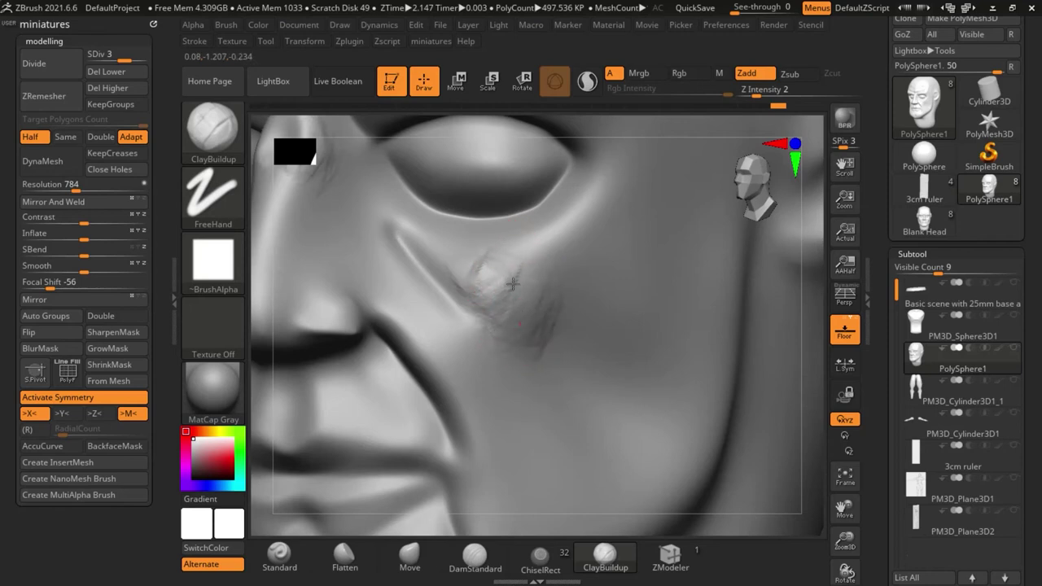
{"action": "left_click_drag", "start_coordinate": [551, 374], "coordinate": [559, 391]}
{"action": "left_click_drag", "start_coordinate": [523, 321], "coordinate": [580, 384]}
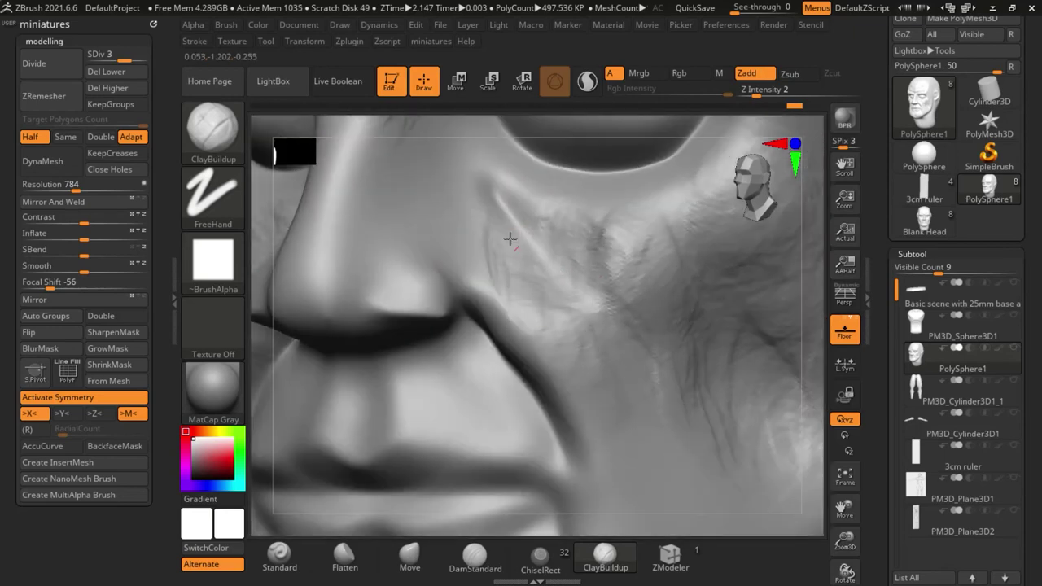
{"action": "left_click_drag", "start_coordinate": [511, 238], "coordinate": [493, 215]}
{"action": "left_click_drag", "start_coordinate": [589, 244], "coordinate": [593, 220]}
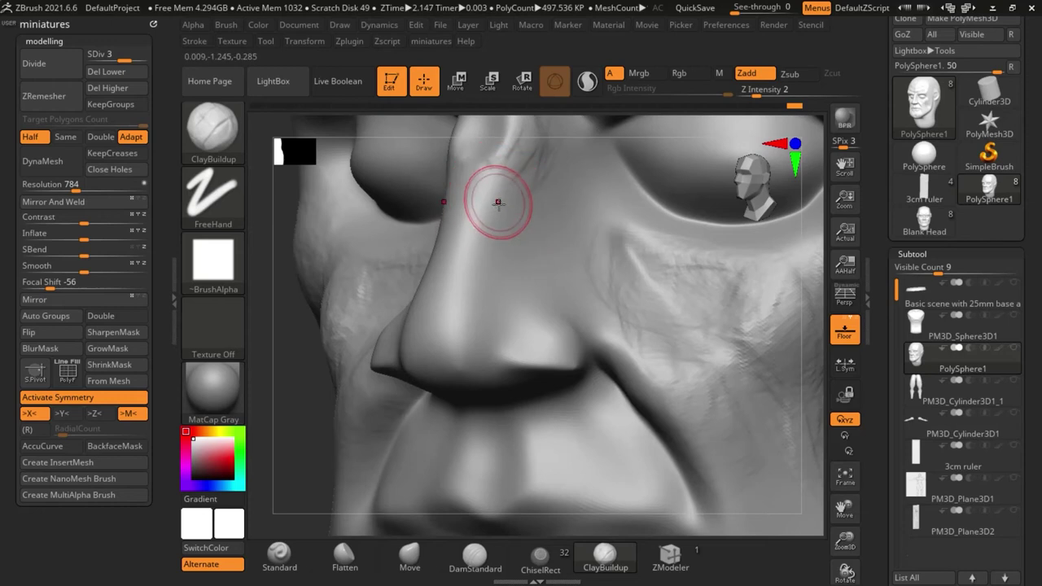
Build up the side planes, tip and nostril wing of the nose with light ClayBuildup strokes
{"action": "key", "text": "s"}
{"action": "mouse_move", "coordinate": [508, 249]}
{"action": "left_mouse_down"}
{"action": "mouse_move", "coordinate": [516, 233]}
{"action": "mouse_move", "coordinate": [553, 232]}
{"action": "left_mouse_up"}
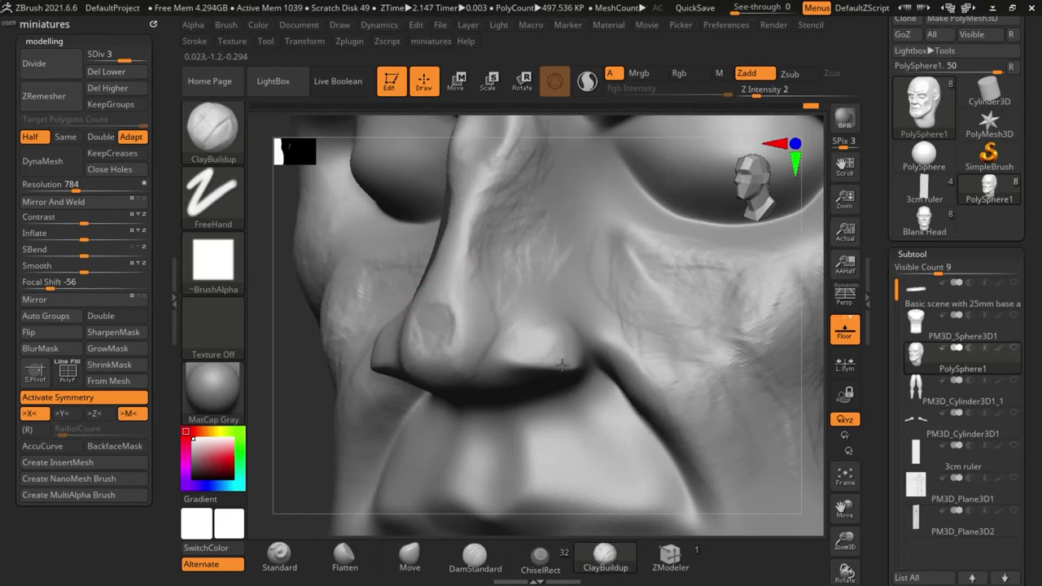
{"action": "left_click_drag", "start_coordinate": [562, 364], "coordinate": [530, 322]}
Add light clay strokes to the upper lip area and define the ridges of the philtrum
{"action": "mouse_move", "coordinate": [561, 432]}
{"action": "right_mouse_down", "text": "ctrl"}
{"action": "mouse_move", "coordinate": [572, 396]}
{"action": "mouse_move", "coordinate": [573, 427]}
{"action": "right_mouse_up", "text": "ctrl"}
{"action": "left_click_drag", "start_coordinate": [576, 415], "coordinate": [559, 392]}
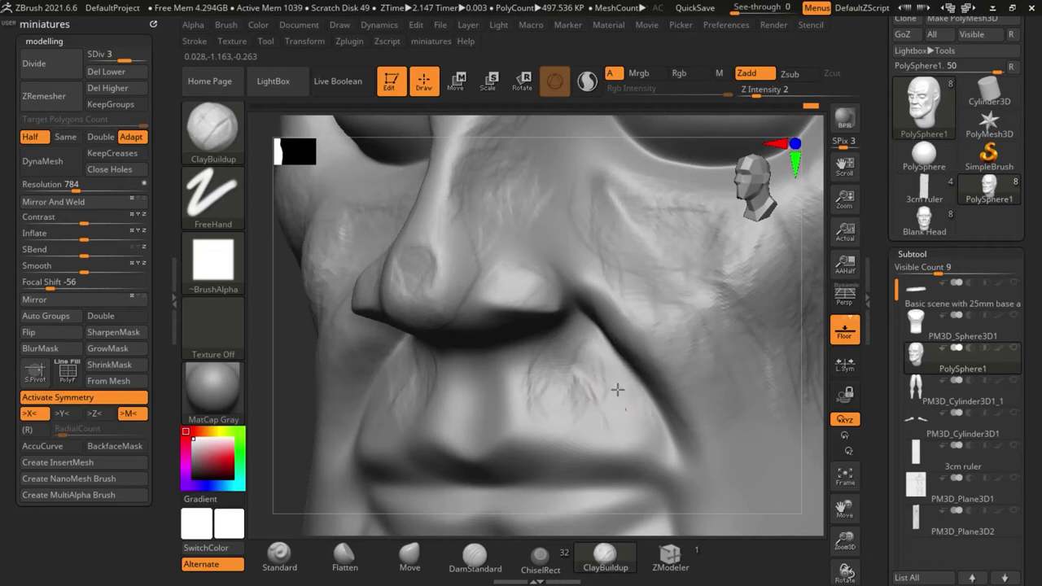
{"action": "left_click_drag", "start_coordinate": [603, 400], "coordinate": [576, 386]}
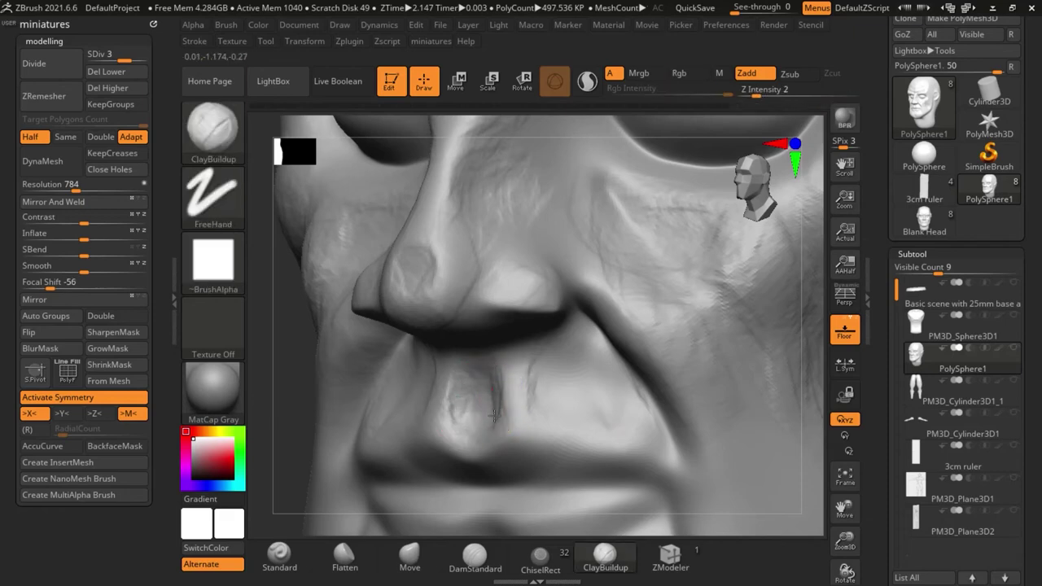
{"action": "left_click_drag", "start_coordinate": [524, 432], "coordinate": [562, 442]}
Layer ClayBuildup strokes over the lower cheek to shape folds between the cheekbone, mouth corner and jaw
{"action": "right_click_drag", "start_coordinate": [538, 407], "coordinate": [521, 269], "text": "ctrl"}
{"action": "mouse_move", "coordinate": [520, 326]}
{"action": "right_mouse_down"}
{"action": "mouse_move", "coordinate": [660, 390]}
{"action": "mouse_move", "coordinate": [607, 346]}
{"action": "right_mouse_up"}
{"action": "right_click_drag", "start_coordinate": [455, 273], "coordinate": [459, 400], "text": "ctrl"}
{"action": "key", "text": "ctrl+z"}
{"action": "left_click_drag", "start_coordinate": [464, 375], "coordinate": [448, 433]}
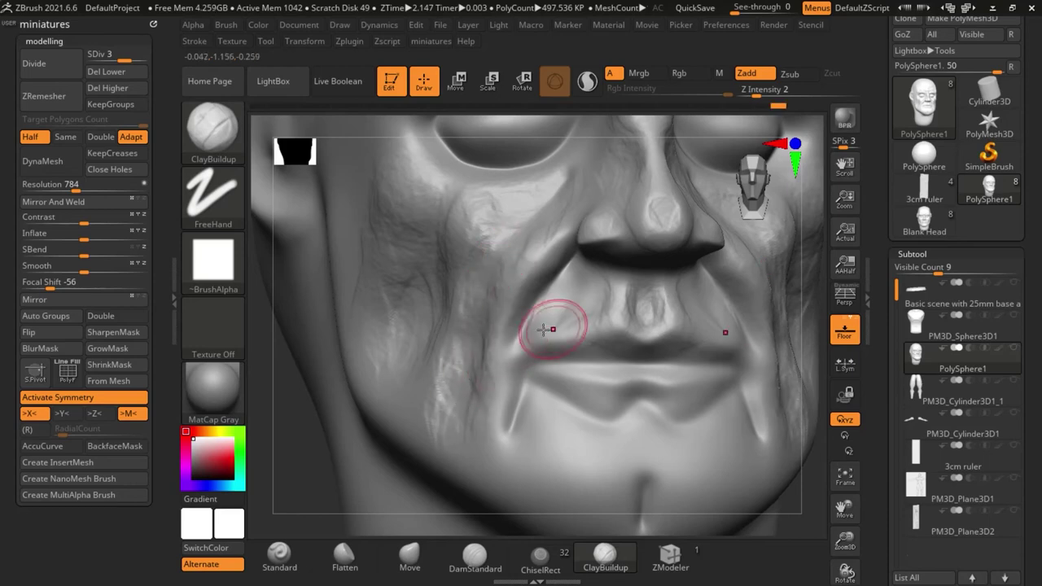
{"action": "right_click_drag", "start_coordinate": [453, 341], "coordinate": [407, 398], "text": "ctrl"}
{"action": "right_click_drag", "start_coordinate": [407, 399], "coordinate": [427, 297], "text": "ctrl"}
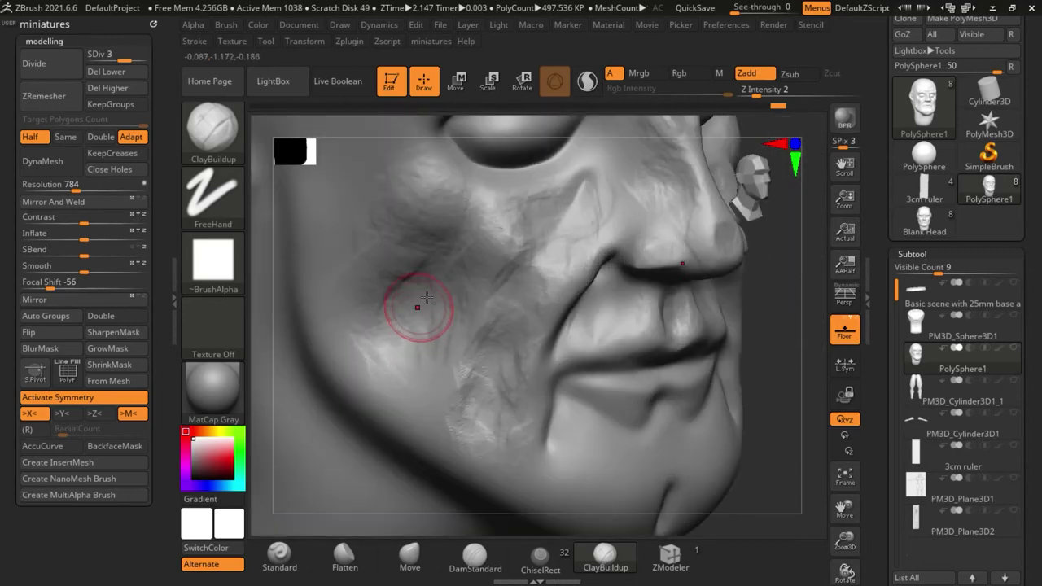
{"action": "left_click_drag", "start_coordinate": [408, 340], "coordinate": [394, 327]}
{"action": "left_click_drag", "start_coordinate": [470, 384], "coordinate": [475, 351]}
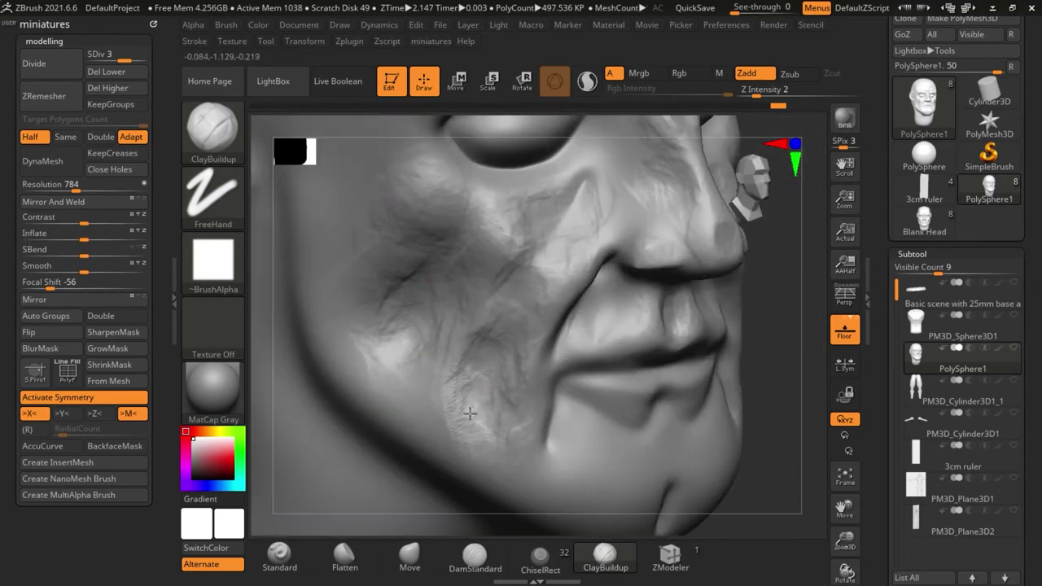
Build up rough skin texture below the lower lip and down onto the chin
{"action": "mouse_move", "coordinate": [511, 285]}
{"action": "right_mouse_down", "text": "ctrl"}
{"action": "mouse_move", "coordinate": [542, 305]}
{"action": "mouse_move", "coordinate": [493, 335]}
{"action": "mouse_move", "coordinate": [604, 326]}
{"action": "mouse_move", "coordinate": [547, 332]}
{"action": "mouse_move", "coordinate": [564, 337]}
{"action": "mouse_move", "coordinate": [556, 353]}
{"action": "right_mouse_up", "text": "ctrl"}
{"action": "mouse_move", "coordinate": [555, 354]}
{"action": "left_mouse_down"}
{"action": "mouse_move", "coordinate": [565, 274]}
{"action": "mouse_move", "coordinate": [525, 344]}
{"action": "mouse_move", "coordinate": [512, 348]}
{"action": "left_mouse_up"}
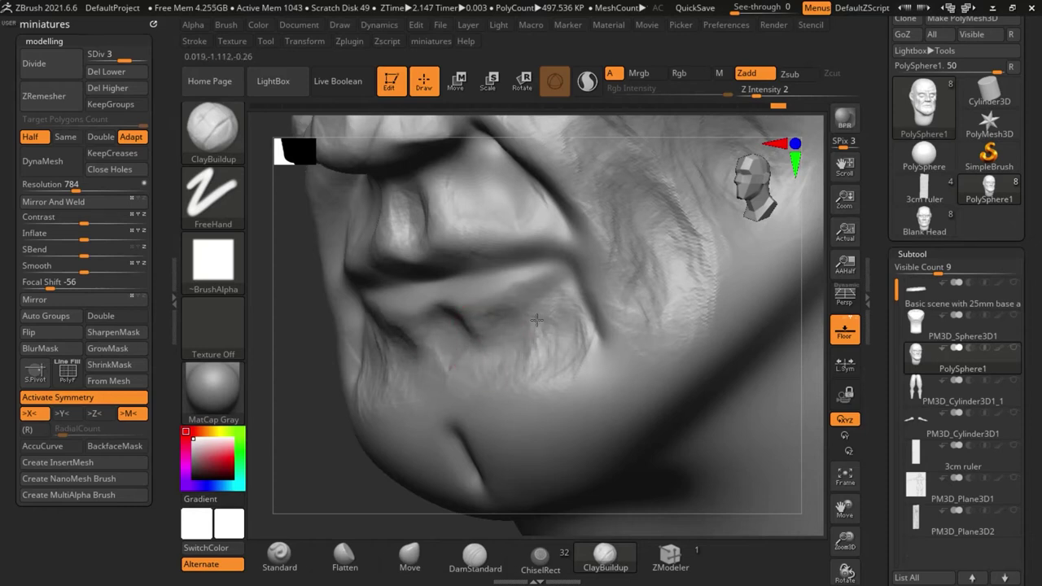
{"action": "left_click_drag", "start_coordinate": [505, 369], "coordinate": [521, 375]}
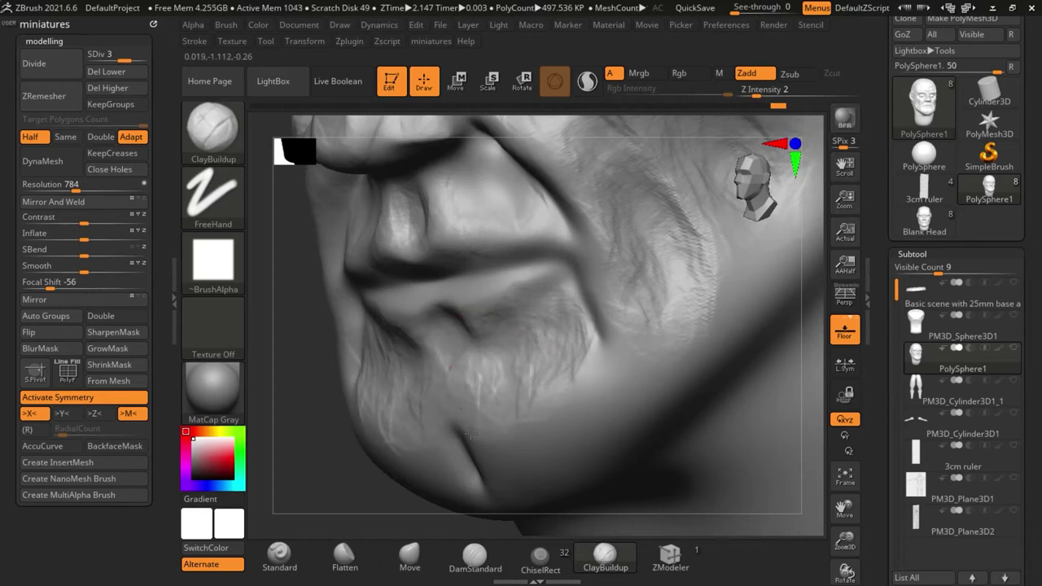
{"action": "mouse_move", "coordinate": [470, 433]}
{"action": "left_mouse_down"}
{"action": "mouse_move", "coordinate": [456, 438]}
{"action": "mouse_move", "coordinate": [480, 386]}
{"action": "mouse_move", "coordinate": [494, 395]}
{"action": "left_mouse_up"}
Define the jawline and chin edge with ClayBuildup strokes along the jaw and the underside beside the neck
{"action": "mouse_move", "coordinate": [493, 396]}
{"action": "right_mouse_down", "text": "ctrl"}
{"action": "mouse_move", "coordinate": [449, 418]}
{"action": "mouse_move", "coordinate": [521, 411]}
{"action": "mouse_move", "coordinate": [488, 366]}
{"action": "mouse_move", "coordinate": [508, 419]}
{"action": "mouse_move", "coordinate": [537, 358]}
{"action": "right_mouse_up", "text": "ctrl"}
{"action": "right_click_drag", "start_coordinate": [537, 358], "coordinate": [448, 370]}
{"action": "right_click_drag", "start_coordinate": [640, 379], "coordinate": [635, 415], "text": "ctrl"}
{"action": "left_click_drag", "start_coordinate": [623, 416], "coordinate": [572, 443]}
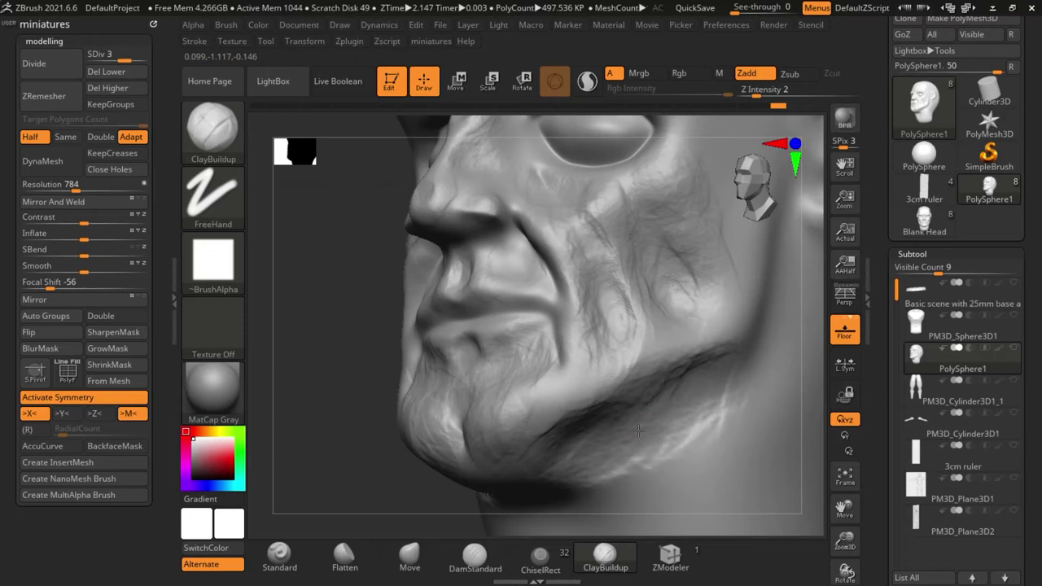
{"action": "left_click_drag", "start_coordinate": [638, 430], "coordinate": [628, 430]}
{"action": "key", "text": "s"}
{"action": "left_click_drag", "start_coordinate": [554, 416], "coordinate": [536, 411]}
{"action": "key", "text": "s"}
{"action": "key", "text": "s"}
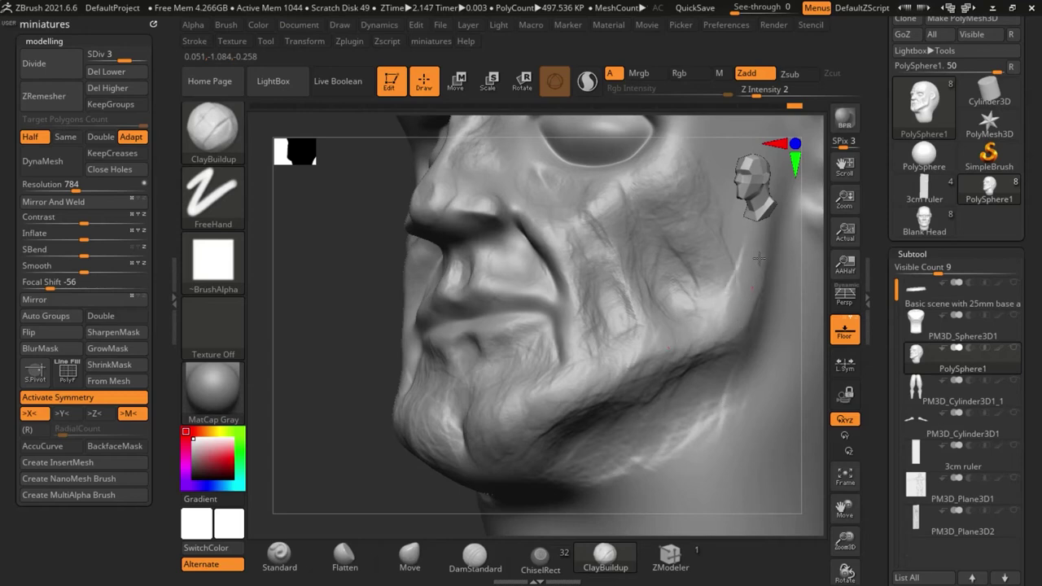
Carve the groove beneath and beside the cheekbone deeper by subtracting with ClayBuildup
{"action": "right_click_drag", "start_coordinate": [744, 234], "coordinate": [529, 370], "text": "ctrl"}
{"action": "right_click_drag", "start_coordinate": [529, 370], "coordinate": [423, 458]}
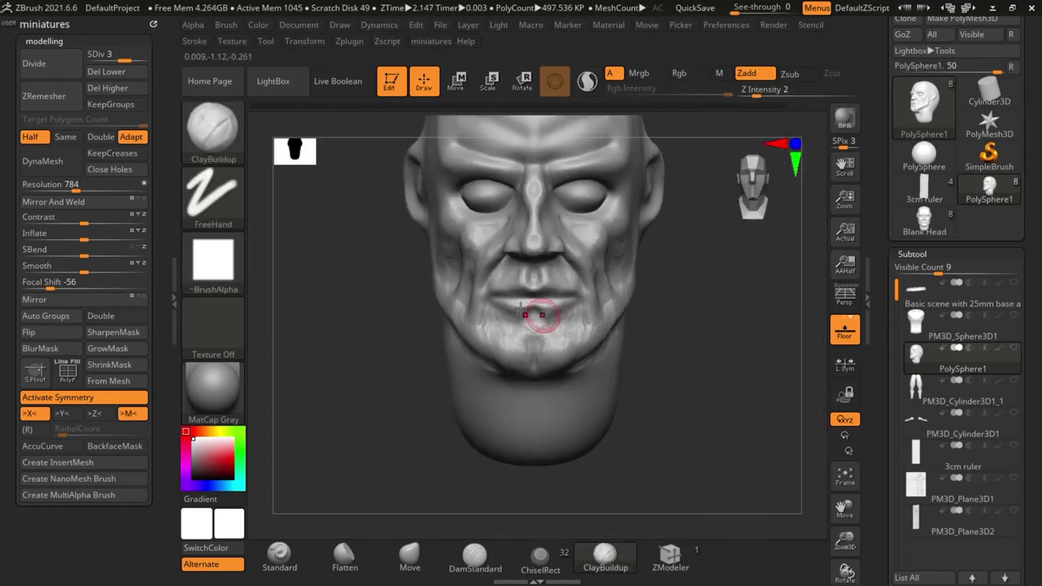
{"action": "right_click_drag", "start_coordinate": [521, 309], "coordinate": [376, 311], "text": "ctrl"}
{"action": "scroll", "coordinate": [418, 345], "scroll_direction": "down", "scroll_amount": 5}
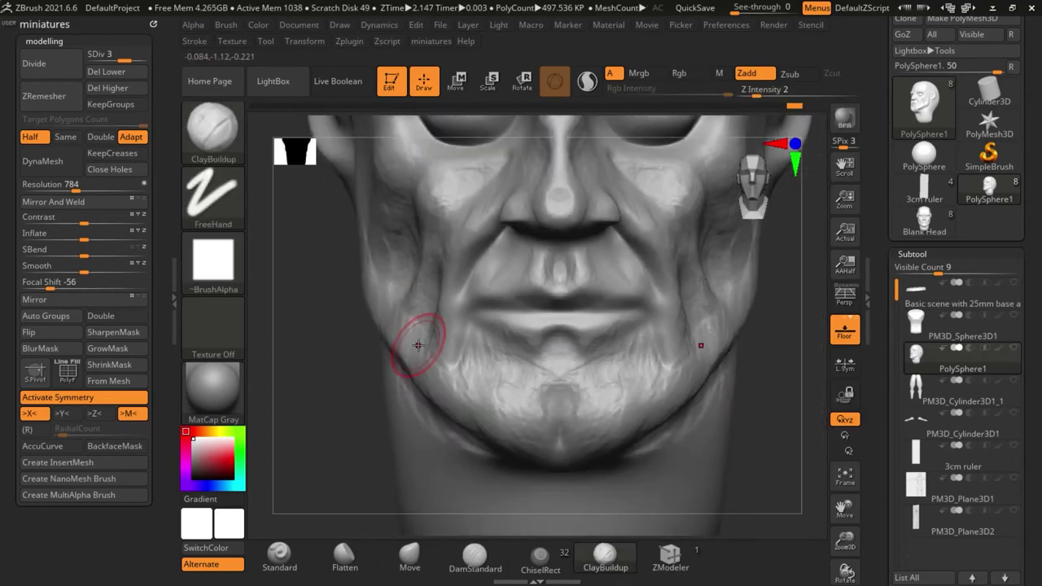
{"action": "scroll", "coordinate": [419, 262], "scroll_direction": "up", "scroll_amount": 5}
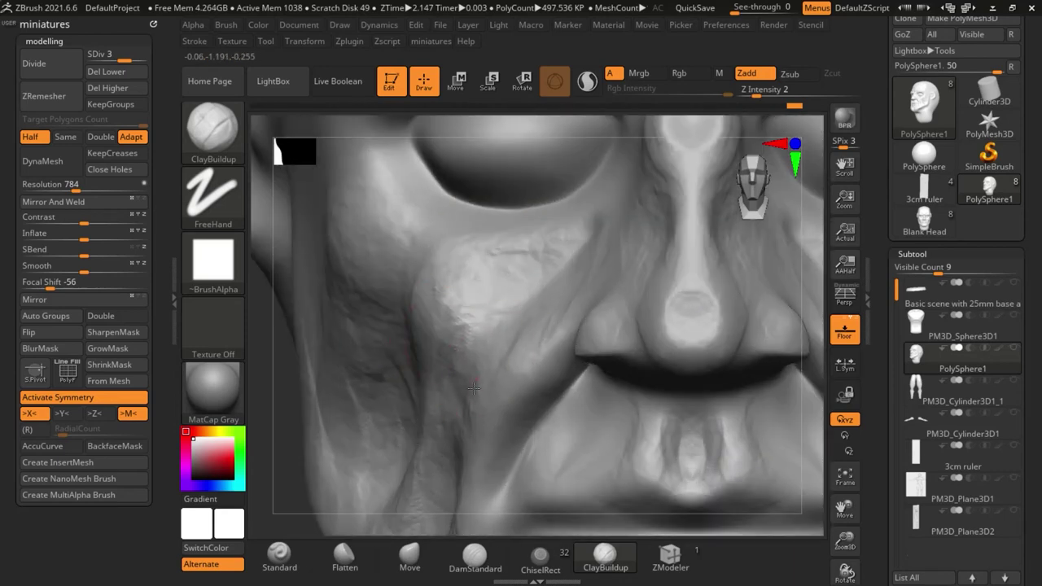
{"action": "left_click_drag", "start_coordinate": [479, 375], "coordinate": [416, 324], "text": "alt"}
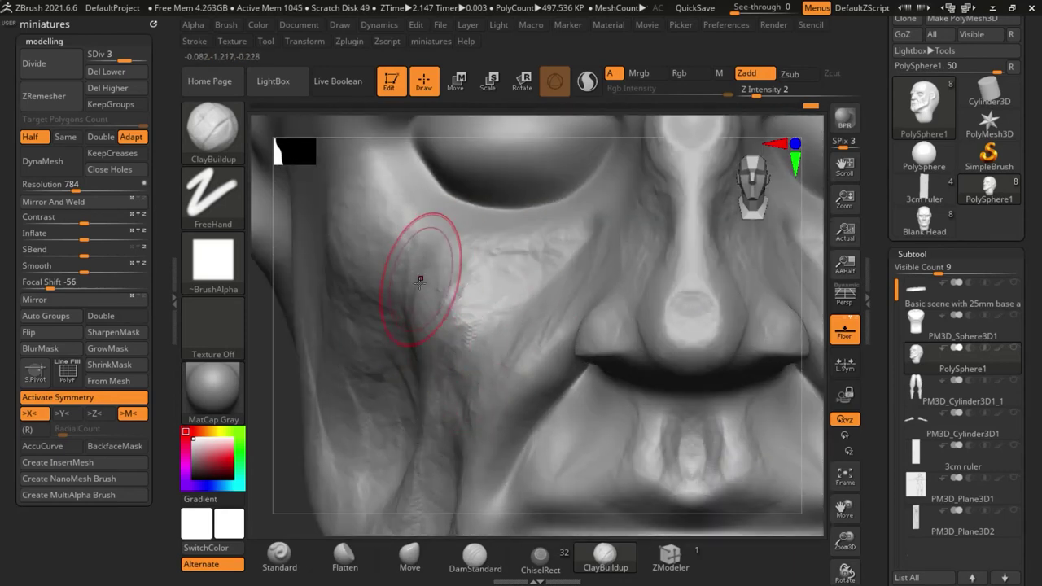
Inspect the head's proportions and facial planes from the side and the front
{"action": "scroll", "coordinate": [419, 285], "scroll_direction": "down", "scroll_amount": 8}
{"action": "mouse_move", "coordinate": [592, 358]}
{"action": "left_mouse_down"}
{"action": "mouse_move", "coordinate": [633, 377]}
{"action": "mouse_move", "coordinate": [511, 357]}
{"action": "mouse_move", "coordinate": [511, 327]}
{"action": "left_mouse_up"}
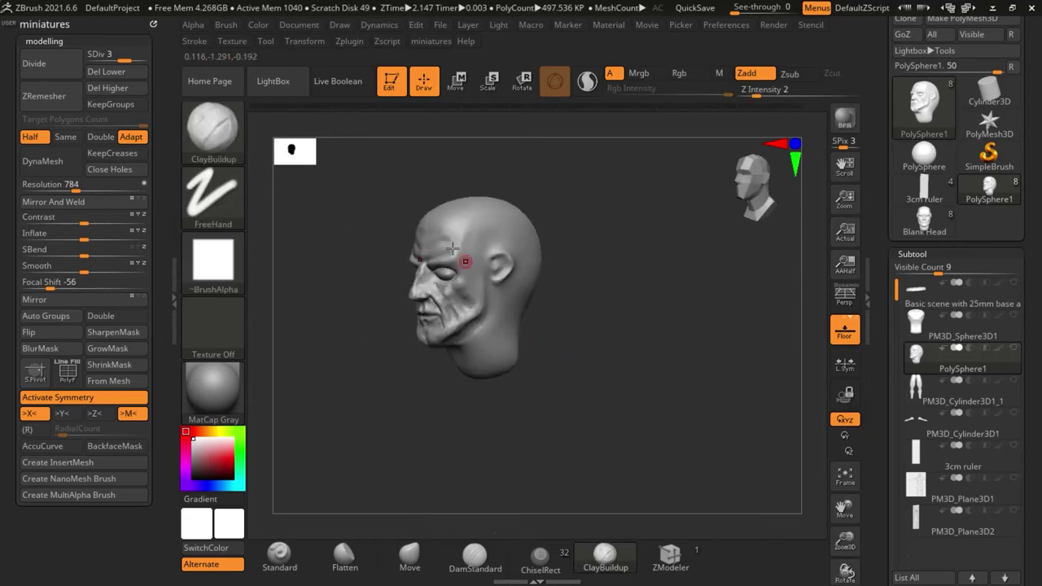
{"action": "scroll", "coordinate": [466, 261], "scroll_direction": "up", "scroll_amount": 8}
{"action": "scroll", "coordinate": [490, 286], "scroll_direction": "down", "scroll_amount": 6}
{"action": "left_click_drag", "start_coordinate": [347, 312], "coordinate": [394, 317]}
{"action": "mouse_move", "coordinate": [689, 421]}
{"action": "left_mouse_down"}
{"action": "mouse_move", "coordinate": [658, 429]}
{"action": "mouse_move", "coordinate": [672, 405]}
{"action": "left_mouse_up"}
{"action": "scroll", "coordinate": [542, 389], "scroll_direction": "up", "scroll_amount": 8}
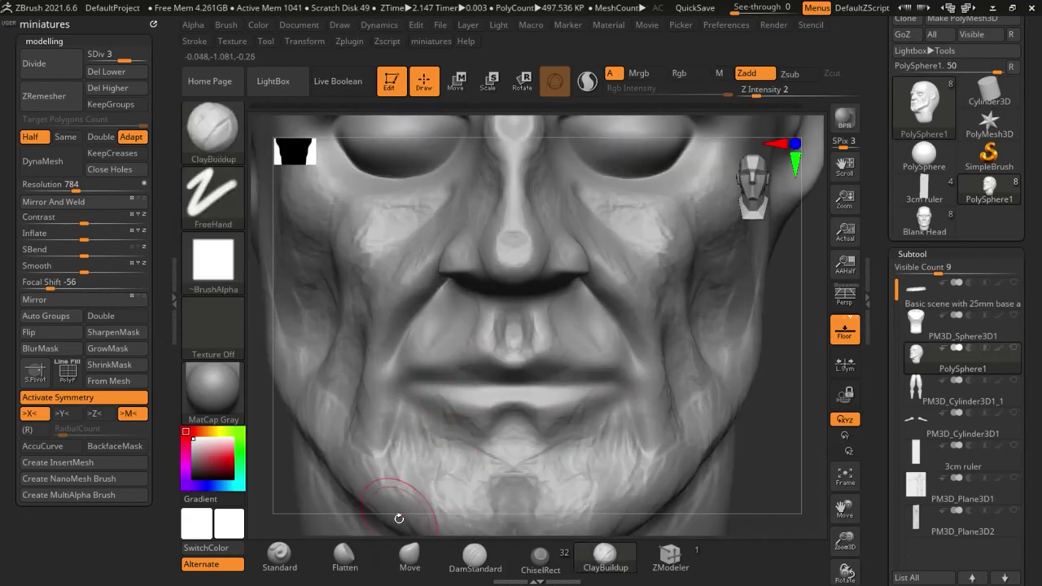
Carve a sharper, deeper line between the lips from corner to centre using DamStandard with a smaller draw size
{"action": "left_click", "coordinate": [475, 557]}
{"action": "scroll", "coordinate": [423, 384], "scroll_direction": "up", "scroll_amount": 5}
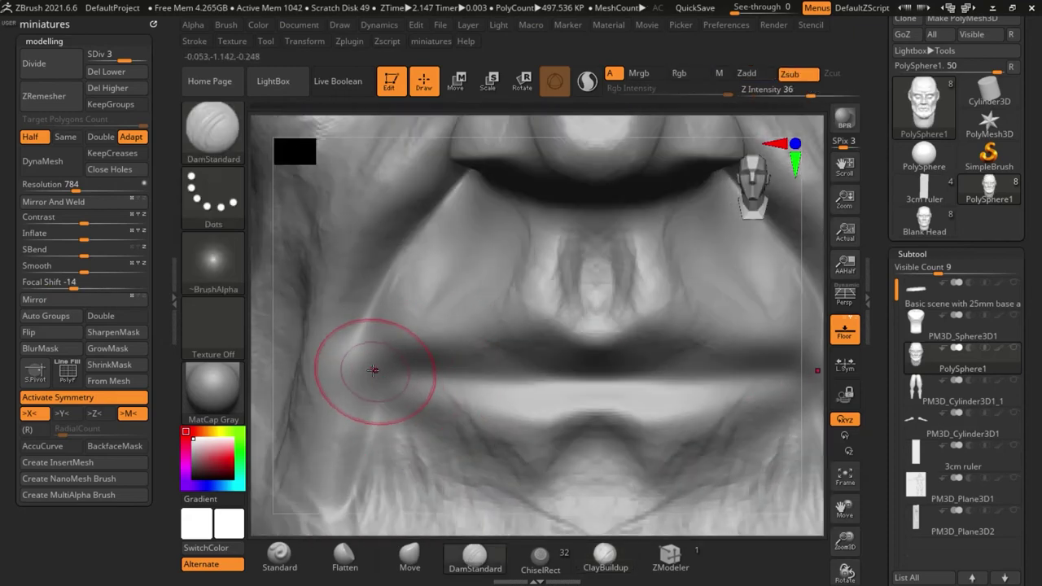
{"action": "left_click_drag", "start_coordinate": [373, 370], "coordinate": [418, 364]}
{"action": "left_click_drag", "start_coordinate": [528, 381], "coordinate": [591, 373]}
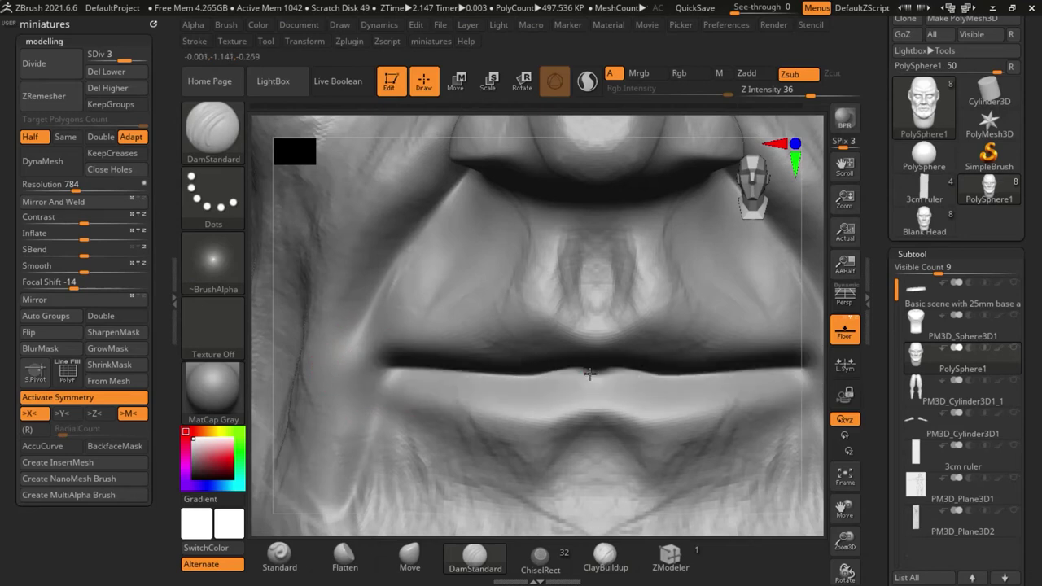
{"action": "key", "text": "ctrl+z"}
{"action": "key", "text": "s"}
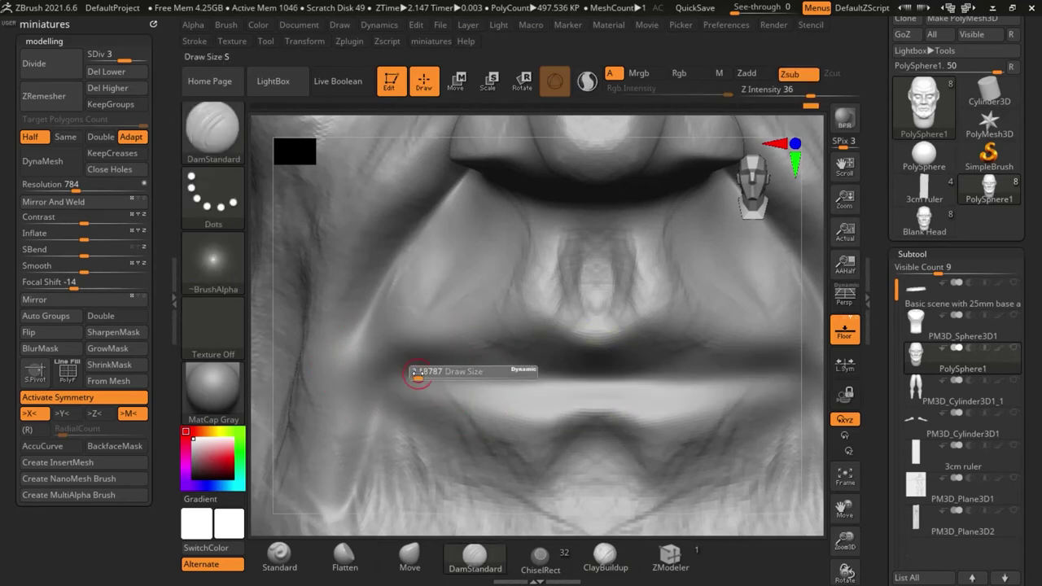
{"action": "key", "text": "s"}
{"action": "left_click_drag", "start_coordinate": [394, 368], "coordinate": [651, 375]}
{"action": "key", "text": "ctrl+z"}
{"action": "left_click_drag", "start_coordinate": [385, 375], "coordinate": [586, 382]}
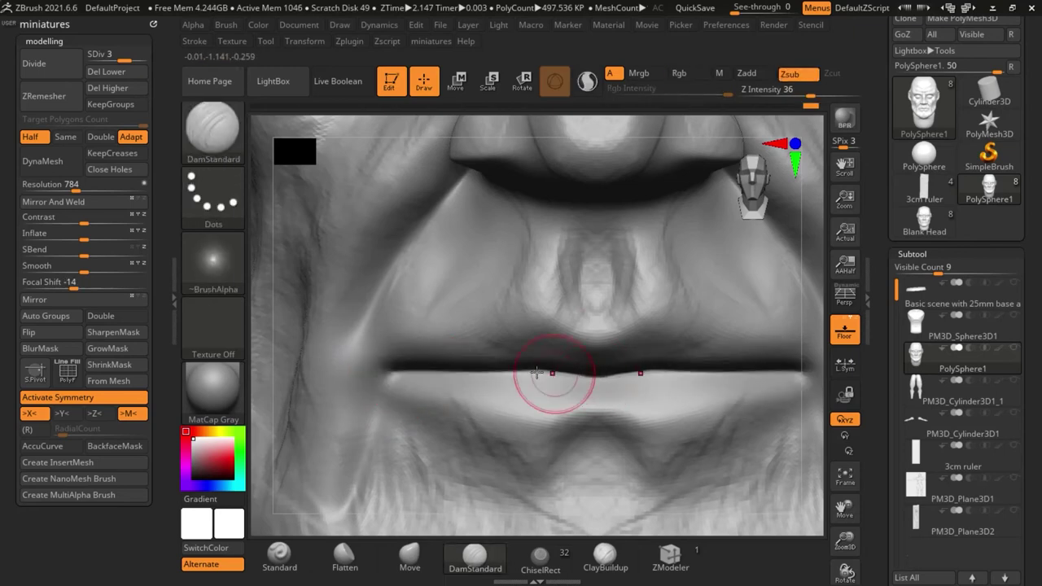
Examine the whole face with its mouth line from the front and at an angle
{"action": "scroll", "coordinate": [524, 372], "scroll_direction": "down", "scroll_amount": 5}
{"action": "scroll", "coordinate": [524, 373], "scroll_direction": "down", "scroll_amount": 6}
{"action": "left_click_drag", "start_coordinate": [676, 376], "coordinate": [652, 374]}
{"action": "scroll", "coordinate": [541, 313], "scroll_direction": "up", "scroll_amount": 5}
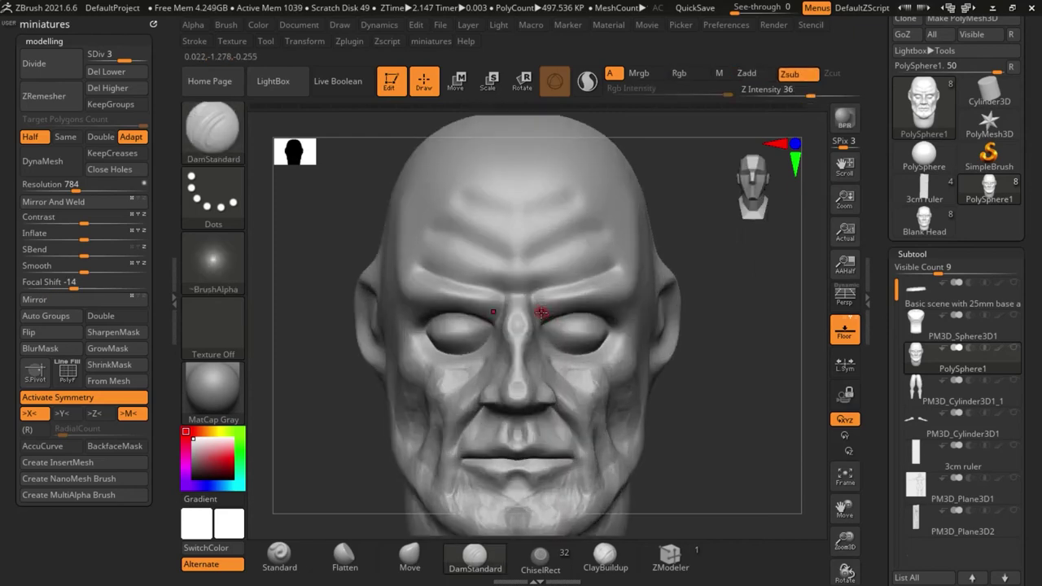
{"action": "scroll", "coordinate": [541, 312], "scroll_direction": "down", "scroll_amount": 5}
{"action": "mouse_move", "coordinate": [724, 387]}
{"action": "left_mouse_down"}
{"action": "mouse_move", "coordinate": [762, 391]}
{"action": "mouse_move", "coordinate": [644, 395]}
{"action": "left_mouse_up"}
Reshape the profile of the chin and the underside of the jaw with the Move brush
{"action": "scroll", "coordinate": [512, 401], "scroll_direction": "up", "scroll_amount": 5}
{"action": "mouse_move", "coordinate": [464, 433]}
{"action": "left_mouse_down"}
{"action": "mouse_move", "coordinate": [504, 472]}
{"action": "mouse_move", "coordinate": [500, 444]}
{"action": "mouse_move", "coordinate": [513, 434]}
{"action": "mouse_move", "coordinate": [468, 441]}
{"action": "mouse_move", "coordinate": [519, 421]}
{"action": "mouse_move", "coordinate": [466, 418]}
{"action": "left_mouse_up"}
{"action": "left_click", "coordinate": [410, 560]}
{"action": "key", "text": "s"}
{"action": "scroll", "coordinate": [476, 408], "scroll_direction": "down", "scroll_amount": 5}
{"action": "scroll", "coordinate": [518, 420], "scroll_direction": "up", "scroll_amount": 5}
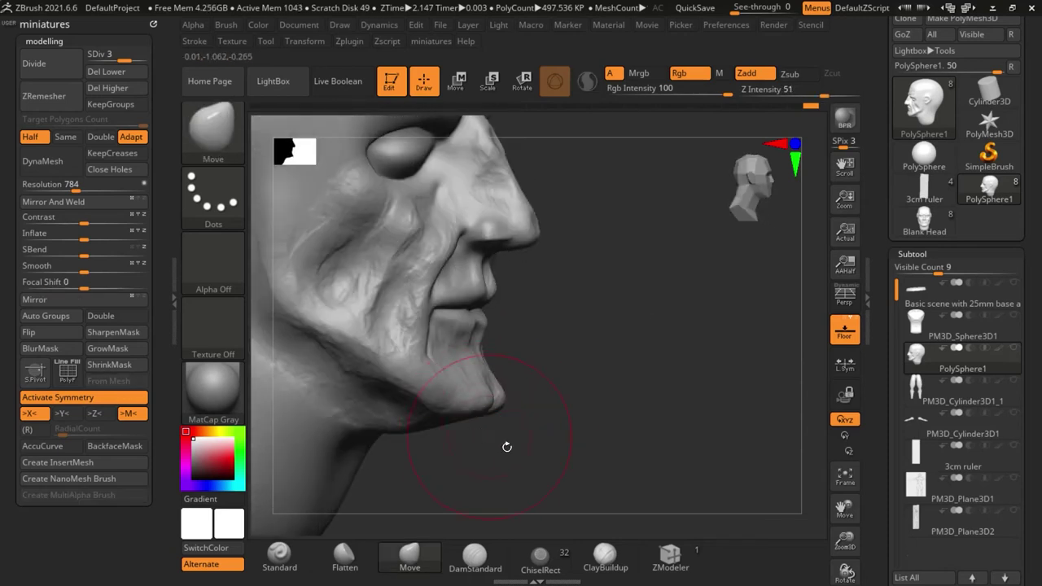
{"action": "left_click_drag", "start_coordinate": [506, 447], "coordinate": [490, 440]}
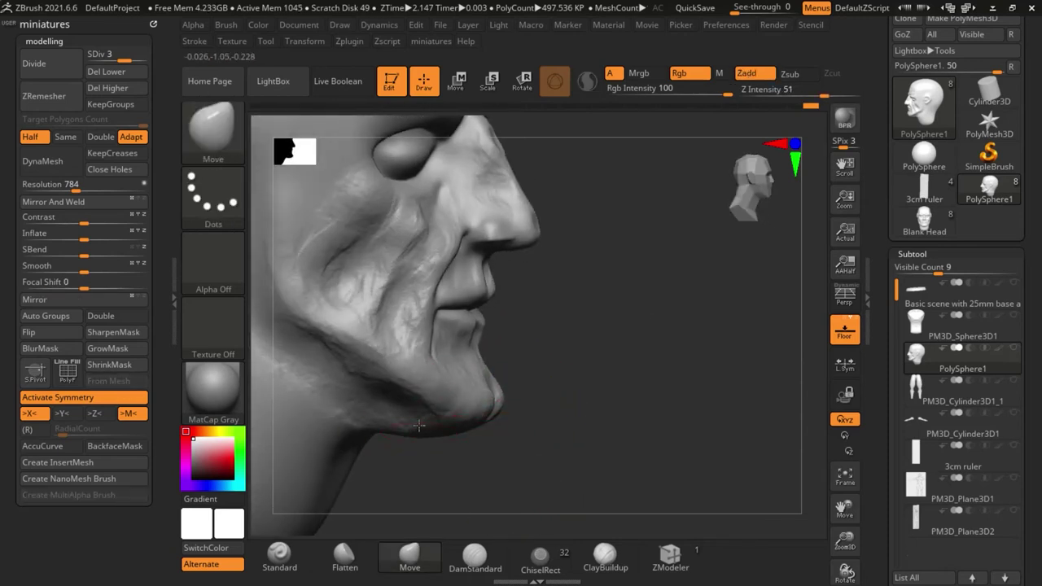
{"action": "left_click_drag", "start_coordinate": [420, 427], "coordinate": [403, 417]}
{"action": "mouse_move", "coordinate": [562, 476]}
{"action": "left_mouse_down", "text": "alt"}
{"action": "mouse_move", "coordinate": [592, 468]}
{"action": "mouse_move", "coordinate": [444, 493]}
{"action": "left_mouse_up", "text": "alt"}
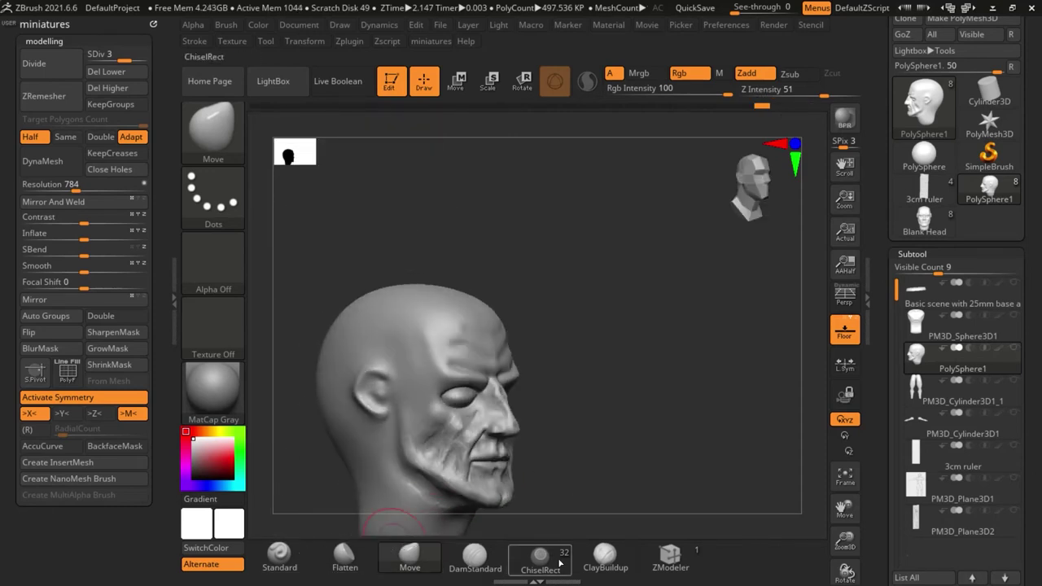
Build up subtle skin texture across the upper cheek and temple using ClayBuildup with Z Intensity 1
{"action": "left_click", "coordinate": [592, 564]}
{"action": "mouse_move", "coordinate": [591, 440]}
{"action": "left_mouse_down", "text": "alt"}
{"action": "mouse_move", "coordinate": [630, 391]}
{"action": "mouse_move", "coordinate": [491, 380]}
{"action": "mouse_move", "coordinate": [445, 292]}
{"action": "mouse_move", "coordinate": [441, 340]}
{"action": "mouse_move", "coordinate": [490, 309]}
{"action": "mouse_move", "coordinate": [456, 355]}
{"action": "left_mouse_up", "text": "alt"}
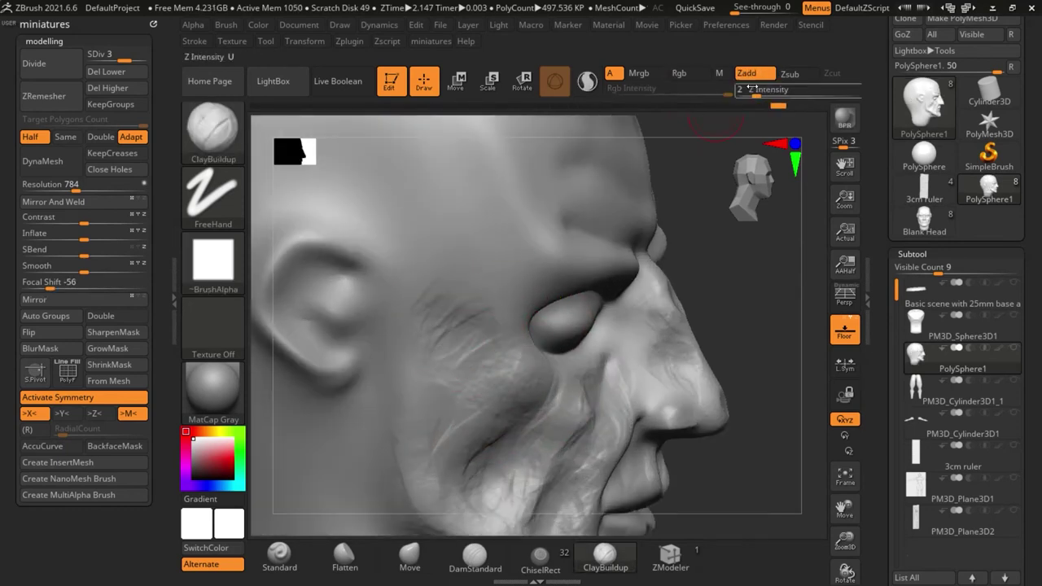
{"action": "left_click_drag", "start_coordinate": [750, 90], "coordinate": [736, 90]}
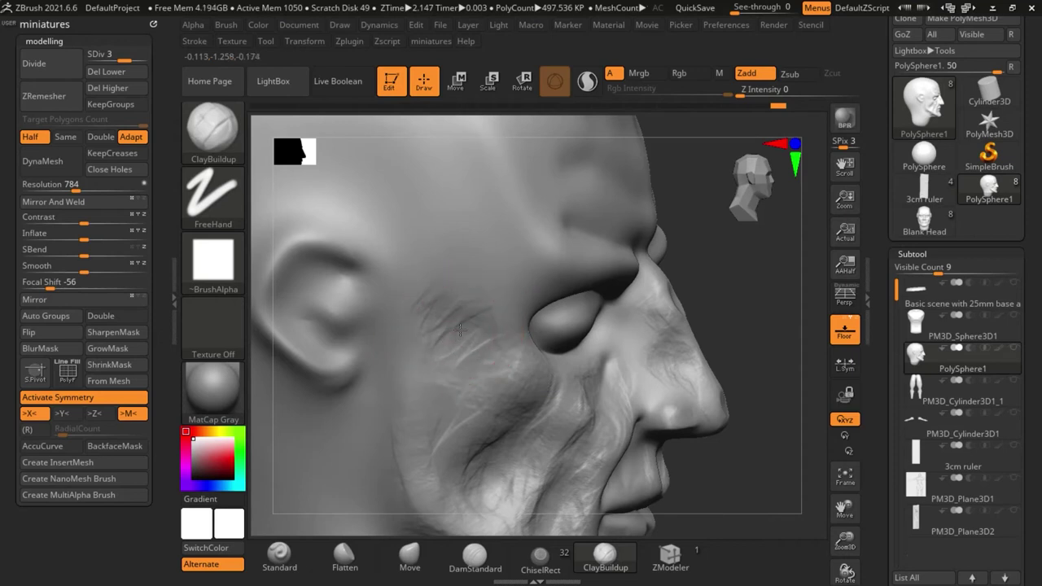
{"action": "left_click", "coordinate": [744, 90]}
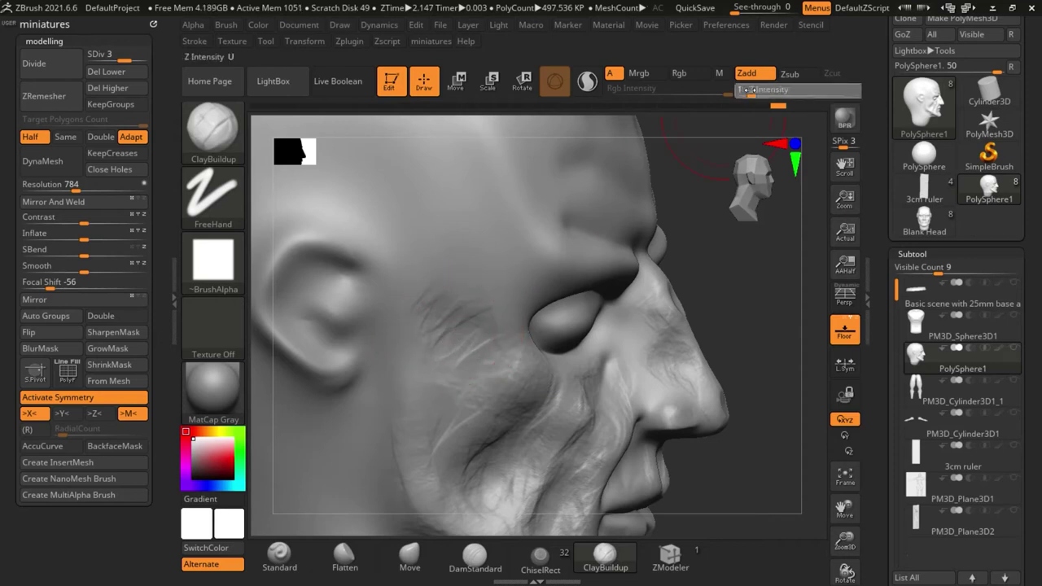
{"action": "key", "text": "Return"}
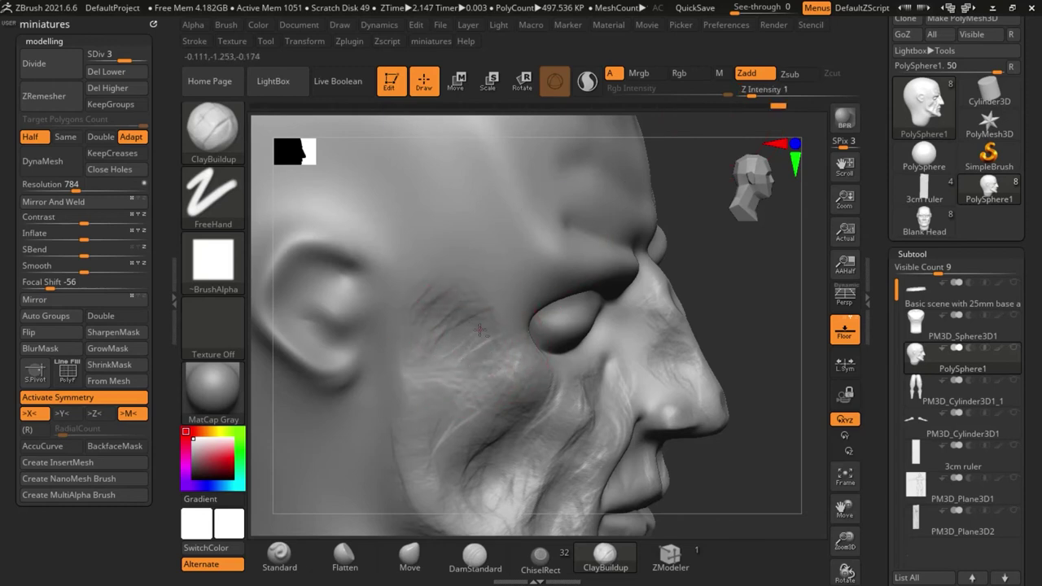
{"action": "left_click_drag", "start_coordinate": [479, 329], "coordinate": [506, 320]}
{"action": "mouse_move", "coordinate": [497, 212]}
{"action": "left_mouse_down"}
{"action": "mouse_move", "coordinate": [493, 222]}
{"action": "mouse_move", "coordinate": [454, 163]}
{"action": "left_mouse_up"}
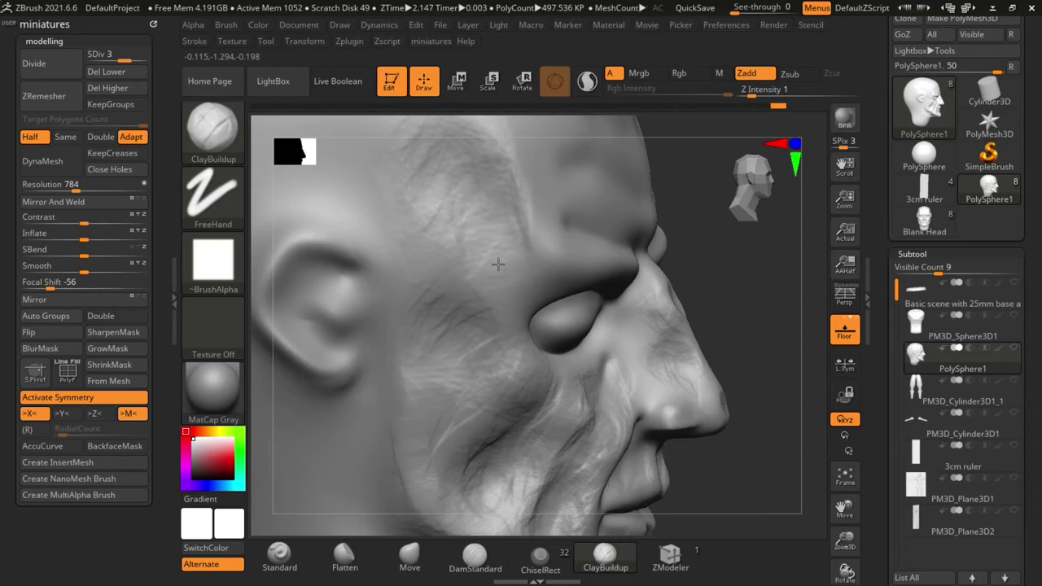
{"action": "mouse_move", "coordinate": [498, 265]}
{"action": "left_mouse_down"}
{"action": "mouse_move", "coordinate": [452, 214]}
{"action": "mouse_move", "coordinate": [476, 189]}
{"action": "left_mouse_up"}
Adjust the ClayBuildup draw size and texture the forehead above the brow with light strokes
{"action": "mouse_move", "coordinate": [692, 284]}
{"action": "left_mouse_down", "text": "alt"}
{"action": "mouse_move", "coordinate": [621, 326]}
{"action": "mouse_move", "coordinate": [590, 301]}
{"action": "left_mouse_up", "text": "alt"}
{"action": "mouse_move", "coordinate": [558, 268]}
{"action": "right_mouse_down", "text": "ctrl"}
{"action": "mouse_move", "coordinate": [495, 211]}
{"action": "mouse_move", "coordinate": [540, 220]}
{"action": "right_mouse_up", "text": "ctrl"}
{"action": "key", "text": "s"}
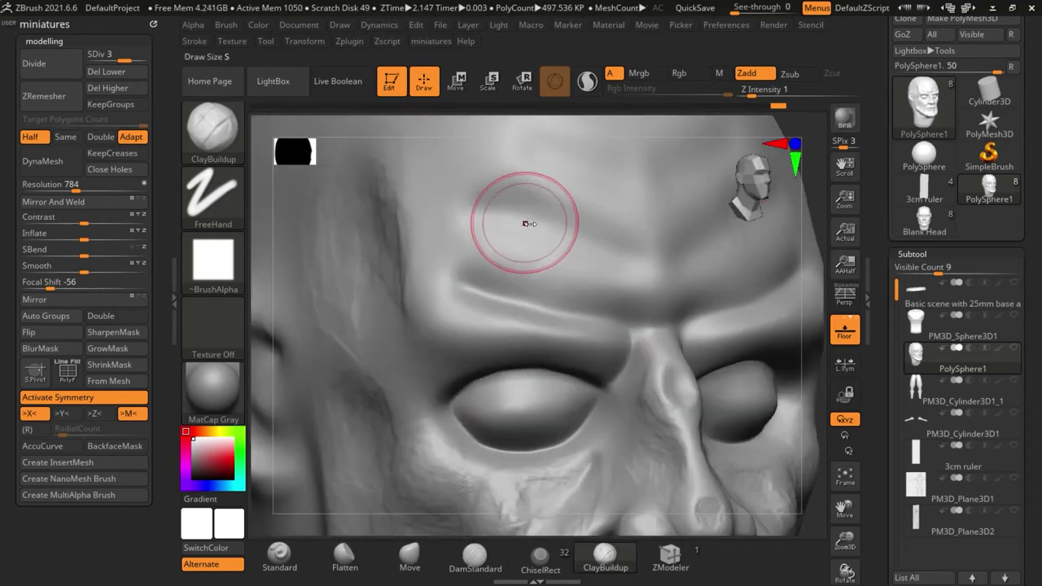
{"action": "mouse_move", "coordinate": [526, 223]}
{"action": "left_mouse_down"}
{"action": "mouse_move", "coordinate": [526, 200]}
{"action": "mouse_move", "coordinate": [579, 211]}
{"action": "mouse_move", "coordinate": [528, 197]}
{"action": "mouse_move", "coordinate": [520, 209]}
{"action": "left_mouse_up"}
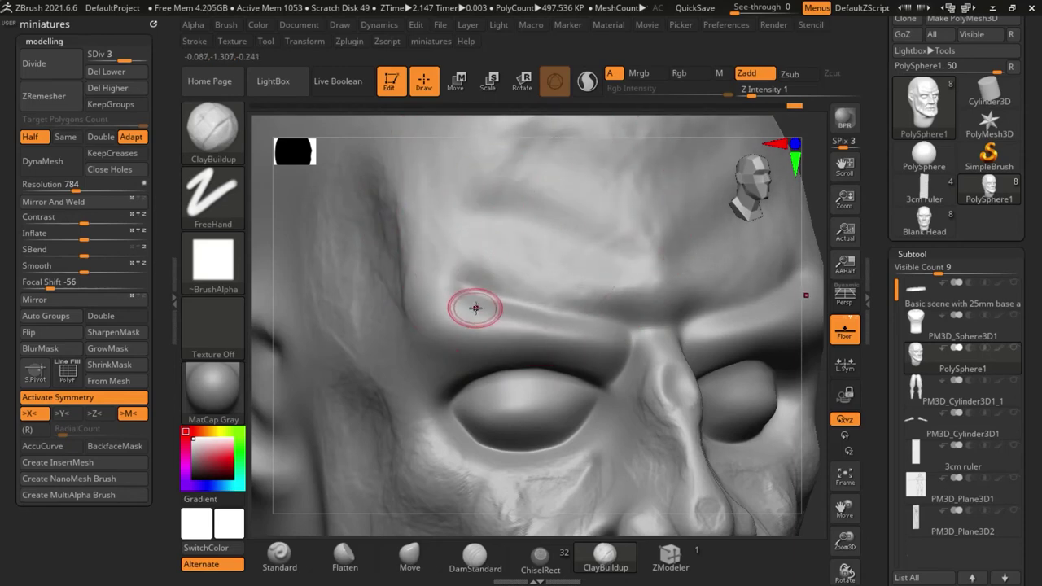
Add fine skin folds around the outer end of the brow and the outer corner of the eye
{"action": "right_click_drag", "start_coordinate": [474, 307], "coordinate": [495, 317], "text": "ctrl"}
{"action": "left_click_drag", "start_coordinate": [494, 319], "coordinate": [417, 377]}
{"action": "left_click_drag", "start_coordinate": [491, 328], "coordinate": [451, 403]}
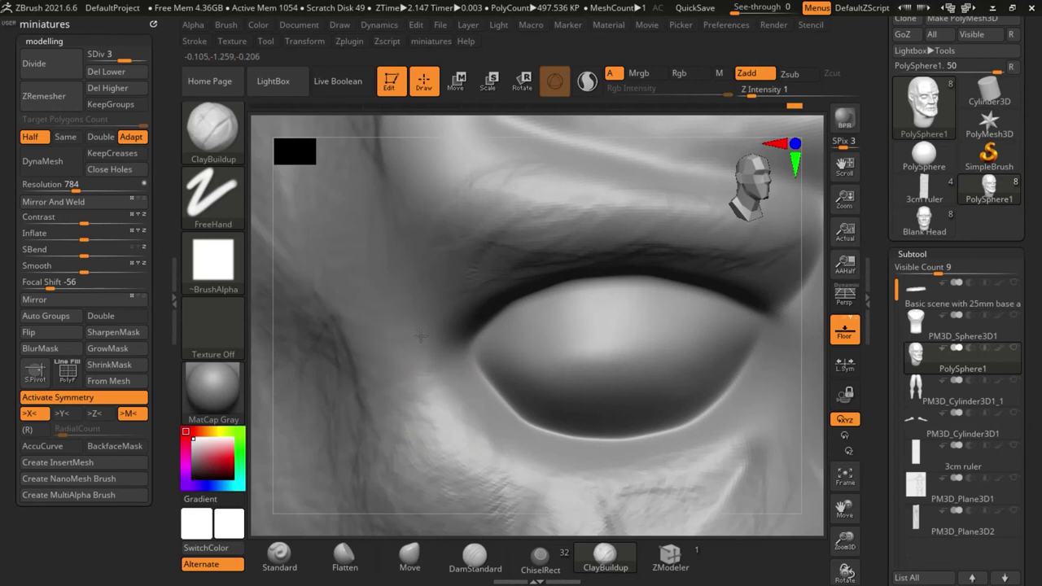
{"action": "left_click_drag", "start_coordinate": [439, 321], "coordinate": [423, 288]}
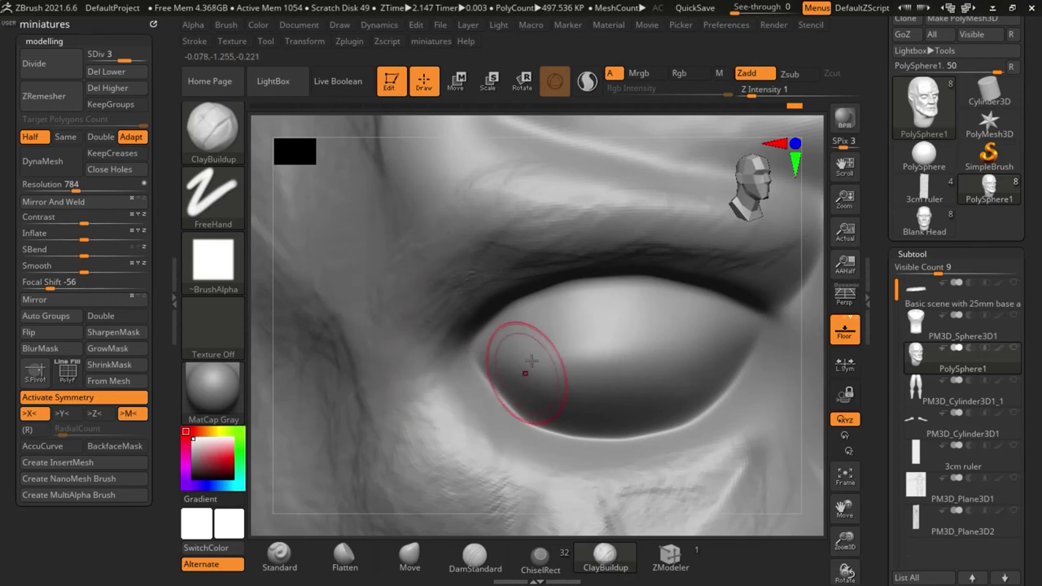
Texture the brow ridge above the eye with light ClayBuildup strokes from its inner end outward
{"action": "right_click_drag", "start_coordinate": [644, 336], "coordinate": [333, 261], "text": "ctrl"}
{"action": "left_click_drag", "start_coordinate": [630, 326], "coordinate": [520, 331]}
{"action": "right_click_drag", "start_coordinate": [500, 325], "coordinate": [455, 310], "text": "ctrl"}
{"action": "left_click_drag", "start_coordinate": [647, 411], "coordinate": [720, 403]}
{"action": "right_click_drag", "start_coordinate": [497, 301], "coordinate": [497, 326], "text": "ctrl"}
{"action": "left_click_drag", "start_coordinate": [580, 363], "coordinate": [631, 358]}
{"action": "right_click_drag", "start_coordinate": [496, 313], "coordinate": [399, 284], "text": "ctrl"}
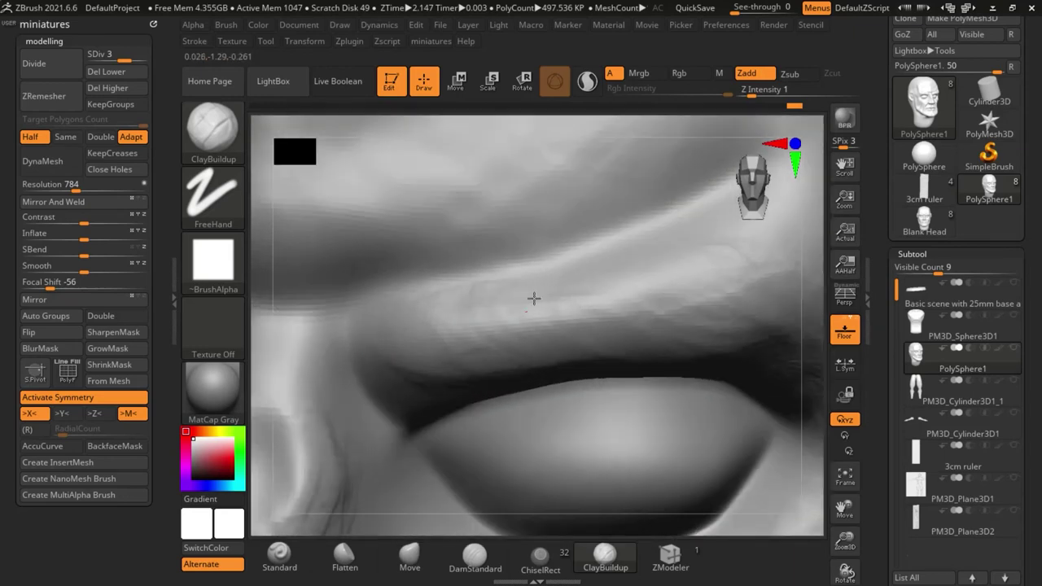
{"action": "left_click_drag", "start_coordinate": [533, 262], "coordinate": [654, 216]}
{"action": "left_click_drag", "start_coordinate": [651, 305], "coordinate": [689, 258]}
{"action": "left_click_drag", "start_coordinate": [757, 259], "coordinate": [812, 195]}
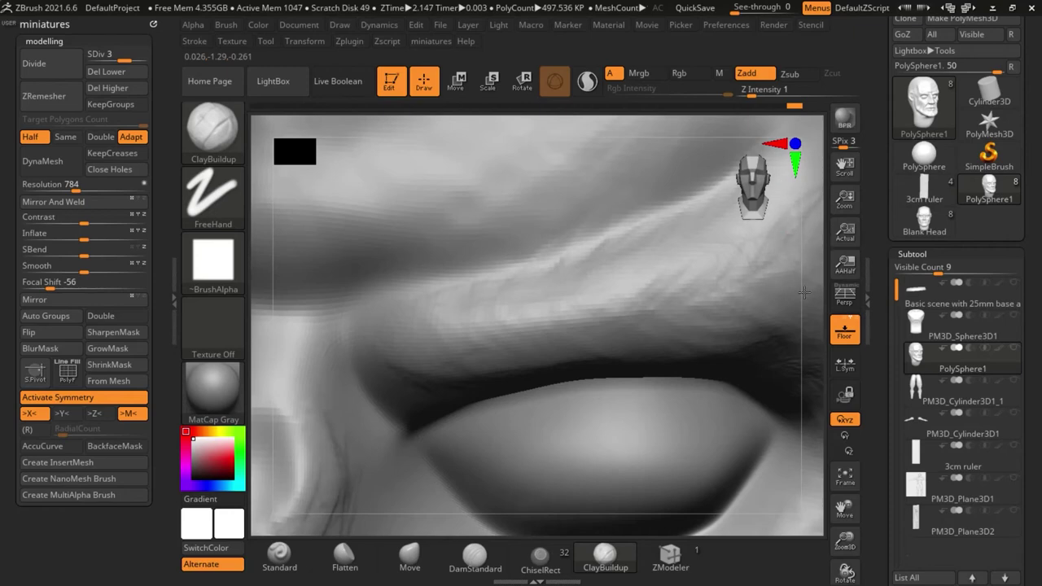
Add light ClayBuildup strokes to the skin below the eye and beside the nose
{"action": "right_click_drag", "start_coordinate": [624, 240], "coordinate": [677, 312], "text": "ctrl"}
{"action": "left_click_drag", "start_coordinate": [795, 397], "coordinate": [724, 392]}
{"action": "right_click_drag", "start_coordinate": [648, 348], "coordinate": [516, 259], "text": "ctrl"}
{"action": "mouse_move", "coordinate": [486, 211]}
{"action": "left_mouse_down"}
{"action": "mouse_move", "coordinate": [556, 304]}
{"action": "mouse_move", "coordinate": [733, 263]}
{"action": "mouse_move", "coordinate": [760, 228]}
{"action": "left_mouse_up"}
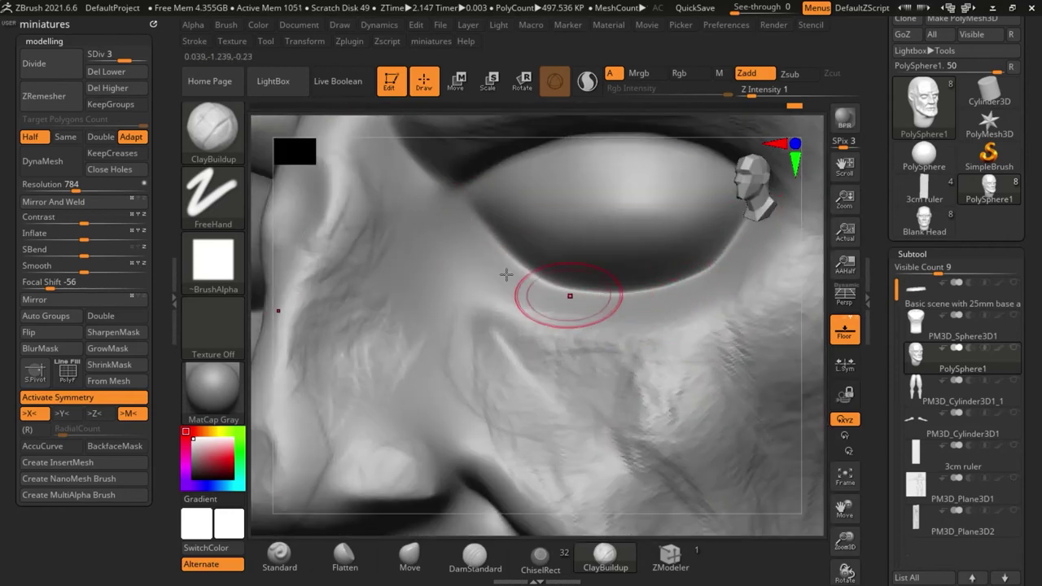
{"action": "mouse_move", "coordinate": [470, 229]}
{"action": "left_mouse_down"}
{"action": "mouse_move", "coordinate": [520, 277]}
{"action": "mouse_move", "coordinate": [651, 301]}
{"action": "mouse_move", "coordinate": [714, 203]}
{"action": "left_mouse_up"}
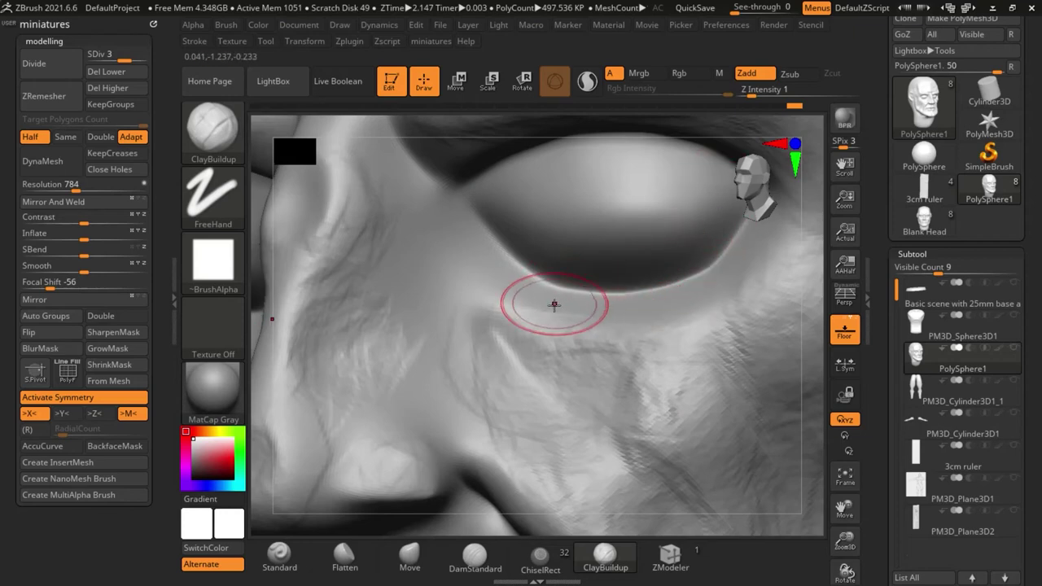
Build up the frown folds between the eyebrows and along the lower forehead with ClayBuildup
{"action": "right_click_drag", "start_coordinate": [554, 304], "coordinate": [629, 367], "text": "ctrl"}
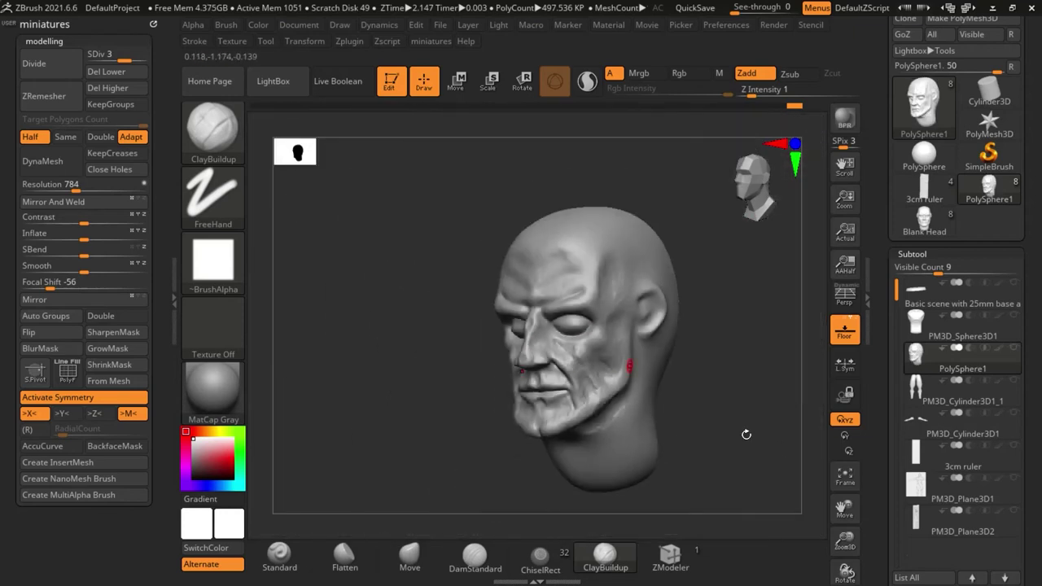
{"action": "left_click_drag", "start_coordinate": [746, 434], "coordinate": [802, 437]}
{"action": "mouse_move", "coordinate": [572, 289]}
{"action": "right_mouse_down", "text": "ctrl"}
{"action": "mouse_move", "coordinate": [562, 307]}
{"action": "mouse_move", "coordinate": [513, 312]}
{"action": "right_mouse_up", "text": "ctrl"}
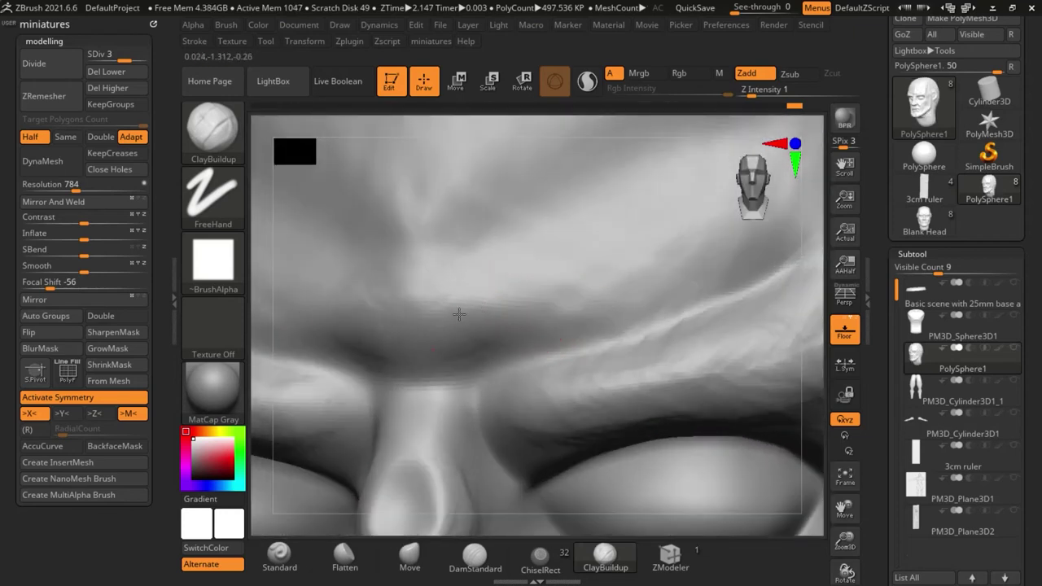
{"action": "mouse_move", "coordinate": [545, 316]}
{"action": "left_mouse_down"}
{"action": "mouse_move", "coordinate": [586, 288]}
{"action": "mouse_move", "coordinate": [616, 307]}
{"action": "mouse_move", "coordinate": [709, 195]}
{"action": "mouse_move", "coordinate": [751, 168]}
{"action": "left_mouse_up"}
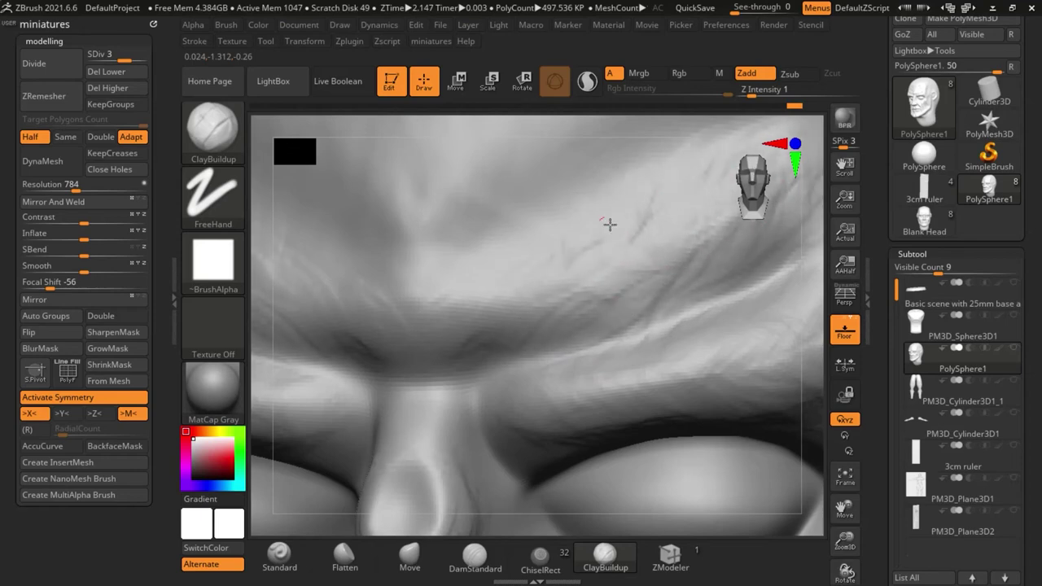
{"action": "mouse_move", "coordinate": [522, 315]}
{"action": "right_mouse_down", "text": "ctrl"}
{"action": "mouse_move", "coordinate": [540, 339]}
{"action": "mouse_move", "coordinate": [532, 314]}
{"action": "mouse_move", "coordinate": [506, 325]}
{"action": "right_mouse_up", "text": "ctrl"}
{"action": "mouse_move", "coordinate": [503, 306]}
{"action": "left_mouse_down"}
{"action": "mouse_move", "coordinate": [499, 333]}
{"action": "mouse_move", "coordinate": [485, 322]}
{"action": "left_mouse_up"}
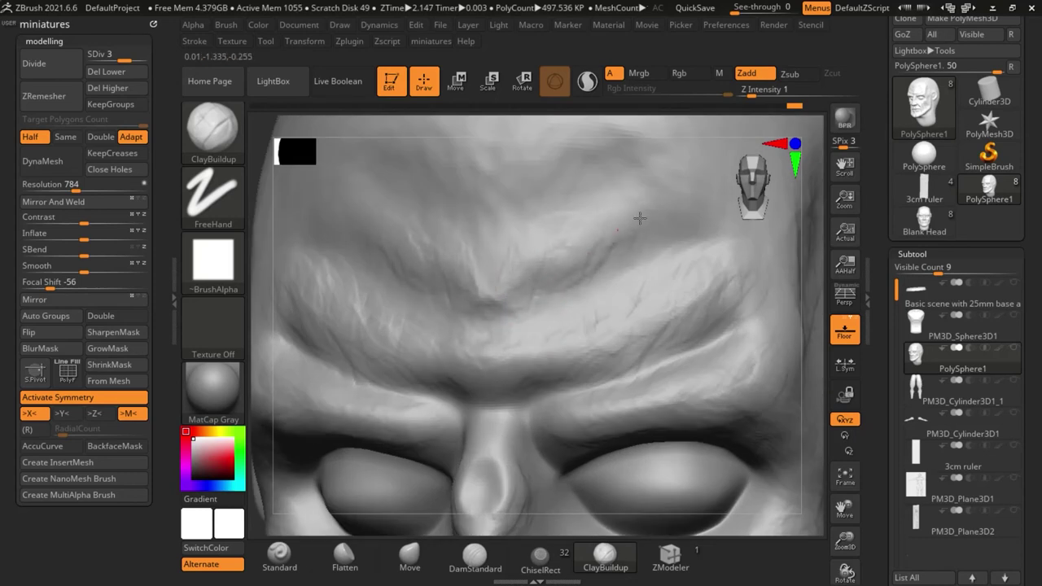
Add wrinkle texture over the upper and side forehead using ClayBuildup with a larger draw size
{"action": "right_click_drag", "start_coordinate": [666, 197], "coordinate": [611, 220], "text": "ctrl"}
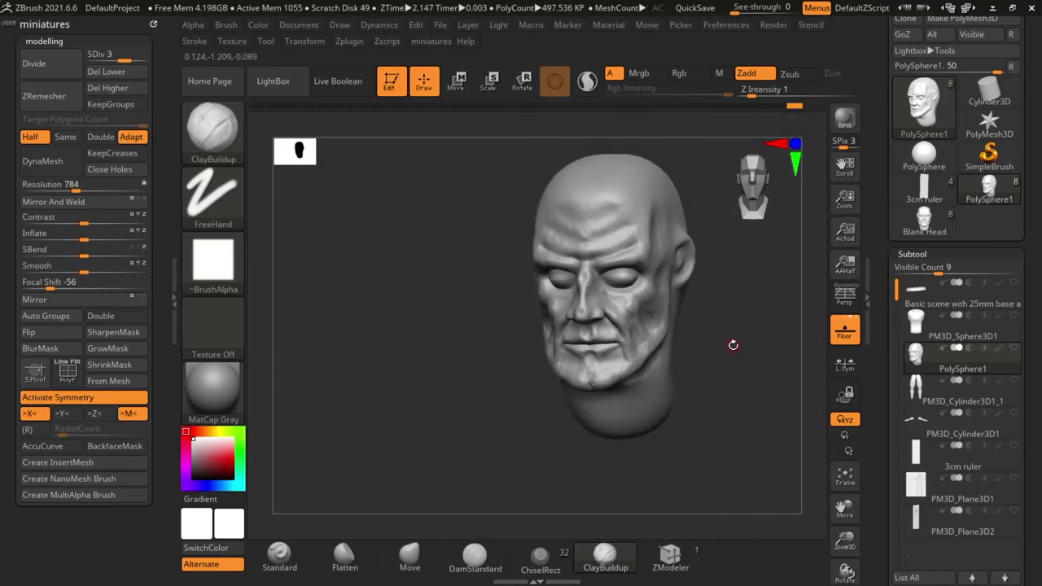
{"action": "mouse_move", "coordinate": [733, 344]}
{"action": "left_mouse_down", "text": "shift"}
{"action": "mouse_move", "coordinate": [749, 333]}
{"action": "mouse_move", "coordinate": [721, 341]}
{"action": "mouse_move", "coordinate": [745, 321]}
{"action": "left_mouse_up", "text": "shift"}
{"action": "mouse_move", "coordinate": [730, 317]}
{"action": "left_mouse_down", "text": "alt"}
{"action": "mouse_move", "coordinate": [721, 366]}
{"action": "mouse_move", "coordinate": [757, 354]}
{"action": "mouse_move", "coordinate": [631, 344]}
{"action": "left_mouse_up", "text": "alt"}
{"action": "right_click_drag", "start_coordinate": [506, 259], "coordinate": [529, 244], "text": "ctrl"}
{"action": "mouse_move", "coordinate": [533, 255]}
{"action": "left_mouse_down"}
{"action": "mouse_move", "coordinate": [542, 269]}
{"action": "mouse_move", "coordinate": [525, 268]}
{"action": "mouse_move", "coordinate": [608, 266]}
{"action": "left_mouse_up"}
{"action": "key", "text": "bracketright"}
{"action": "left_click_drag", "start_coordinate": [594, 207], "coordinate": [520, 228]}
{"action": "left_click_drag", "start_coordinate": [592, 261], "coordinate": [574, 314]}
{"action": "left_click_drag", "start_coordinate": [530, 226], "coordinate": [508, 269]}
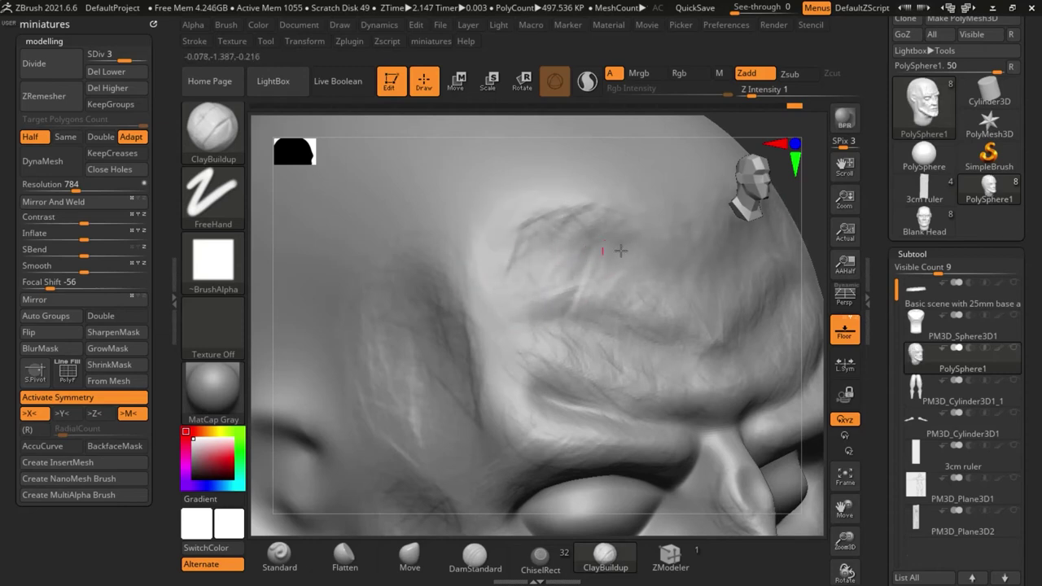
{"action": "right_click_drag", "start_coordinate": [480, 227], "coordinate": [490, 259], "text": "ctrl"}
{"action": "mouse_move", "coordinate": [732, 306]}
{"action": "left_mouse_down"}
{"action": "mouse_move", "coordinate": [650, 326]}
{"action": "mouse_move", "coordinate": [655, 348]}
{"action": "left_mouse_up"}
{"action": "right_click_drag", "start_coordinate": [519, 288], "coordinate": [506, 191], "text": "ctrl"}
Reshape the upper eyelids using the Move brush with AccuCurve enabled, and smooth the fold beside the mouth
{"action": "left_click", "coordinate": [410, 556]}
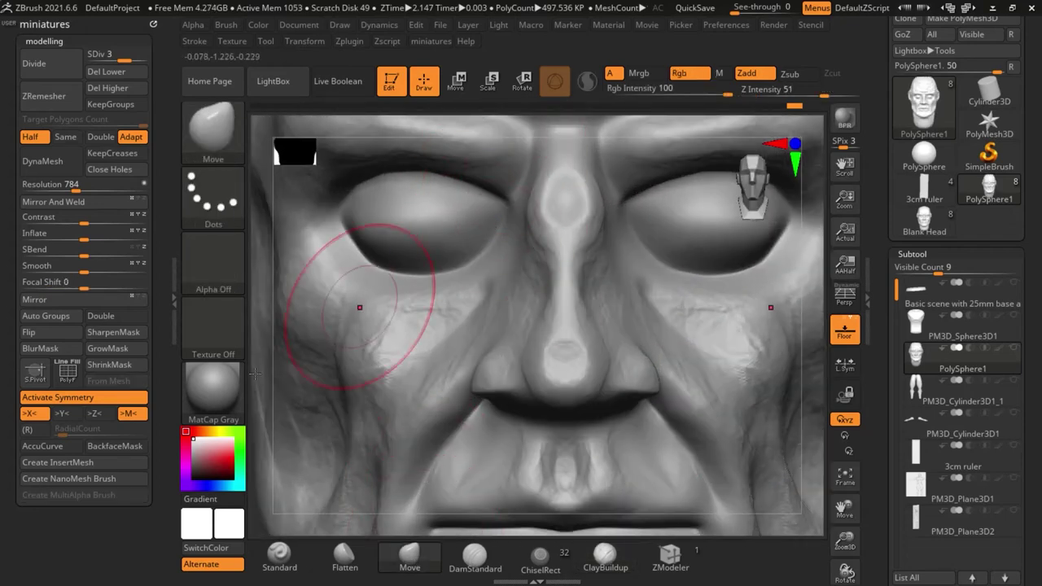
{"action": "left_click", "coordinate": [42, 446]}
{"action": "key", "text": "s"}
{"action": "left_click_drag", "start_coordinate": [486, 205], "coordinate": [501, 227]}
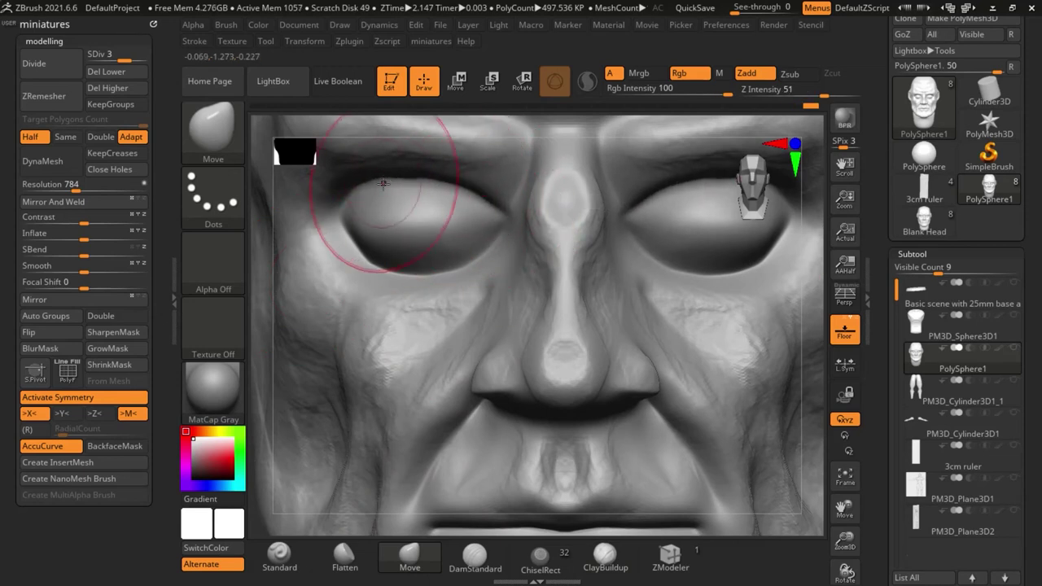
{"action": "scroll", "coordinate": [346, 205], "scroll_direction": "down", "scroll_amount": 8}
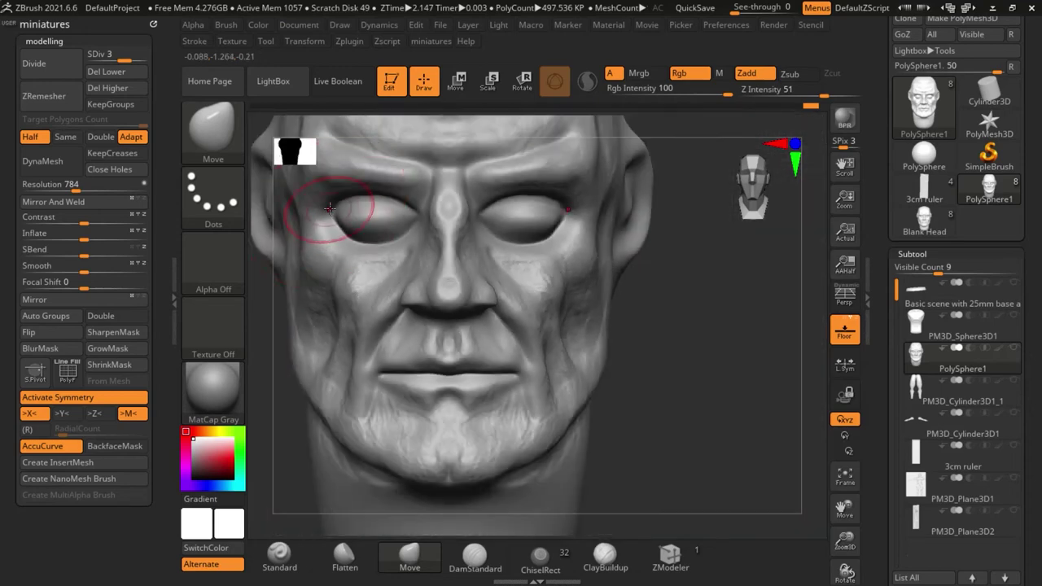
{"action": "left_click_drag", "start_coordinate": [551, 304], "coordinate": [560, 337], "text": "alt"}
{"action": "scroll", "coordinate": [492, 306], "scroll_direction": "up", "scroll_amount": 4}
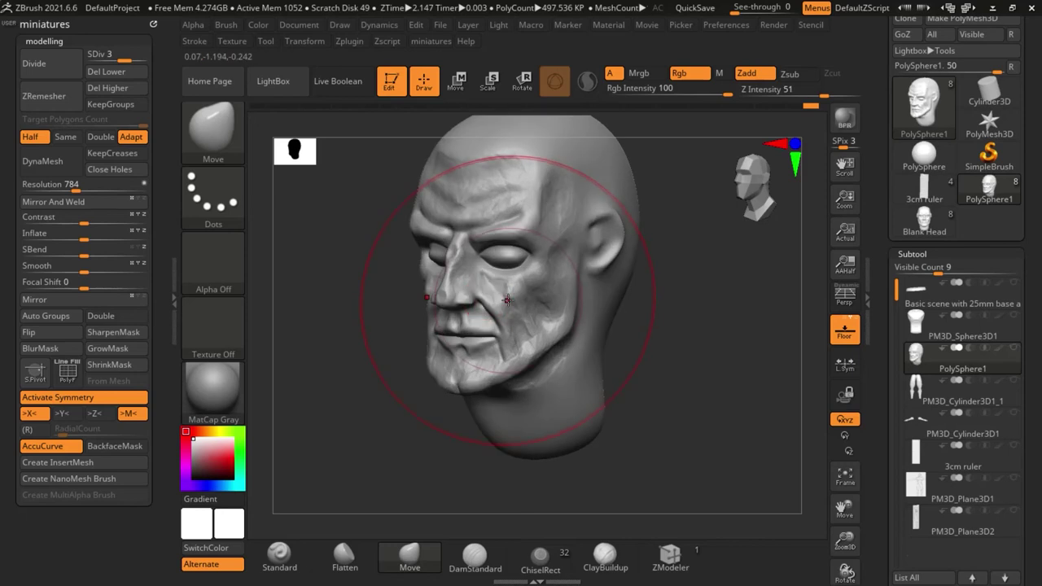
{"action": "left_click_drag", "start_coordinate": [486, 321], "coordinate": [487, 313], "text": "shift"}
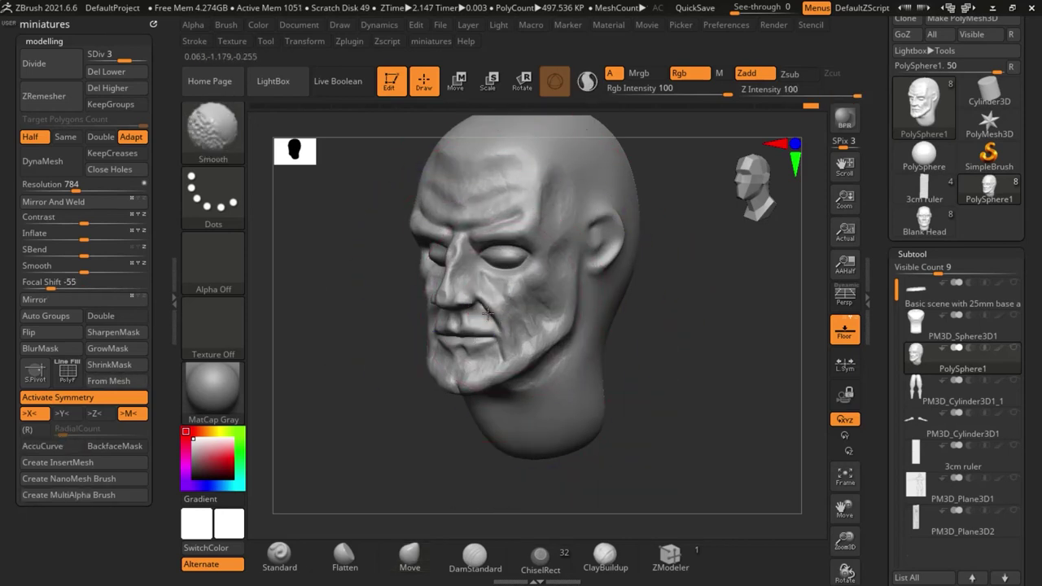
Delete the head's lower subdivision levels and run ZRemesher with the Half and Adapt options
{"action": "left_click_drag", "start_coordinate": [666, 376], "coordinate": [724, 381]}
{"action": "left_click", "coordinate": [108, 72]}
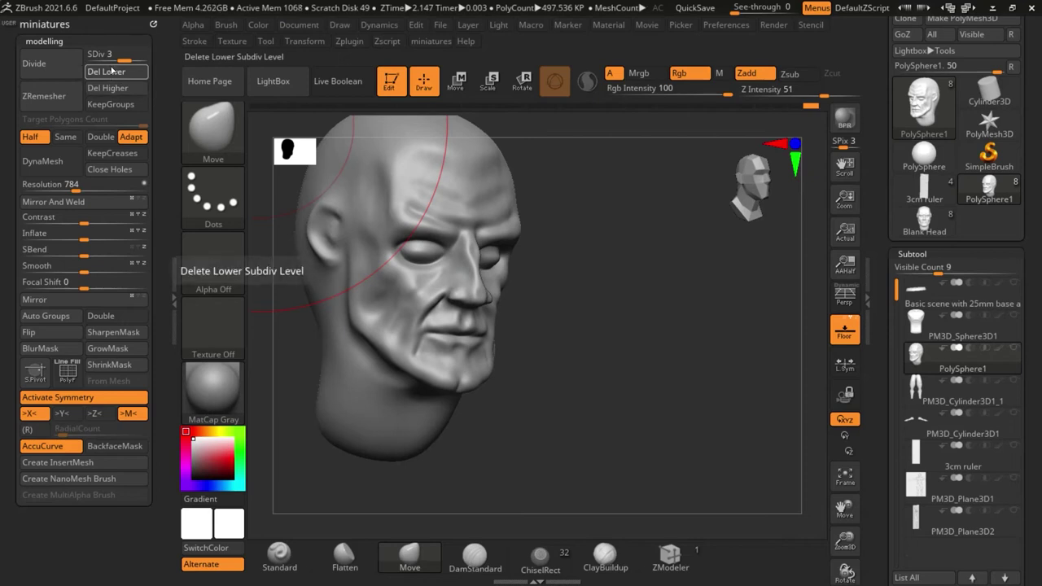
{"action": "left_click", "coordinate": [48, 96]}
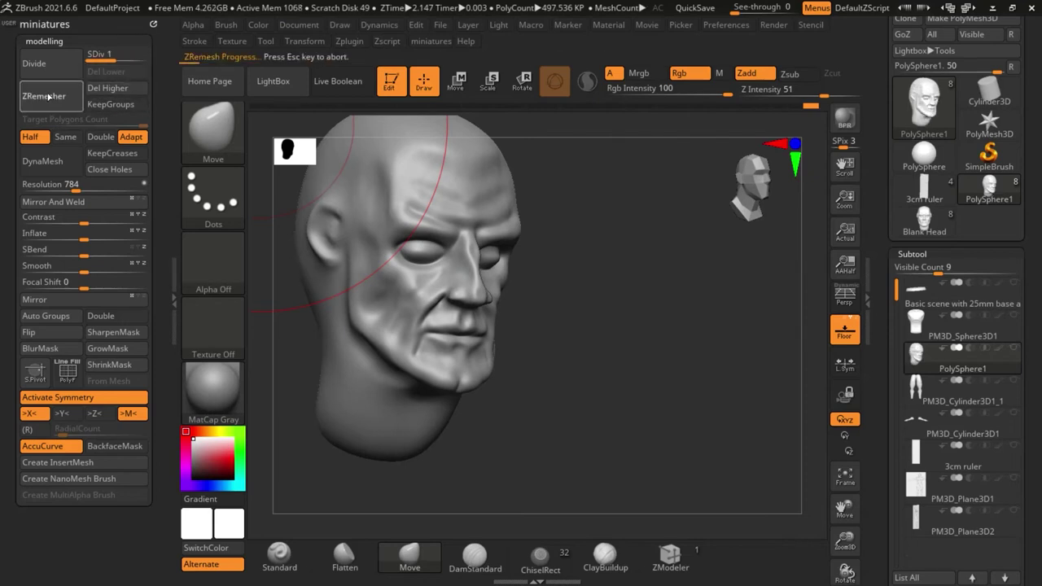
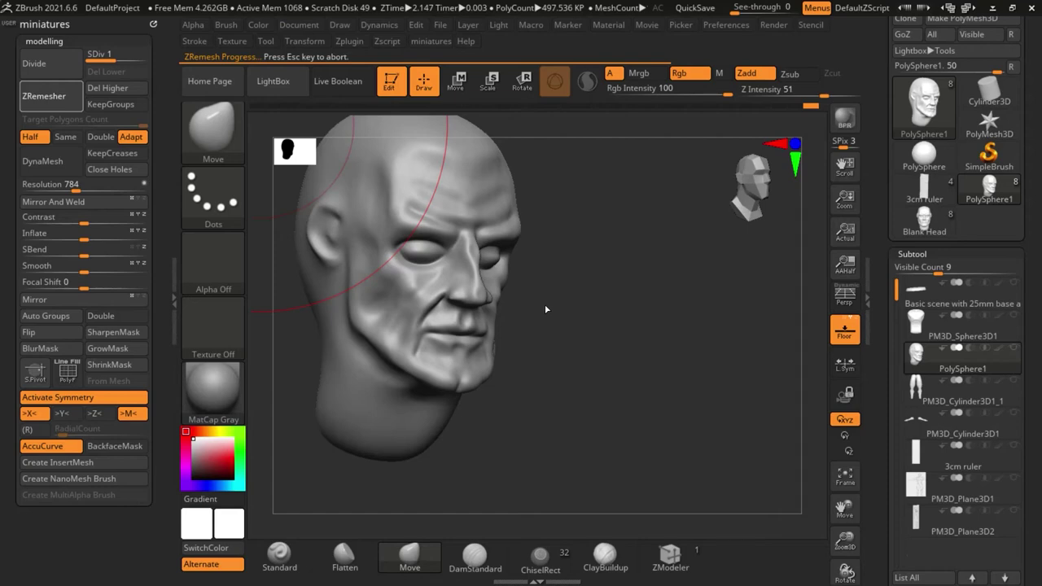
Examine the remeshed head from several angles and compare the figure with the Blank Head tool
{"action": "left_click_drag", "start_coordinate": [546, 300], "coordinate": [471, 271]}
{"action": "right_click_drag", "start_coordinate": [471, 271], "coordinate": [538, 317], "text": "ctrl"}
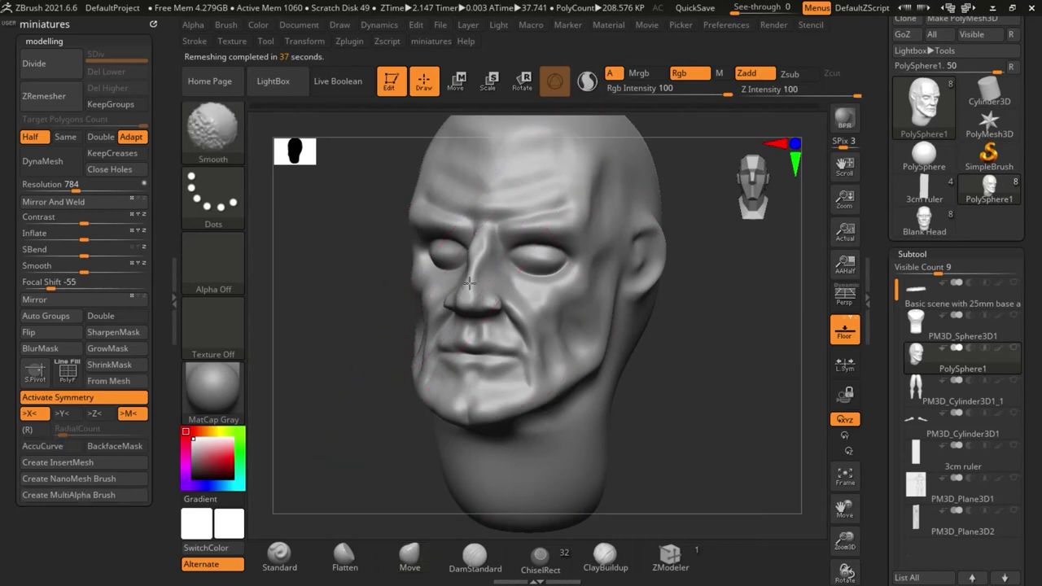
{"action": "mouse_move", "coordinate": [670, 408]}
{"action": "left_mouse_down", "text": "shift"}
{"action": "mouse_move", "coordinate": [640, 412]}
{"action": "mouse_move", "coordinate": [676, 413]}
{"action": "left_mouse_up", "text": "shift"}
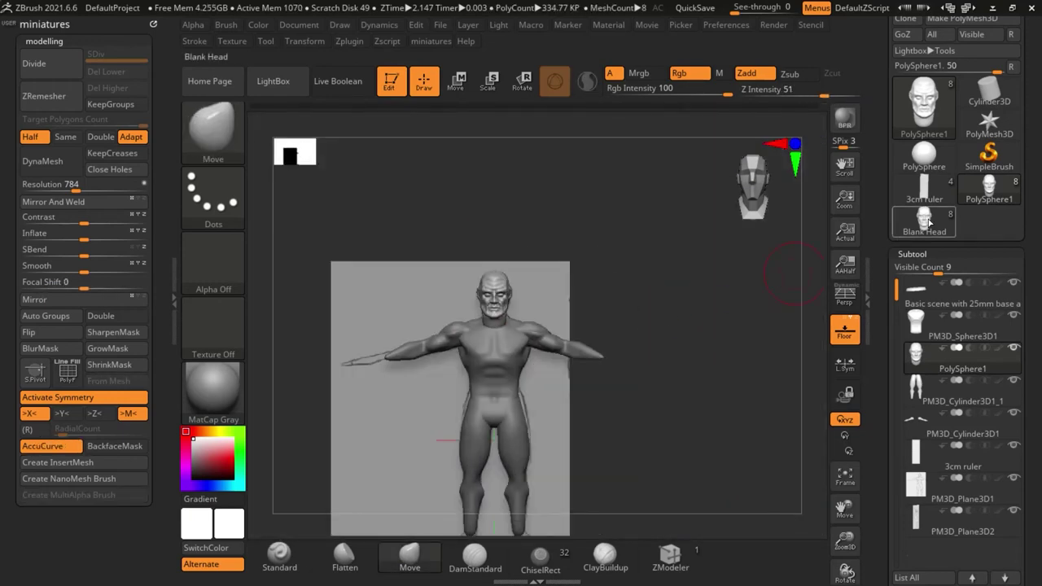
{"action": "left_click", "coordinate": [928, 222]}
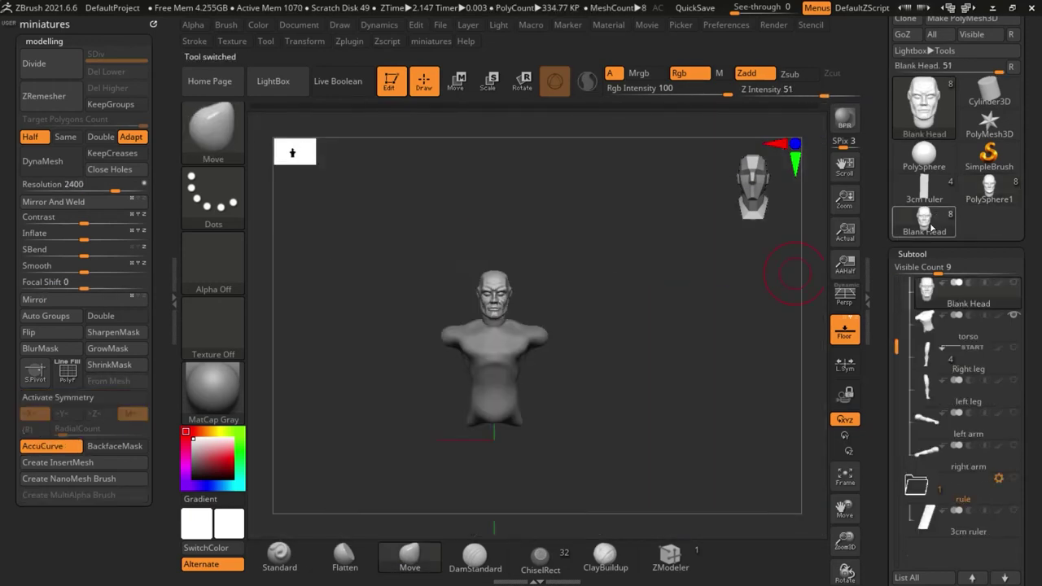
{"action": "left_click", "coordinate": [989, 189]}
{"action": "left_click", "coordinate": [936, 228]}
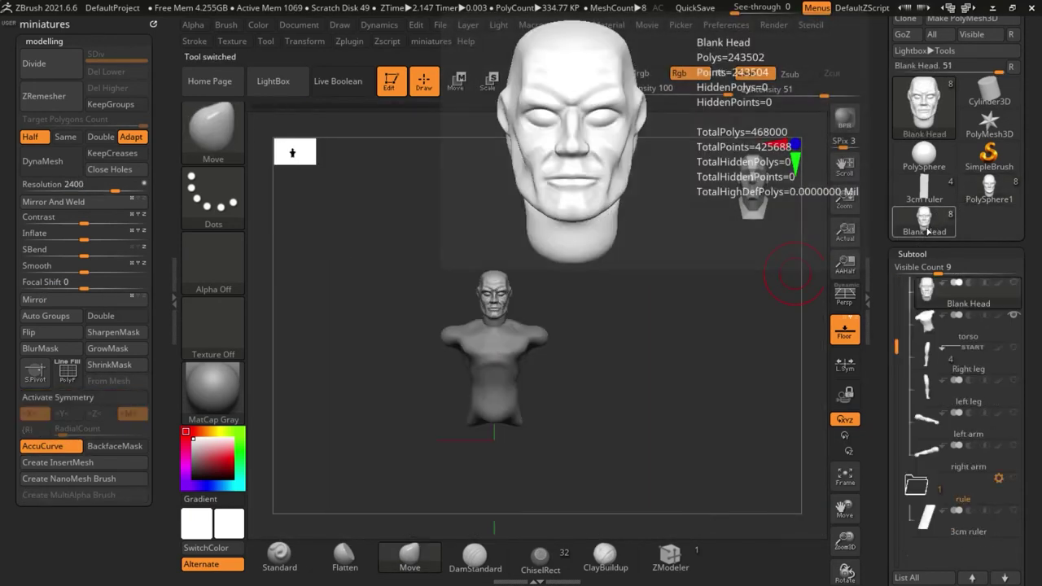
{"action": "left_click", "coordinate": [989, 190]}
{"action": "scroll", "coordinate": [550, 287], "scroll_direction": "up", "scroll_amount": 2}
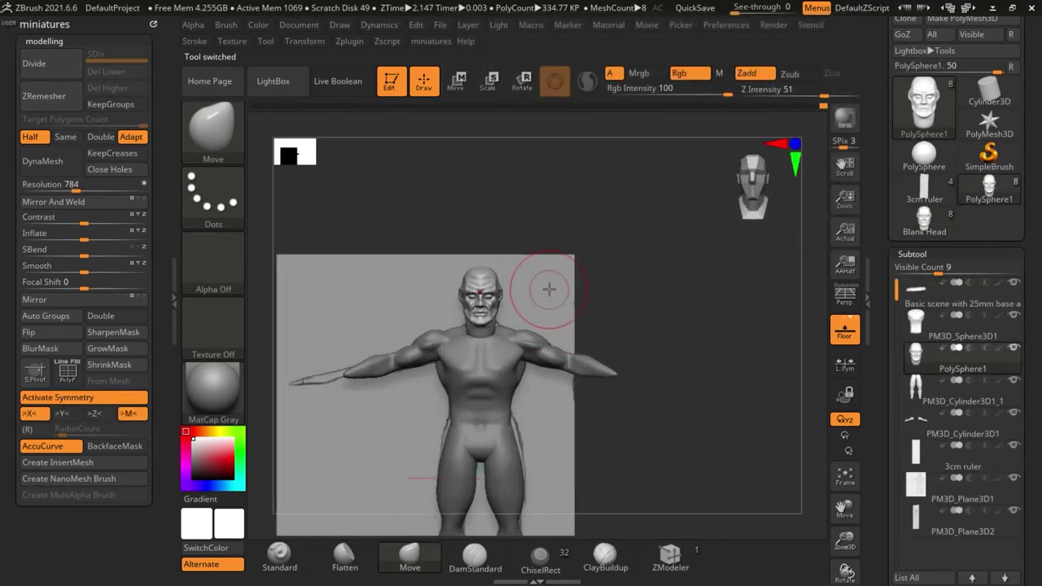
Hide the reference planes PM3D_Plane3D1 and PM3D_Plane3D2, and select the torso subtool
{"action": "left_click", "coordinate": [549, 288], "text": "alt"}
{"action": "left_click", "coordinate": [1014, 479]}
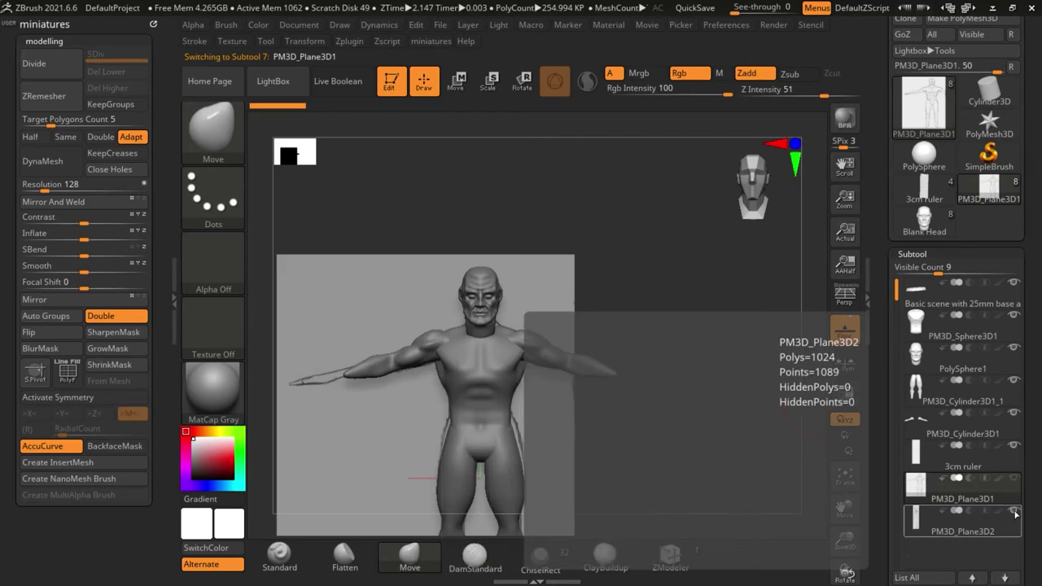
{"action": "left_click", "coordinate": [481, 370], "text": "alt"}
{"action": "scroll", "coordinate": [494, 317], "scroll_direction": "up", "scroll_amount": 3}
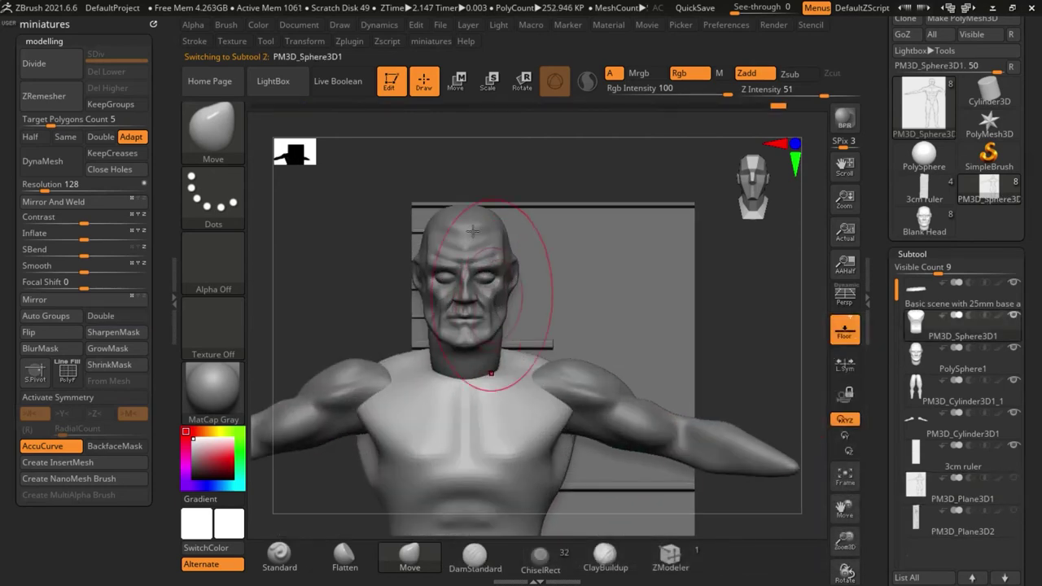
{"action": "scroll", "coordinate": [426, 212], "scroll_direction": "down", "scroll_amount": 2}
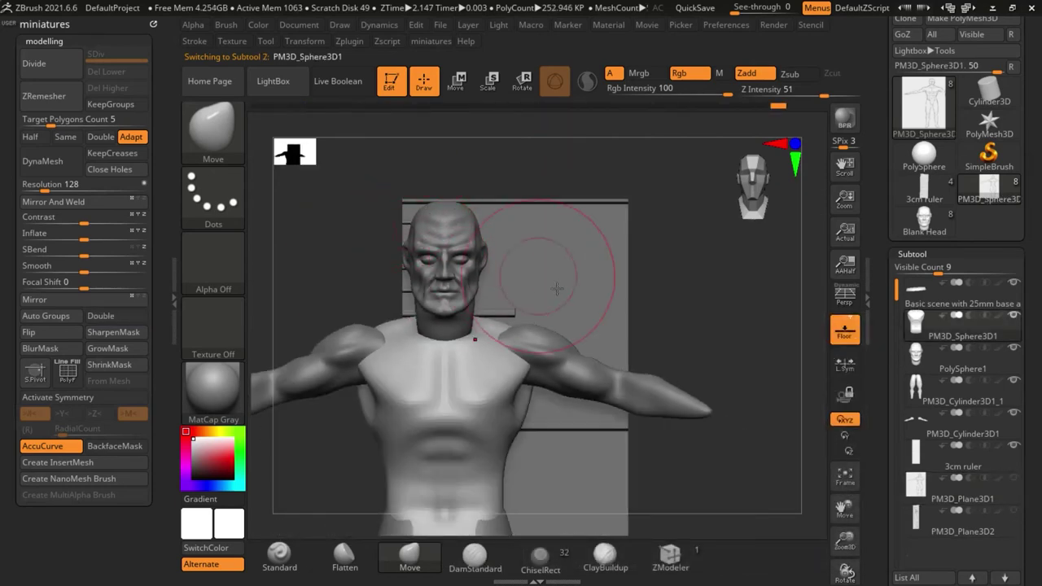
Select the head subtool and reshape the base of the neck with the Move brush so it fits into the torso
{"action": "mouse_move", "coordinate": [685, 328]}
{"action": "left_mouse_down", "text": "alt"}
{"action": "mouse_move", "coordinate": [663, 261]}
{"action": "mouse_move", "coordinate": [384, 281]}
{"action": "left_mouse_up", "text": "alt"}
{"action": "mouse_move", "coordinate": [667, 358]}
{"action": "left_mouse_down"}
{"action": "mouse_move", "coordinate": [567, 354]}
{"action": "mouse_move", "coordinate": [637, 365]}
{"action": "left_mouse_up"}
{"action": "scroll", "coordinate": [366, 237], "scroll_direction": "up", "scroll_amount": 5}
{"action": "left_click", "coordinate": [422, 279], "text": "alt"}
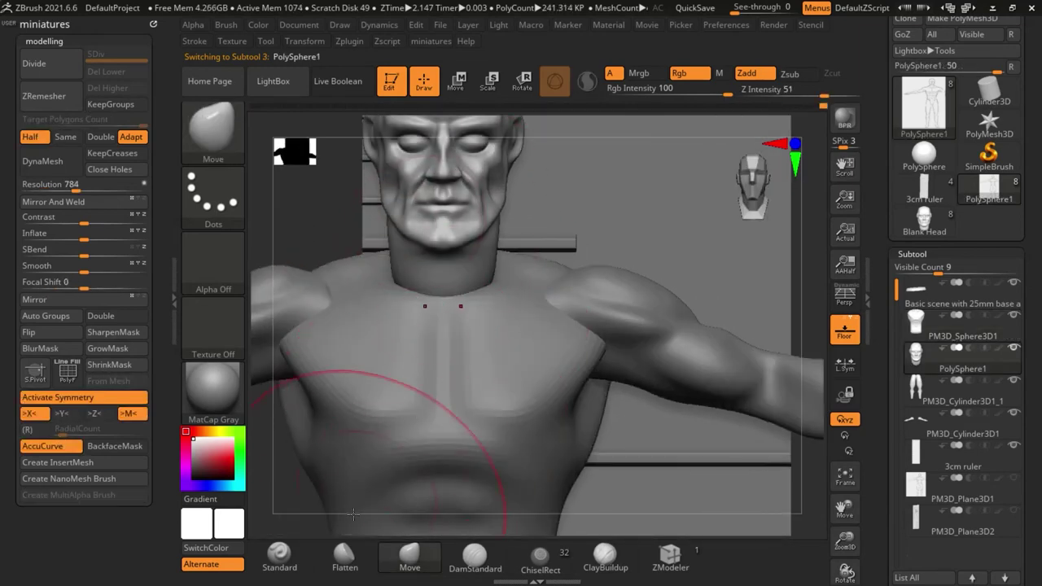
{"action": "scroll", "coordinate": [400, 220], "scroll_direction": "up", "scroll_amount": 3}
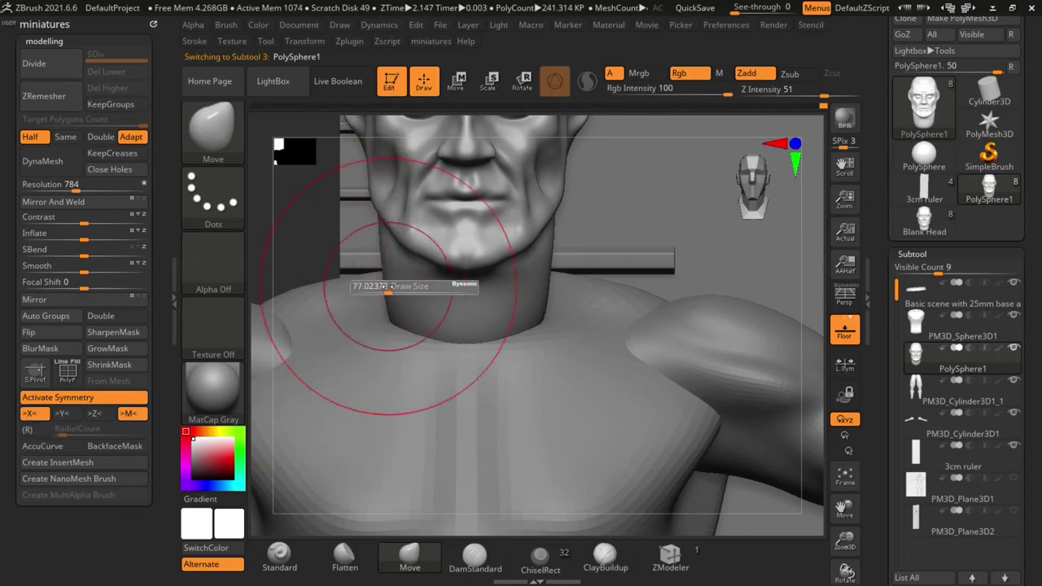
{"action": "mouse_move", "coordinate": [388, 286]}
{"action": "left_mouse_down"}
{"action": "mouse_move", "coordinate": [408, 283]}
{"action": "mouse_move", "coordinate": [386, 322]}
{"action": "mouse_move", "coordinate": [415, 330]}
{"action": "left_mouse_up"}
{"action": "scroll", "coordinate": [387, 321], "scroll_direction": "down", "scroll_amount": 2}
{"action": "key", "text": "s"}
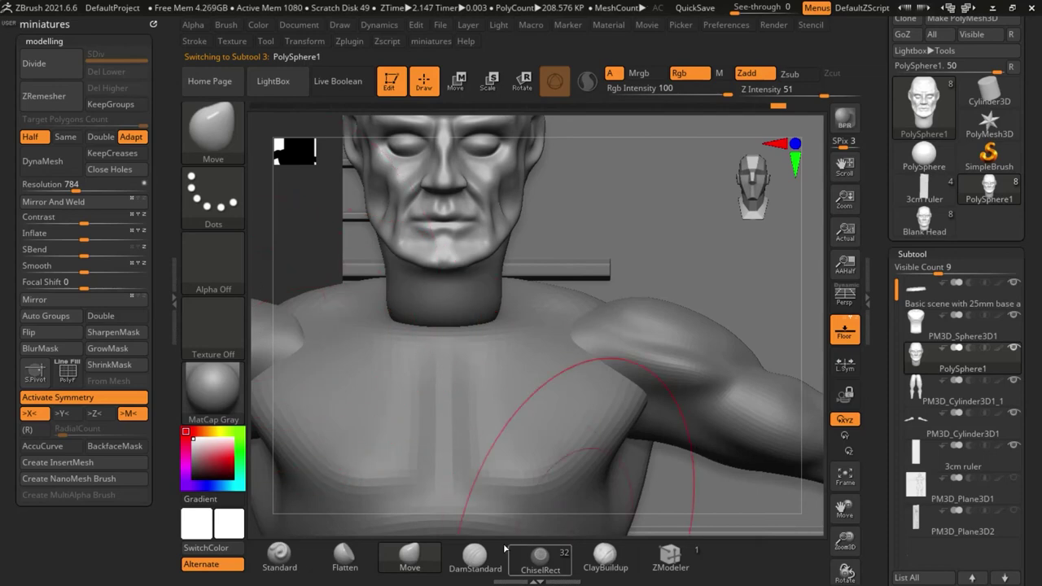
{"action": "left_click_drag", "start_coordinate": [476, 527], "coordinate": [570, 521]}
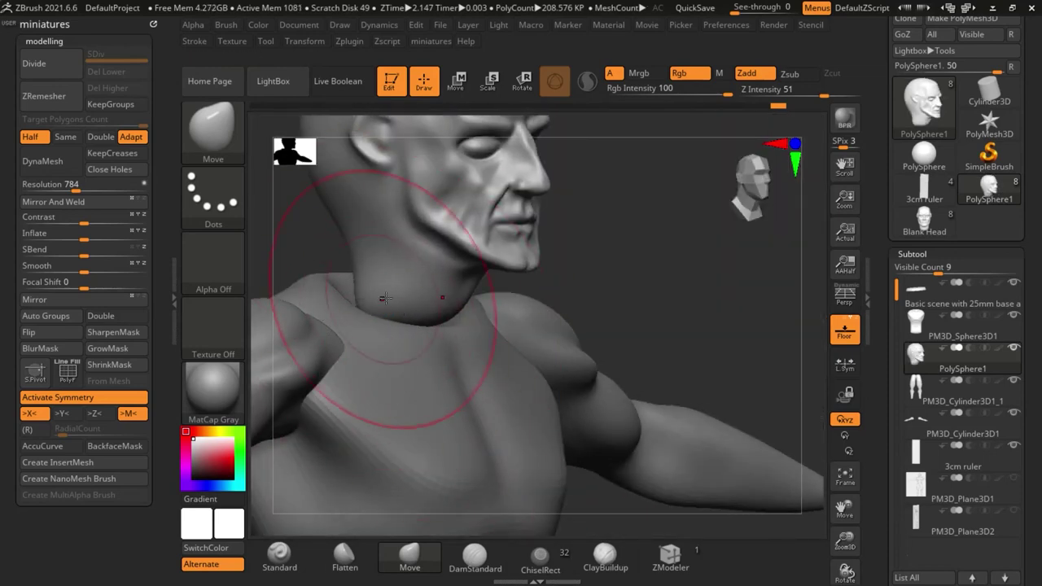
{"action": "scroll", "coordinate": [384, 299], "scroll_direction": "up", "scroll_amount": 3}
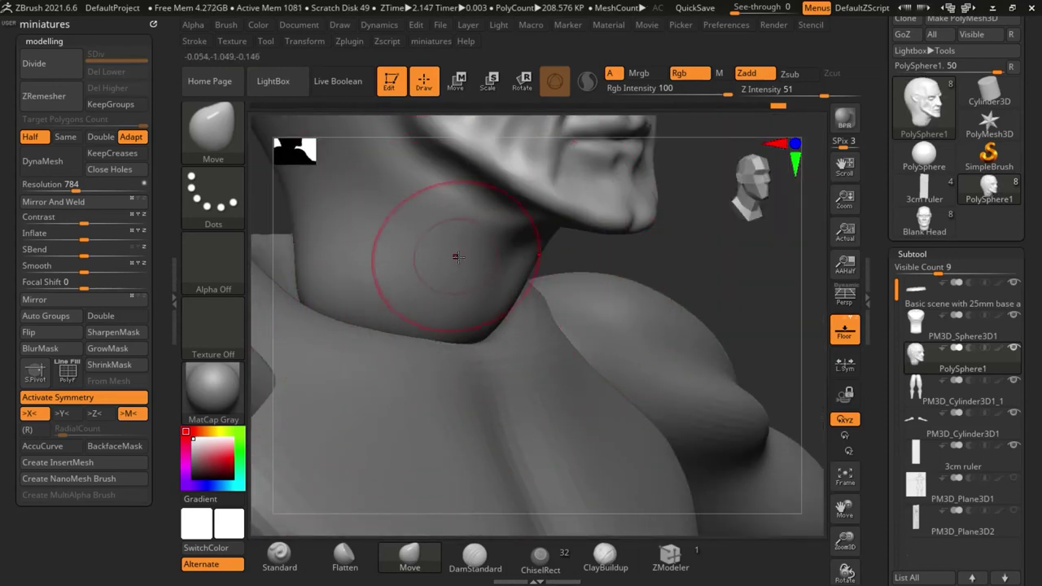
Append a sphere to the figure as a new subtool and make it the active one
{"action": "scroll", "coordinate": [448, 271], "scroll_direction": "down", "scroll_amount": 6}
{"action": "left_click_drag", "start_coordinate": [608, 397], "coordinate": [452, 405]}
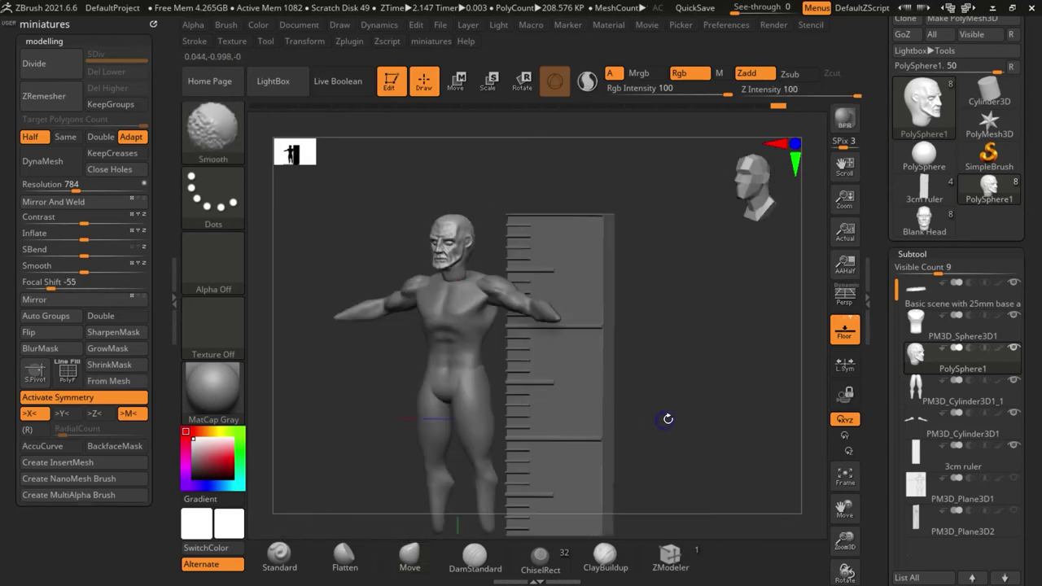
{"action": "left_click_drag", "start_coordinate": [667, 420], "coordinate": [658, 394], "text": "shift"}
{"action": "left_click_drag", "start_coordinate": [600, 342], "coordinate": [626, 330]}
{"action": "left_click_drag", "start_coordinate": [684, 376], "coordinate": [675, 316], "text": "alt"}
{"action": "left_click_drag", "start_coordinate": [667, 371], "coordinate": [643, 414]}
{"action": "left_click_drag", "start_coordinate": [873, 487], "coordinate": [875, 398]}
{"action": "left_click", "coordinate": [968, 496]}
{"action": "left_click", "coordinate": [572, 275]}
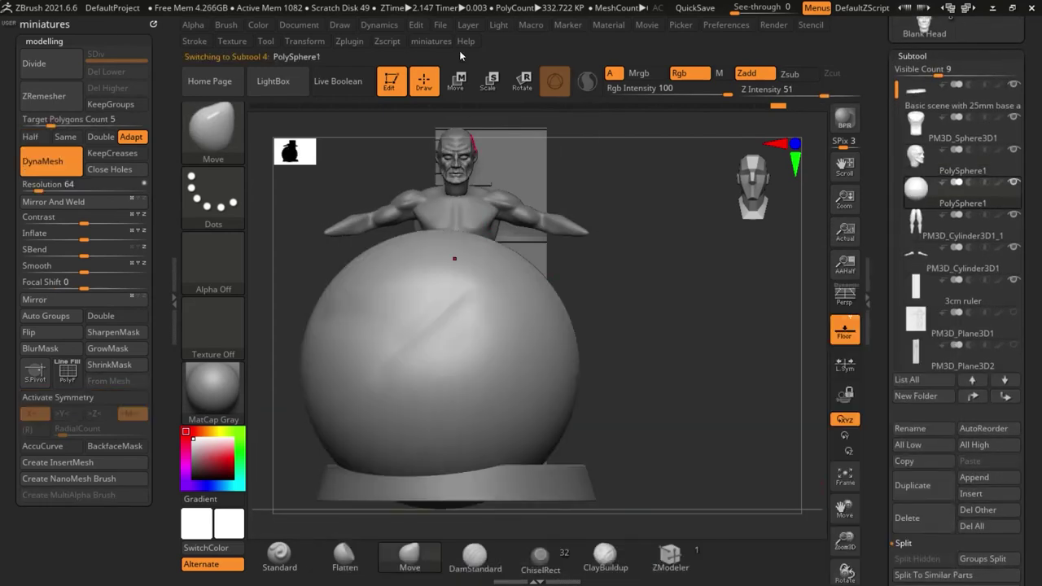
Scale the new sphere down to ankle size and position it under the lower leg on the base
{"action": "left_click", "coordinate": [457, 81]}
{"action": "left_click_drag", "start_coordinate": [462, 340], "coordinate": [422, 381]}
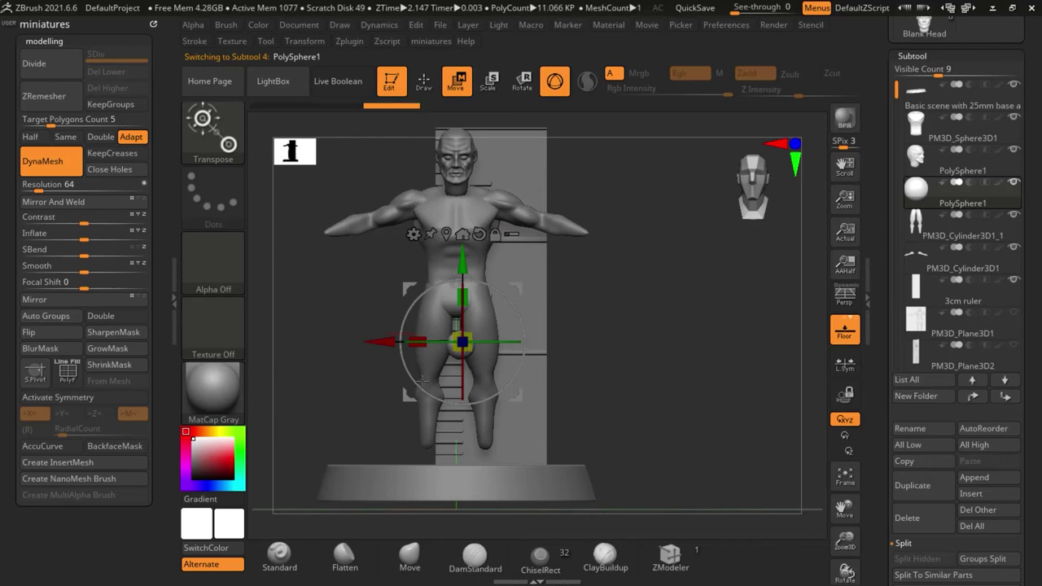
{"action": "left_click_drag", "start_coordinate": [520, 398], "coordinate": [484, 505]}
{"action": "left_click_drag", "start_coordinate": [598, 444], "coordinate": [665, 454]}
{"action": "mouse_move", "coordinate": [665, 455]}
{"action": "left_mouse_down", "text": "alt"}
{"action": "mouse_move", "coordinate": [665, 410]}
{"action": "mouse_move", "coordinate": [667, 453]}
{"action": "left_mouse_up", "text": "alt"}
{"action": "left_click_drag", "start_coordinate": [582, 435], "coordinate": [512, 436]}
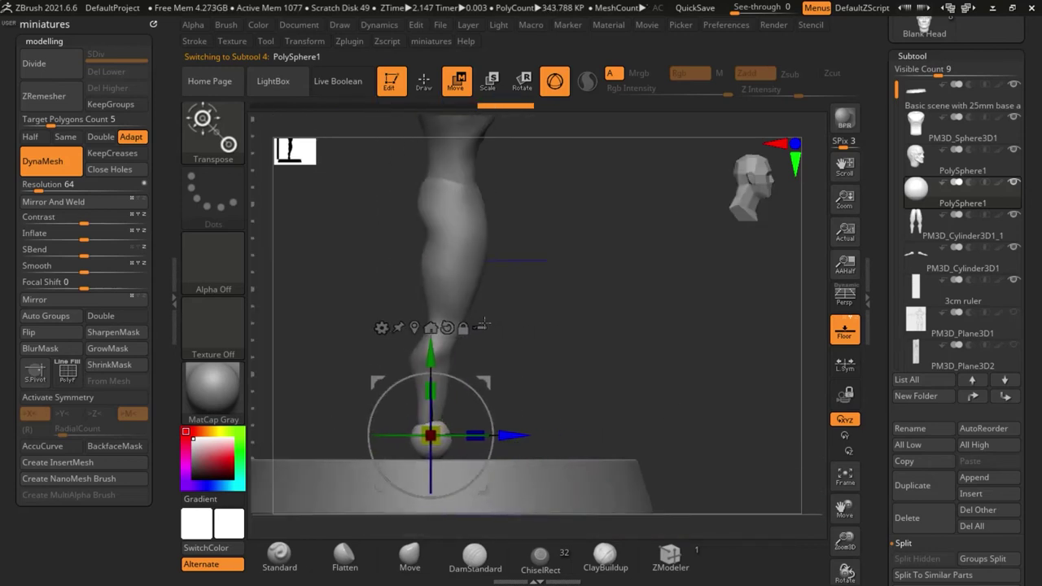
Pull the small sphere forward and flatten its upper side with the Move brush to form a rough foot
{"action": "left_click", "coordinate": [419, 91]}
{"action": "mouse_move", "coordinate": [437, 433]}
{"action": "right_mouse_down", "text": "alt"}
{"action": "mouse_move", "coordinate": [448, 384]}
{"action": "mouse_move", "coordinate": [463, 372]}
{"action": "mouse_move", "coordinate": [407, 364]}
{"action": "right_mouse_up", "text": "alt"}
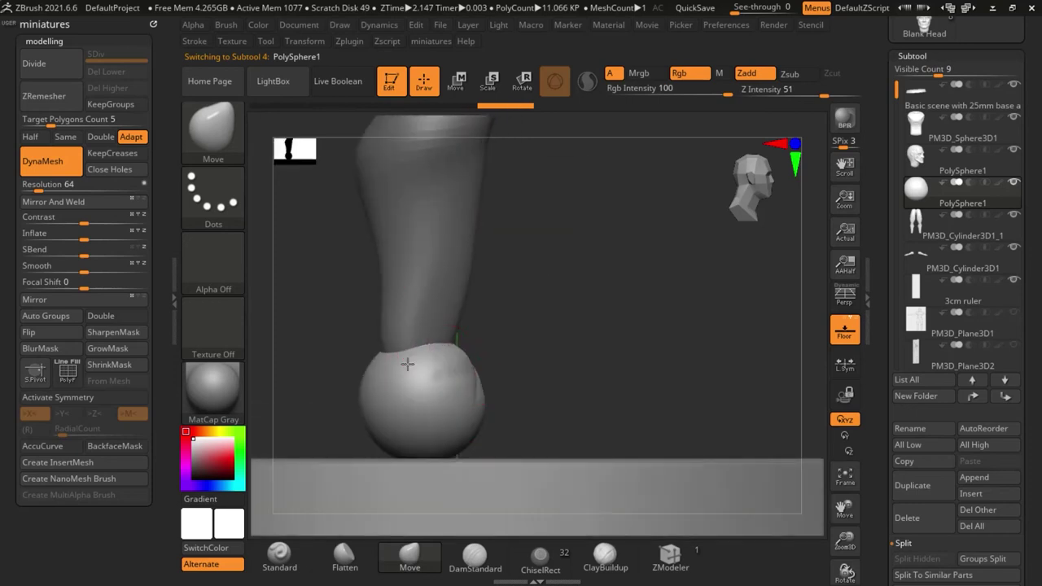
{"action": "right_click_drag", "start_coordinate": [481, 381], "coordinate": [487, 429]}
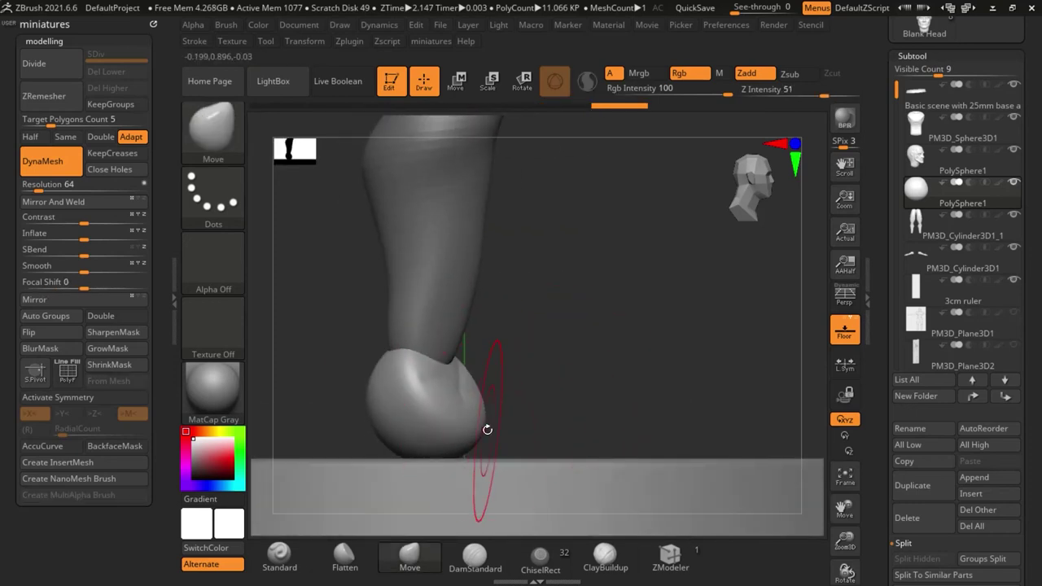
{"action": "mouse_move", "coordinate": [484, 429]}
{"action": "left_mouse_down"}
{"action": "mouse_move", "coordinate": [635, 447]}
{"action": "mouse_move", "coordinate": [750, 441]}
{"action": "left_mouse_up"}
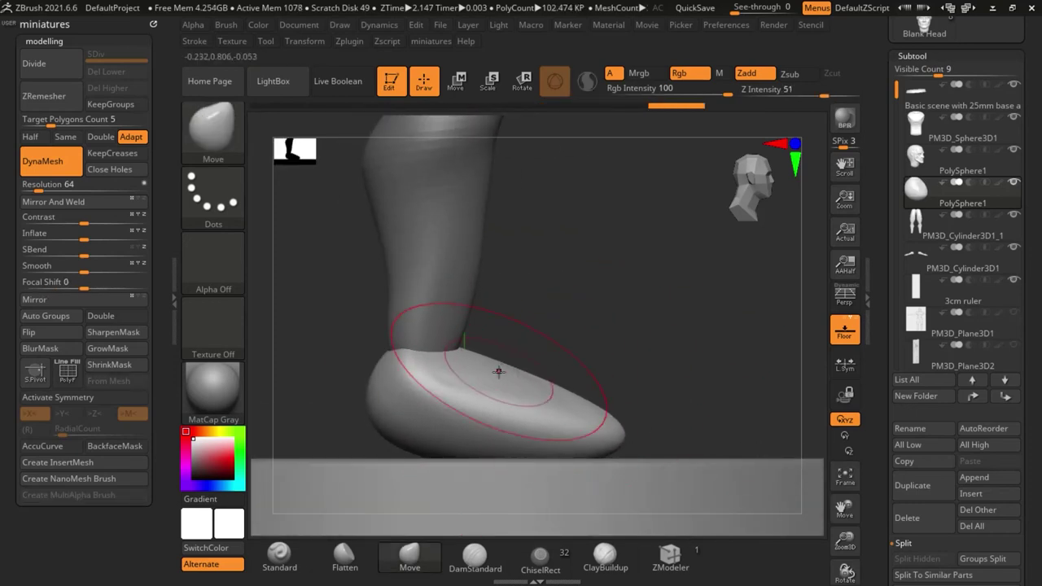
{"action": "mouse_move", "coordinate": [498, 372]}
{"action": "left_mouse_down"}
{"action": "mouse_move", "coordinate": [494, 396]}
{"action": "mouse_move", "coordinate": [516, 417]}
{"action": "left_mouse_up"}
{"action": "right_click_drag", "start_coordinate": [611, 381], "coordinate": [598, 456]}
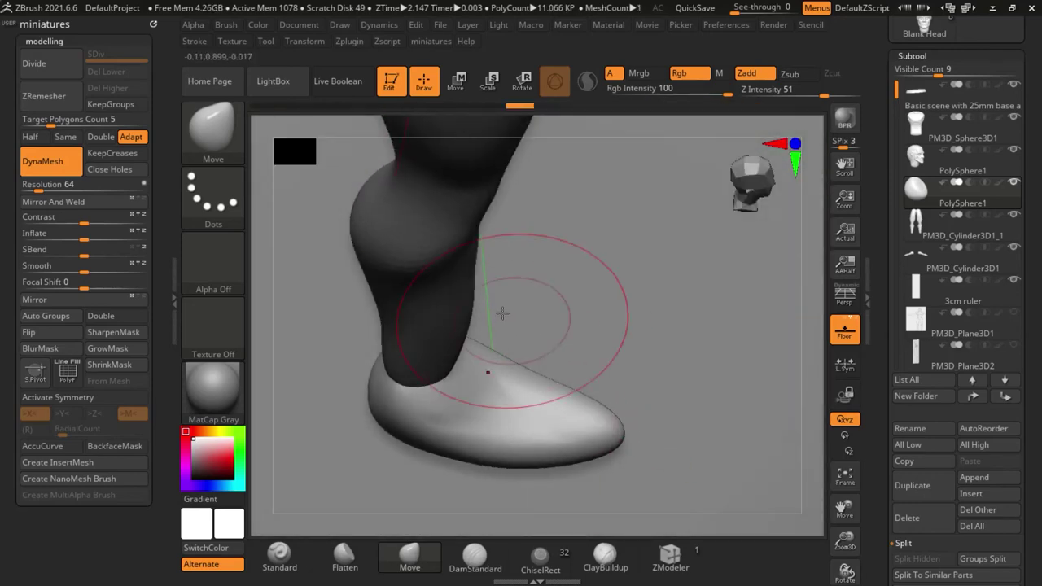
Select the legs subtool and reshape the calves and shins with the Move brush so the ankle meets the foot
{"action": "right_click_drag", "start_coordinate": [502, 311], "coordinate": [472, 306], "text": "ctrl"}
{"action": "left_click", "coordinate": [461, 311], "text": "alt"}
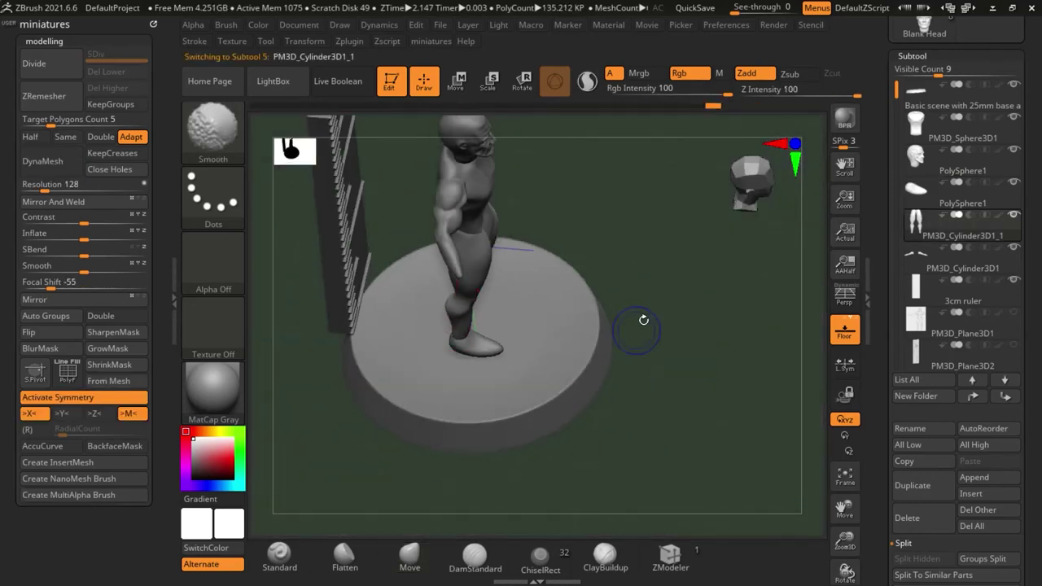
{"action": "right_click_drag", "start_coordinate": [621, 317], "coordinate": [549, 319]}
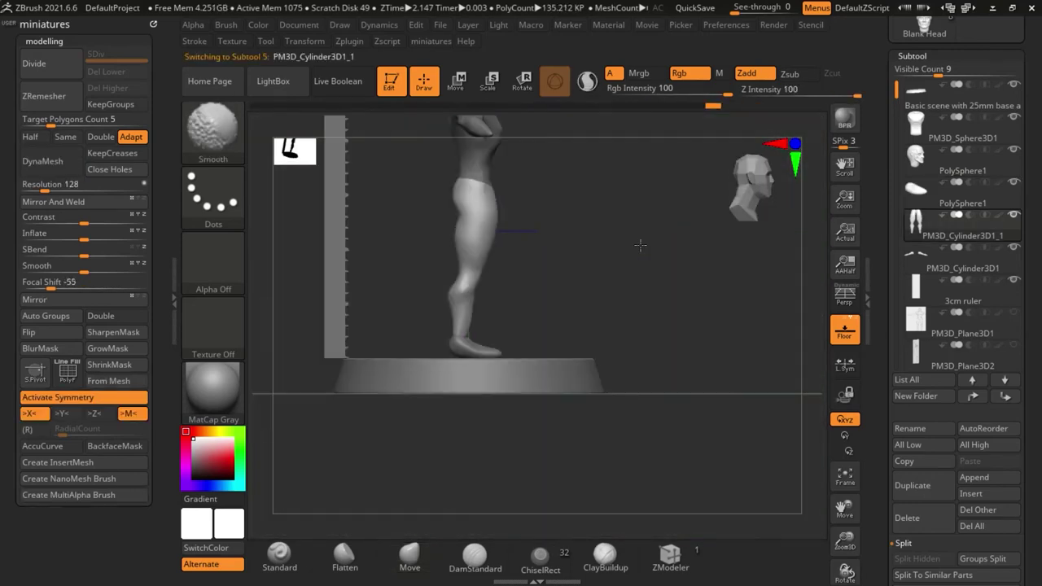
{"action": "left_click_drag", "start_coordinate": [538, 305], "coordinate": [416, 158], "text": "ctrl+shift"}
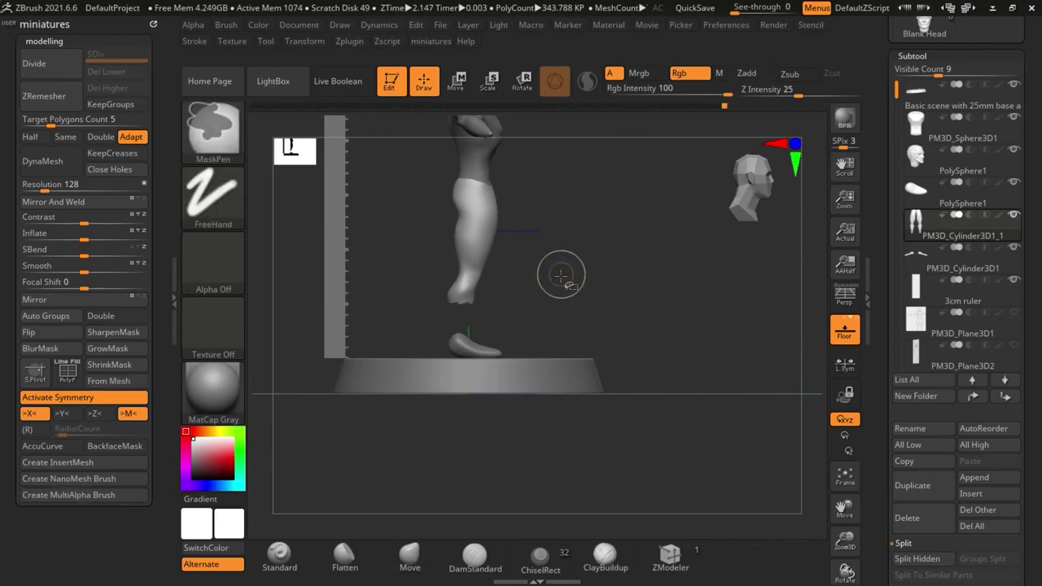
{"action": "left_click", "coordinate": [550, 301], "text": "ctrl+shift"}
{"action": "mouse_move", "coordinate": [547, 312]}
{"action": "right_mouse_down"}
{"action": "mouse_move", "coordinate": [474, 374]}
{"action": "mouse_move", "coordinate": [461, 365]}
{"action": "mouse_move", "coordinate": [456, 391]}
{"action": "right_mouse_up"}
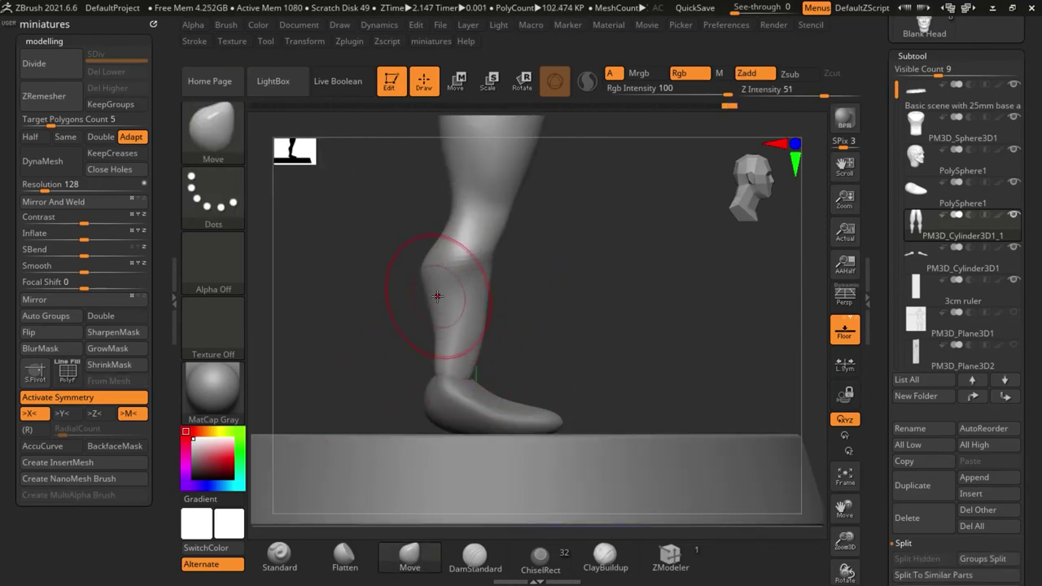
{"action": "right_click_drag", "start_coordinate": [580, 336], "coordinate": [505, 333], "text": "shift"}
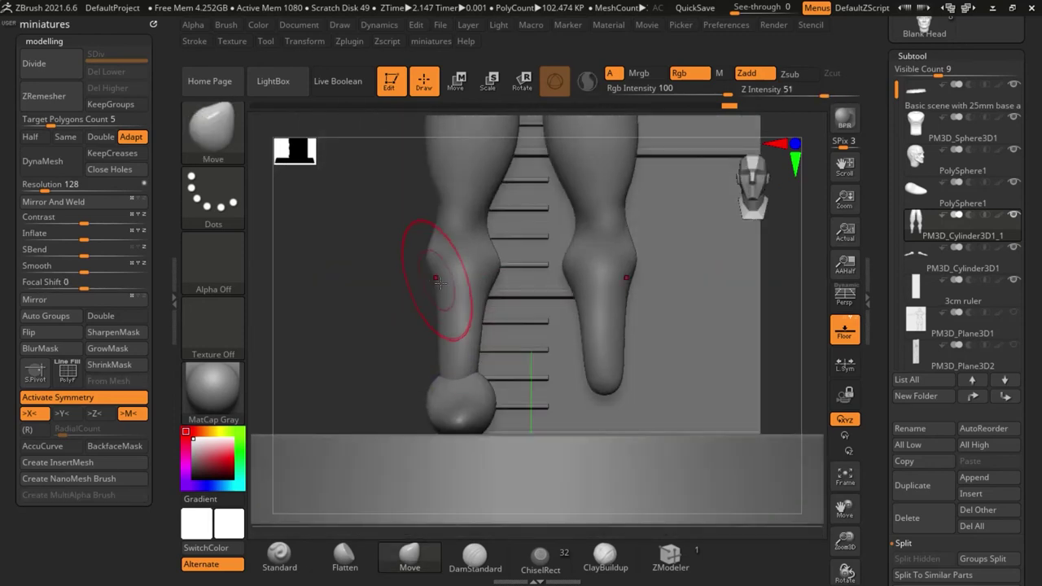
{"action": "left_click_drag", "start_coordinate": [428, 279], "coordinate": [422, 278]}
{"action": "right_click_drag", "start_coordinate": [375, 281], "coordinate": [441, 298]}
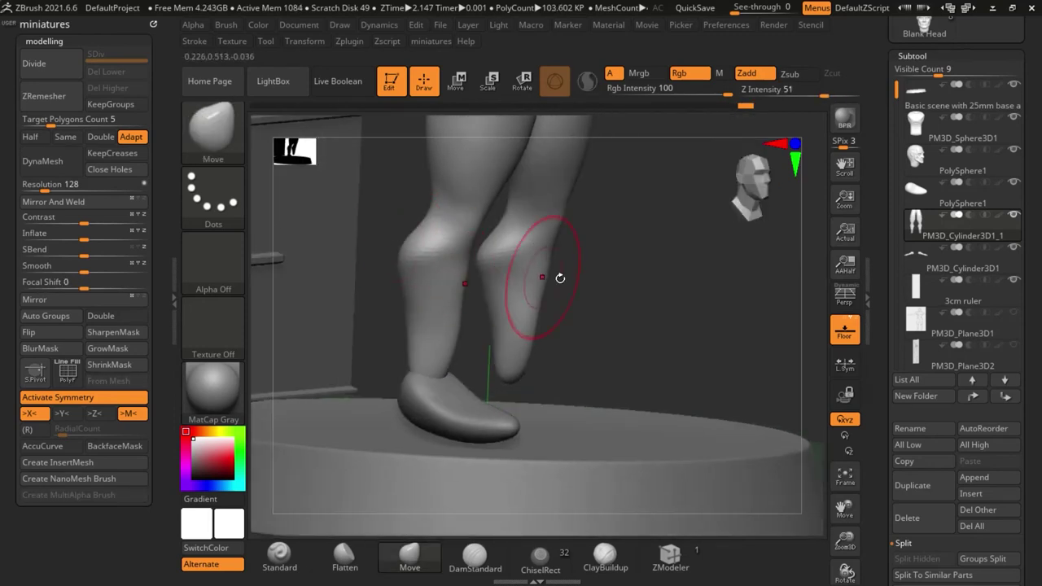
{"action": "right_click_drag", "start_coordinate": [642, 280], "coordinate": [465, 227]}
Adjust the brush size, then refine and smooth the leg's shape around the knee and upper calf
{"action": "key", "text": "s"}
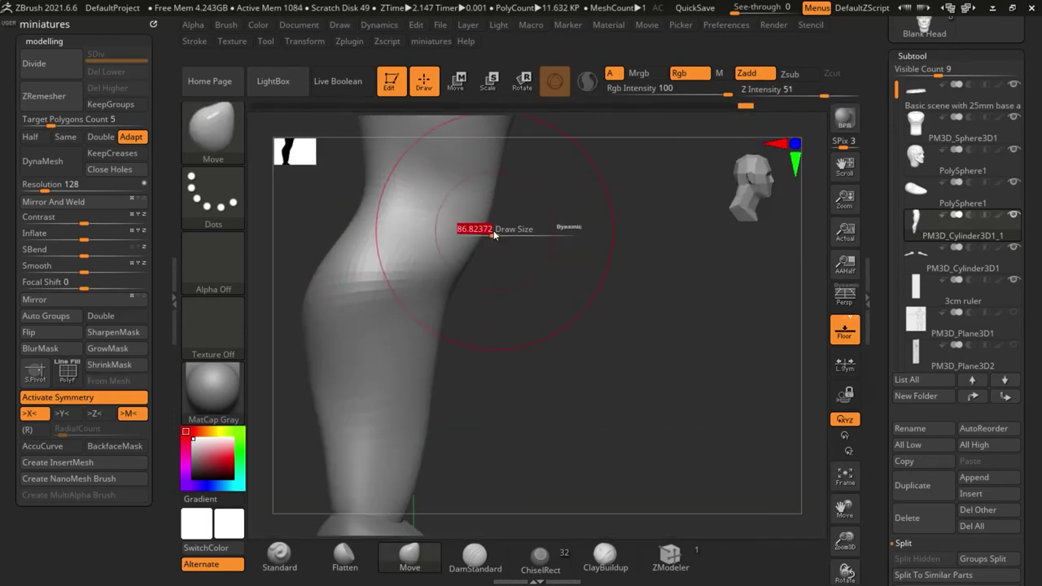
{"action": "key", "text": "shift"}
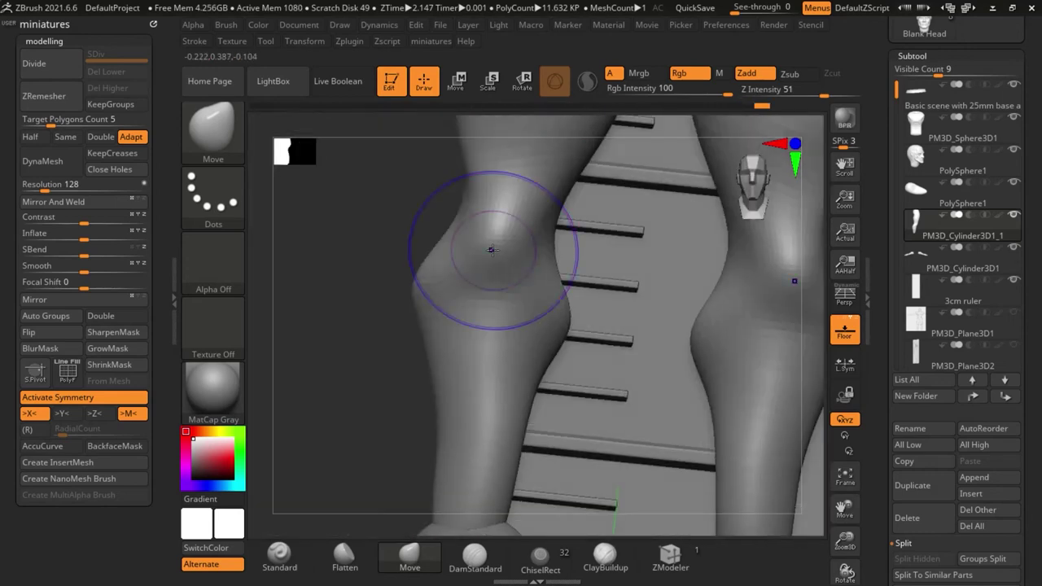
{"action": "left_click_drag", "start_coordinate": [427, 291], "coordinate": [444, 291], "text": "shift"}
{"action": "mouse_move", "coordinate": [472, 293]}
{"action": "right_mouse_down", "text": "ctrl"}
{"action": "mouse_move", "coordinate": [384, 308]}
{"action": "mouse_move", "coordinate": [463, 393]}
{"action": "right_mouse_up", "text": "ctrl"}
{"action": "right_click_drag", "start_coordinate": [558, 301], "coordinate": [552, 294], "text": "shift"}
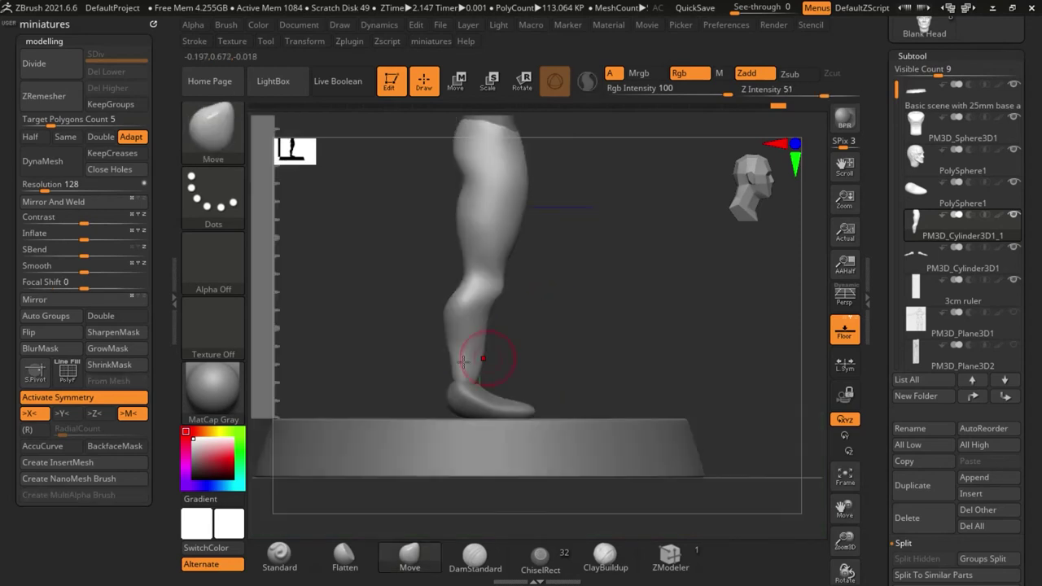
Hide the thigh part of the legs and show only the lower leg together with the foot subtool
{"action": "left_click_drag", "start_coordinate": [421, 380], "coordinate": [597, 274]}
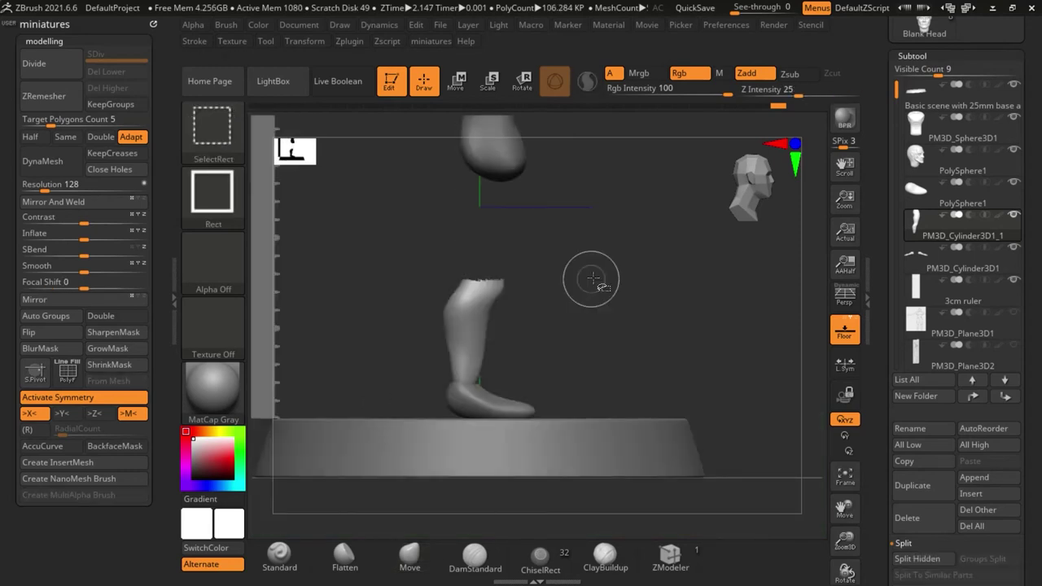
{"action": "right_click_drag", "start_coordinate": [523, 291], "coordinate": [484, 290], "text": "ctrl"}
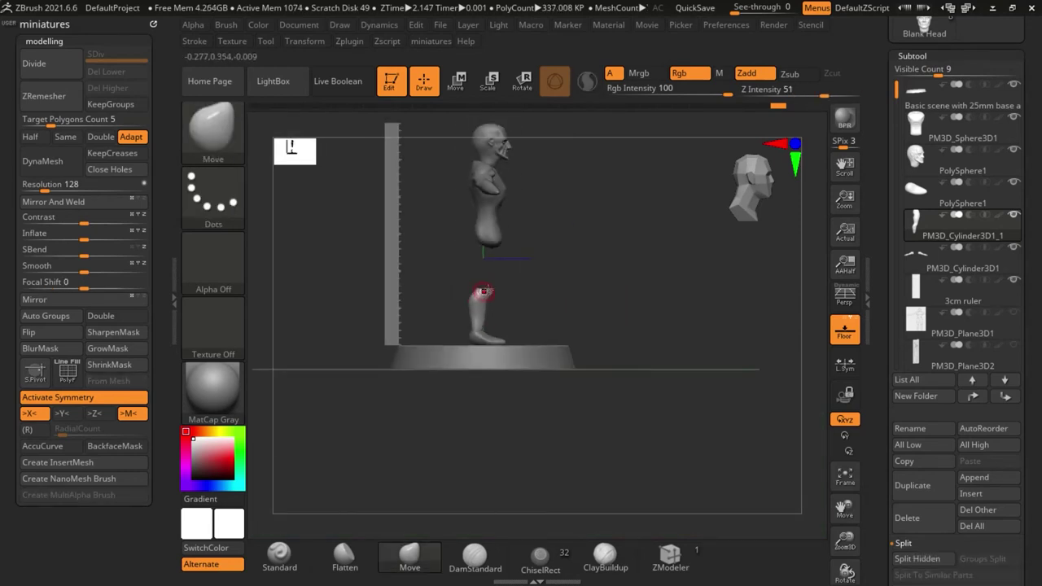
{"action": "left_click", "coordinate": [1014, 216], "text": "shift"}
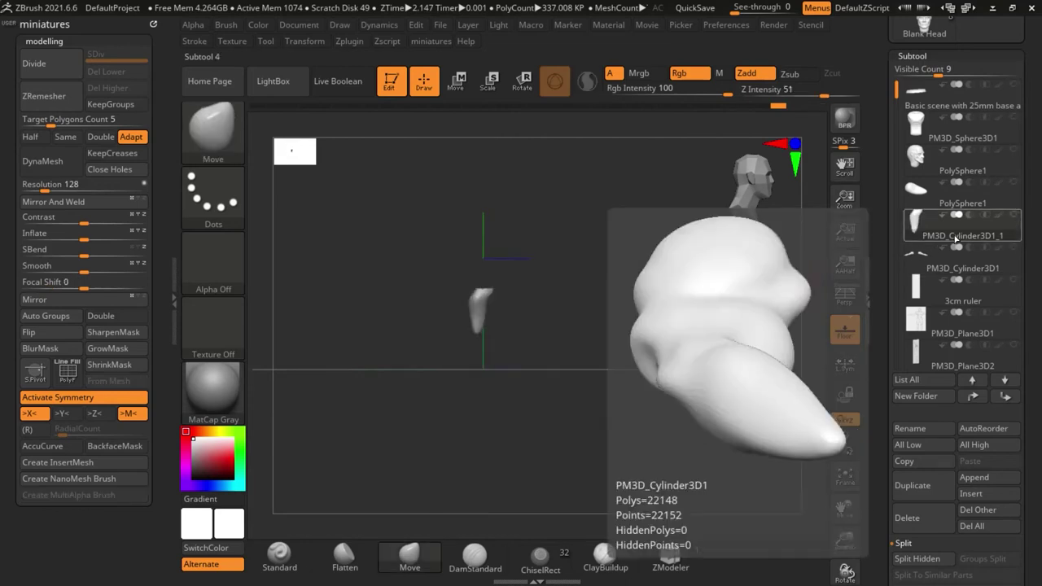
{"action": "left_click", "coordinate": [1013, 185]}
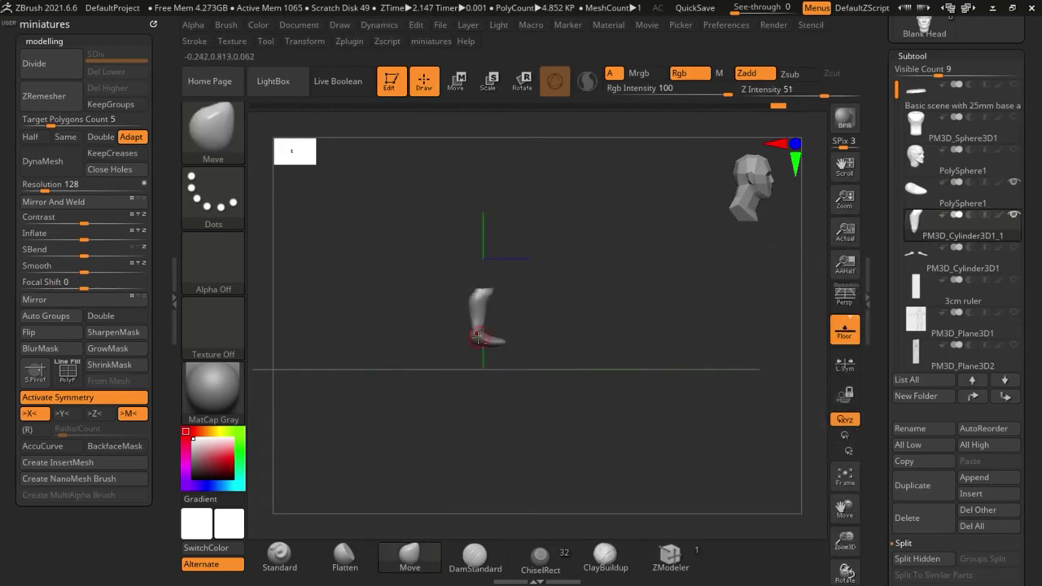
Select the foot subtool, adjust the brush size and pull the toe end outward from above with the Move brush
{"action": "left_click", "coordinate": [482, 336], "text": "alt"}
{"action": "mouse_move", "coordinate": [541, 346]}
{"action": "right_mouse_down"}
{"action": "mouse_move", "coordinate": [584, 458]}
{"action": "mouse_move", "coordinate": [580, 488]}
{"action": "mouse_move", "coordinate": [476, 321]}
{"action": "right_mouse_up"}
{"action": "key", "text": "s"}
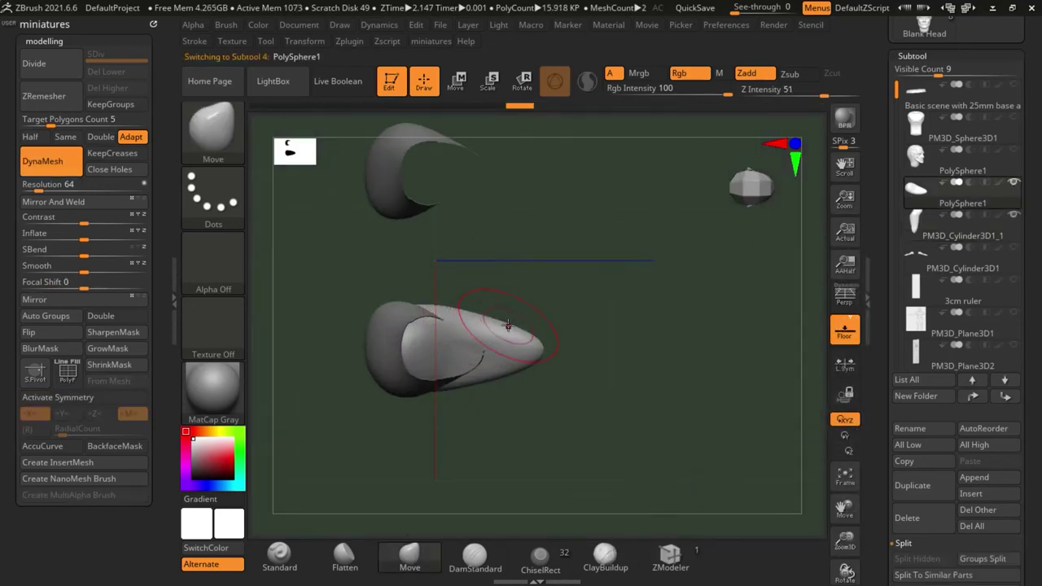
{"action": "left_click_drag", "start_coordinate": [508, 325], "coordinate": [548, 326]}
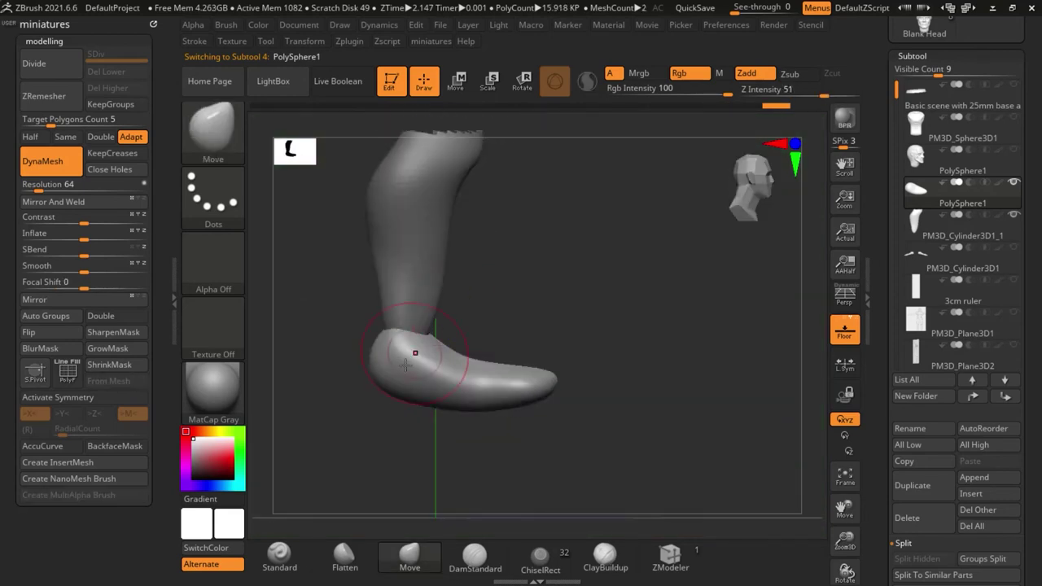
Pull the back of the foot down and inward with the Move brush to form a defined heel and sole
{"action": "key", "text": "s"}
{"action": "mouse_move", "coordinate": [399, 401]}
{"action": "left_mouse_down"}
{"action": "mouse_move", "coordinate": [396, 423]}
{"action": "mouse_move", "coordinate": [367, 421]}
{"action": "left_mouse_up"}
{"action": "left_click_drag", "start_coordinate": [367, 384], "coordinate": [397, 380]}
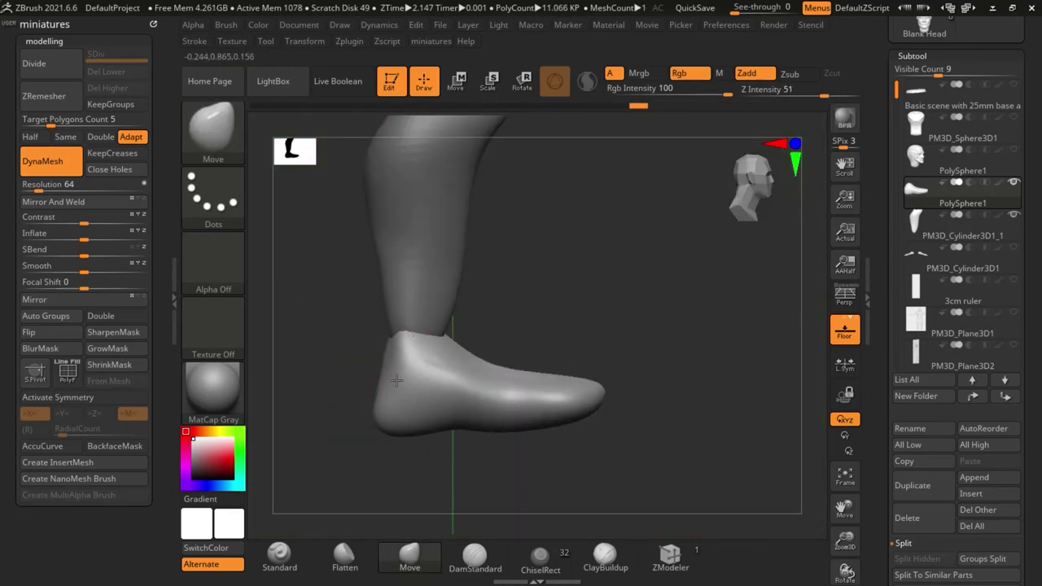
{"action": "mouse_move", "coordinate": [381, 425]}
{"action": "left_mouse_down"}
{"action": "mouse_move", "coordinate": [360, 420]}
{"action": "mouse_move", "coordinate": [483, 464]}
{"action": "left_mouse_up"}
Narrow the sides of the heel and ankle from behind with the Move brush, then smooth the back of the foot
{"action": "left_click_drag", "start_coordinate": [306, 369], "coordinate": [332, 363]}
{"action": "left_click_drag", "start_coordinate": [314, 360], "coordinate": [333, 364]}
{"action": "scroll", "coordinate": [319, 365], "scroll_direction": "up", "scroll_amount": 5}
{"action": "key", "text": "s"}
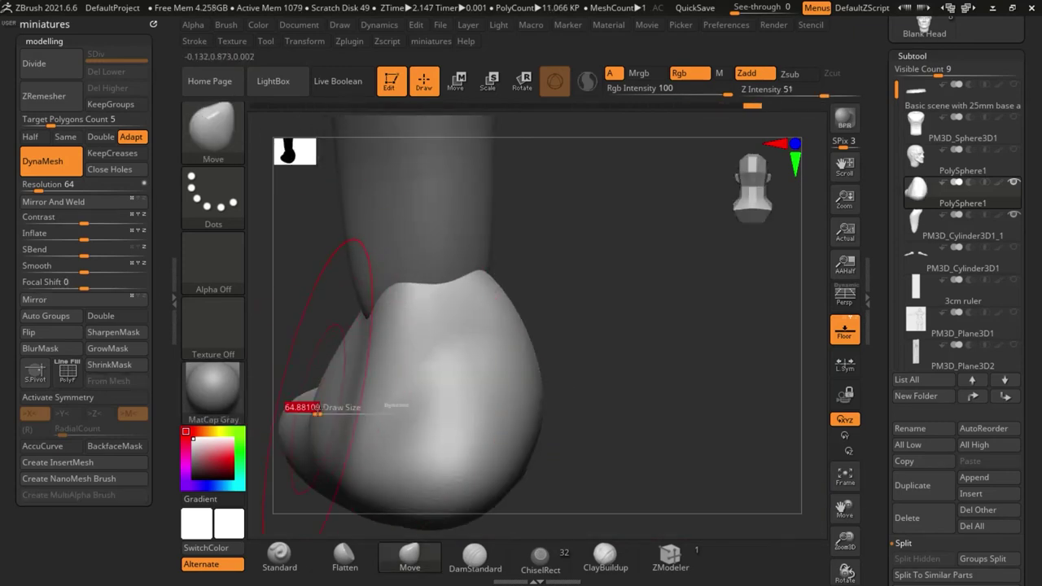
{"action": "left_click_drag", "start_coordinate": [318, 410], "coordinate": [332, 415]}
{"action": "left_click_drag", "start_coordinate": [513, 339], "coordinate": [494, 345]}
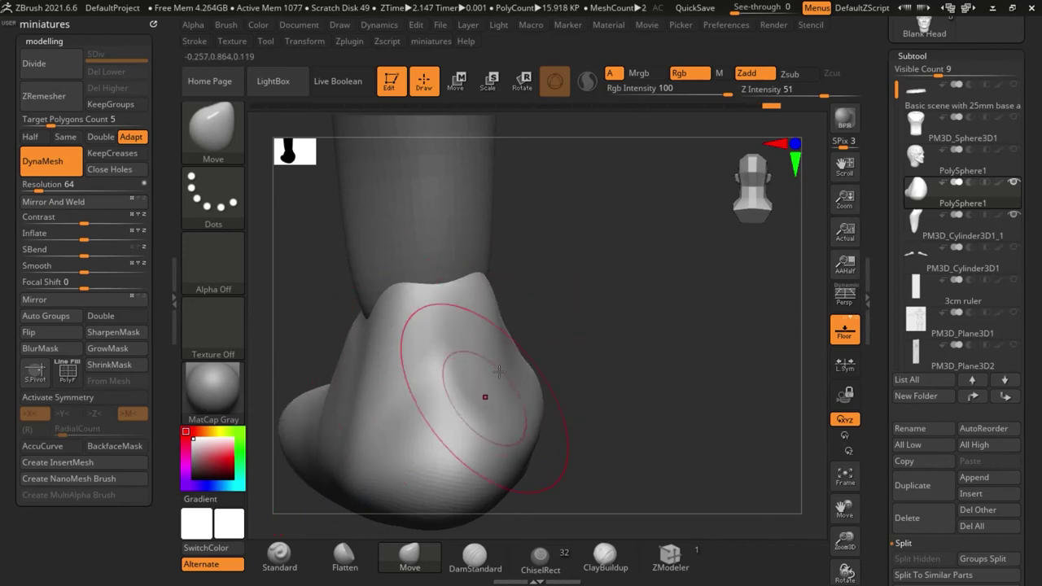
{"action": "key", "text": "s"}
{"action": "left_click_drag", "start_coordinate": [651, 402], "coordinate": [584, 406]}
{"action": "left_click_drag", "start_coordinate": [560, 440], "coordinate": [547, 450]}
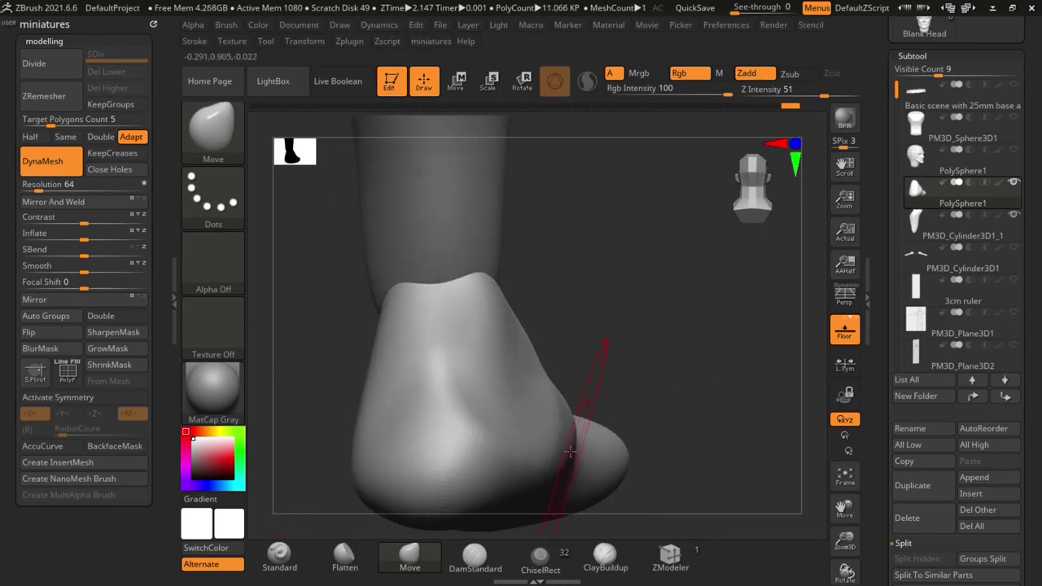
{"action": "mouse_move", "coordinate": [454, 390]}
{"action": "left_mouse_down", "text": "shift"}
{"action": "mouse_move", "coordinate": [412, 402]}
{"action": "mouse_move", "coordinate": [499, 430]}
{"action": "left_mouse_up", "text": "shift"}
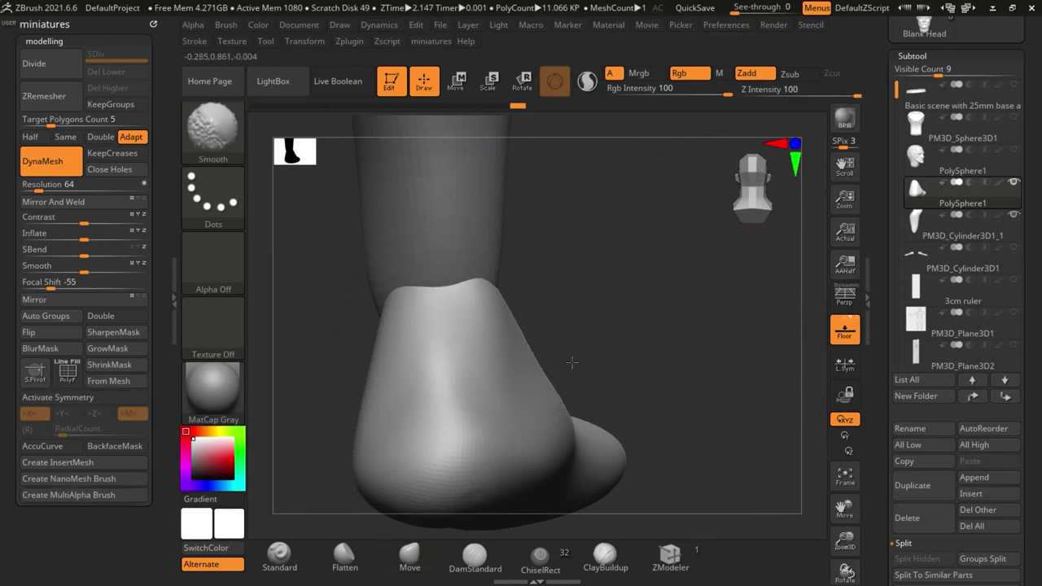
Reshape the instep and toe end in profile with the Move brush, and smooth the front of the foot
{"action": "mouse_move", "coordinate": [573, 363]}
{"action": "left_mouse_down"}
{"action": "mouse_move", "coordinate": [627, 373]}
{"action": "mouse_move", "coordinate": [654, 353]}
{"action": "mouse_move", "coordinate": [673, 363]}
{"action": "left_mouse_up"}
{"action": "left_click_drag", "start_coordinate": [343, 267], "coordinate": [348, 282]}
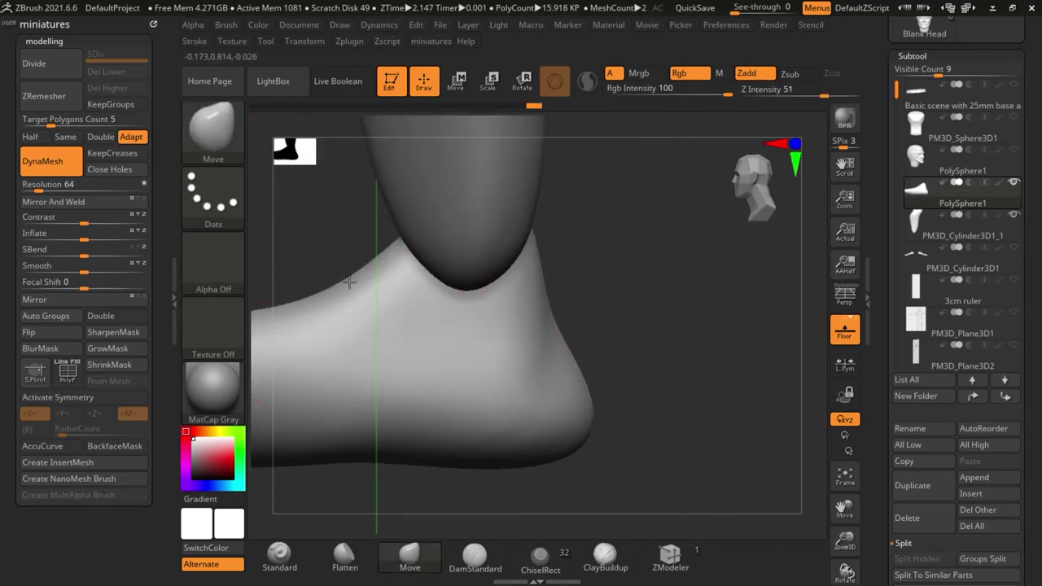
{"action": "mouse_move", "coordinate": [454, 499]}
{"action": "left_mouse_down", "text": "alt"}
{"action": "mouse_move", "coordinate": [456, 453]}
{"action": "mouse_move", "coordinate": [559, 446]}
{"action": "left_mouse_up", "text": "alt"}
{"action": "key", "text": "s"}
{"action": "left_click_drag", "start_coordinate": [396, 437], "coordinate": [525, 457], "text": "alt"}
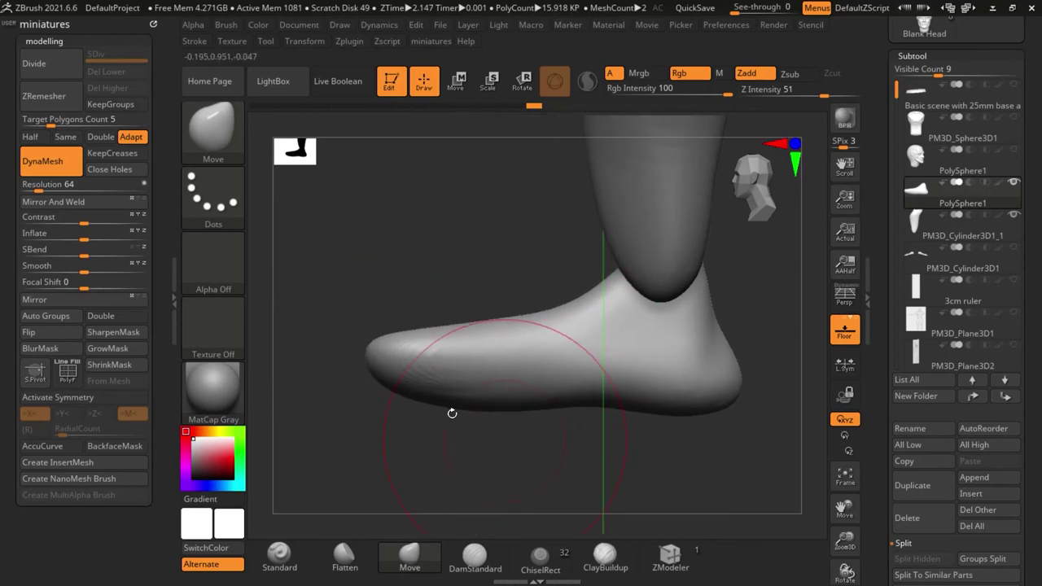
{"action": "left_click_drag", "start_coordinate": [423, 370], "coordinate": [459, 358], "text": "shift"}
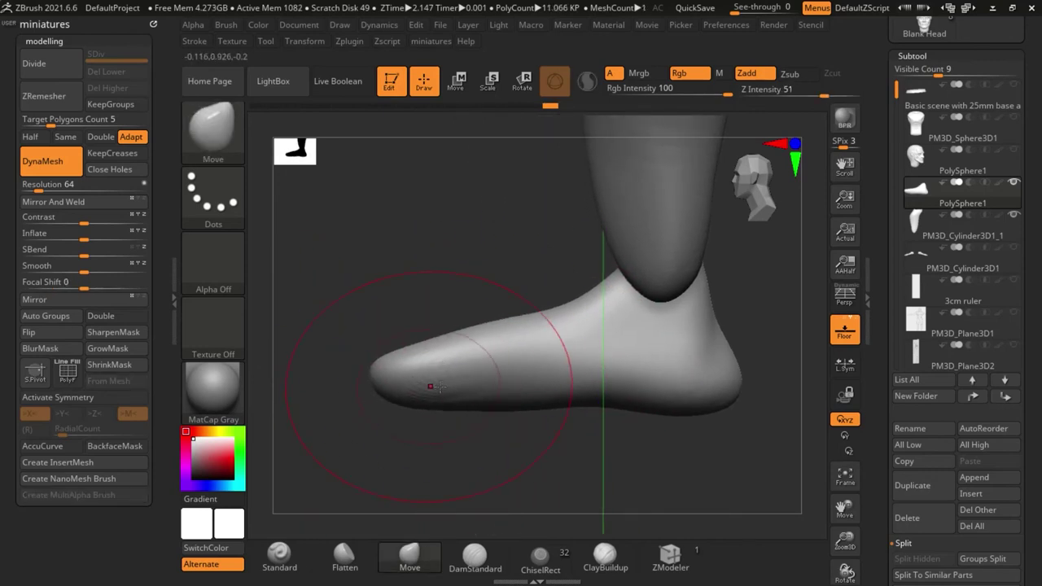
{"action": "left_click_drag", "start_coordinate": [504, 456], "coordinate": [469, 377]}
Adjust the brush size and refine the foot's outline as seen from above
{"action": "mouse_move", "coordinate": [506, 388]}
{"action": "right_mouse_down", "text": "ctrl"}
{"action": "mouse_move", "coordinate": [600, 453]}
{"action": "mouse_move", "coordinate": [586, 450]}
{"action": "right_mouse_up", "text": "ctrl"}
{"action": "key", "text": "s"}
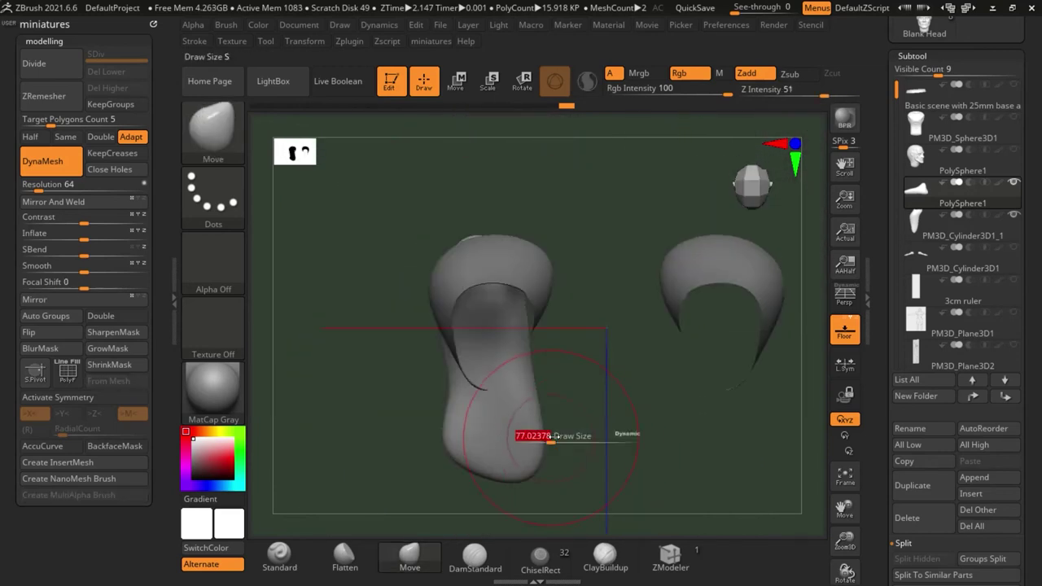
{"action": "right_click_drag", "start_coordinate": [375, 419], "coordinate": [403, 327]}
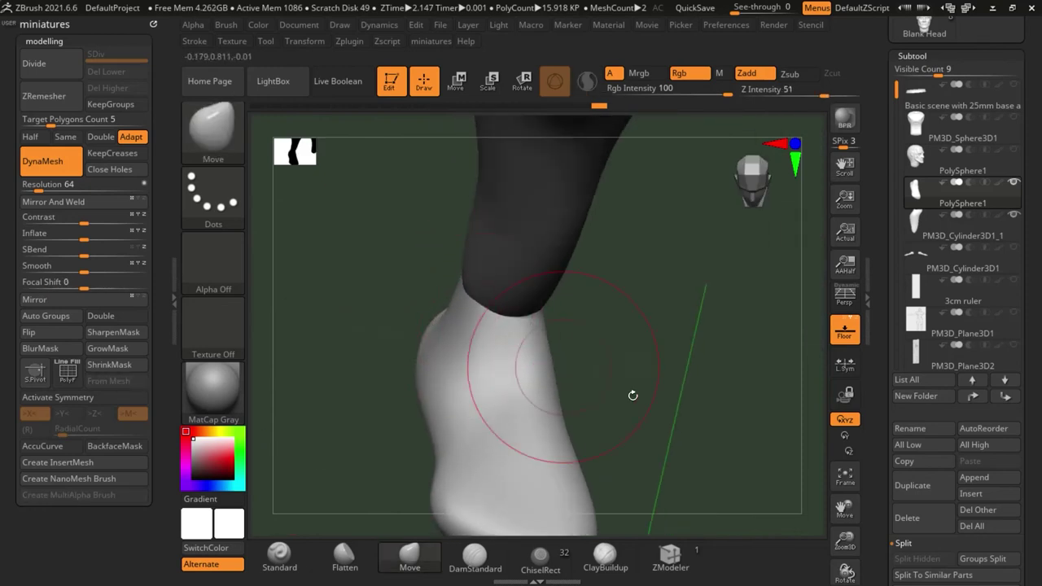
Select the legs subtool and refine the lower shin where it meets the foot
{"action": "right_click_drag", "start_coordinate": [633, 395], "coordinate": [700, 334], "text": "shift"}
{"action": "left_click", "coordinate": [430, 269], "text": "alt"}
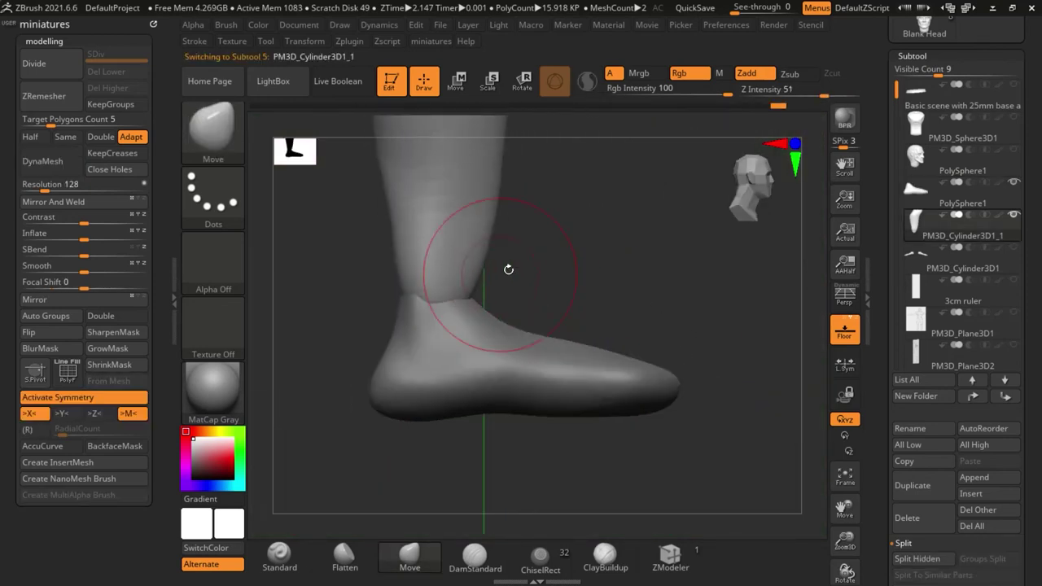
{"action": "right_click_drag", "start_coordinate": [508, 269], "coordinate": [547, 258], "text": "ctrl"}
{"action": "right_click_drag", "start_coordinate": [547, 257], "coordinate": [552, 354], "text": "alt"}
{"action": "mouse_move", "coordinate": [481, 388]}
{"action": "right_mouse_down", "text": "ctrl"}
{"action": "mouse_move", "coordinate": [485, 420]}
{"action": "mouse_move", "coordinate": [482, 402]}
{"action": "right_mouse_up", "text": "ctrl"}
Select the foot subtool and refine its shape around the ankle with the Move brush
{"action": "left_click", "coordinate": [464, 456], "text": "alt"}
{"action": "right_click_drag", "start_coordinate": [464, 456], "coordinate": [515, 469], "text": "ctrl"}
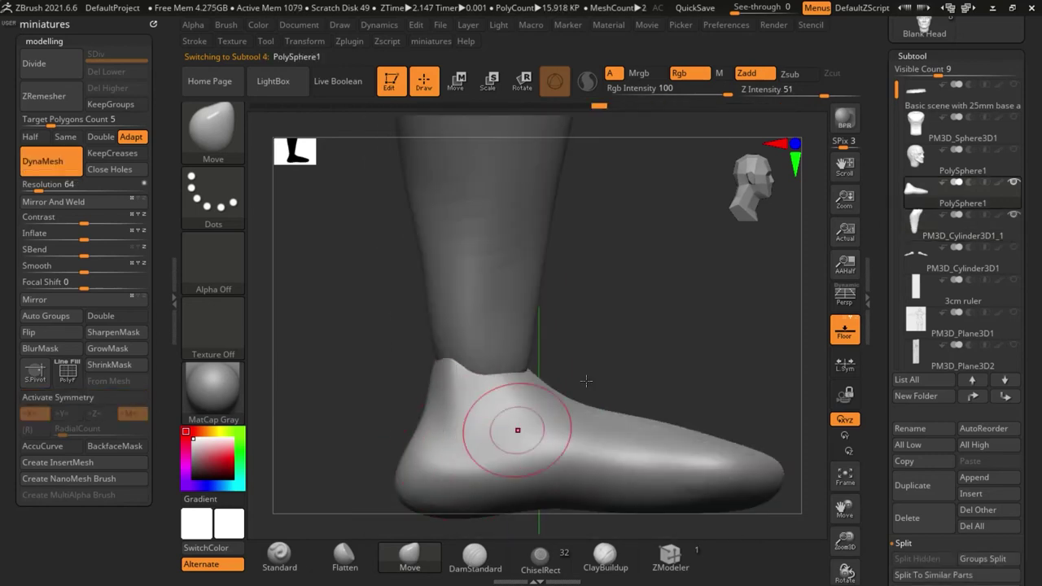
{"action": "right_click_drag", "start_coordinate": [547, 433], "coordinate": [643, 328]}
Mirror and weld the foot subtool so the other leg gets a matching foot
{"action": "right_click_drag", "start_coordinate": [580, 427], "coordinate": [365, 420], "text": "ctrl"}
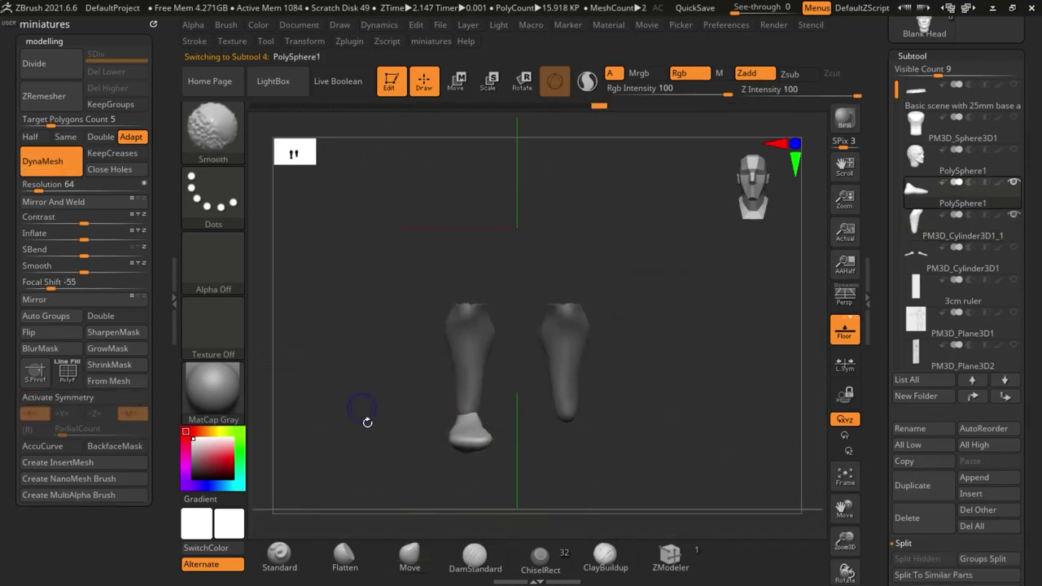
{"action": "right_click_drag", "start_coordinate": [427, 411], "coordinate": [441, 440], "text": "ctrl"}
{"action": "right_click_drag", "start_coordinate": [596, 489], "coordinate": [559, 472], "text": "alt"}
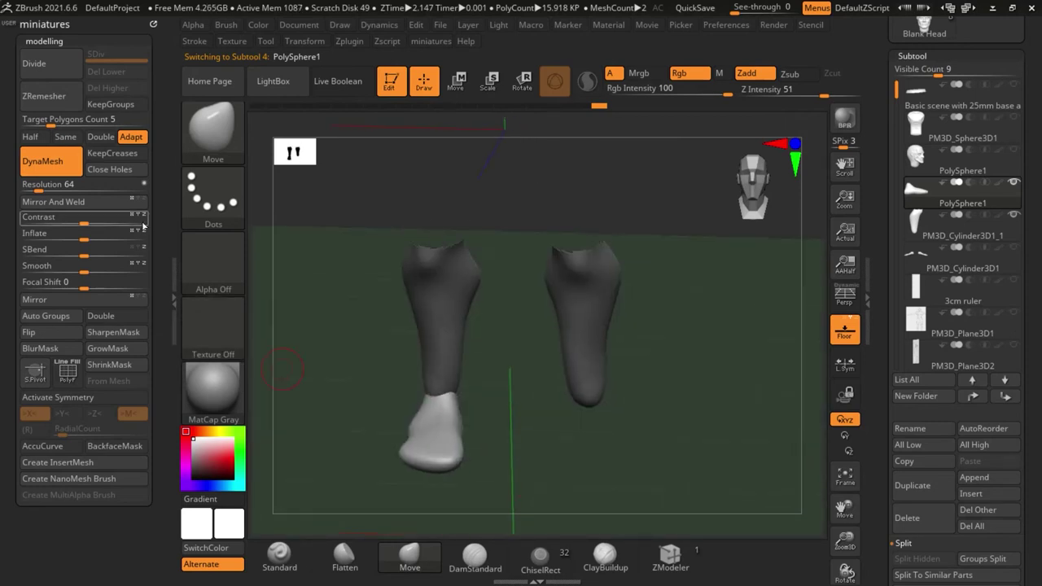
{"action": "left_click", "coordinate": [107, 205]}
Turn on X symmetry and rotate both feet outward around the ankles with the transform gizmo
{"action": "mouse_move", "coordinate": [639, 403]}
{"action": "right_mouse_down", "text": "shift"}
{"action": "mouse_move", "coordinate": [656, 470]}
{"action": "mouse_move", "coordinate": [670, 388]}
{"action": "mouse_move", "coordinate": [649, 398]}
{"action": "right_mouse_up", "text": "shift"}
{"action": "right_click_drag", "start_coordinate": [649, 399], "coordinate": [625, 452], "text": "shift"}
{"action": "right_click_drag", "start_coordinate": [625, 452], "coordinate": [630, 358], "text": "alt"}
{"action": "right_click_drag", "start_coordinate": [465, 352], "coordinate": [471, 407], "text": "ctrl"}
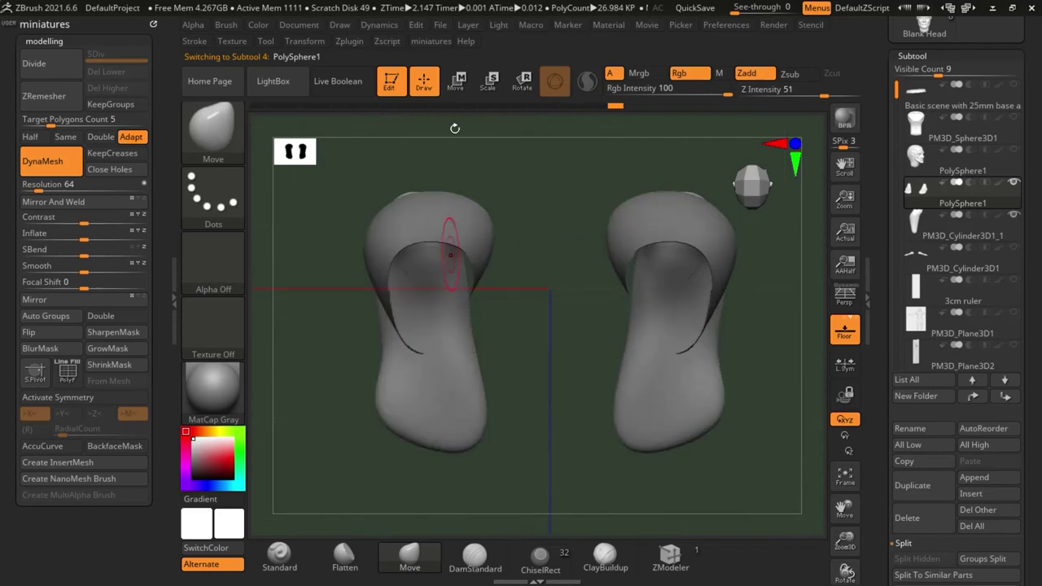
{"action": "left_click", "coordinate": [456, 82]}
{"action": "key", "text": "x"}
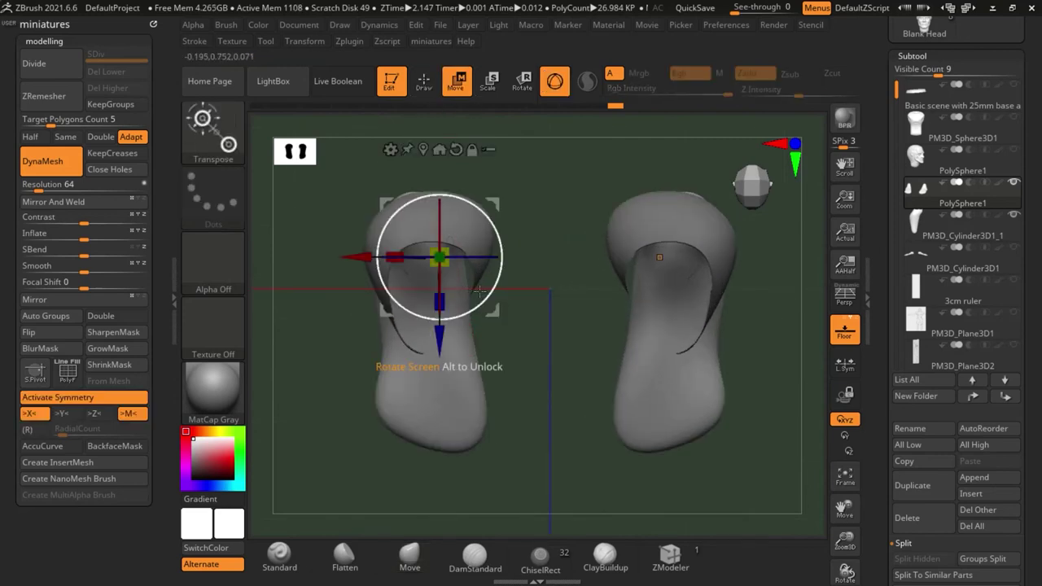
{"action": "left_click_drag", "start_coordinate": [493, 289], "coordinate": [450, 201]}
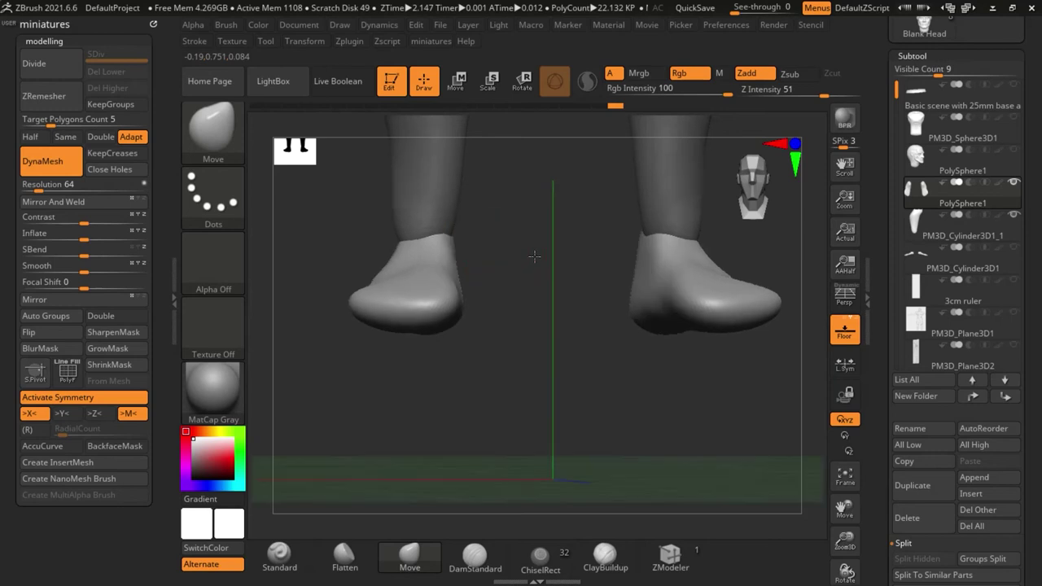
Adjust the upper back edge of the heel with the Move brush so it fits the ankle
{"action": "mouse_move", "coordinate": [530, 195]}
{"action": "left_mouse_down"}
{"action": "mouse_move", "coordinate": [530, 255]}
{"action": "mouse_move", "coordinate": [436, 226]}
{"action": "left_mouse_up"}
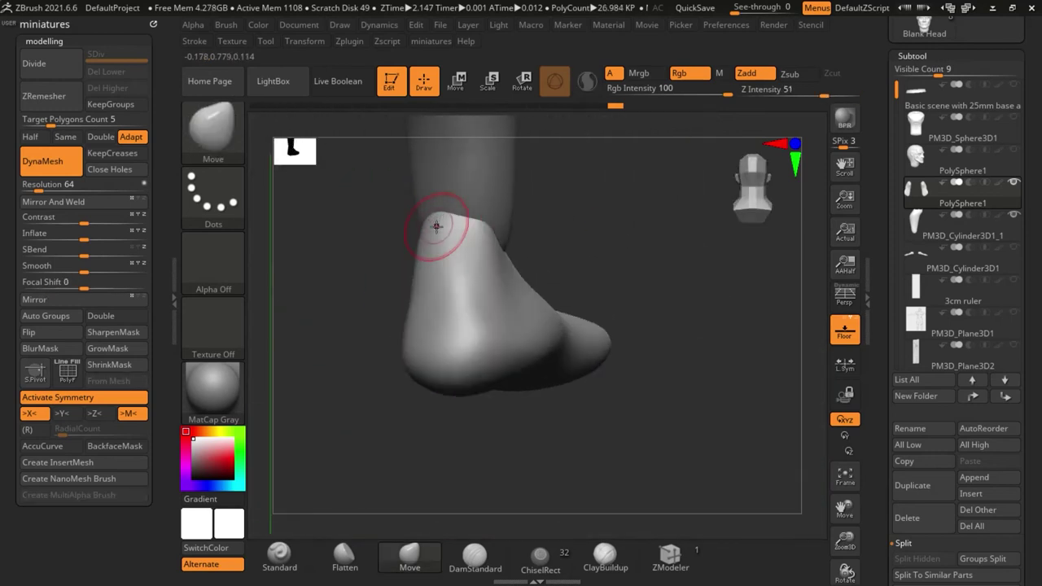
{"action": "right_click_drag", "start_coordinate": [436, 227], "coordinate": [444, 259], "text": "ctrl"}
{"action": "key", "text": "ctrl+z"}
{"action": "key", "text": "ctrl+shift+z"}
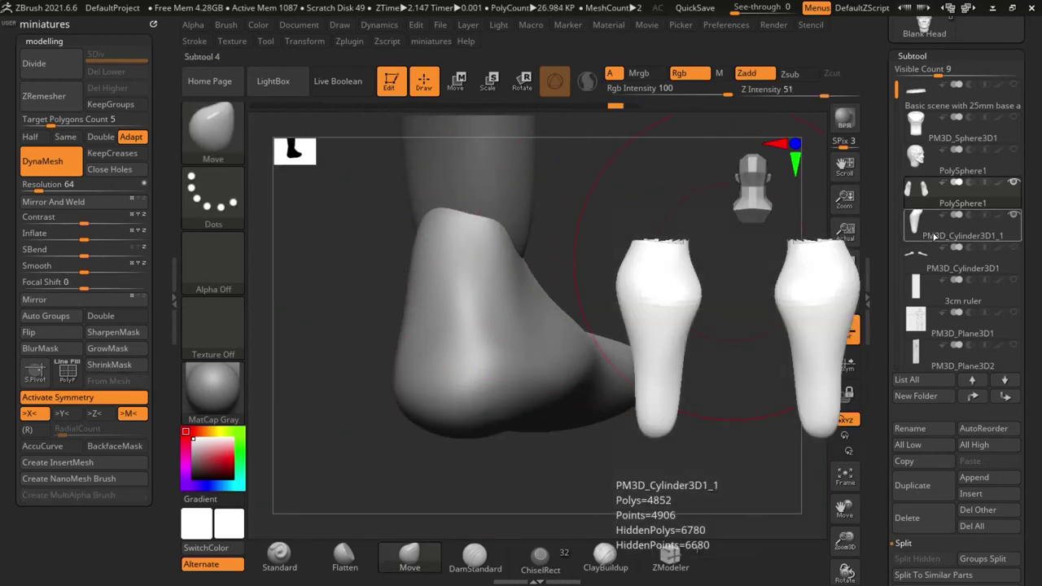
Select the legs subtool and unhide its thigh part
{"action": "left_click", "coordinate": [511, 215], "text": "alt"}
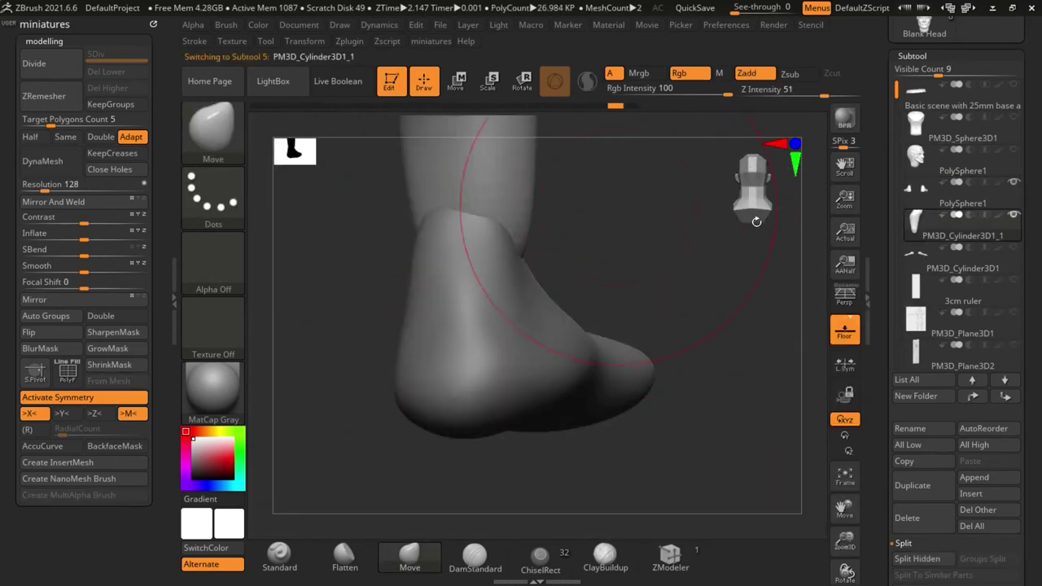
{"action": "left_click", "coordinate": [917, 197]}
{"action": "left_click", "coordinate": [916, 219]}
{"action": "left_click", "coordinate": [683, 253], "text": "ctrl+shift"}
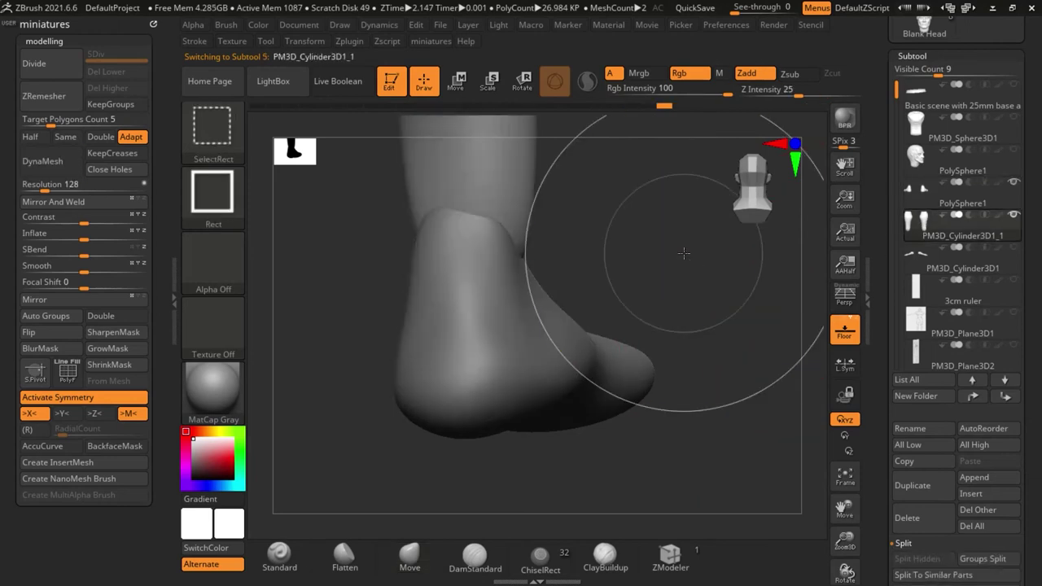
Select the feet subtool and merge it down with the legs subtool
{"action": "left_click", "coordinate": [913, 201]}
{"action": "left_click_drag", "start_coordinate": [893, 230], "coordinate": [884, 94]}
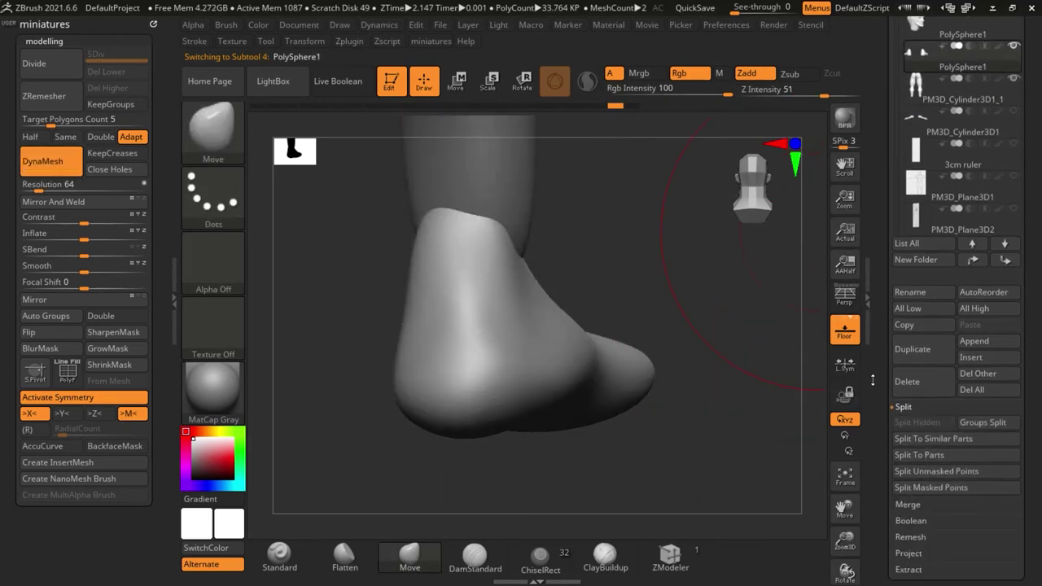
{"action": "left_click", "coordinate": [905, 507]}
{"action": "left_click", "coordinate": [929, 437]}
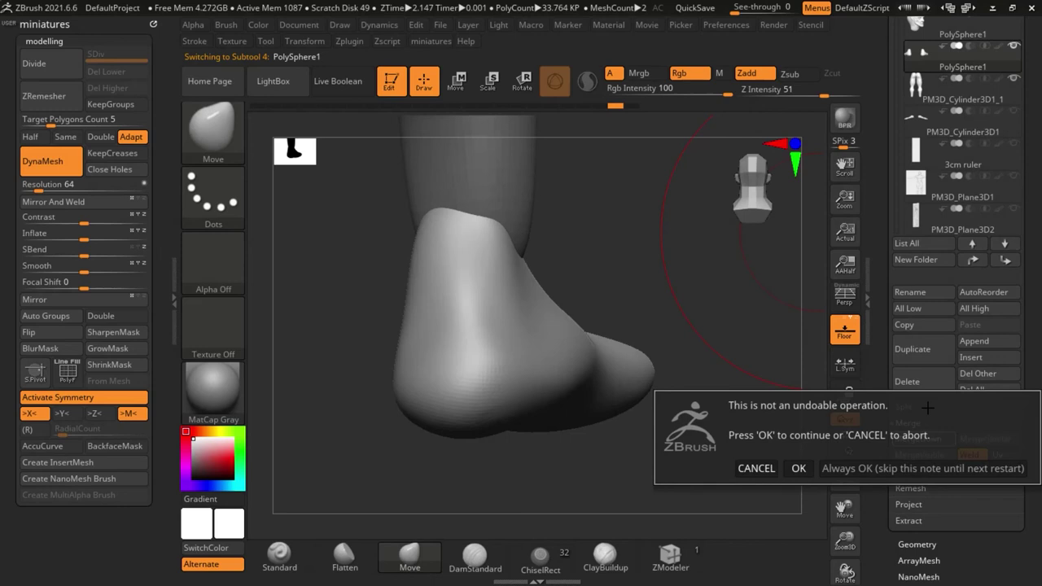
{"action": "left_click", "coordinate": [801, 468]}
{"action": "right_click_drag", "start_coordinate": [635, 363], "coordinate": [496, 448], "text": "ctrl"}
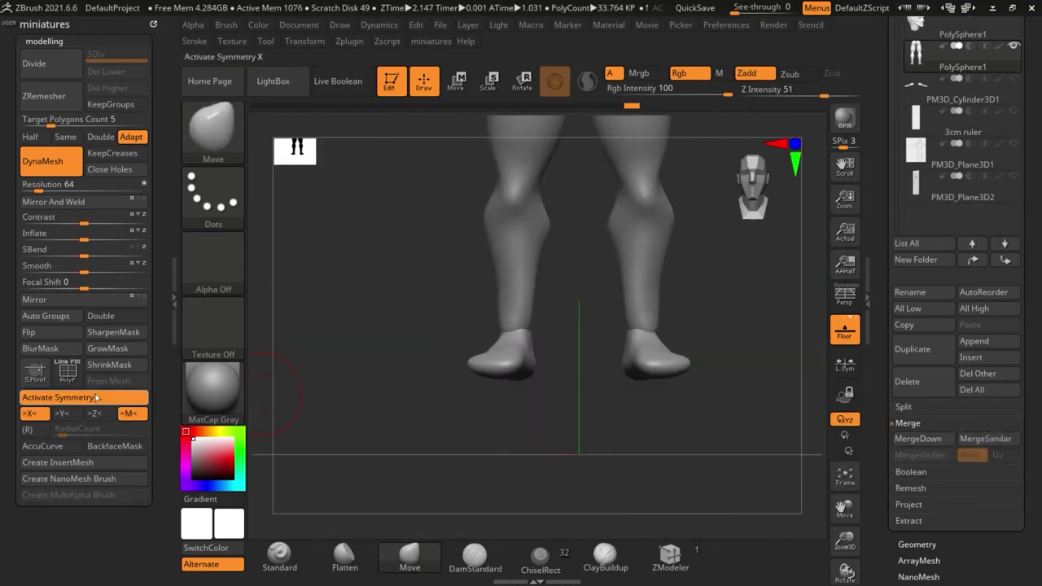
{"action": "left_click", "coordinate": [55, 166]}
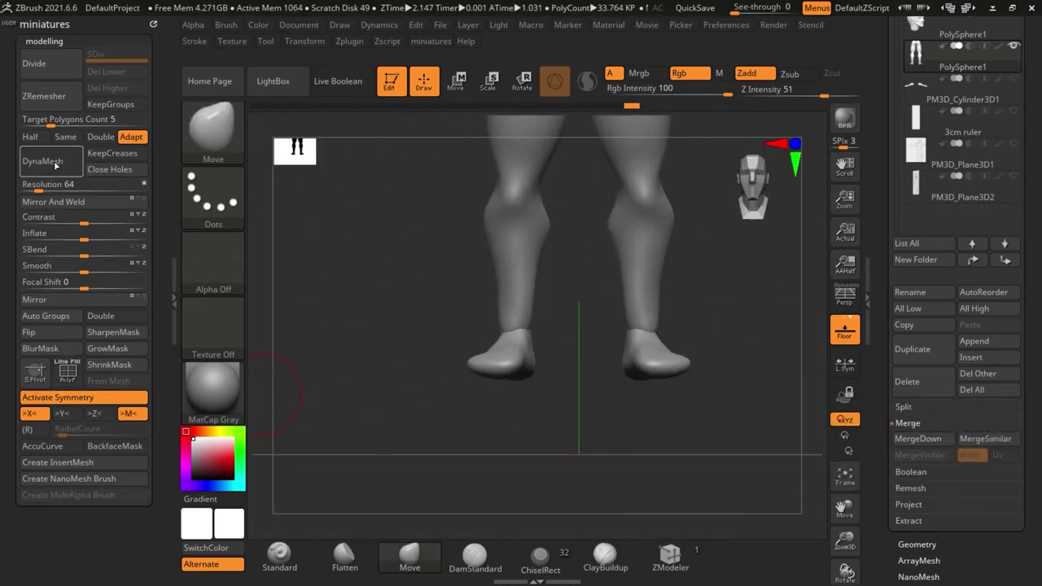
{"action": "left_click", "coordinate": [57, 165]}
{"action": "key", "text": "ctrl+z"}
Set the DynaMesh resolution to 320 and remesh the merged legs and feet
{"action": "left_click", "coordinate": [70, 185]}
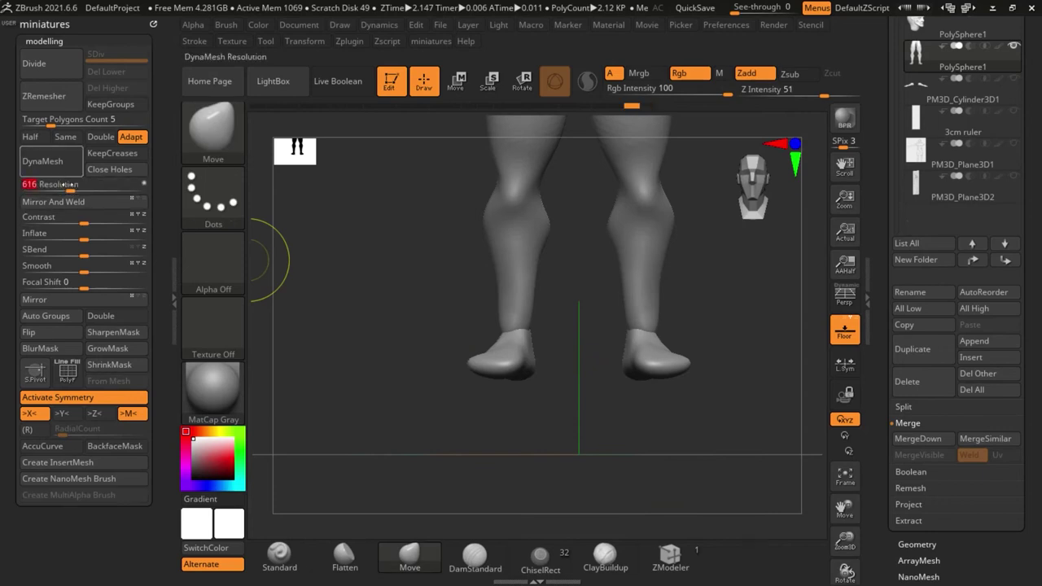
{"action": "left_click_drag", "start_coordinate": [68, 185], "coordinate": [57, 186]}
{"action": "left_click", "coordinate": [60, 168]}
Smooth the seams between the shins and feet around the front and back of the ankles
{"action": "right_click_drag", "start_coordinate": [504, 315], "coordinate": [512, 328], "text": "ctrl"}
{"action": "key", "text": "s"}
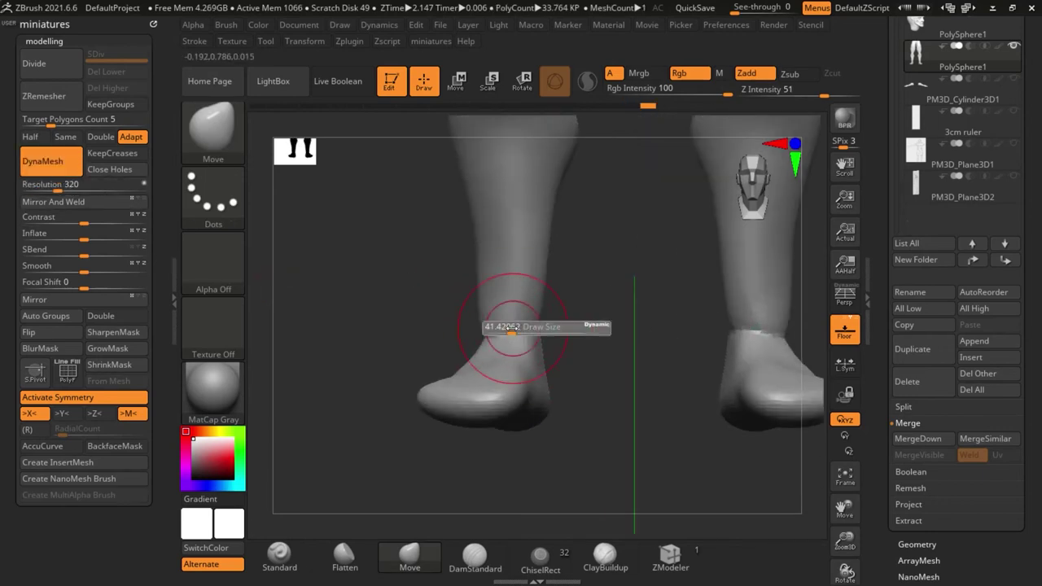
{"action": "left_click_drag", "start_coordinate": [512, 328], "coordinate": [514, 322], "text": "shift"}
{"action": "left_click_drag", "start_coordinate": [517, 269], "coordinate": [525, 221], "text": "shift"}
{"action": "mouse_move", "coordinate": [381, 315]}
{"action": "right_mouse_down"}
{"action": "mouse_move", "coordinate": [383, 331]}
{"action": "mouse_move", "coordinate": [489, 337]}
{"action": "right_mouse_up"}
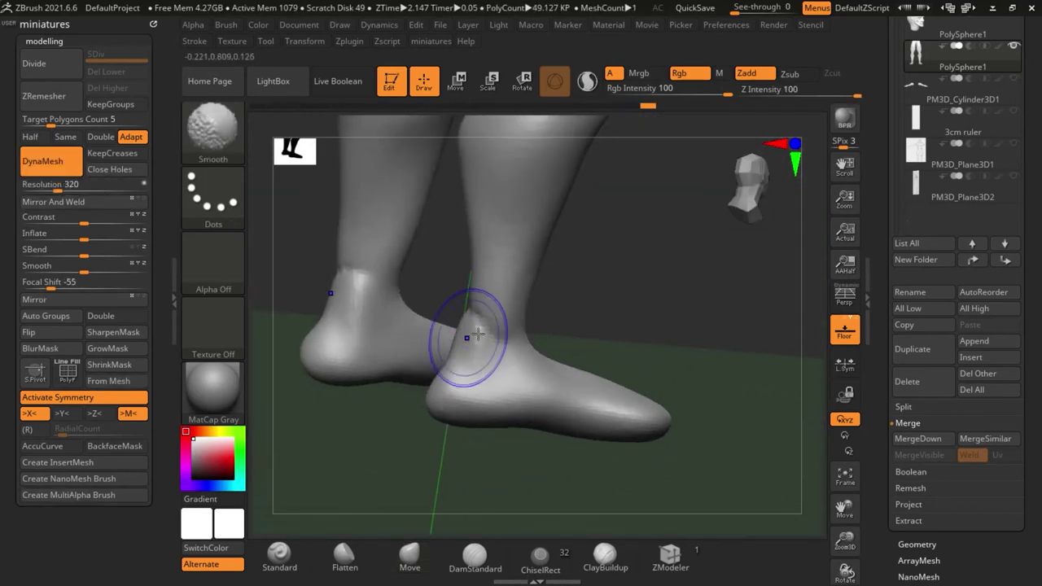
{"action": "left_click_drag", "start_coordinate": [489, 316], "coordinate": [472, 336], "text": "shift"}
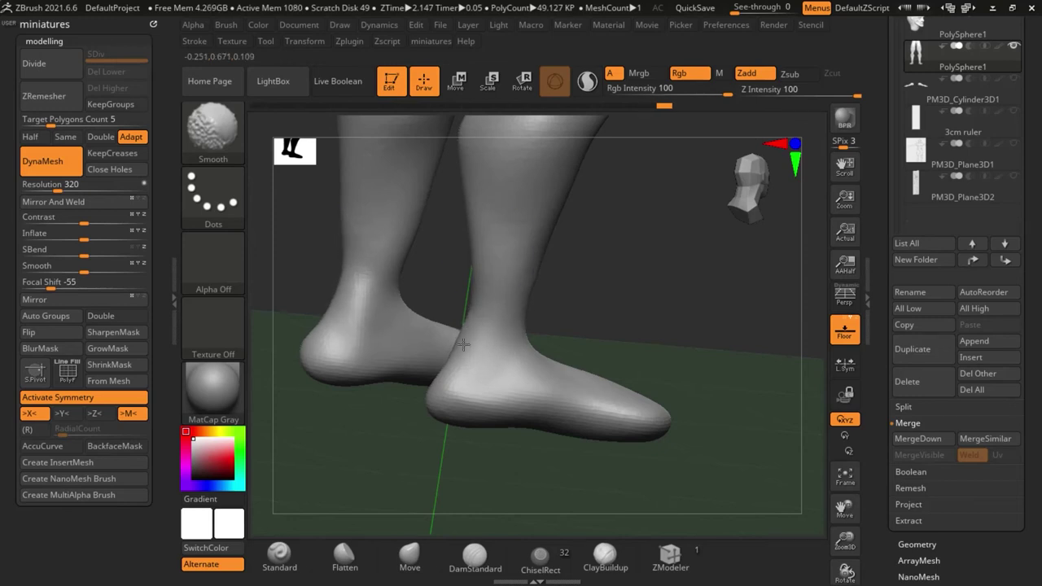
Adjust the outer edge of the feet near the toes with the Move brush from the front
{"action": "right_click_drag", "start_coordinate": [570, 359], "coordinate": [632, 350], "text": "ctrl"}
{"action": "mouse_move", "coordinate": [602, 443]}
{"action": "right_mouse_down"}
{"action": "mouse_move", "coordinate": [493, 530]}
{"action": "mouse_move", "coordinate": [551, 386]}
{"action": "mouse_move", "coordinate": [529, 374]}
{"action": "right_mouse_up"}
{"action": "right_click_drag", "start_coordinate": [529, 374], "coordinate": [431, 419], "text": "ctrl"}
{"action": "key", "text": "s"}
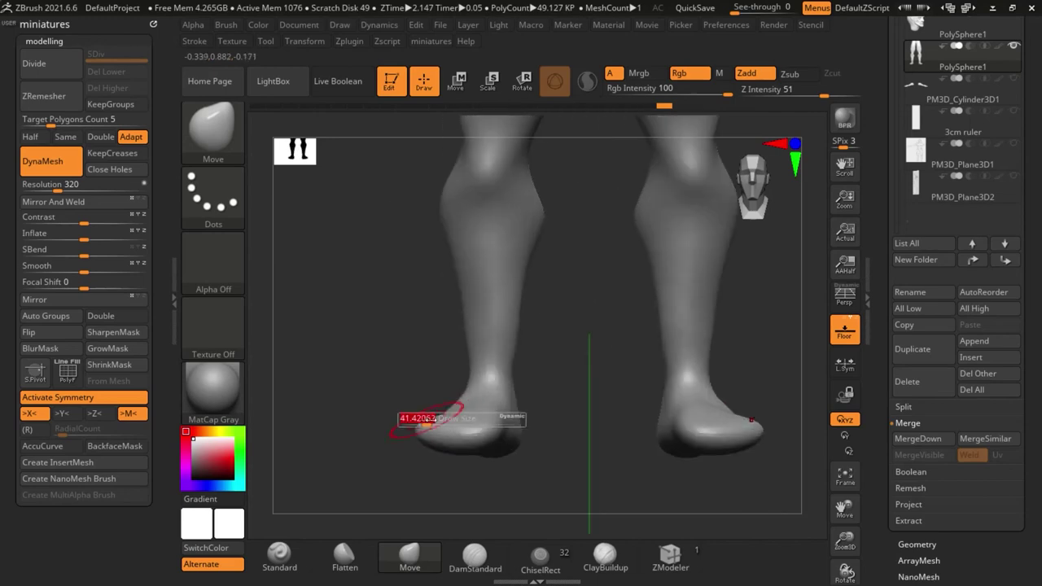
{"action": "left_click_drag", "start_coordinate": [419, 437], "coordinate": [423, 434]}
{"action": "right_click_drag", "start_coordinate": [521, 408], "coordinate": [630, 377], "text": "ctrl"}
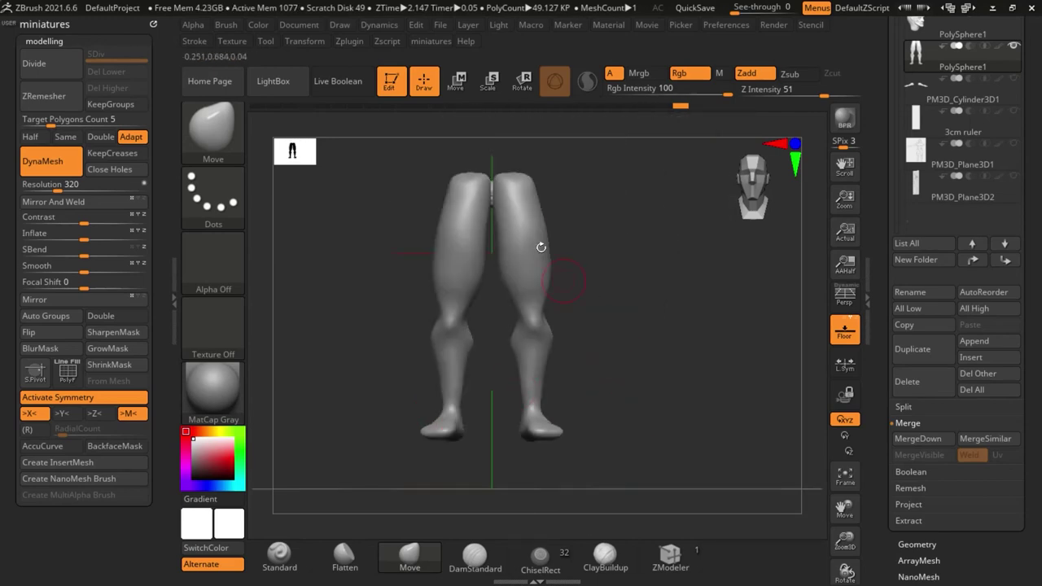
{"action": "right_click_drag", "start_coordinate": [493, 195], "coordinate": [502, 224], "text": "ctrl"}
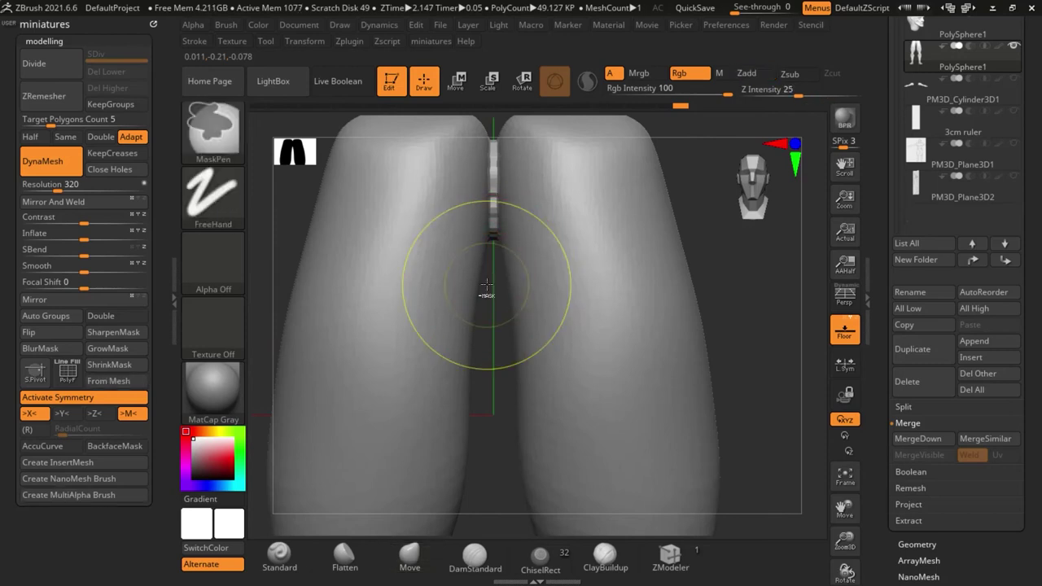
{"action": "left_click_drag", "start_coordinate": [486, 284], "coordinate": [505, 103], "text": "ctrl"}
{"action": "key", "text": "ctrl+z"}
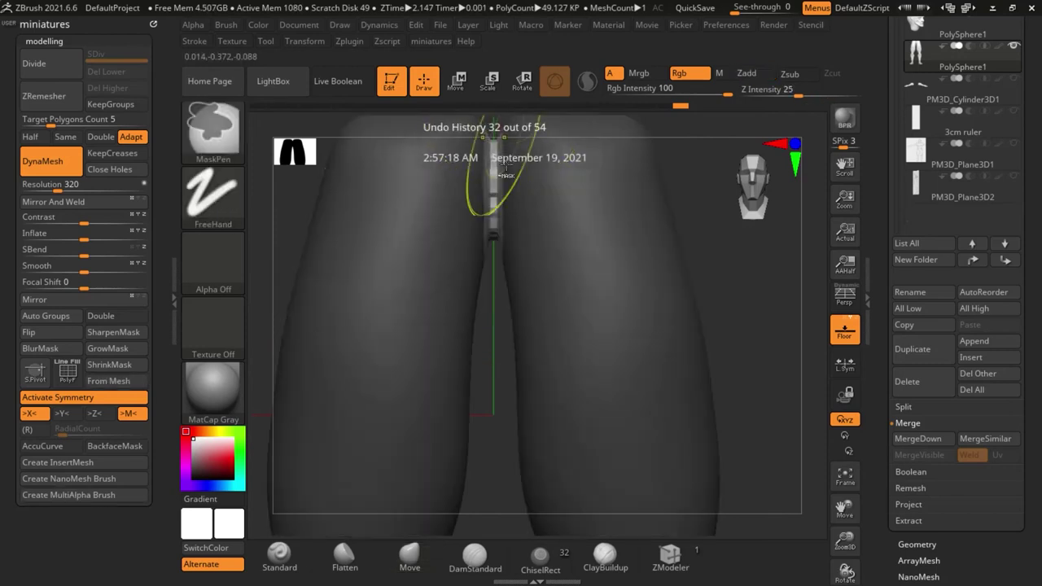
{"action": "right_click_drag", "start_coordinate": [491, 309], "coordinate": [490, 285], "text": "ctrl"}
{"action": "left_click", "coordinate": [492, 297], "text": "ctrl"}
{"action": "mouse_move", "coordinate": [584, 358]}
{"action": "left_mouse_down", "text": "ctrl"}
{"action": "mouse_move", "coordinate": [602, 324]}
{"action": "mouse_move", "coordinate": [607, 335]}
{"action": "left_mouse_up", "text": "ctrl"}
{"action": "key", "text": "ctrl+z"}
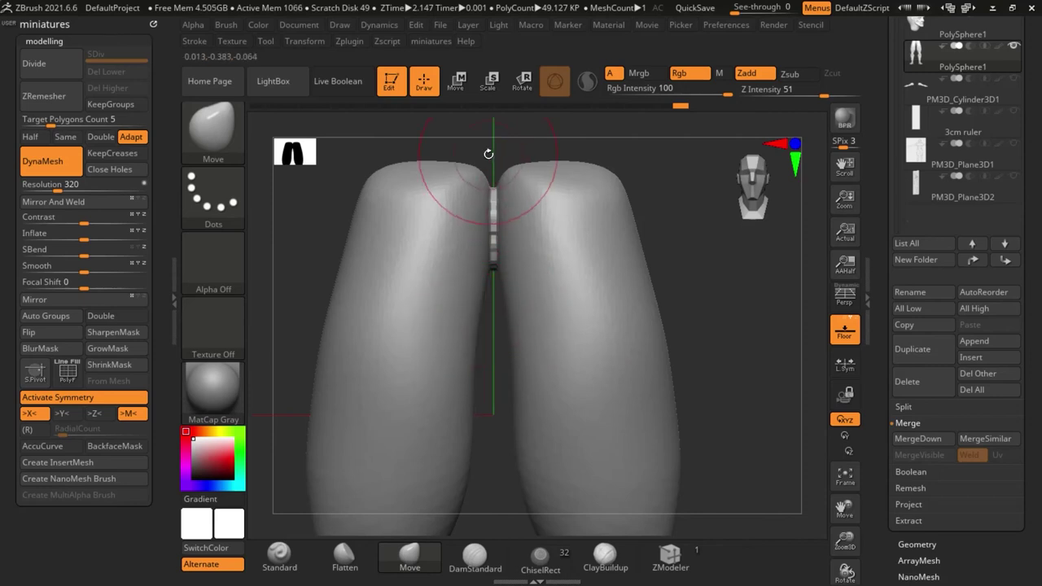
{"action": "right_click_drag", "start_coordinate": [488, 154], "coordinate": [465, 195], "text": "alt"}
{"action": "key", "text": "ctrl"}
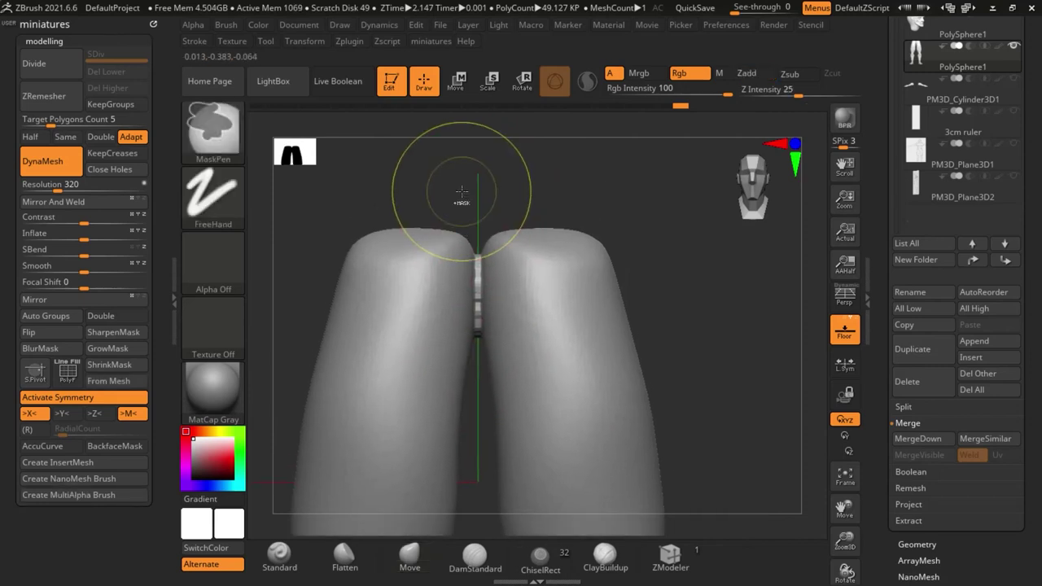
{"action": "key", "text": "alt"}
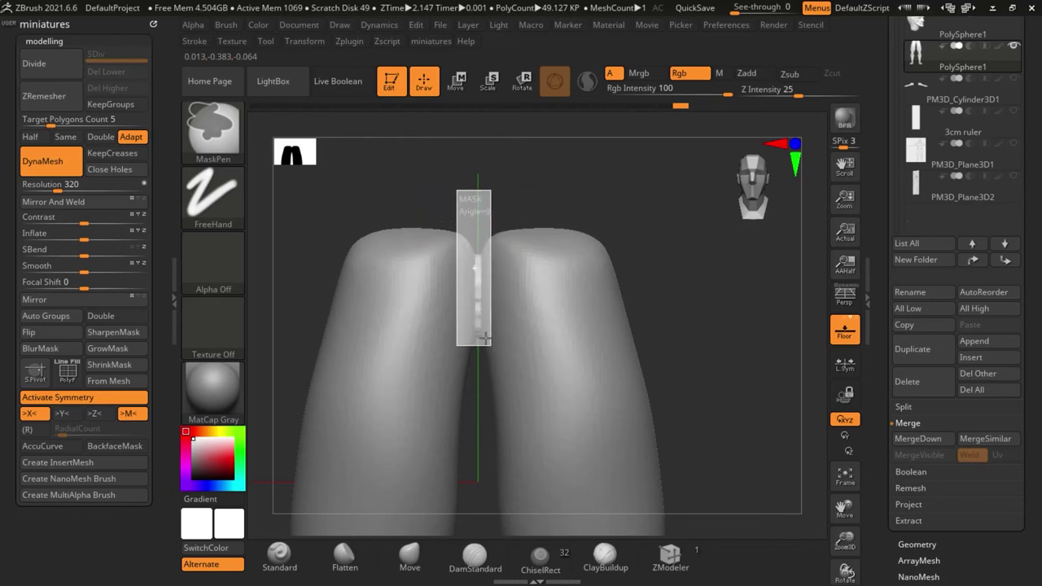
{"action": "left_click_drag", "start_coordinate": [484, 338], "coordinate": [491, 346], "text": "ctrl+alt"}
{"action": "key", "text": "ctrl"}
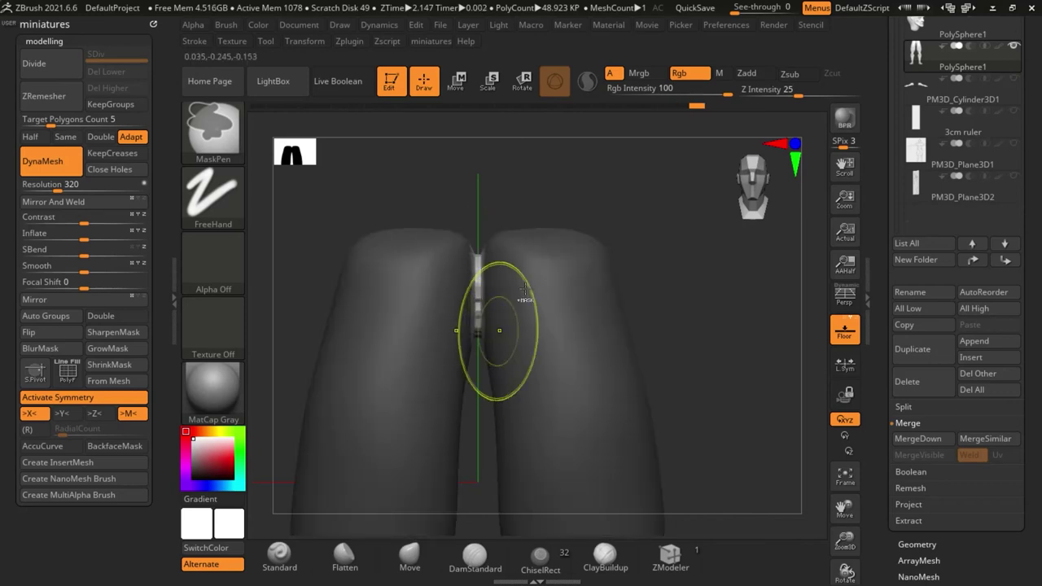
{"action": "mouse_move", "coordinate": [481, 198]}
{"action": "left_mouse_down", "text": "ctrl+alt"}
{"action": "mouse_move", "coordinate": [530, 328]}
{"action": "mouse_move", "coordinate": [518, 275]}
{"action": "mouse_move", "coordinate": [576, 366]}
{"action": "left_mouse_up", "text": "ctrl+alt"}
{"action": "left_click_drag", "start_coordinate": [576, 367], "coordinate": [555, 292], "text": "ctrl+alt"}
{"action": "key", "text": "ctrl+z"}
{"action": "key", "text": "ctrl+z"}
{"action": "key", "text": "ctrl+z"}
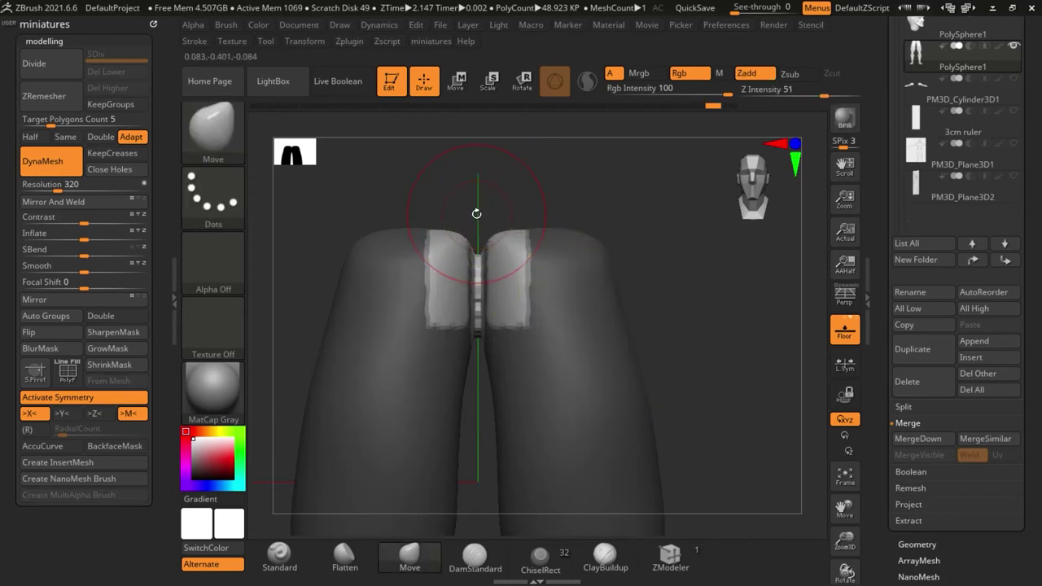
{"action": "key", "text": "ctrl+z"}
{"action": "key", "text": "ctrl+z"}
Mask the thin strip of geometry between the upper thighs and split the masked points into a separate subtool
{"action": "left_click_drag", "start_coordinate": [473, 210], "coordinate": [478, 261], "text": "ctrl"}
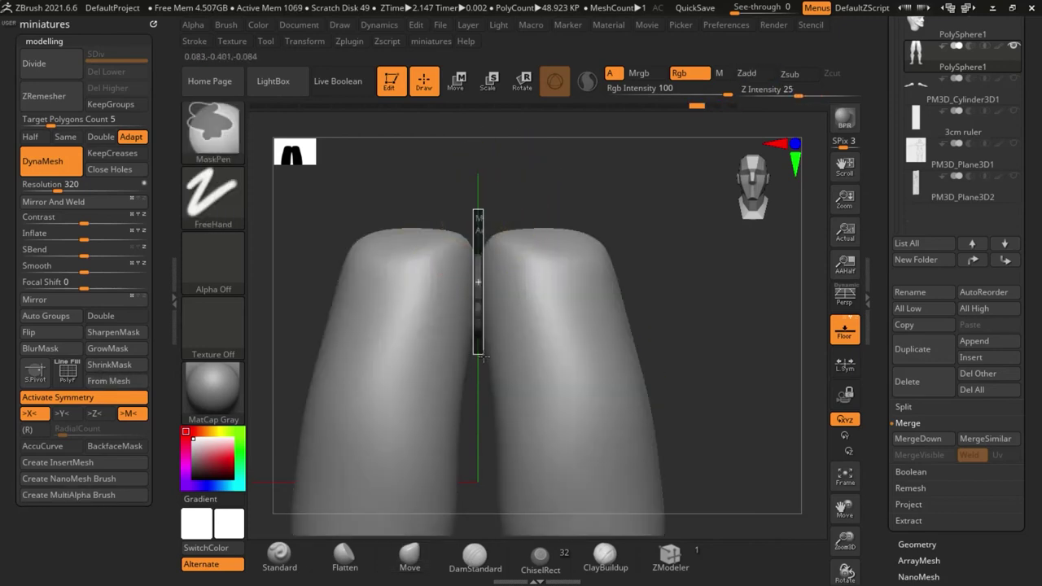
{"action": "left_click_drag", "start_coordinate": [486, 364], "coordinate": [486, 362], "text": "ctrl"}
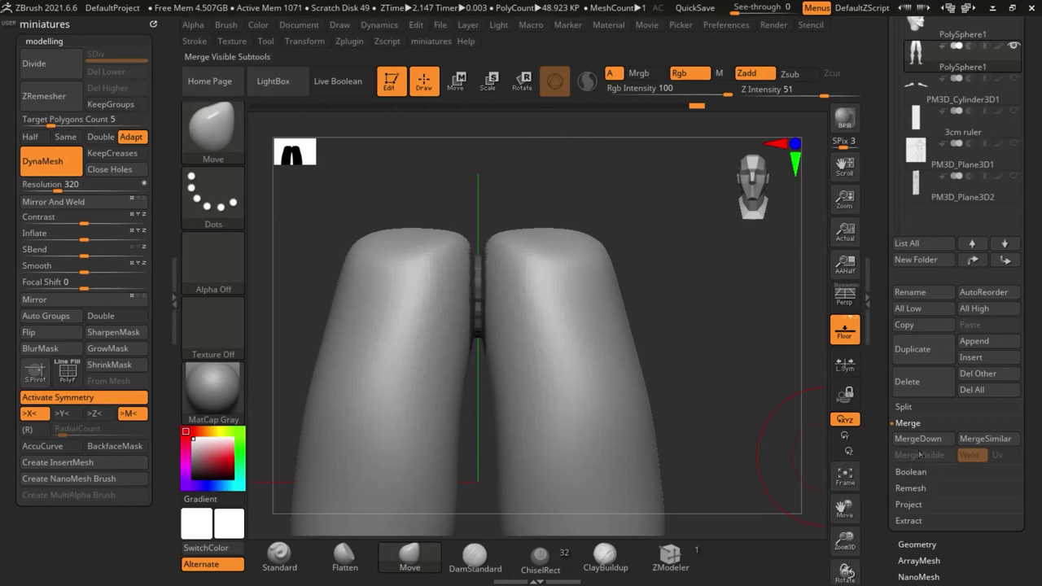
{"action": "left_click", "coordinate": [903, 406]}
{"action": "left_click", "coordinate": [930, 487]}
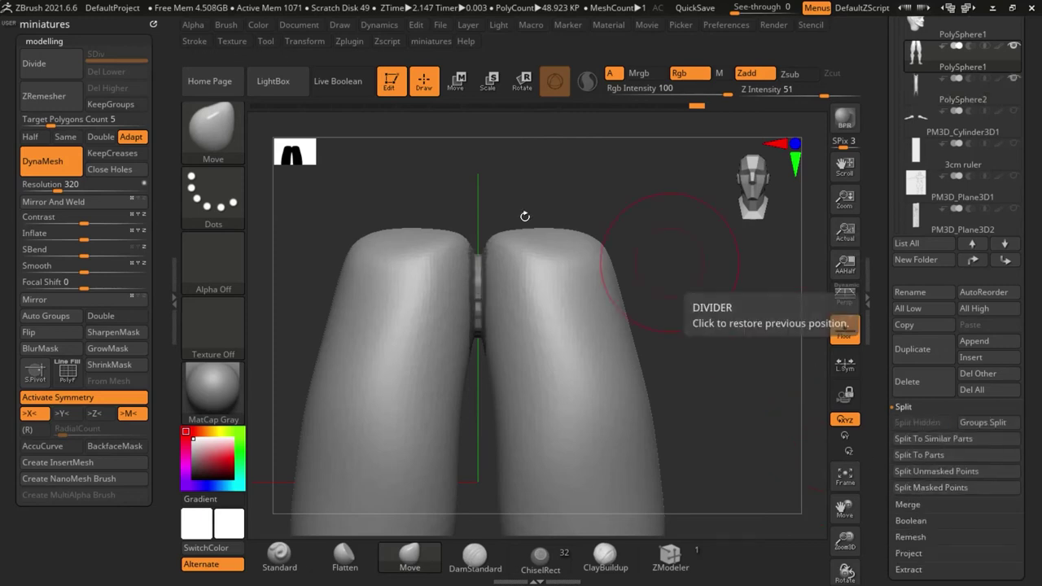
Select the split-off strip between the thighs and delete its subtool
{"action": "left_click", "coordinate": [478, 258], "text": "alt"}
{"action": "left_click", "coordinate": [899, 383]}
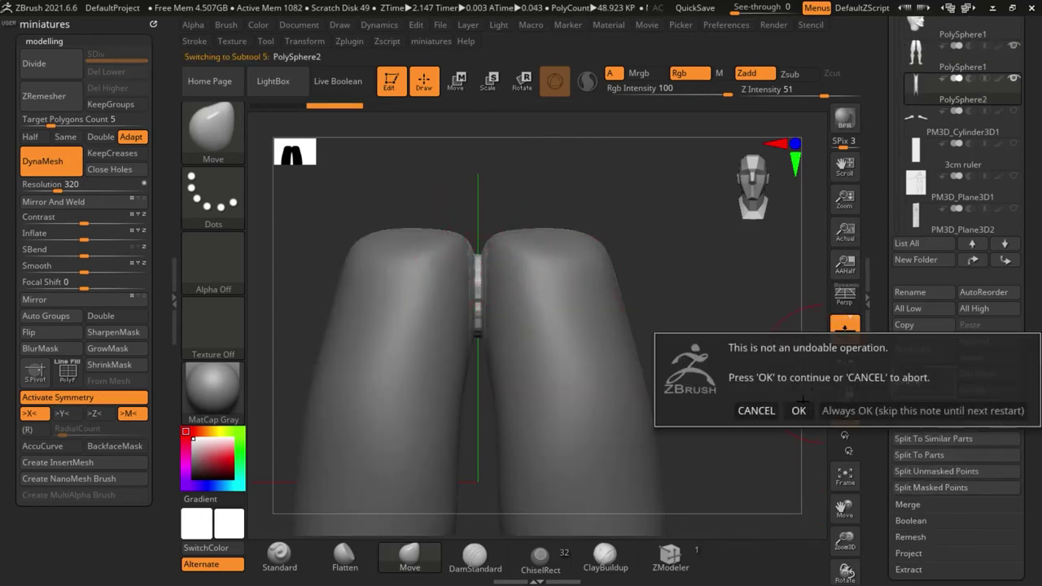
{"action": "left_click", "coordinate": [798, 408]}
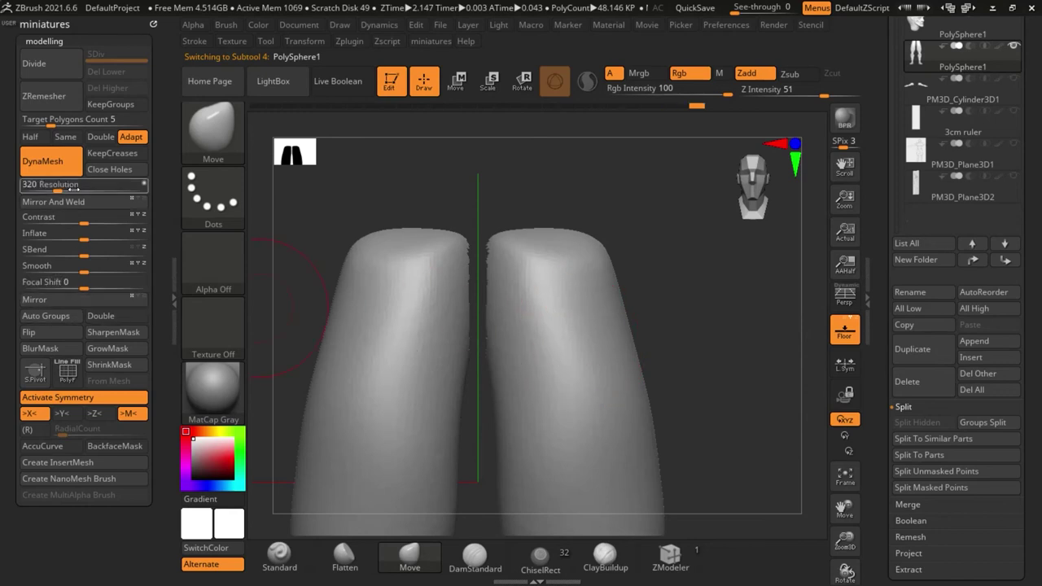
Remesh the legs with DynaMesh at resolution 320 and smooth the upper inner thighs where the strip was cut away
{"action": "left_click", "coordinate": [62, 171]}
{"action": "left_click", "coordinate": [62, 169]}
{"action": "left_click_drag", "start_coordinate": [498, 197], "coordinate": [559, 209]}
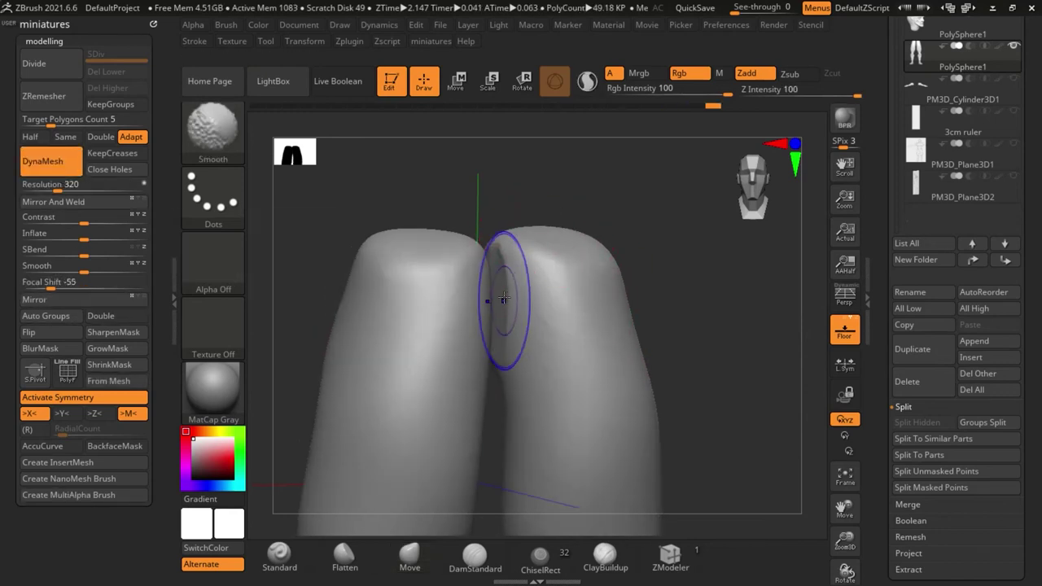
{"action": "left_click_drag", "start_coordinate": [504, 299], "coordinate": [503, 280], "text": "shift"}
{"action": "right_click_drag", "start_coordinate": [503, 281], "coordinate": [514, 155], "text": "ctrl"}
{"action": "left_click_drag", "start_coordinate": [686, 298], "coordinate": [704, 283], "text": "shift"}
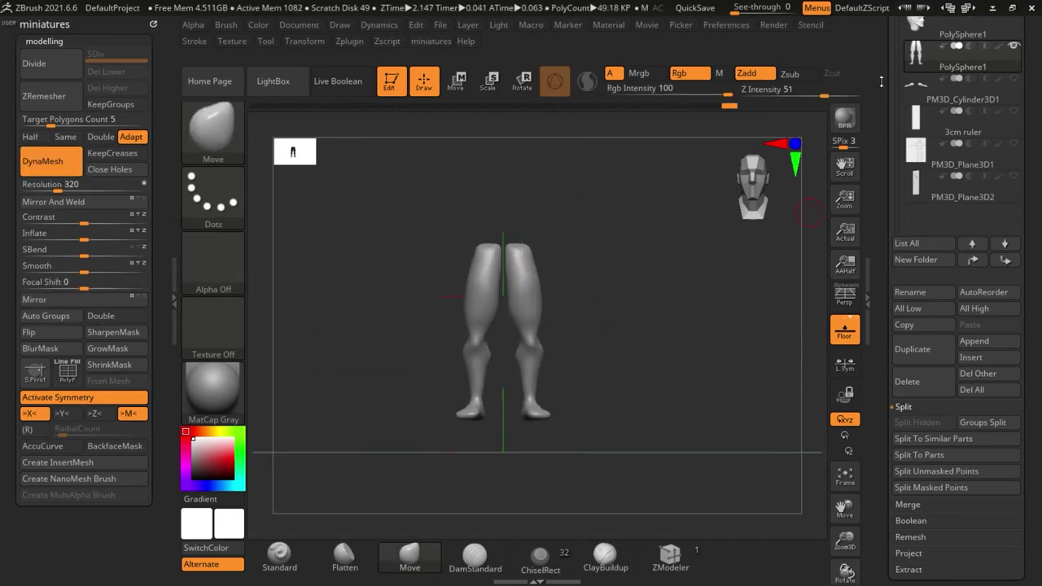
Show all subtools again, check the figure around the head and torso, and make the arms the active subtool
{"action": "scroll", "coordinate": [881, 81], "scroll_direction": "up", "scroll_amount": 2}
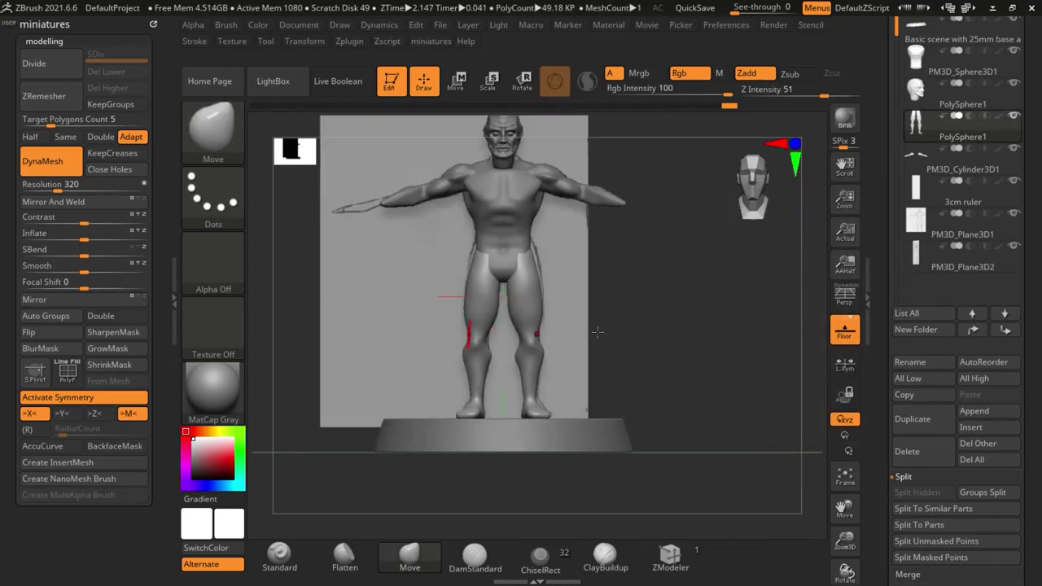
{"action": "left_click_drag", "start_coordinate": [570, 326], "coordinate": [626, 273]}
{"action": "right_click_drag", "start_coordinate": [626, 272], "coordinate": [687, 404], "text": "ctrl"}
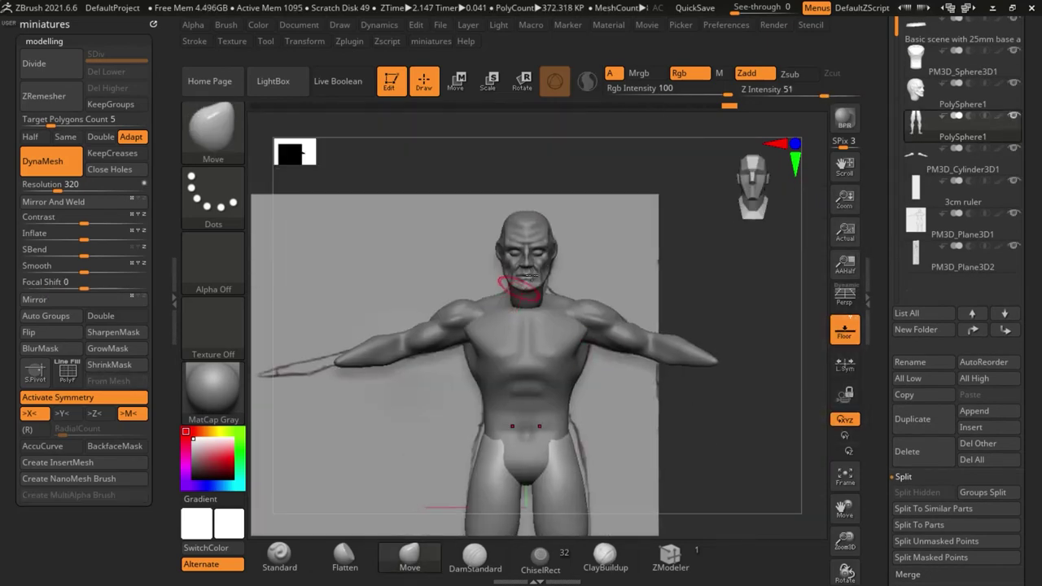
{"action": "right_click_drag", "start_coordinate": [531, 275], "coordinate": [674, 285], "text": "ctrl"}
{"action": "mouse_move", "coordinate": [789, 315]}
{"action": "left_mouse_down"}
{"action": "mouse_move", "coordinate": [813, 309]}
{"action": "mouse_move", "coordinate": [791, 302]}
{"action": "left_mouse_up"}
{"action": "right_click_drag", "start_coordinate": [791, 303], "coordinate": [782, 334], "text": "ctrl"}
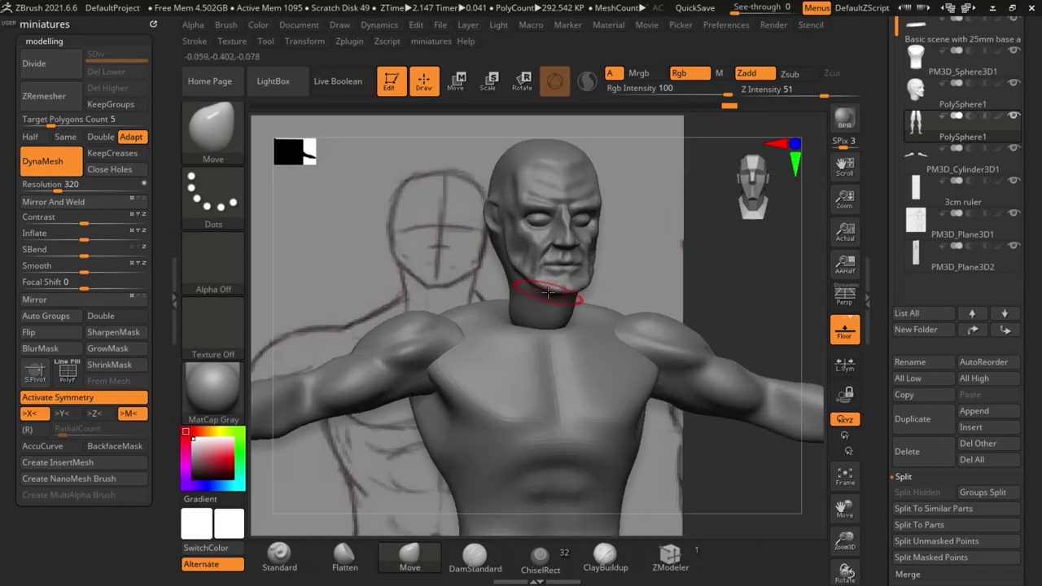
{"action": "scroll", "coordinate": [545, 293], "scroll_direction": "down", "scroll_amount": 3}
{"action": "left_click_drag", "start_coordinate": [745, 440], "coordinate": [722, 459], "text": "shift"}
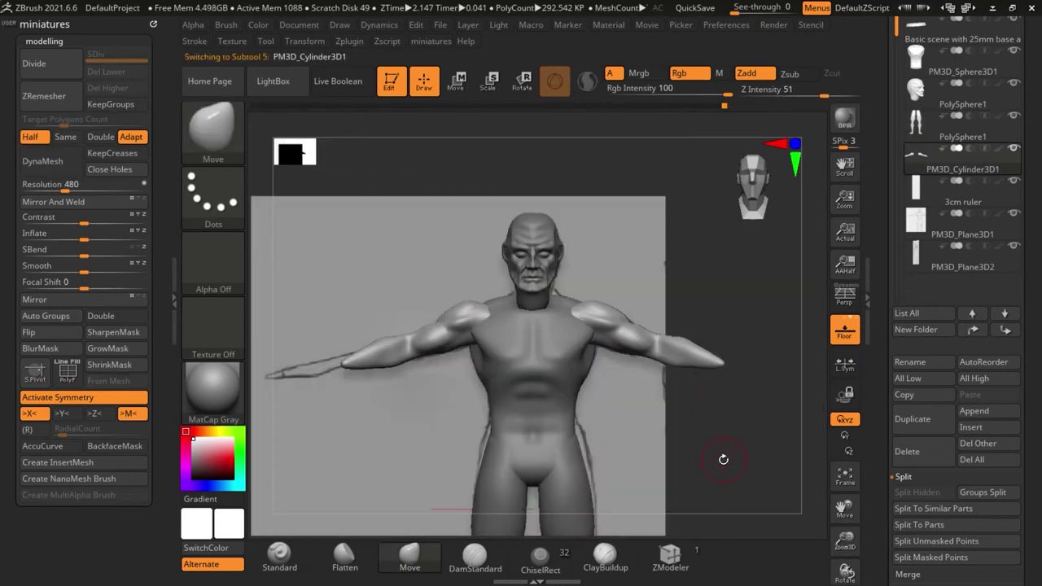
Insert a sphere as a new subtool below the arms to start the hand
{"action": "right_click_drag", "start_coordinate": [721, 458], "coordinate": [730, 408], "text": "alt"}
{"action": "left_click", "coordinate": [964, 428]}
{"action": "left_click", "coordinate": [573, 279]}
{"action": "scroll", "coordinate": [559, 274], "scroll_direction": "down", "scroll_amount": 3}
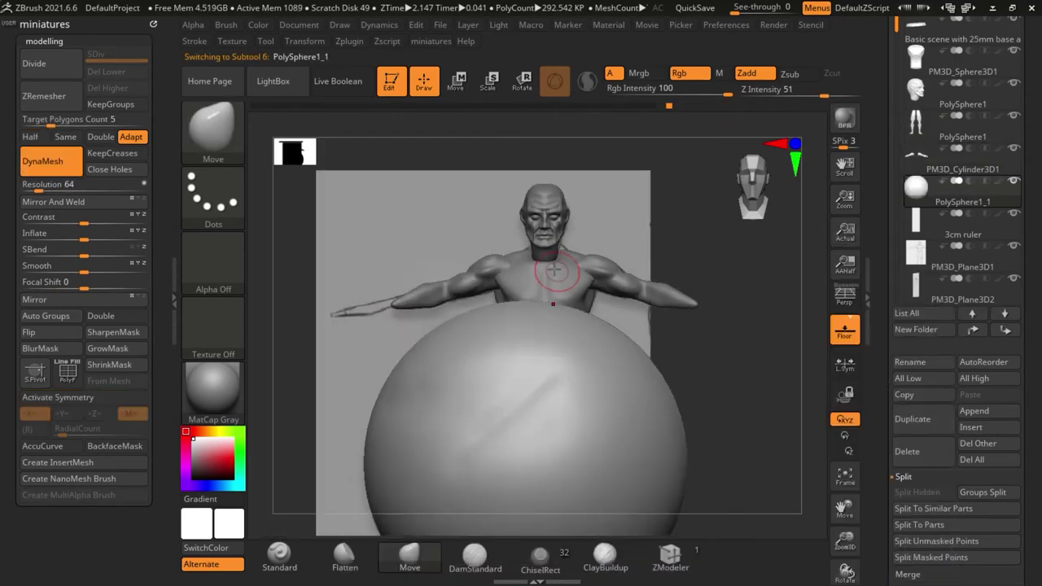
Scale the sphere down to roughly hand size and move it to the end of the forearm
{"action": "left_click", "coordinate": [461, 88]}
{"action": "left_click_drag", "start_coordinate": [556, 403], "coordinate": [444, 363]}
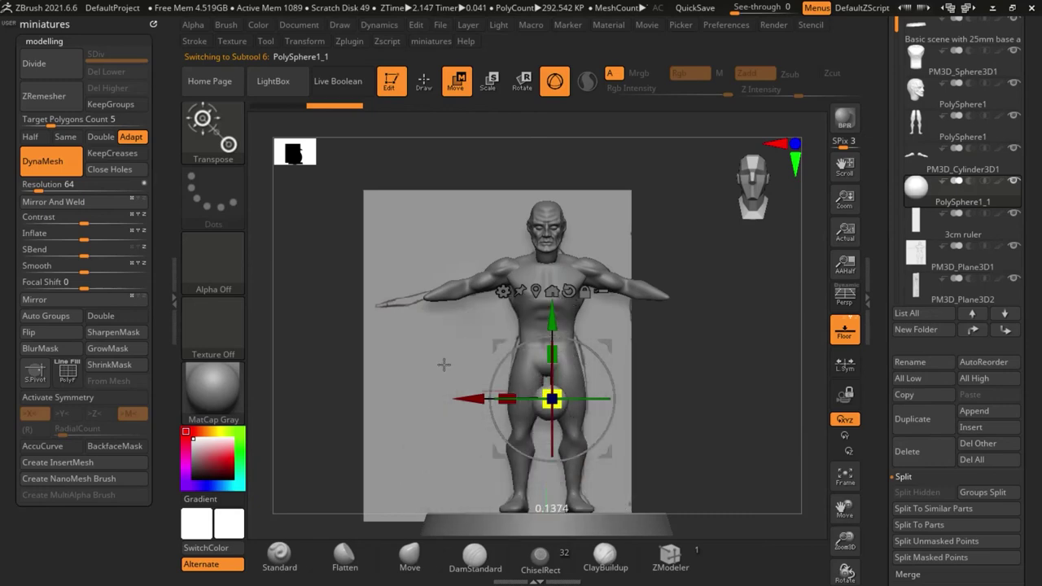
{"action": "left_click_drag", "start_coordinate": [607, 453], "coordinate": [472, 352]}
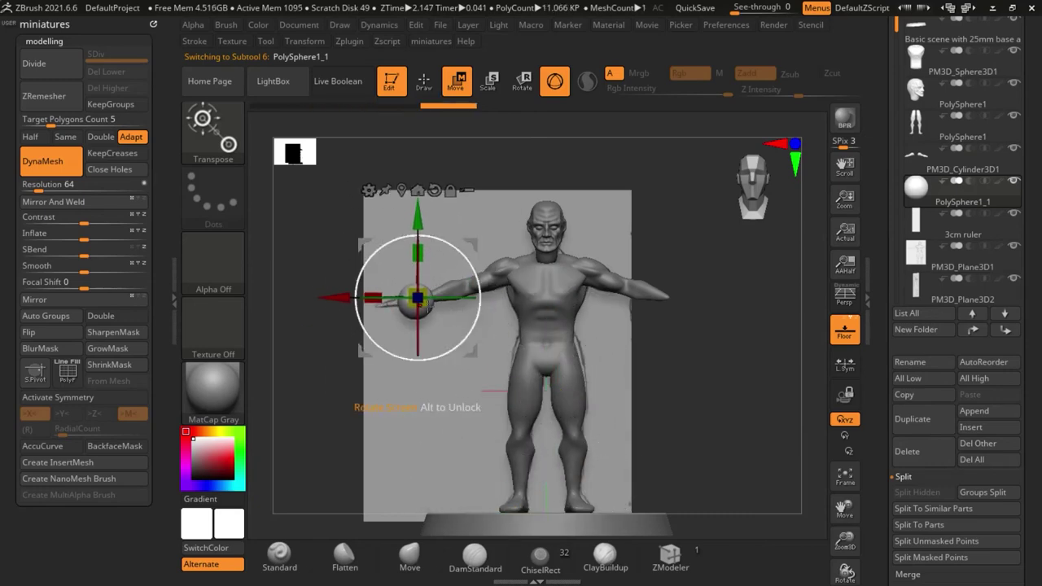
{"action": "scroll", "coordinate": [415, 291], "scroll_direction": "up", "scroll_amount": 2}
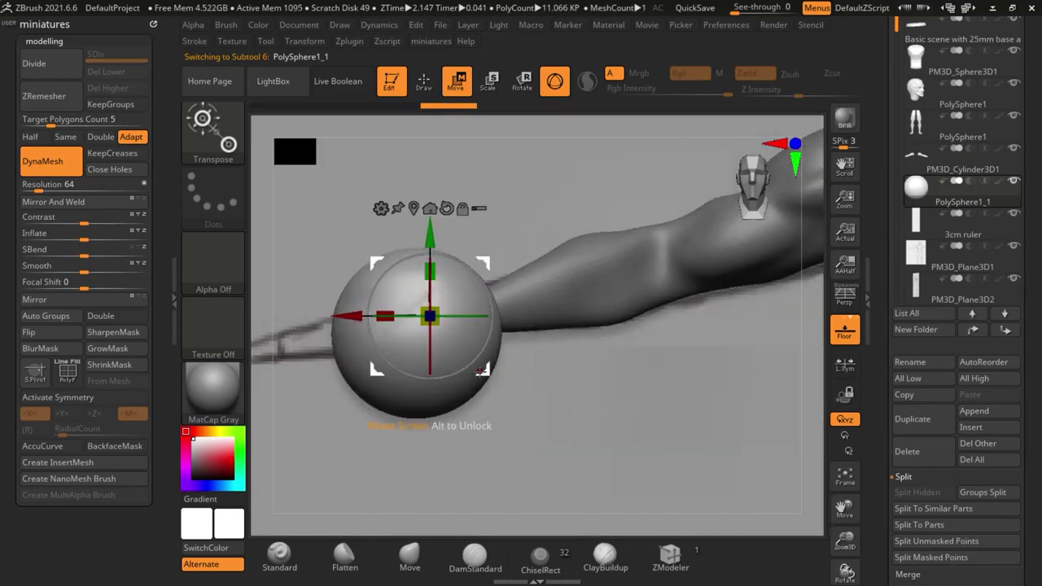
Hide both reference planes and align the sphere with the wrist as seen from above
{"action": "left_click", "coordinate": [1012, 250]}
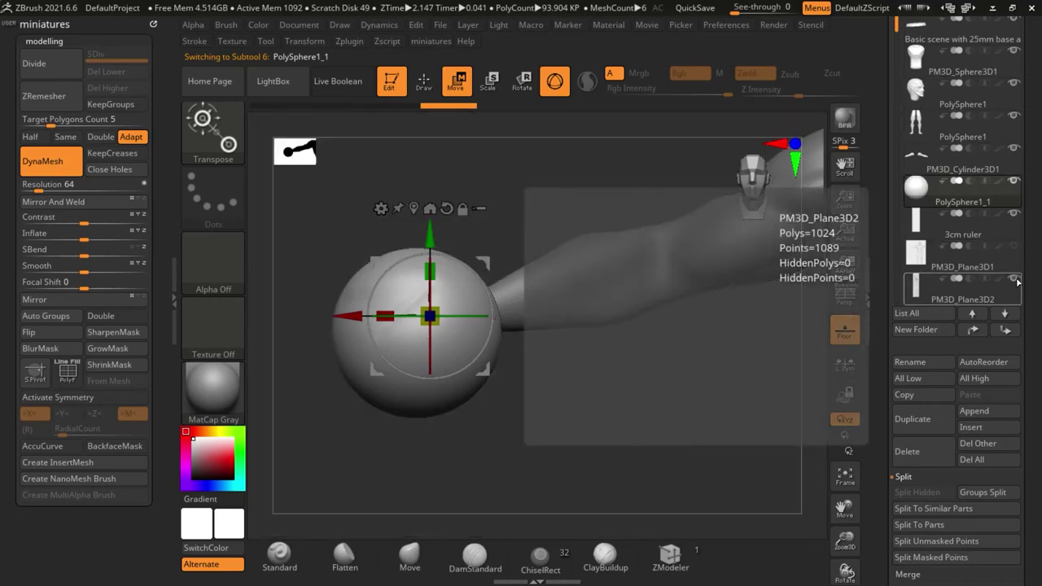
{"action": "left_click", "coordinate": [1015, 279]}
{"action": "scroll", "coordinate": [647, 358], "scroll_direction": "down", "scroll_amount": 2}
{"action": "left_click_drag", "start_coordinate": [612, 391], "coordinate": [582, 530]}
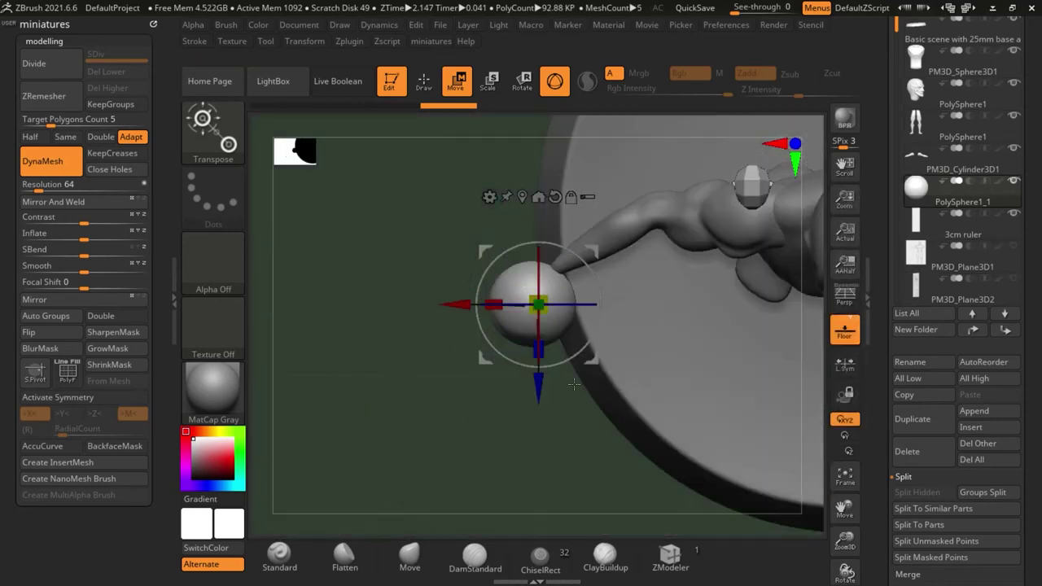
{"action": "scroll", "coordinate": [562, 298], "scroll_direction": "up", "scroll_amount": 2}
{"action": "left_click_drag", "start_coordinate": [566, 365], "coordinate": [581, 259]}
{"action": "left_click_drag", "start_coordinate": [575, 306], "coordinate": [575, 303]}
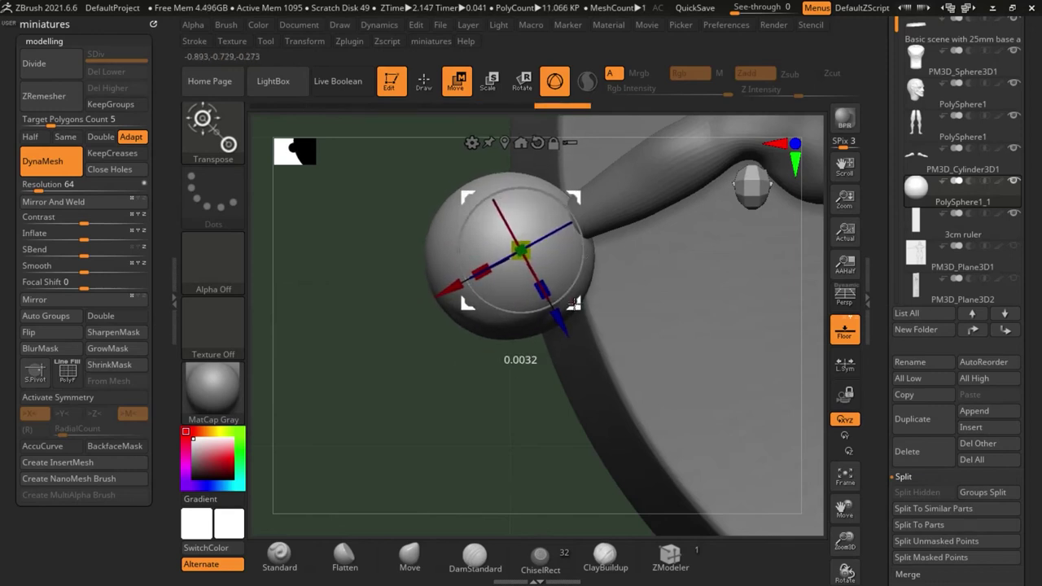
Refine the sphere's position at the tip of the forearm and return to sculpting mode
{"action": "left_click", "coordinate": [427, 86]}
{"action": "left_click_drag", "start_coordinate": [413, 384], "coordinate": [419, 319]}
{"action": "left_click", "coordinate": [455, 91]}
{"action": "left_click_drag", "start_coordinate": [520, 265], "coordinate": [428, 234]}
{"action": "left_click", "coordinate": [431, 95]}
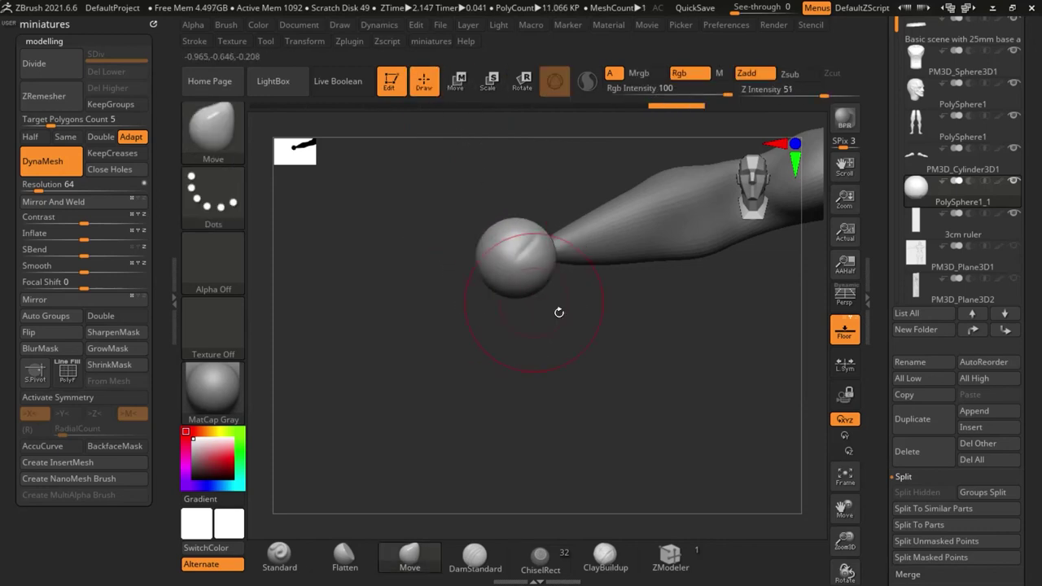
Choose the Flatten brush, test a stroke on the front of the sphere and undo it
{"action": "left_click_drag", "start_coordinate": [607, 288], "coordinate": [502, 307], "text": "alt"}
{"action": "left_click_drag", "start_coordinate": [658, 430], "coordinate": [453, 384], "text": "alt"}
{"action": "scroll", "coordinate": [521, 339], "scroll_direction": "up", "scroll_amount": 4}
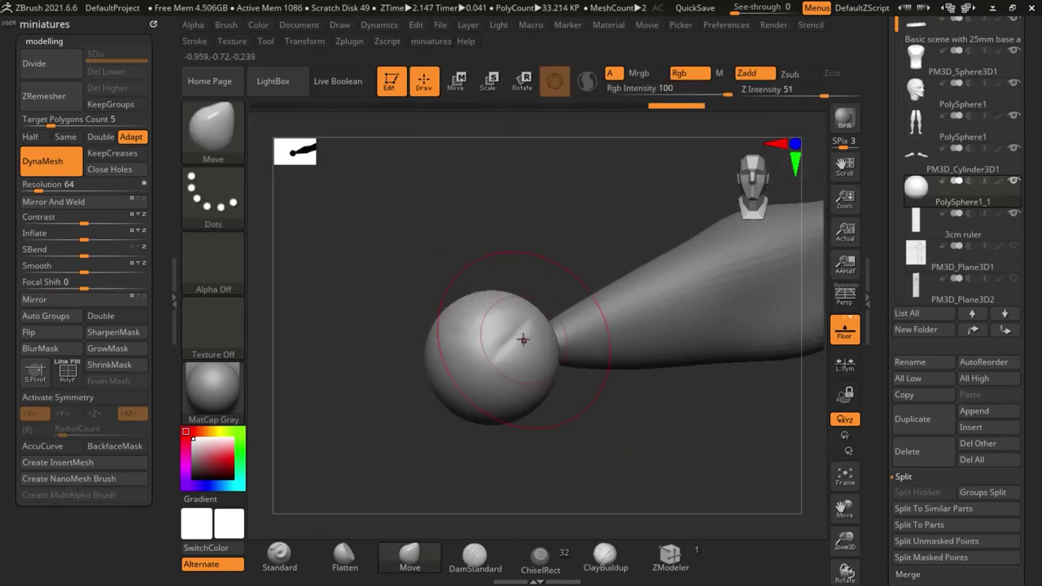
{"action": "scroll", "coordinate": [533, 349], "scroll_direction": "down", "scroll_amount": 8}
{"action": "scroll", "coordinate": [562, 352], "scroll_direction": "up", "scroll_amount": 6}
{"action": "scroll", "coordinate": [446, 371], "scroll_direction": "up", "scroll_amount": 3}
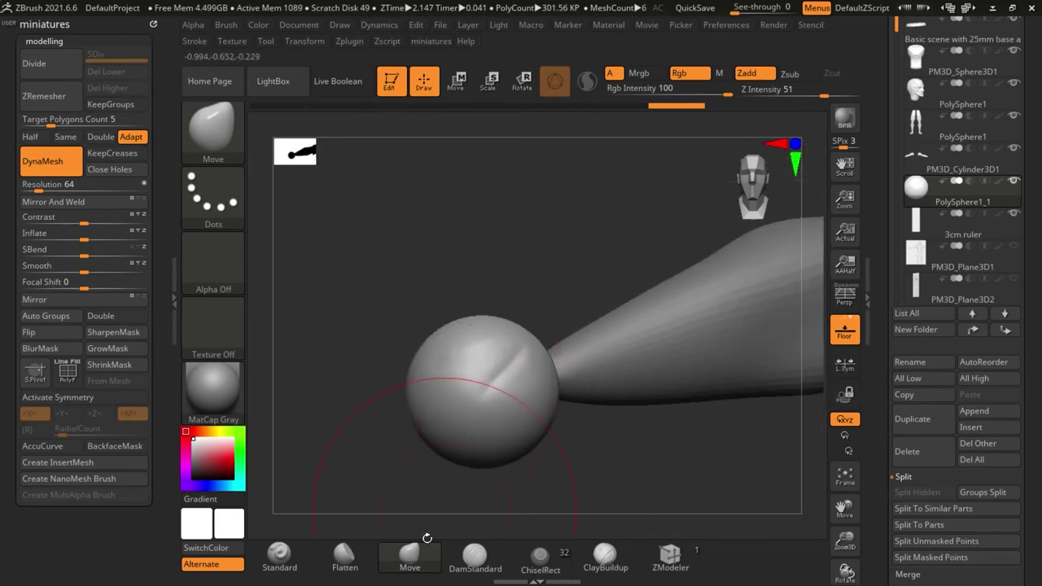
{"action": "left_click", "coordinate": [345, 559]}
{"action": "left_click_drag", "start_coordinate": [565, 477], "coordinate": [571, 459], "text": "shift"}
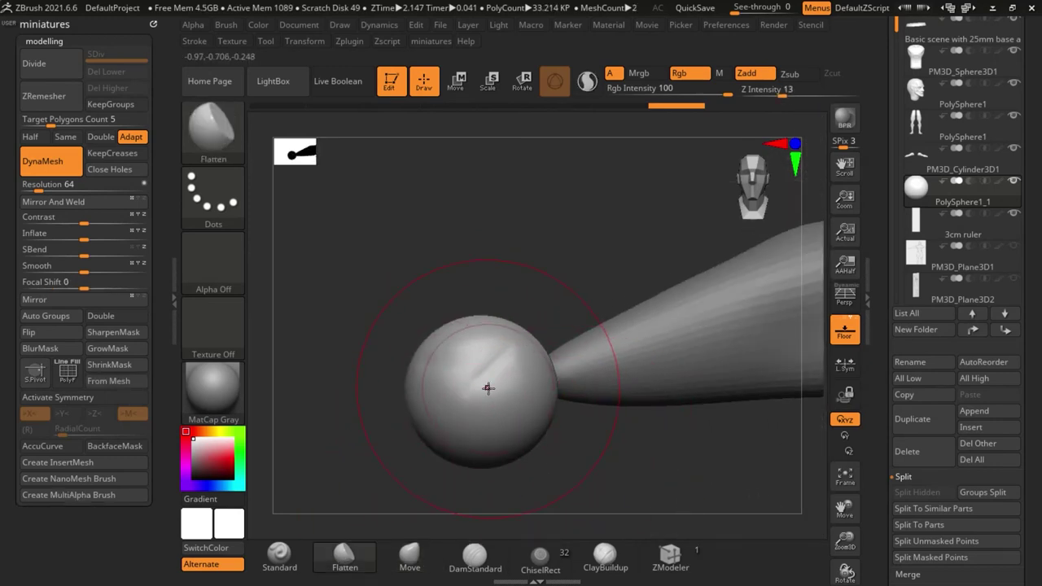
{"action": "mouse_move", "coordinate": [489, 392]}
{"action": "left_mouse_down"}
{"action": "mouse_move", "coordinate": [493, 384]}
{"action": "mouse_move", "coordinate": [492, 402]}
{"action": "left_mouse_up"}
{"action": "key", "text": "ctrl+z"}
Flatten the sides of the sphere to start a blocky hand shape
{"action": "left_click_drag", "start_coordinate": [488, 492], "coordinate": [561, 506]}
{"action": "mouse_move", "coordinate": [391, 412]}
{"action": "left_mouse_down"}
{"action": "mouse_move", "coordinate": [399, 407]}
{"action": "mouse_move", "coordinate": [406, 429]}
{"action": "mouse_move", "coordinate": [406, 421]}
{"action": "left_mouse_up"}
{"action": "key", "text": "ctrl+z"}
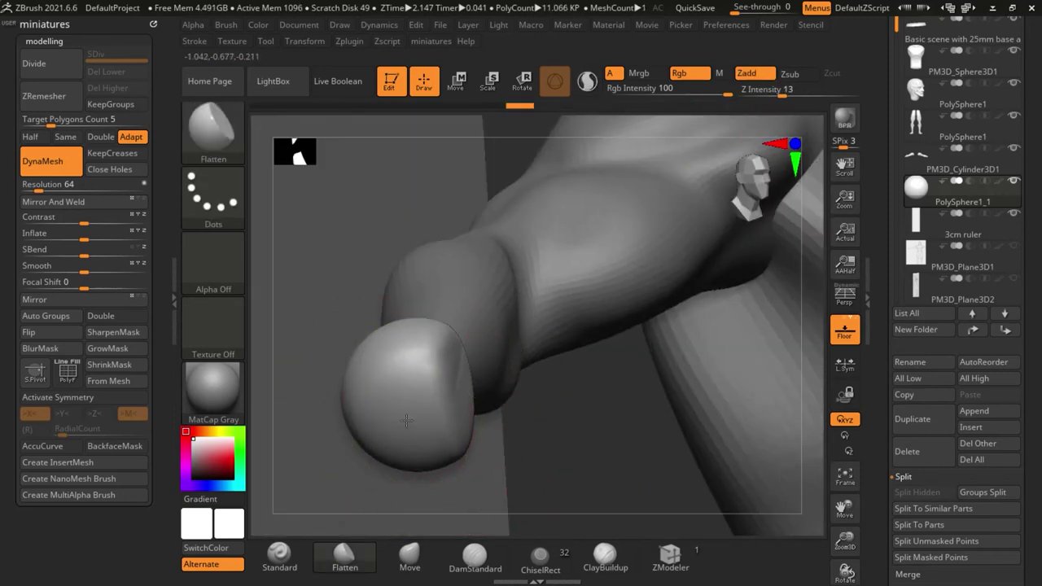
{"action": "key", "text": "ctrl+shift+z"}
{"action": "key", "text": "ctrl+shift+z"}
{"action": "key", "text": "ctrl+shift+z"}
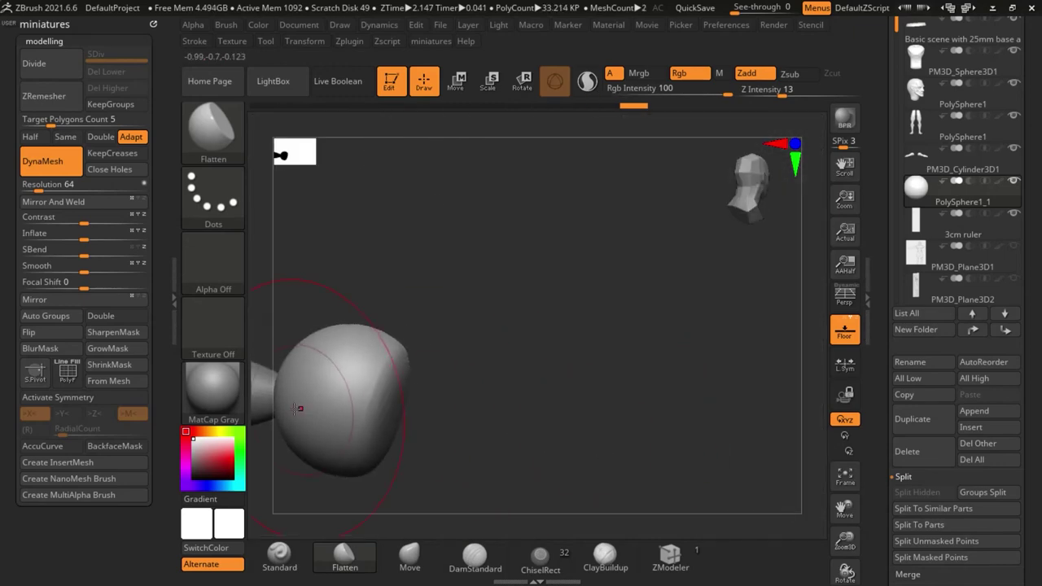
Flatten the remaining faces of the hand shape into a blocky palm, undoing unwanted strokes
{"action": "left_click_drag", "start_coordinate": [423, 498], "coordinate": [439, 456]}
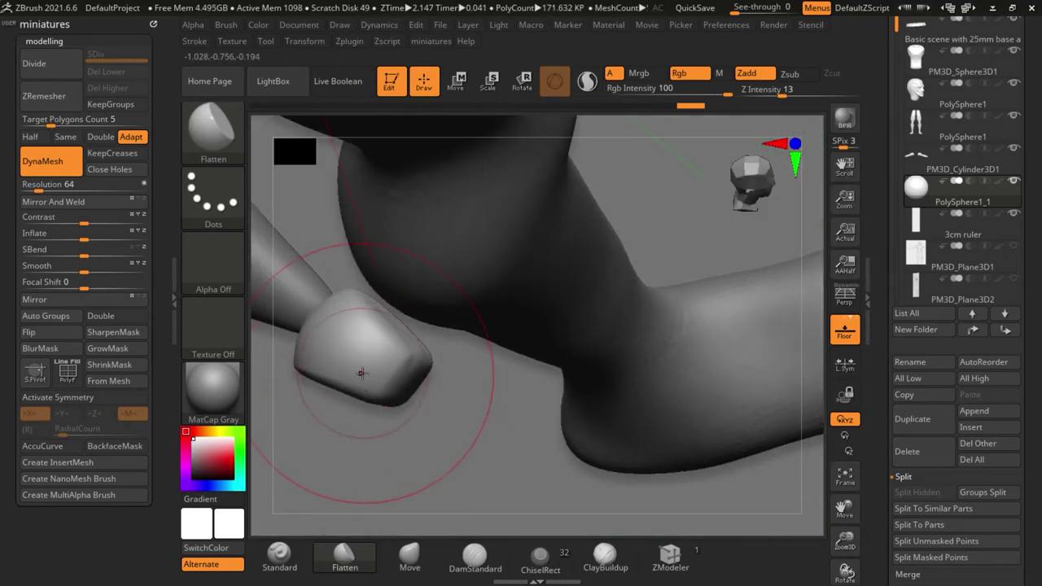
{"action": "mouse_move", "coordinate": [361, 368]}
{"action": "left_mouse_down"}
{"action": "mouse_move", "coordinate": [358, 347]}
{"action": "mouse_move", "coordinate": [358, 373]}
{"action": "mouse_move", "coordinate": [342, 356]}
{"action": "mouse_move", "coordinate": [357, 373]}
{"action": "left_mouse_up"}
{"action": "key", "text": "ctrl+z"}
{"action": "key", "text": "ctrl+z"}
{"action": "left_click_drag", "start_coordinate": [443, 407], "coordinate": [645, 394], "text": "alt"}
{"action": "left_click_drag", "start_coordinate": [406, 479], "coordinate": [338, 482]}
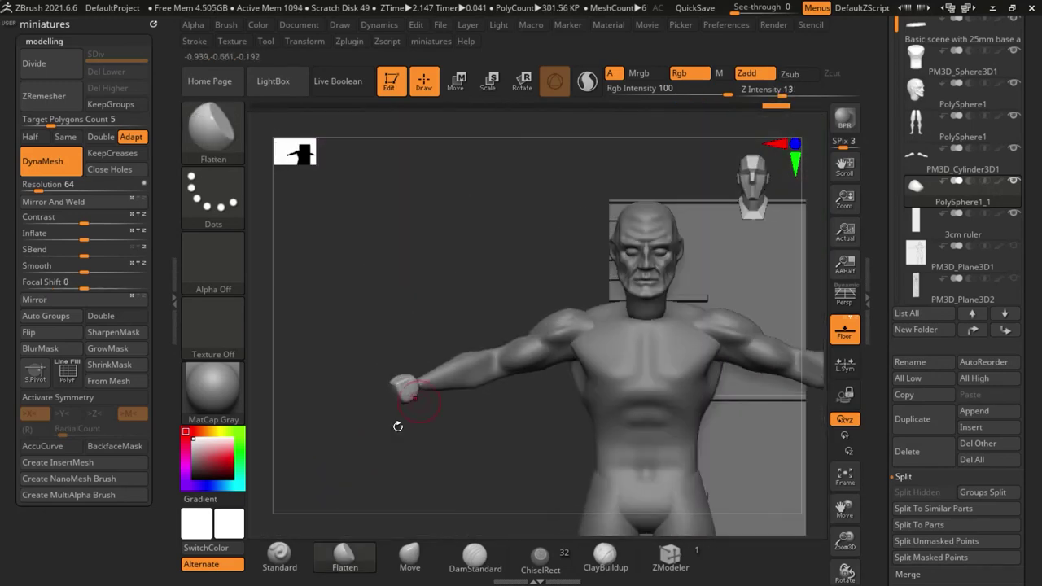
Choose the Move brush, turn on BackfaceMask and adjust the brush size for reshaping the palm block
{"action": "left_click_drag", "start_coordinate": [398, 426], "coordinate": [480, 443]}
{"action": "left_click", "coordinate": [409, 557]}
{"action": "mouse_move", "coordinate": [606, 443]}
{"action": "left_mouse_down"}
{"action": "mouse_move", "coordinate": [669, 442]}
{"action": "mouse_move", "coordinate": [649, 426]}
{"action": "mouse_move", "coordinate": [598, 419]}
{"action": "left_mouse_up"}
{"action": "scroll", "coordinate": [384, 385], "scroll_direction": "up", "scroll_amount": 8}
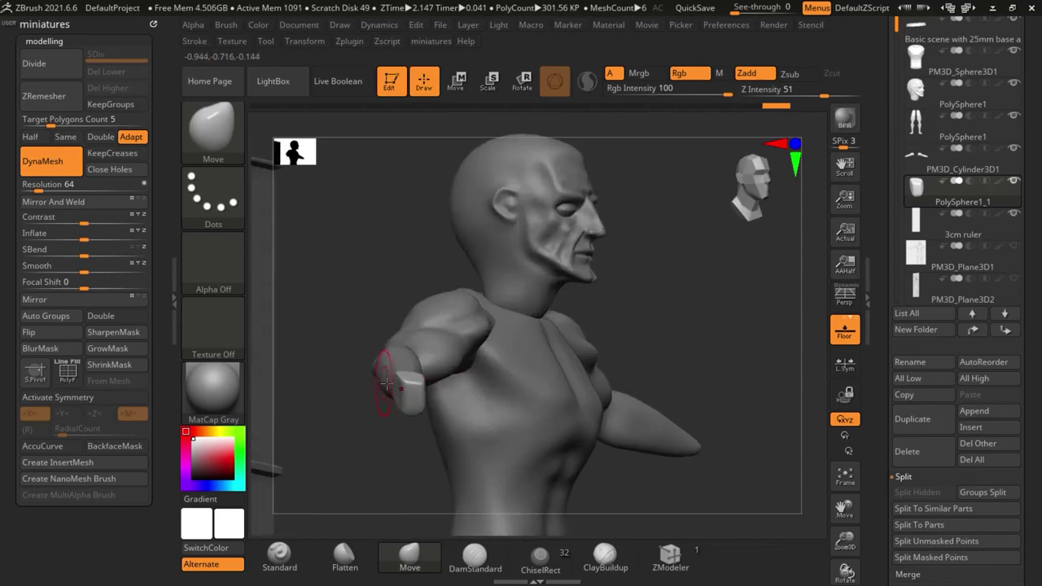
{"action": "key", "text": "s"}
{"action": "left_click", "coordinate": [130, 444]}
{"action": "key", "text": "s"}
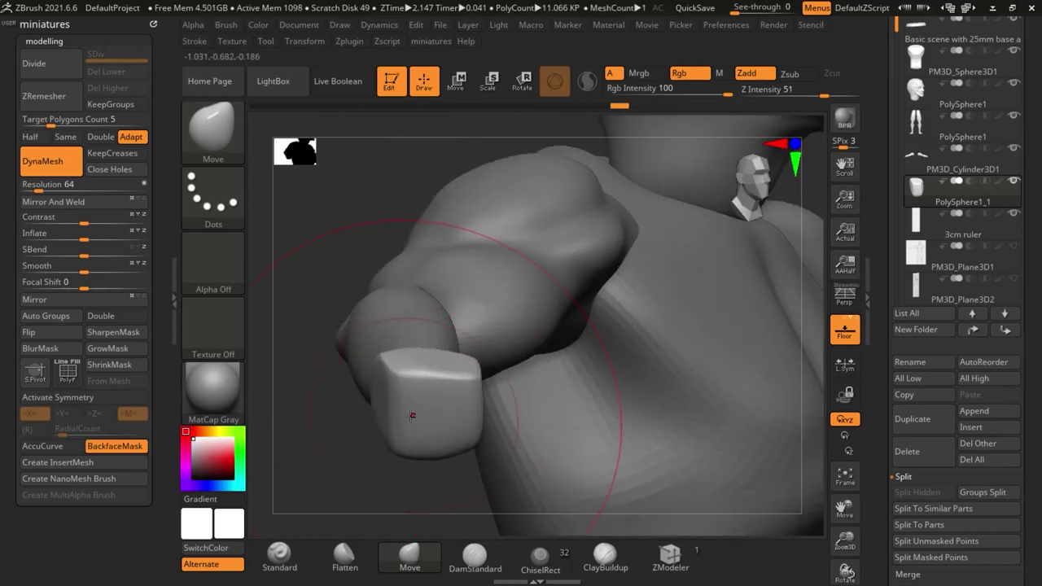
{"action": "key", "text": "shift"}
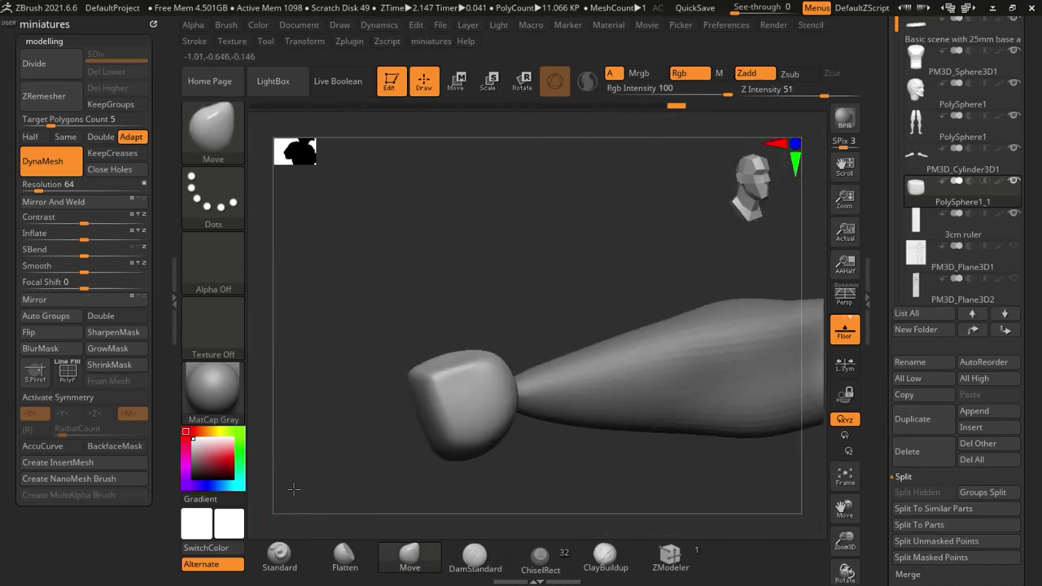
Pull the corners at the knuckle end of the palm block outward so the hand tapers toward the wrist
{"action": "mouse_move", "coordinate": [383, 472]}
{"action": "left_mouse_down"}
{"action": "mouse_move", "coordinate": [521, 491]}
{"action": "mouse_move", "coordinate": [530, 368]}
{"action": "left_mouse_up"}
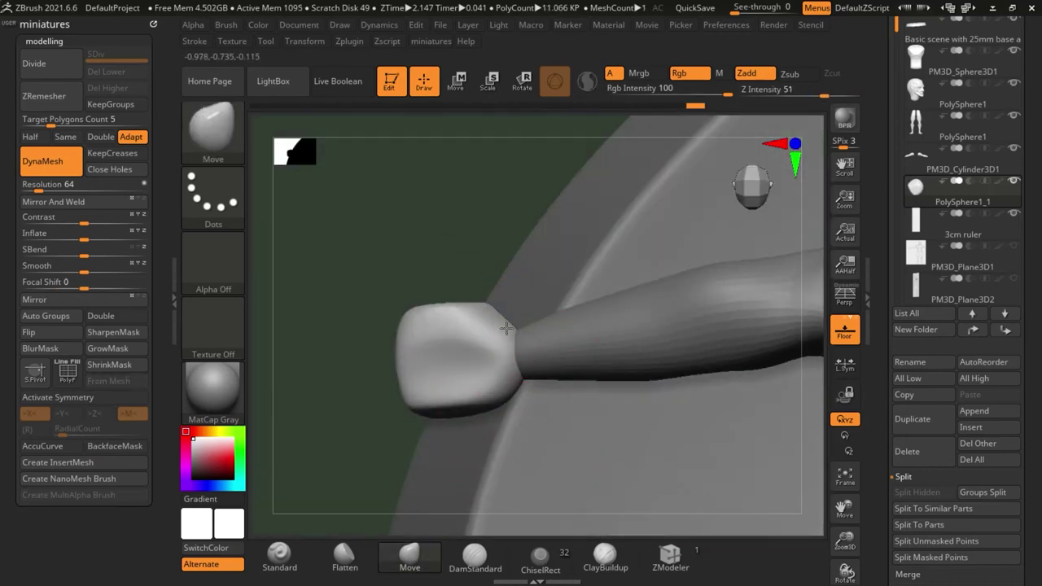
{"action": "right_click_drag", "start_coordinate": [482, 371], "coordinate": [496, 393], "text": "ctrl"}
{"action": "left_click_drag", "start_coordinate": [495, 393], "coordinate": [507, 383]}
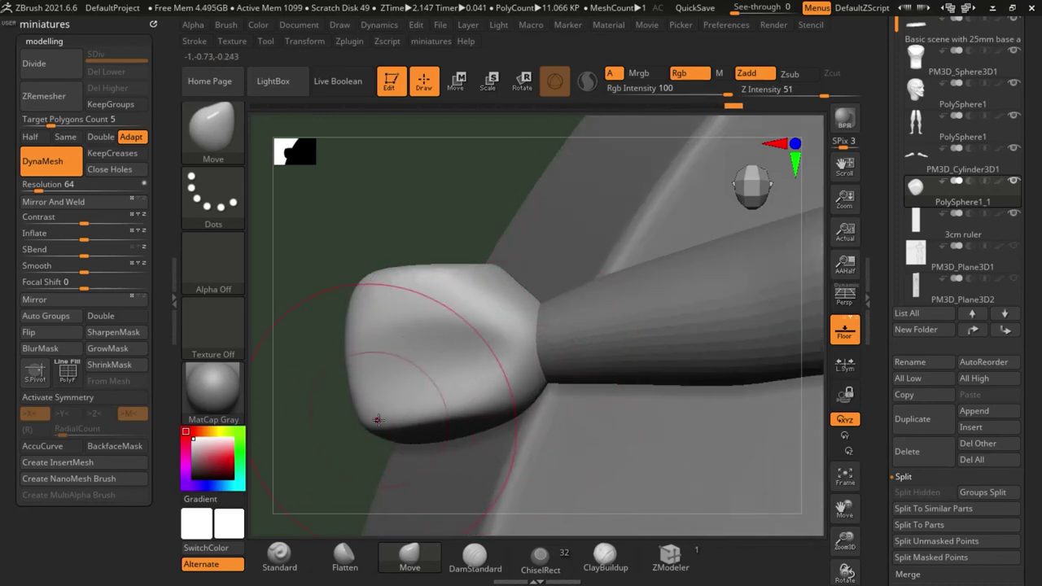
{"action": "left_click_drag", "start_coordinate": [378, 419], "coordinate": [372, 428]}
{"action": "left_click_drag", "start_coordinate": [365, 281], "coordinate": [354, 267]}
{"action": "mouse_move", "coordinate": [355, 267]}
{"action": "right_mouse_down"}
{"action": "mouse_move", "coordinate": [376, 270]}
{"action": "mouse_move", "coordinate": [353, 268]}
{"action": "right_mouse_up"}
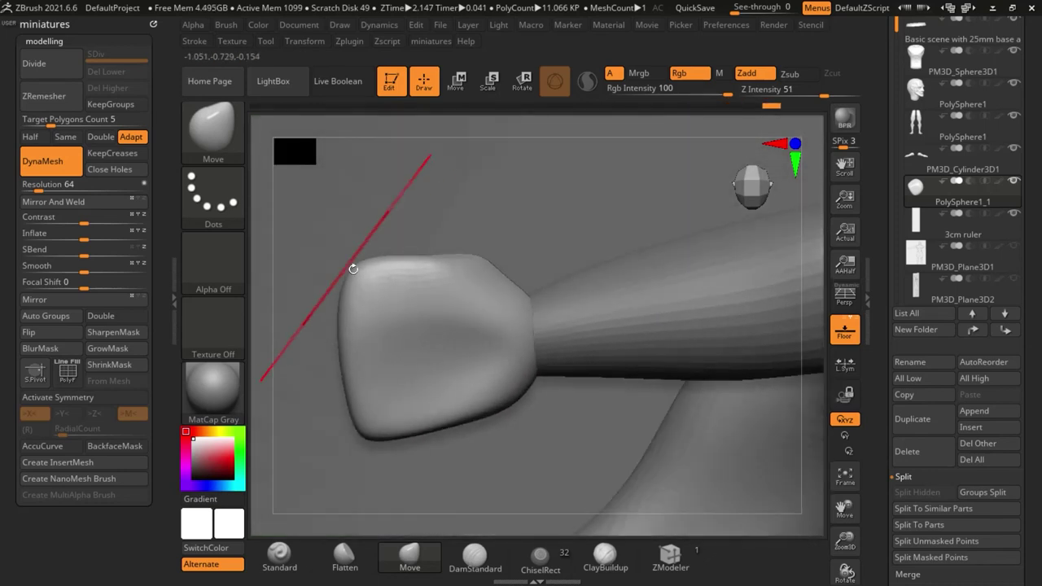
Carve finger grooves along the hand with DamStandard at Z Intensity 22, undoing the first stroke made at the stronger setting
{"action": "left_click", "coordinate": [499, 552]}
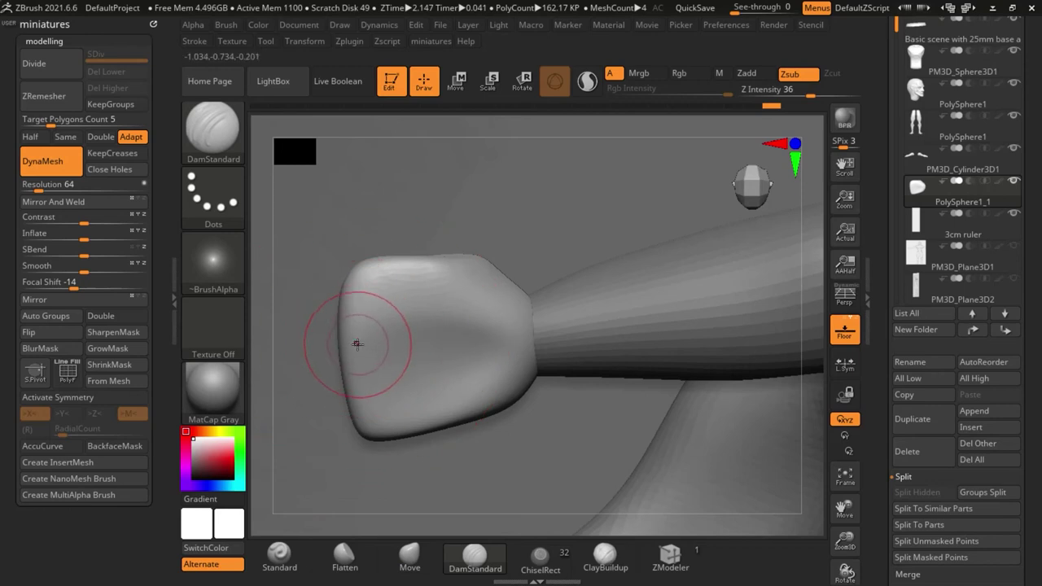
{"action": "left_click_drag", "start_coordinate": [533, 331], "coordinate": [534, 327]}
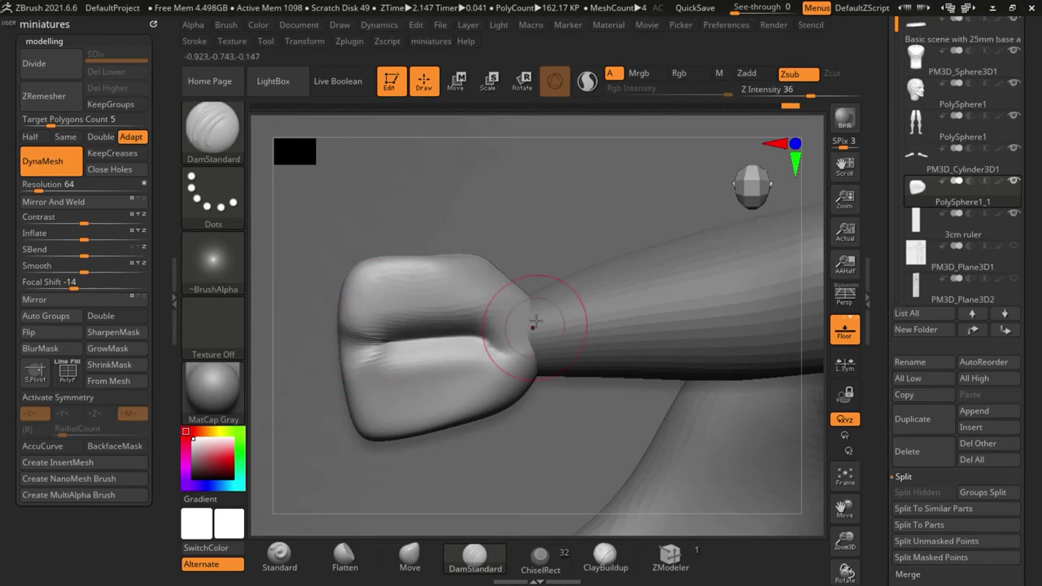
{"action": "key", "text": "ctrl+z"}
{"action": "left_click", "coordinate": [794, 94]}
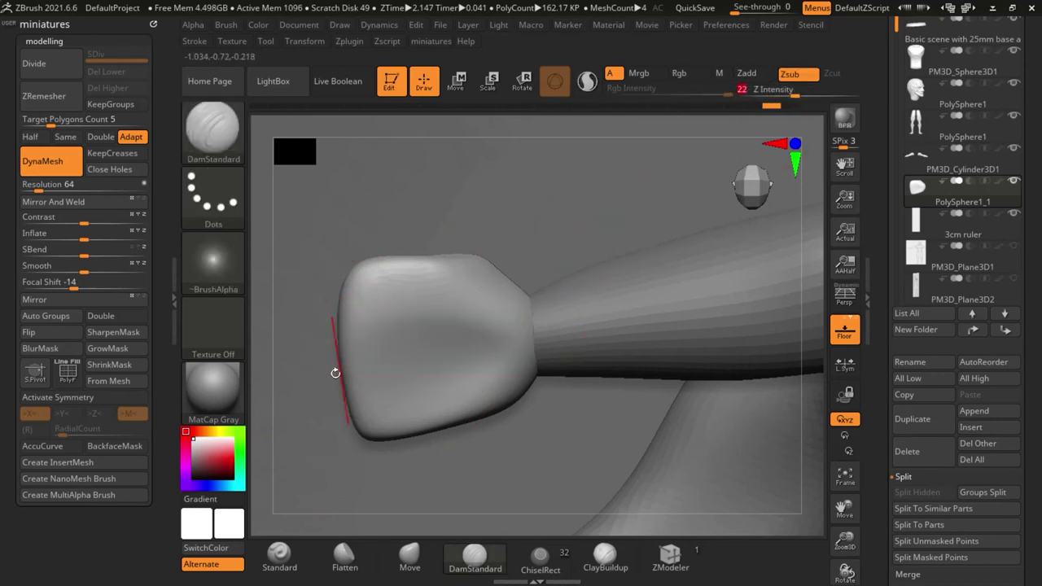
{"action": "mouse_move", "coordinate": [354, 347]}
{"action": "left_mouse_down"}
{"action": "mouse_move", "coordinate": [504, 321]}
{"action": "mouse_move", "coordinate": [552, 332]}
{"action": "mouse_move", "coordinate": [537, 301]}
{"action": "left_mouse_up"}
{"action": "key", "text": "s"}
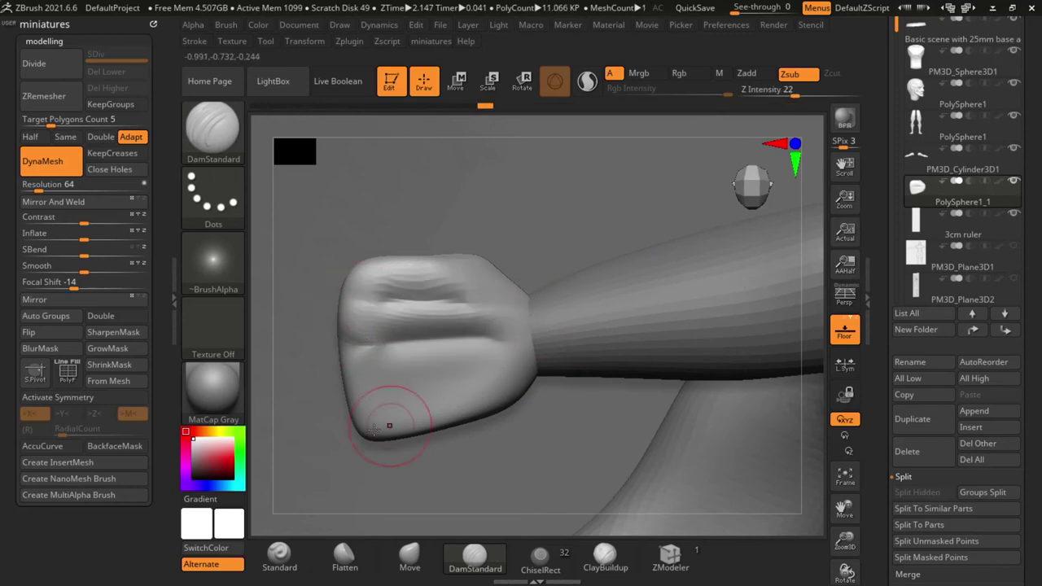
{"action": "left_click_drag", "start_coordinate": [514, 358], "coordinate": [584, 335]}
Make a separate PolyMesh3D tool from the hand subtool so it can be sculpted on its own
{"action": "right_click_drag", "start_coordinate": [454, 314], "coordinate": [318, 399], "text": "ctrl"}
{"action": "mouse_move", "coordinate": [268, 463]}
{"action": "right_mouse_down"}
{"action": "mouse_move", "coordinate": [268, 412]}
{"action": "mouse_move", "coordinate": [332, 379]}
{"action": "mouse_move", "coordinate": [364, 411]}
{"action": "right_mouse_up"}
{"action": "mouse_move", "coordinate": [452, 420]}
{"action": "right_mouse_down"}
{"action": "mouse_move", "coordinate": [416, 419]}
{"action": "mouse_move", "coordinate": [410, 403]}
{"action": "right_mouse_up"}
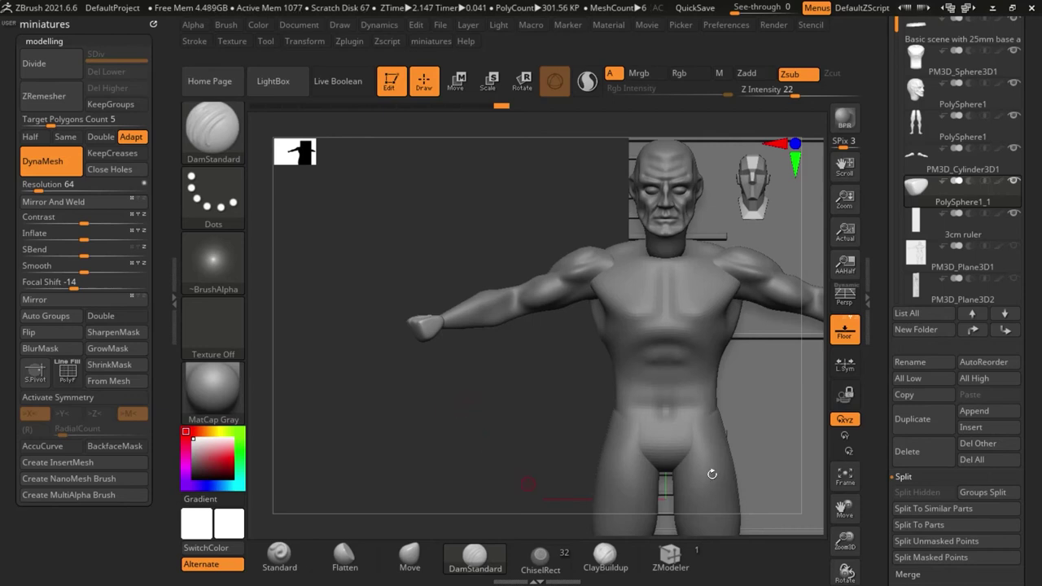
{"action": "left_click_drag", "start_coordinate": [874, 213], "coordinate": [876, 405]}
{"action": "mouse_move", "coordinate": [917, 127]}
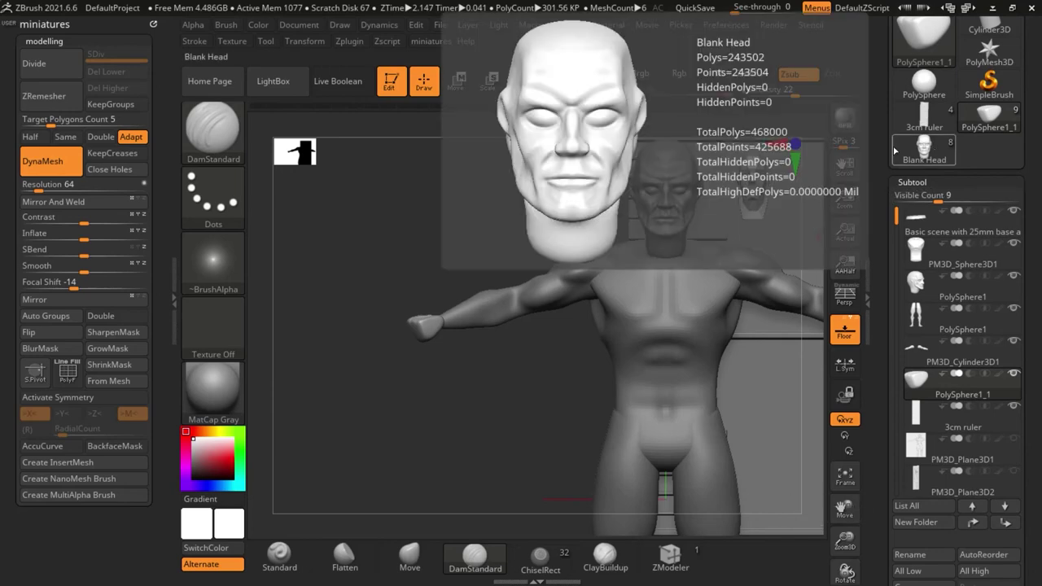
{"action": "left_click_drag", "start_coordinate": [881, 144], "coordinate": [887, 258]}
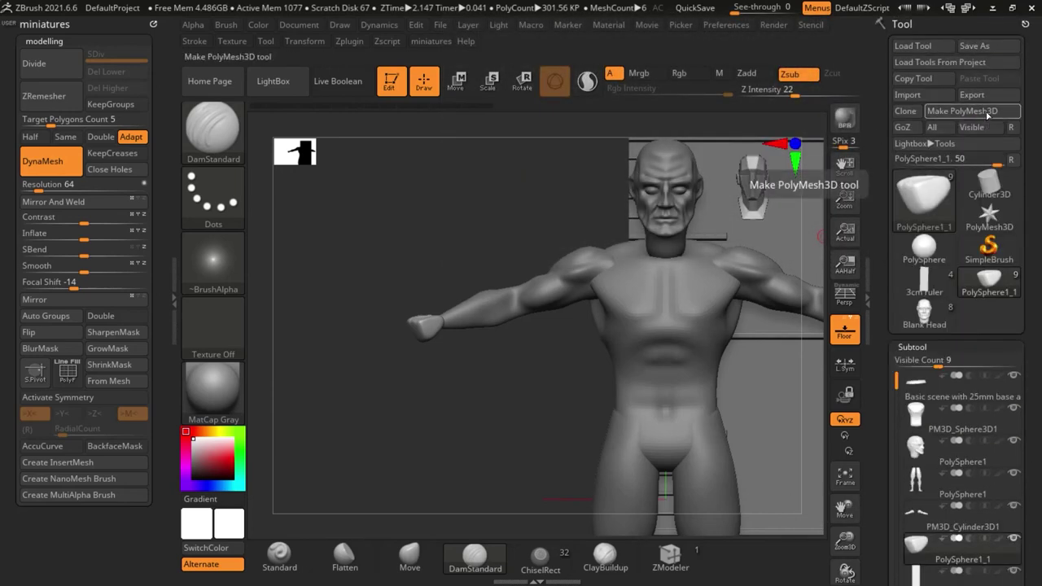
{"action": "left_click", "coordinate": [987, 112]}
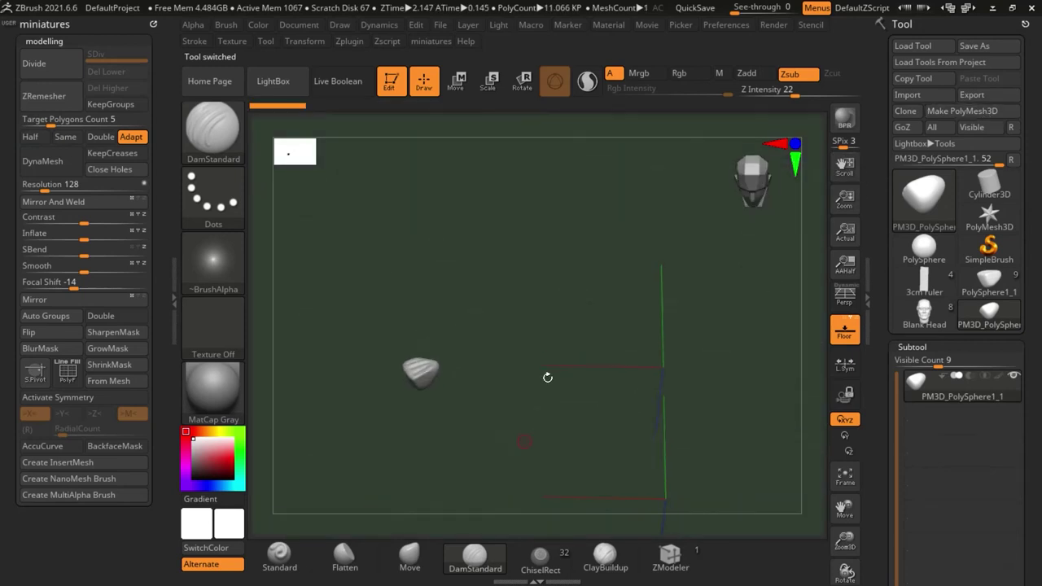
Set the pivot on the isolated hand and turn off the floor grid
{"action": "left_click_drag", "start_coordinate": [547, 376], "coordinate": [479, 305], "text": "alt"}
{"action": "left_click_drag", "start_coordinate": [602, 381], "coordinate": [582, 261], "text": "alt"}
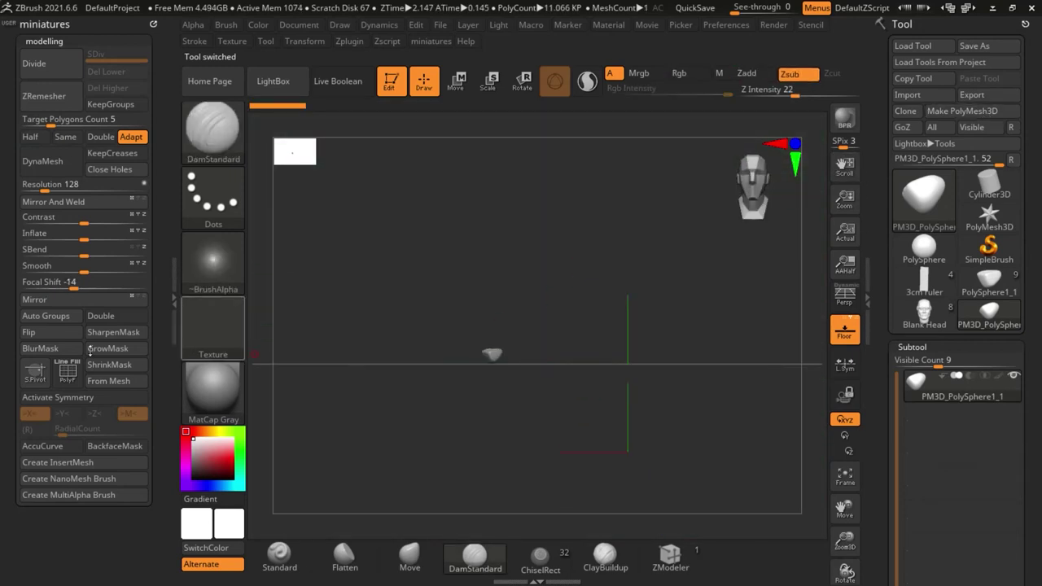
{"action": "left_click", "coordinate": [45, 387]}
{"action": "left_click_drag", "start_coordinate": [776, 343], "coordinate": [807, 334]}
{"action": "left_click", "coordinate": [843, 335]}
{"action": "left_click_drag", "start_coordinate": [511, 335], "coordinate": [464, 368], "text": "alt"}
{"action": "mouse_move", "coordinate": [606, 399]}
{"action": "left_mouse_down"}
{"action": "mouse_move", "coordinate": [579, 411]}
{"action": "mouse_move", "coordinate": [594, 417]}
{"action": "mouse_move", "coordinate": [657, 340]}
{"action": "mouse_move", "coordinate": [610, 328]}
{"action": "left_mouse_up"}
Reshape the isolated hand with a resized Move brush, adjusting its side and upper contours
{"action": "key", "text": "s"}
{"action": "left_click_drag", "start_coordinate": [601, 327], "coordinate": [611, 327]}
{"action": "left_click", "coordinate": [408, 555]}
{"action": "left_click_drag", "start_coordinate": [588, 468], "coordinate": [605, 421]}
{"action": "key", "text": "s"}
{"action": "left_click_drag", "start_coordinate": [513, 391], "coordinate": [523, 390]}
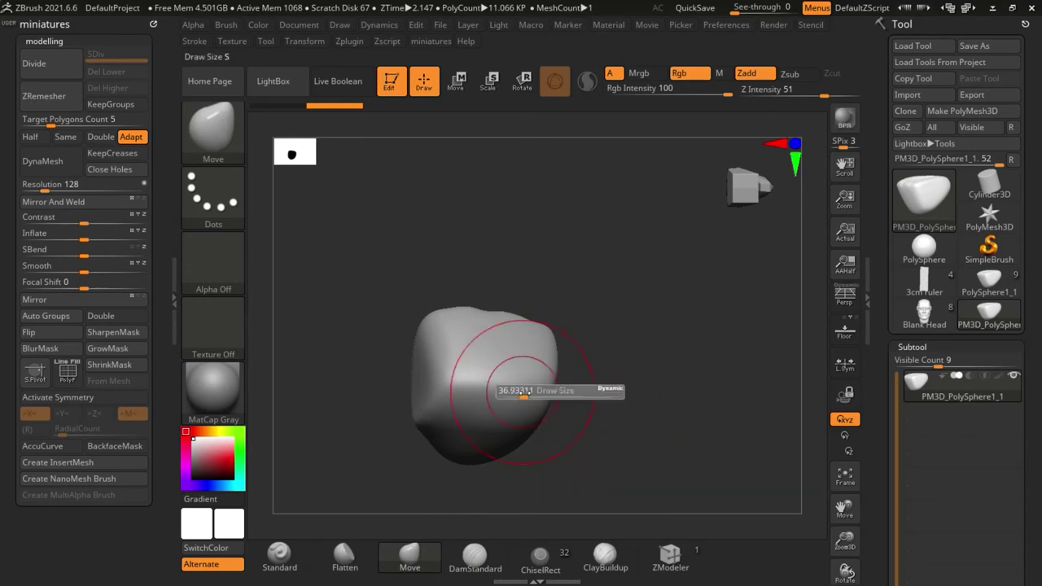
{"action": "left_click_drag", "start_coordinate": [589, 399], "coordinate": [587, 384]}
{"action": "left_click_drag", "start_coordinate": [551, 358], "coordinate": [538, 344]}
{"action": "left_click_drag", "start_coordinate": [465, 365], "coordinate": [461, 342]}
Add a Cylinder3D as a second subtool alongside the hand
{"action": "left_click_drag", "start_coordinate": [907, 452], "coordinate": [908, 330]}
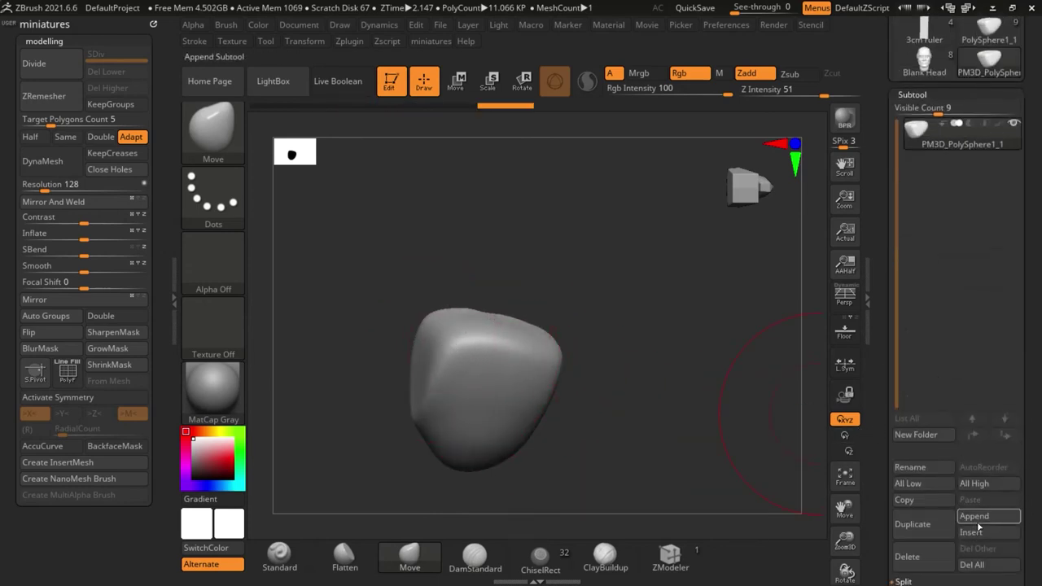
{"action": "left_click", "coordinate": [976, 534]}
{"action": "left_click", "coordinate": [518, 328]}
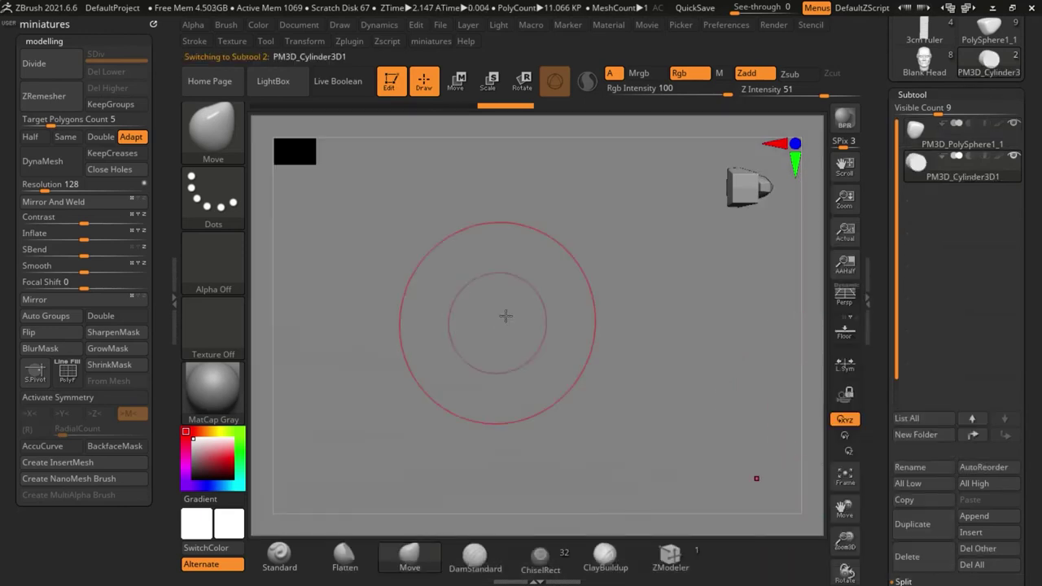
Scale the cylinder down to fit the hand and position it at the palm
{"action": "left_click", "coordinate": [457, 81]}
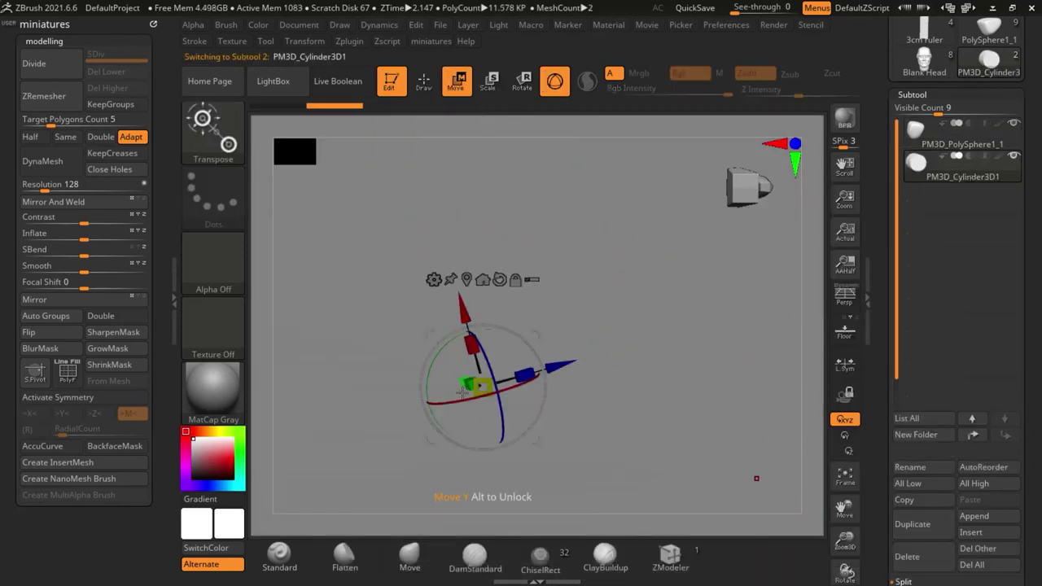
{"action": "right_click_drag", "start_coordinate": [563, 415], "coordinate": [581, 293], "text": "alt"}
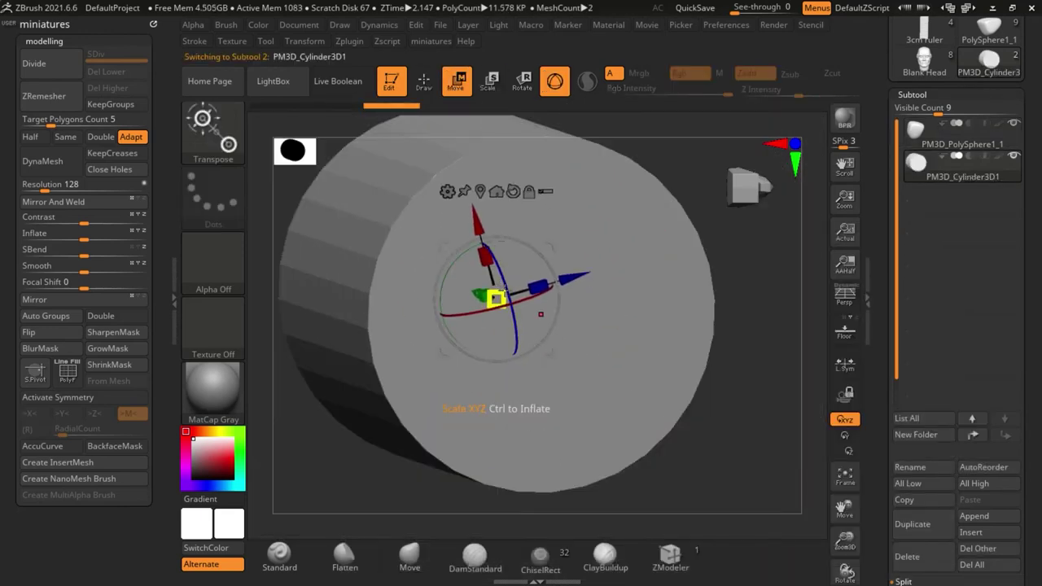
{"action": "left_click_drag", "start_coordinate": [494, 298], "coordinate": [421, 507]}
{"action": "right_click_drag", "start_coordinate": [497, 249], "coordinate": [470, 324], "text": "ctrl"}
{"action": "left_click_drag", "start_coordinate": [395, 277], "coordinate": [415, 402]}
{"action": "right_click_drag", "start_coordinate": [609, 447], "coordinate": [553, 337]}
{"action": "right_click_drag", "start_coordinate": [553, 337], "coordinate": [592, 362], "text": "alt"}
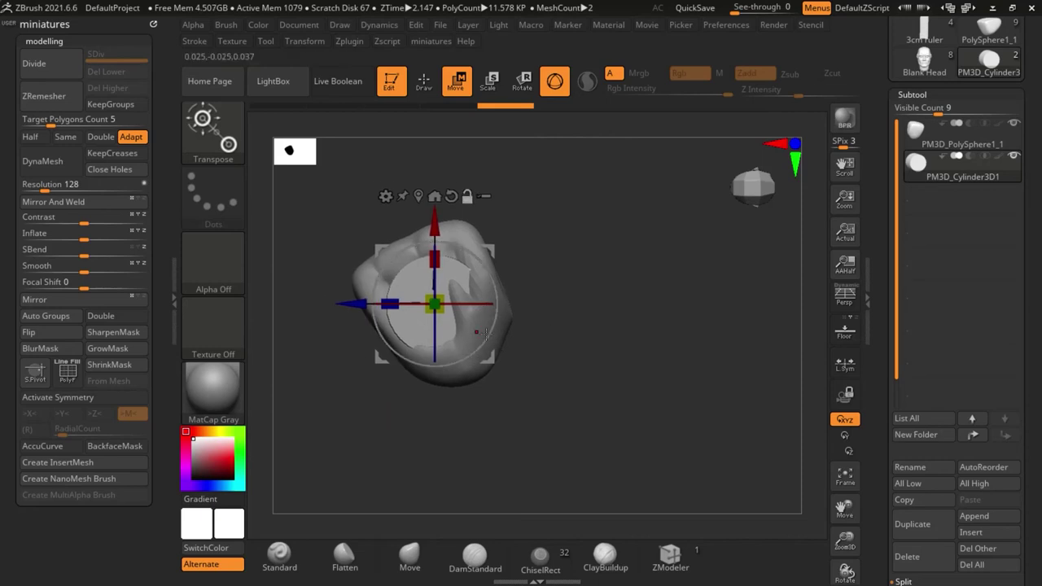
Rotate the cylinder, lengthen it so both ends extend past the hand, and shift it sideways
{"action": "left_click", "coordinate": [477, 327], "text": "alt"}
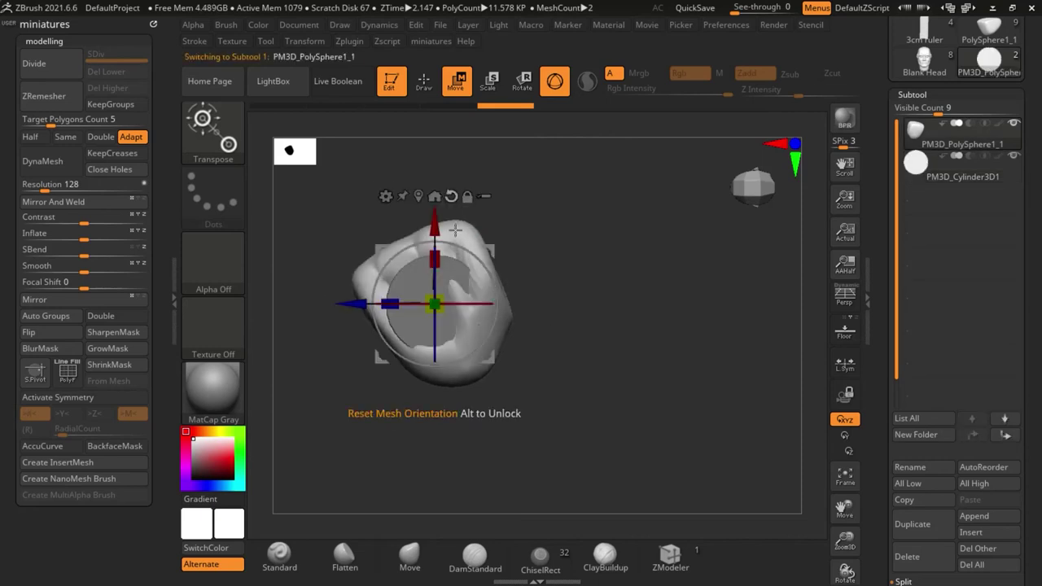
{"action": "left_click", "coordinate": [456, 293], "text": "alt"}
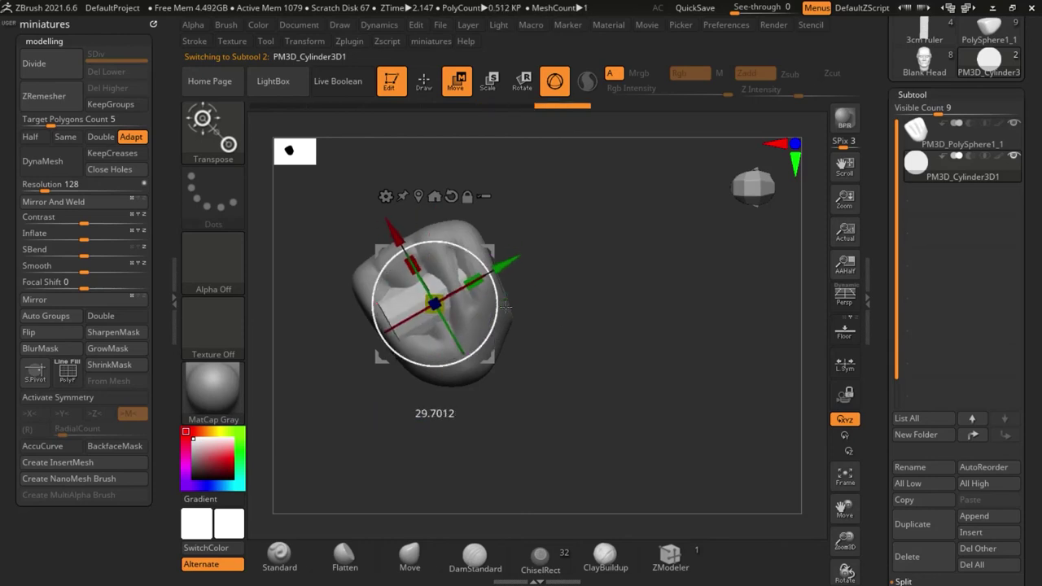
{"action": "left_click_drag", "start_coordinate": [476, 283], "coordinate": [586, 233]}
{"action": "right_click_drag", "start_coordinate": [588, 244], "coordinate": [639, 394]}
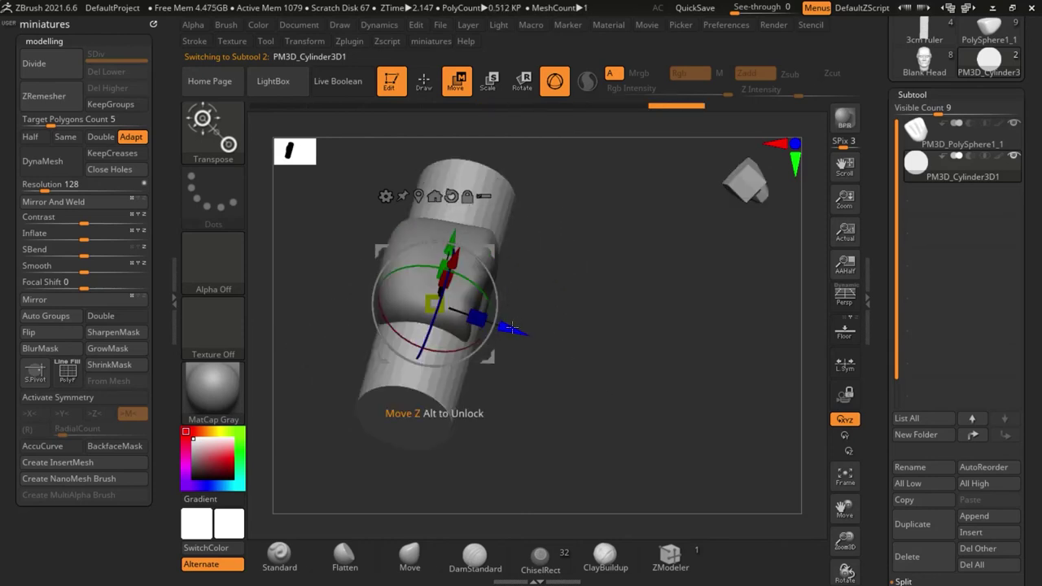
{"action": "left_click_drag", "start_coordinate": [510, 332], "coordinate": [478, 321]}
Fit a thinner cylinder inside the palm, undoing an unwanted transform, and return to sculpting mode
{"action": "left_click", "coordinate": [424, 81]}
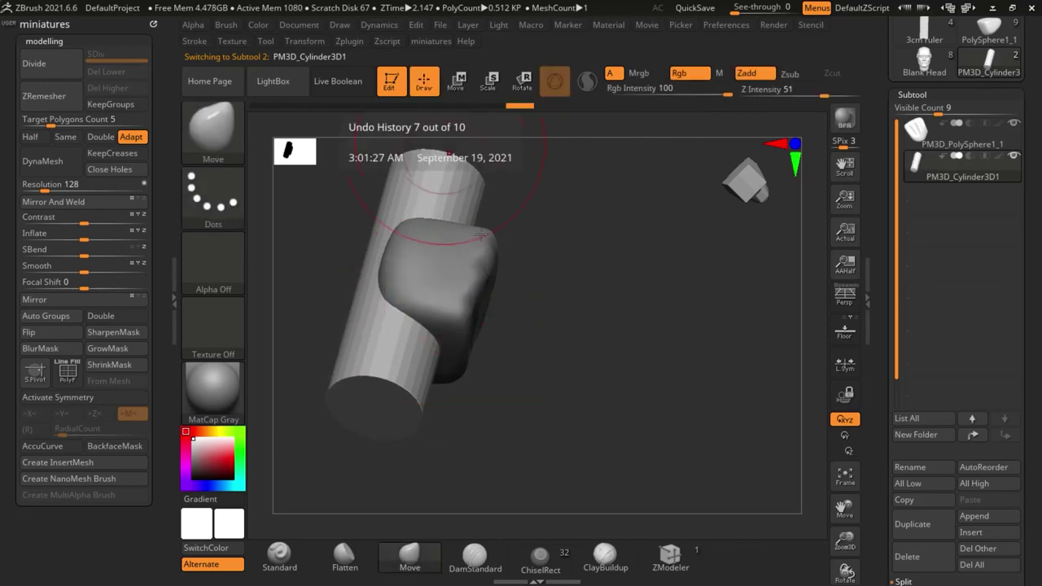
{"action": "right_click_drag", "start_coordinate": [493, 175], "coordinate": [478, 242]}
{"action": "left_click", "coordinate": [453, 92]}
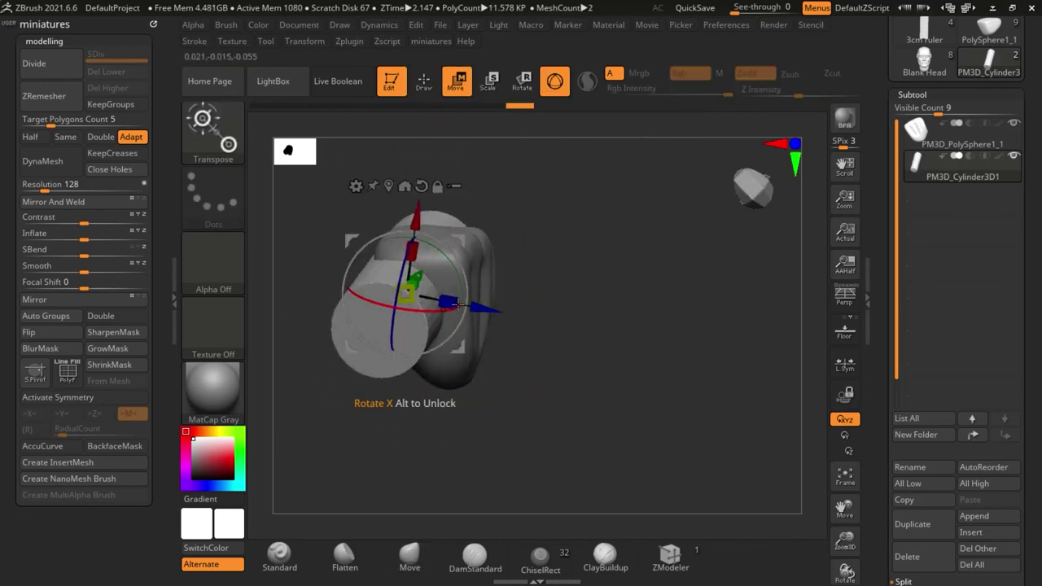
{"action": "mouse_move", "coordinate": [433, 291]}
{"action": "left_mouse_down"}
{"action": "mouse_move", "coordinate": [493, 281]}
{"action": "mouse_move", "coordinate": [498, 264]}
{"action": "left_mouse_up"}
{"action": "key", "text": "ctrl+z"}
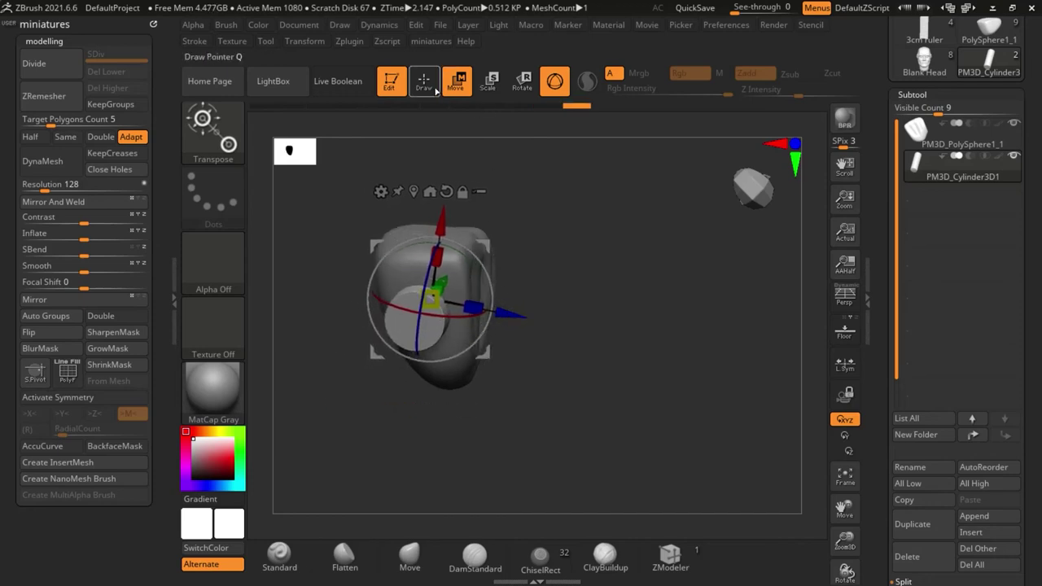
{"action": "left_click", "coordinate": [434, 91]}
Select the hand subtool and carve grooves with DamStandard across its front to separate the fingers
{"action": "mouse_move", "coordinate": [537, 228]}
{"action": "left_mouse_down"}
{"action": "mouse_move", "coordinate": [640, 272]}
{"action": "mouse_move", "coordinate": [530, 207]}
{"action": "mouse_move", "coordinate": [423, 274]}
{"action": "left_mouse_up"}
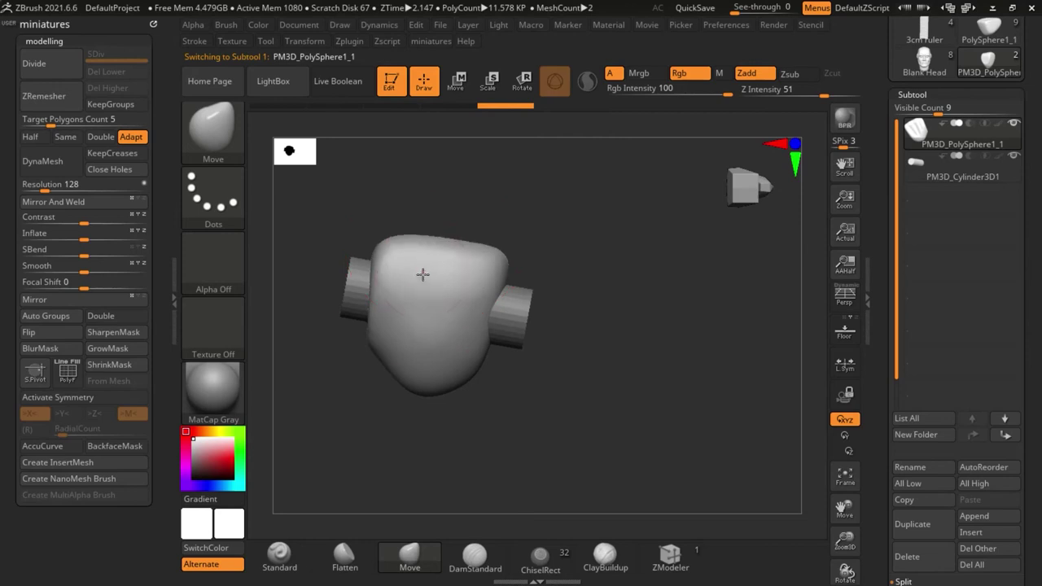
{"action": "left_click", "coordinate": [485, 571]}
{"action": "left_click_drag", "start_coordinate": [604, 326], "coordinate": [579, 334]}
{"action": "left_click_drag", "start_coordinate": [435, 248], "coordinate": [444, 350]}
{"action": "left_click_drag", "start_coordinate": [466, 249], "coordinate": [470, 346]}
{"action": "mouse_move", "coordinate": [602, 325]}
{"action": "left_mouse_down"}
{"action": "mouse_move", "coordinate": [579, 353]}
{"action": "mouse_move", "coordinate": [641, 446]}
{"action": "mouse_move", "coordinate": [558, 436]}
{"action": "left_mouse_up"}
{"action": "left_click_drag", "start_coordinate": [569, 378], "coordinate": [514, 386]}
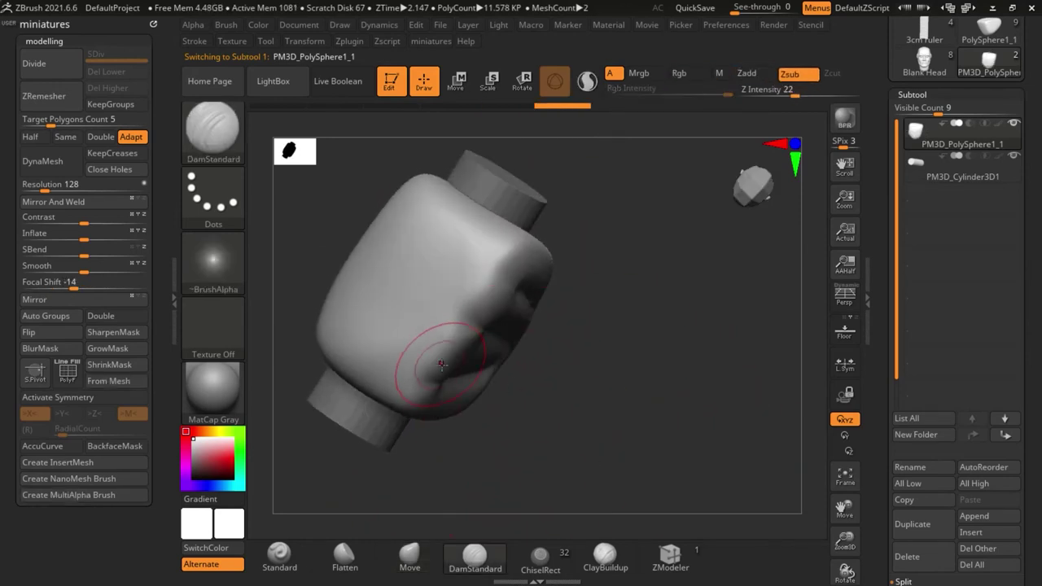
Continue the finger grooves around the edge of the fist
{"action": "mouse_move", "coordinate": [393, 331]}
{"action": "left_mouse_down"}
{"action": "mouse_move", "coordinate": [327, 298]}
{"action": "mouse_move", "coordinate": [450, 385]}
{"action": "mouse_move", "coordinate": [325, 306]}
{"action": "mouse_move", "coordinate": [439, 378]}
{"action": "left_mouse_up"}
{"action": "left_click_drag", "start_coordinate": [444, 312], "coordinate": [359, 264]}
{"action": "mouse_move", "coordinate": [359, 265]}
{"action": "left_mouse_down"}
{"action": "mouse_move", "coordinate": [474, 328]}
{"action": "mouse_move", "coordinate": [364, 262]}
{"action": "left_mouse_up"}
{"action": "mouse_move", "coordinate": [494, 267]}
{"action": "left_mouse_down"}
{"action": "mouse_move", "coordinate": [396, 215]}
{"action": "mouse_move", "coordinate": [515, 271]}
{"action": "left_mouse_up"}
{"action": "left_click_drag", "start_coordinate": [590, 324], "coordinate": [637, 359]}
{"action": "left_click_drag", "start_coordinate": [544, 289], "coordinate": [639, 354], "text": "alt"}
Deepen the creases between the curled fingers on the fist
{"action": "right_click_drag", "start_coordinate": [484, 307], "coordinate": [474, 286], "text": "ctrl"}
{"action": "mouse_move", "coordinate": [489, 283]}
{"action": "left_mouse_down"}
{"action": "mouse_move", "coordinate": [402, 247]}
{"action": "mouse_move", "coordinate": [514, 293]}
{"action": "left_mouse_up"}
{"action": "mouse_move", "coordinate": [371, 299]}
{"action": "left_mouse_down"}
{"action": "mouse_move", "coordinate": [501, 395]}
{"action": "mouse_move", "coordinate": [361, 307]}
{"action": "left_mouse_up"}
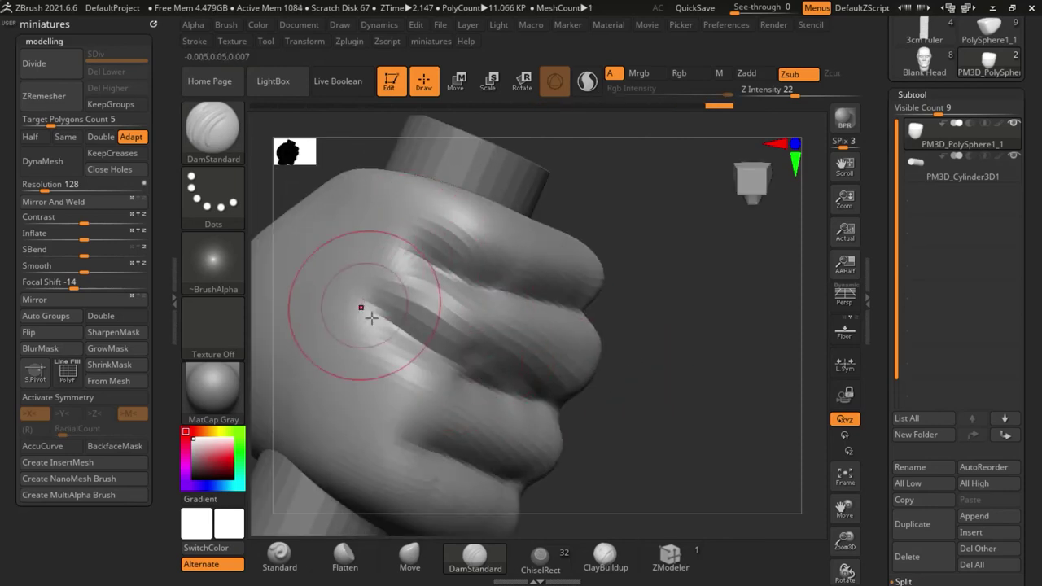
{"action": "left_click_drag", "start_coordinate": [365, 415], "coordinate": [441, 456]}
{"action": "left_click_drag", "start_coordinate": [441, 456], "coordinate": [344, 402]}
Define the lowest finger and carve a channel between palm and fingers, exposing the cylinder held in the fist
{"action": "right_click_drag", "start_coordinate": [603, 366], "coordinate": [612, 395], "text": "ctrl"}
{"action": "left_click_drag", "start_coordinate": [612, 395], "coordinate": [561, 389]}
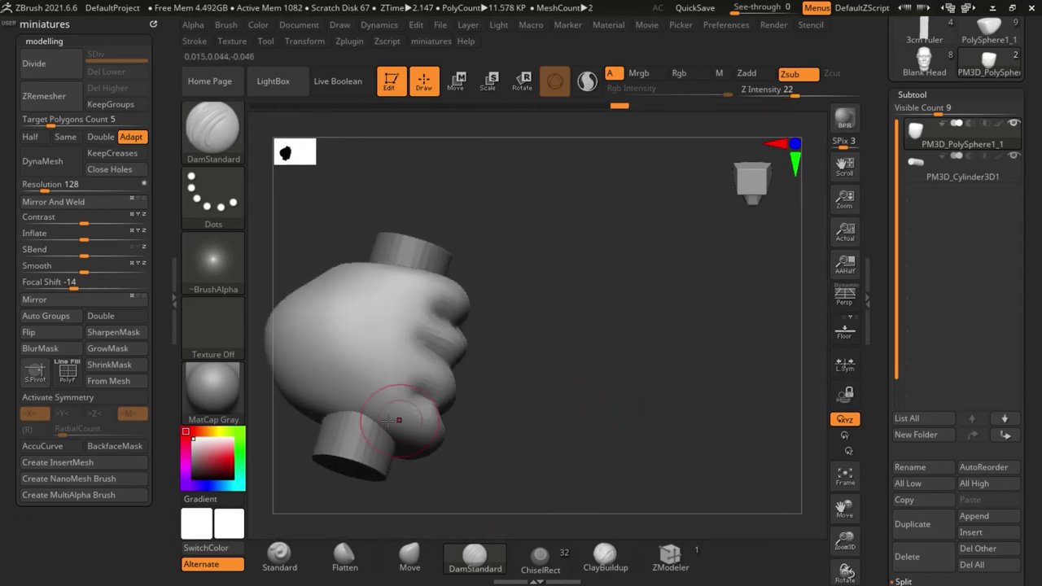
{"action": "left_click_drag", "start_coordinate": [400, 418], "coordinate": [449, 417]}
{"action": "left_click_drag", "start_coordinate": [558, 368], "coordinate": [570, 364]}
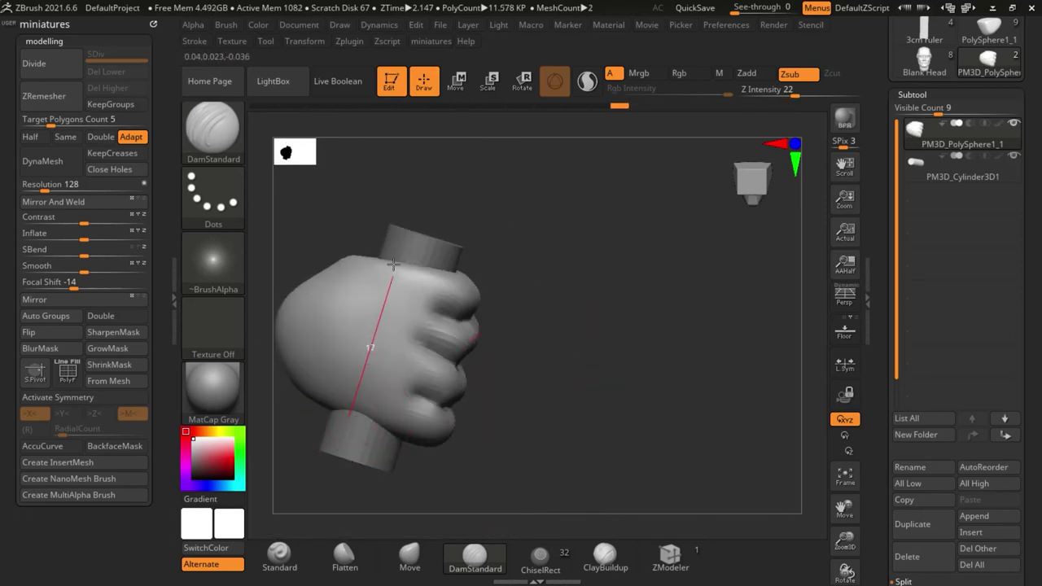
{"action": "left_click_drag", "start_coordinate": [394, 264], "coordinate": [395, 261]}
{"action": "left_click_drag", "start_coordinate": [336, 418], "coordinate": [403, 305]}
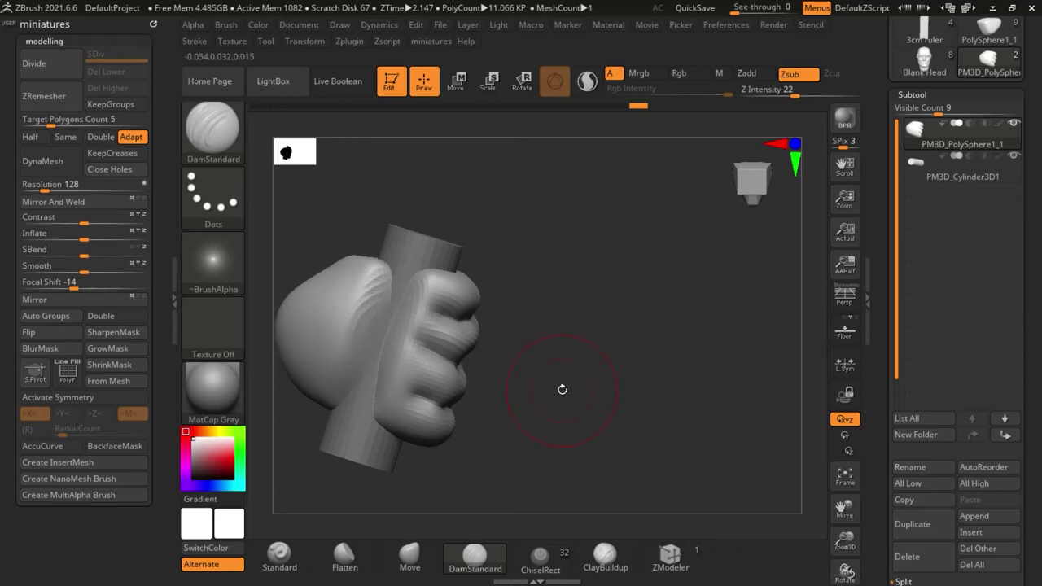
Undo the hand's DynaMesh pass at resolution 128 and remesh it with DynaMesh at resolution 1032
{"action": "left_click_drag", "start_coordinate": [562, 389], "coordinate": [573, 389]}
{"action": "left_click", "coordinate": [59, 156]}
{"action": "key", "text": "ctrl+z"}
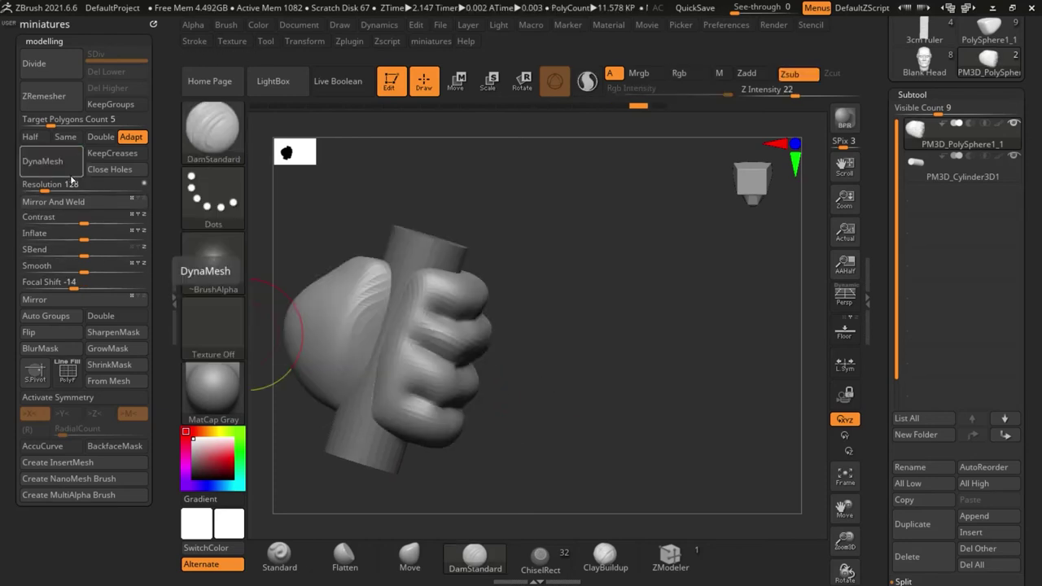
{"action": "left_click", "coordinate": [84, 187]}
{"action": "left_click", "coordinate": [58, 159]}
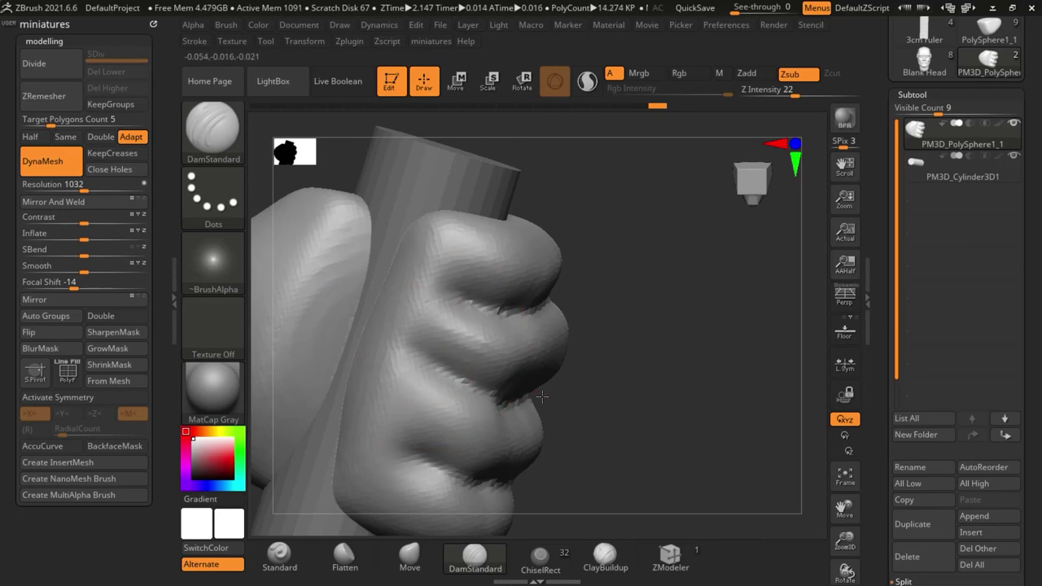
Carve deeper creases between the four fingertips beside the cylinder with the DamStandard brush, separating the fingers
{"action": "left_click_drag", "start_coordinate": [582, 410], "coordinate": [576, 395]}
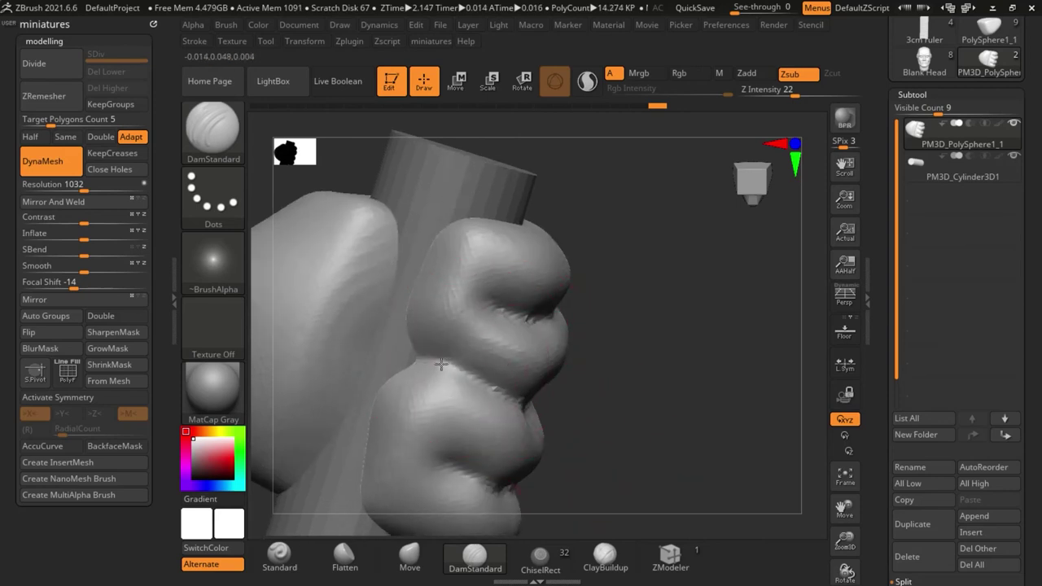
{"action": "mouse_move", "coordinate": [485, 310]}
{"action": "left_mouse_down"}
{"action": "mouse_move", "coordinate": [461, 290]}
{"action": "mouse_move", "coordinate": [500, 315]}
{"action": "left_mouse_up"}
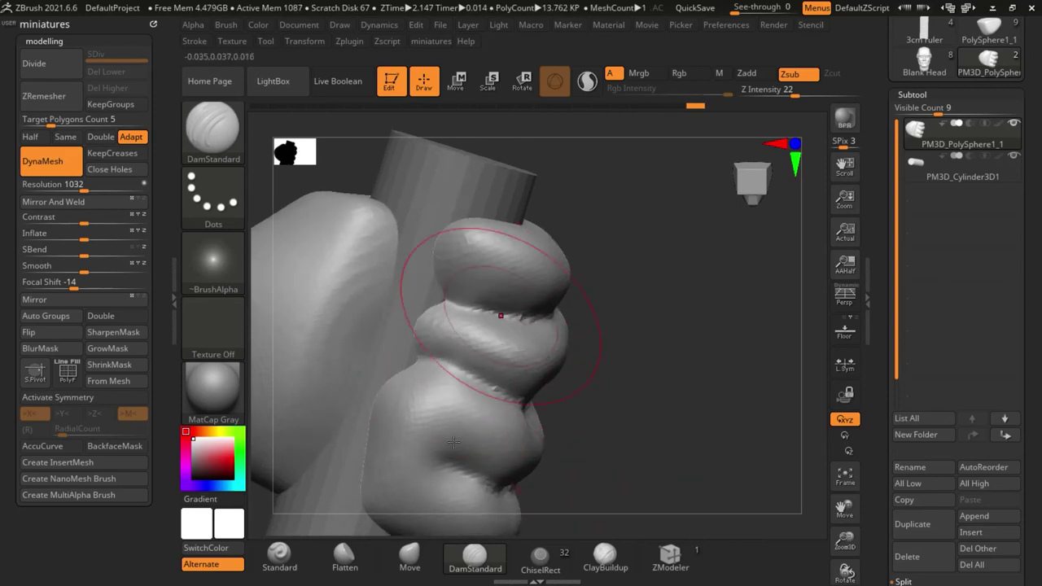
{"action": "left_click_drag", "start_coordinate": [453, 458], "coordinate": [415, 464]}
{"action": "right_click_drag", "start_coordinate": [415, 464], "coordinate": [442, 411], "text": "ctrl"}
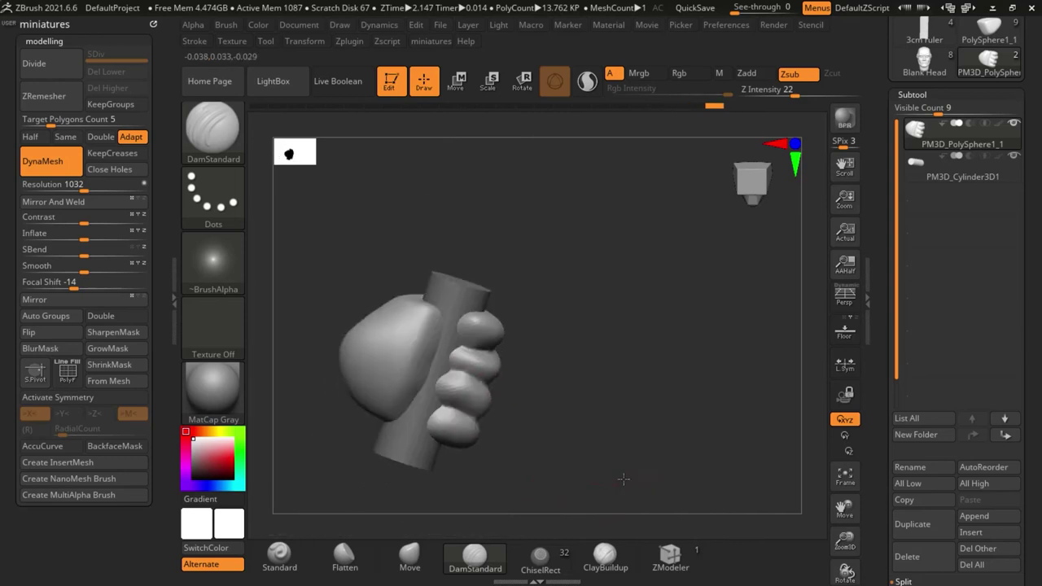
Smooth the palm's inner edge where it meets the cylinder
{"action": "left_click", "coordinate": [398, 564]}
{"action": "right_click_drag", "start_coordinate": [411, 334], "coordinate": [411, 404]}
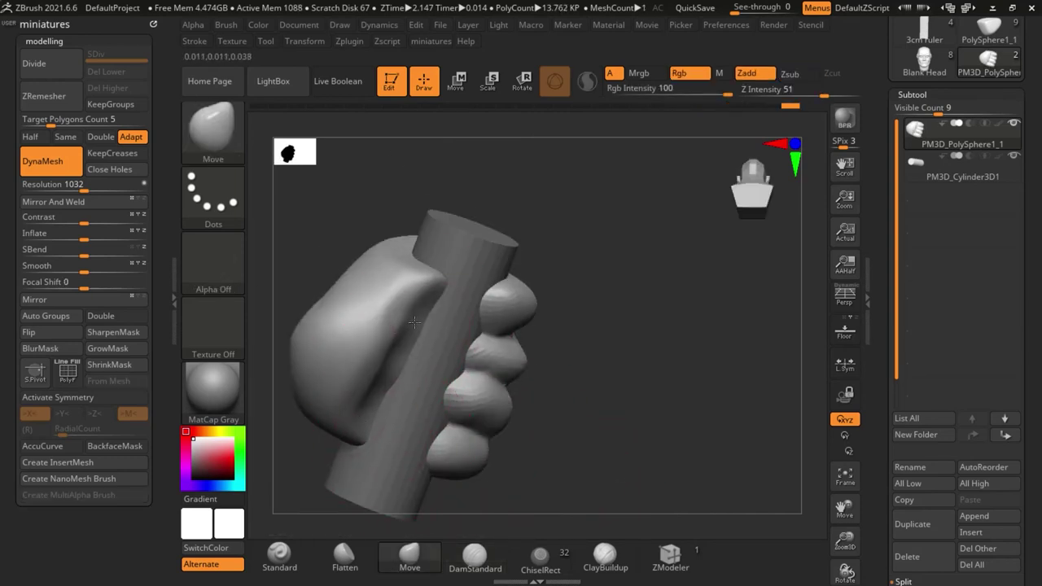
{"action": "left_click_drag", "start_coordinate": [421, 286], "coordinate": [392, 338], "text": "shift"}
{"action": "left_click_drag", "start_coordinate": [359, 370], "coordinate": [381, 350], "text": "shift"}
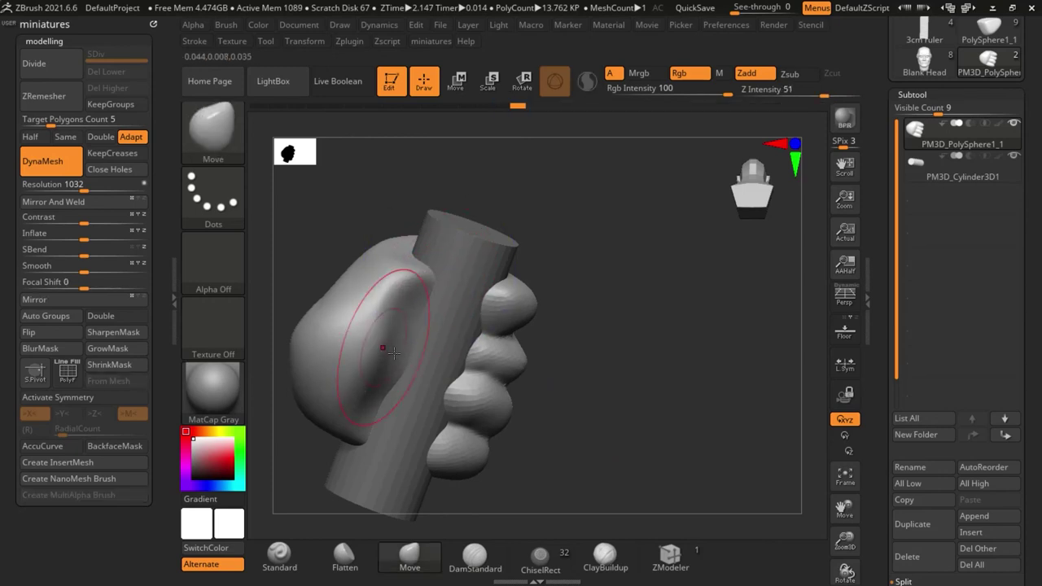
{"action": "left_click_drag", "start_coordinate": [605, 323], "coordinate": [401, 306]}
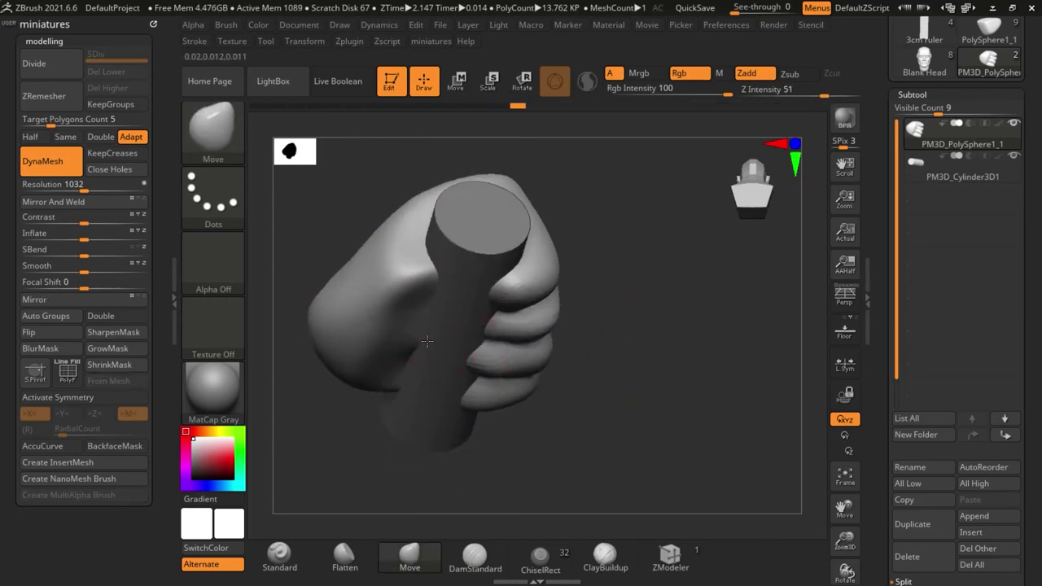
Adjust the Move brush size and reshape the curled fingers so they wrap around the cylinder
{"action": "right_click_drag", "start_coordinate": [414, 374], "coordinate": [414, 313], "text": "ctrl"}
{"action": "left_click_drag", "start_coordinate": [560, 397], "coordinate": [413, 346]}
{"action": "right_click_drag", "start_coordinate": [413, 347], "coordinate": [404, 314], "text": "ctrl"}
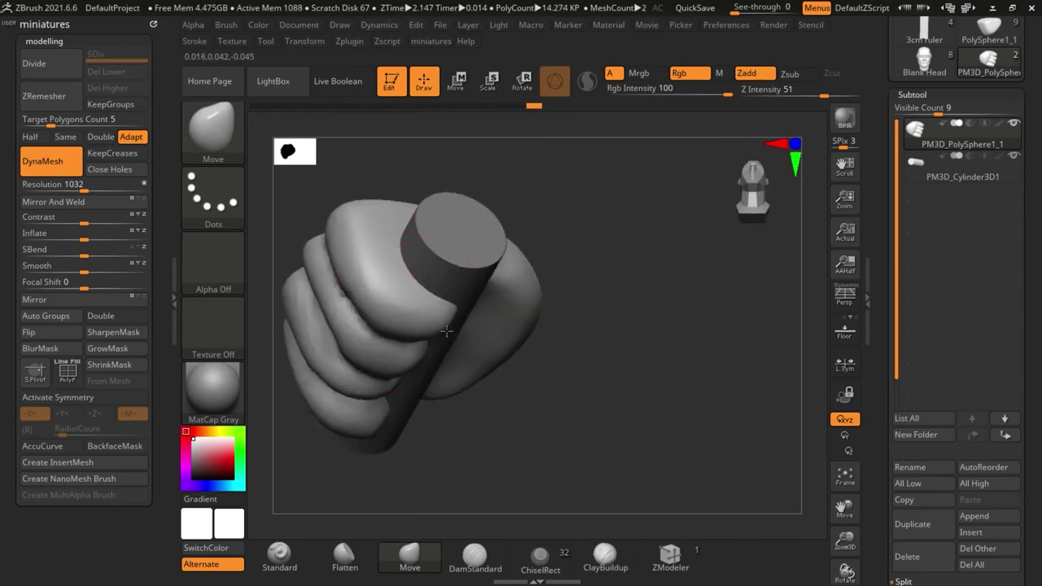
{"action": "mouse_move", "coordinate": [555, 442]}
{"action": "left_mouse_down"}
{"action": "mouse_move", "coordinate": [491, 418]}
{"action": "mouse_move", "coordinate": [493, 436]}
{"action": "left_mouse_up"}
{"action": "key", "text": "s"}
{"action": "left_click_drag", "start_coordinate": [491, 437], "coordinate": [502, 438]}
{"action": "left_click_drag", "start_coordinate": [435, 332], "coordinate": [413, 336]}
{"action": "key", "text": "s"}
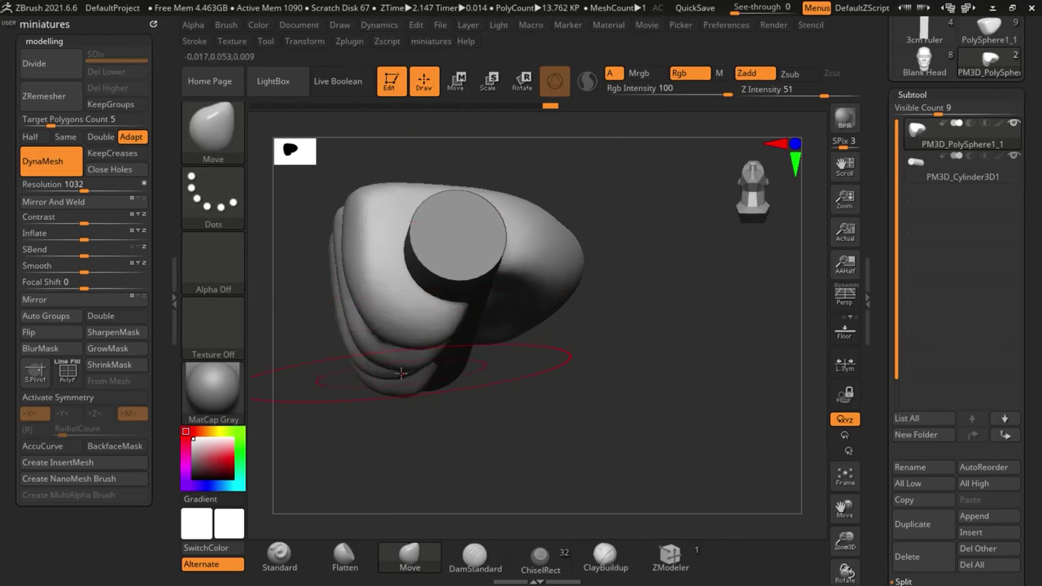
{"action": "left_click_drag", "start_coordinate": [569, 488], "coordinate": [688, 455]}
{"action": "left_click_drag", "start_coordinate": [668, 437], "coordinate": [643, 423], "text": "shift"}
{"action": "left_click_drag", "start_coordinate": [448, 358], "coordinate": [500, 334]}
{"action": "left_click_drag", "start_coordinate": [570, 358], "coordinate": [460, 345]}
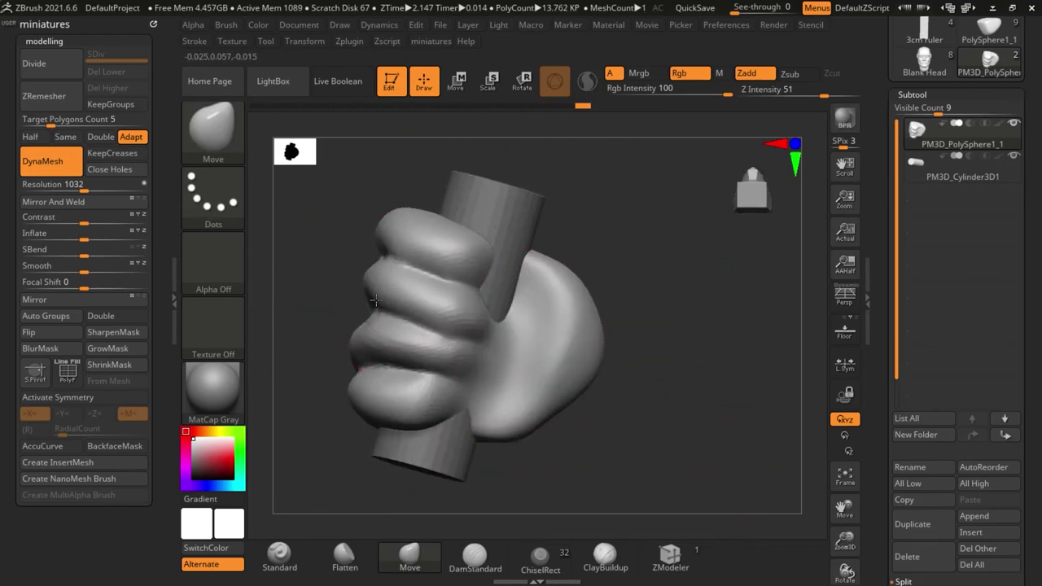
Pull the middle knuckles outward with the Move brush to vary the fingers' outline, and smooth the result
{"action": "mouse_move", "coordinate": [375, 300]}
{"action": "left_mouse_down"}
{"action": "mouse_move", "coordinate": [349, 302]}
{"action": "mouse_move", "coordinate": [500, 279]}
{"action": "left_mouse_up"}
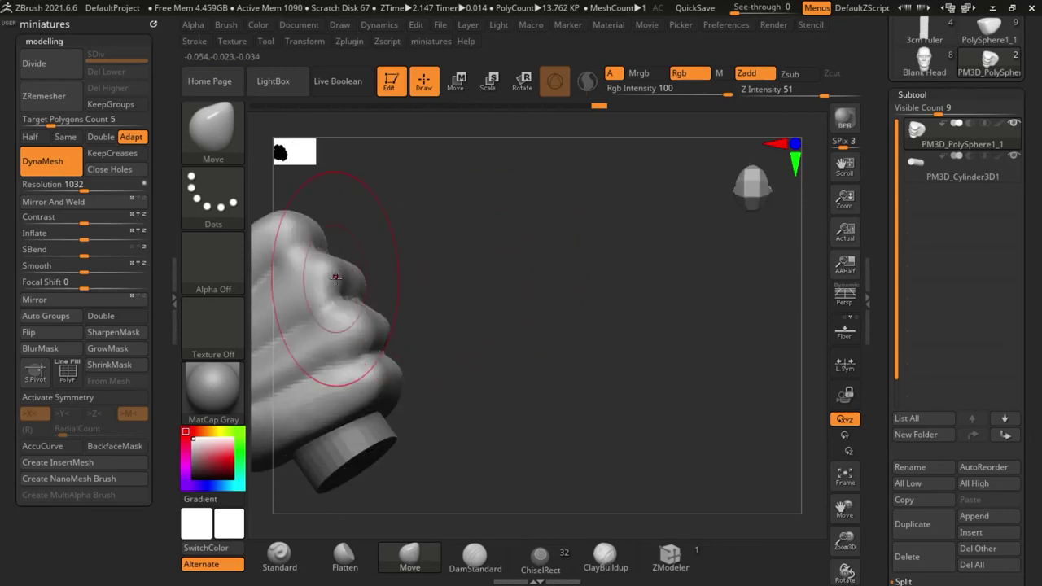
{"action": "left_click_drag", "start_coordinate": [335, 278], "coordinate": [350, 283]}
{"action": "left_click_drag", "start_coordinate": [355, 328], "coordinate": [376, 330]}
{"action": "left_click_drag", "start_coordinate": [475, 344], "coordinate": [777, 351]}
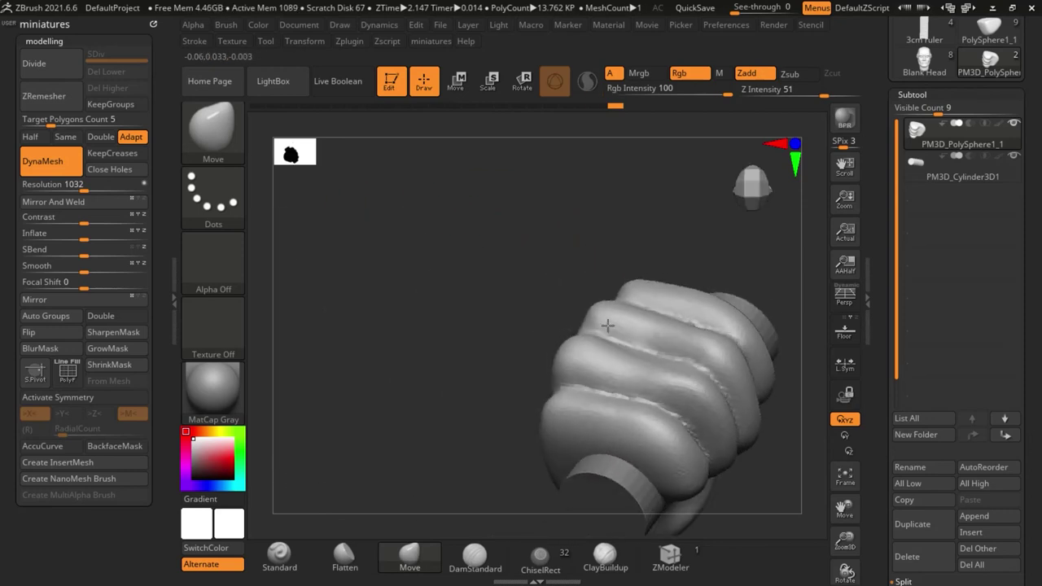
{"action": "left_click_drag", "start_coordinate": [608, 326], "coordinate": [643, 366]}
{"action": "mouse_move", "coordinate": [505, 342]}
{"action": "left_mouse_down"}
{"action": "mouse_move", "coordinate": [553, 326]}
{"action": "mouse_move", "coordinate": [611, 339]}
{"action": "left_mouse_up"}
{"action": "mouse_move", "coordinate": [513, 324]}
{"action": "left_mouse_down"}
{"action": "mouse_move", "coordinate": [628, 348]}
{"action": "mouse_move", "coordinate": [663, 395]}
{"action": "left_mouse_up"}
{"action": "left_click_drag", "start_coordinate": [502, 402], "coordinate": [561, 318], "text": "shift"}
Mask the thumb base area on the fist and extract it as a separate subtool with thickness 0.02 and smoothness 5
{"action": "left_click_drag", "start_coordinate": [684, 358], "coordinate": [455, 326], "text": "alt"}
{"action": "mouse_move", "coordinate": [390, 277]}
{"action": "left_mouse_down", "text": "shift"}
{"action": "mouse_move", "coordinate": [397, 407]}
{"action": "mouse_move", "coordinate": [318, 428]}
{"action": "mouse_move", "coordinate": [449, 464]}
{"action": "mouse_move", "coordinate": [600, 454]}
{"action": "mouse_move", "coordinate": [568, 383]}
{"action": "left_mouse_up", "text": "shift"}
{"action": "left_click_drag", "start_coordinate": [671, 298], "coordinate": [540, 337]}
{"action": "key", "text": "ctrl"}
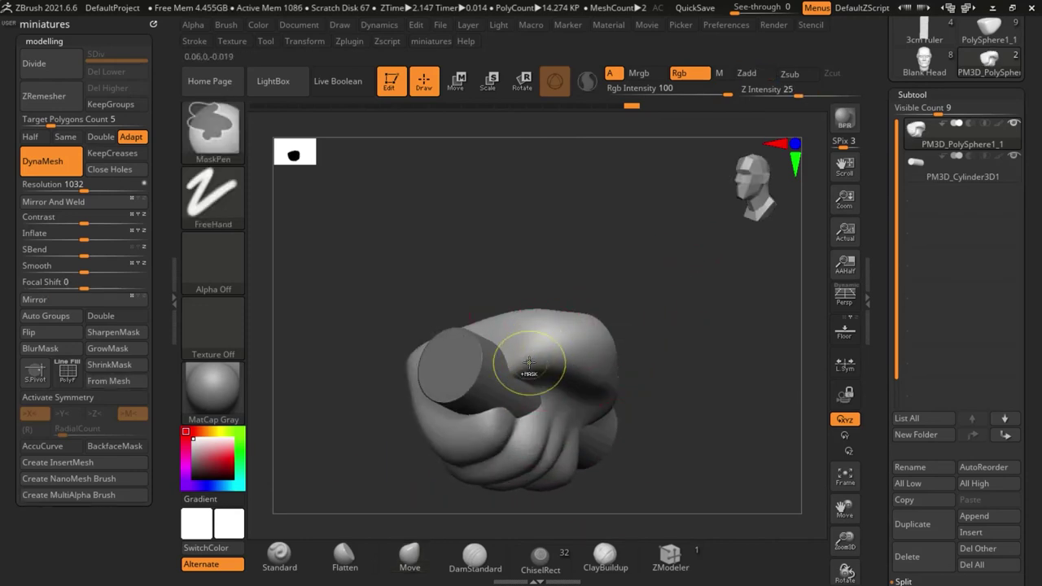
{"action": "left_click_drag", "start_coordinate": [885, 510], "coordinate": [885, 302]}
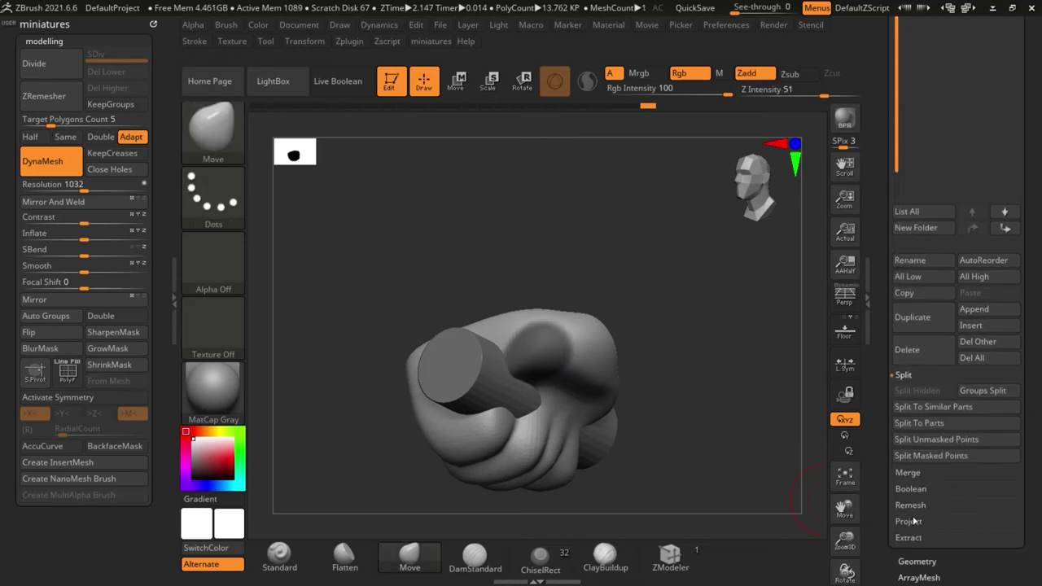
{"action": "left_click", "coordinate": [919, 532]}
{"action": "left_click", "coordinate": [917, 487]}
{"action": "left_click", "coordinate": [909, 506]}
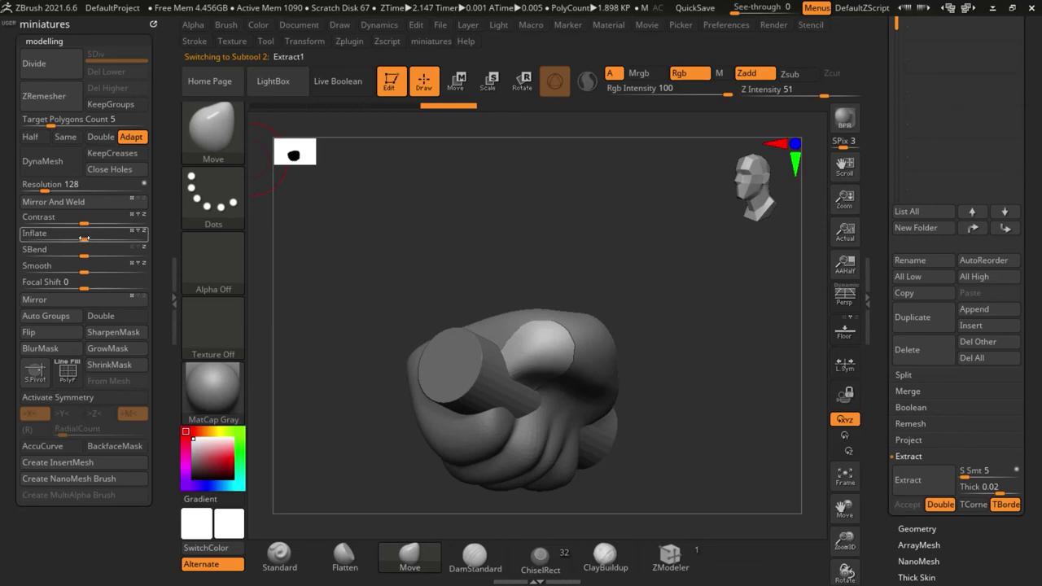
Inflate the extracted thumb piece and remesh it with DynaMesh at resolution 128
{"action": "mouse_move", "coordinate": [84, 238]}
{"action": "left_mouse_down"}
{"action": "mouse_move", "coordinate": [133, 236]}
{"action": "mouse_move", "coordinate": [93, 233]}
{"action": "left_mouse_up"}
{"action": "left_click", "coordinate": [67, 171]}
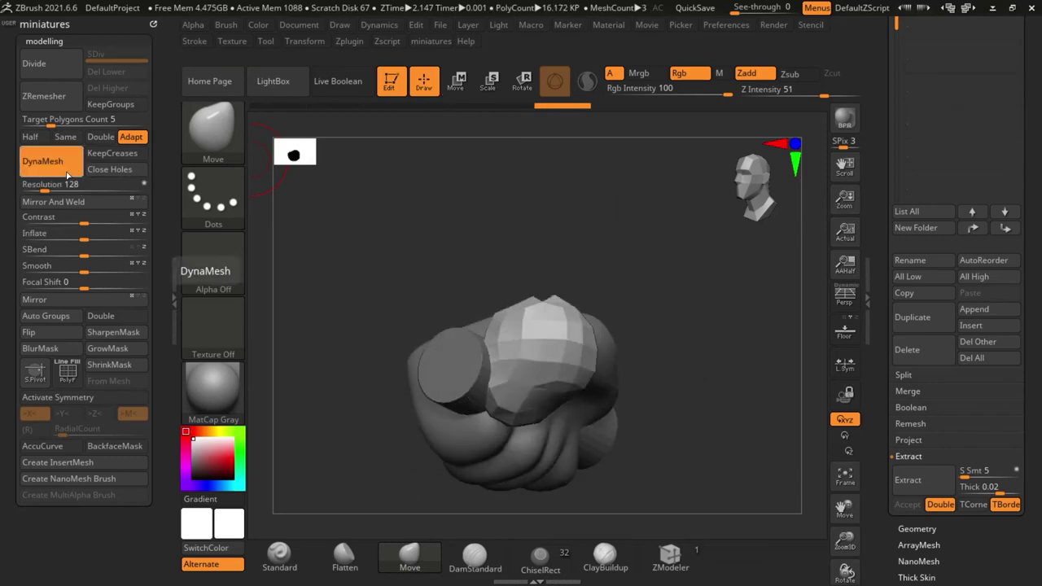
Shape the low-poly thumb piece with the Move brush so it curves from the palm over the cylinder onto the fingers
{"action": "left_click_drag", "start_coordinate": [625, 453], "coordinate": [656, 459]}
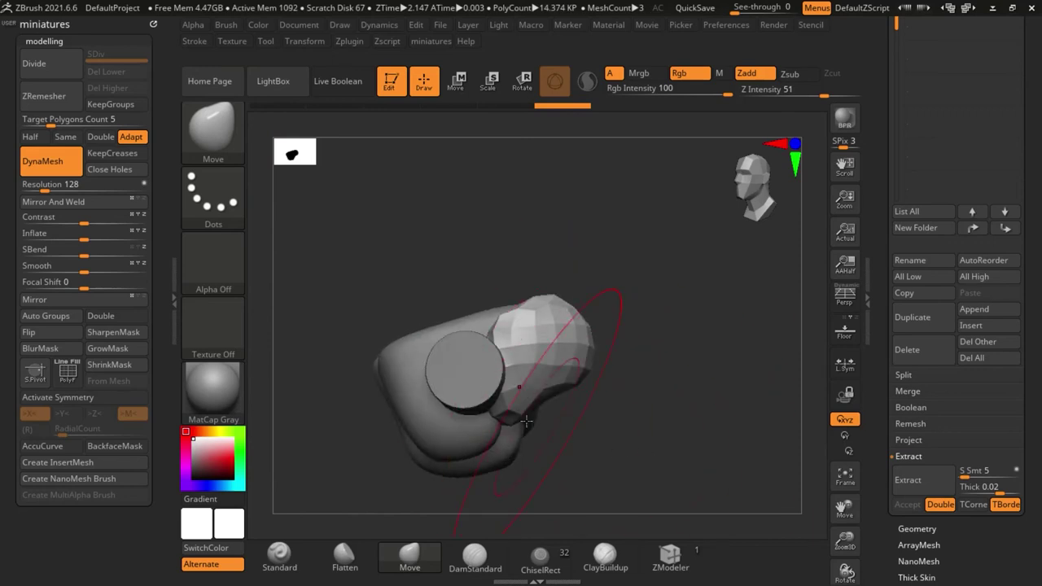
{"action": "left_click_drag", "start_coordinate": [511, 415], "coordinate": [516, 442]}
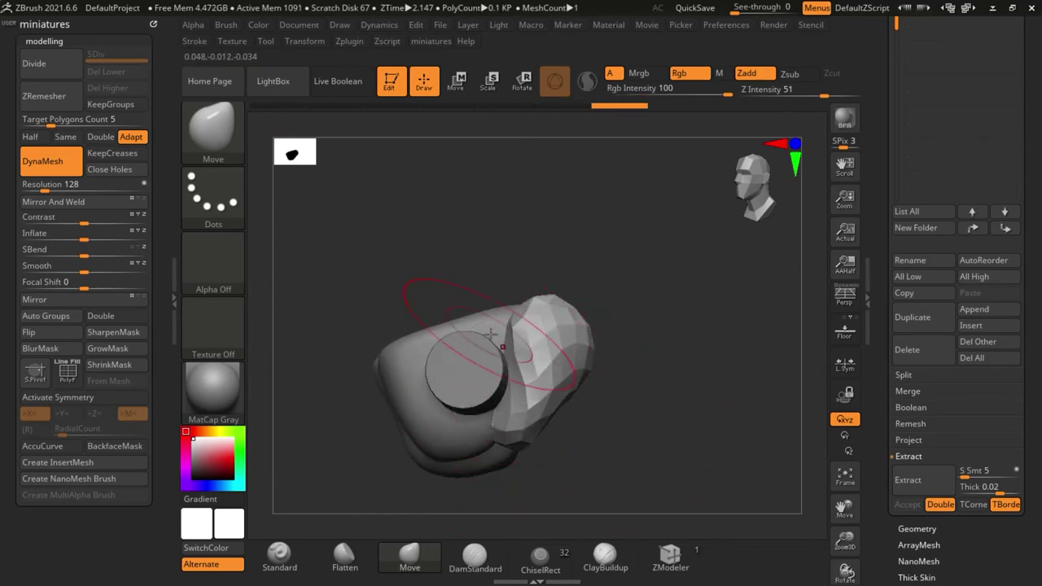
{"action": "left_click_drag", "start_coordinate": [673, 352], "coordinate": [729, 435]}
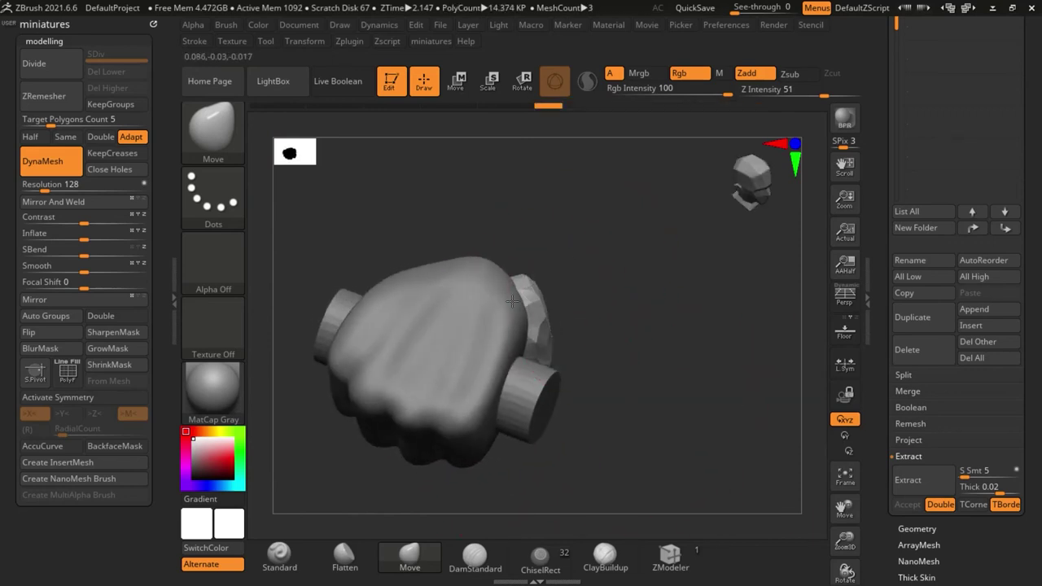
{"action": "left_click_drag", "start_coordinate": [769, 322], "coordinate": [636, 328]}
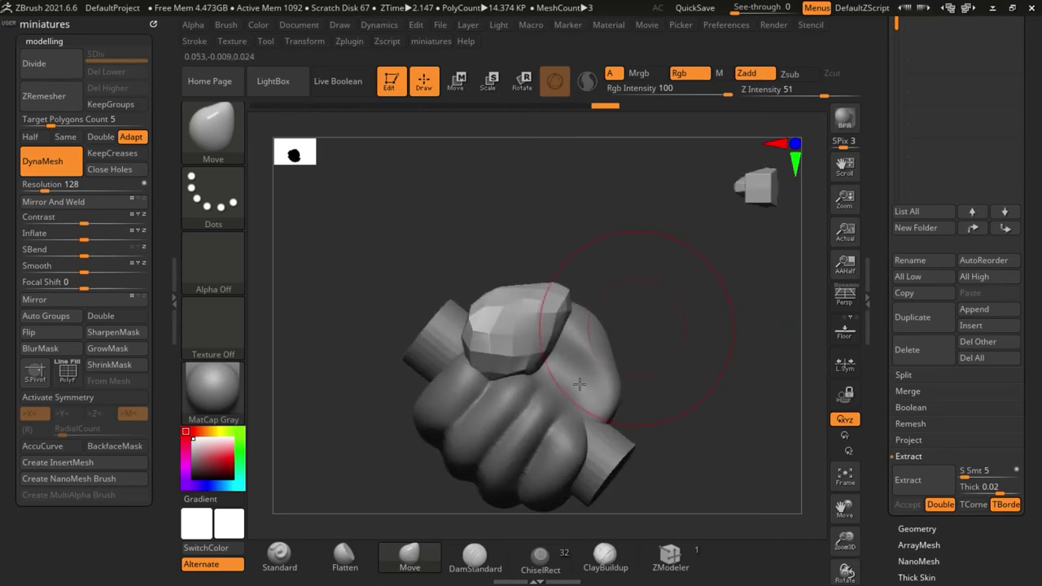
{"action": "mouse_move", "coordinate": [399, 343]}
{"action": "left_mouse_down"}
{"action": "mouse_move", "coordinate": [530, 395]}
{"action": "mouse_move", "coordinate": [612, 365]}
{"action": "left_mouse_up"}
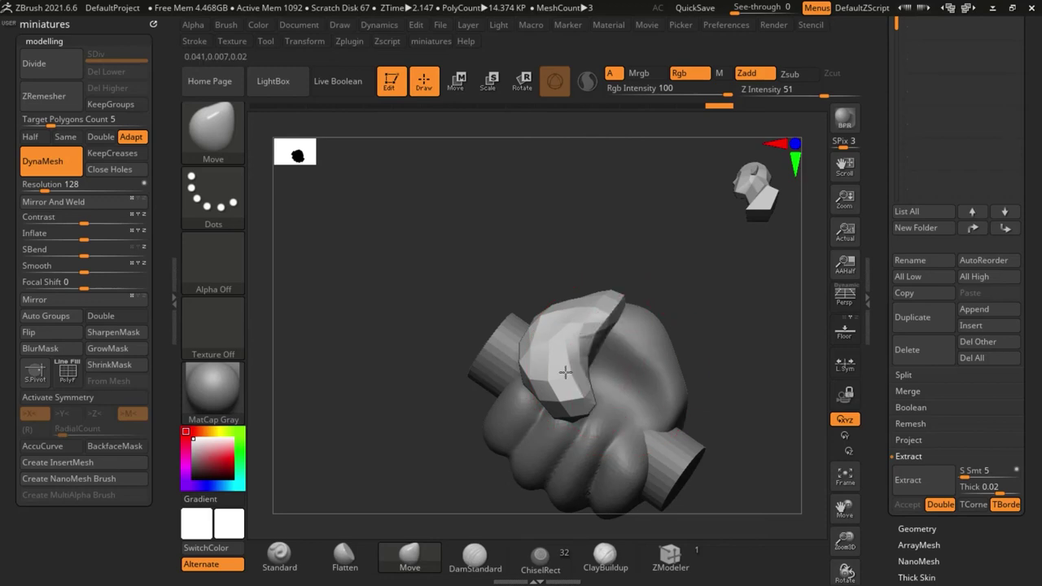
{"action": "left_click_drag", "start_coordinate": [728, 370], "coordinate": [624, 314]}
{"action": "left_click_drag", "start_coordinate": [690, 319], "coordinate": [678, 356]}
{"action": "left_click_drag", "start_coordinate": [627, 322], "coordinate": [640, 320]}
{"action": "left_click_drag", "start_coordinate": [745, 322], "coordinate": [675, 293]}
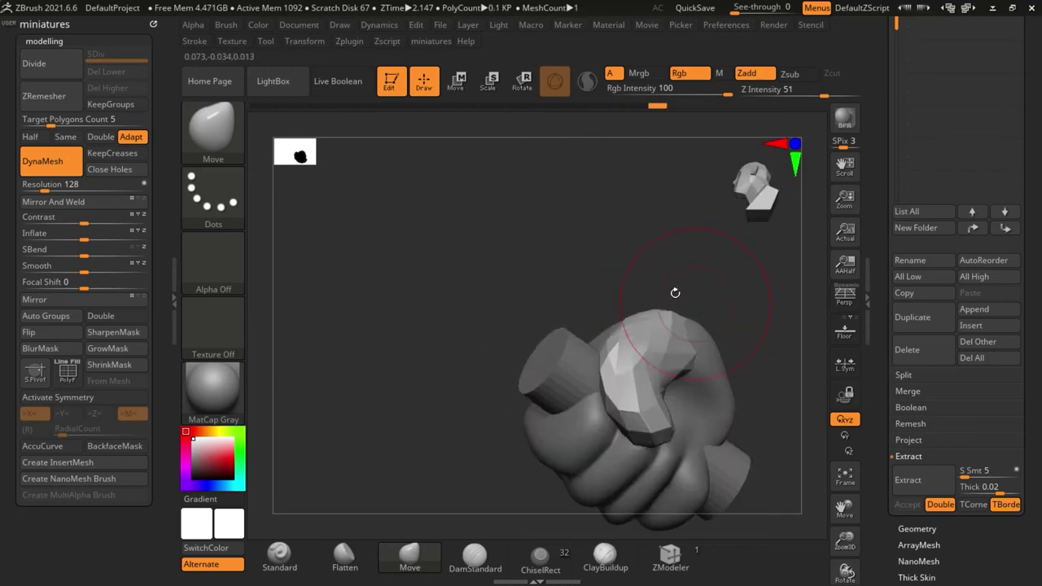
Subdivide the thumb mesh twice and pull its tip down over the curled fingers
{"action": "double_click", "coordinate": [67, 64]}
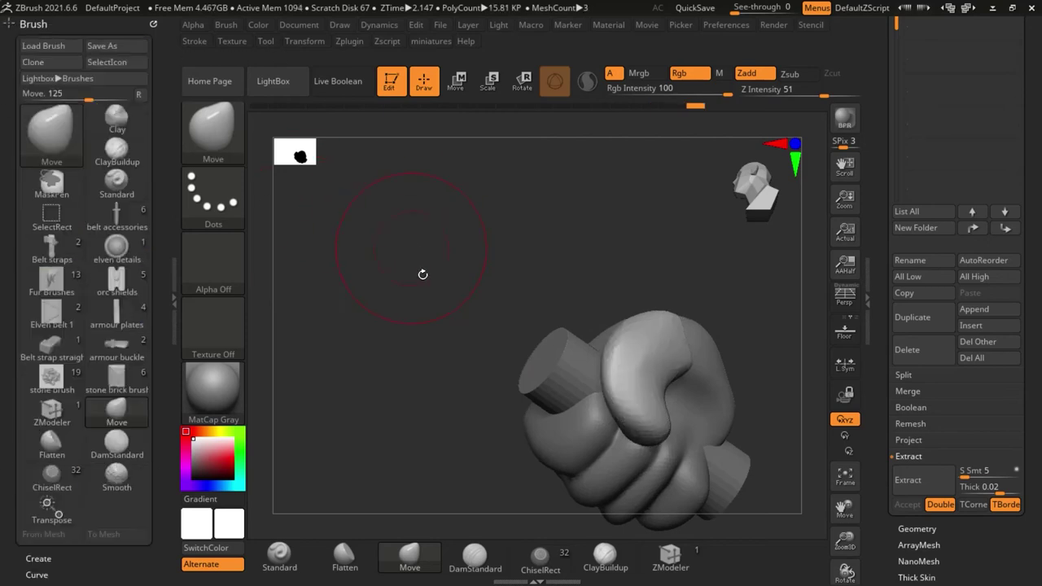
{"action": "left_click_drag", "start_coordinate": [361, 279], "coordinate": [299, 237], "text": "alt"}
{"action": "mouse_move", "coordinate": [389, 308]}
{"action": "left_mouse_down"}
{"action": "mouse_move", "coordinate": [456, 300]}
{"action": "mouse_move", "coordinate": [413, 363]}
{"action": "mouse_move", "coordinate": [505, 331]}
{"action": "mouse_move", "coordinate": [419, 335]}
{"action": "left_mouse_up"}
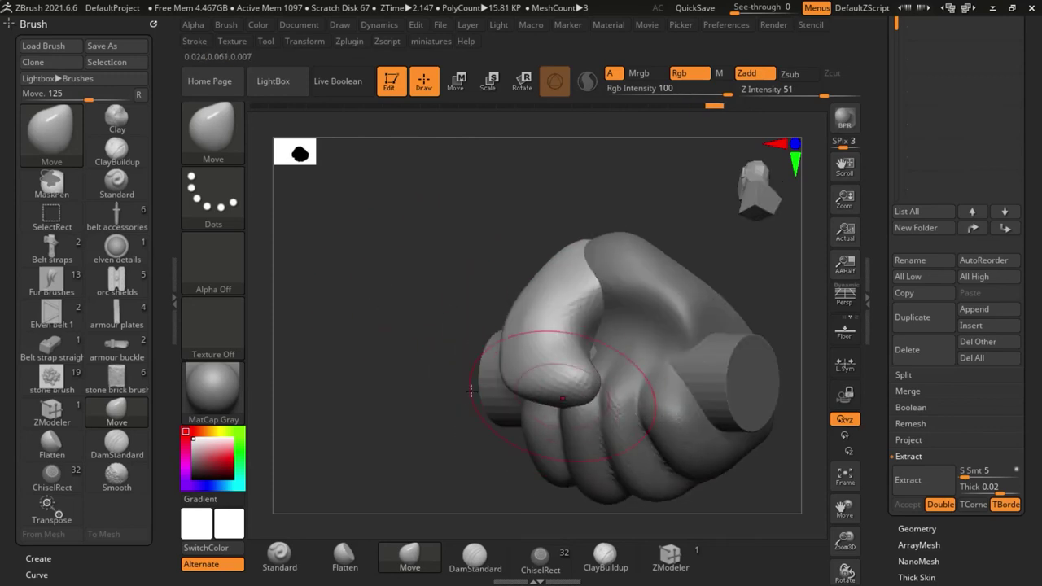
{"action": "left_click_drag", "start_coordinate": [471, 391], "coordinate": [521, 394]}
{"action": "left_click_drag", "start_coordinate": [557, 399], "coordinate": [547, 444]}
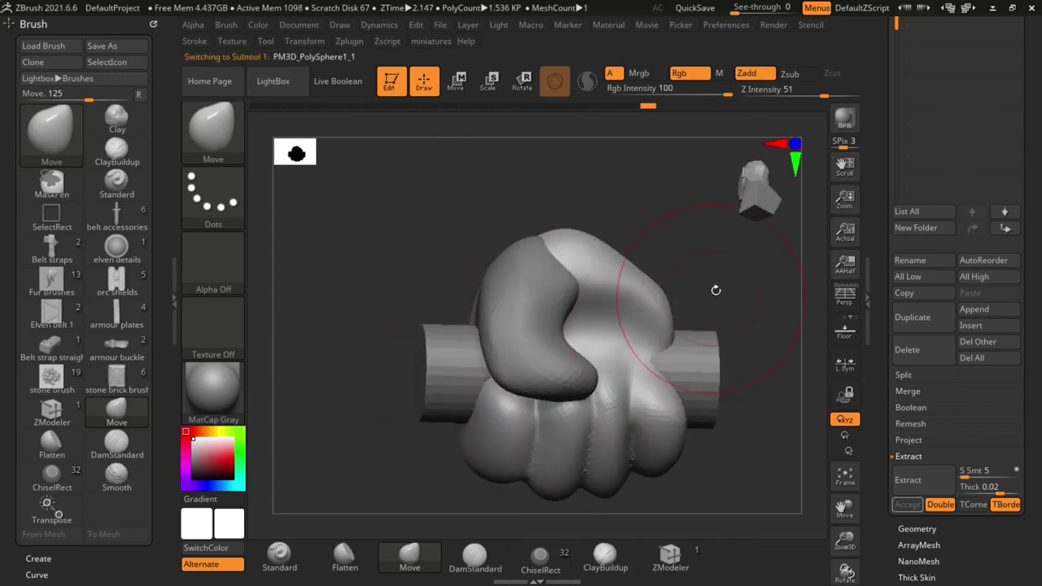
Open the gap between palm and fingers to expose the cylinder, and extend the thumb tip further over the fingers
{"action": "mouse_move", "coordinate": [713, 226]}
{"action": "left_mouse_down"}
{"action": "mouse_move", "coordinate": [624, 353]}
{"action": "mouse_move", "coordinate": [599, 339]}
{"action": "mouse_move", "coordinate": [650, 348]}
{"action": "mouse_move", "coordinate": [667, 319]}
{"action": "mouse_move", "coordinate": [674, 326]}
{"action": "mouse_move", "coordinate": [608, 310]}
{"action": "left_mouse_up"}
{"action": "key", "text": "ctrl+z"}
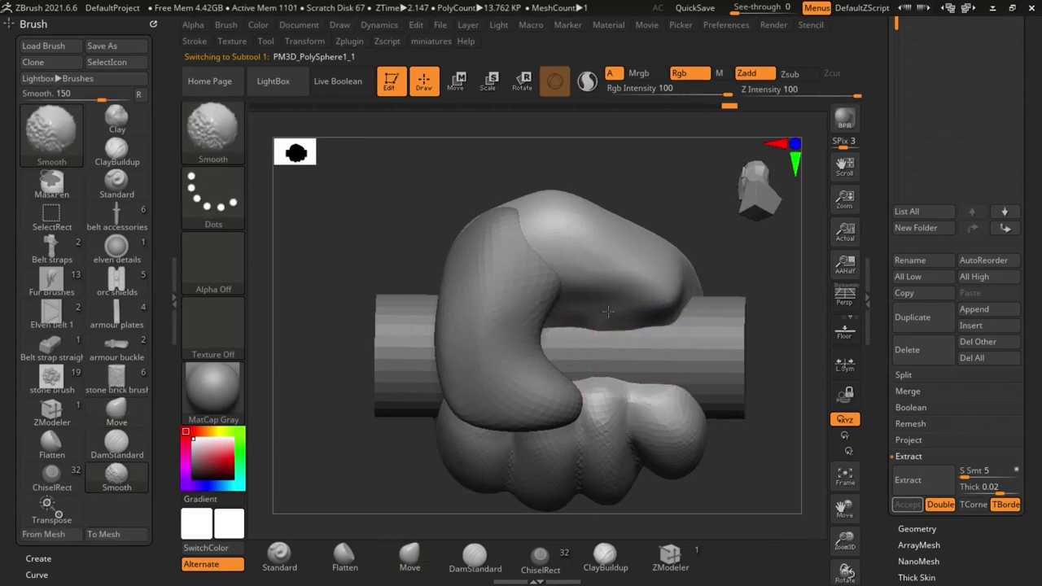
{"action": "left_click", "coordinate": [538, 291], "text": "alt"}
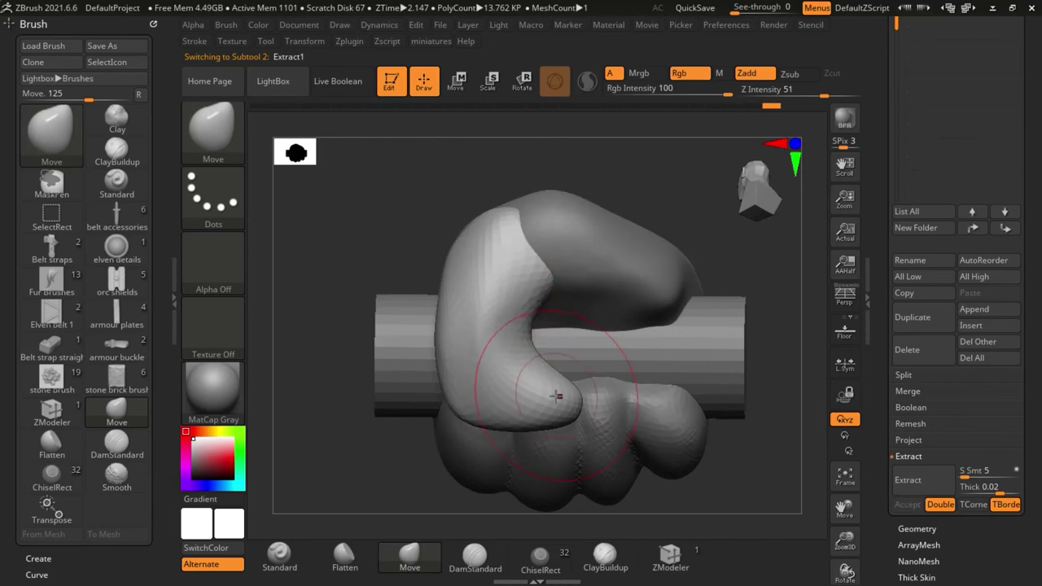
{"action": "left_click_drag", "start_coordinate": [559, 396], "coordinate": [557, 431]}
{"action": "mouse_move", "coordinate": [391, 281]}
{"action": "left_mouse_down", "text": "alt"}
{"action": "mouse_move", "coordinate": [376, 252]}
{"action": "mouse_move", "coordinate": [496, 254]}
{"action": "mouse_move", "coordinate": [490, 283]}
{"action": "left_mouse_up", "text": "alt"}
{"action": "mouse_move", "coordinate": [562, 284]}
{"action": "left_mouse_down"}
{"action": "mouse_move", "coordinate": [591, 315]}
{"action": "mouse_move", "coordinate": [588, 335]}
{"action": "left_mouse_up"}
{"action": "left_click_drag", "start_coordinate": [634, 360], "coordinate": [625, 326], "text": "alt"}
Refine the outlines of the hand and the thumb from the cylinder's end with the Move brush at varying sizes
{"action": "left_click_drag", "start_coordinate": [651, 411], "coordinate": [607, 382]}
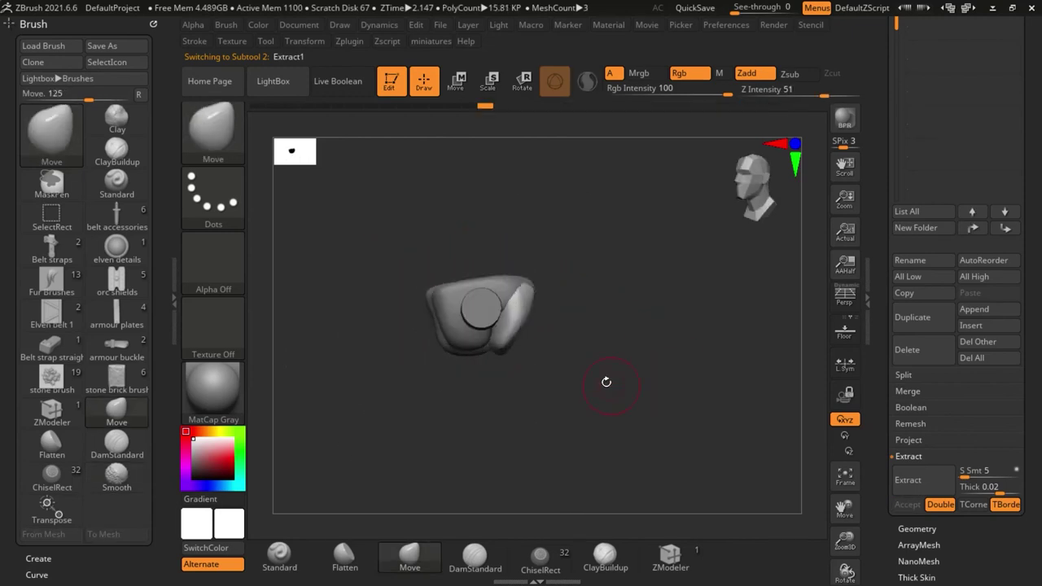
{"action": "key", "text": "f"}
{"action": "left_click", "coordinate": [434, 274], "text": "alt"}
{"action": "mouse_move", "coordinate": [417, 264]}
{"action": "left_mouse_down"}
{"action": "mouse_move", "coordinate": [423, 252]}
{"action": "mouse_move", "coordinate": [411, 261]}
{"action": "left_mouse_up"}
{"action": "key", "text": "s"}
{"action": "left_click_drag", "start_coordinate": [440, 304], "coordinate": [434, 305]}
{"action": "left_click_drag", "start_coordinate": [417, 313], "coordinate": [423, 315]}
{"action": "mouse_move", "coordinate": [374, 346]}
{"action": "left_mouse_down"}
{"action": "mouse_move", "coordinate": [413, 342]}
{"action": "mouse_move", "coordinate": [394, 322]}
{"action": "mouse_move", "coordinate": [475, 356]}
{"action": "left_mouse_up"}
{"action": "key", "text": "s"}
{"action": "left_click_drag", "start_coordinate": [373, 335], "coordinate": [374, 335]}
{"action": "mouse_move", "coordinate": [448, 347]}
{"action": "left_mouse_down", "text": "alt"}
{"action": "mouse_move", "coordinate": [492, 358]}
{"action": "mouse_move", "coordinate": [446, 368]}
{"action": "mouse_move", "coordinate": [396, 409]}
{"action": "mouse_move", "coordinate": [414, 380]}
{"action": "mouse_move", "coordinate": [403, 366]}
{"action": "left_mouse_up", "text": "alt"}
{"action": "left_click", "coordinate": [386, 327], "text": "alt"}
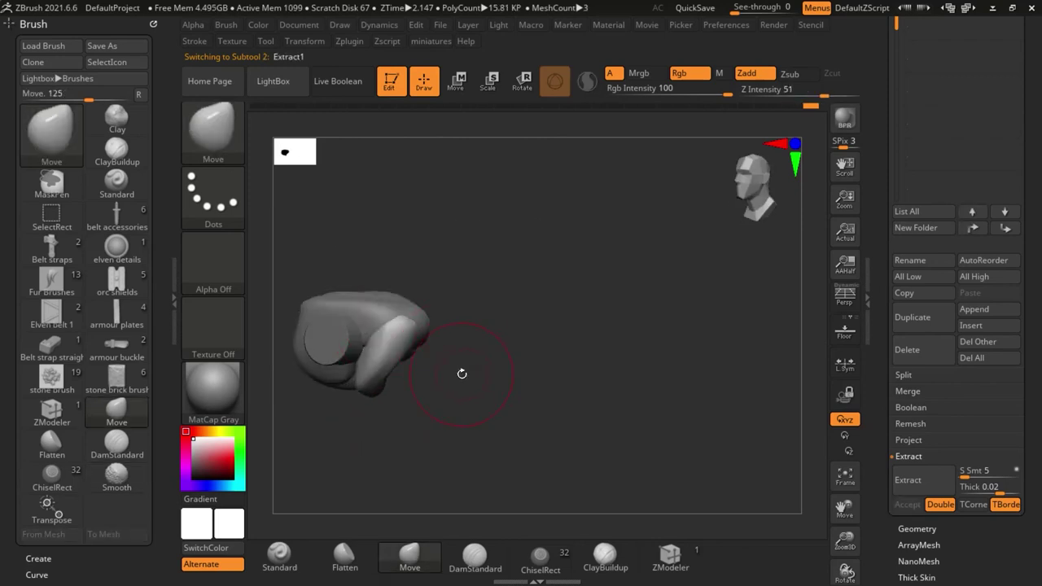
{"action": "left_click", "coordinate": [384, 332], "text": "alt"}
Merge the hand subtool down with the extracted thumb
{"action": "left_click", "coordinate": [868, 113]}
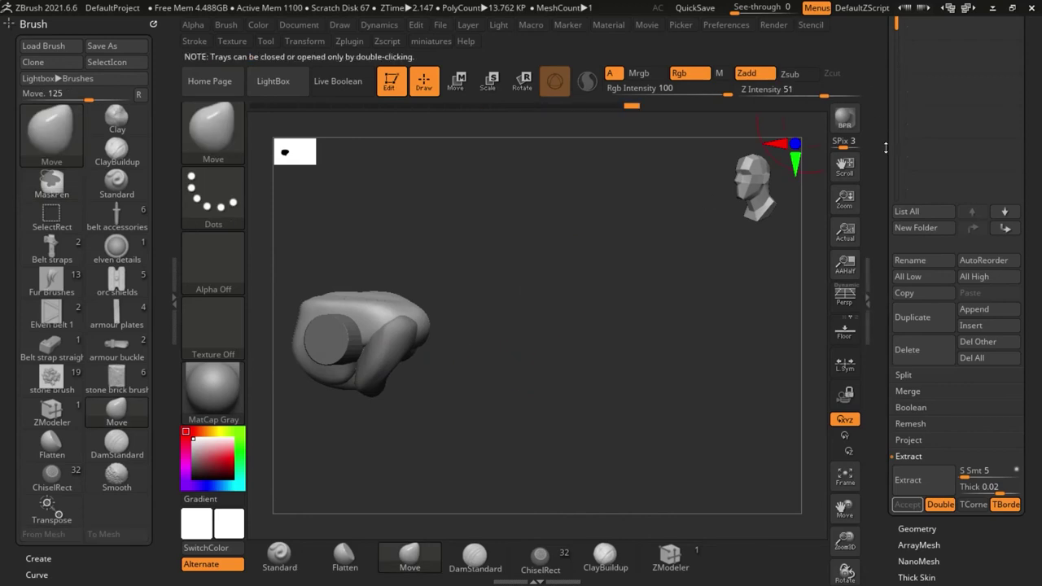
{"action": "left_click_drag", "start_coordinate": [879, 149], "coordinate": [879, 229]}
{"action": "left_click_drag", "start_coordinate": [885, 287], "coordinate": [886, 234]}
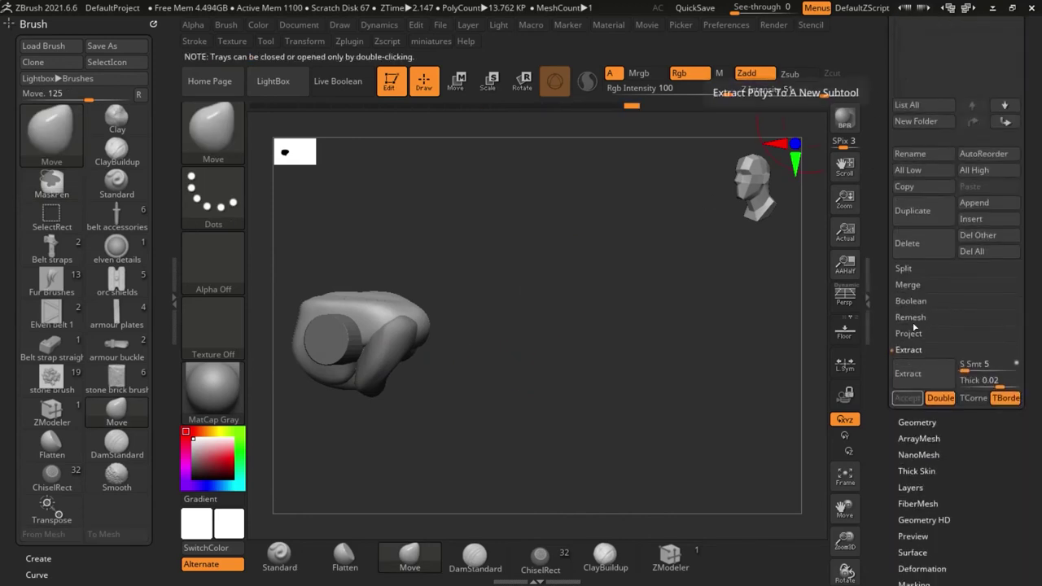
{"action": "left_click", "coordinate": [907, 284]}
{"action": "left_click", "coordinate": [918, 300]}
{"action": "left_click", "coordinate": [796, 331]}
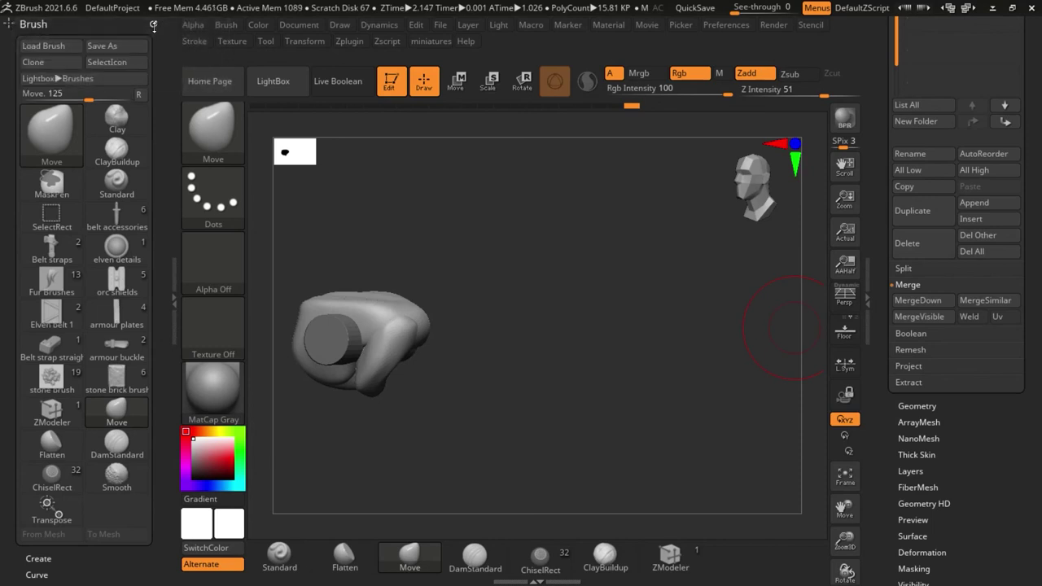
Bring back the miniatures modelling controls and remesh the merged hand and thumb with DynaMesh at resolution 1032
{"action": "left_click", "coordinate": [153, 24]}
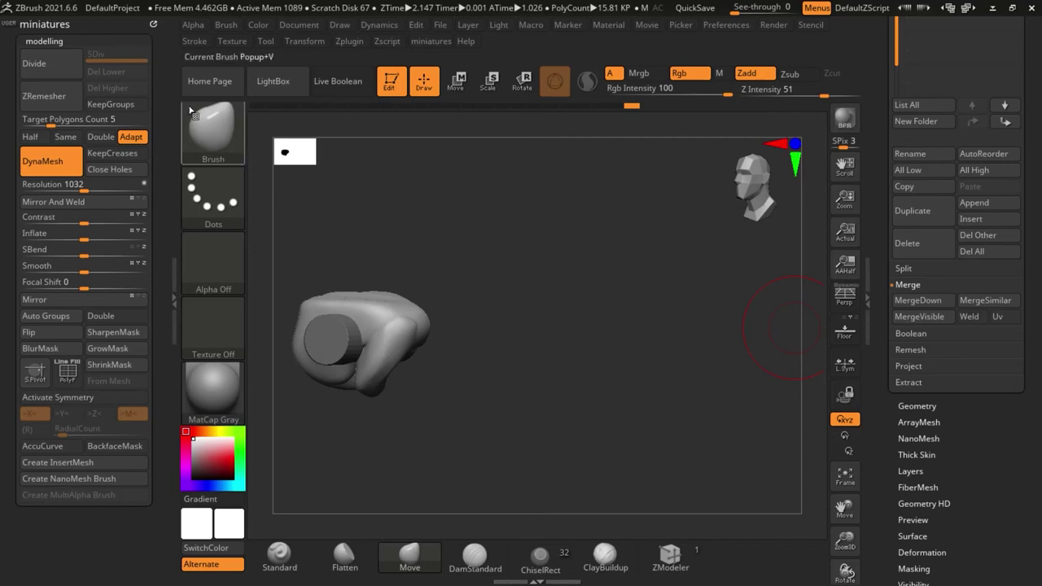
{"action": "left_click", "coordinate": [224, 27]}
{"action": "mouse_move", "coordinate": [220, 42]}
{"action": "left_mouse_down"}
{"action": "mouse_move", "coordinate": [159, 52]}
{"action": "mouse_move", "coordinate": [212, 36]}
{"action": "left_mouse_up"}
{"action": "left_click", "coordinate": [220, 39]}
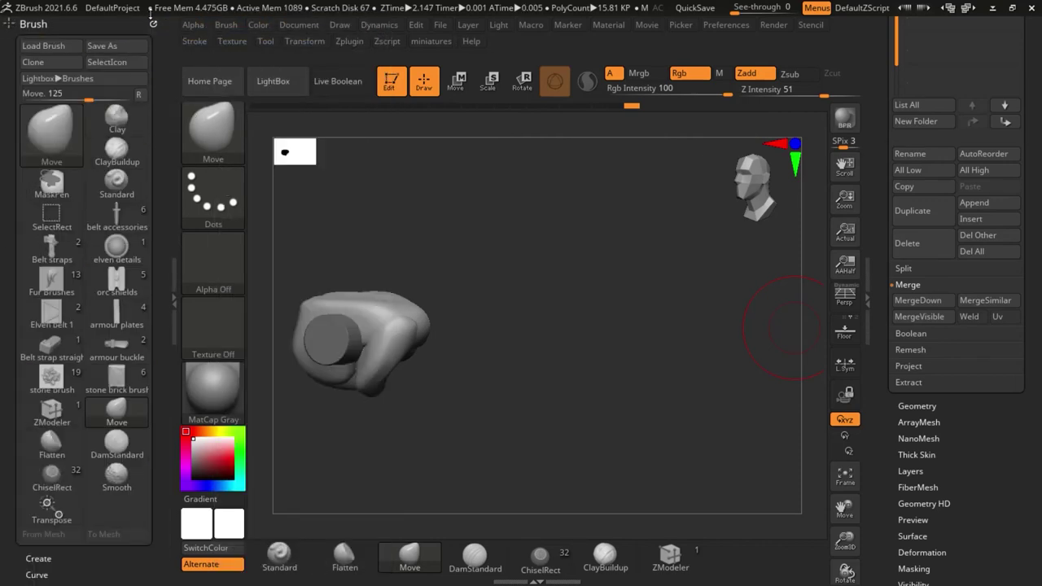
{"action": "left_click", "coordinate": [153, 23]}
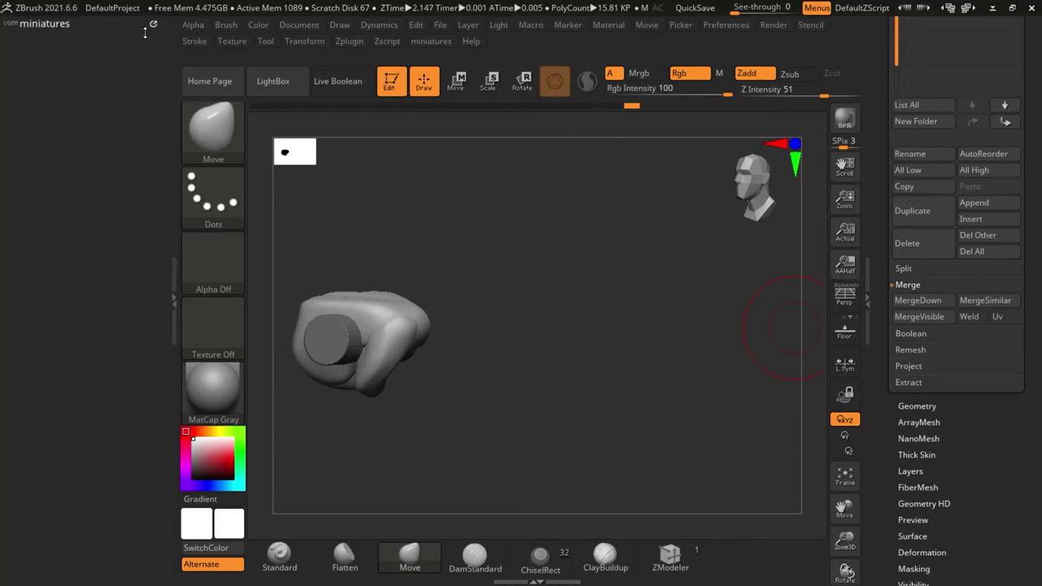
{"action": "left_click", "coordinate": [110, 23]}
{"action": "left_click", "coordinate": [70, 168]}
{"action": "left_click", "coordinate": [70, 168]}
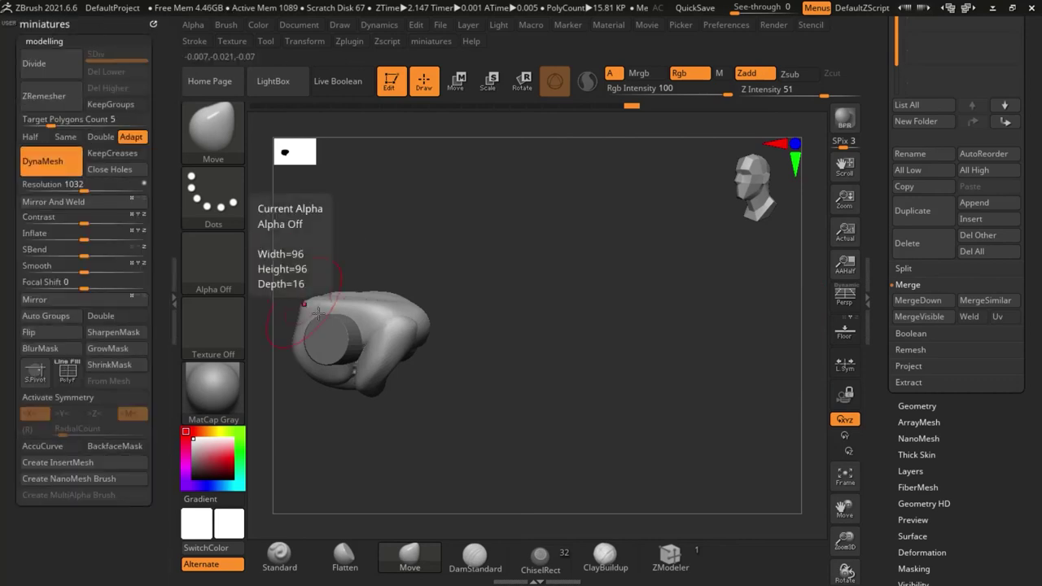
Hide the cylinder subtool so that only the fist remains displayed
{"action": "right_click_drag", "start_coordinate": [350, 313], "coordinate": [456, 339], "text": "ctrl"}
{"action": "mouse_move", "coordinate": [480, 444]}
{"action": "right_mouse_down", "text": "ctrl"}
{"action": "mouse_move", "coordinate": [530, 447]}
{"action": "mouse_move", "coordinate": [558, 474]}
{"action": "mouse_move", "coordinate": [561, 377]}
{"action": "mouse_move", "coordinate": [560, 400]}
{"action": "right_mouse_up", "text": "ctrl"}
{"action": "left_click_drag", "start_coordinate": [1027, 114], "coordinate": [1027, 336]}
{"action": "left_click", "coordinate": [1013, 69]}
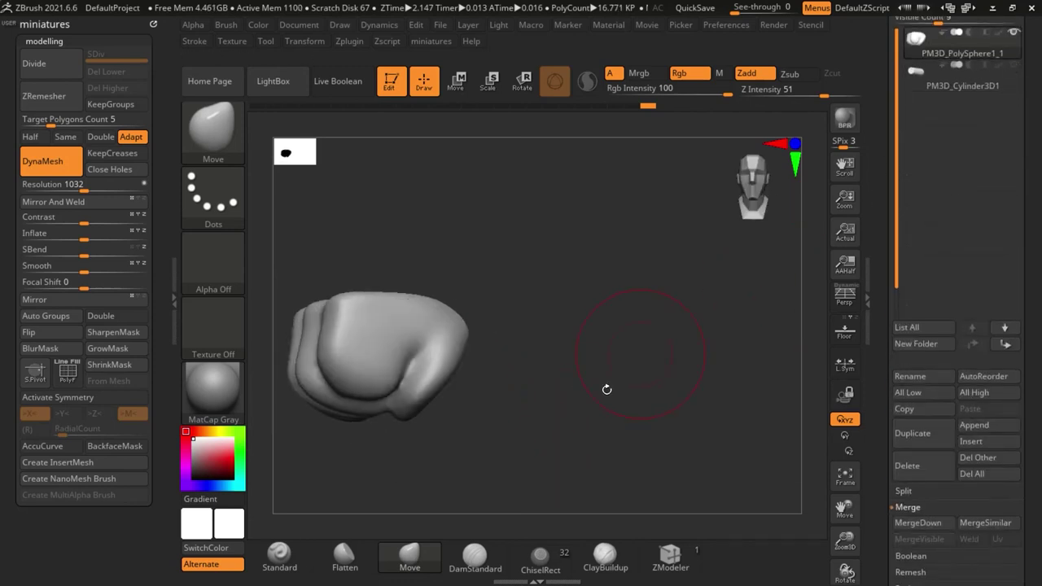
Reshape the index-finger side of the fist around the grip hollow with the Move brush
{"action": "right_click_drag", "start_coordinate": [607, 388], "coordinate": [568, 385]}
{"action": "right_click_drag", "start_coordinate": [387, 345], "coordinate": [384, 358], "text": "ctrl"}
{"action": "key", "text": "s"}
{"action": "mouse_move", "coordinate": [373, 348]}
{"action": "left_mouse_down"}
{"action": "mouse_move", "coordinate": [358, 347]}
{"action": "mouse_move", "coordinate": [391, 343]}
{"action": "mouse_move", "coordinate": [289, 344]}
{"action": "left_mouse_up"}
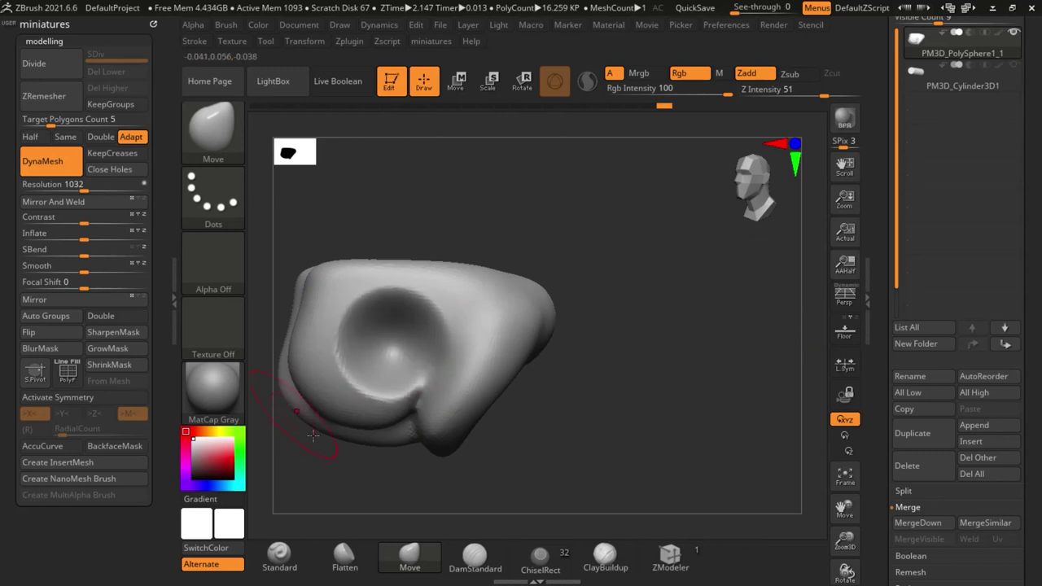
{"action": "right_click_drag", "start_coordinate": [313, 437], "coordinate": [512, 474]}
{"action": "left_click_drag", "start_coordinate": [494, 365], "coordinate": [382, 342]}
Push in and smooth the walls of the grip hollow between the curled fingers and palm
{"action": "mouse_move", "coordinate": [582, 472]}
{"action": "right_mouse_down"}
{"action": "mouse_move", "coordinate": [651, 427]}
{"action": "mouse_move", "coordinate": [683, 432]}
{"action": "right_mouse_up"}
{"action": "right_click_drag", "start_coordinate": [684, 431], "coordinate": [692, 481], "text": "ctrl"}
{"action": "left_click_drag", "start_coordinate": [456, 368], "coordinate": [400, 351]}
{"action": "left_click_drag", "start_coordinate": [397, 387], "coordinate": [413, 357], "text": "shift"}
{"action": "mouse_move", "coordinate": [725, 443]}
{"action": "right_mouse_down", "text": "ctrl"}
{"action": "mouse_move", "coordinate": [738, 375]}
{"action": "mouse_move", "coordinate": [692, 389]}
{"action": "right_mouse_up", "text": "ctrl"}
{"action": "right_click_drag", "start_coordinate": [429, 321], "coordinate": [438, 358], "text": "ctrl"}
{"action": "left_click_drag", "start_coordinate": [451, 288], "coordinate": [454, 335]}
{"action": "left_click_drag", "start_coordinate": [503, 413], "coordinate": [498, 425]}
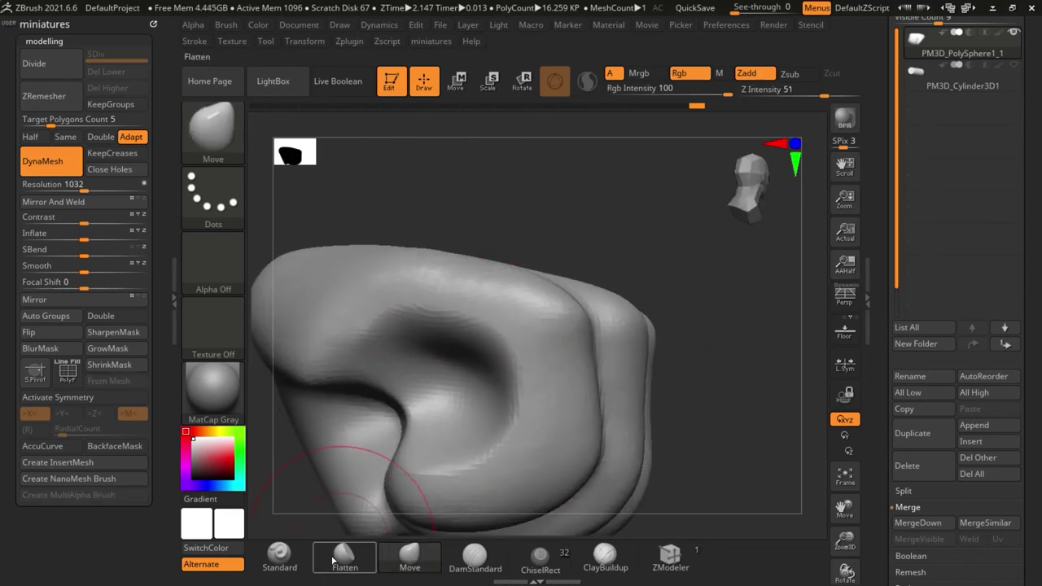
Sharpen the crease inside the grip hollow with DamStandard and smooth the hollow's rough rim
{"action": "left_click", "coordinate": [471, 563]}
{"action": "right_click_drag", "start_coordinate": [664, 413], "coordinate": [561, 363]}
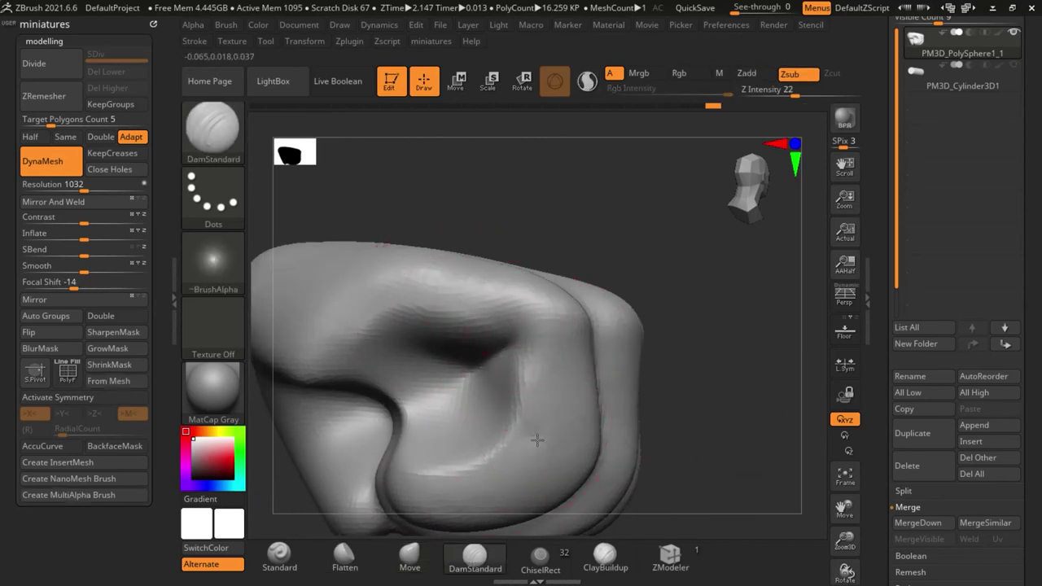
{"action": "left_click_drag", "start_coordinate": [467, 404], "coordinate": [521, 391], "text": "shift"}
{"action": "right_click_drag", "start_coordinate": [533, 386], "coordinate": [527, 342], "text": "ctrl"}
{"action": "mouse_move", "coordinate": [527, 342]}
{"action": "right_mouse_down"}
{"action": "mouse_move", "coordinate": [523, 407]}
{"action": "mouse_move", "coordinate": [481, 365]}
{"action": "mouse_move", "coordinate": [516, 382]}
{"action": "right_mouse_up"}
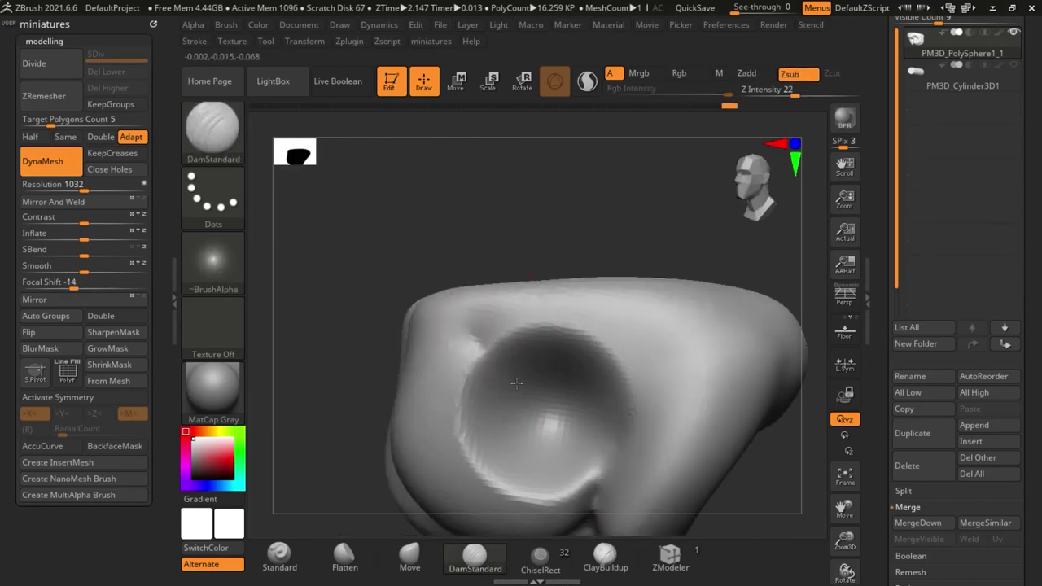
{"action": "mouse_move", "coordinate": [471, 433]}
{"action": "left_mouse_down", "text": "shift"}
{"action": "mouse_move", "coordinate": [476, 457]}
{"action": "mouse_move", "coordinate": [593, 414]}
{"action": "mouse_move", "coordinate": [537, 374]}
{"action": "left_mouse_up", "text": "shift"}
{"action": "mouse_move", "coordinate": [513, 358]}
{"action": "right_mouse_down", "text": "ctrl"}
{"action": "mouse_move", "coordinate": [428, 269]}
{"action": "mouse_move", "coordinate": [539, 292]}
{"action": "right_mouse_up", "text": "ctrl"}
{"action": "mouse_move", "coordinate": [461, 389]}
{"action": "right_mouse_down", "text": "ctrl"}
{"action": "mouse_move", "coordinate": [541, 472]}
{"action": "mouse_move", "coordinate": [521, 474]}
{"action": "right_mouse_up", "text": "ctrl"}
Adjust the shape of the middle fingers on the front of the fist with the Move brush
{"action": "left_click", "coordinate": [418, 555]}
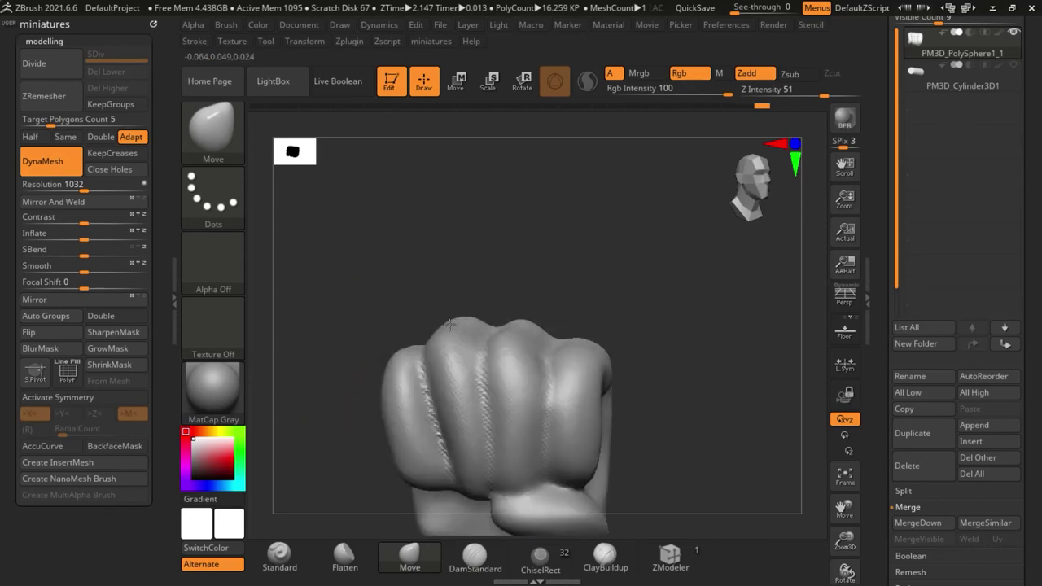
{"action": "right_click_drag", "start_coordinate": [449, 324], "coordinate": [461, 398]}
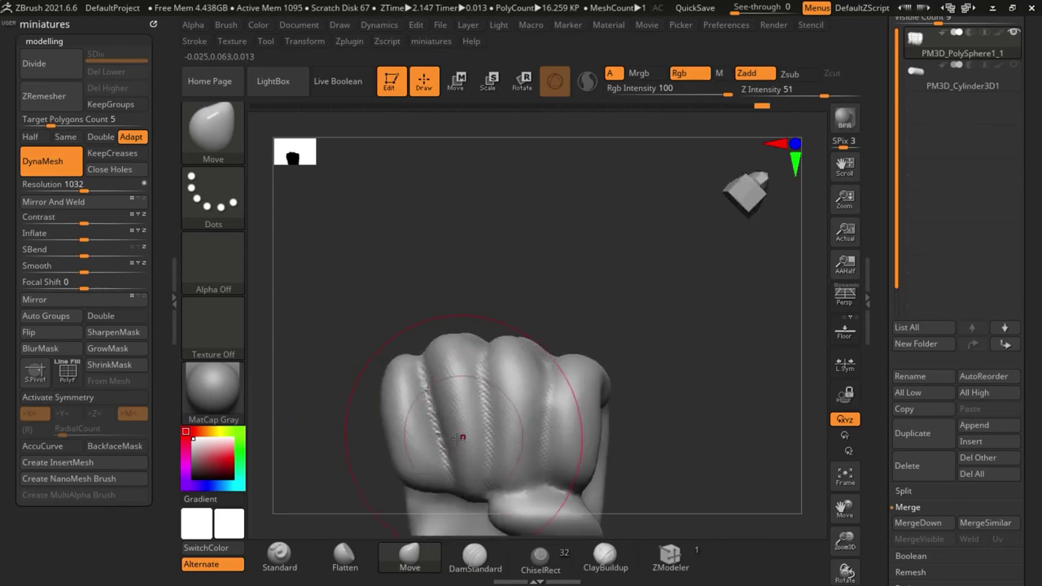
{"action": "left_click_drag", "start_coordinate": [458, 434], "coordinate": [452, 436]}
{"action": "right_click_drag", "start_coordinate": [455, 388], "coordinate": [451, 338], "text": "ctrl"}
{"action": "right_click_drag", "start_coordinate": [497, 415], "coordinate": [396, 440], "text": "shift"}
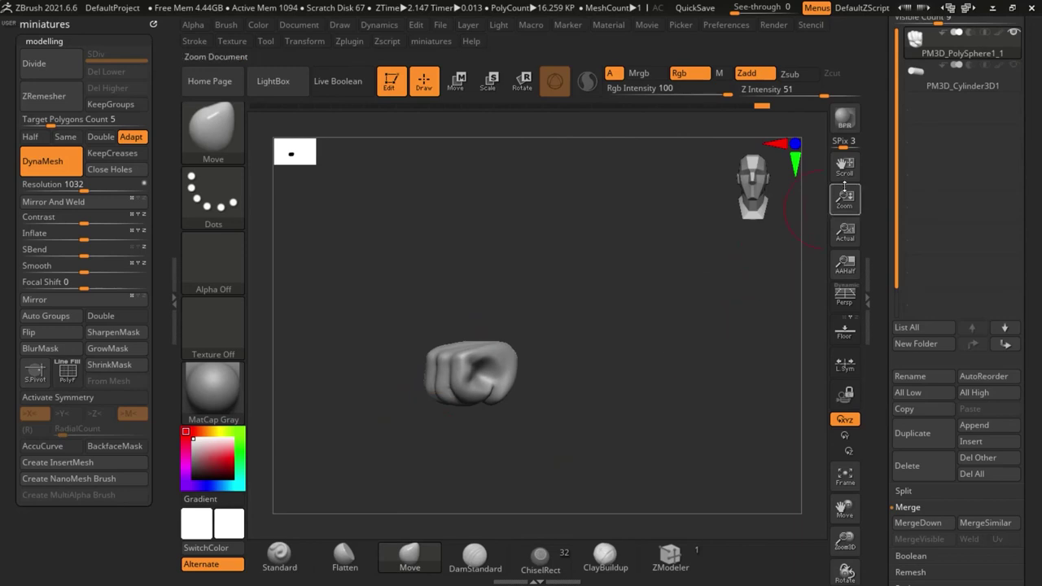
Display the complete Blank Head figure as a reference for the hands and body proportions
{"action": "left_click", "coordinate": [868, 298]}
{"action": "left_click_drag", "start_coordinate": [881, 181], "coordinate": [882, 408]}
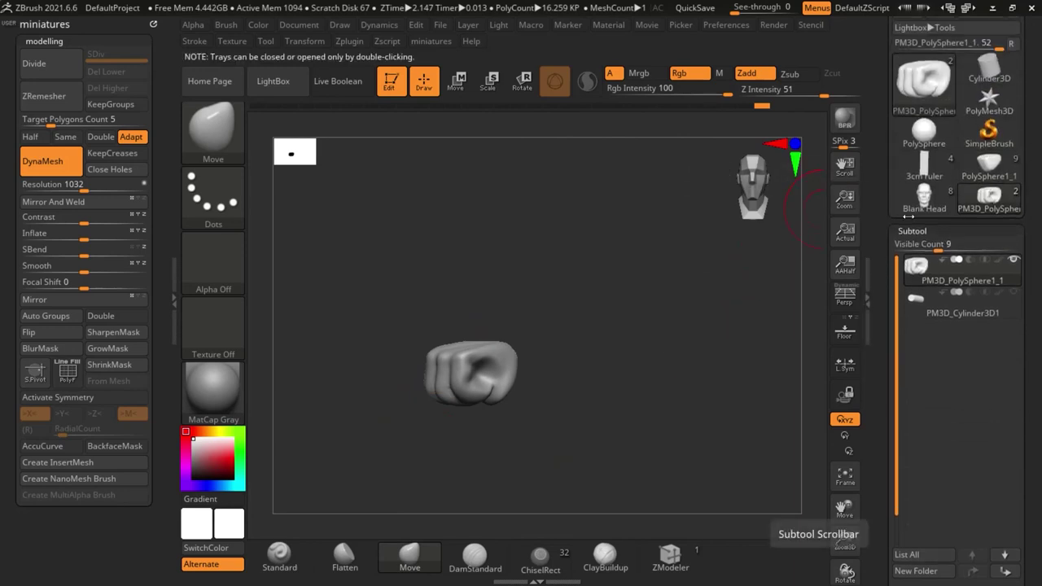
{"action": "mouse_move", "coordinate": [940, 158]}
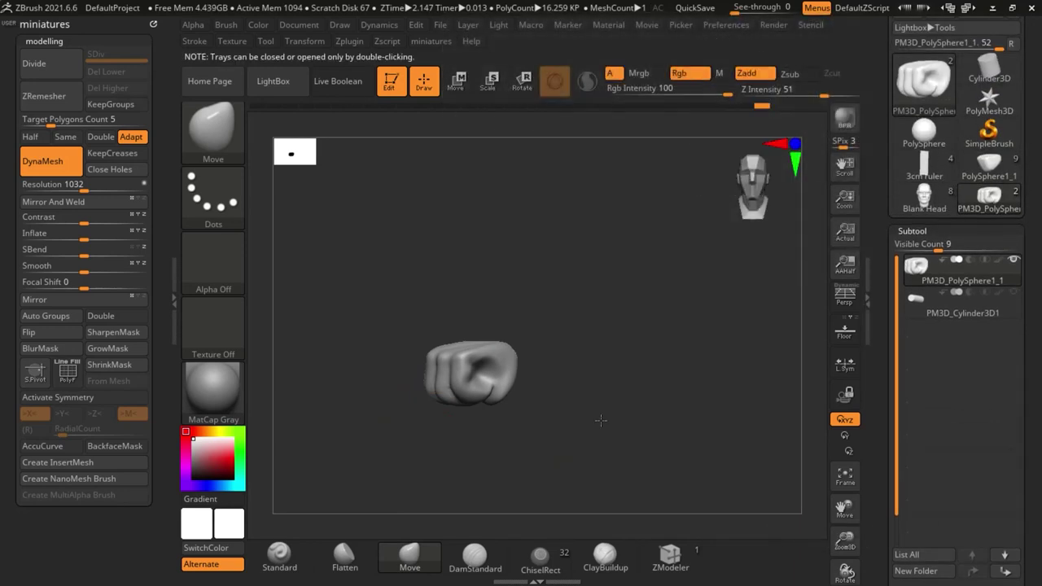
{"action": "right_click_drag", "start_coordinate": [601, 419], "coordinate": [486, 399]}
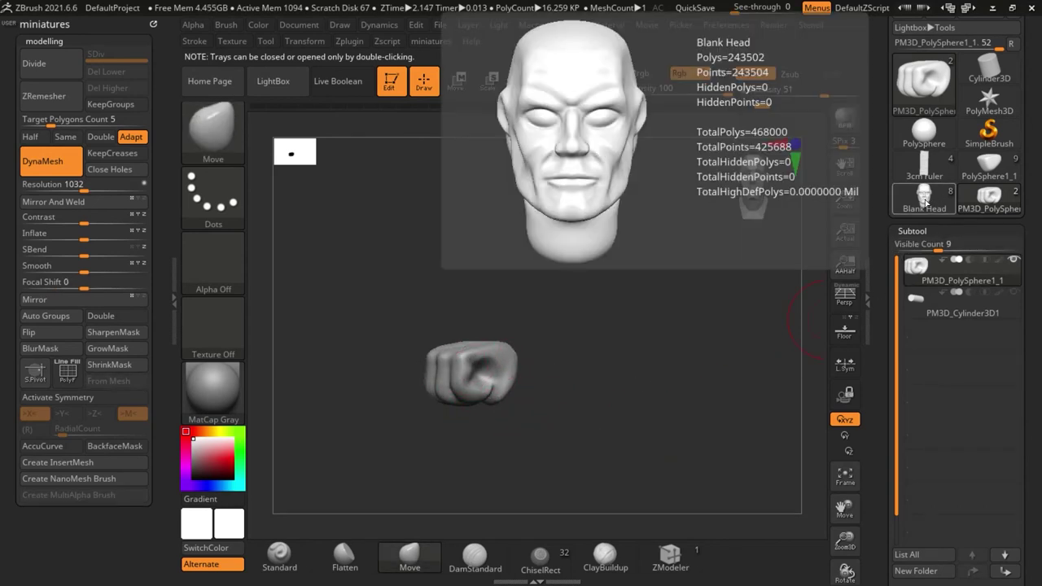
{"action": "left_click", "coordinate": [923, 196]}
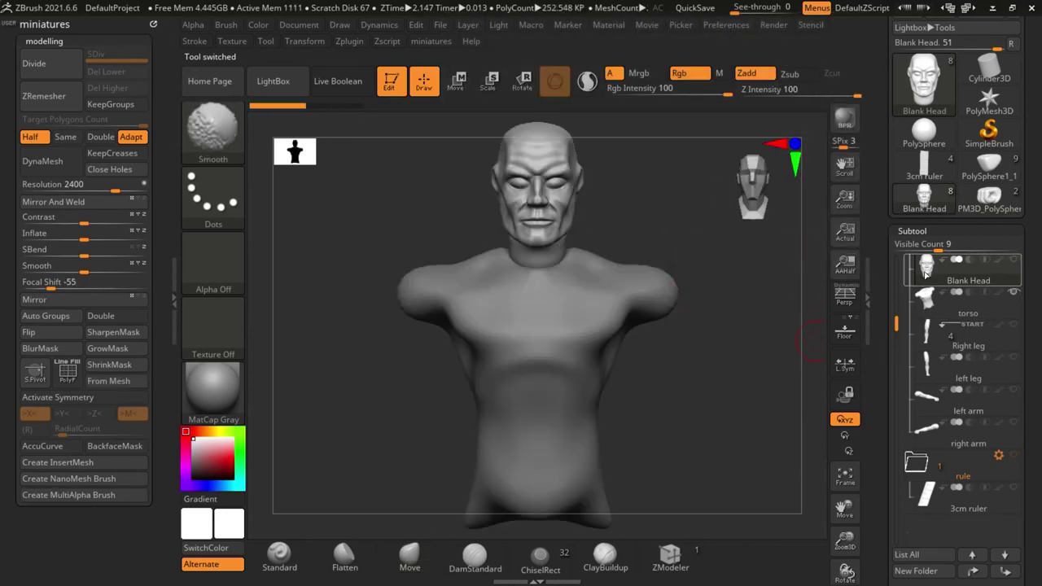
{"action": "left_click", "coordinate": [926, 275], "text": "shift"}
{"action": "key", "text": "f"}
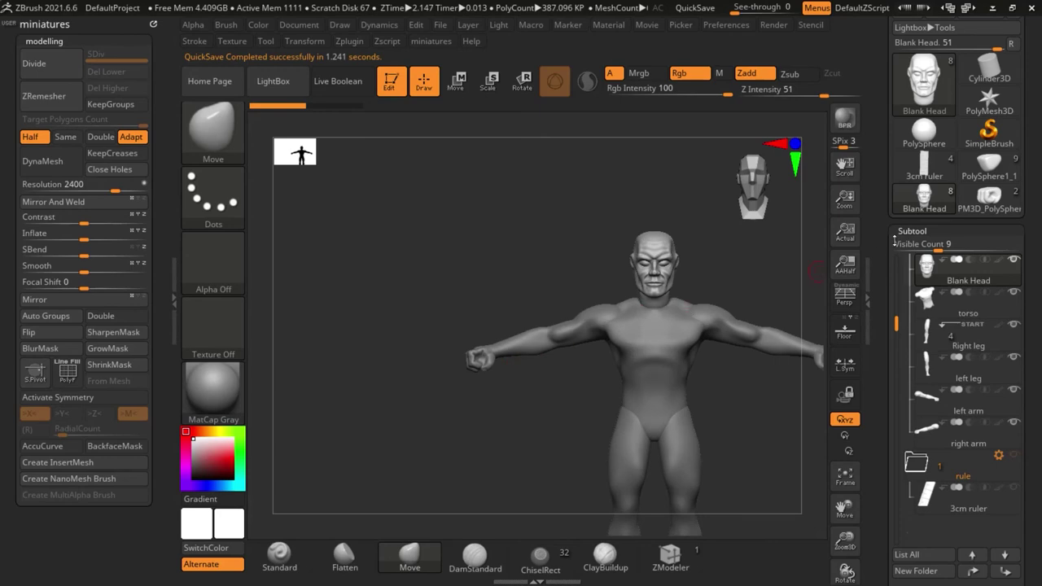
Return to the PolySphere1_1 figure and insert the sculpted fist as a new subtool
{"action": "left_click", "coordinate": [980, 202]}
{"action": "left_click", "coordinate": [986, 171]}
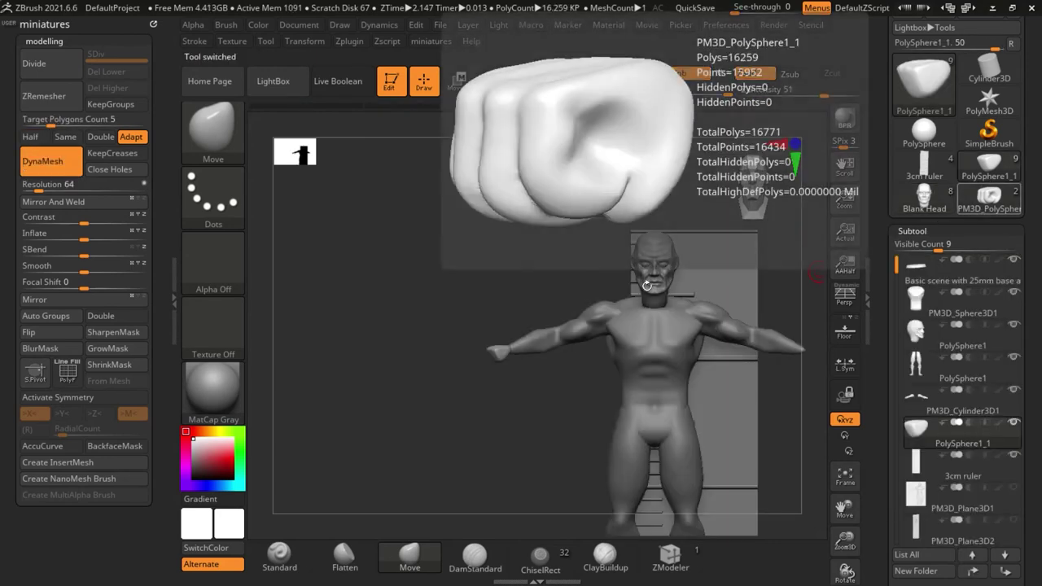
{"action": "left_click_drag", "start_coordinate": [495, 473], "coordinate": [390, 404], "text": "alt"}
{"action": "left_click_drag", "start_coordinate": [880, 422], "coordinate": [897, 281]}
{"action": "left_click", "coordinate": [992, 323]}
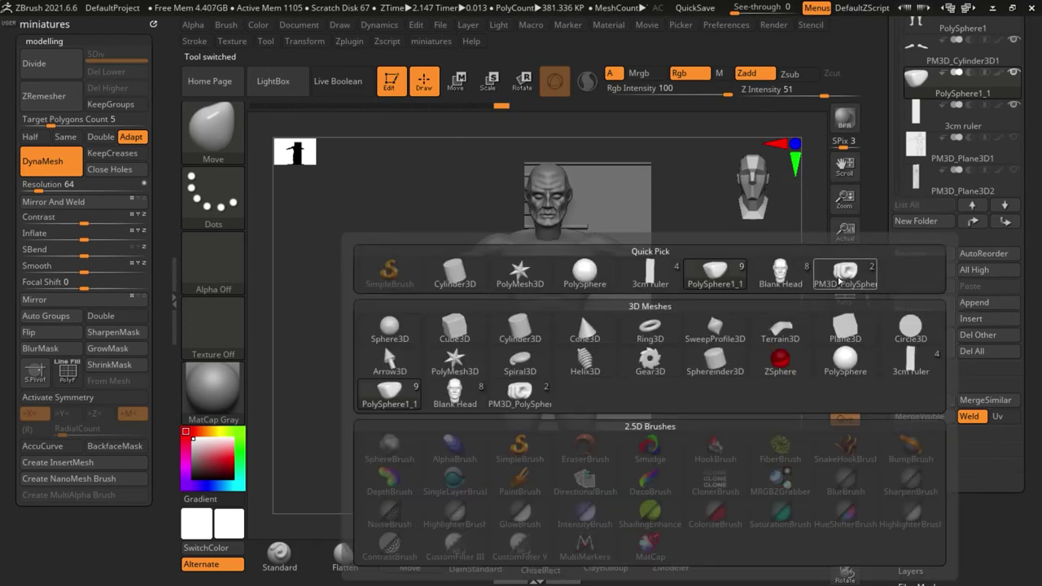
{"action": "left_click", "coordinate": [839, 281]}
Move the inserted fist to the wrist of the outstretched arm and tilt it along the forearm
{"action": "key", "text": "w"}
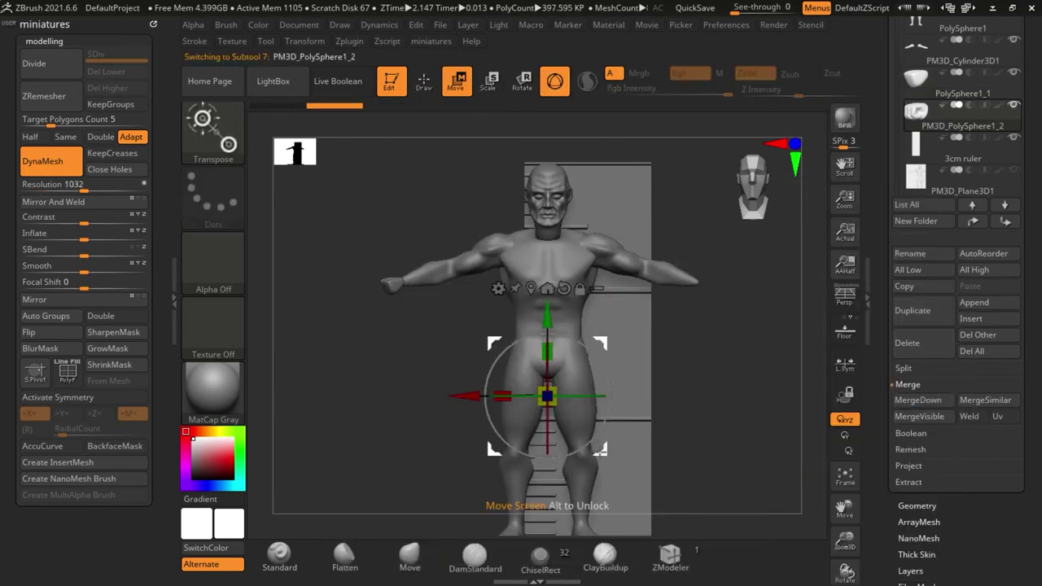
{"action": "left_click_drag", "start_coordinate": [600, 452], "coordinate": [444, 349], "text": "alt"}
{"action": "left_click_drag", "start_coordinate": [367, 216], "coordinate": [600, 412], "text": "alt"}
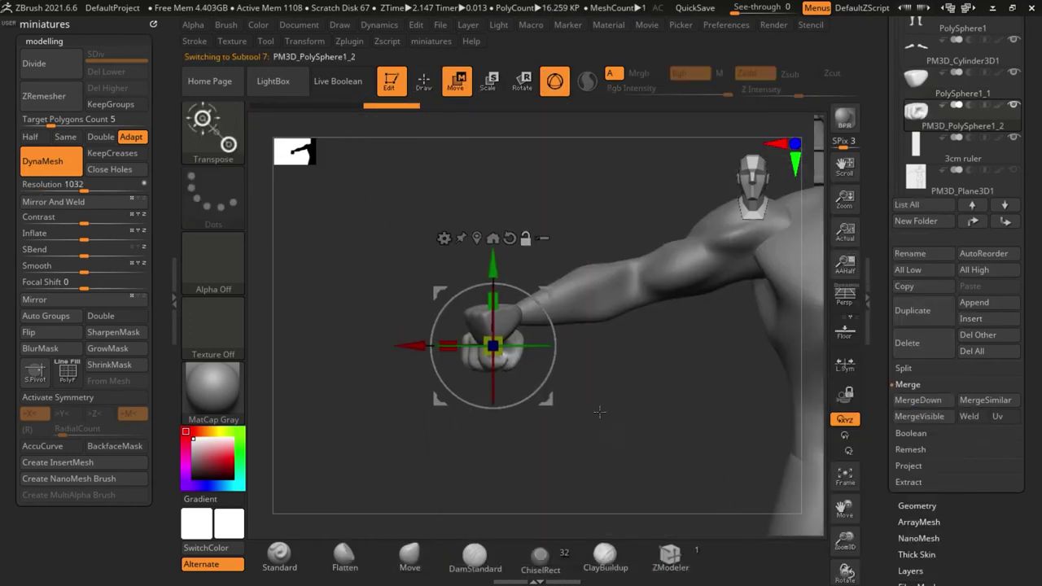
{"action": "left_click_drag", "start_coordinate": [555, 361], "coordinate": [555, 344]}
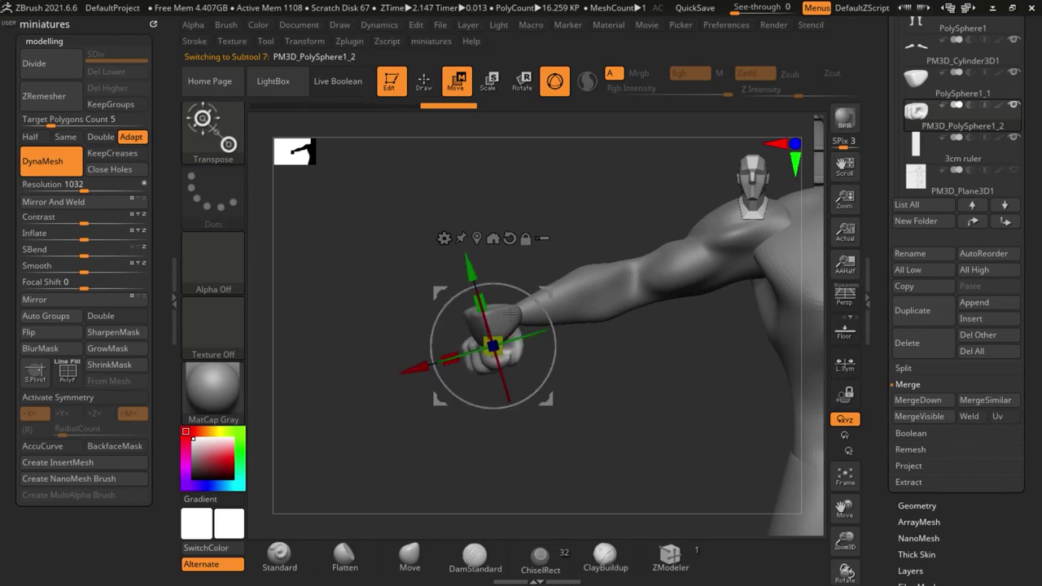
Delete the old blocked-out hand subtool PolySphere1_1
{"action": "left_click", "coordinate": [510, 313], "text": "alt"}
{"action": "left_click_drag", "start_coordinate": [527, 382], "coordinate": [574, 374]}
{"action": "left_click", "coordinate": [907, 343]}
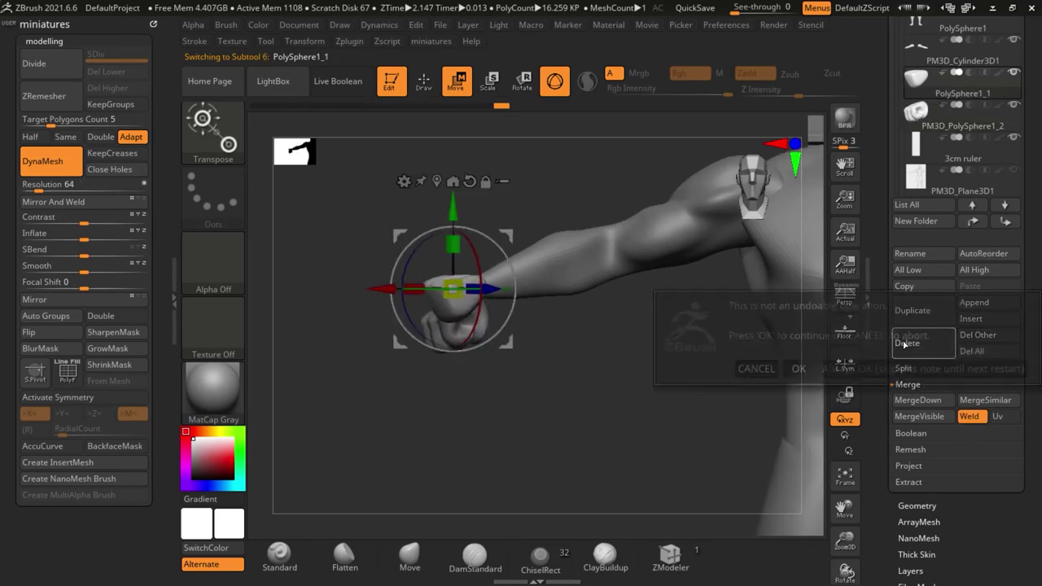
{"action": "left_click", "coordinate": [797, 368]}
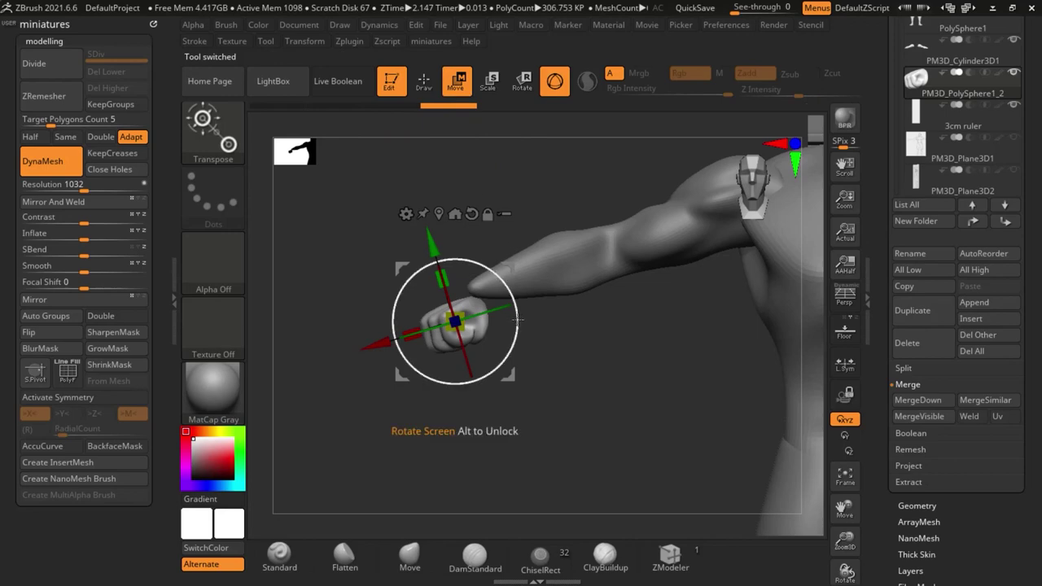
Rotate and reposition the fist so that its wrist end meets the forearm when seen from above and the front
{"action": "left_click_drag", "start_coordinate": [518, 320], "coordinate": [518, 324]}
{"action": "left_click_drag", "start_coordinate": [510, 376], "coordinate": [559, 516]}
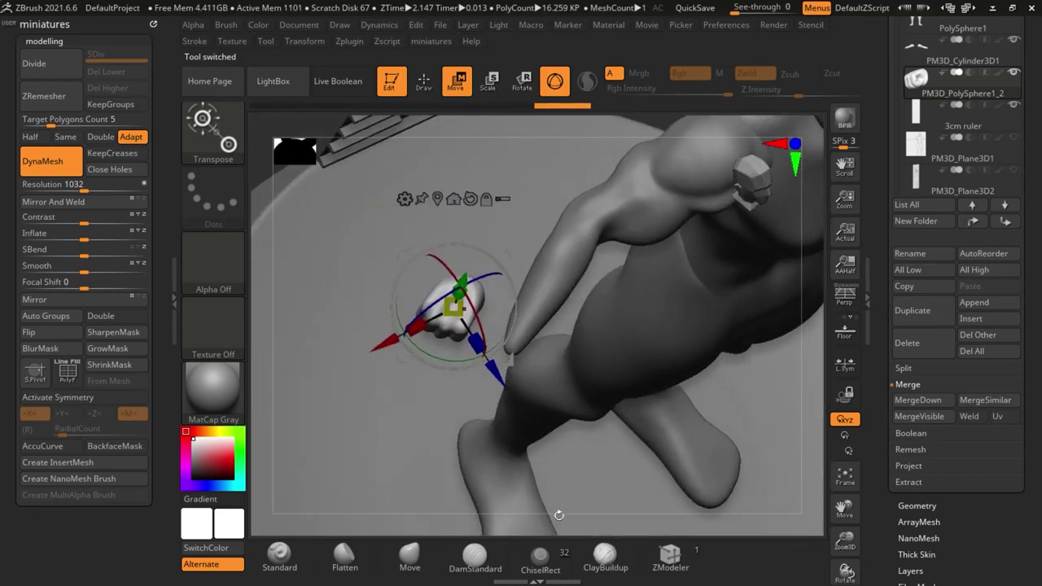
{"action": "left_click_drag", "start_coordinate": [485, 432], "coordinate": [435, 480], "text": "alt"}
{"action": "left_click_drag", "start_coordinate": [432, 443], "coordinate": [410, 417], "text": "alt"}
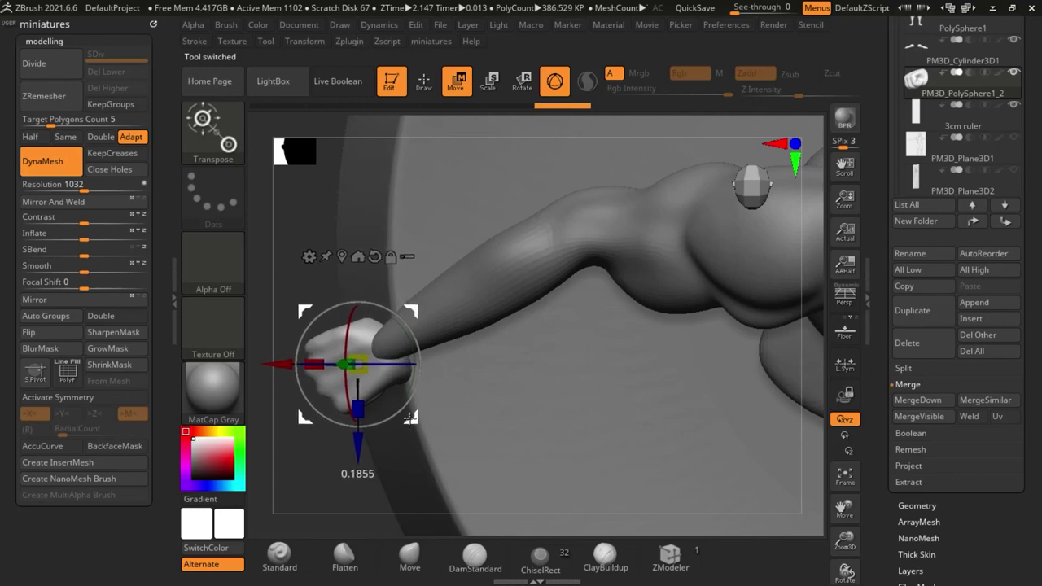
{"action": "key", "text": "q"}
{"action": "left_click_drag", "start_coordinate": [335, 395], "coordinate": [374, 161]}
{"action": "left_click", "coordinate": [454, 91]}
{"action": "left_click_drag", "start_coordinate": [420, 294], "coordinate": [415, 285]}
{"action": "left_click", "coordinate": [426, 88]}
Select the arms subtool and pull the forearm's wrist end to fit the fist with the Move brush
{"action": "left_click", "coordinate": [461, 294], "text": "alt"}
{"action": "left_click_drag", "start_coordinate": [431, 409], "coordinate": [395, 415]}
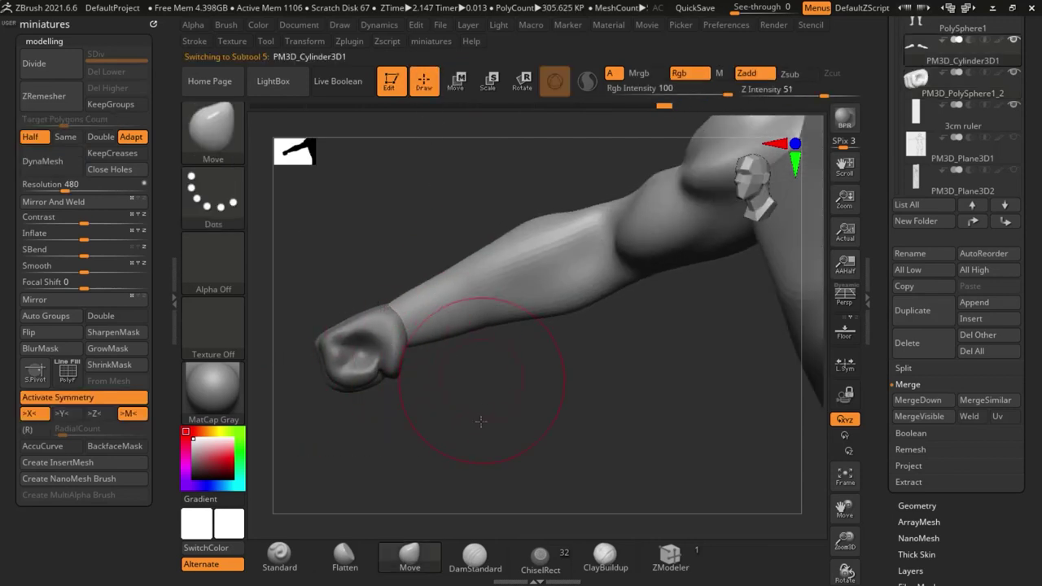
{"action": "left_click_drag", "start_coordinate": [481, 421], "coordinate": [389, 446]}
{"action": "left_click_drag", "start_coordinate": [397, 283], "coordinate": [381, 270]}
{"action": "left_click_drag", "start_coordinate": [437, 249], "coordinate": [428, 243]}
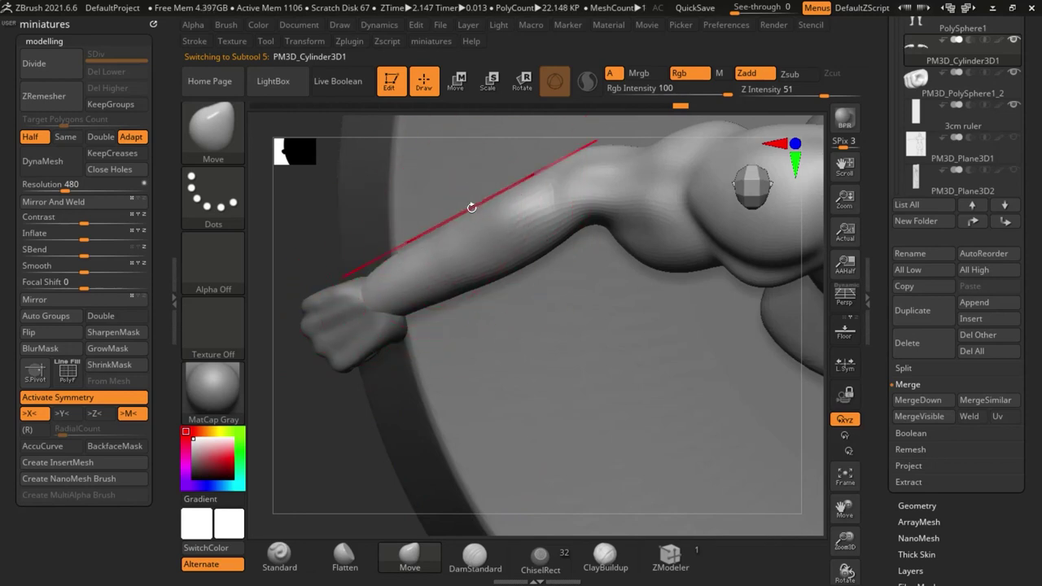
Bulge the forearm's outer contour with backface masking enabled, smooth the wrist, and disable the masking
{"action": "left_click", "coordinate": [127, 450]}
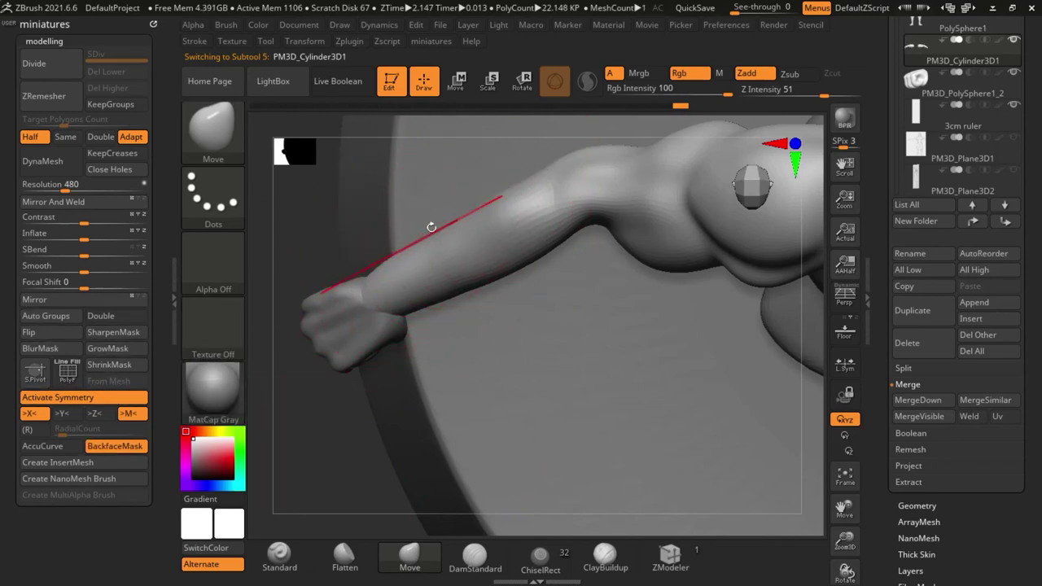
{"action": "left_click_drag", "start_coordinate": [490, 210], "coordinate": [481, 173]}
{"action": "left_click_drag", "start_coordinate": [420, 244], "coordinate": [410, 235]}
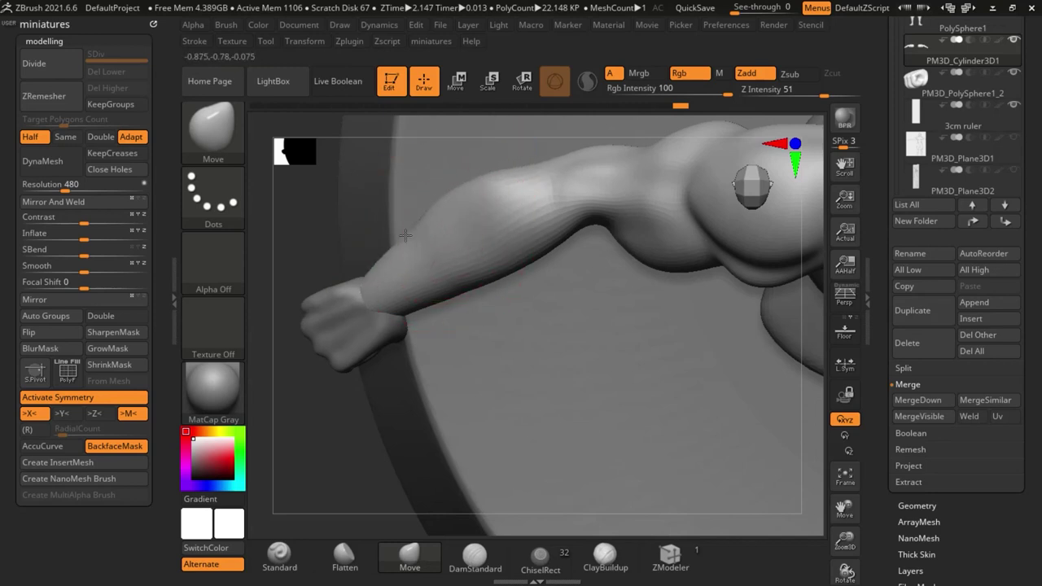
{"action": "mouse_move", "coordinate": [394, 275]}
{"action": "left_mouse_down", "text": "shift"}
{"action": "mouse_move", "coordinate": [379, 291]}
{"action": "mouse_move", "coordinate": [416, 311]}
{"action": "mouse_move", "coordinate": [387, 290]}
{"action": "left_mouse_up", "text": "shift"}
{"action": "left_click_drag", "start_coordinate": [409, 444], "coordinate": [418, 391]}
{"action": "left_click_drag", "start_coordinate": [484, 314], "coordinate": [481, 325]}
{"action": "left_click_drag", "start_coordinate": [396, 323], "coordinate": [414, 327], "text": "shift"}
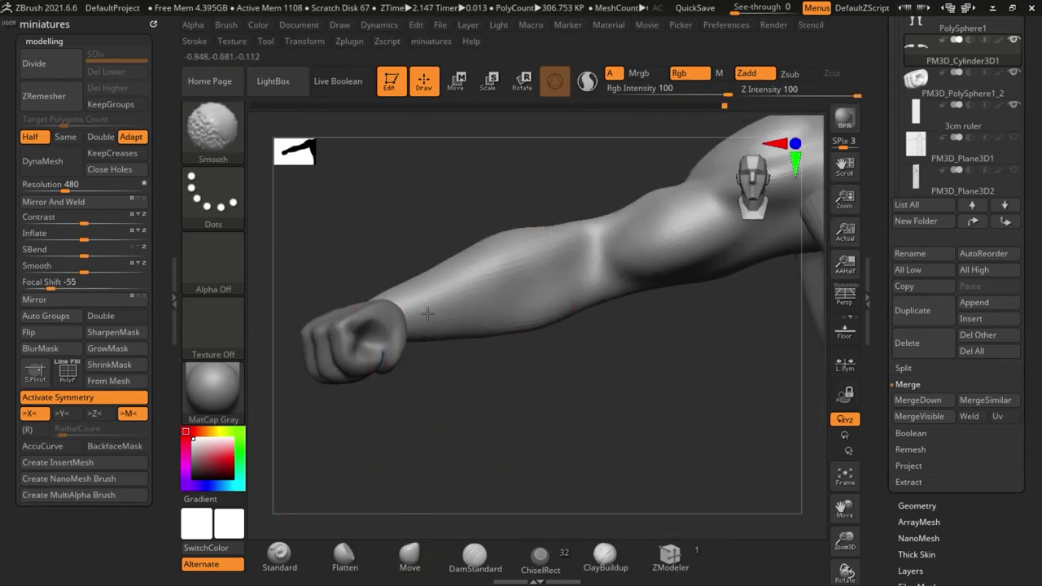
{"action": "left_click_drag", "start_coordinate": [342, 263], "coordinate": [332, 175], "text": "alt"}
{"action": "left_click", "coordinate": [118, 446]}
Mirror and weld the fist subtool onto the opposite arm
{"action": "left_click_drag", "start_coordinate": [318, 415], "coordinate": [358, 371], "text": "alt"}
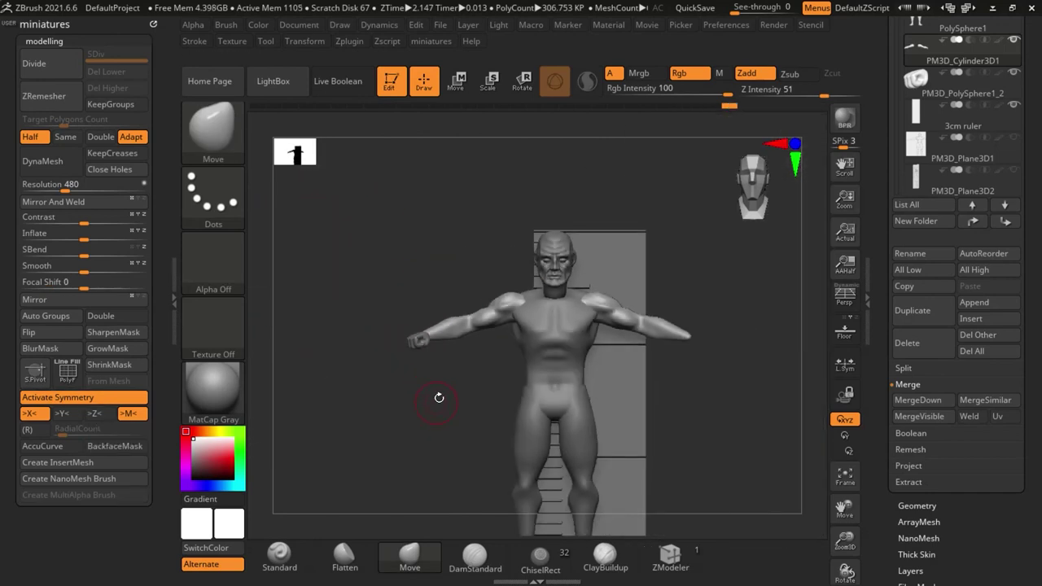
{"action": "left_click_drag", "start_coordinate": [439, 347], "coordinate": [432, 381], "text": "alt"}
{"action": "left_click", "coordinate": [412, 348], "text": "alt"}
{"action": "left_click", "coordinate": [87, 205]}
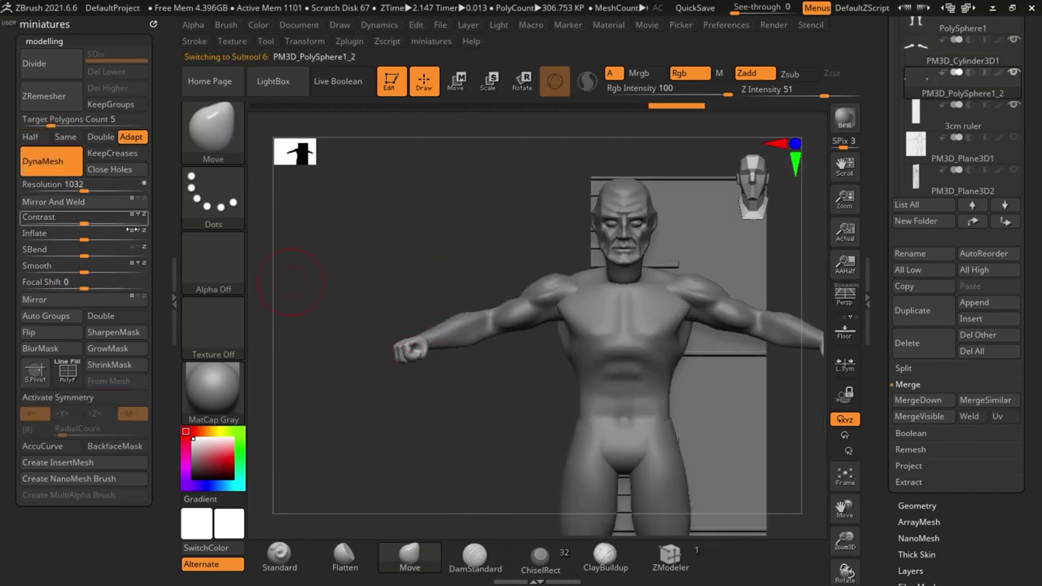
{"action": "left_click_drag", "start_coordinate": [379, 346], "coordinate": [334, 288], "text": "alt"}
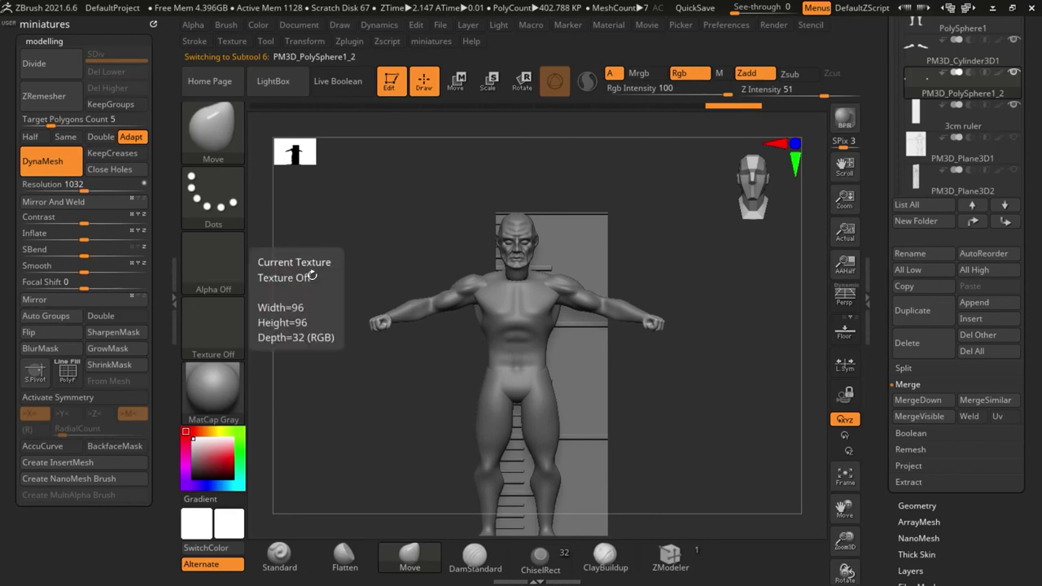
{"action": "left_click_drag", "start_coordinate": [649, 389], "coordinate": [663, 336], "text": "alt"}
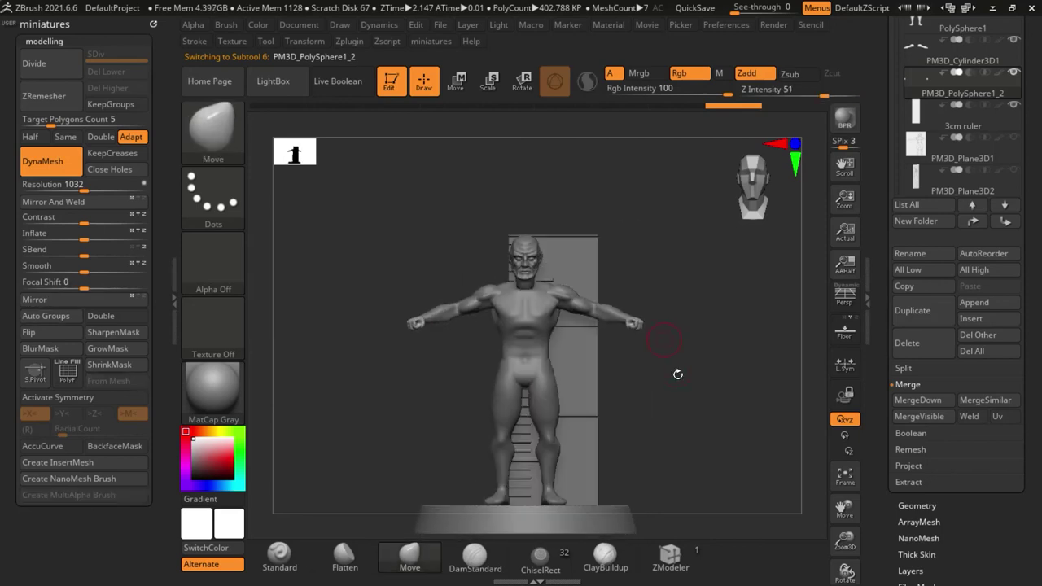
Select the torso, activate X symmetry, and reshape and smooth its sides below the armpits
{"action": "left_click_drag", "start_coordinate": [676, 374], "coordinate": [691, 333], "text": "alt"}
{"action": "mouse_move", "coordinate": [691, 334]}
{"action": "left_mouse_down"}
{"action": "mouse_move", "coordinate": [662, 365]}
{"action": "mouse_move", "coordinate": [623, 367]}
{"action": "mouse_move", "coordinate": [680, 368]}
{"action": "mouse_move", "coordinate": [684, 359]}
{"action": "mouse_move", "coordinate": [671, 380]}
{"action": "mouse_move", "coordinate": [612, 368]}
{"action": "mouse_move", "coordinate": [702, 372]}
{"action": "mouse_move", "coordinate": [567, 279]}
{"action": "mouse_move", "coordinate": [488, 260]}
{"action": "left_mouse_up"}
{"action": "left_click", "coordinate": [458, 253], "text": "alt"}
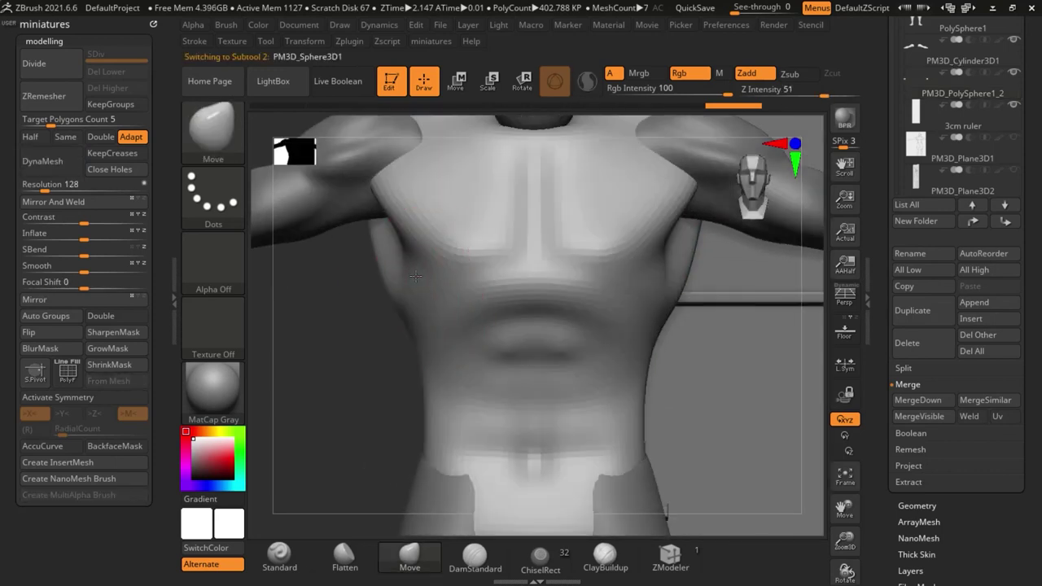
{"action": "key", "text": "x"}
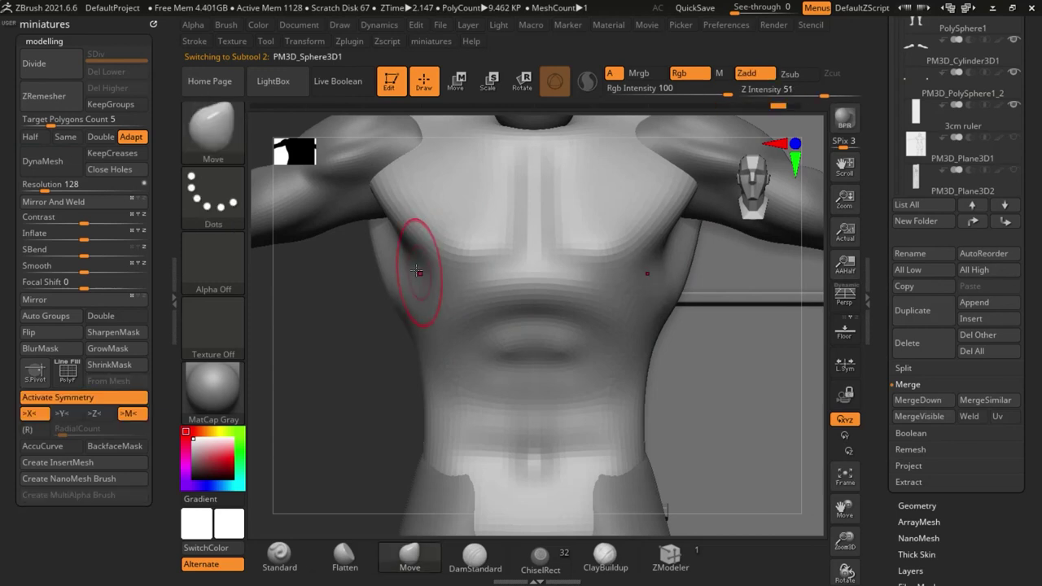
{"action": "key", "text": "shift"}
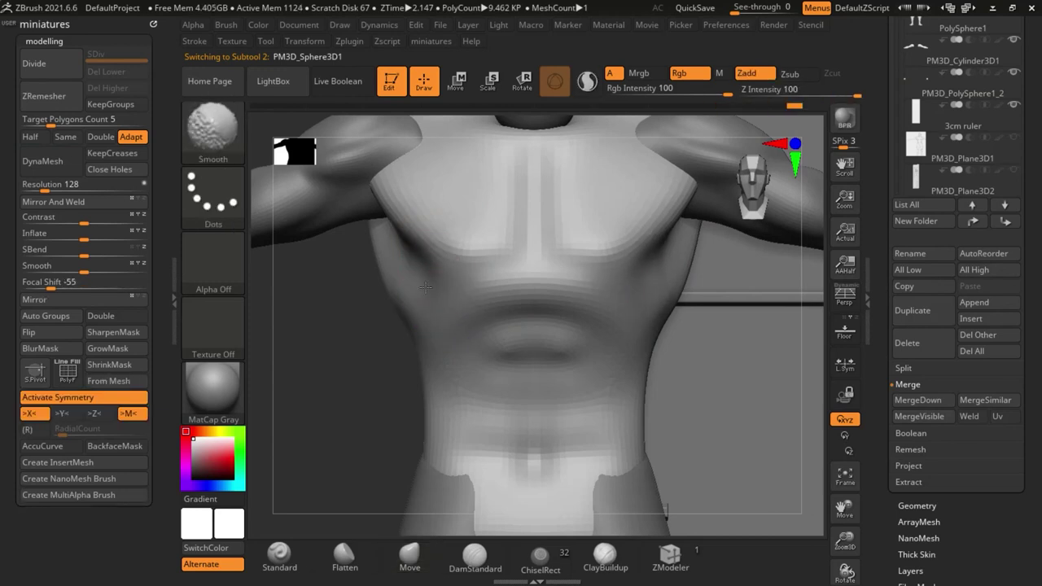
{"action": "left_click_drag", "start_coordinate": [425, 287], "coordinate": [401, 253], "text": "shift"}
{"action": "left_click_drag", "start_coordinate": [872, 180], "coordinate": [881, 285]}
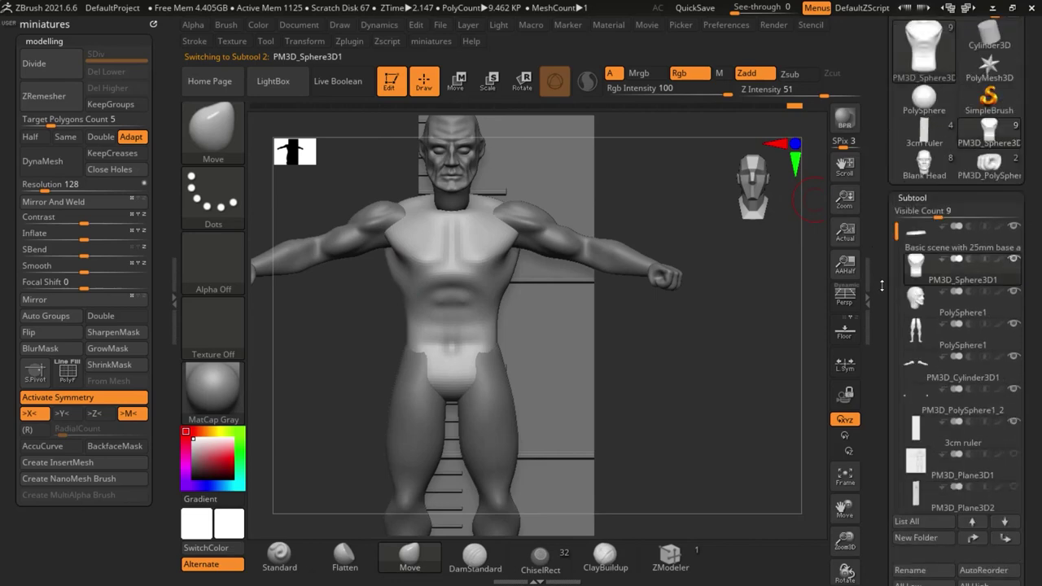
Examine the full figure's proportions from the front and at a slight angle, with X symmetry switched off
{"action": "scroll", "coordinate": [882, 285], "scroll_direction": "down", "scroll_amount": 5}
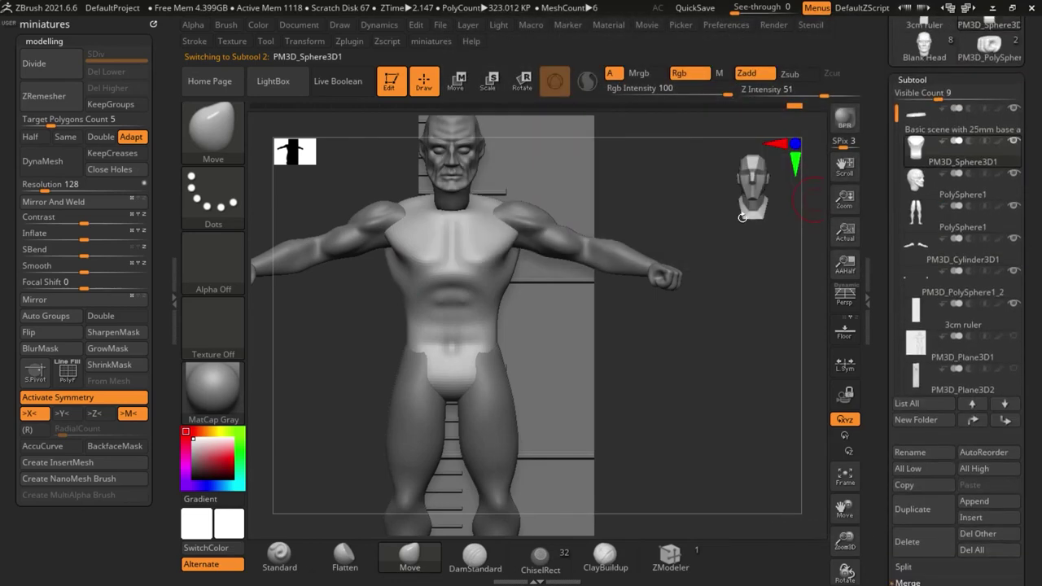
{"action": "key", "text": "f"}
{"action": "mouse_move", "coordinate": [650, 314]}
{"action": "left_mouse_down"}
{"action": "mouse_move", "coordinate": [654, 326]}
{"action": "mouse_move", "coordinate": [629, 335]}
{"action": "mouse_move", "coordinate": [672, 337]}
{"action": "mouse_move", "coordinate": [664, 318]}
{"action": "mouse_move", "coordinate": [633, 303]}
{"action": "left_mouse_up"}
{"action": "key", "text": "f"}
{"action": "key", "text": "x"}
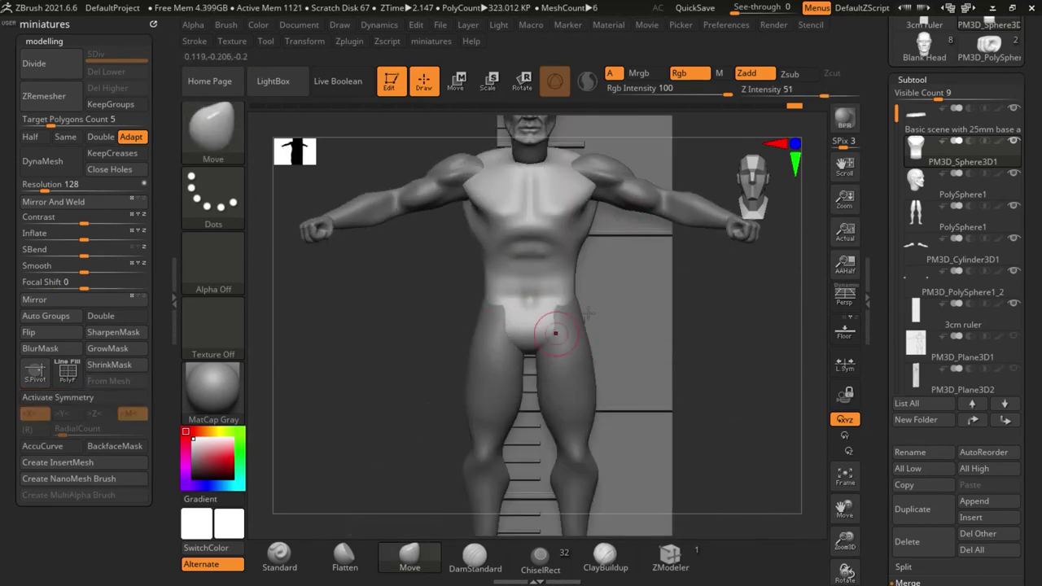
{"action": "key", "text": "f"}
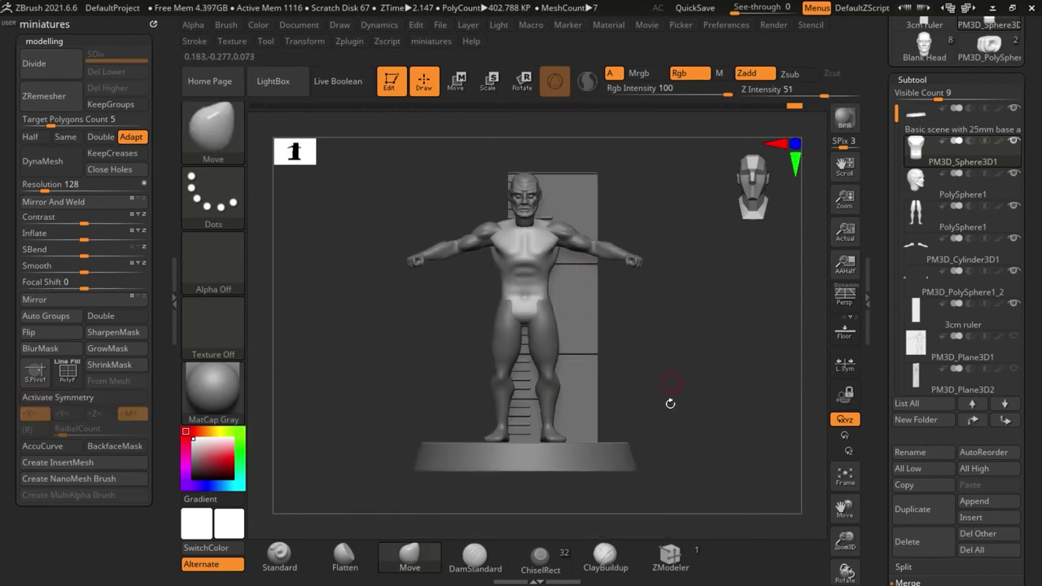
{"action": "left_click", "coordinate": [868, 157]}
{"action": "left_click_drag", "start_coordinate": [649, 235], "coordinate": [643, 296], "text": "alt"}
{"action": "left_click_drag", "start_coordinate": [684, 340], "coordinate": [577, 281]}
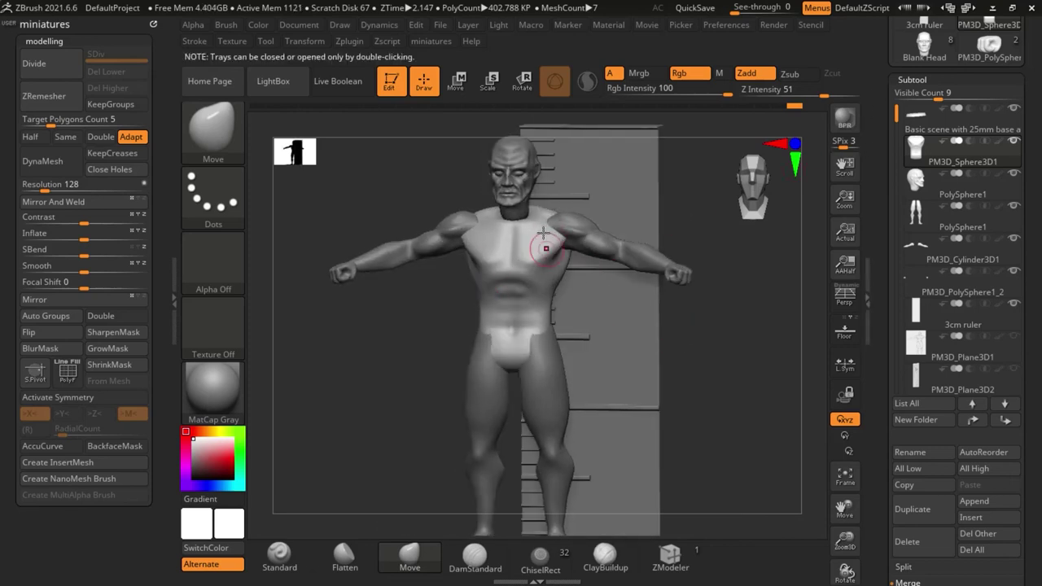
{"action": "key", "text": "f"}
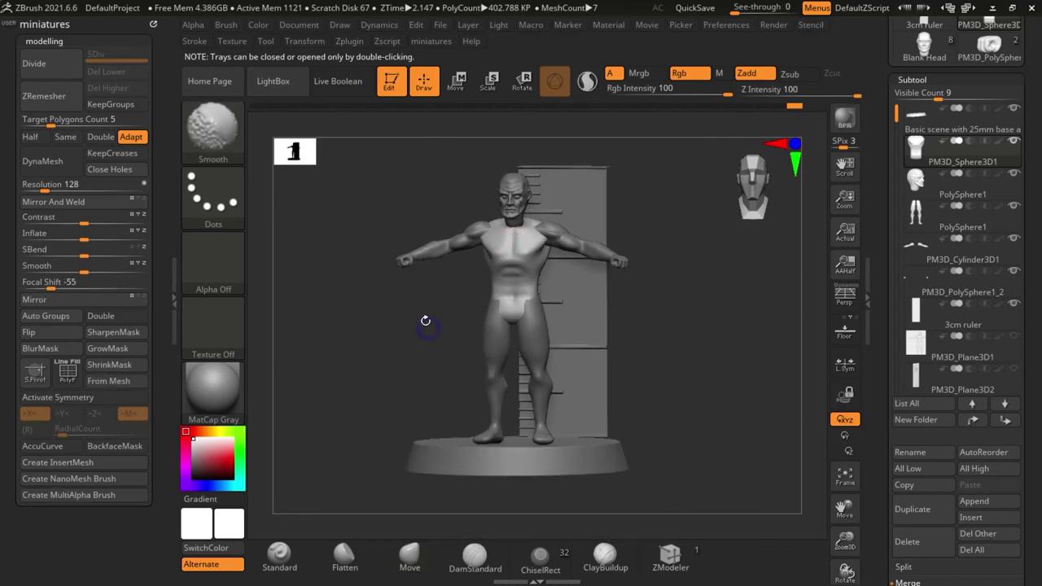
{"action": "left_click_drag", "start_coordinate": [426, 321], "coordinate": [439, 322], "text": "shift"}
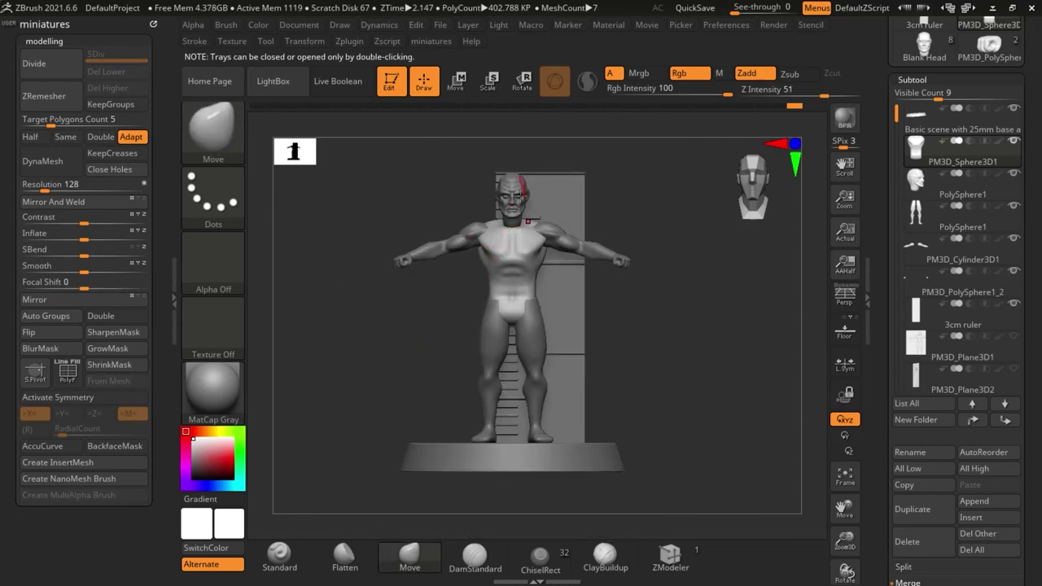
{"action": "scroll", "coordinate": [495, 232], "scroll_direction": "up", "scroll_amount": 4}
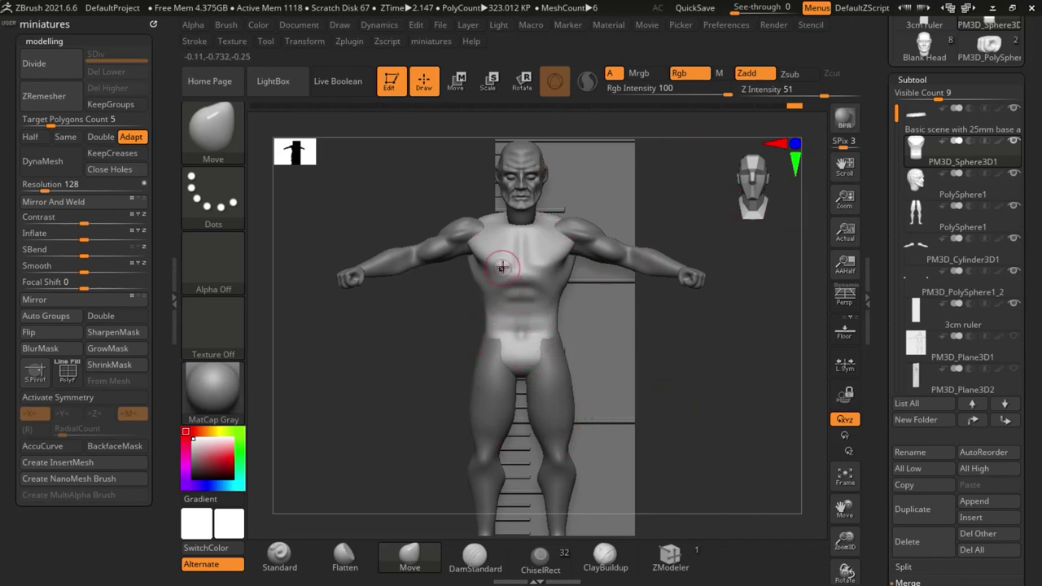
Inspect the torso and shoulders up close, switch off X symmetry, and review the full figure on its base
{"action": "right_click_drag", "start_coordinate": [516, 232], "coordinate": [493, 226], "text": "ctrl"}
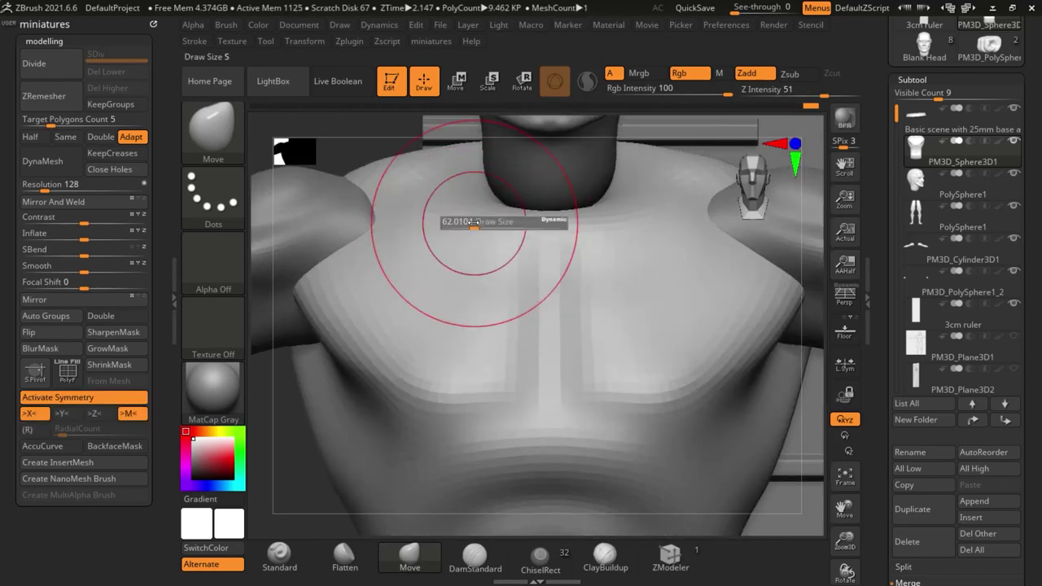
{"action": "scroll", "coordinate": [460, 163], "scroll_direction": "down", "scroll_amount": 10}
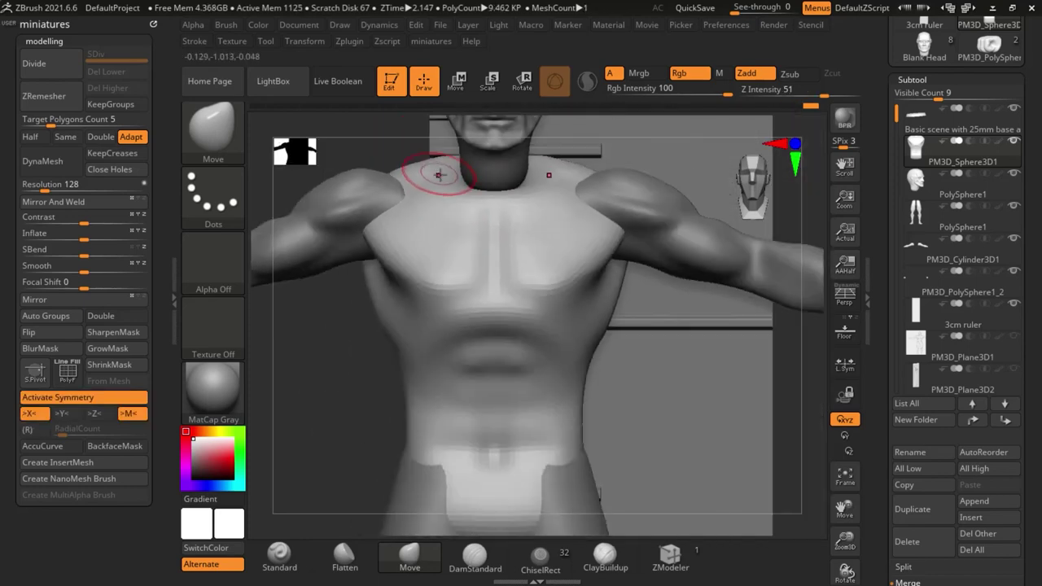
{"action": "mouse_move", "coordinate": [676, 347]}
{"action": "left_mouse_down"}
{"action": "mouse_move", "coordinate": [594, 356]}
{"action": "mouse_move", "coordinate": [670, 362]}
{"action": "mouse_move", "coordinate": [665, 335]}
{"action": "mouse_move", "coordinate": [677, 361]}
{"action": "mouse_move", "coordinate": [714, 344]}
{"action": "mouse_move", "coordinate": [612, 336]}
{"action": "left_mouse_up"}
{"action": "key", "text": "f"}
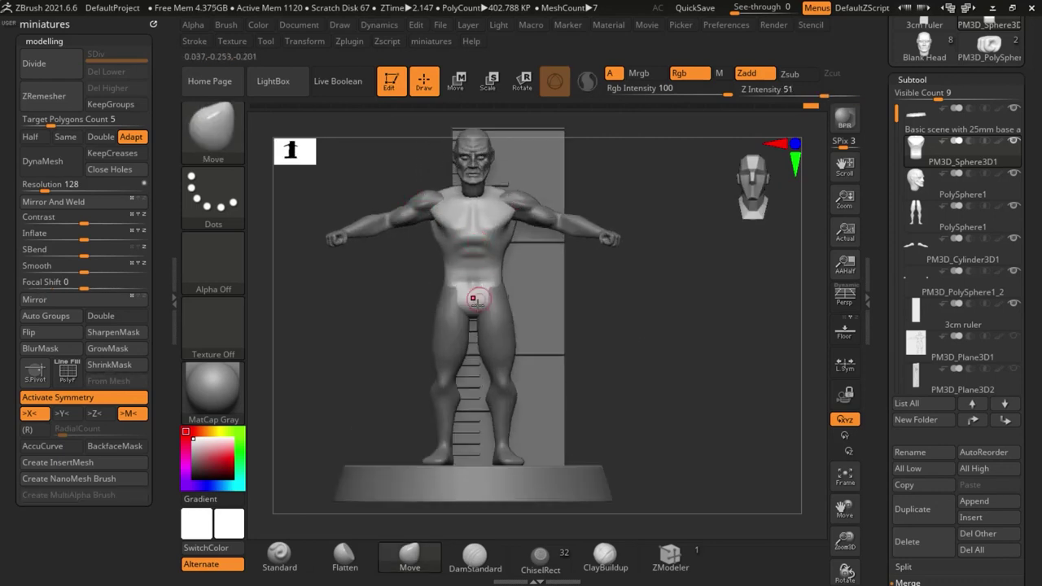
{"action": "scroll", "coordinate": [474, 302], "scroll_direction": "up", "scroll_amount": 3}
{"action": "key", "text": "x"}
{"action": "scroll", "coordinate": [499, 258], "scroll_direction": "down", "scroll_amount": 5}
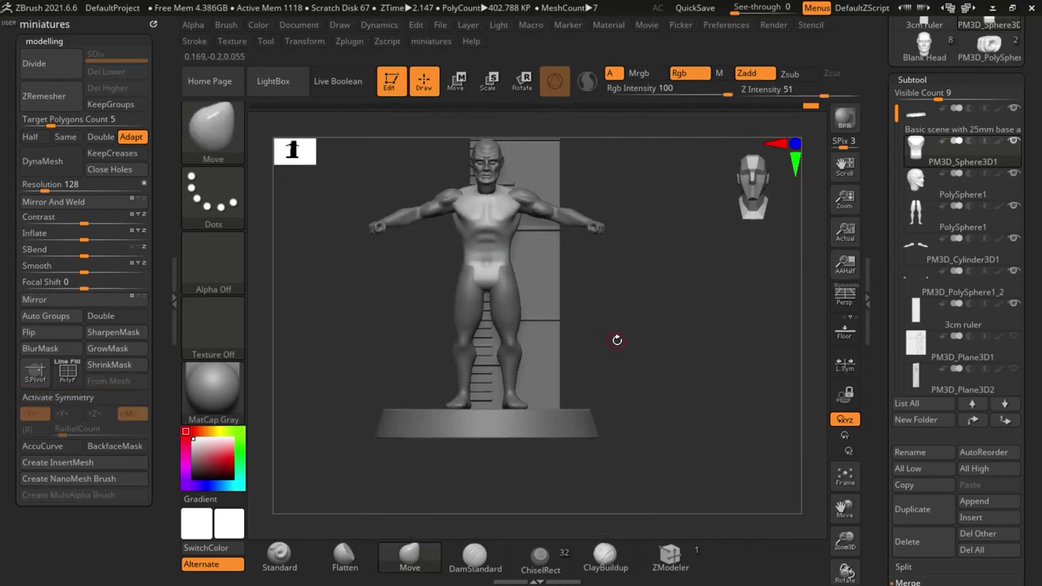
{"action": "left_click_drag", "start_coordinate": [595, 324], "coordinate": [508, 411]}
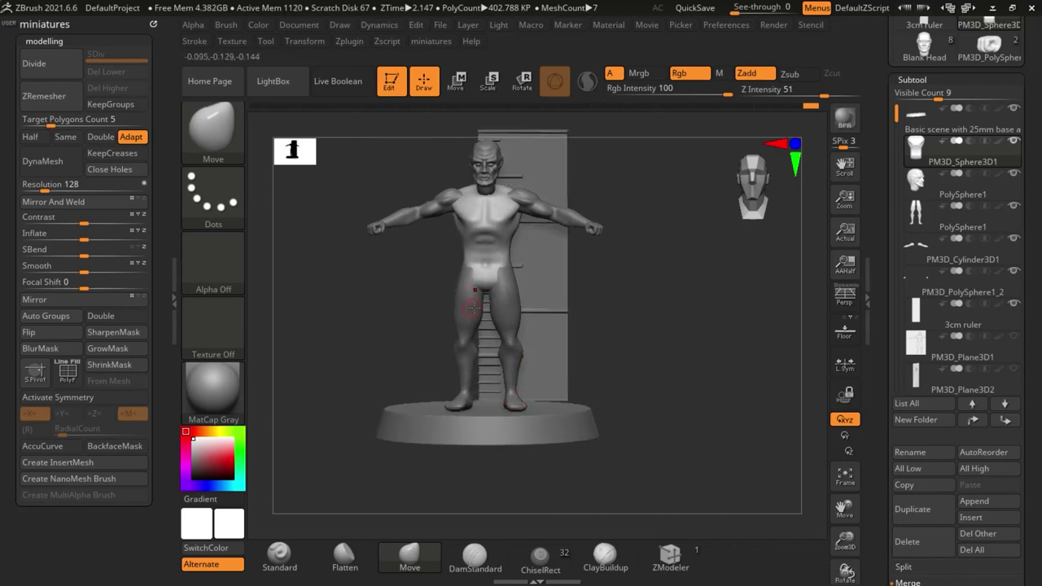
{"action": "mouse_move", "coordinate": [627, 338]}
{"action": "left_mouse_down"}
{"action": "mouse_move", "coordinate": [646, 341]}
{"action": "mouse_move", "coordinate": [627, 331]}
{"action": "left_mouse_up"}
{"action": "scroll", "coordinate": [491, 245], "scroll_direction": "up", "scroll_amount": 2}
{"action": "scroll", "coordinate": [491, 244], "scroll_direction": "up", "scroll_amount": 1}
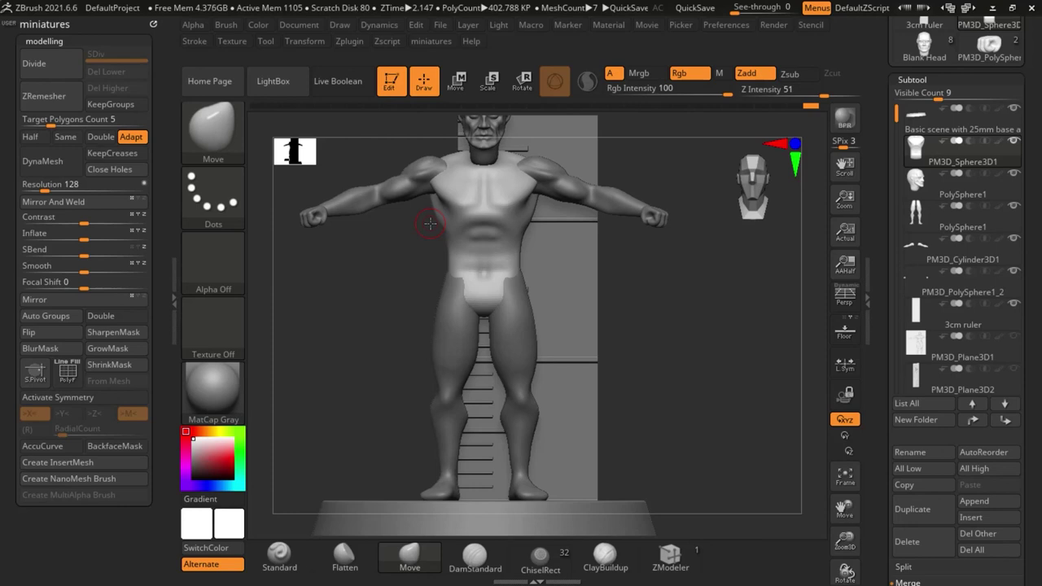
{"action": "scroll", "coordinate": [468, 188], "scroll_direction": "up", "scroll_amount": 5}
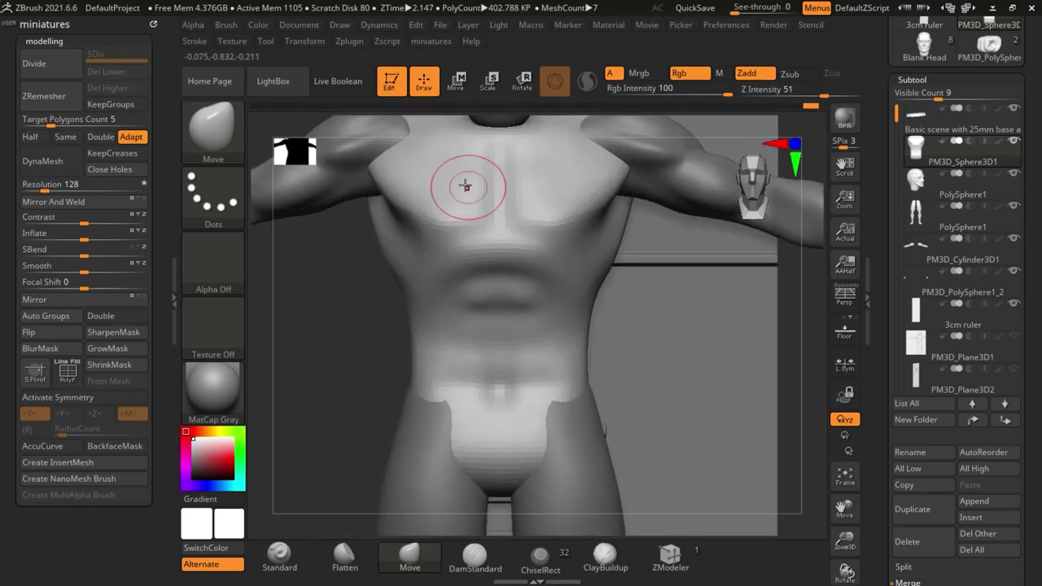
{"action": "scroll", "coordinate": [437, 352], "scroll_direction": "down", "scroll_amount": 2}
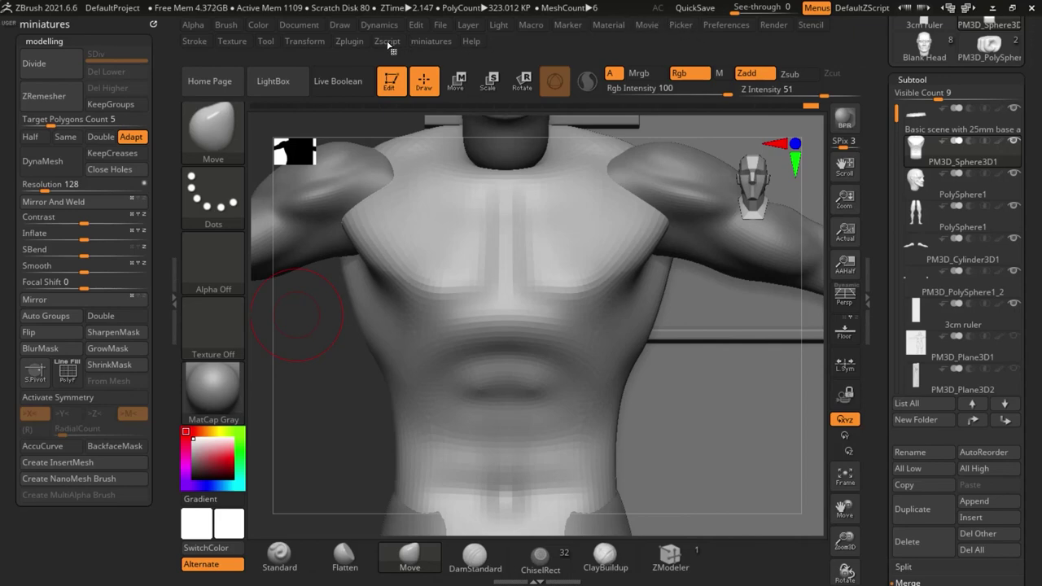
Restore the custom user interface and expand the sculpting tools brush collection
{"action": "mouse_move", "coordinate": [363, 38]}
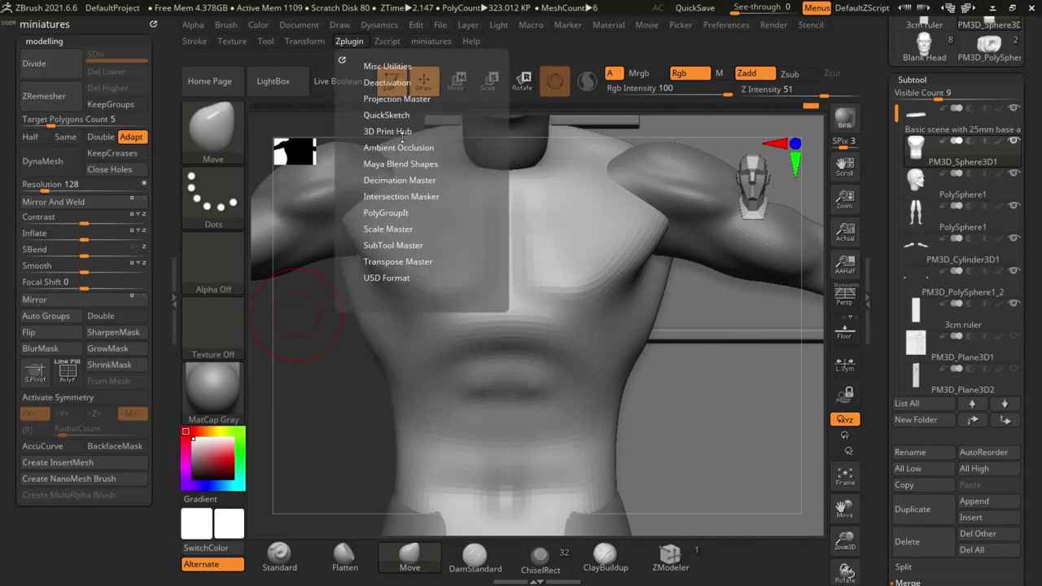
{"action": "mouse_move", "coordinate": [729, 27]}
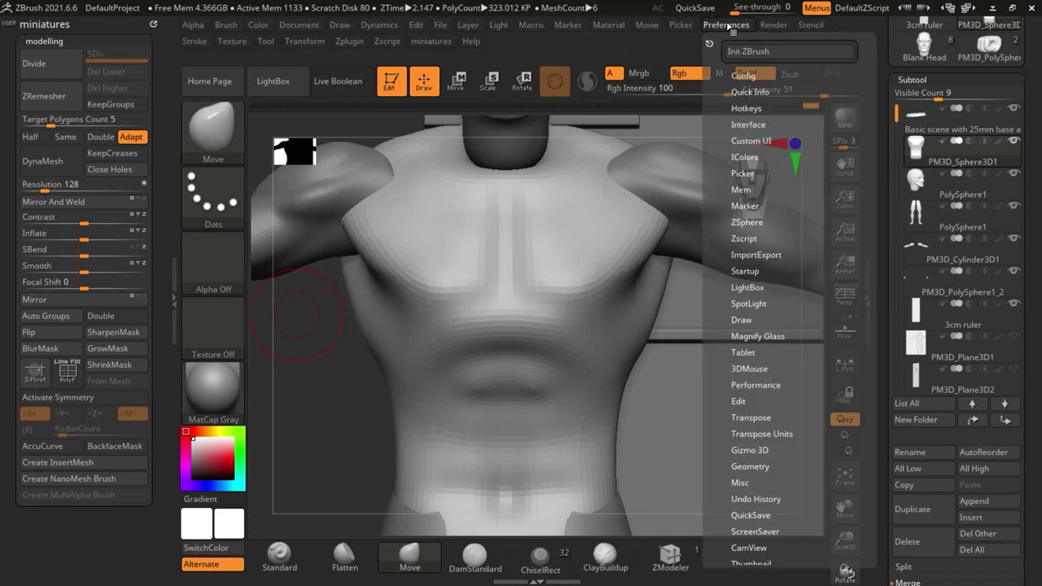
{"action": "left_click", "coordinate": [734, 76]}
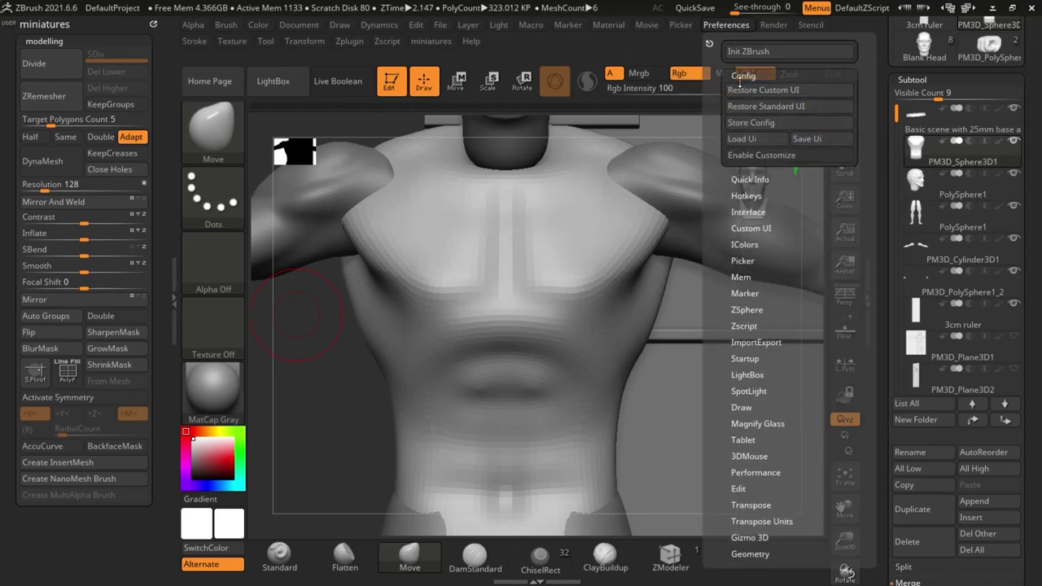
{"action": "left_click", "coordinate": [797, 93]}
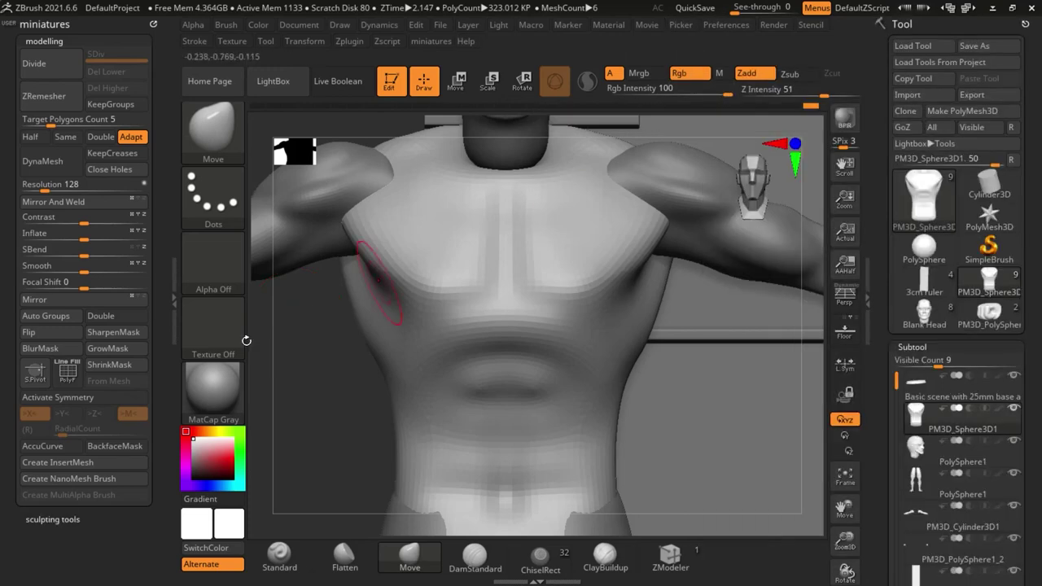
{"action": "left_click", "coordinate": [67, 522]}
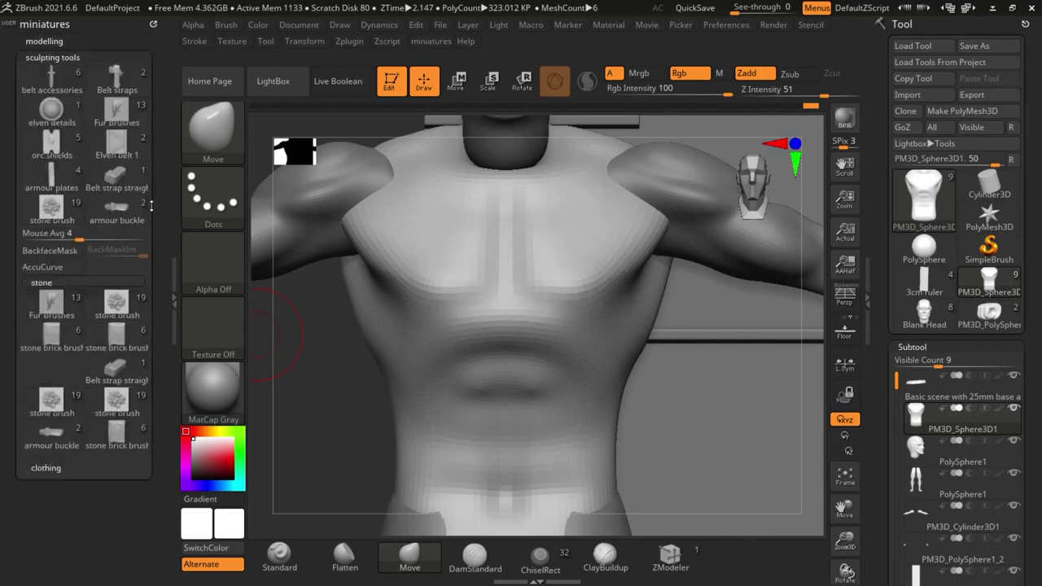
Try inserting the first Belt straps mesh on the abdomen twice, undoing each insertion
{"action": "left_click", "coordinate": [124, 94]}
{"action": "mouse_move", "coordinate": [366, 183]}
{"action": "right_mouse_down", "text": "ctrl"}
{"action": "mouse_move", "coordinate": [396, 201]}
{"action": "mouse_move", "coordinate": [454, 305]}
{"action": "right_mouse_up", "text": "ctrl"}
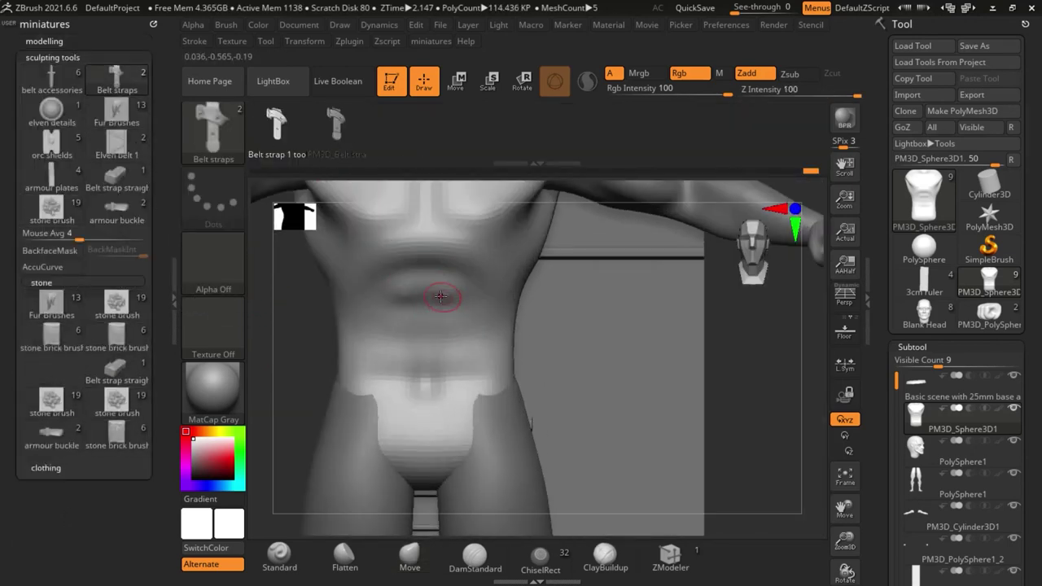
{"action": "left_click_drag", "start_coordinate": [440, 295], "coordinate": [472, 435]}
{"action": "key", "text": "ctrl+z"}
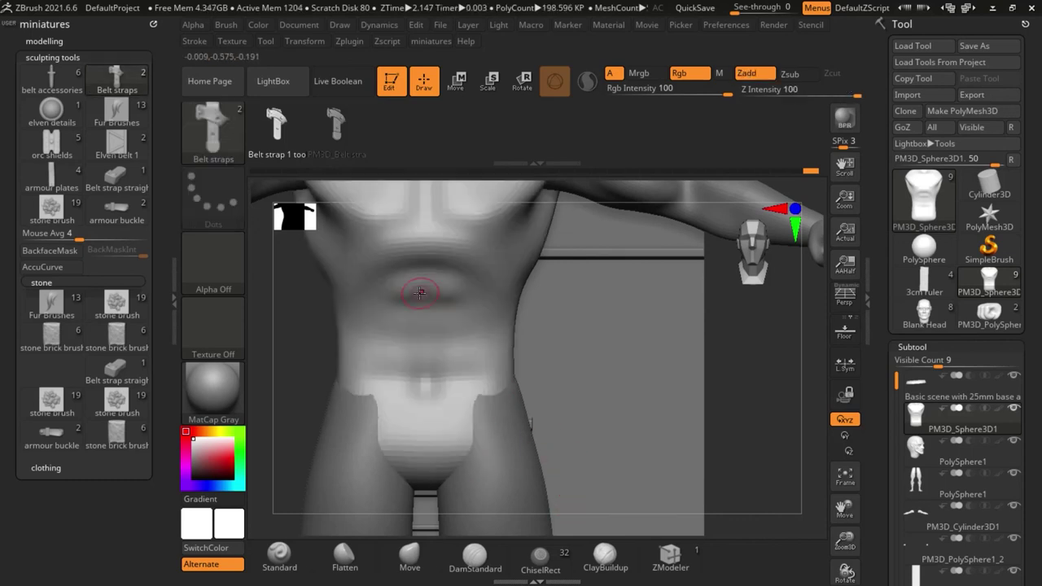
{"action": "left_click_drag", "start_coordinate": [421, 293], "coordinate": [462, 416]}
{"action": "key", "text": "ctrl+z"}
Try the straight belt strap brush on the torso and undo the stroke
{"action": "left_click", "coordinate": [114, 372]}
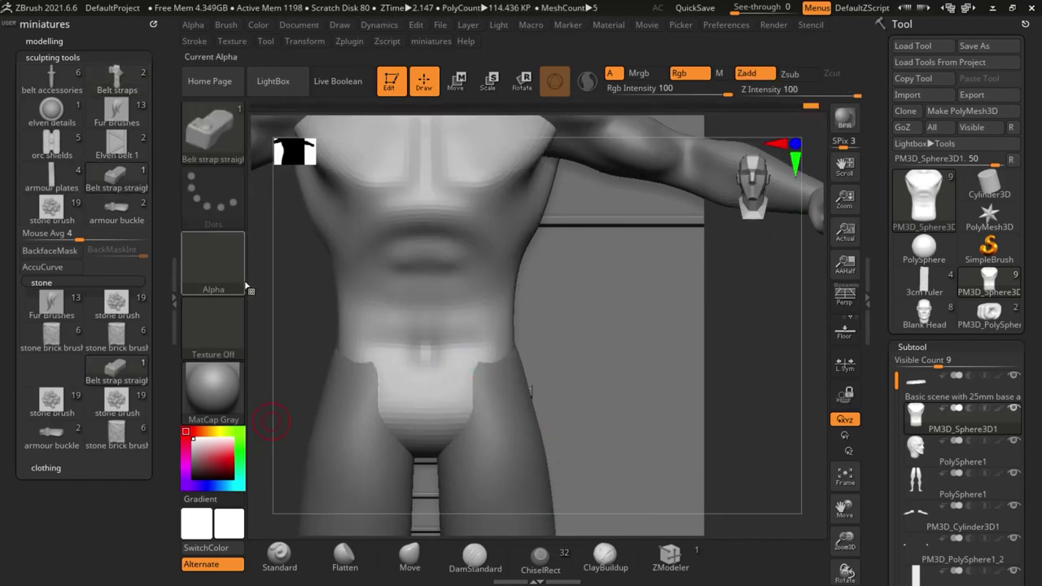
{"action": "left_click_drag", "start_coordinate": [374, 234], "coordinate": [380, 327]}
{"action": "key", "text": "ctrl+z"}
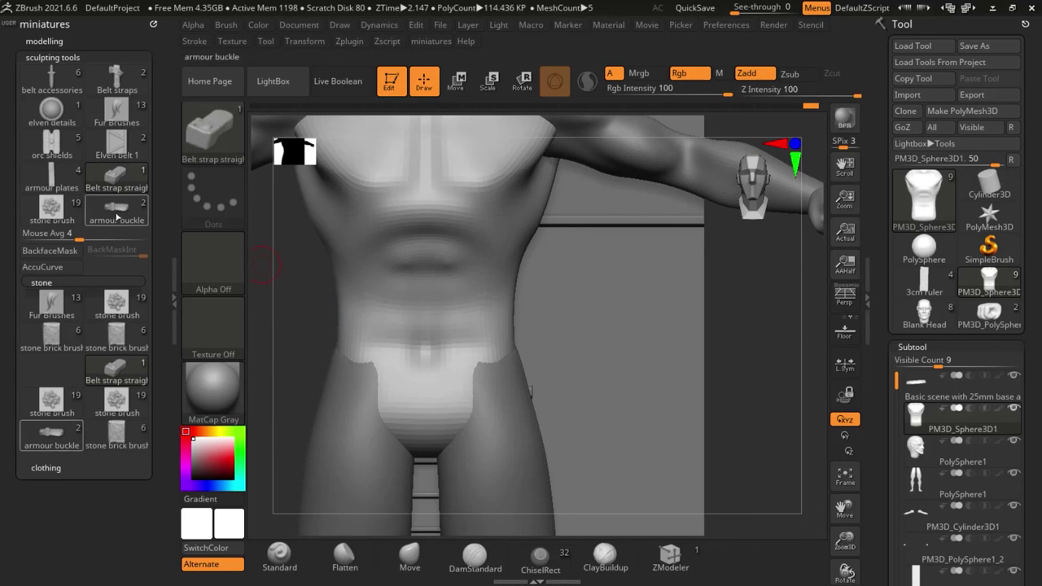
Try inserting both armour buckle variants on the abdomen, undoing each one
{"action": "left_click", "coordinate": [116, 212]}
{"action": "left_click_drag", "start_coordinate": [437, 304], "coordinate": [468, 395]}
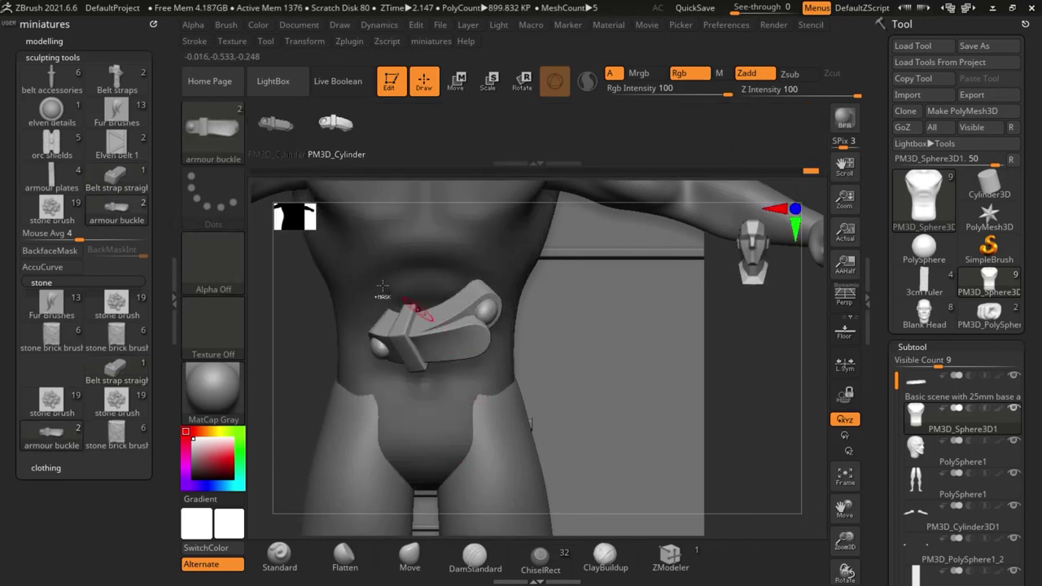
{"action": "key", "text": "ctrl+z"}
{"action": "left_click", "coordinate": [281, 126]}
{"action": "left_click_drag", "start_coordinate": [428, 350], "coordinate": [479, 433]}
{"action": "key", "text": "ctrl+z"}
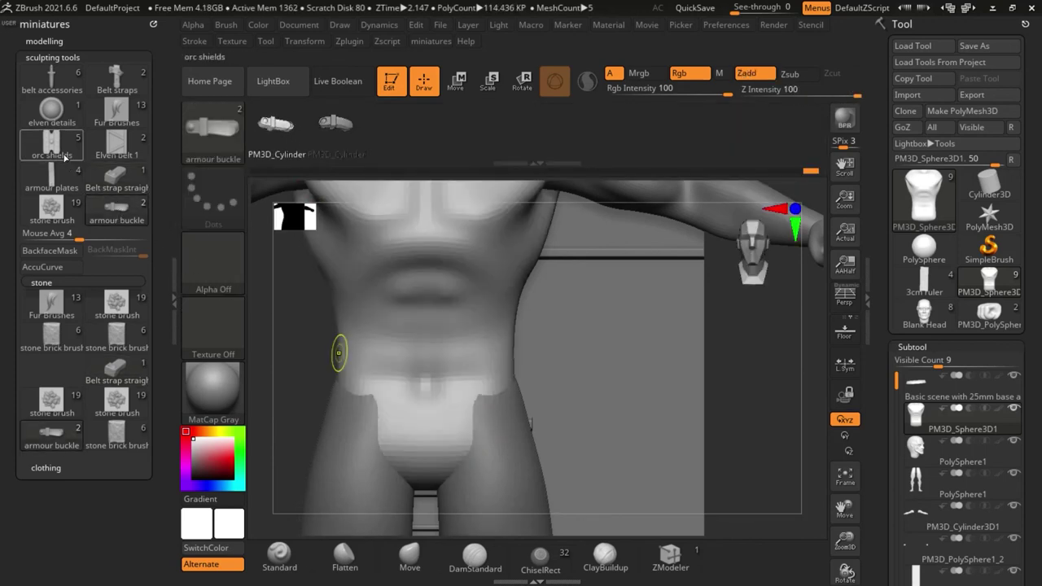
Try the elven details ornament and the Orc Tower Shield on the abdomen, undoing each insertion
{"action": "left_click", "coordinate": [53, 116]}
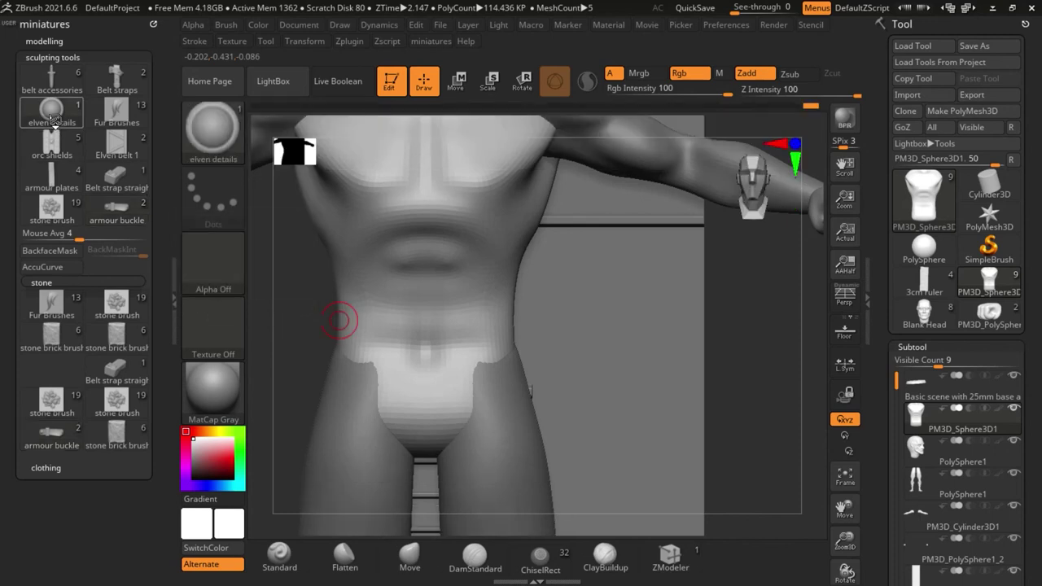
{"action": "left_click", "coordinate": [423, 301]}
{"action": "key", "text": "ctrl+z"}
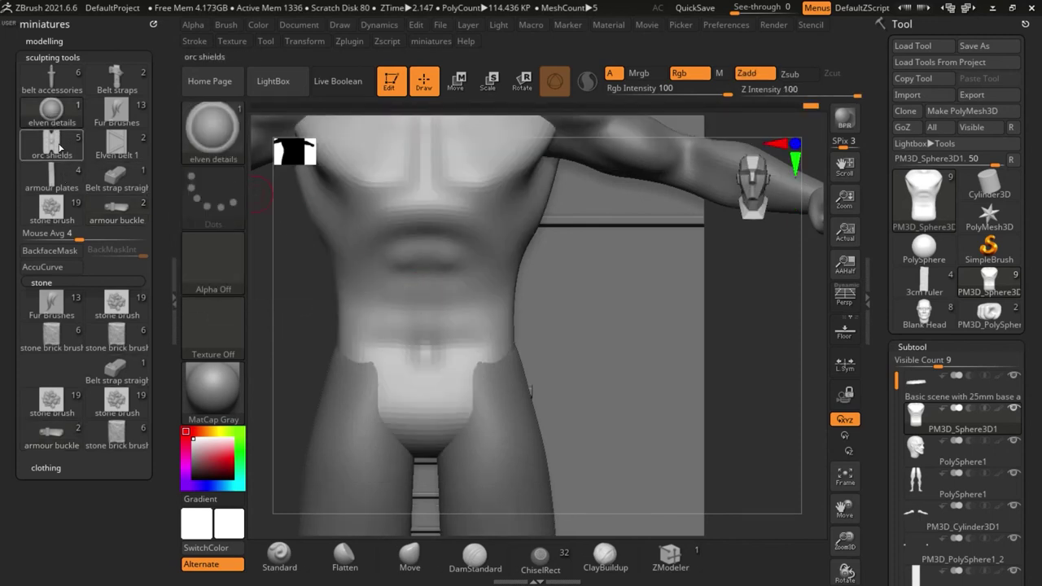
{"action": "left_click", "coordinate": [52, 140]}
{"action": "left_click_drag", "start_coordinate": [438, 332], "coordinate": [436, 525]}
{"action": "mouse_move", "coordinate": [358, 303]}
{"action": "right_mouse_down", "text": "ctrl"}
{"action": "mouse_move", "coordinate": [351, 292]}
{"action": "mouse_move", "coordinate": [319, 307]}
{"action": "mouse_move", "coordinate": [257, 311]}
{"action": "right_mouse_up", "text": "ctrl"}
{"action": "key", "text": "ctrl+z"}
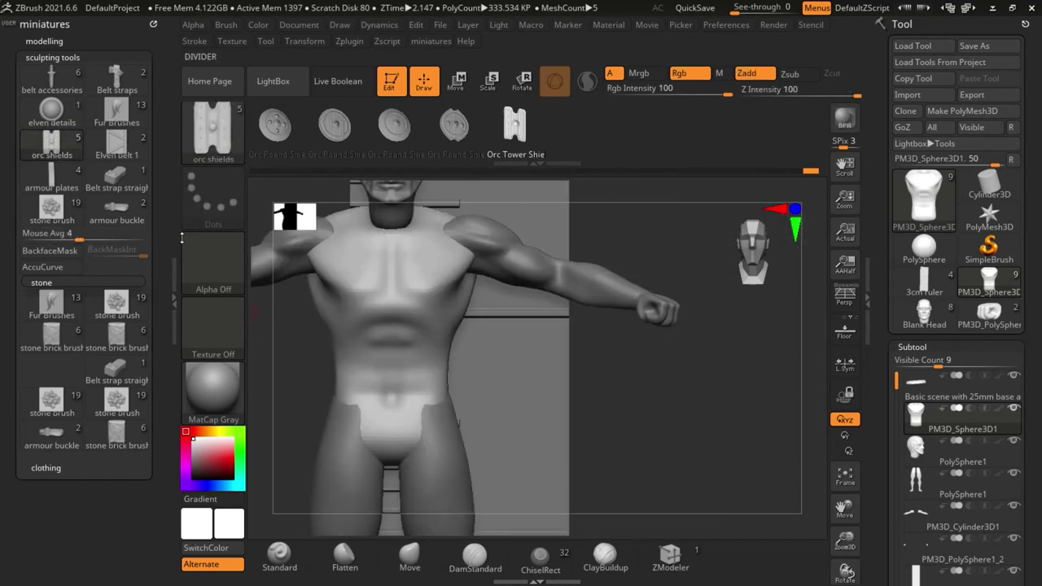
Try drawing the patterned Elven belt 1 strip across the waist twice, undoing each attempt
{"action": "left_click", "coordinate": [113, 153]}
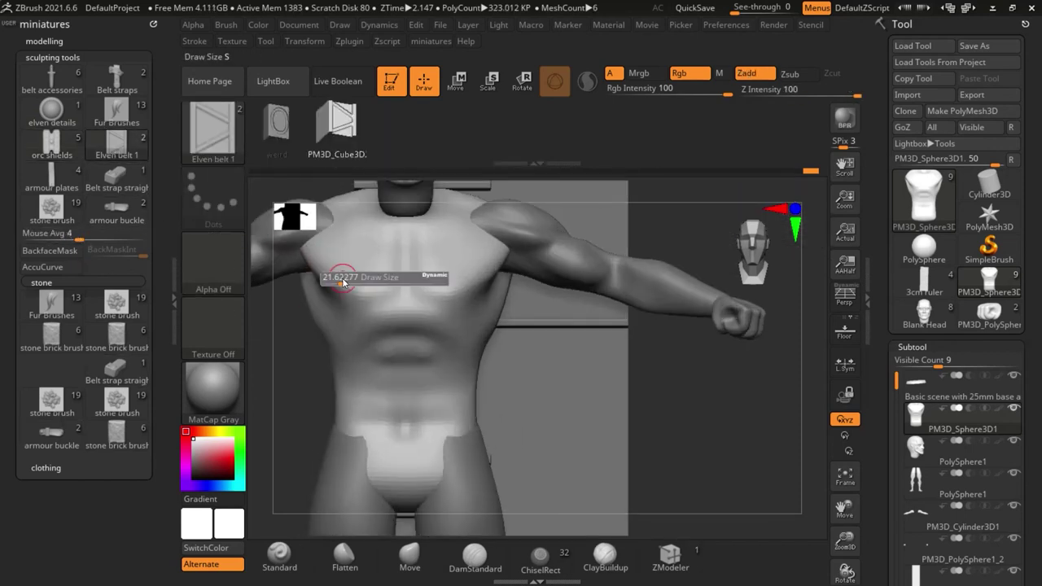
{"action": "mouse_move", "coordinate": [437, 400]}
{"action": "left_mouse_down"}
{"action": "mouse_move", "coordinate": [514, 464]}
{"action": "mouse_move", "coordinate": [550, 390]}
{"action": "left_mouse_up"}
{"action": "key", "text": "ctrl+z"}
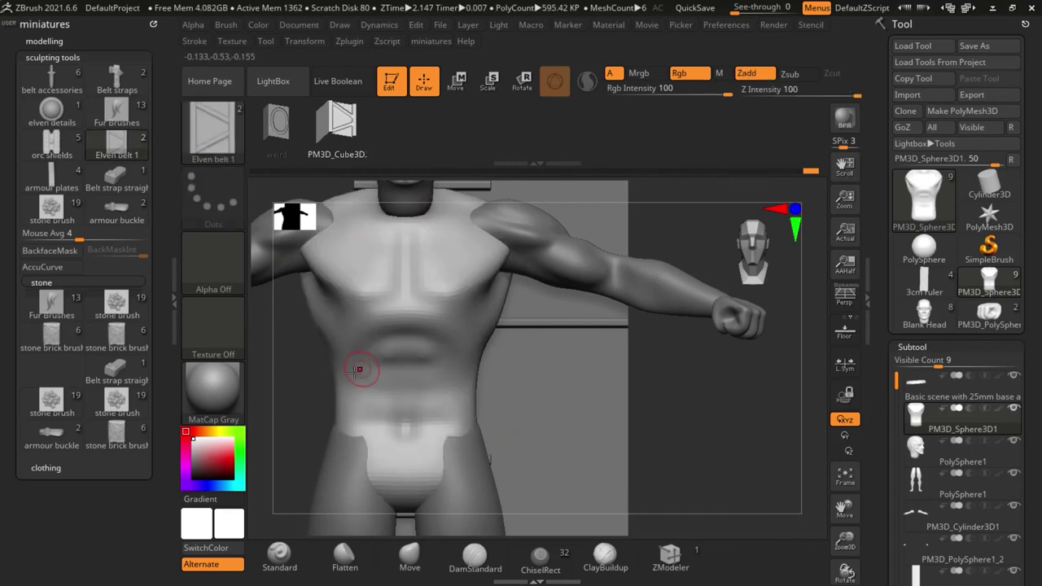
{"action": "left_click_drag", "start_coordinate": [342, 392], "coordinate": [562, 409]}
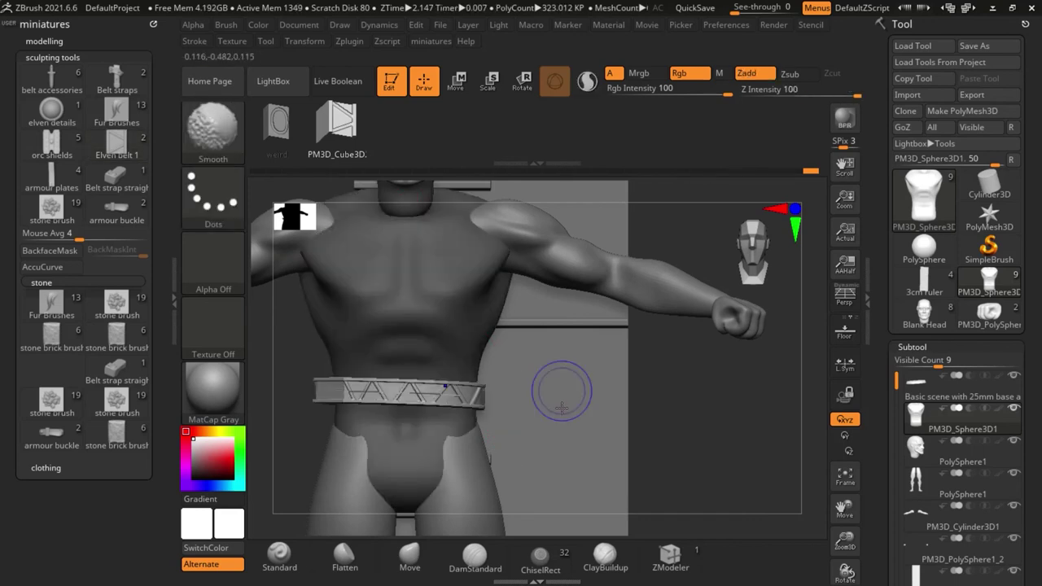
{"action": "key", "text": "ctrl+z"}
Try wrapping the patterned Elven belt 1 strip around the waist from an angled view, then undo it
{"action": "right_click_drag", "start_coordinate": [358, 394], "coordinate": [423, 391]}
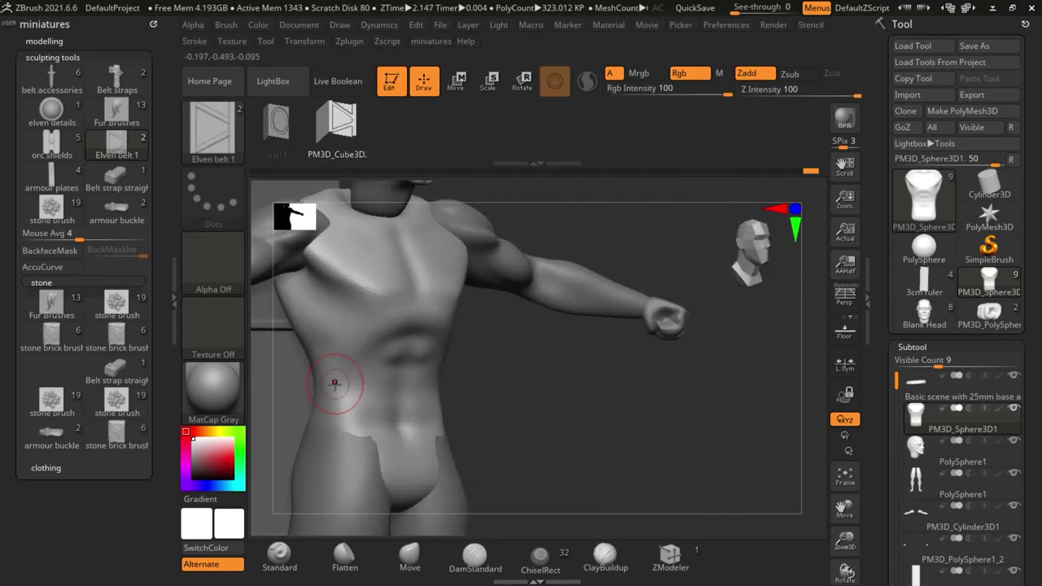
{"action": "left_click_drag", "start_coordinate": [486, 389], "coordinate": [486, 390]}
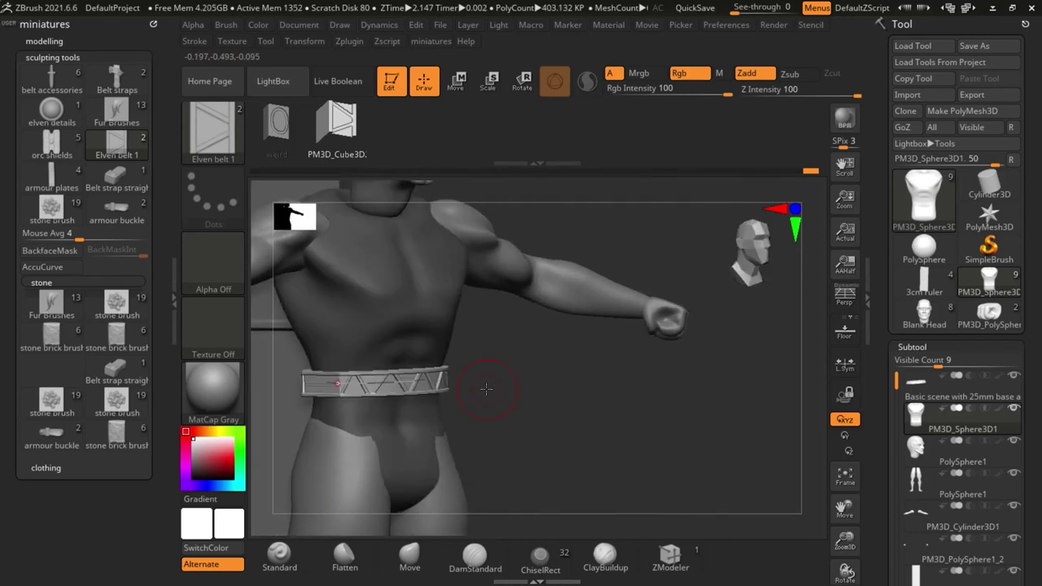
{"action": "right_click_drag", "start_coordinate": [486, 389], "coordinate": [382, 375]}
{"action": "left_click", "coordinate": [447, 87]}
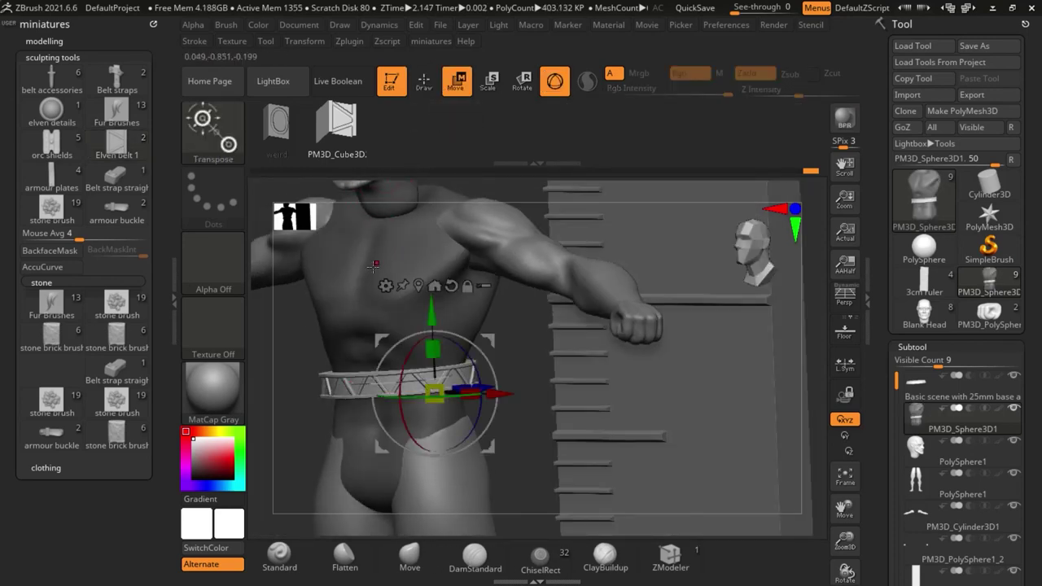
{"action": "left_click", "coordinate": [424, 84]}
{"action": "mouse_move", "coordinate": [635, 358]}
{"action": "right_mouse_down"}
{"action": "mouse_move", "coordinate": [500, 388]}
{"action": "mouse_move", "coordinate": [598, 399]}
{"action": "mouse_move", "coordinate": [483, 384]}
{"action": "mouse_move", "coordinate": [391, 321]}
{"action": "mouse_move", "coordinate": [568, 400]}
{"action": "right_mouse_up"}
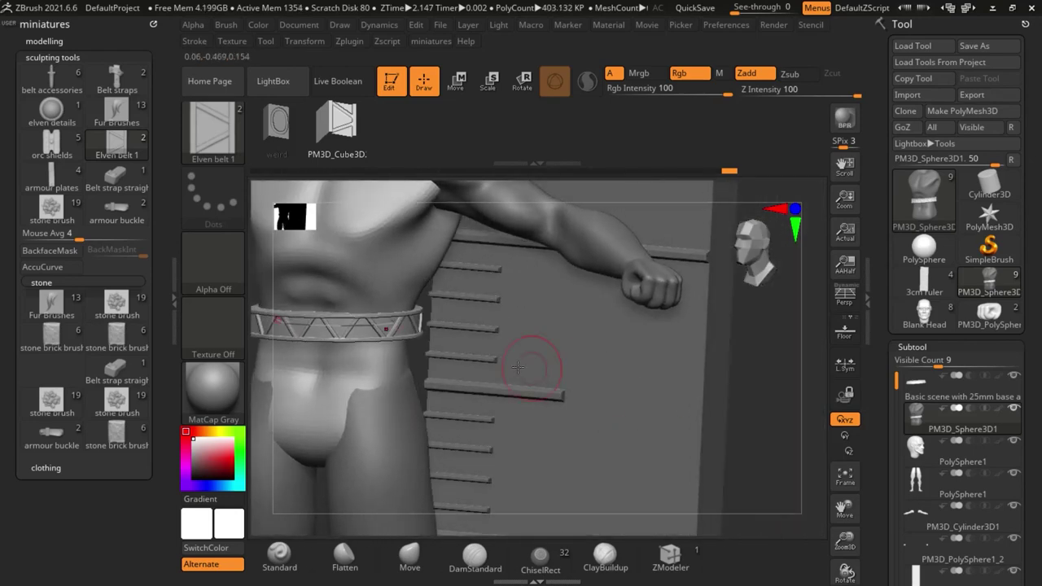
{"action": "key", "text": "ctrl"}
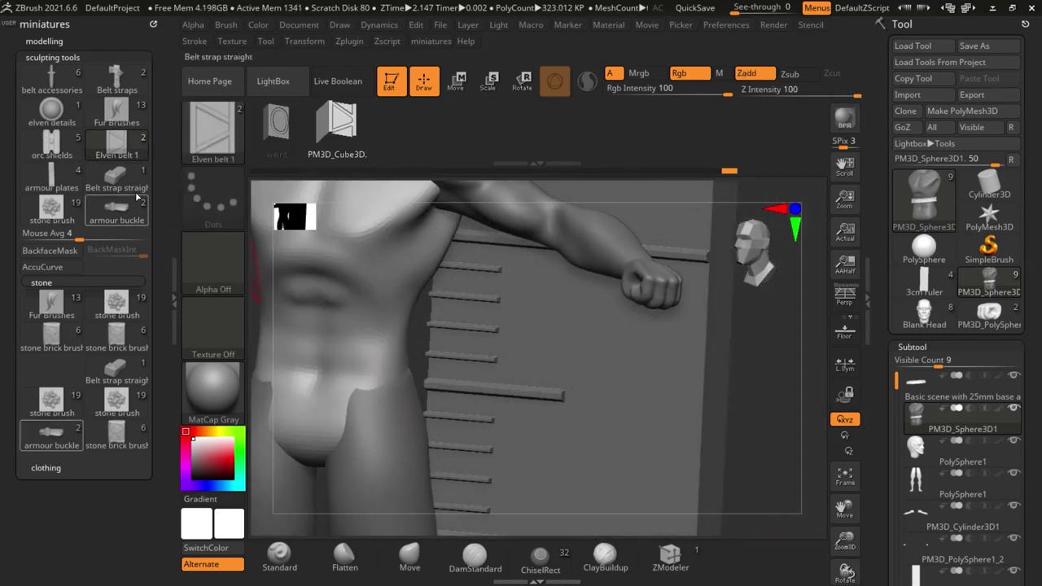
Try a Fur Brushes stamp on the abdomen, undo it, and subdivide the torso mesh to SDiv 4
{"action": "right_click_drag", "start_coordinate": [483, 394], "coordinate": [691, 434], "text": "ctrl"}
{"action": "left_click_drag", "start_coordinate": [691, 434], "coordinate": [692, 451], "text": "shift"}
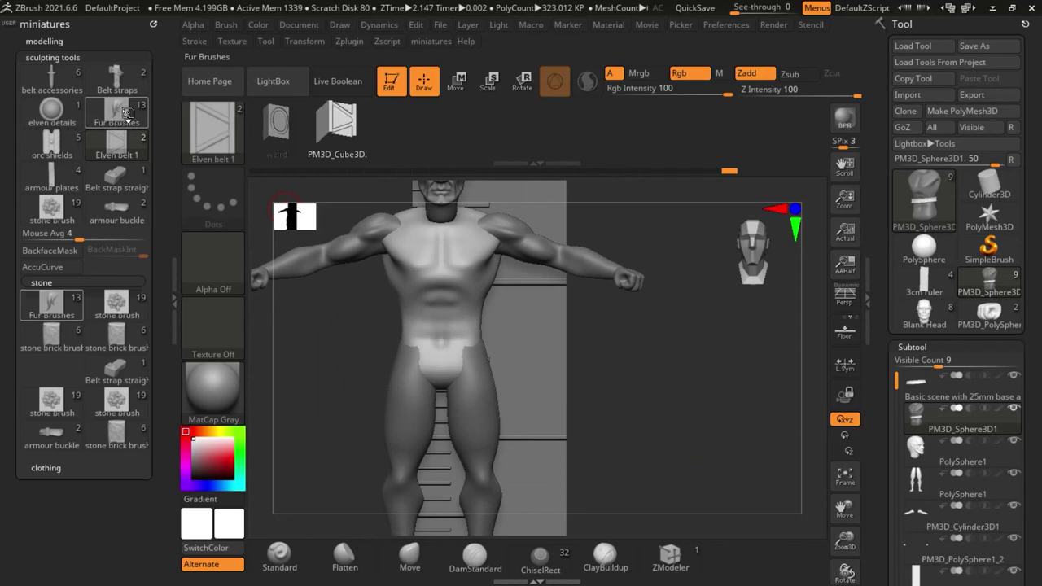
{"action": "scroll", "coordinate": [453, 307], "scroll_direction": "up", "scroll_amount": 4}
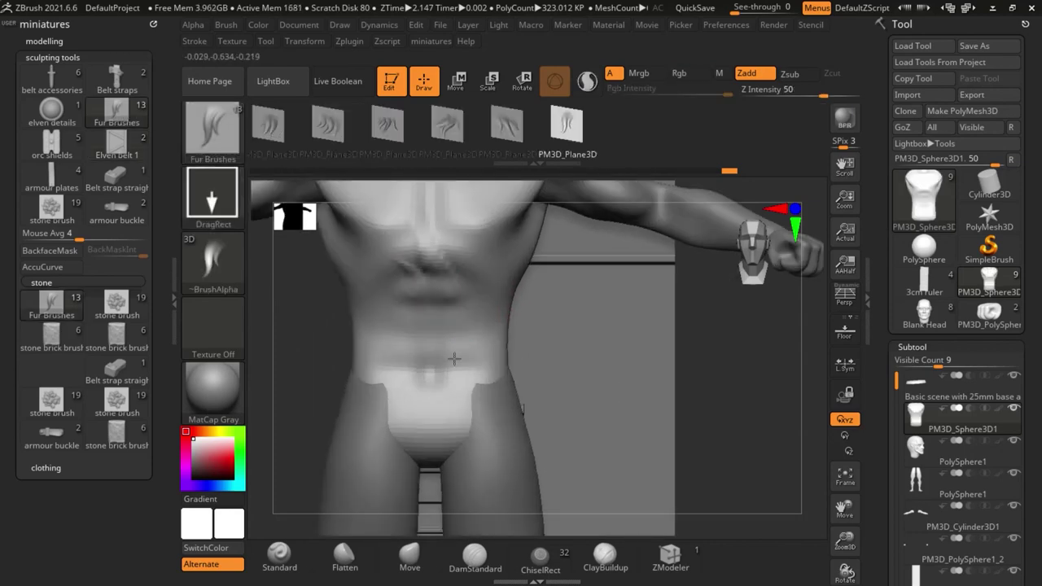
{"action": "key", "text": "ctrl"}
{"action": "left_click", "coordinate": [44, 42]}
{"action": "left_click", "coordinate": [51, 63]}
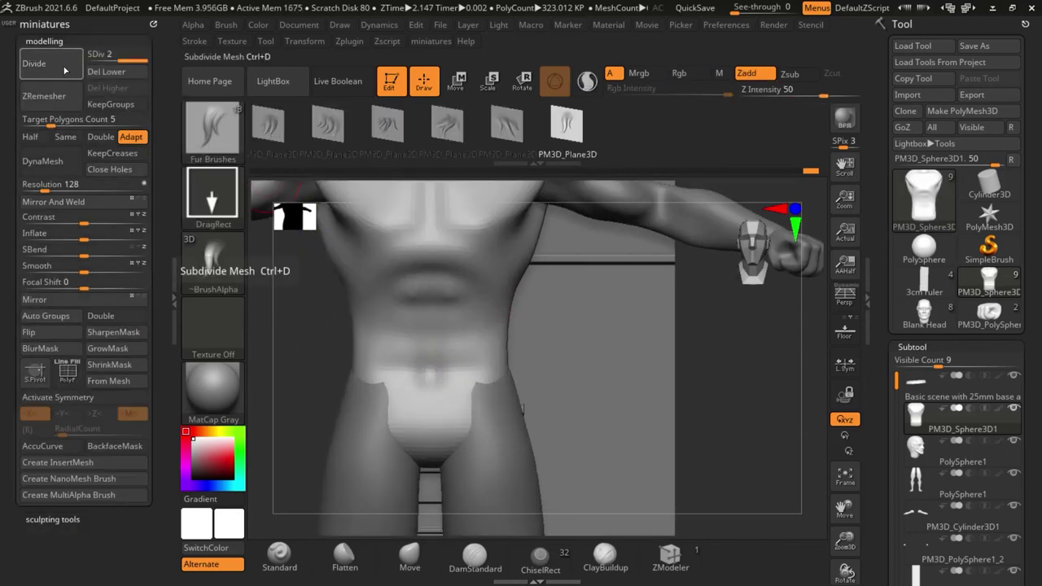
Try two fur stamps on the subdivided abdomen and lower chest, undoing both
{"action": "left_click_drag", "start_coordinate": [437, 305], "coordinate": [458, 328]}
{"action": "left_click_drag", "start_coordinate": [423, 262], "coordinate": [448, 236]}
{"action": "key", "text": "ctrl+z"}
{"action": "key", "text": "ctrl+z"}
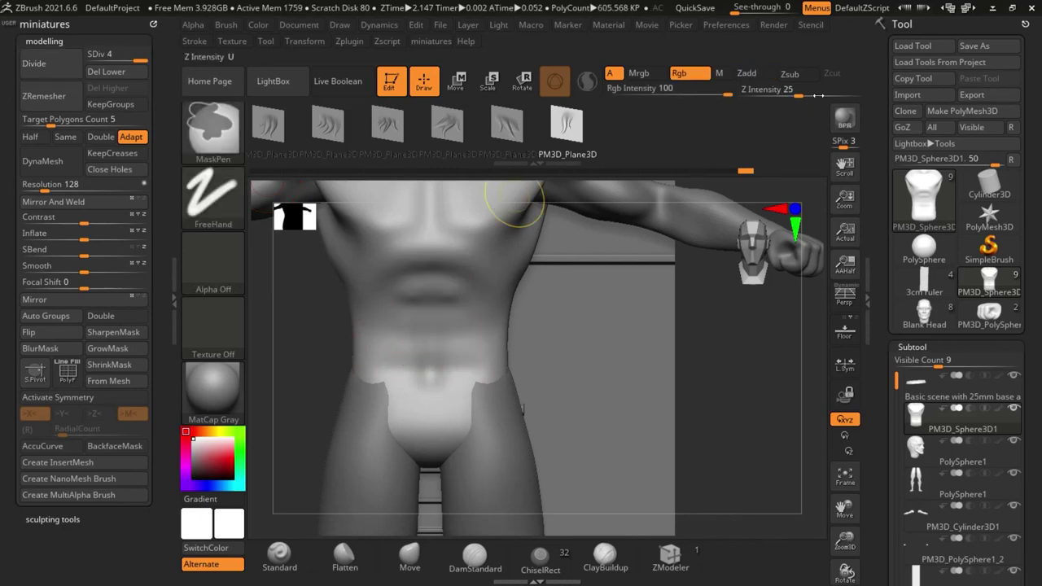
Set the fur brush's Z Intensity to 100, try a stamp across the abdomen and undo it
{"action": "left_click_drag", "start_coordinate": [823, 94], "coordinate": [857, 106]}
{"action": "mouse_move", "coordinate": [426, 299]}
{"action": "left_mouse_down"}
{"action": "mouse_move", "coordinate": [526, 319]}
{"action": "mouse_move", "coordinate": [498, 327]}
{"action": "left_mouse_up"}
{"action": "key", "text": "ctrl"}
{"action": "key", "text": "ctrl+z"}
{"action": "key", "text": "ctrl+z"}
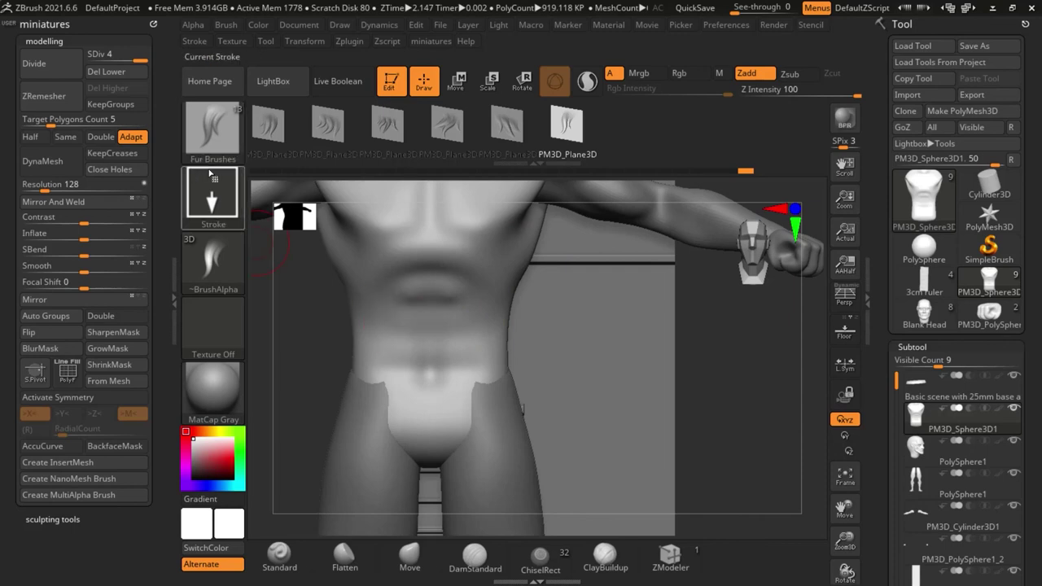
Look through the custom sculpting and clothing brush groups, and examine the whole figure on its base
{"action": "left_click", "coordinate": [45, 41]}
{"action": "left_click", "coordinate": [53, 57]}
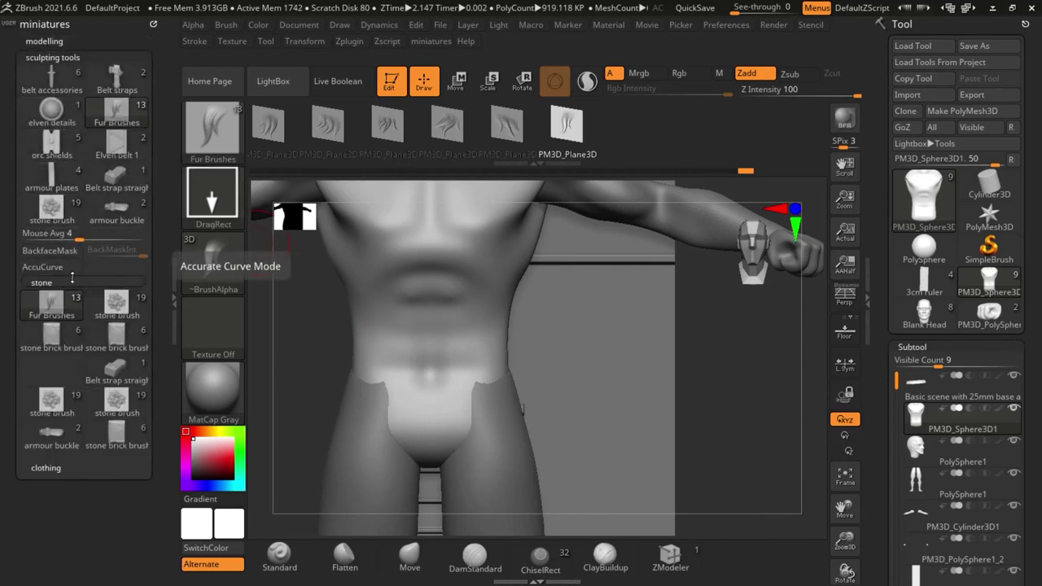
{"action": "left_click", "coordinate": [43, 469]}
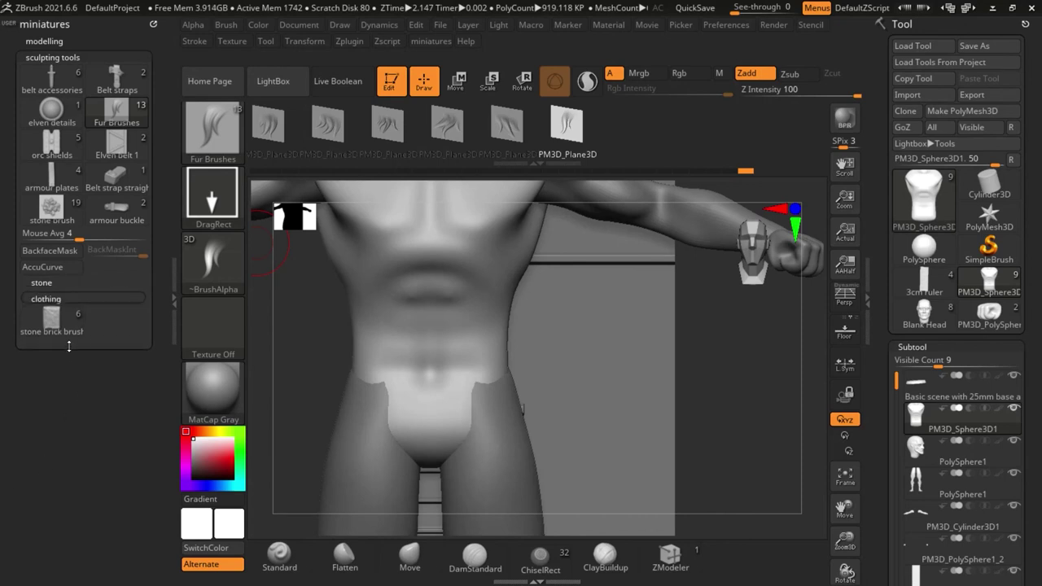
{"action": "left_click", "coordinate": [49, 43]}
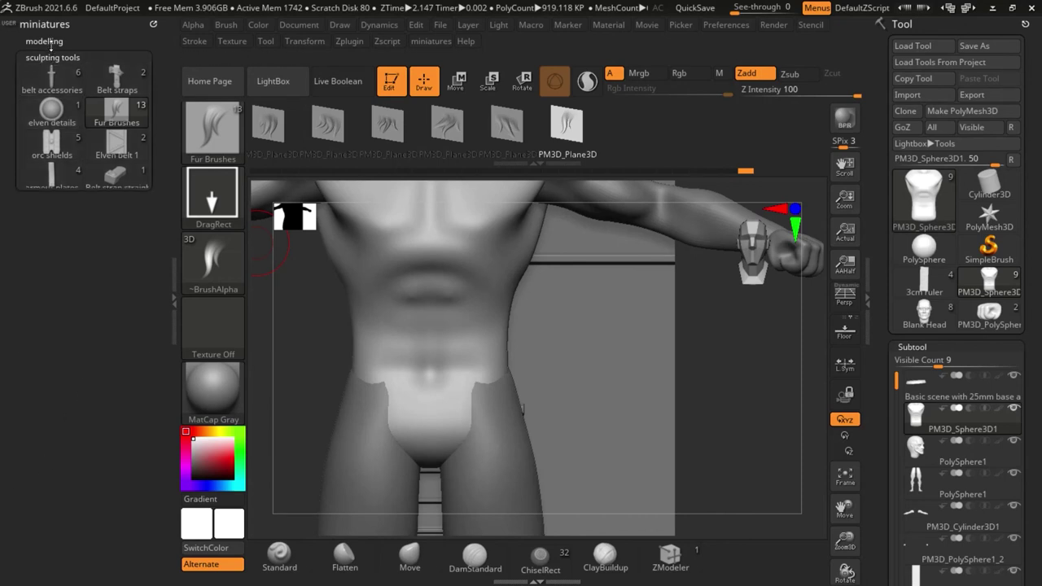
{"action": "right_click_drag", "start_coordinate": [480, 280], "coordinate": [523, 307], "text": "ctrl"}
{"action": "right_click_drag", "start_coordinate": [653, 351], "coordinate": [687, 401], "text": "alt"}
{"action": "right_click_drag", "start_coordinate": [520, 324], "coordinate": [533, 316], "text": "ctrl"}
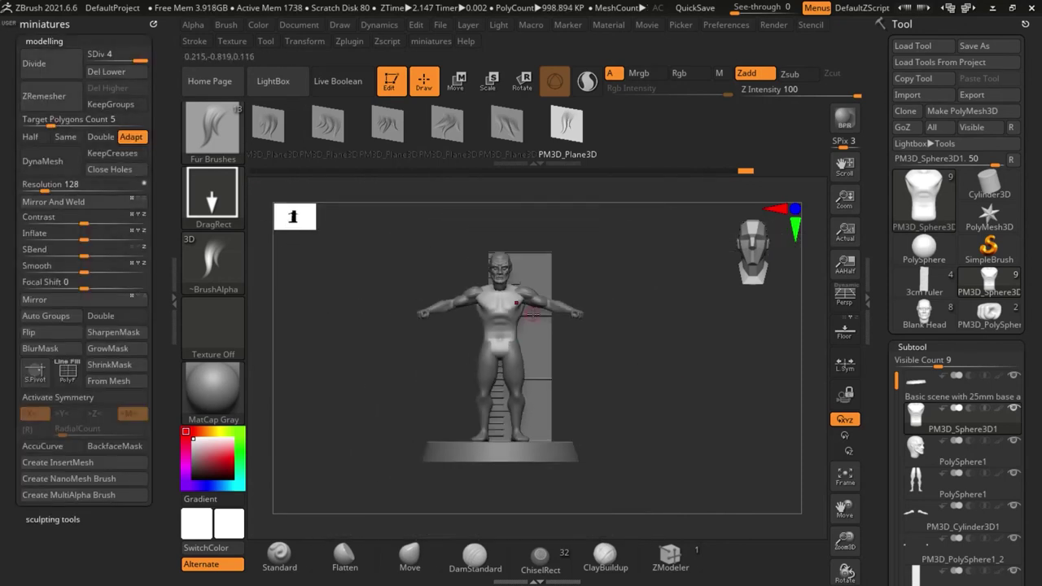
{"action": "right_click_drag", "start_coordinate": [633, 404], "coordinate": [612, 396]}
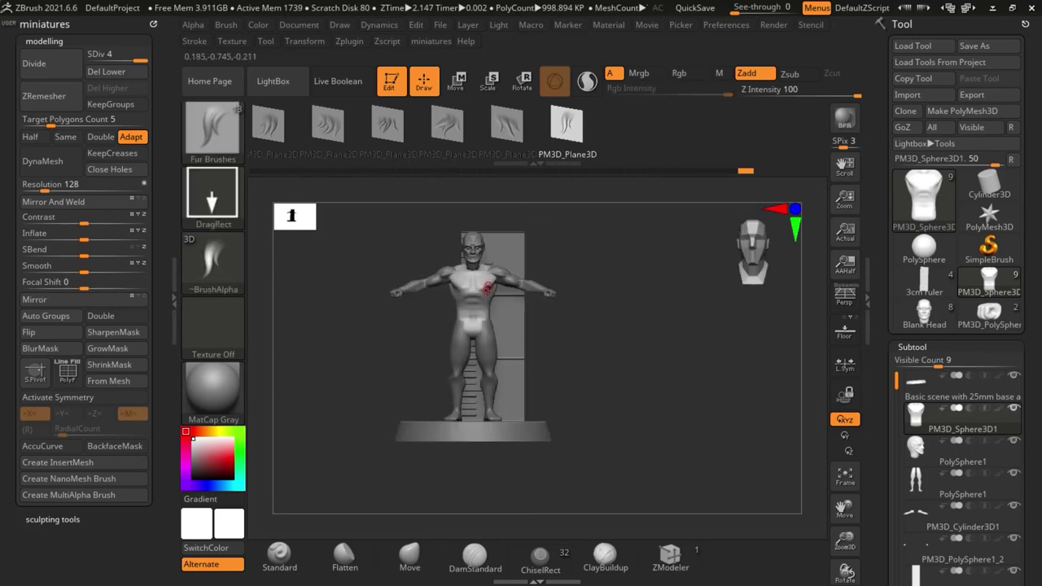
{"action": "right_click_drag", "start_coordinate": [487, 289], "coordinate": [482, 293], "text": "ctrl"}
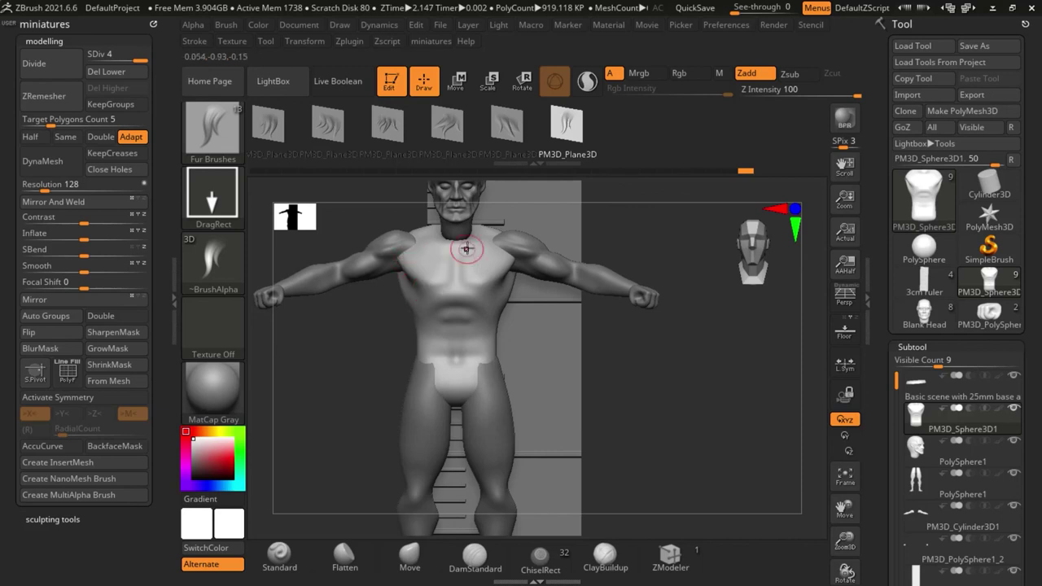
Switch to the legs subtool with the Move brush, enable X symmetry, and refine and smooth the inner calves
{"action": "left_click", "coordinate": [419, 561]}
{"action": "mouse_move", "coordinate": [435, 312]}
{"action": "right_mouse_down", "text": "ctrl"}
{"action": "mouse_move", "coordinate": [438, 265]}
{"action": "mouse_move", "coordinate": [416, 231]}
{"action": "mouse_move", "coordinate": [417, 210]}
{"action": "right_mouse_up", "text": "ctrl"}
{"action": "right_click_drag", "start_coordinate": [488, 312], "coordinate": [536, 334]}
{"action": "left_click", "coordinate": [455, 353], "text": "alt"}
{"action": "key", "text": "x"}
{"action": "right_click_drag", "start_coordinate": [412, 370], "coordinate": [416, 399], "text": "ctrl"}
{"action": "key", "text": "s"}
{"action": "left_click_drag", "start_coordinate": [416, 397], "coordinate": [419, 391]}
{"action": "key", "text": "s"}
{"action": "right_click_drag", "start_coordinate": [412, 399], "coordinate": [411, 423], "text": "ctrl"}
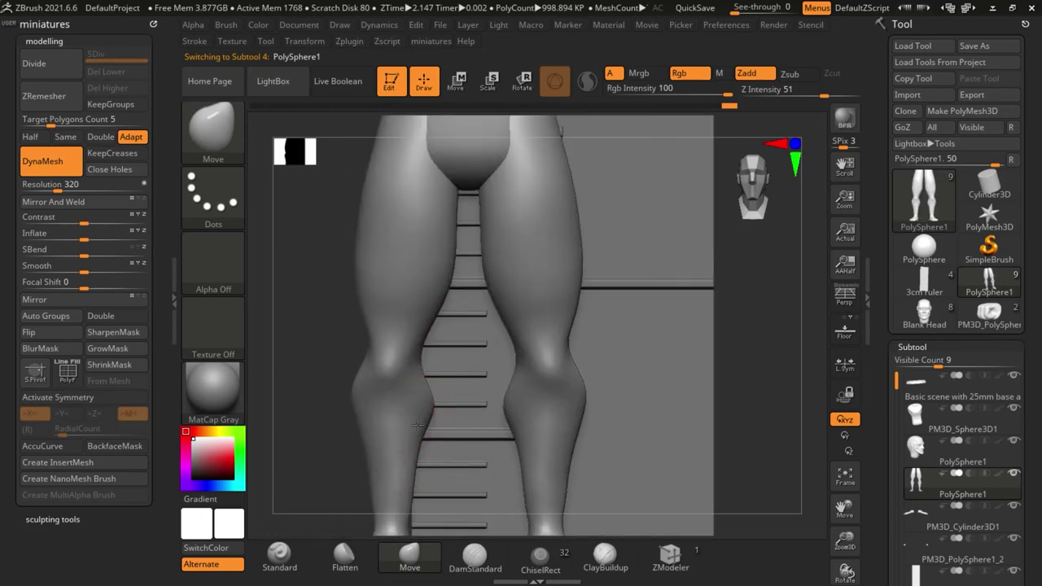
{"action": "key", "text": "x"}
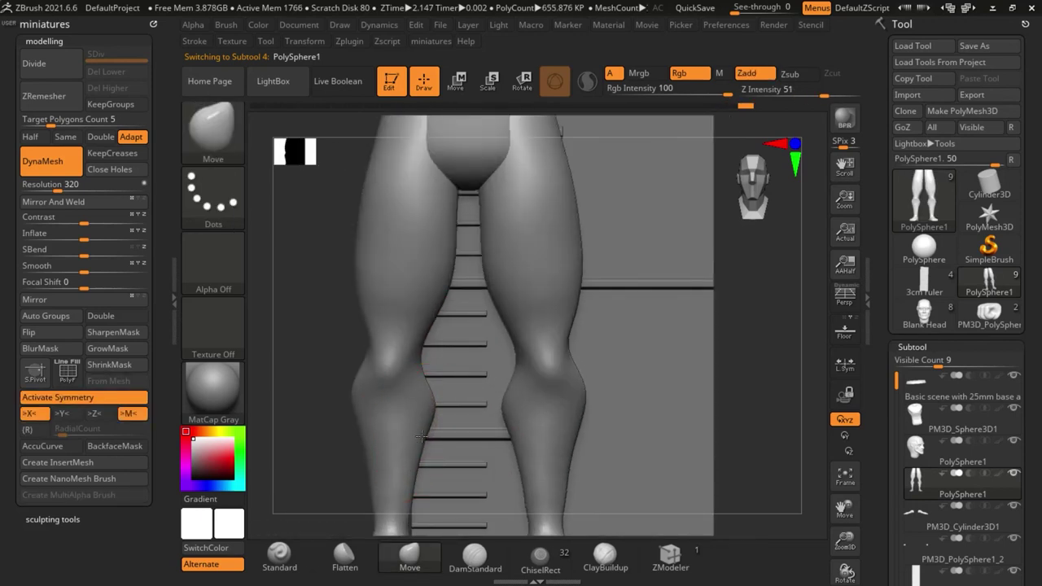
{"action": "left_click_drag", "start_coordinate": [407, 431], "coordinate": [394, 420], "text": "shift"}
Undo the last leg change and reshape the upper thighs where they meet the hips with the Move brush
{"action": "right_click_drag", "start_coordinate": [391, 415], "coordinate": [380, 328], "text": "ctrl"}
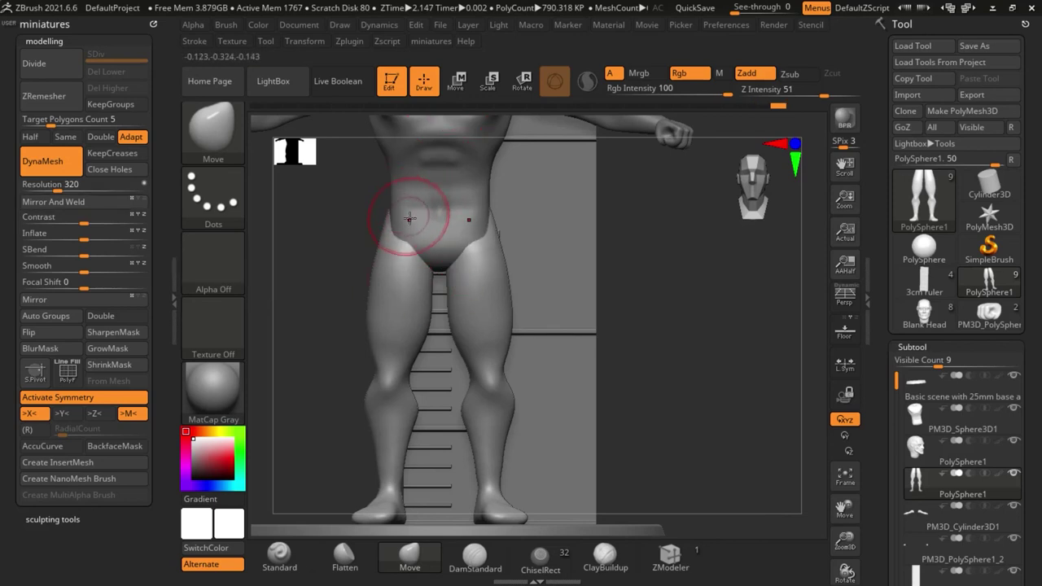
{"action": "key", "text": "ctrl+z"}
{"action": "left_click_drag", "start_coordinate": [418, 217], "coordinate": [398, 231]}
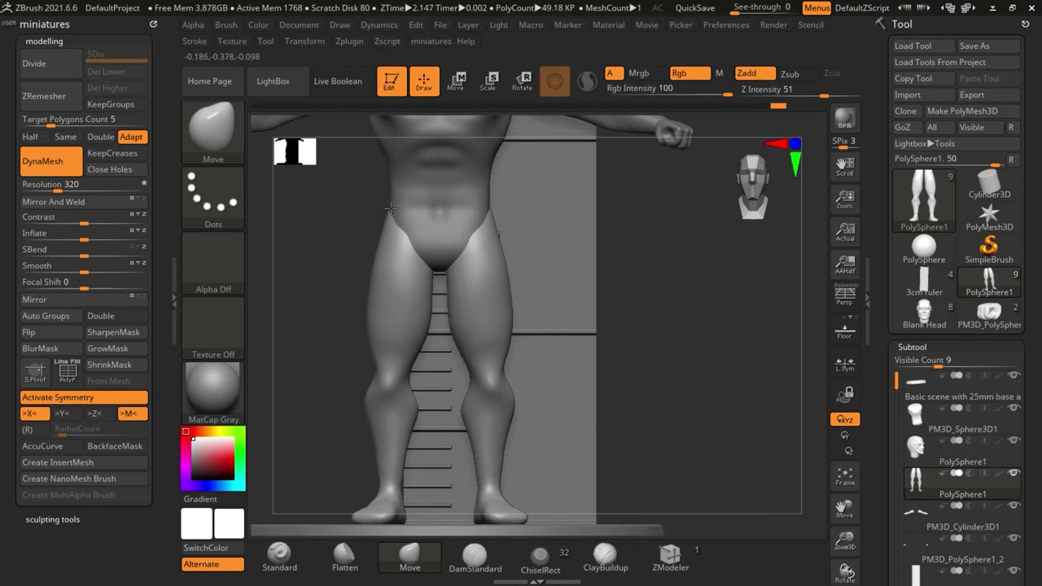
{"action": "mouse_move", "coordinate": [391, 209]}
{"action": "right_mouse_down"}
{"action": "mouse_move", "coordinate": [431, 210]}
{"action": "mouse_move", "coordinate": [384, 226]}
{"action": "mouse_move", "coordinate": [399, 230]}
{"action": "right_mouse_up"}
{"action": "key", "text": "s"}
{"action": "left_click_drag", "start_coordinate": [399, 230], "coordinate": [395, 230]}
{"action": "mouse_move", "coordinate": [410, 232]}
{"action": "left_mouse_down"}
{"action": "mouse_move", "coordinate": [420, 217]}
{"action": "mouse_move", "coordinate": [402, 195]}
{"action": "left_mouse_up"}
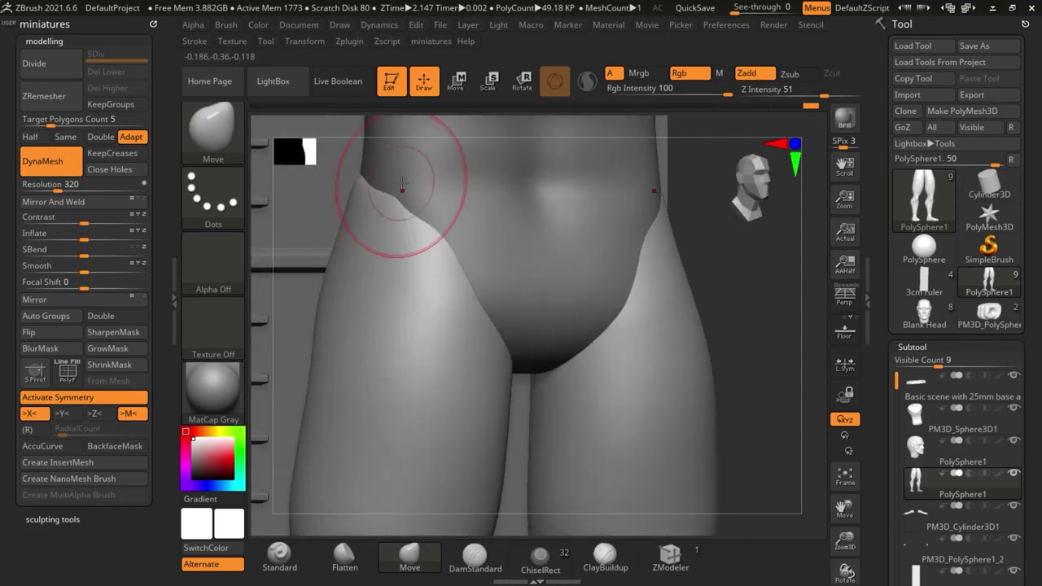
Examine the hips, legs and overall proportions of the full figure at several zoom levels
{"action": "scroll", "coordinate": [382, 240], "scroll_direction": "down", "scroll_amount": 5}
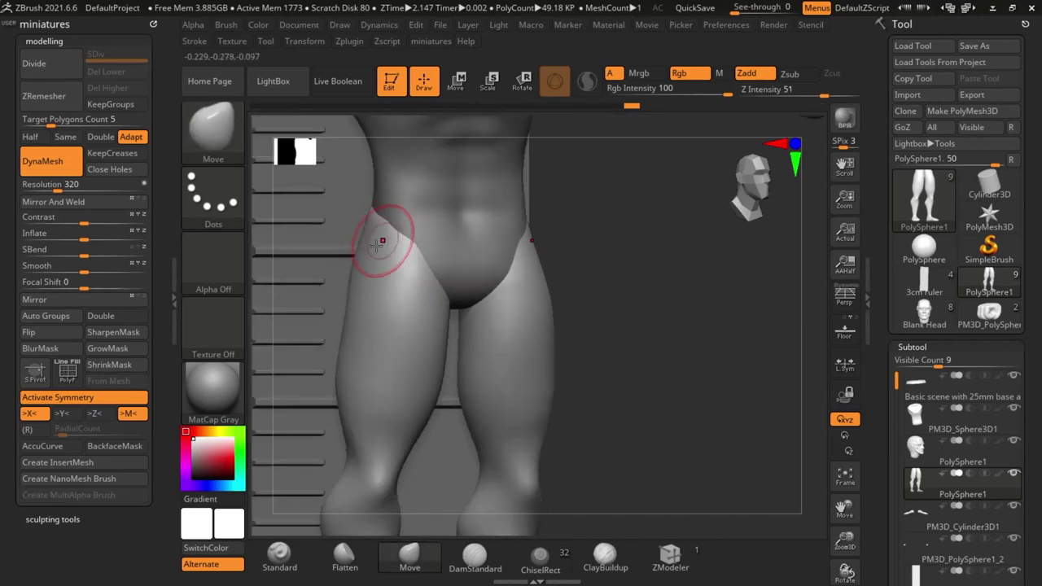
{"action": "right_click_drag", "start_coordinate": [376, 245], "coordinate": [488, 294], "text": "ctrl"}
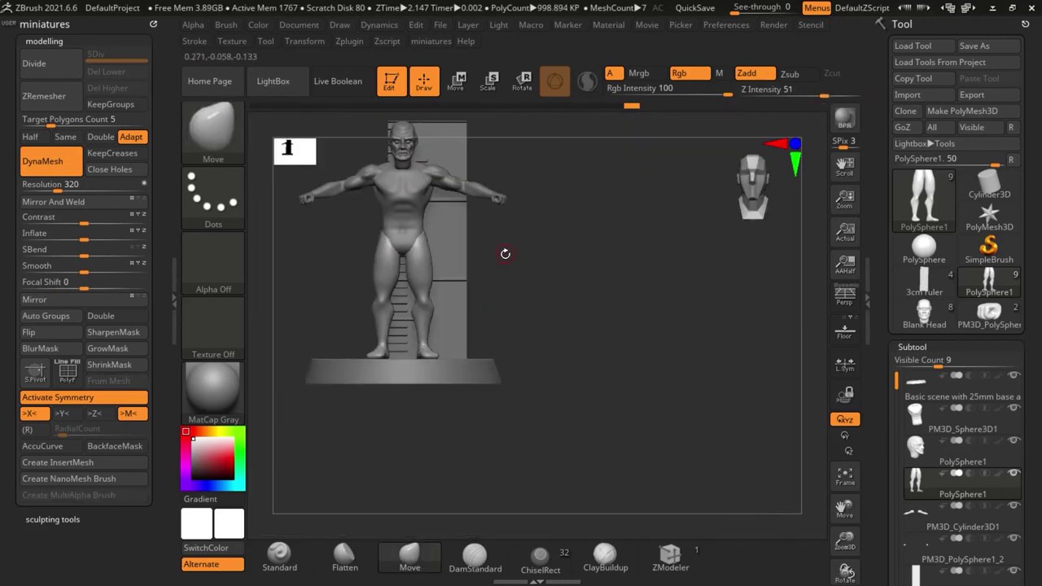
{"action": "scroll", "coordinate": [405, 241], "scroll_direction": "up", "scroll_amount": 5}
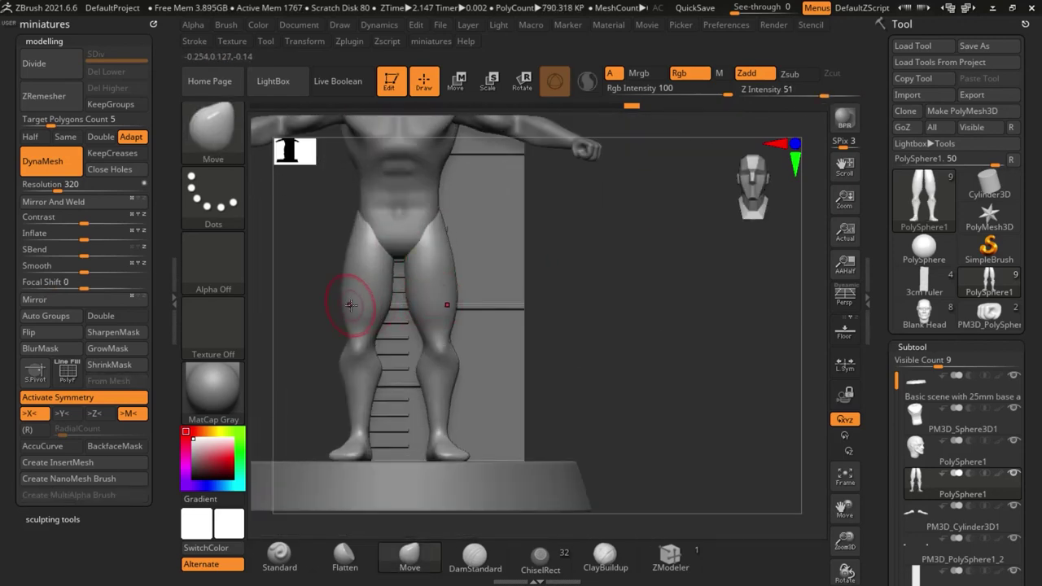
{"action": "scroll", "coordinate": [356, 313], "scroll_direction": "down", "scroll_amount": 4}
{"action": "left_click_drag", "start_coordinate": [575, 328], "coordinate": [547, 309]}
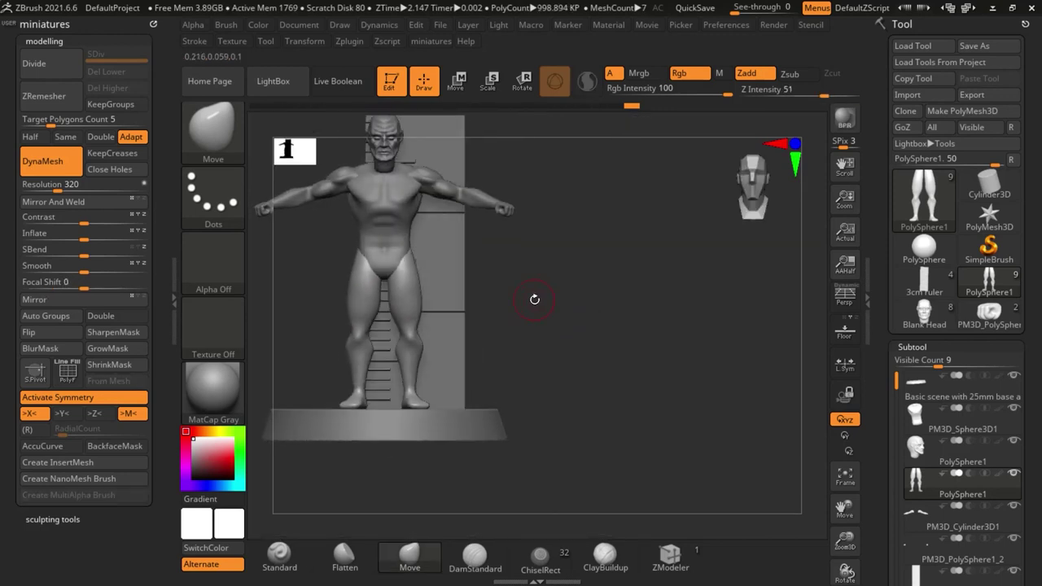
{"action": "scroll", "coordinate": [528, 301], "scroll_direction": "down", "scroll_amount": 2}
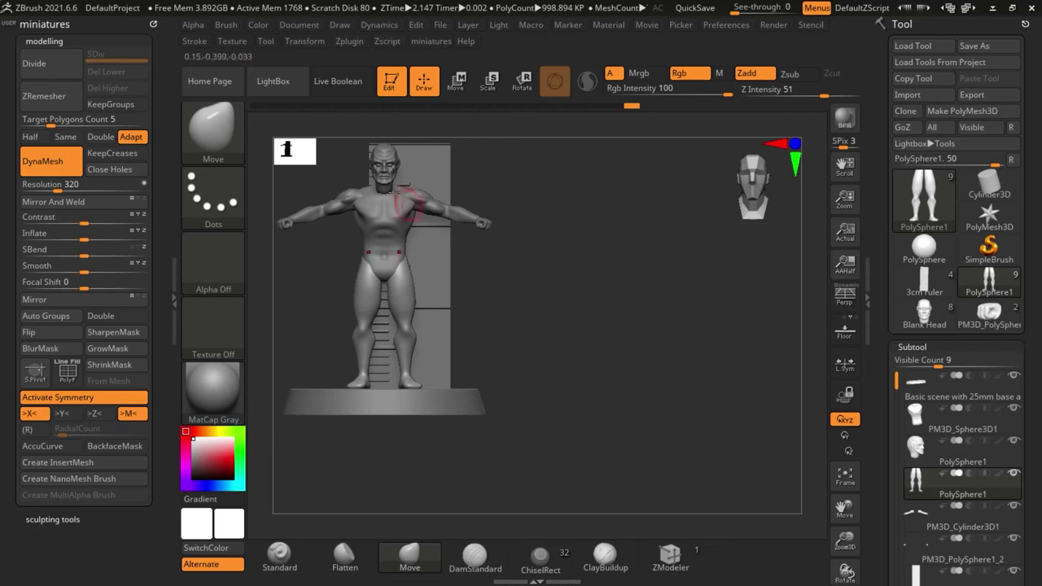
{"action": "scroll", "coordinate": [391, 189], "scroll_direction": "up", "scroll_amount": 8}
{"action": "scroll", "coordinate": [481, 328], "scroll_direction": "down", "scroll_amount": 6}
{"action": "left_click_drag", "start_coordinate": [565, 416], "coordinate": [558, 370], "text": "alt"}
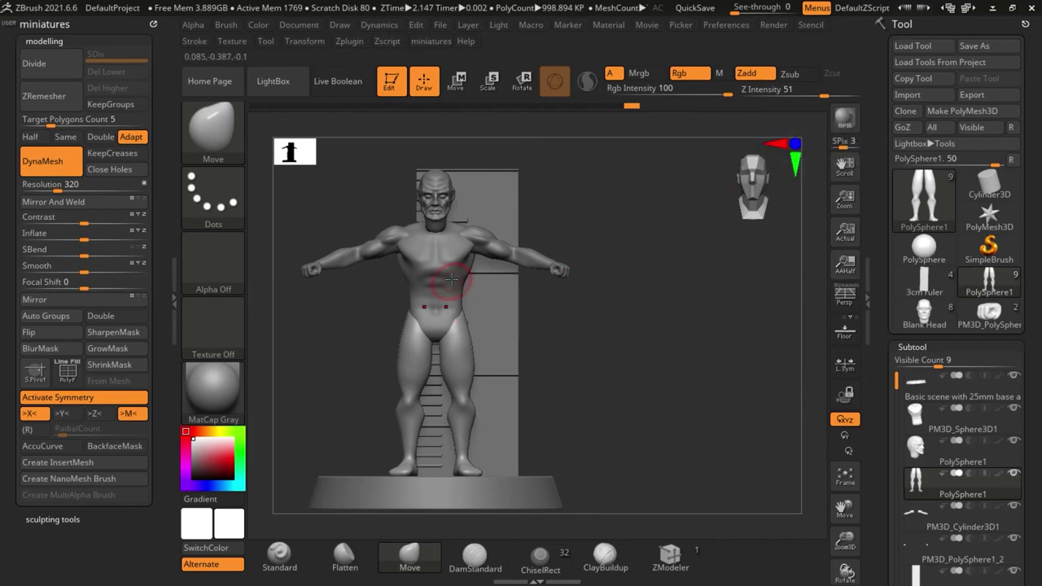
{"action": "scroll", "coordinate": [421, 315], "scroll_direction": "up", "scroll_amount": 5}
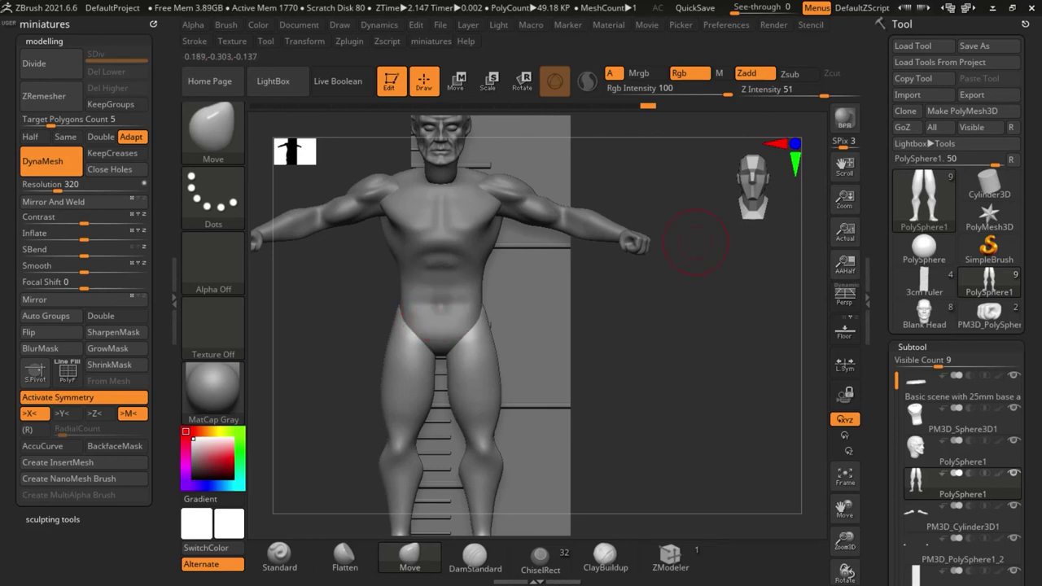
{"action": "left_click_drag", "start_coordinate": [662, 316], "coordinate": [634, 277], "text": "alt"}
{"action": "left_click_drag", "start_coordinate": [671, 351], "coordinate": [612, 325]}
{"action": "left_click_drag", "start_coordinate": [450, 316], "coordinate": [444, 356], "text": "alt"}
Smooth the upper thighs symmetrically and check the figure from the side and at a three-quarter angle
{"action": "scroll", "coordinate": [444, 357], "scroll_direction": "up", "scroll_amount": 4}
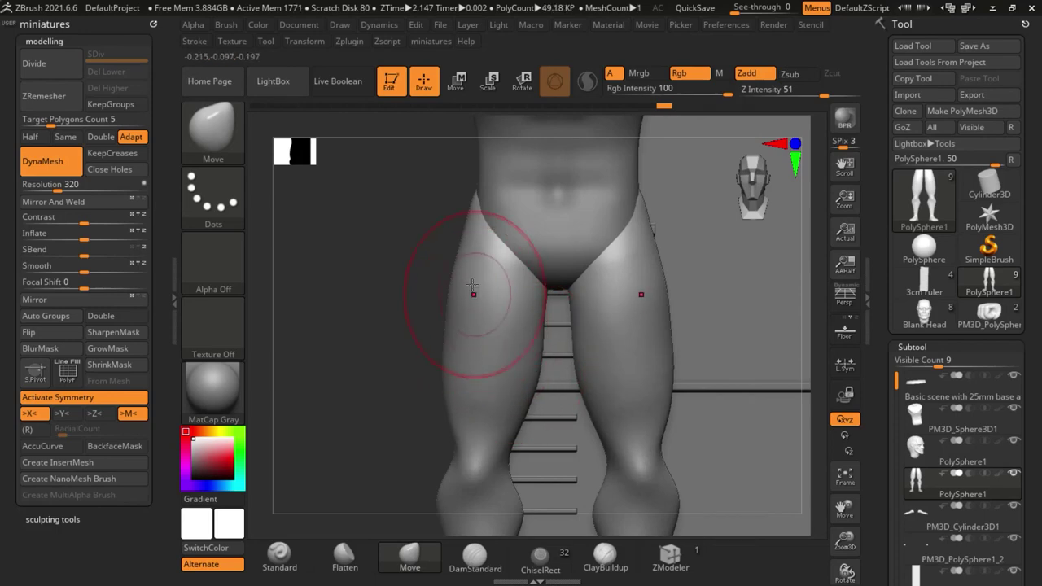
{"action": "mouse_move", "coordinate": [477, 282]}
{"action": "left_mouse_down", "text": "shift"}
{"action": "mouse_move", "coordinate": [483, 263]}
{"action": "mouse_move", "coordinate": [480, 309]}
{"action": "left_mouse_up", "text": "shift"}
{"action": "left_click_drag", "start_coordinate": [399, 362], "coordinate": [521, 324], "text": "alt"}
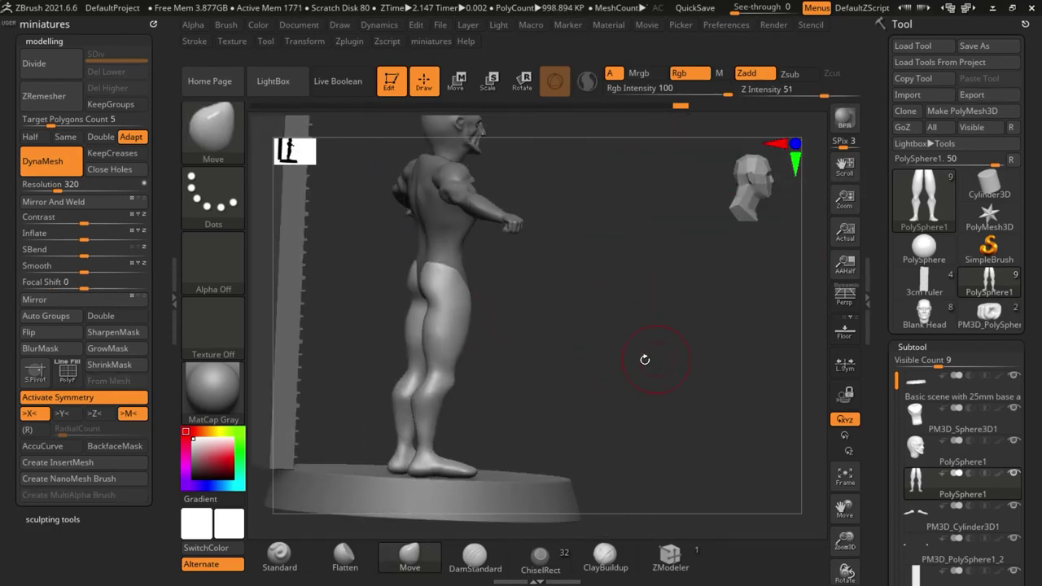
{"action": "left_click_drag", "start_coordinate": [644, 359], "coordinate": [720, 304]}
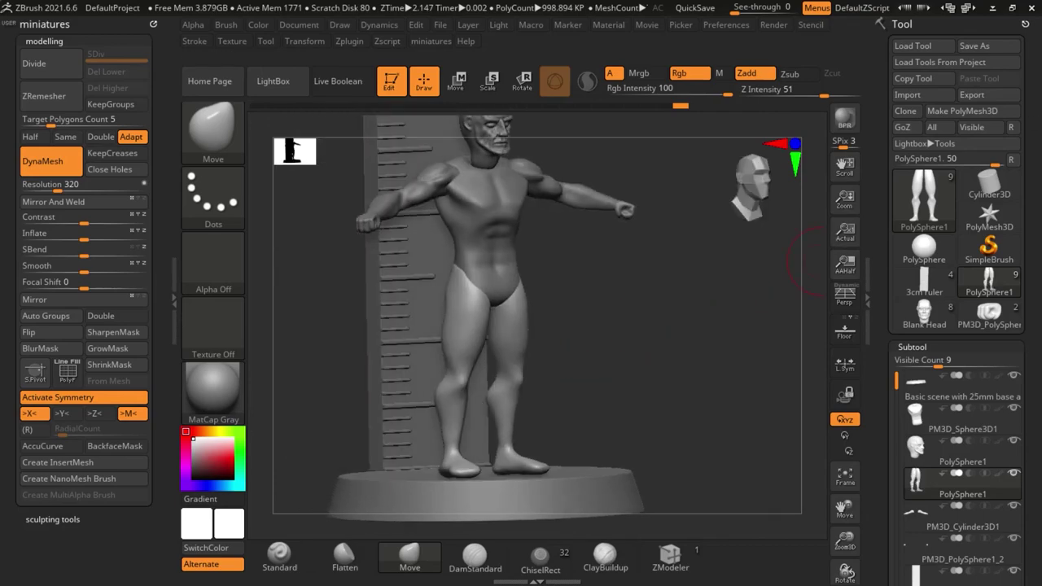